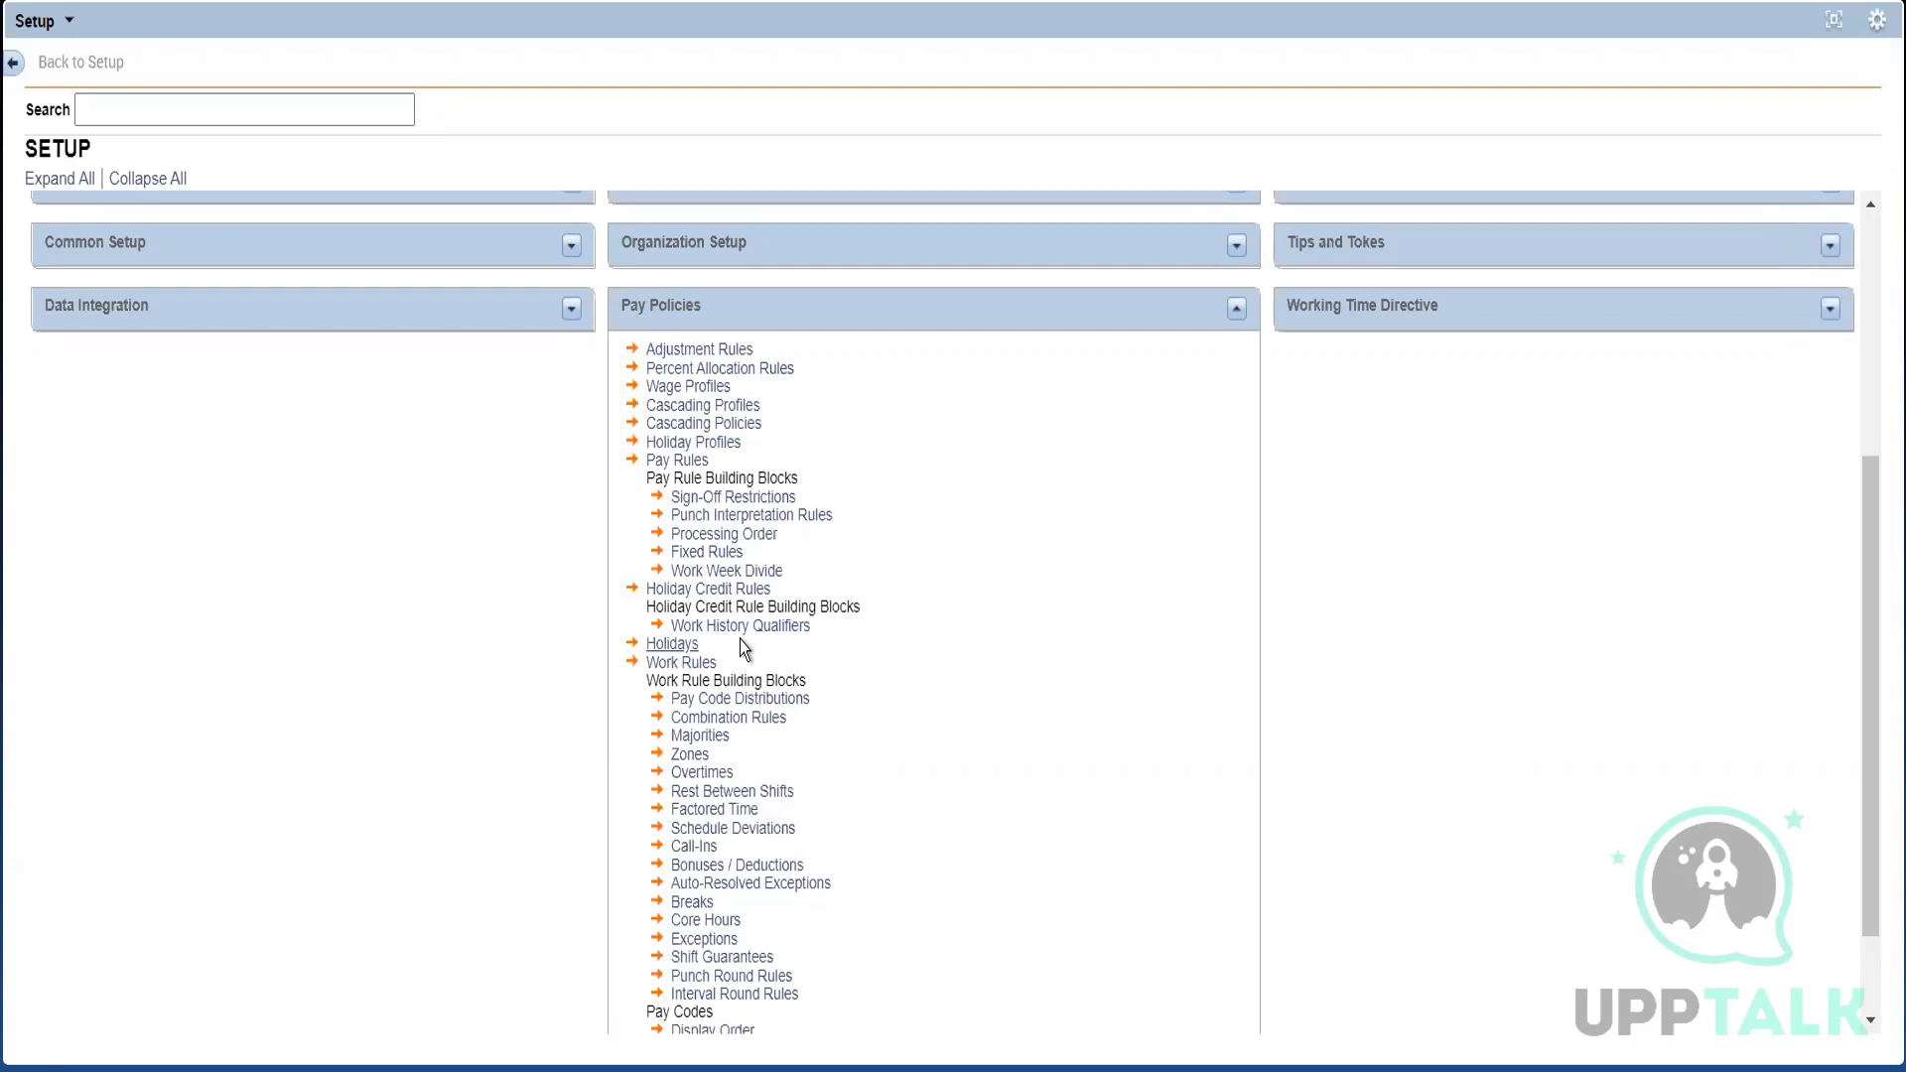
Step: Open the Holidays page under Pay Policies, and switch to the Sign-Off Restrictions page among the pay rule building blocks
click(682, 646)
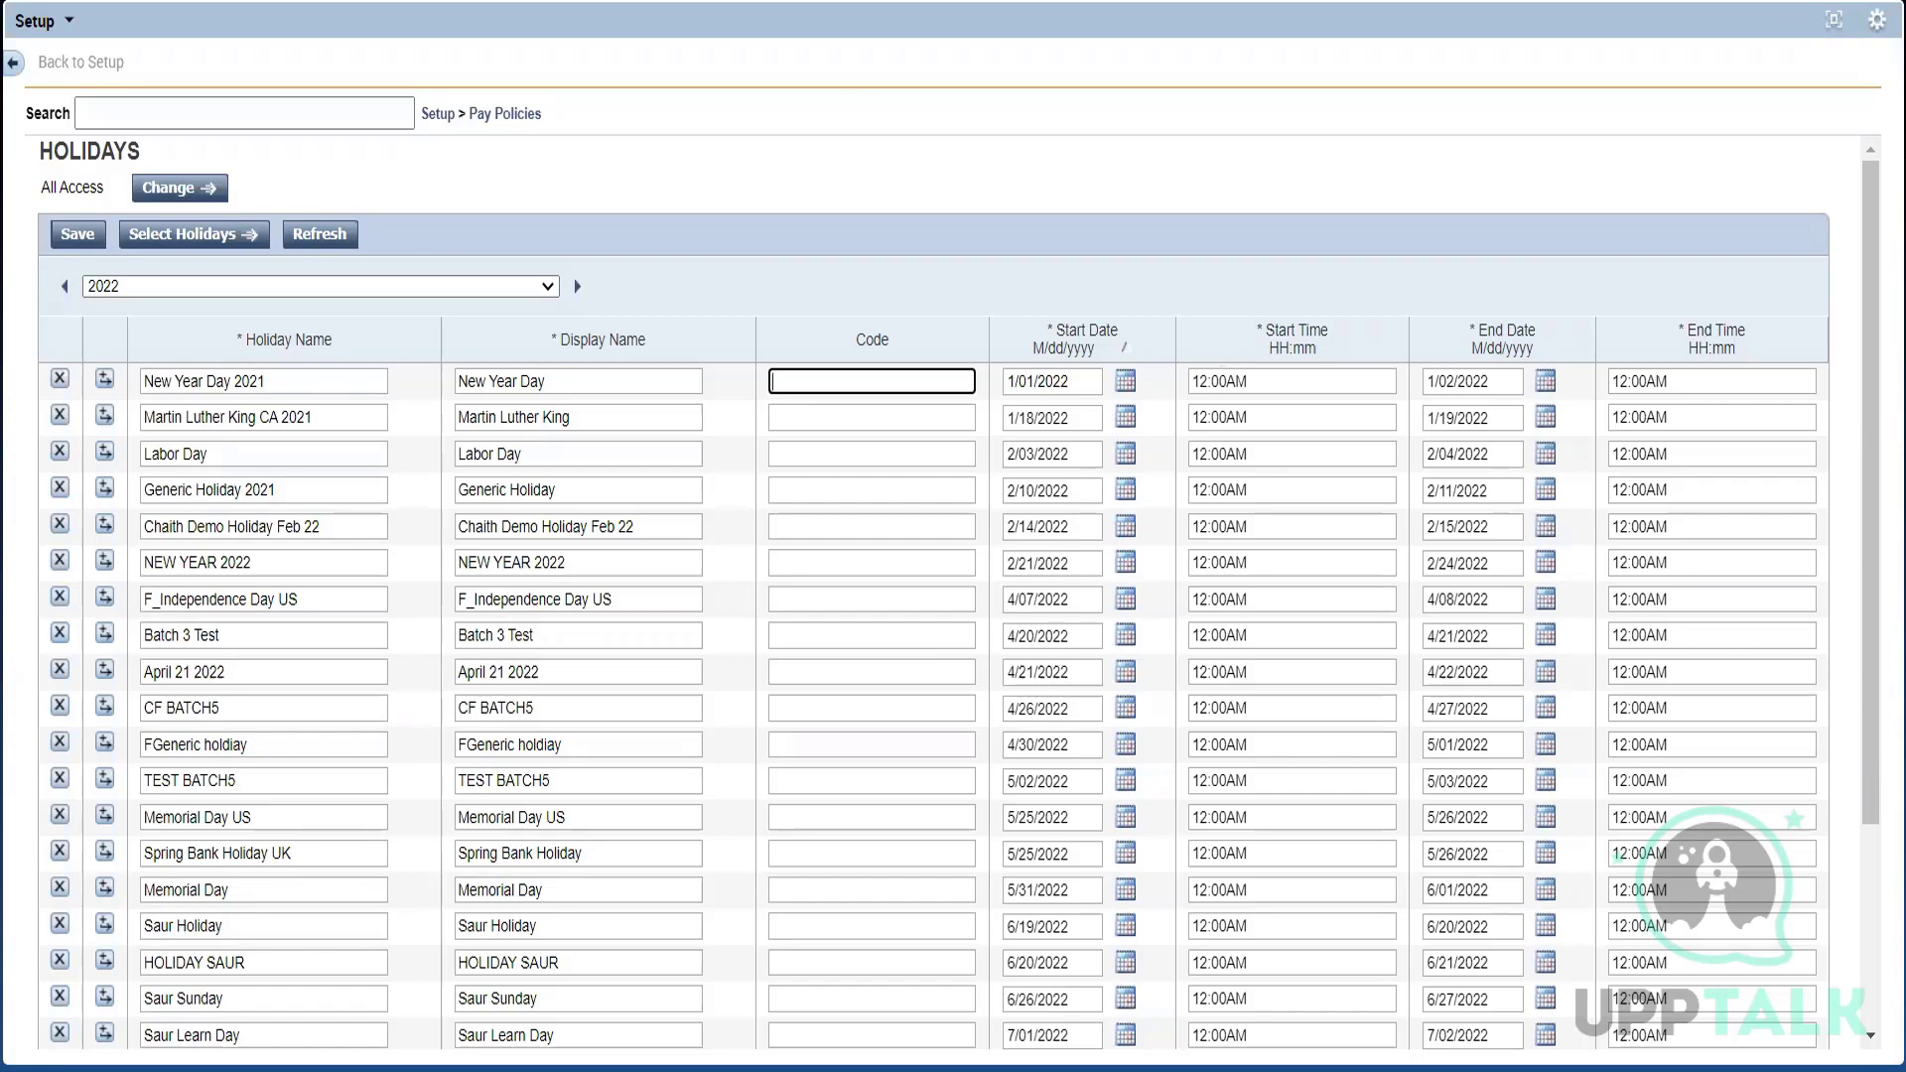
click(519, 117)
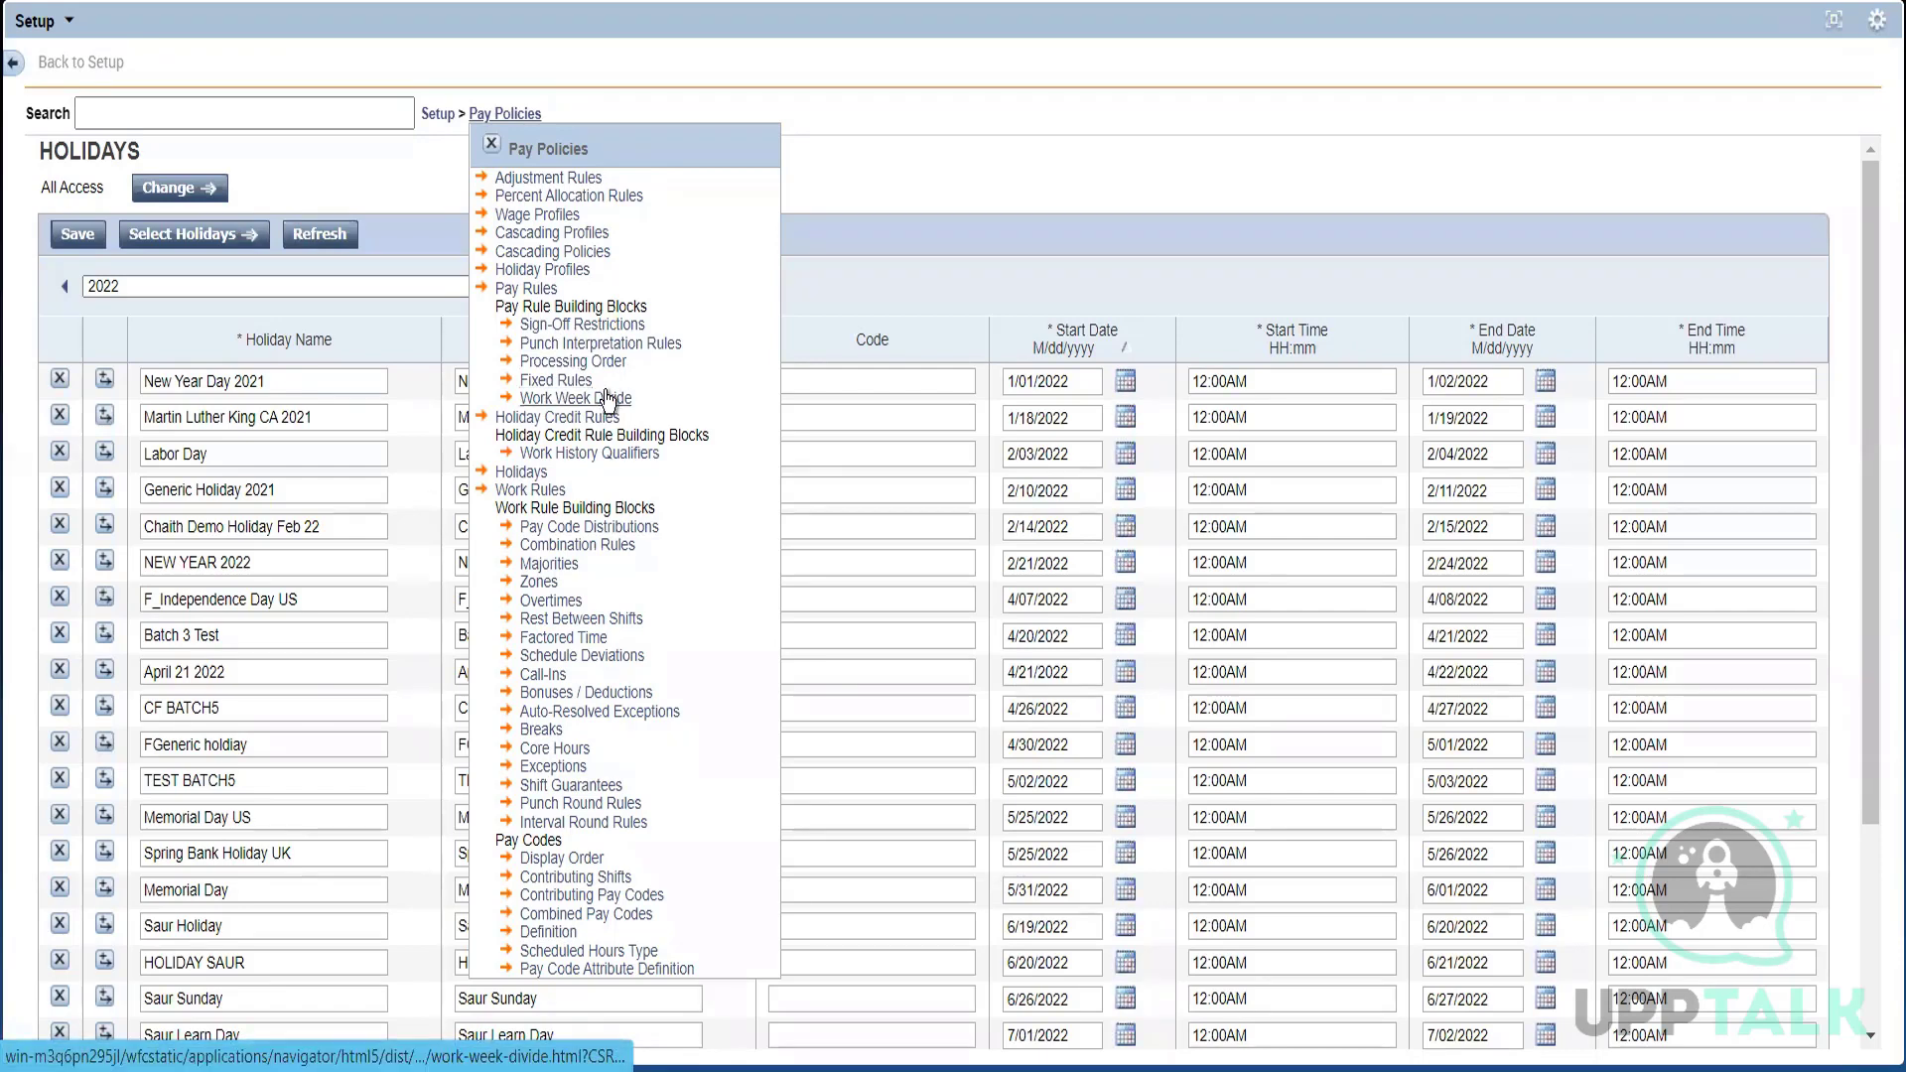
click(613, 326)
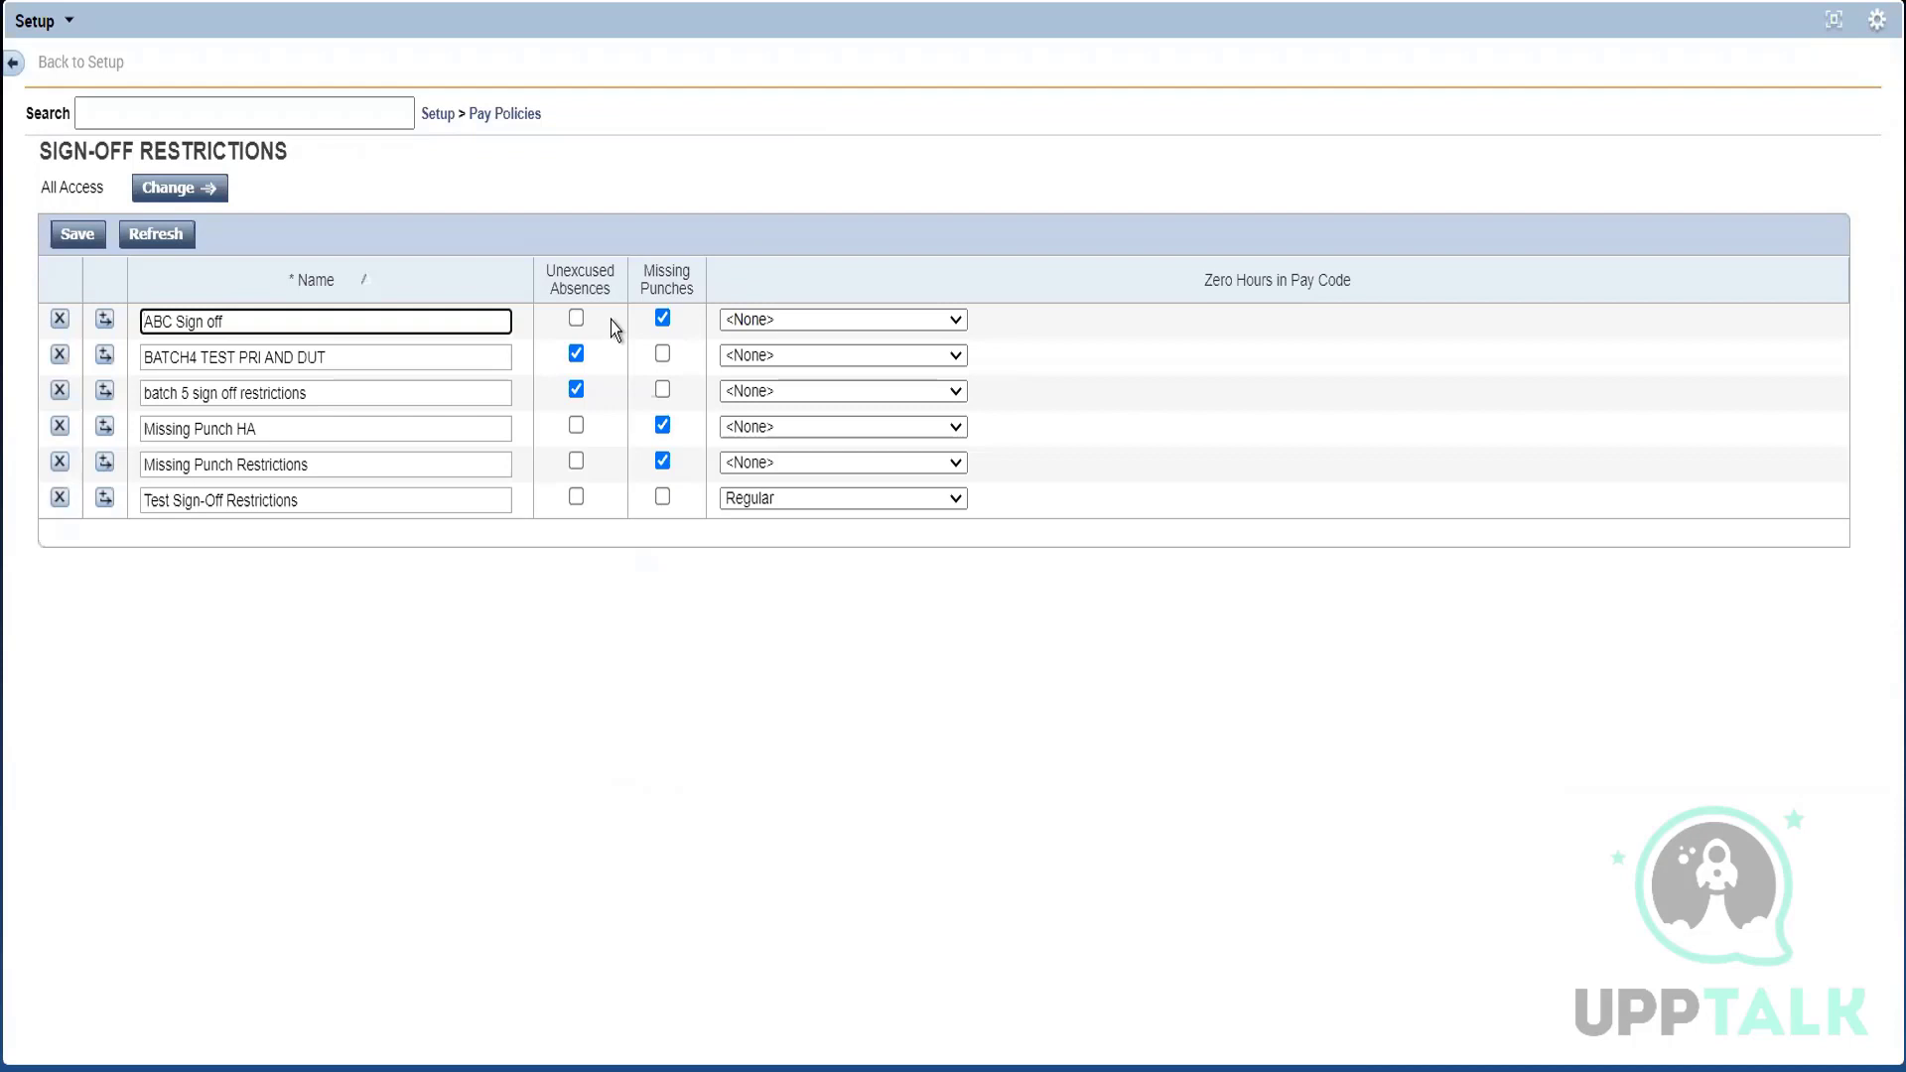
click(496, 114)
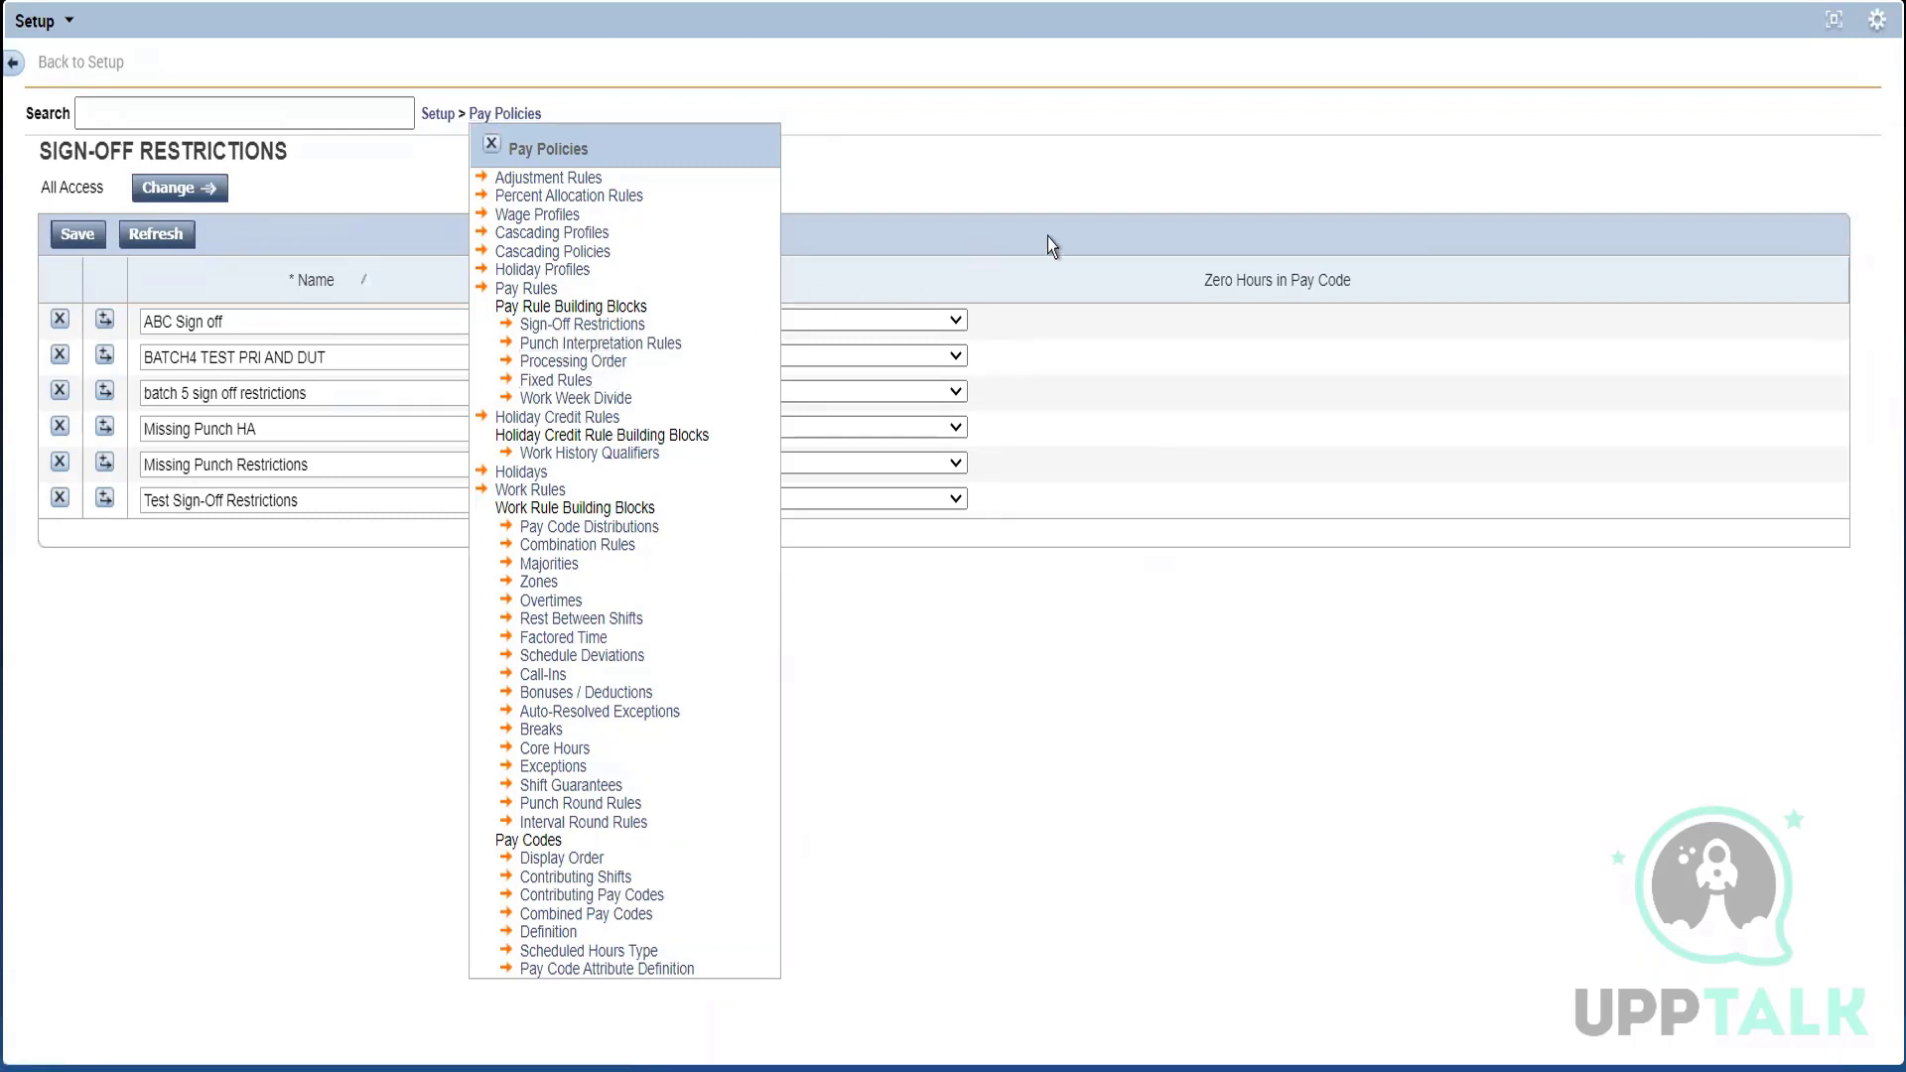
click(490, 145)
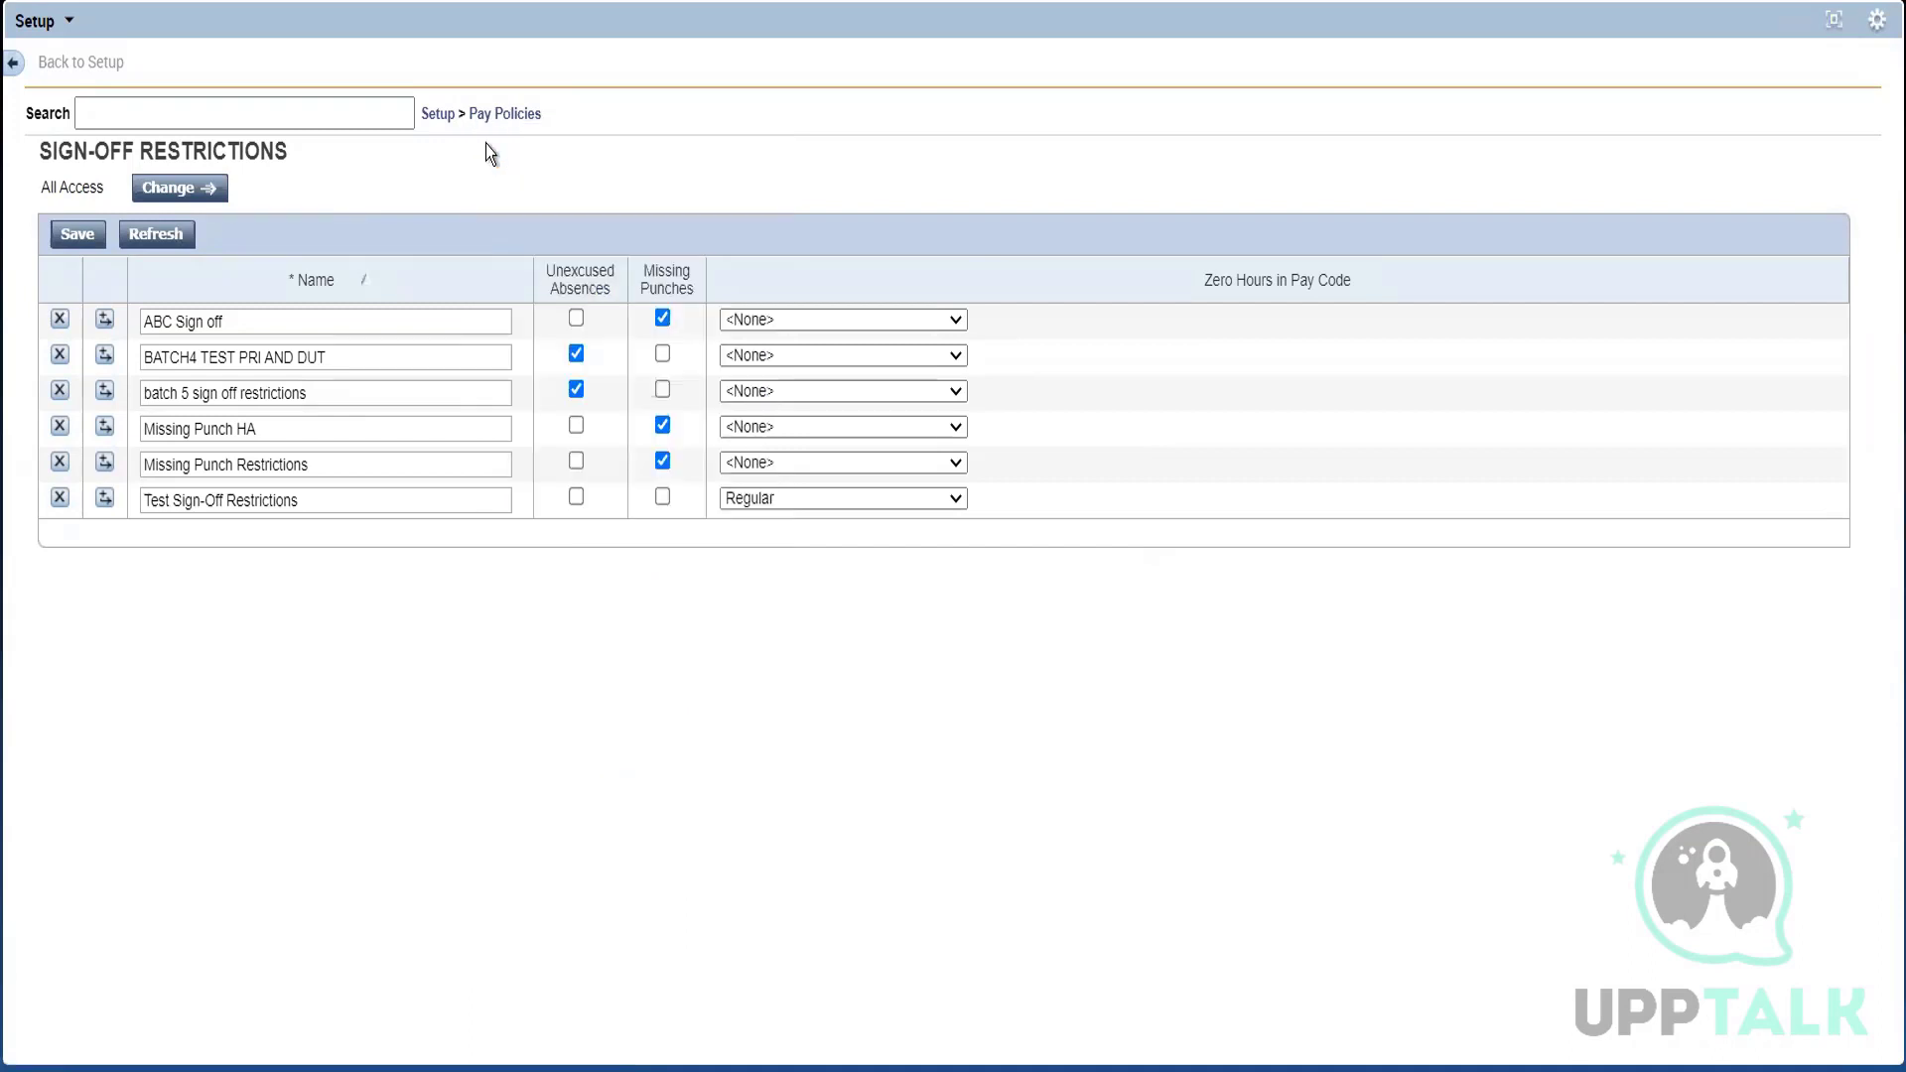
Step: Restore the Setup pane to its normal size, list all employees in QuickFind, and open the North Division employee's timecard
click(1832, 30)
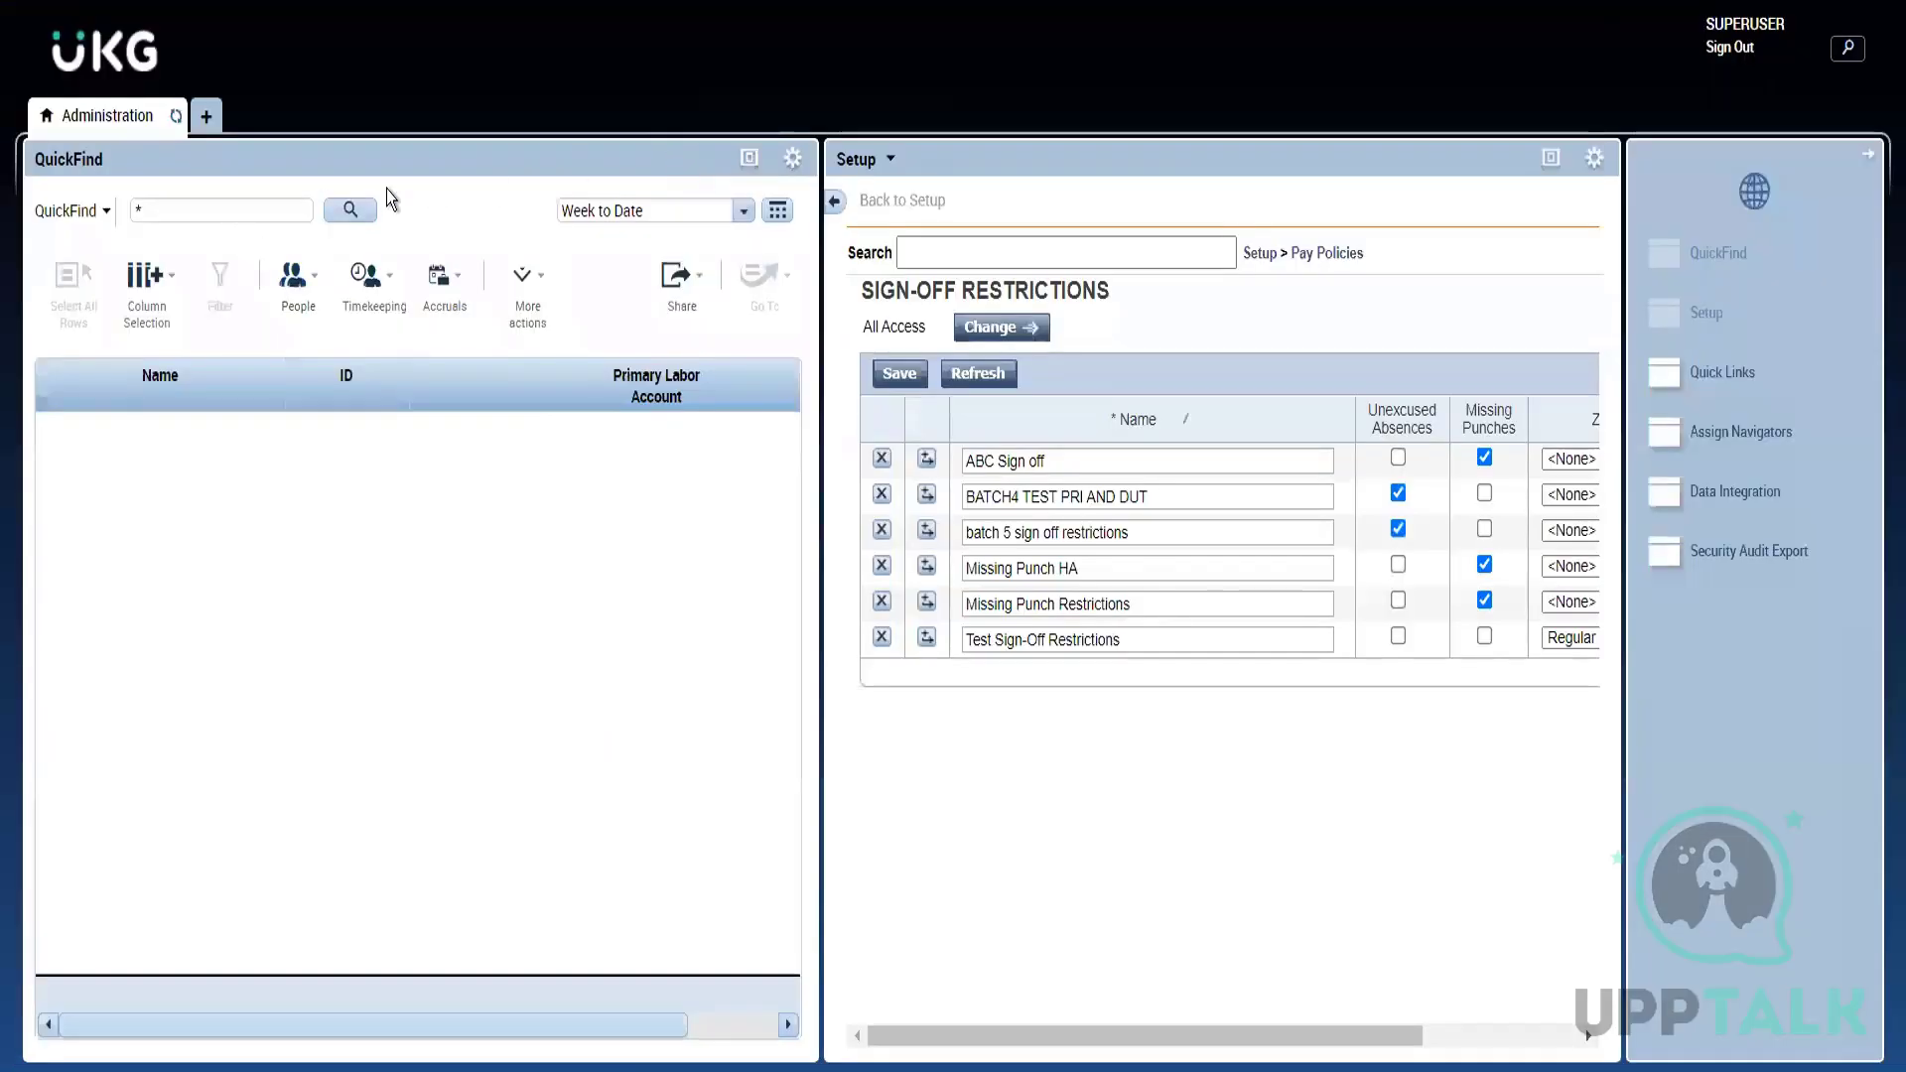
click(331, 215)
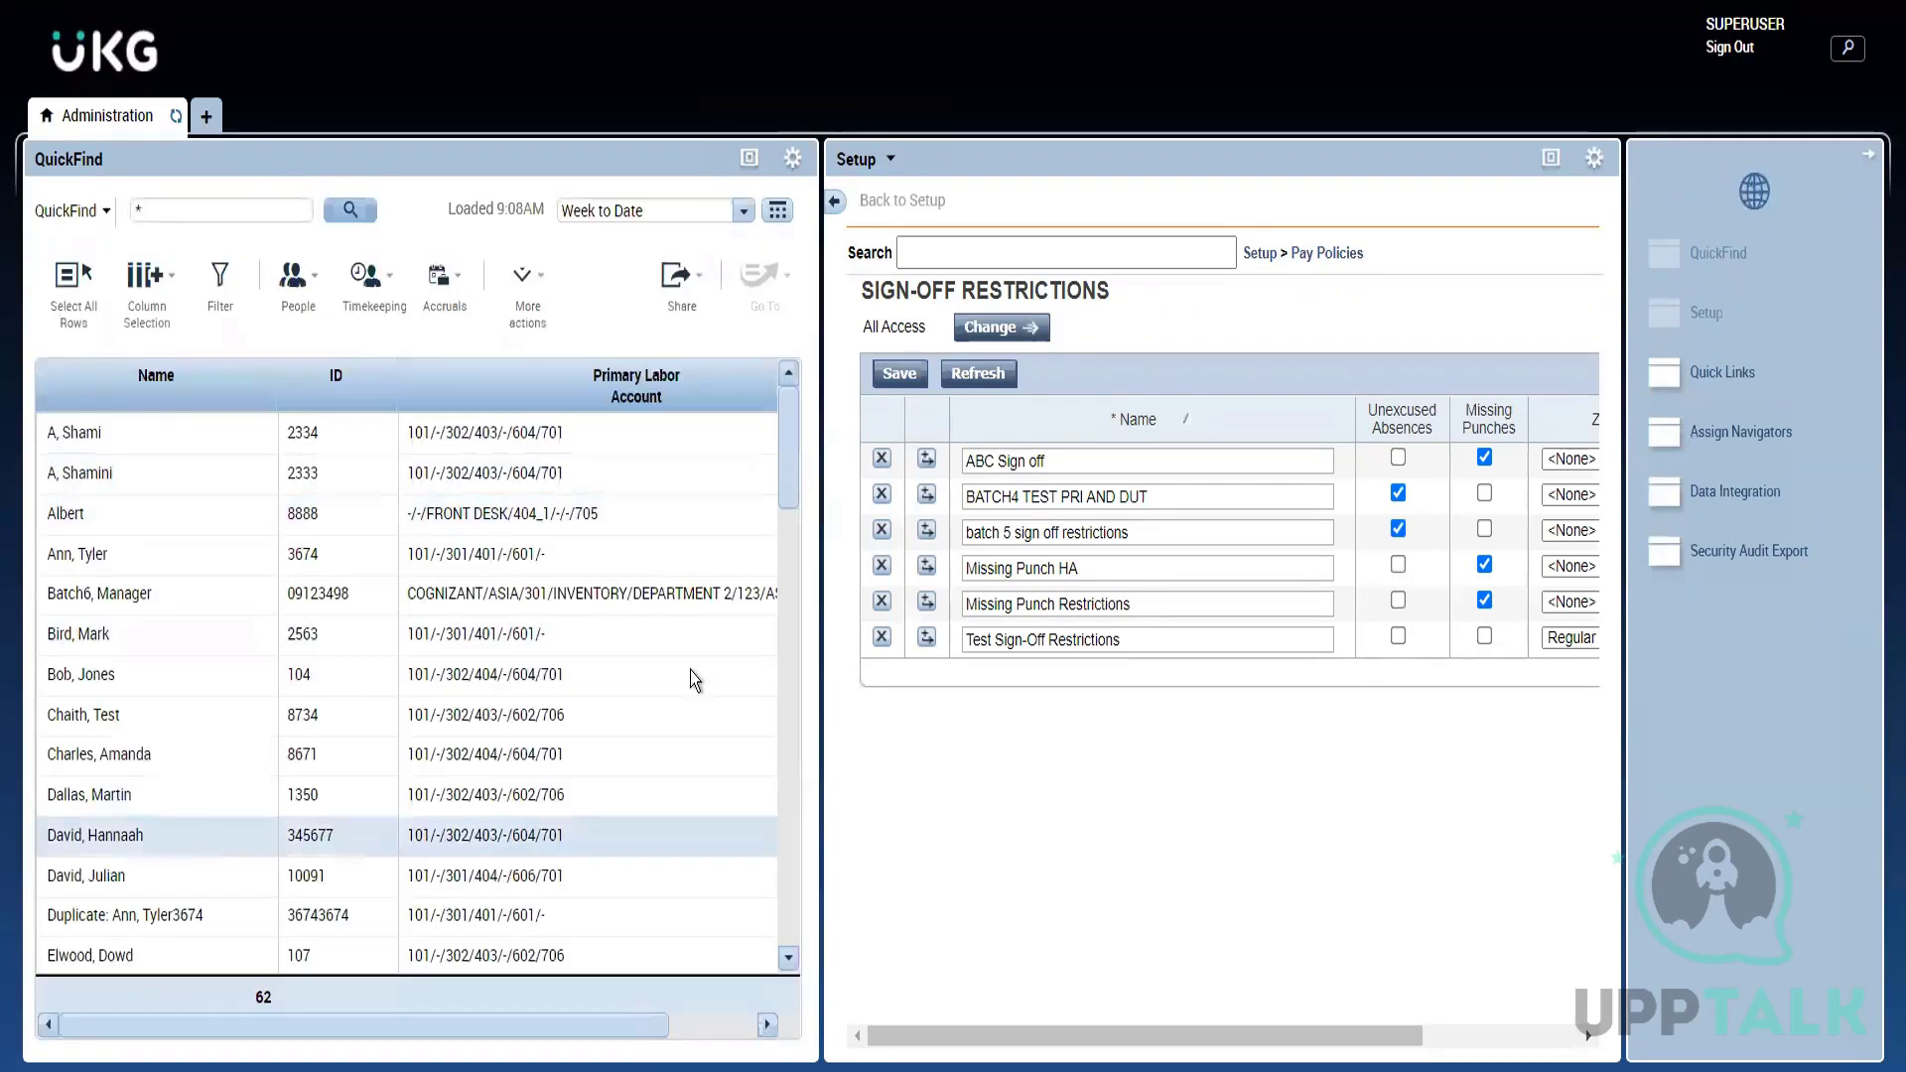
click(788, 593)
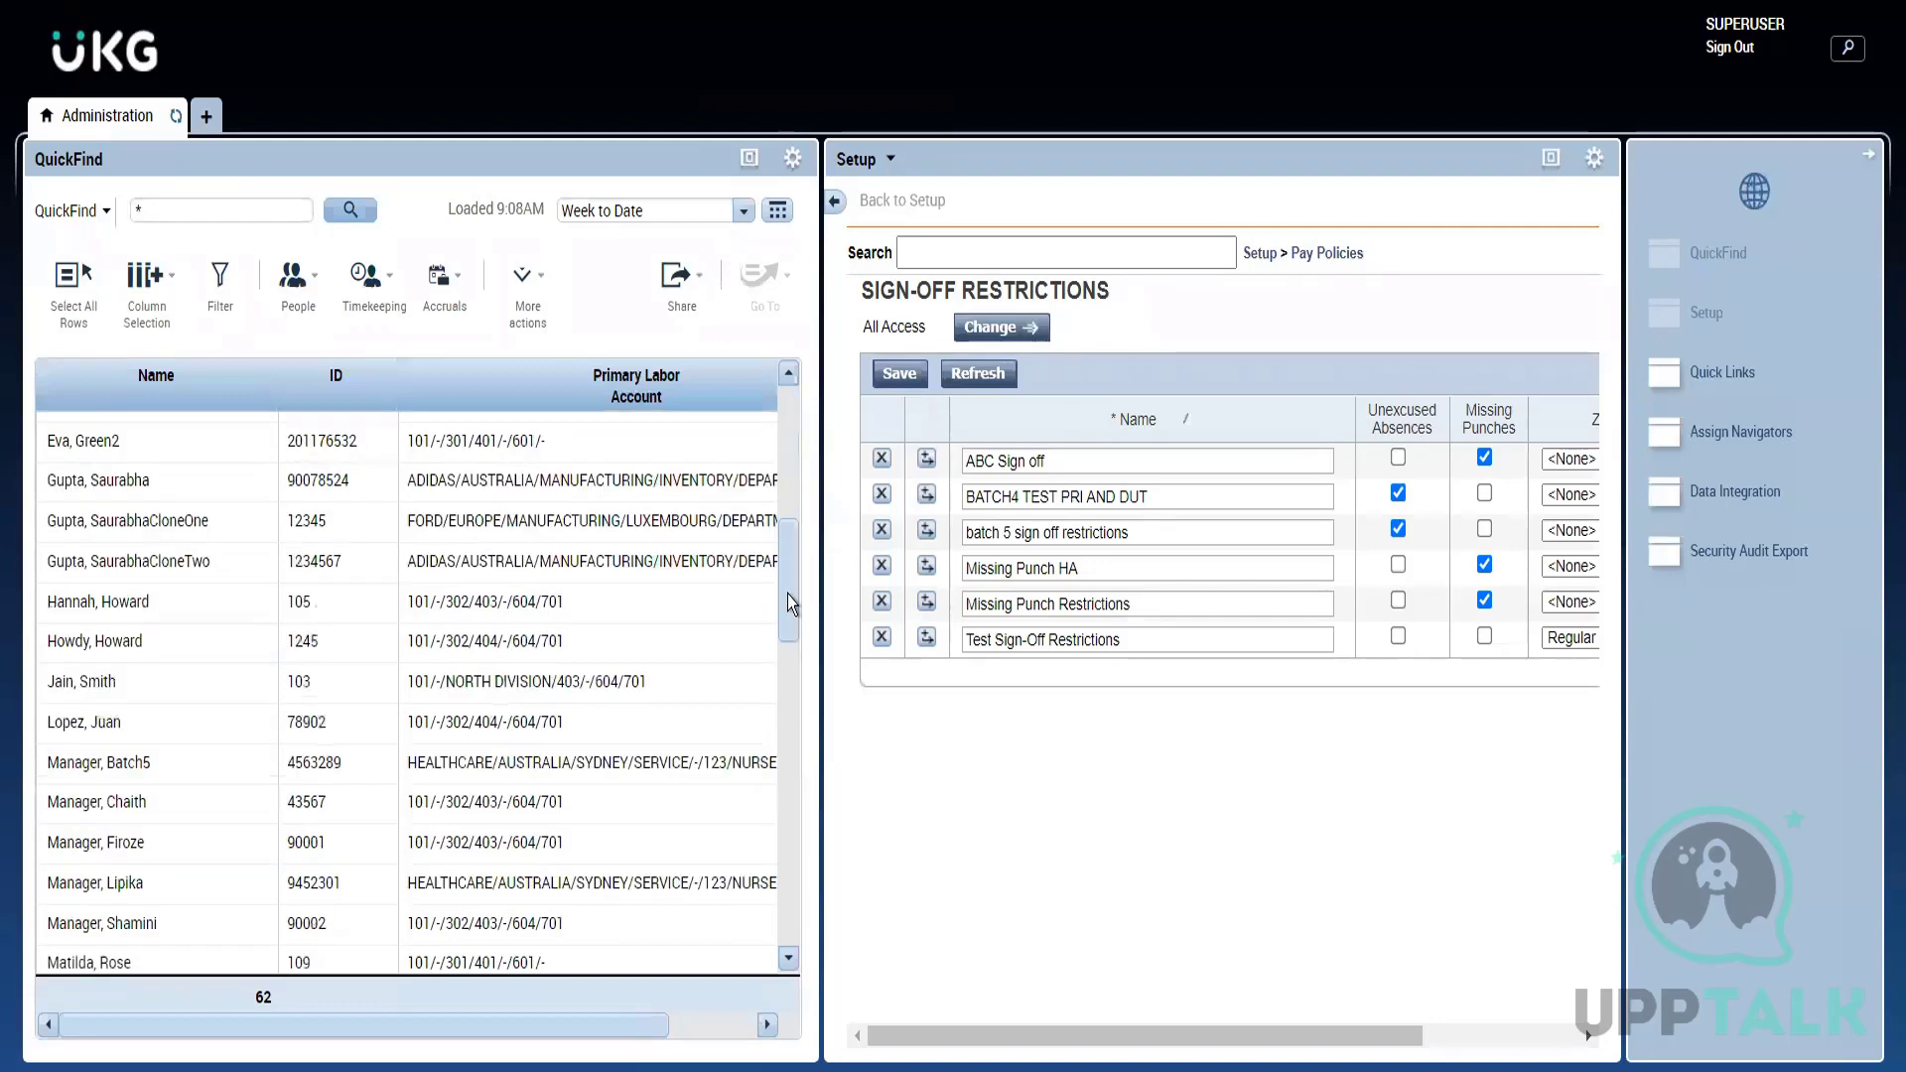
double_click(192, 697)
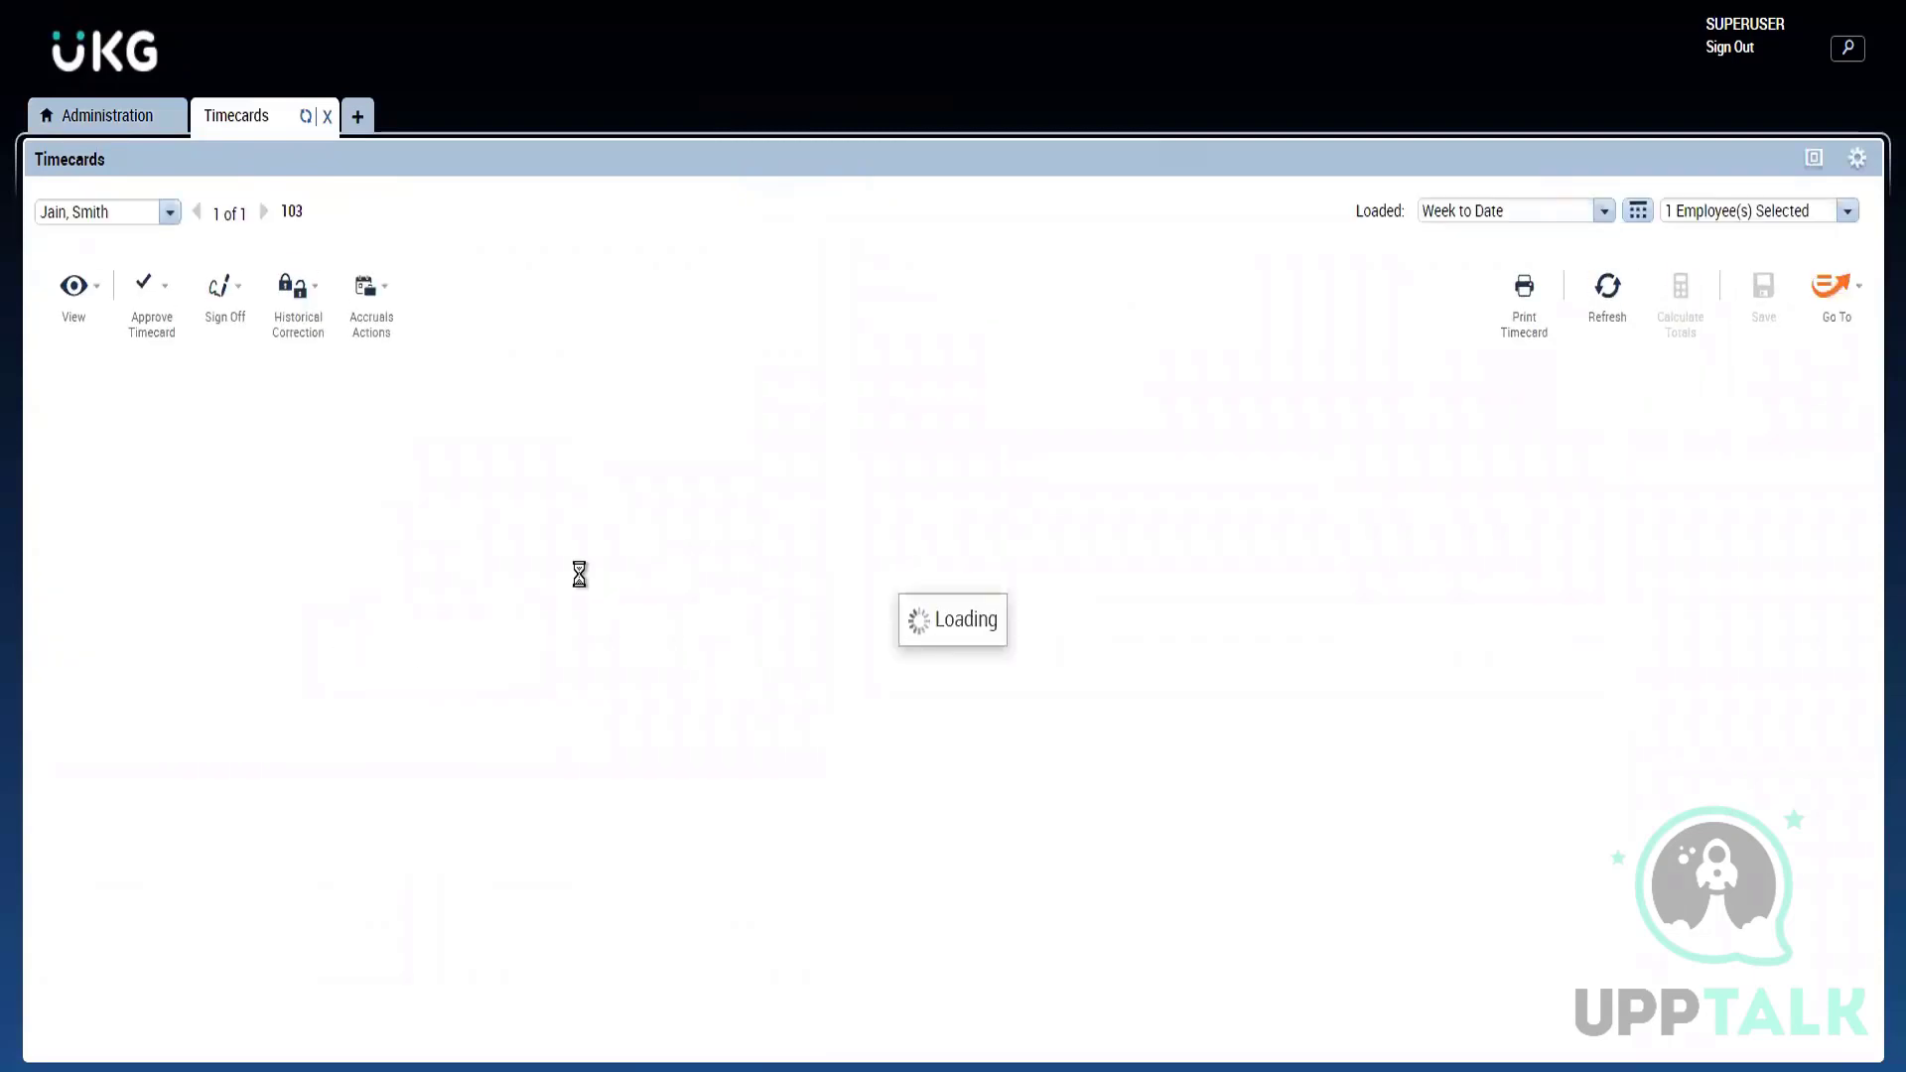
Step: Set the timecard's time period to Previous Pay Period
click(159, 325)
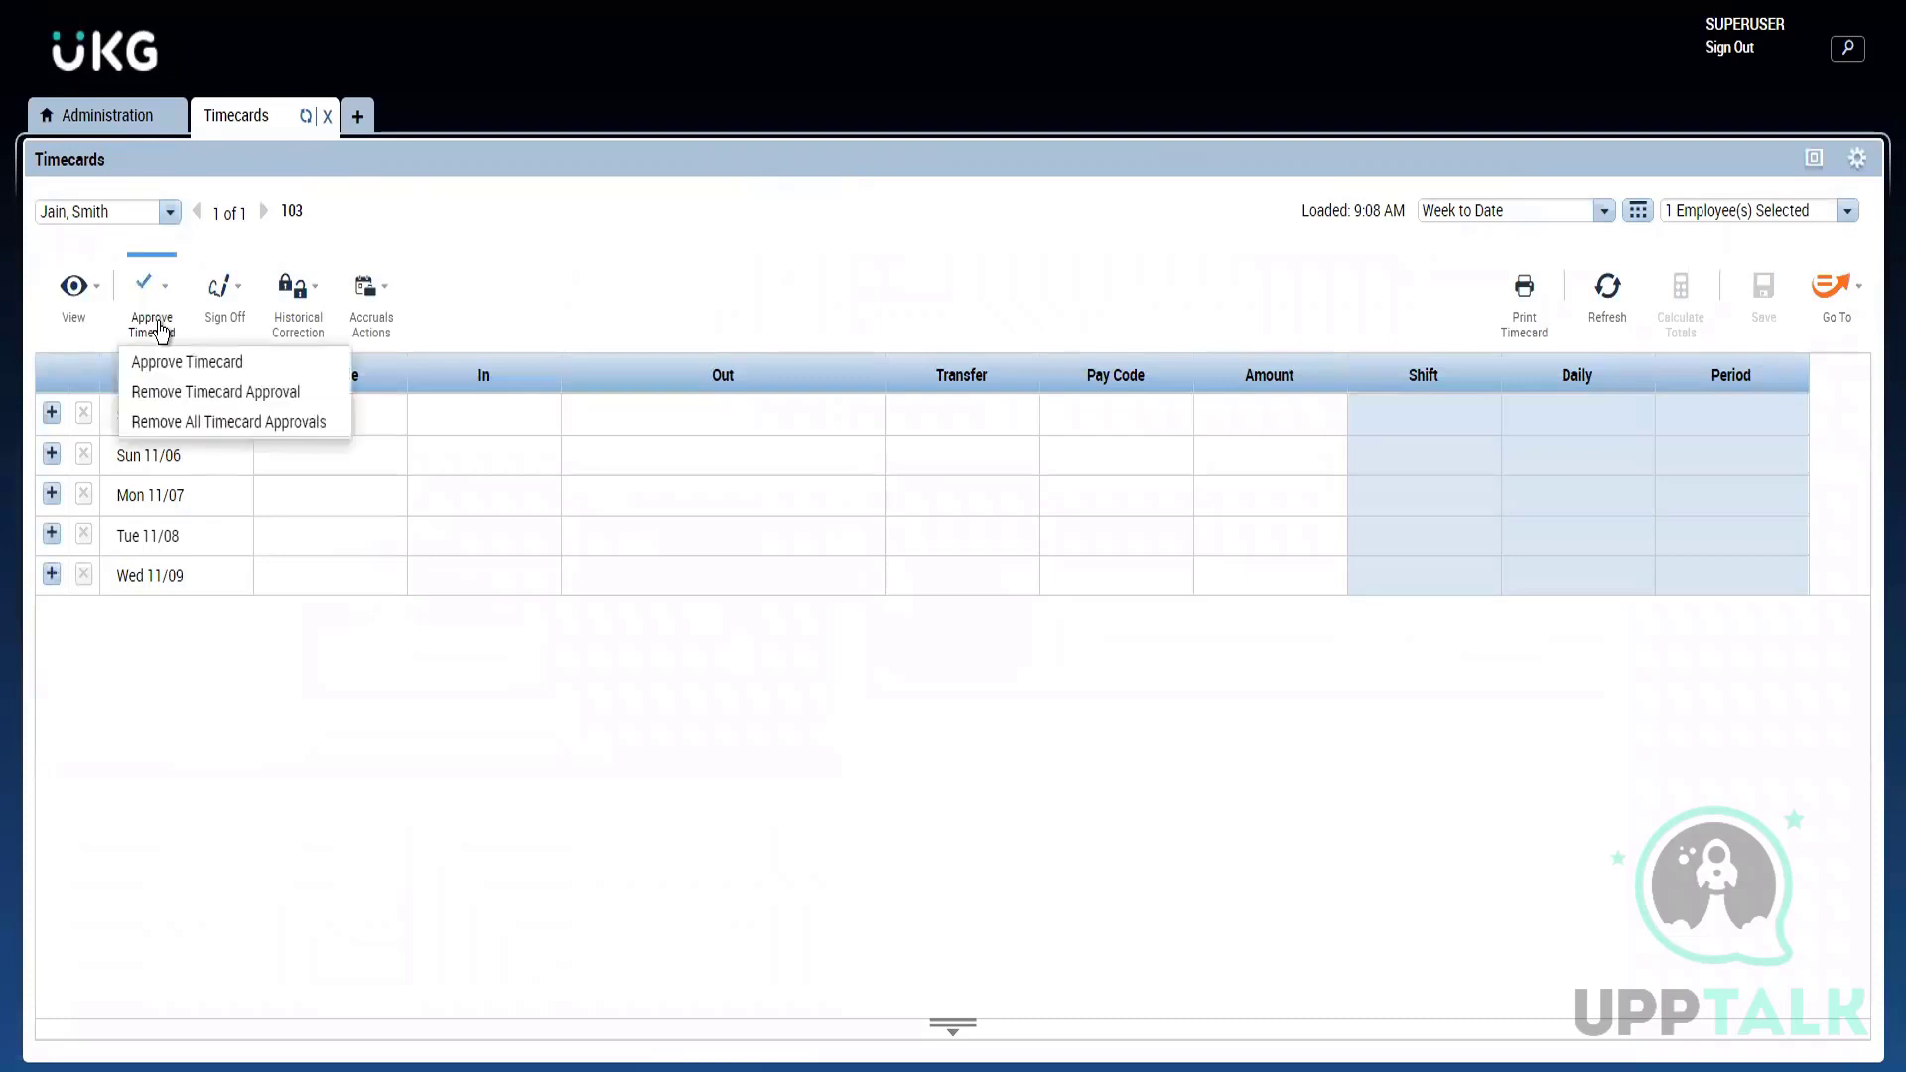
click(1440, 212)
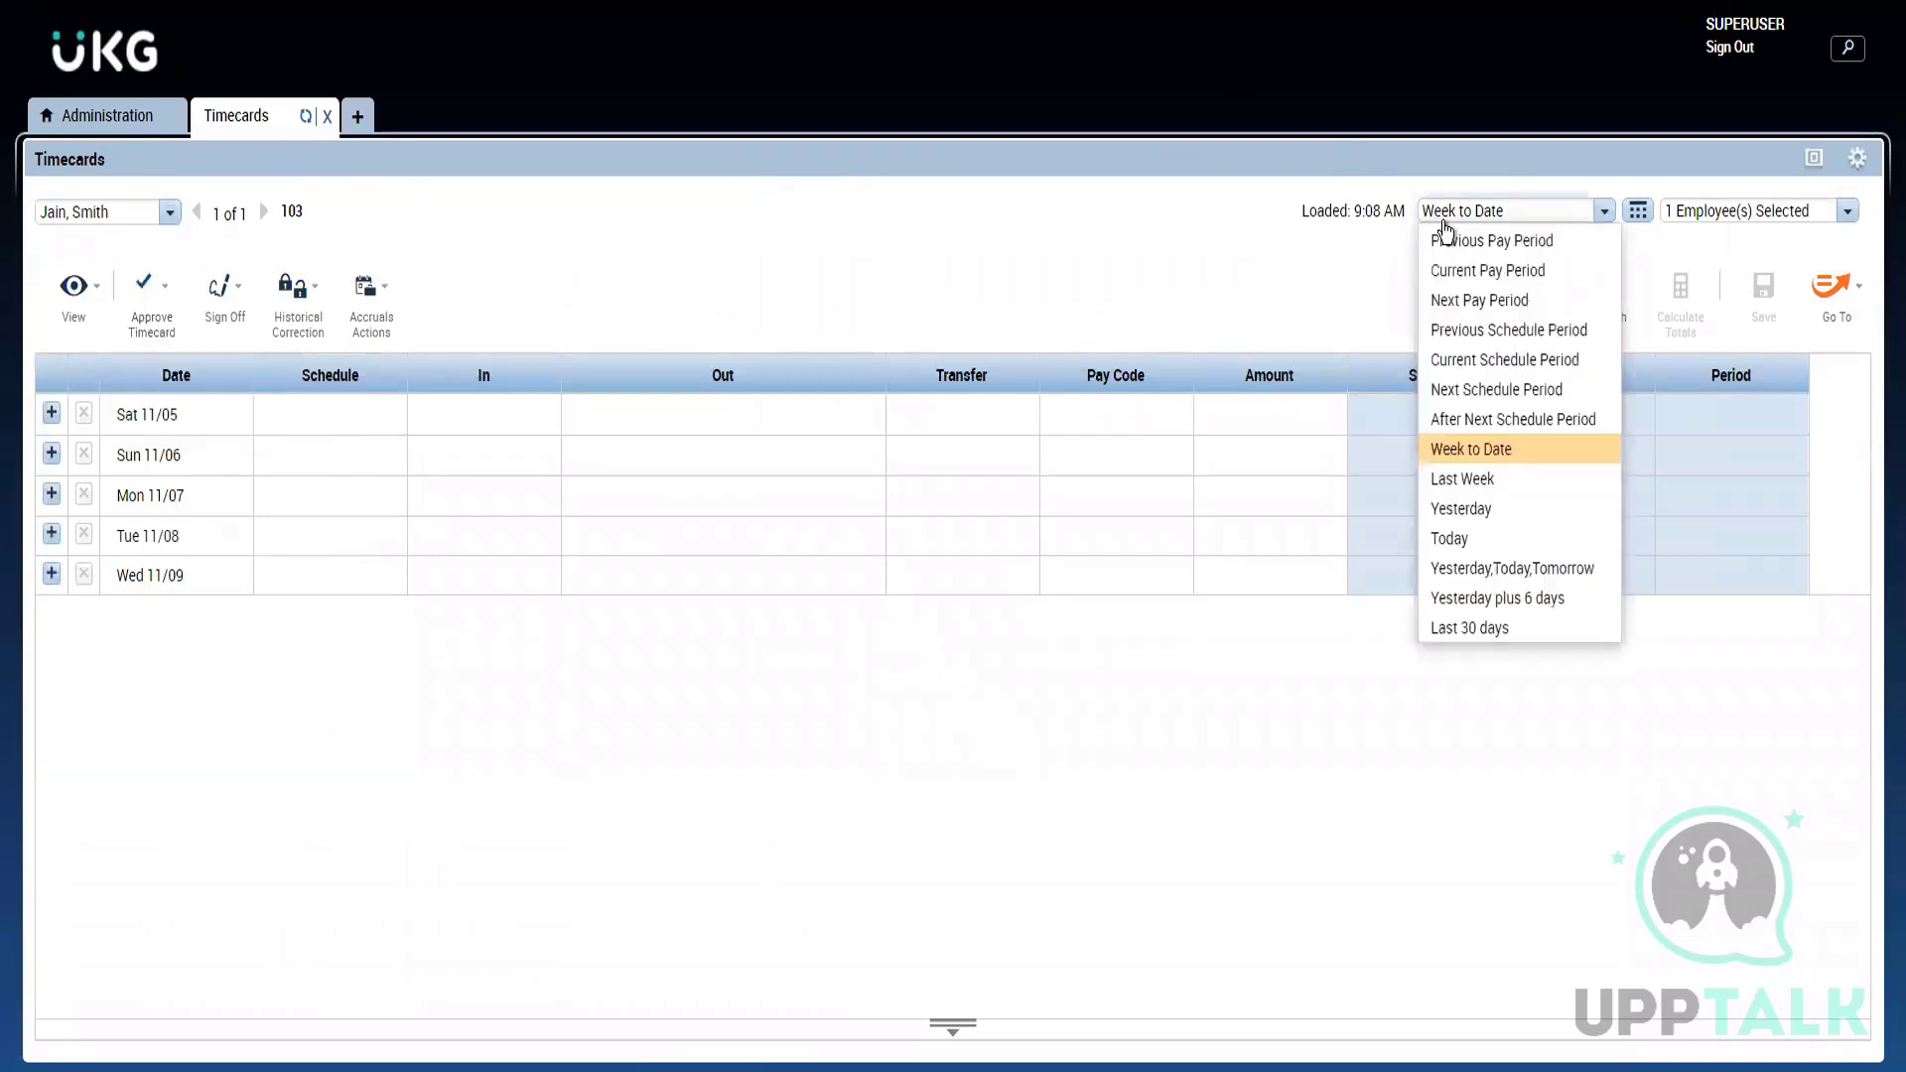
click(1476, 241)
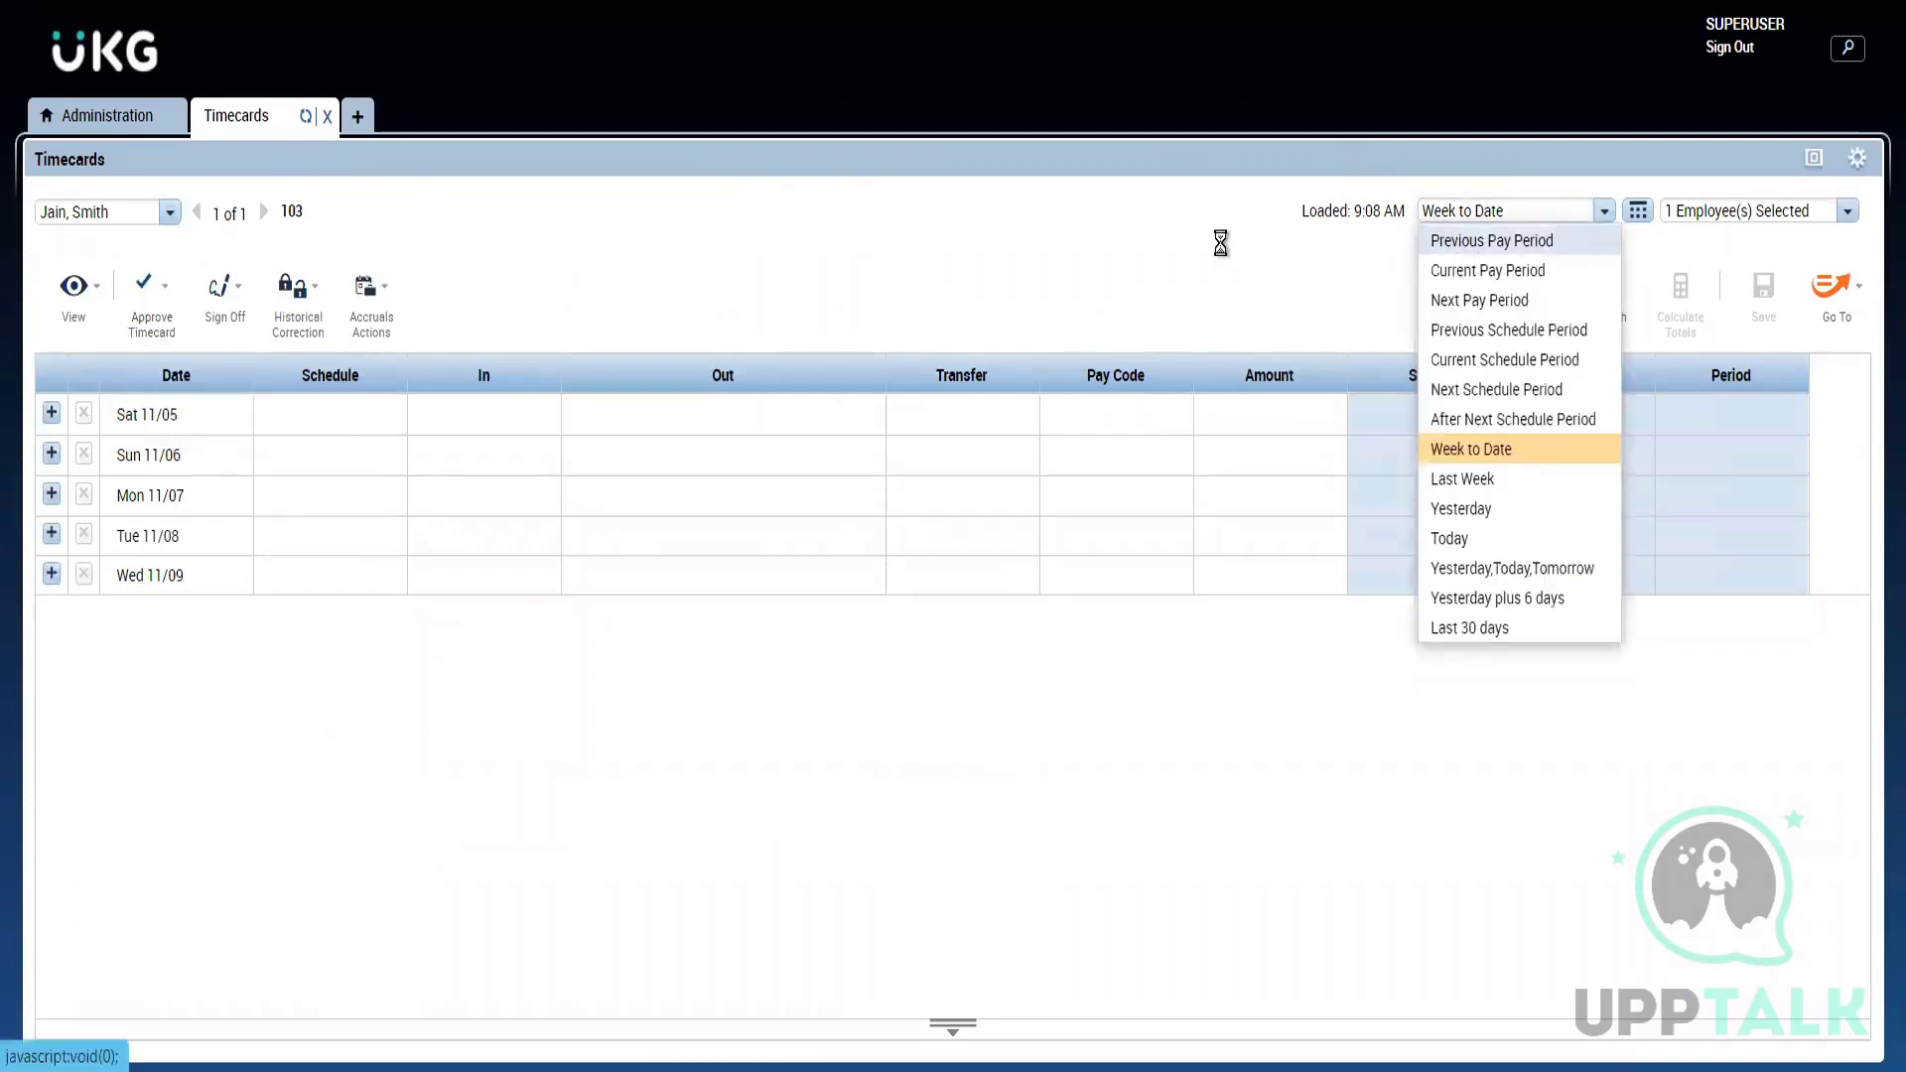
Step: Examine the Approve Timecard and Sign Off options available for the employee's timecard
click(156, 302)
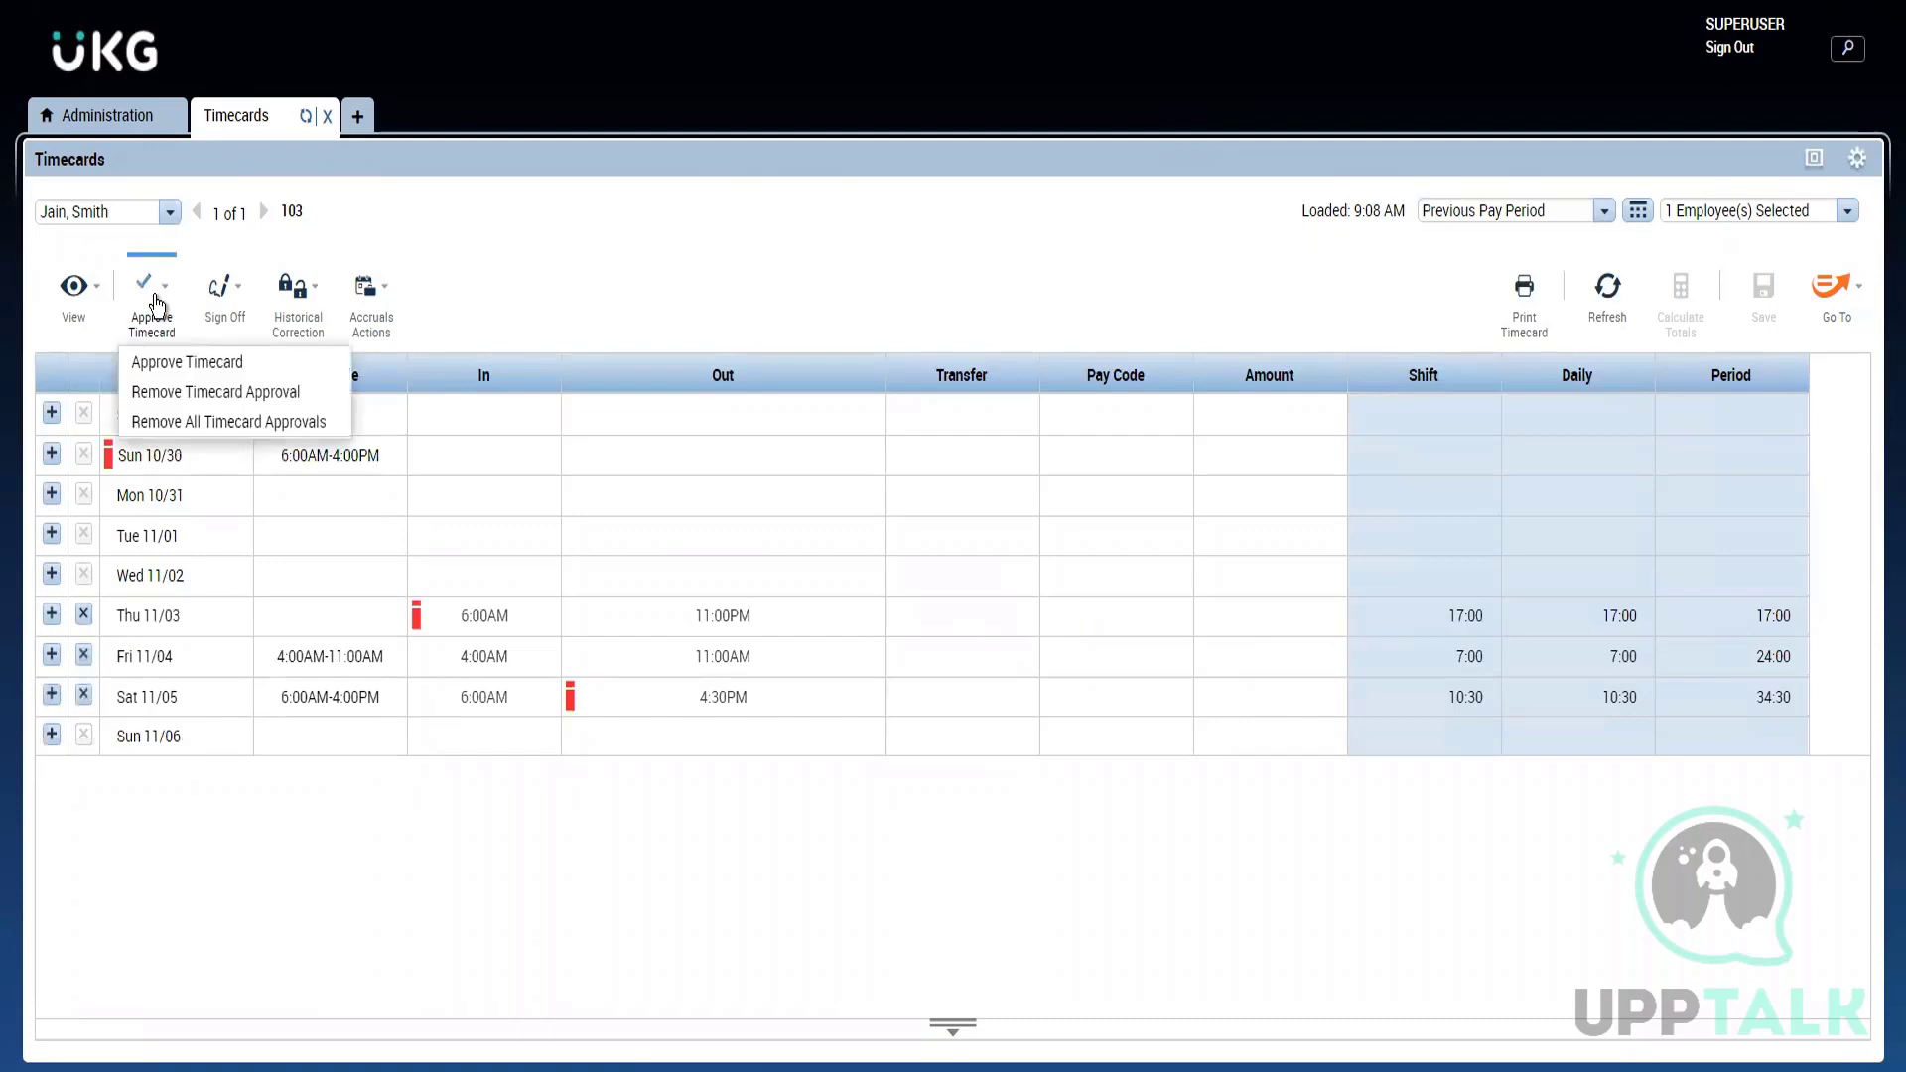
click(212, 306)
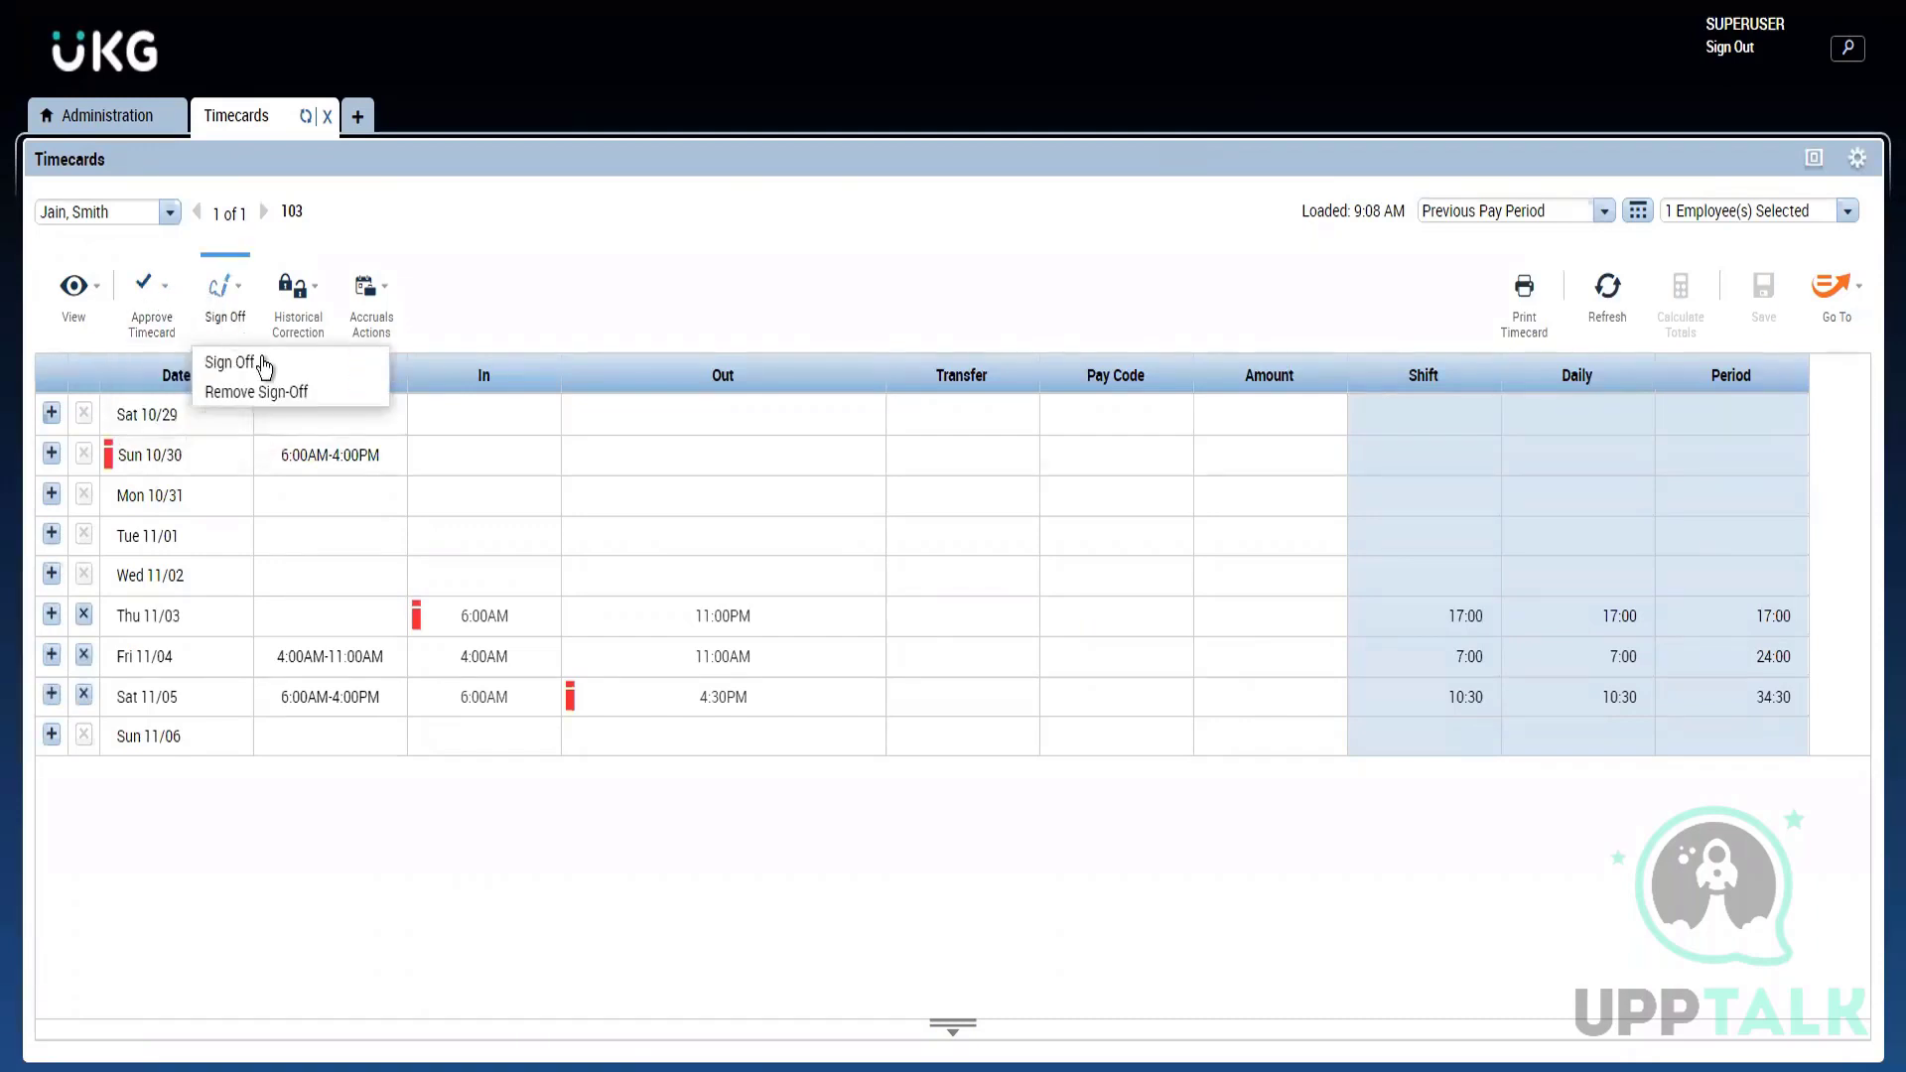
click(767, 206)
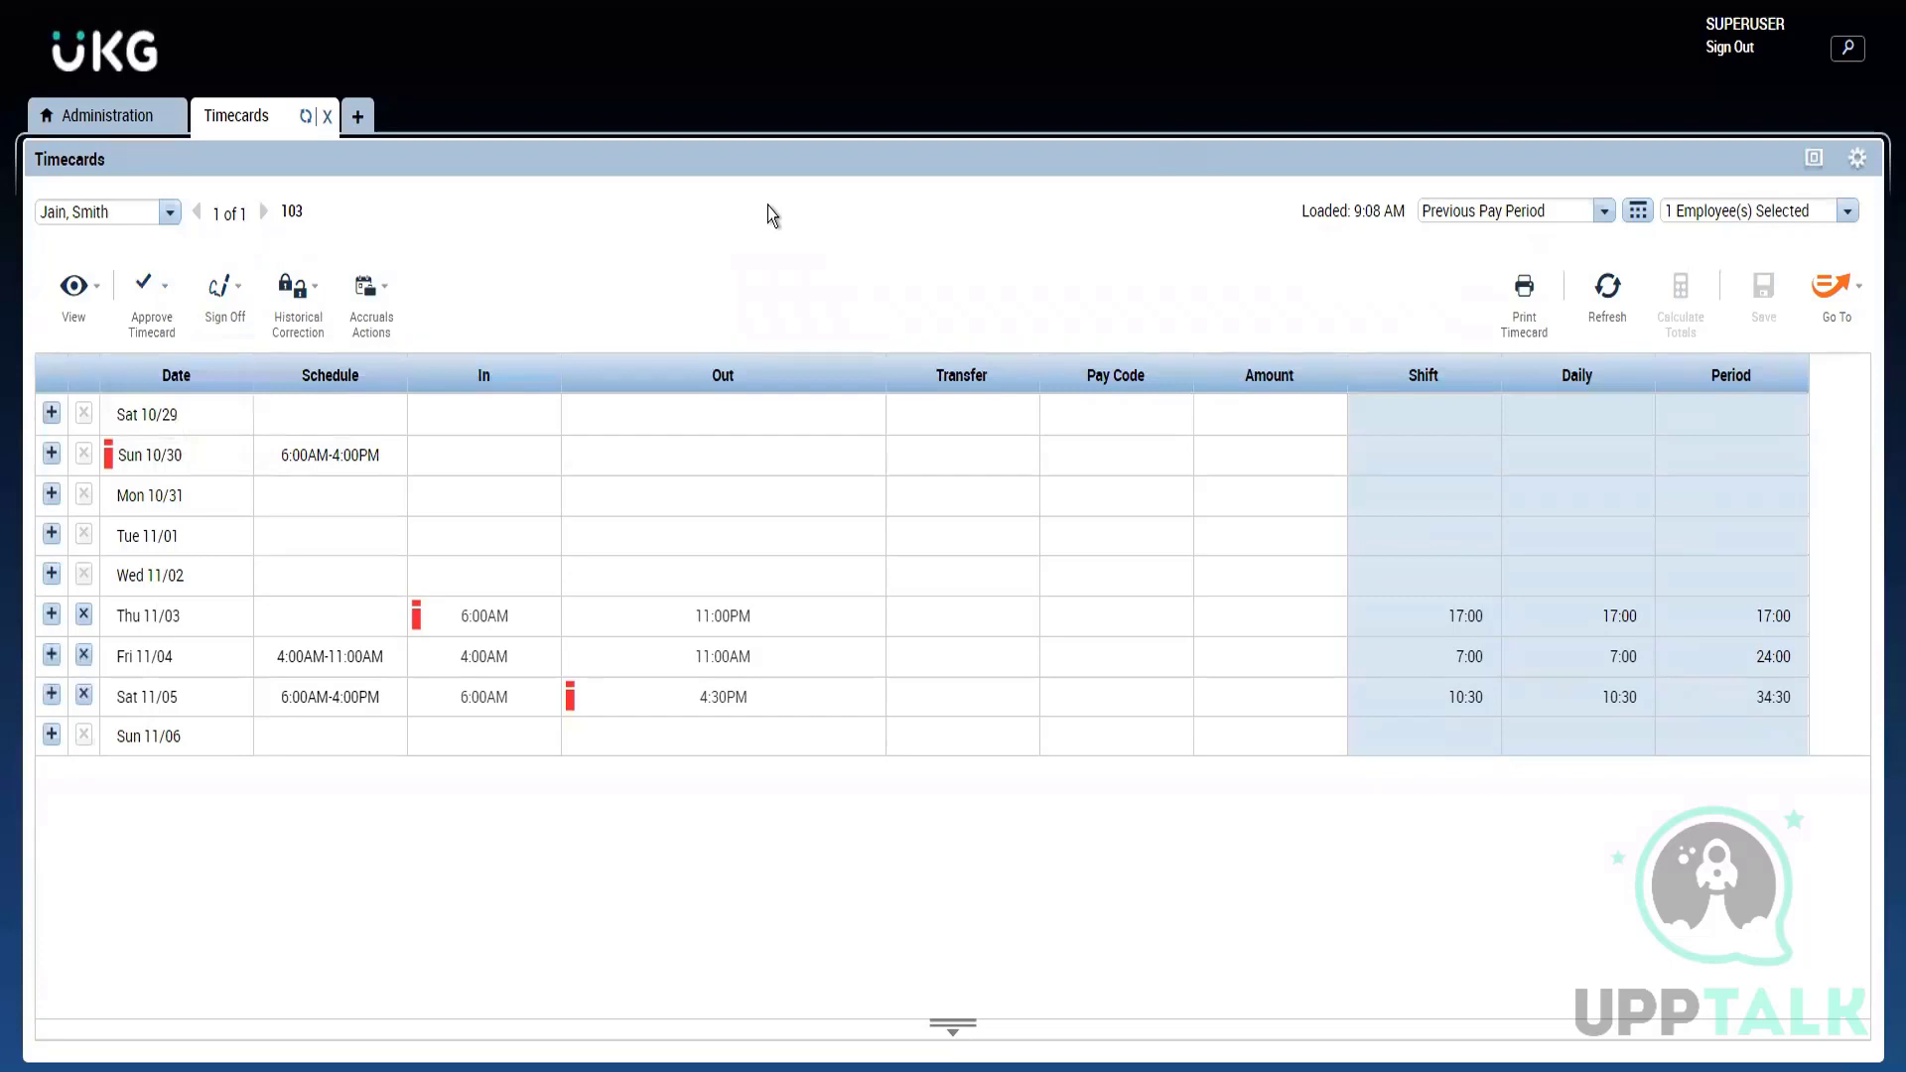
click(211, 334)
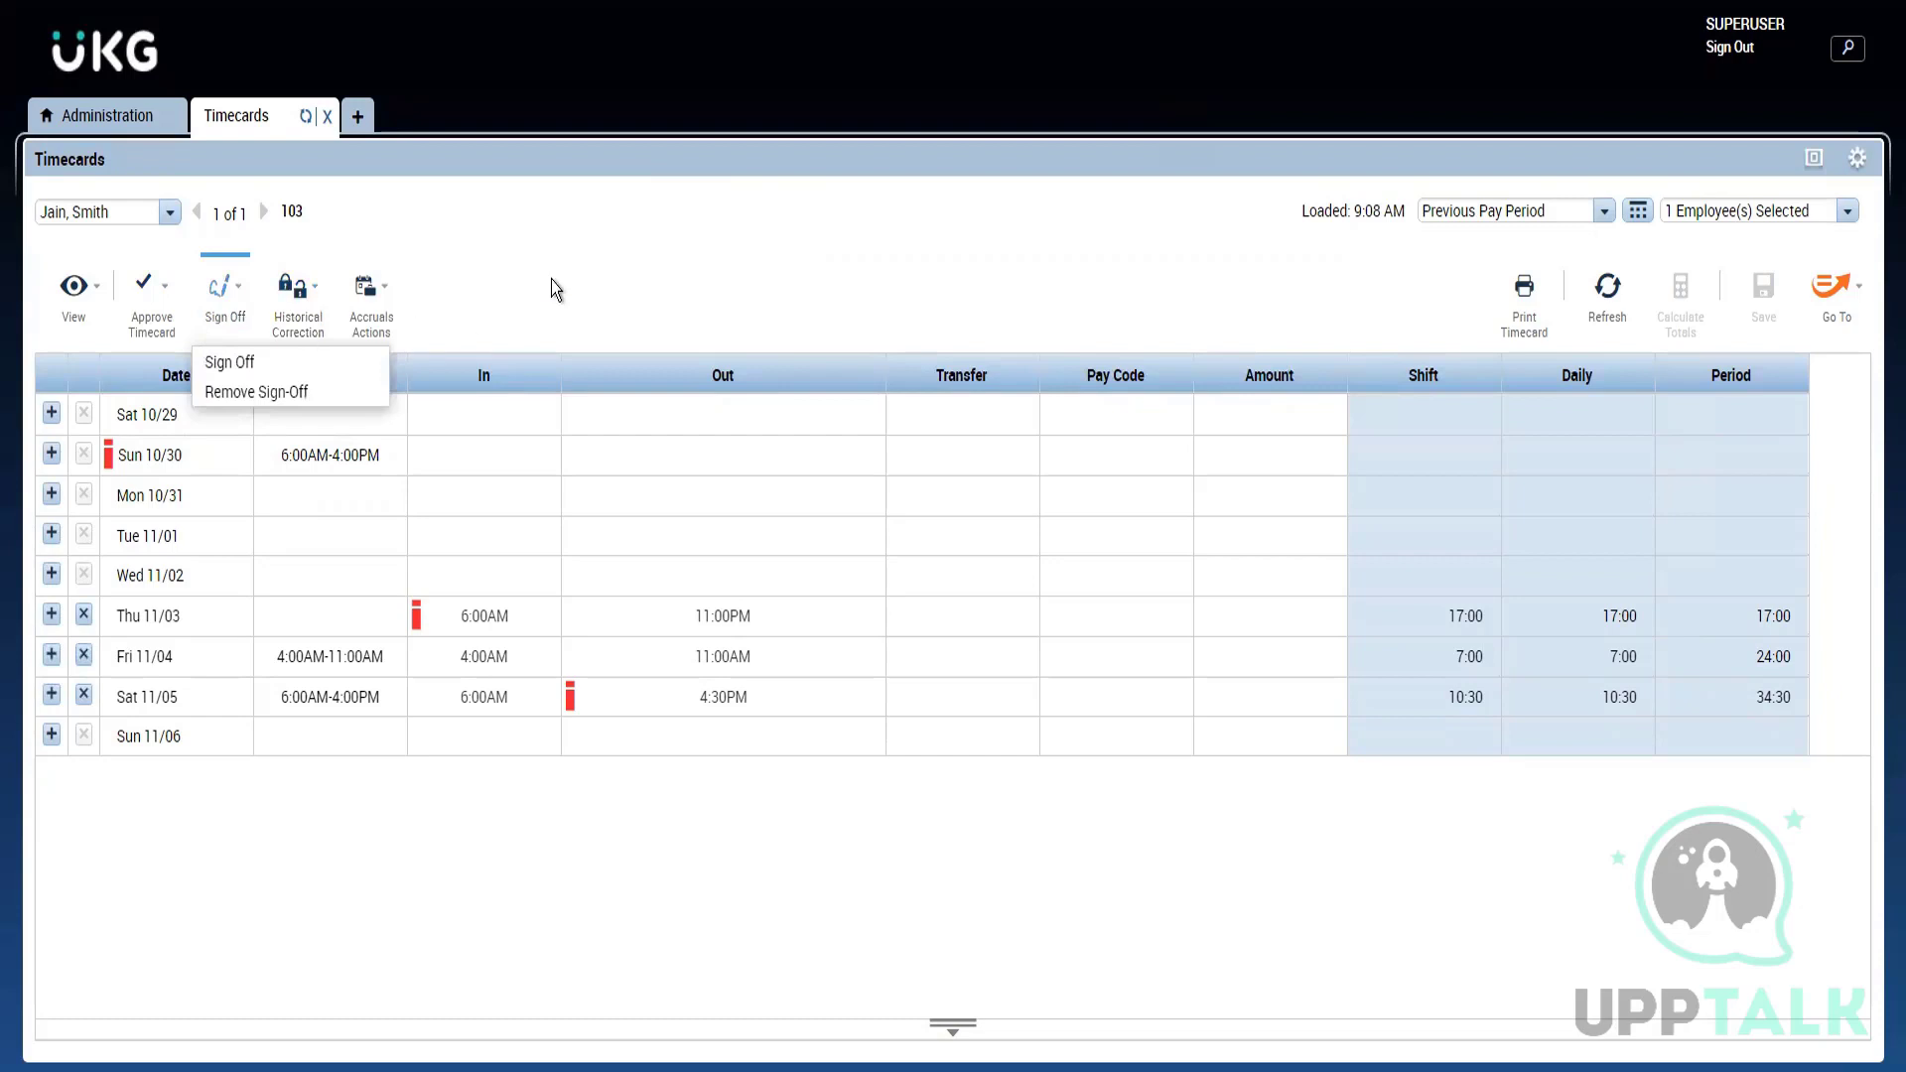
click(615, 270)
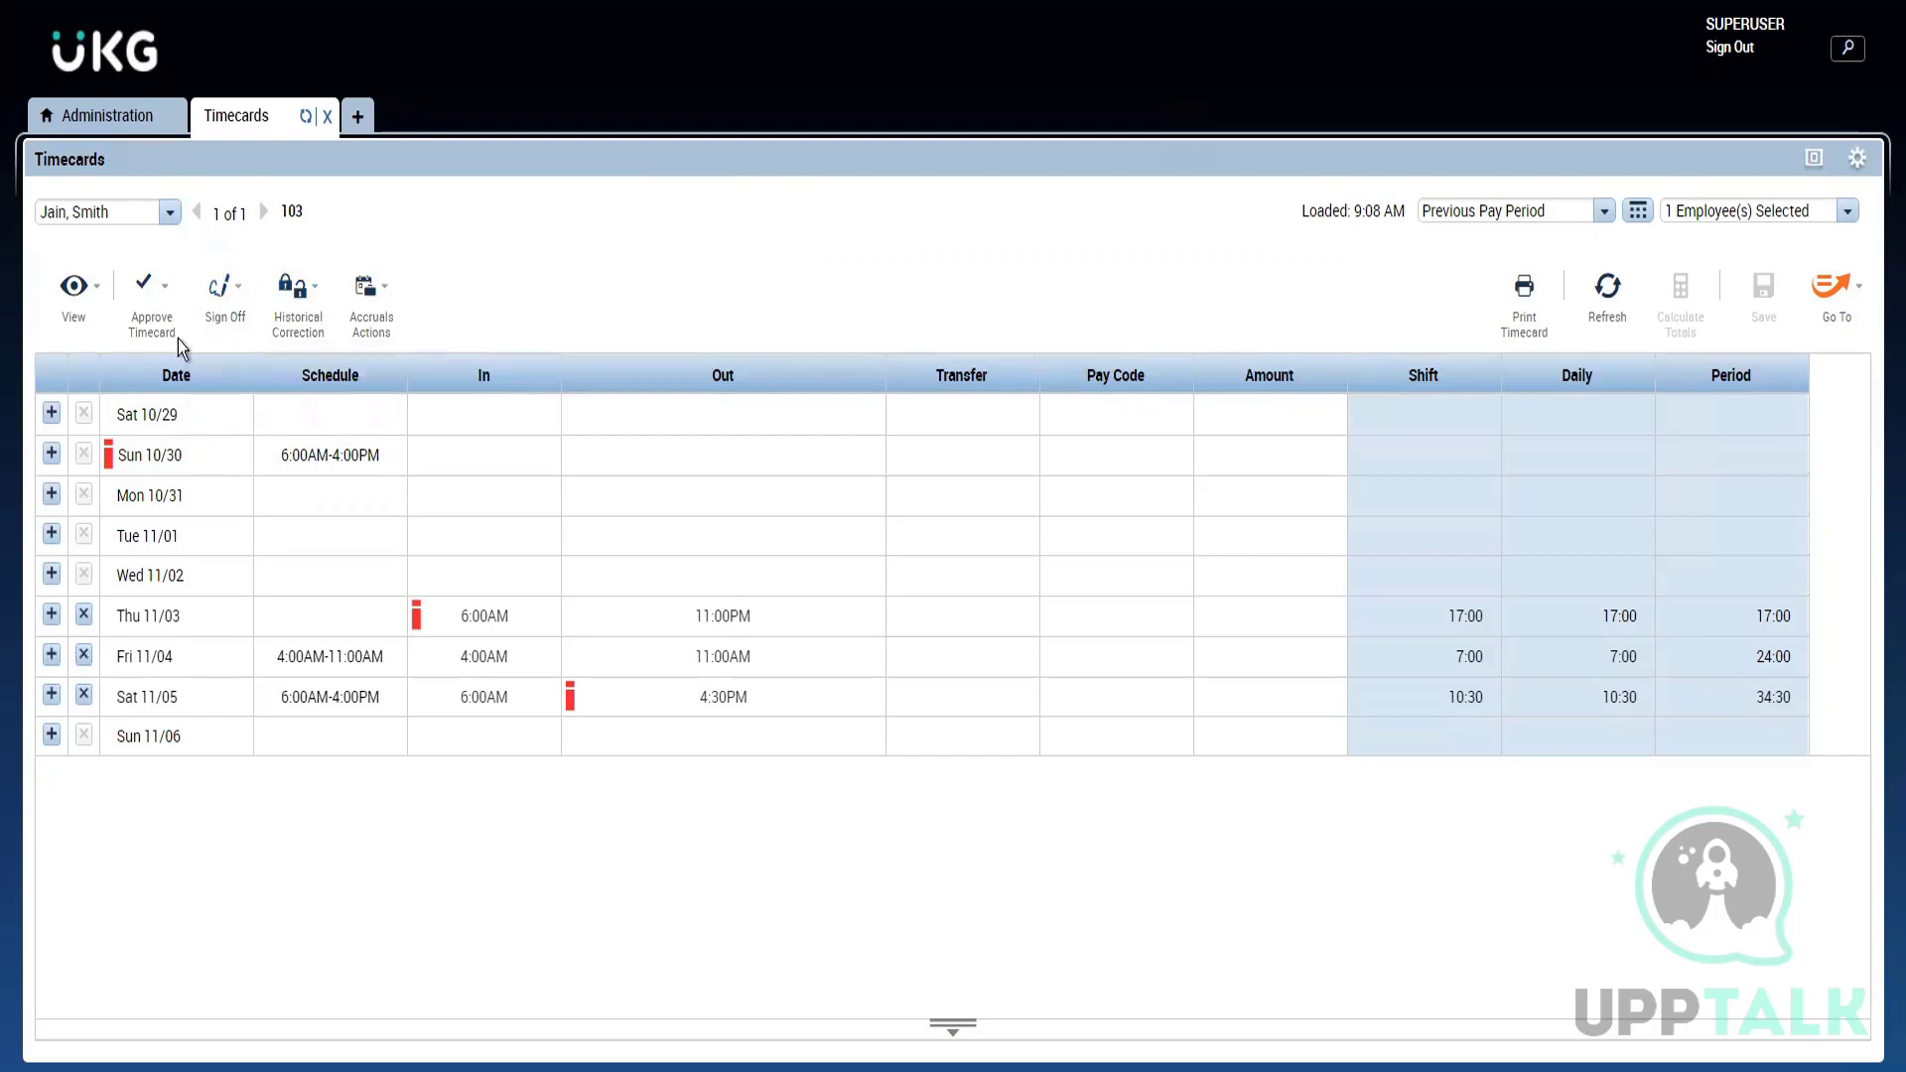
click(247, 308)
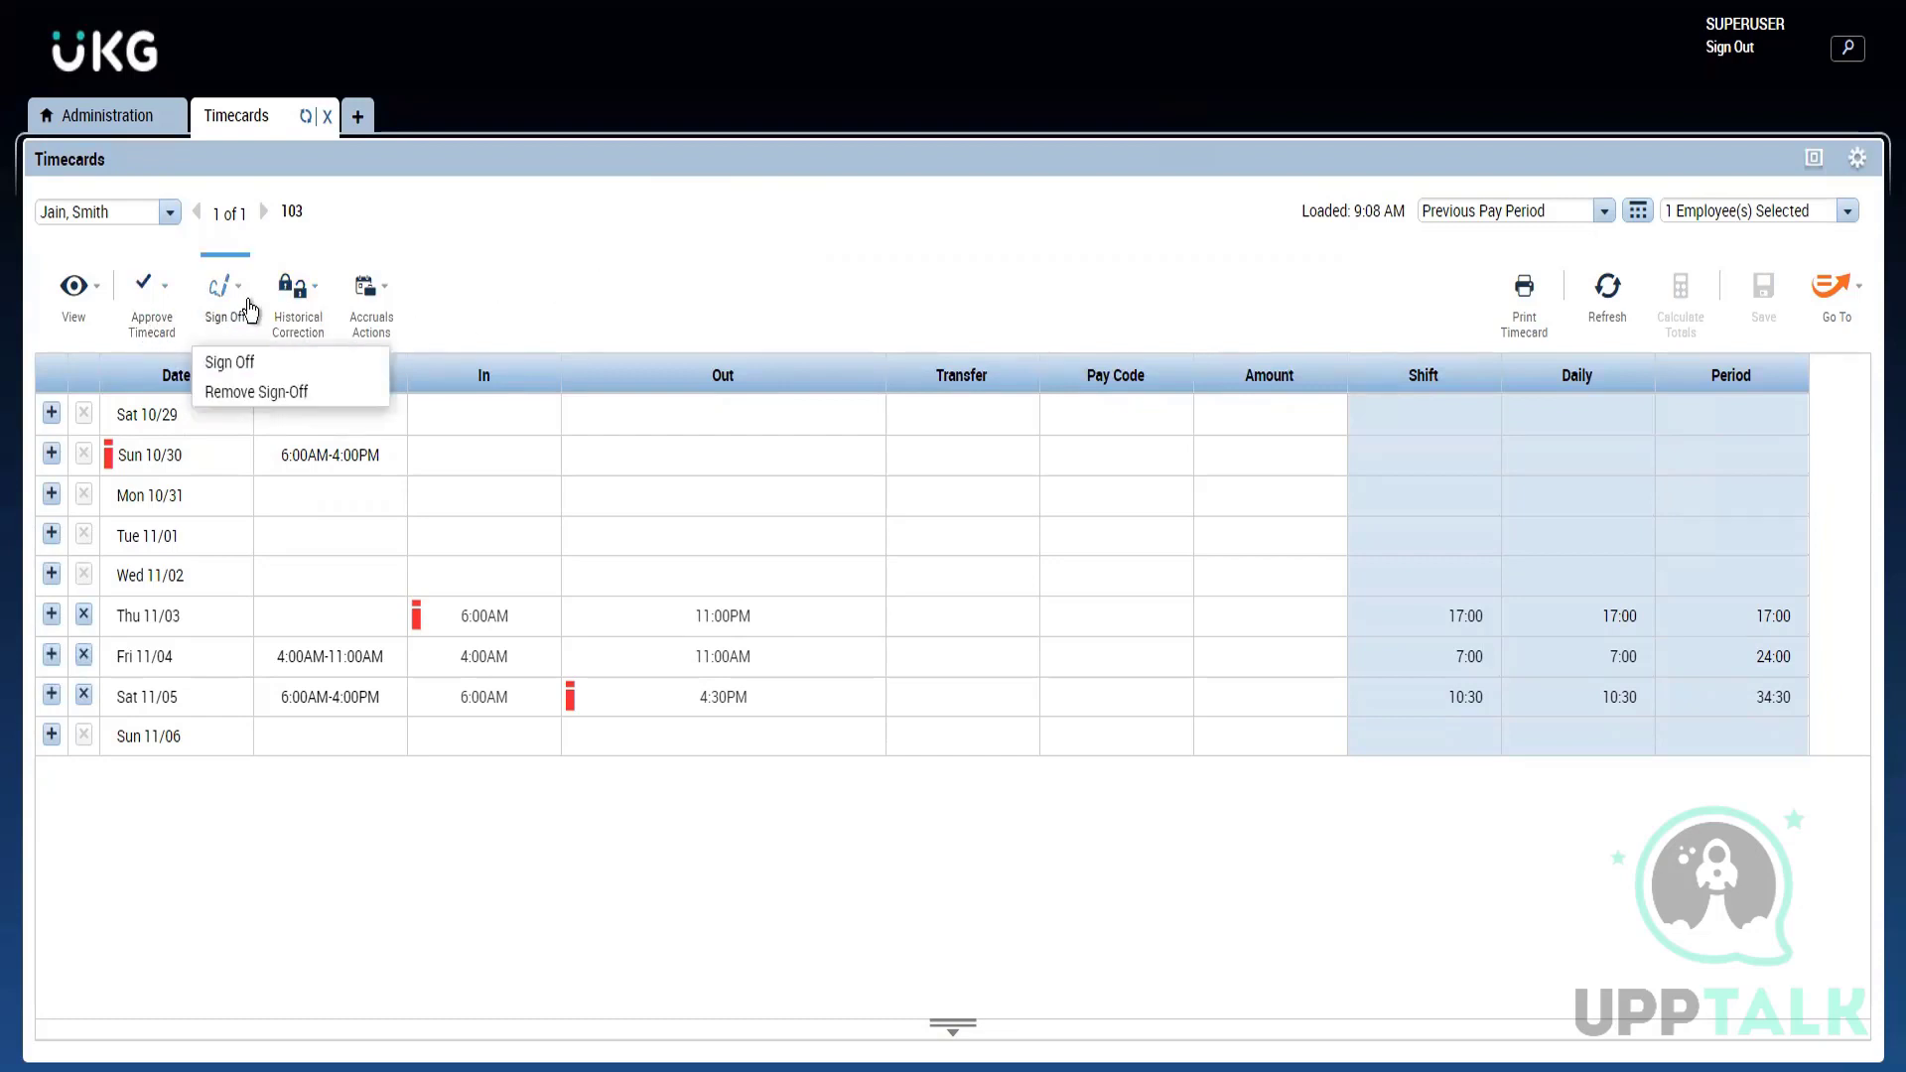
click(584, 327)
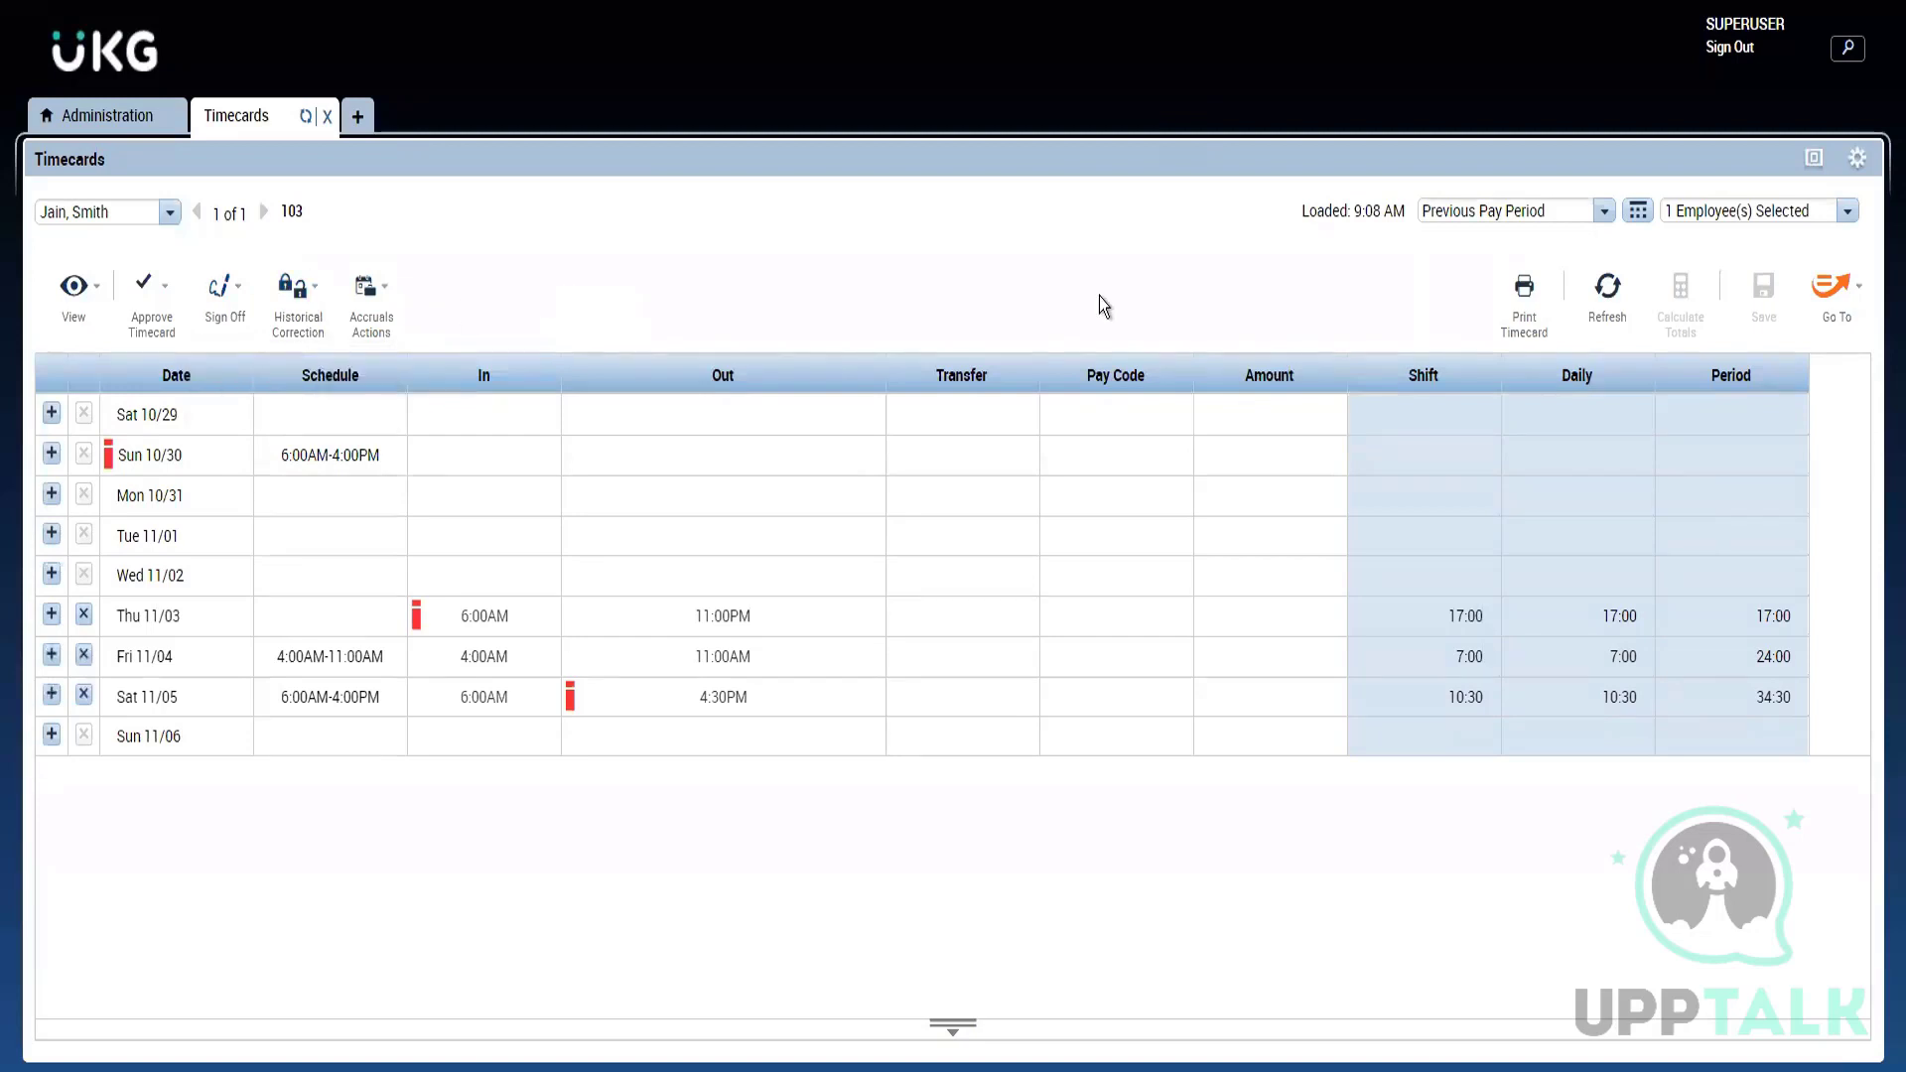
Step: Return to the Administration workspace and review the Sign-Off Restrictions table in the enlarged Setup pane
click(111, 118)
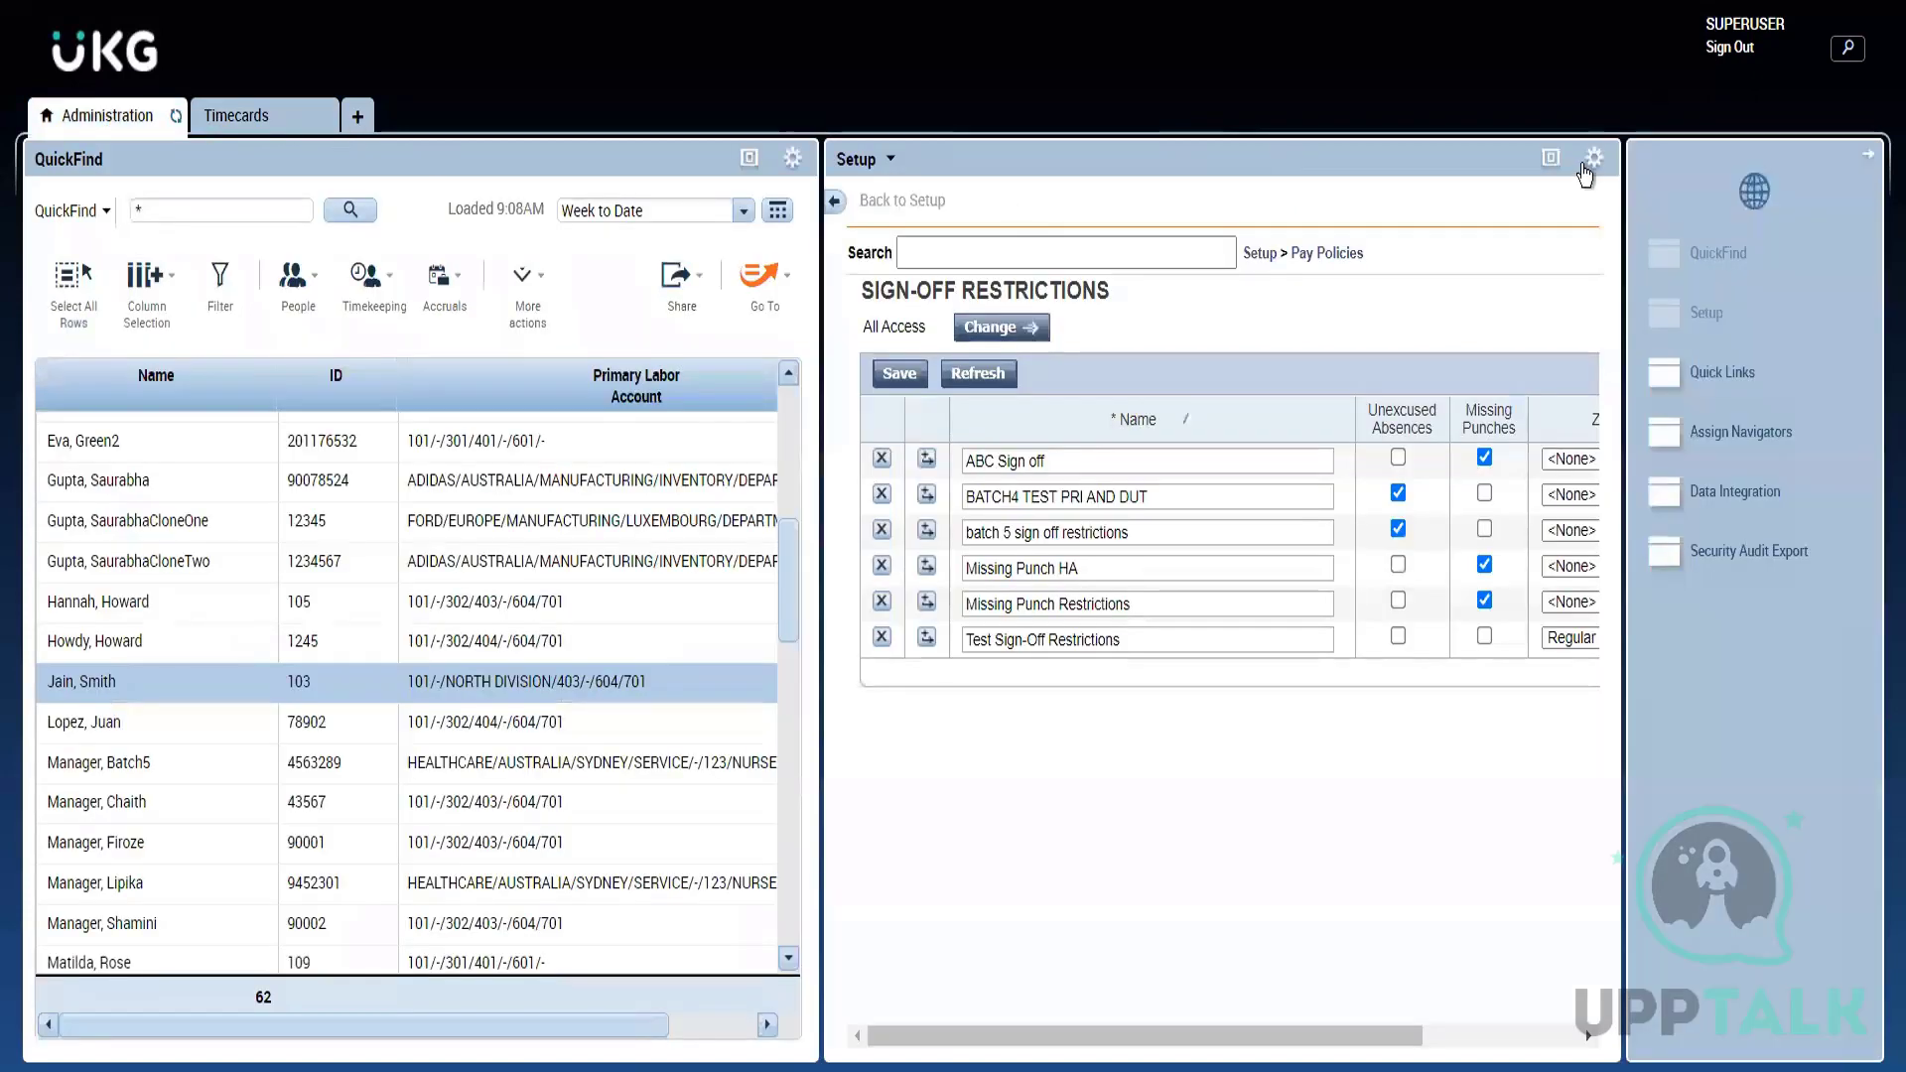
click(1552, 159)
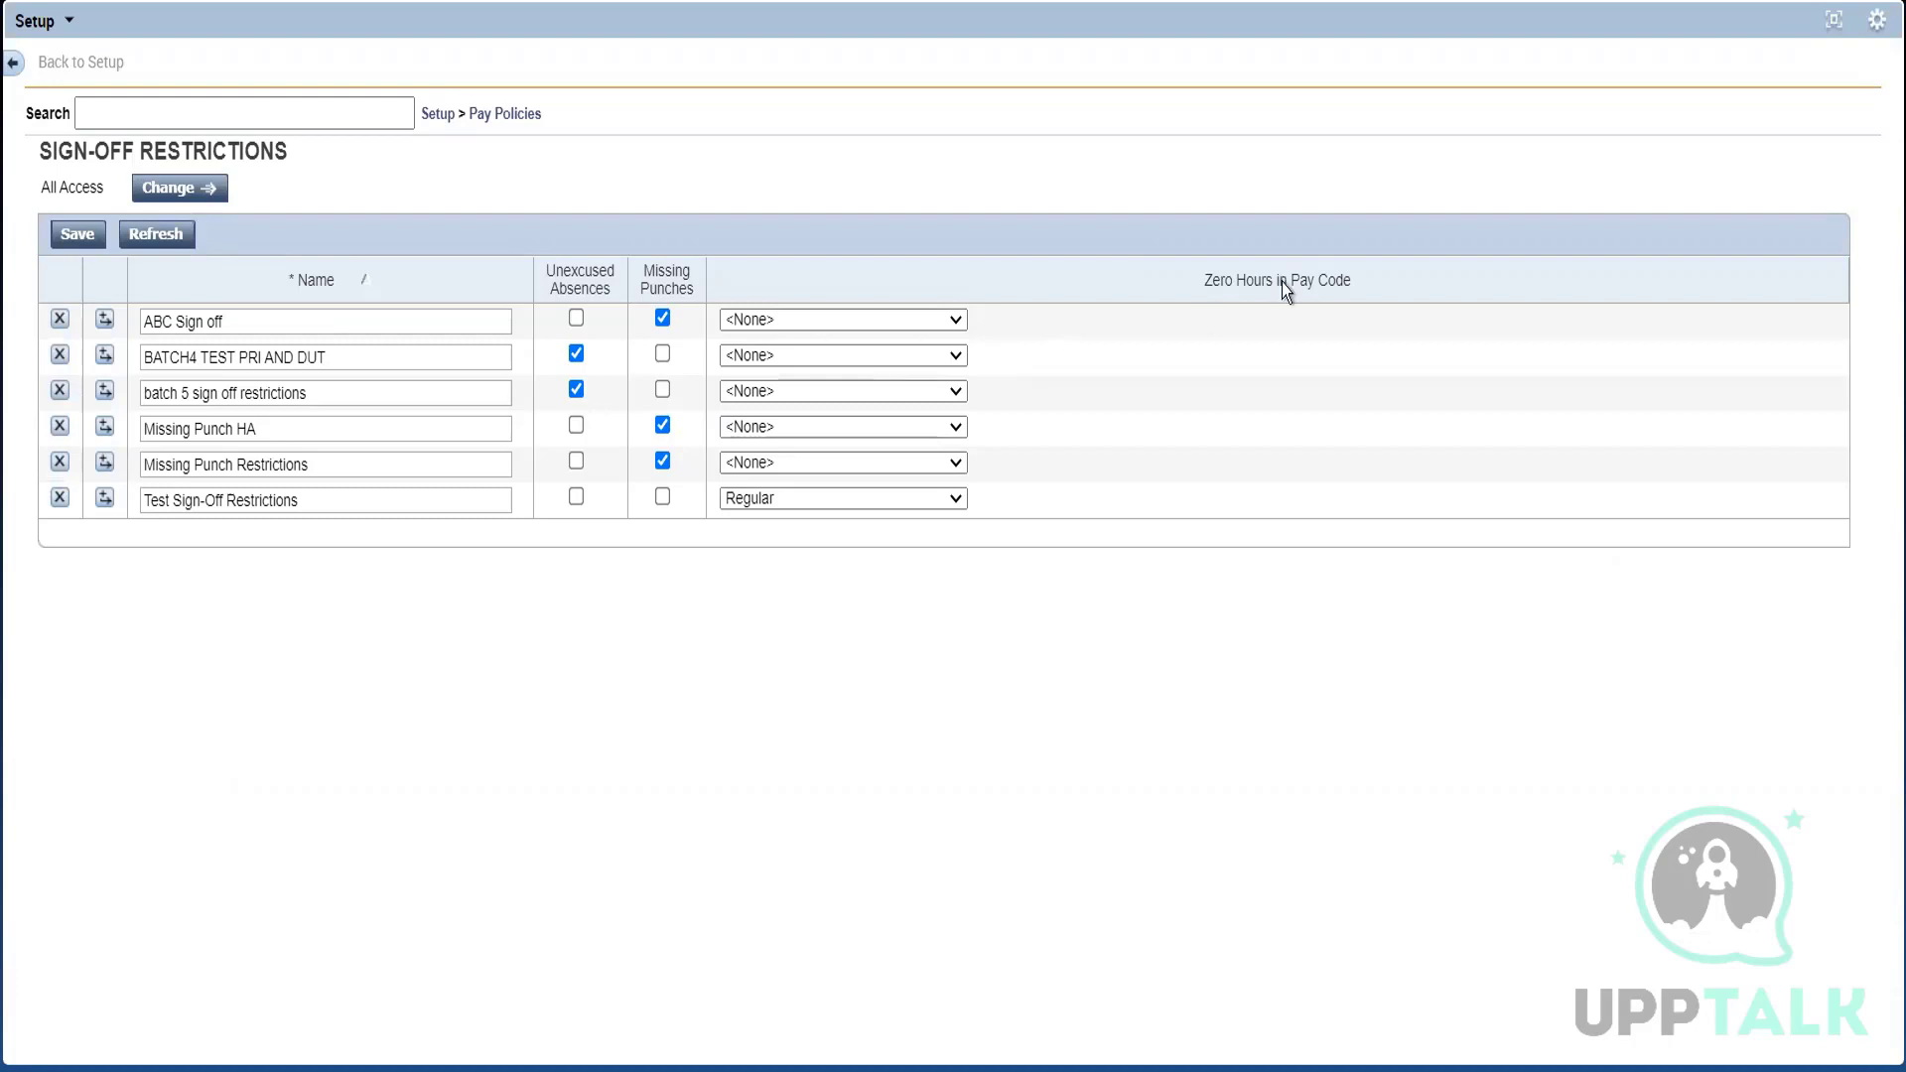
click(1835, 19)
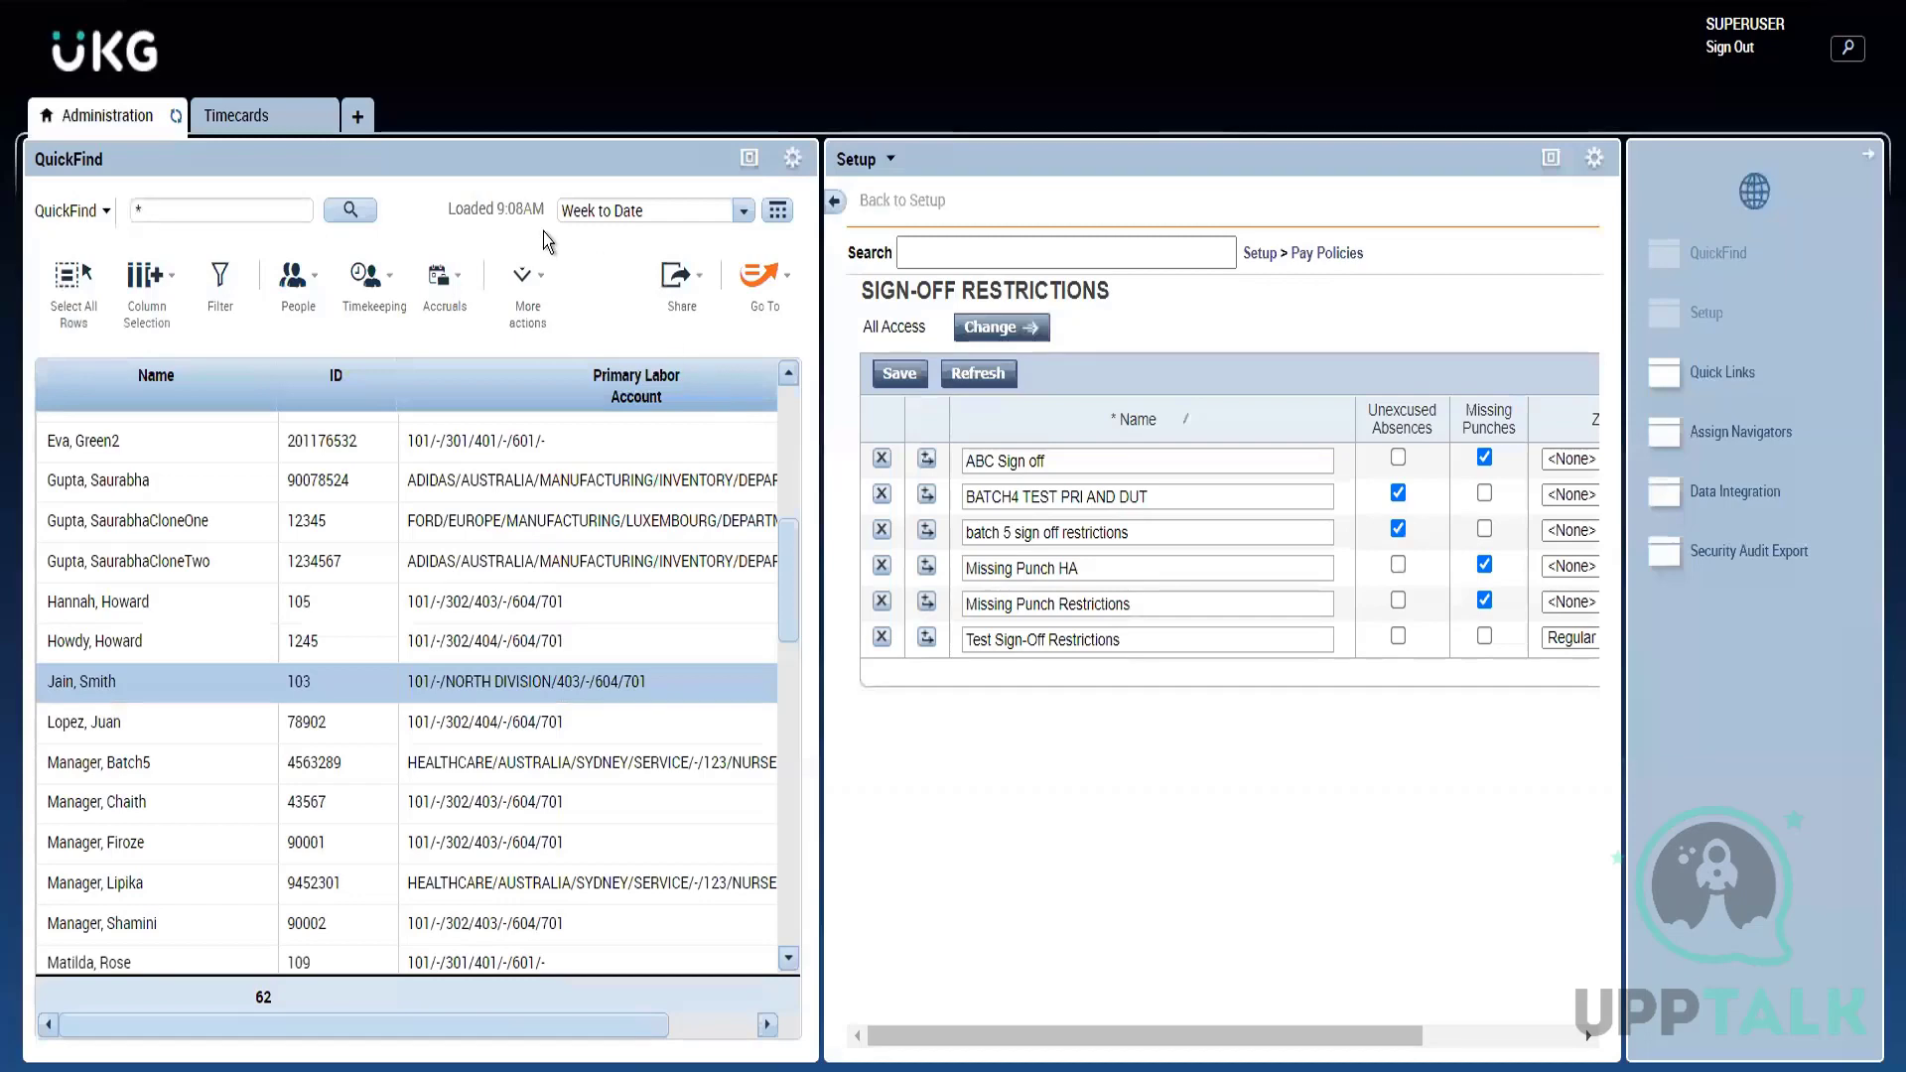
Step: In the employee's timecard, add the Unpaid pay code with an amount of 8 hours on Sun 10/30 and save
click(244, 124)
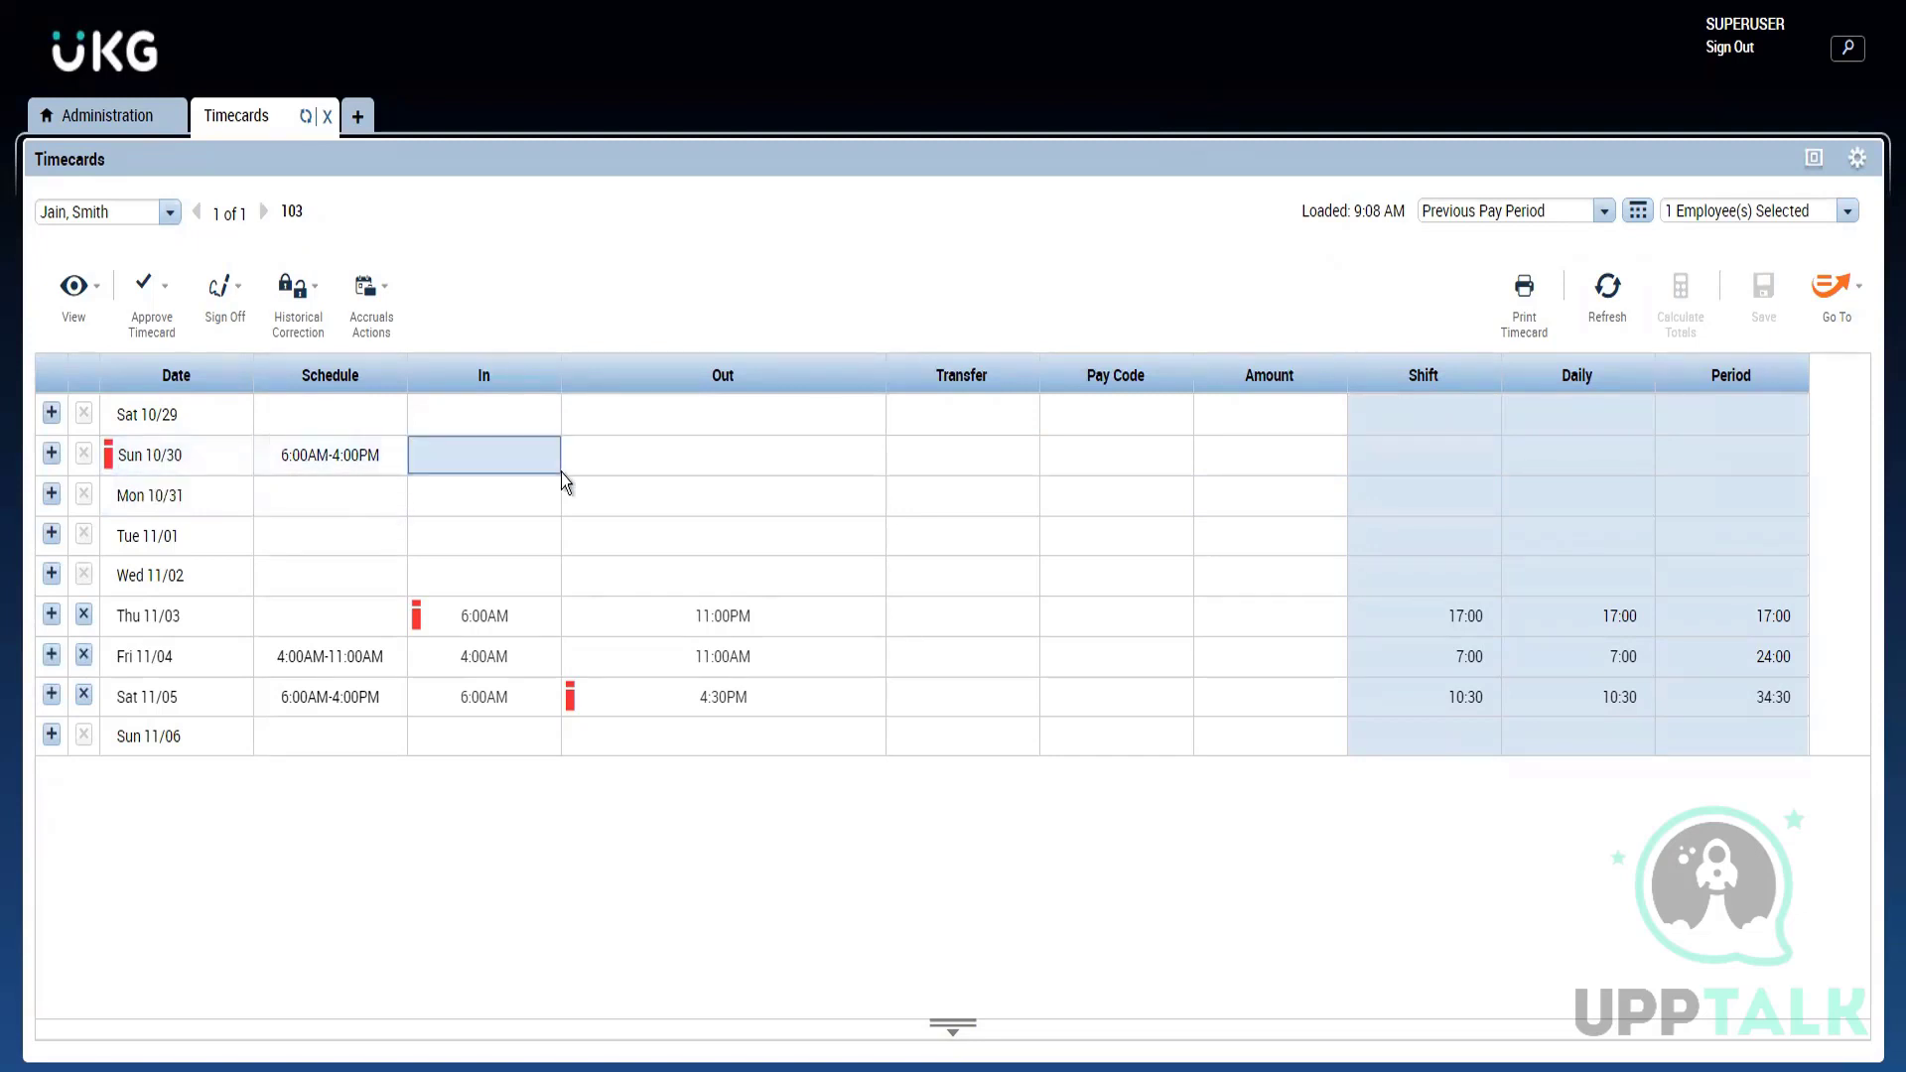
click(1114, 459)
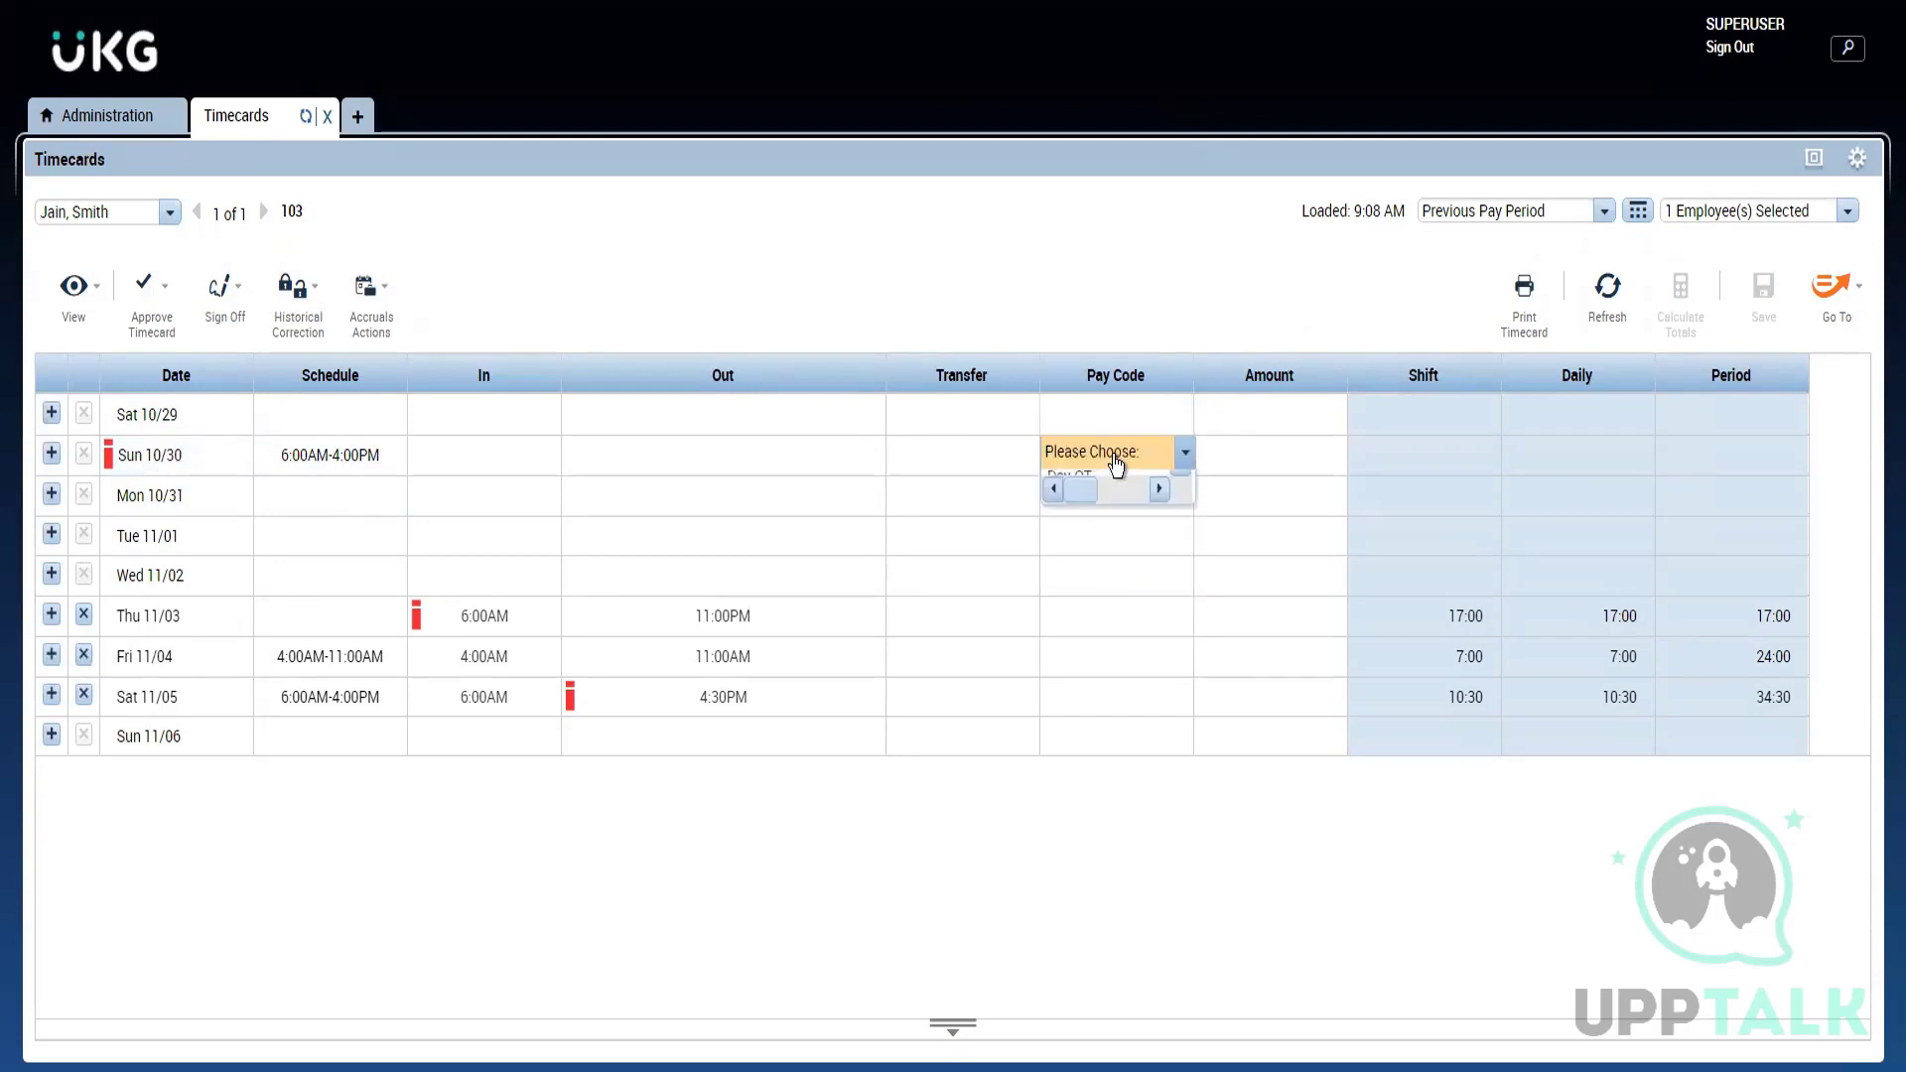
click(1048, 462)
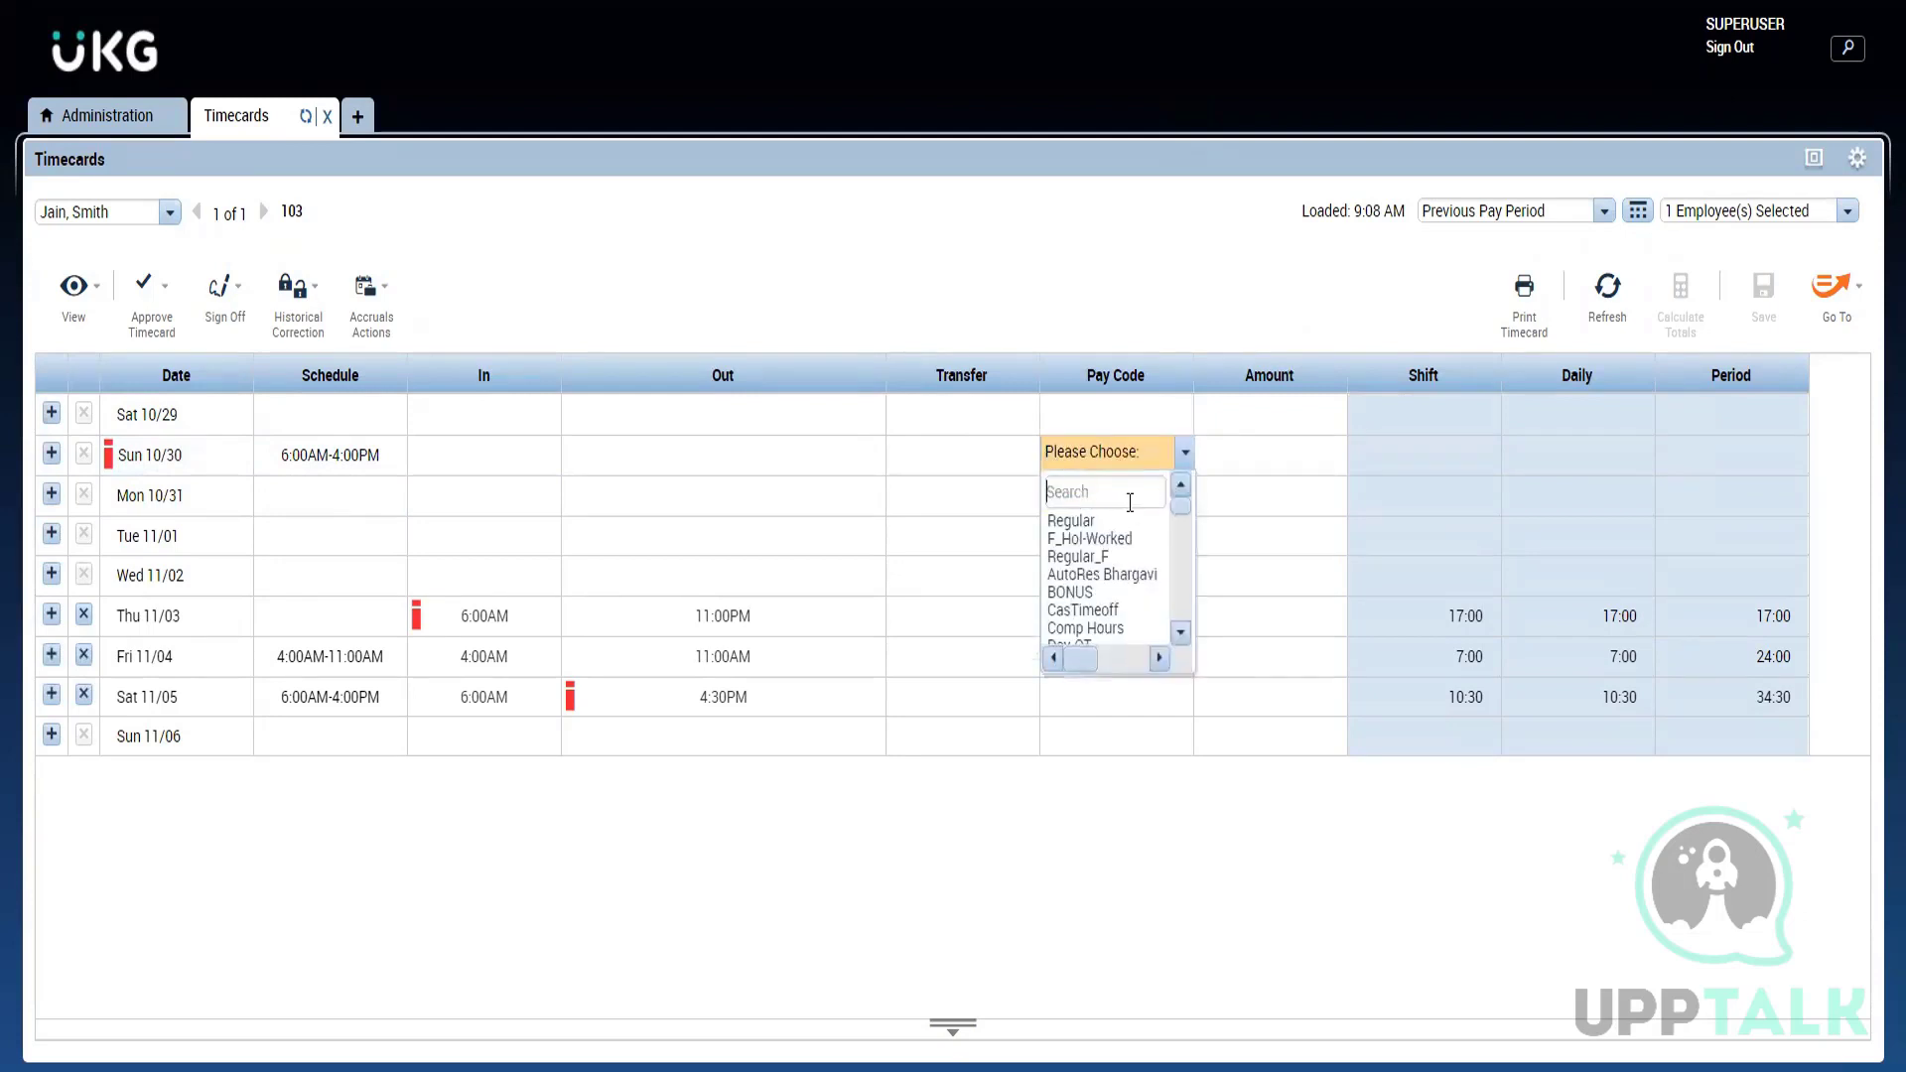
text(un)
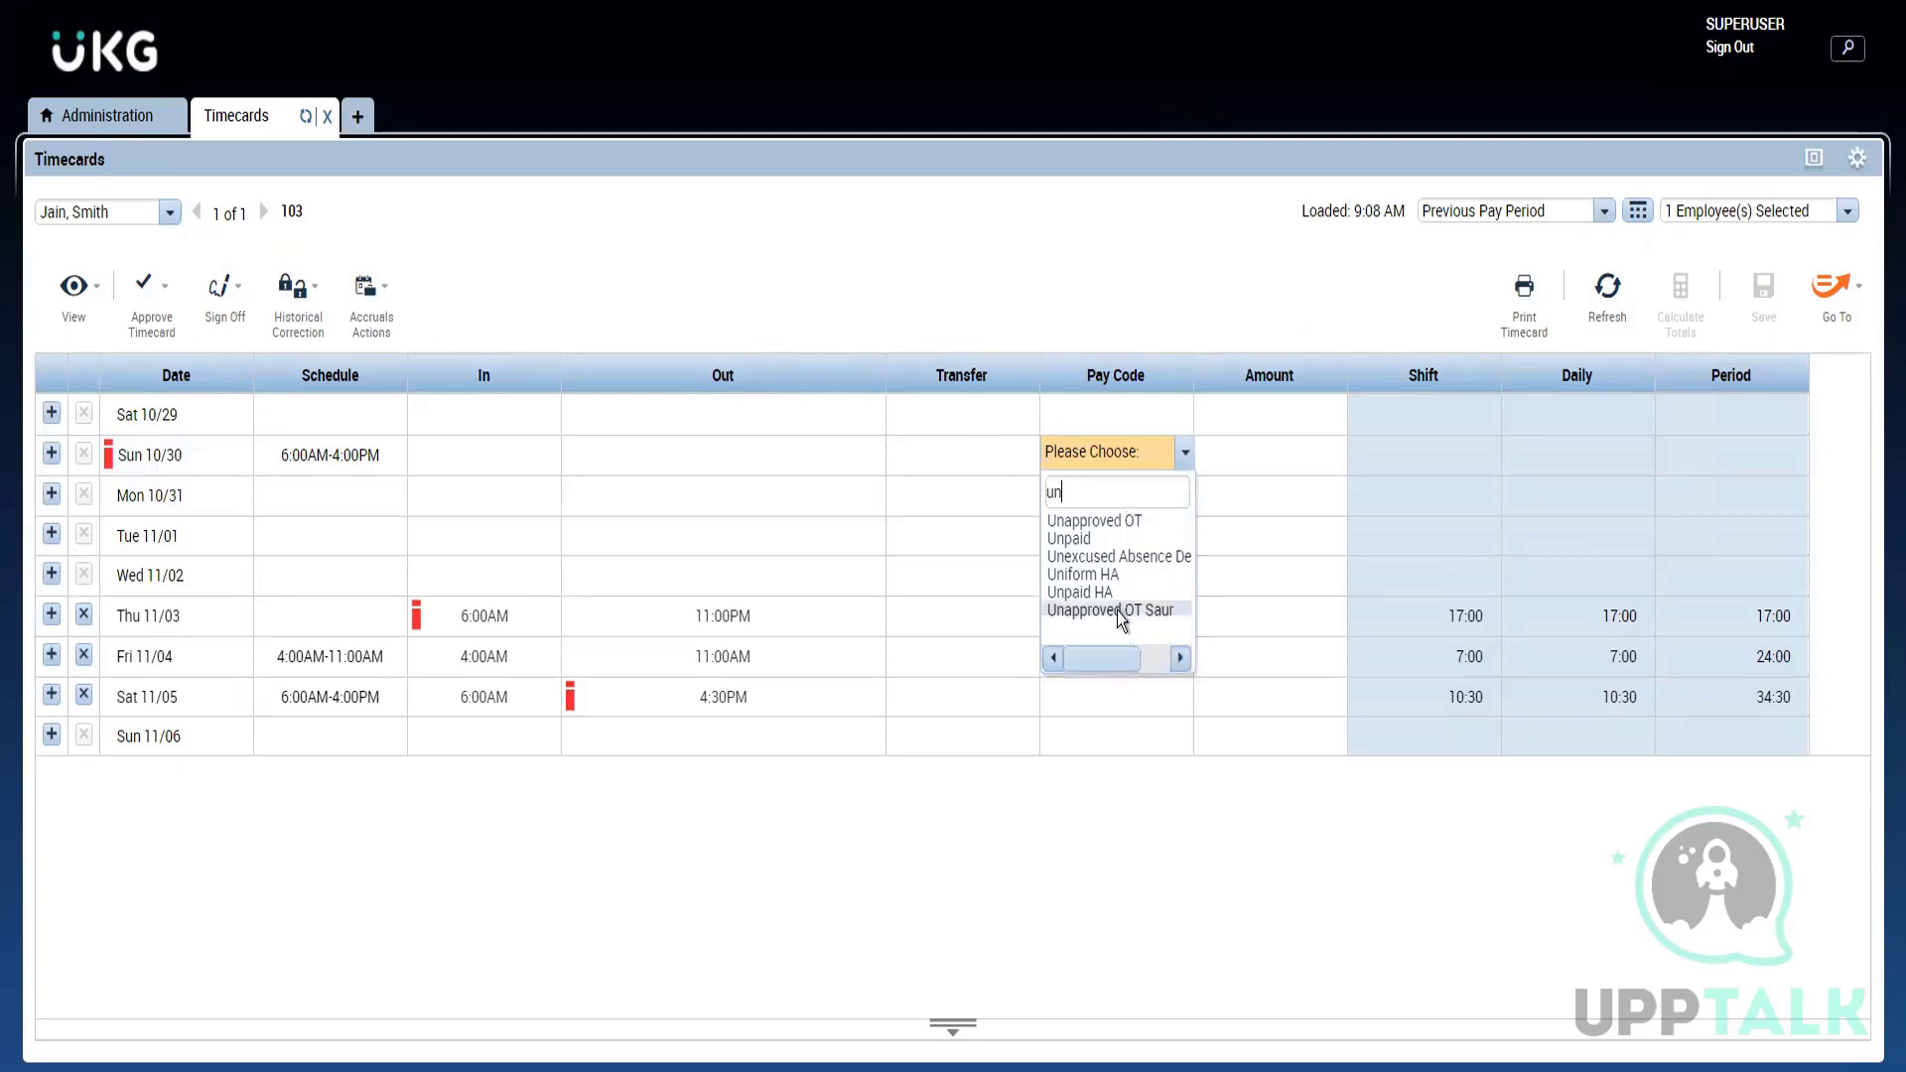
click(1070, 538)
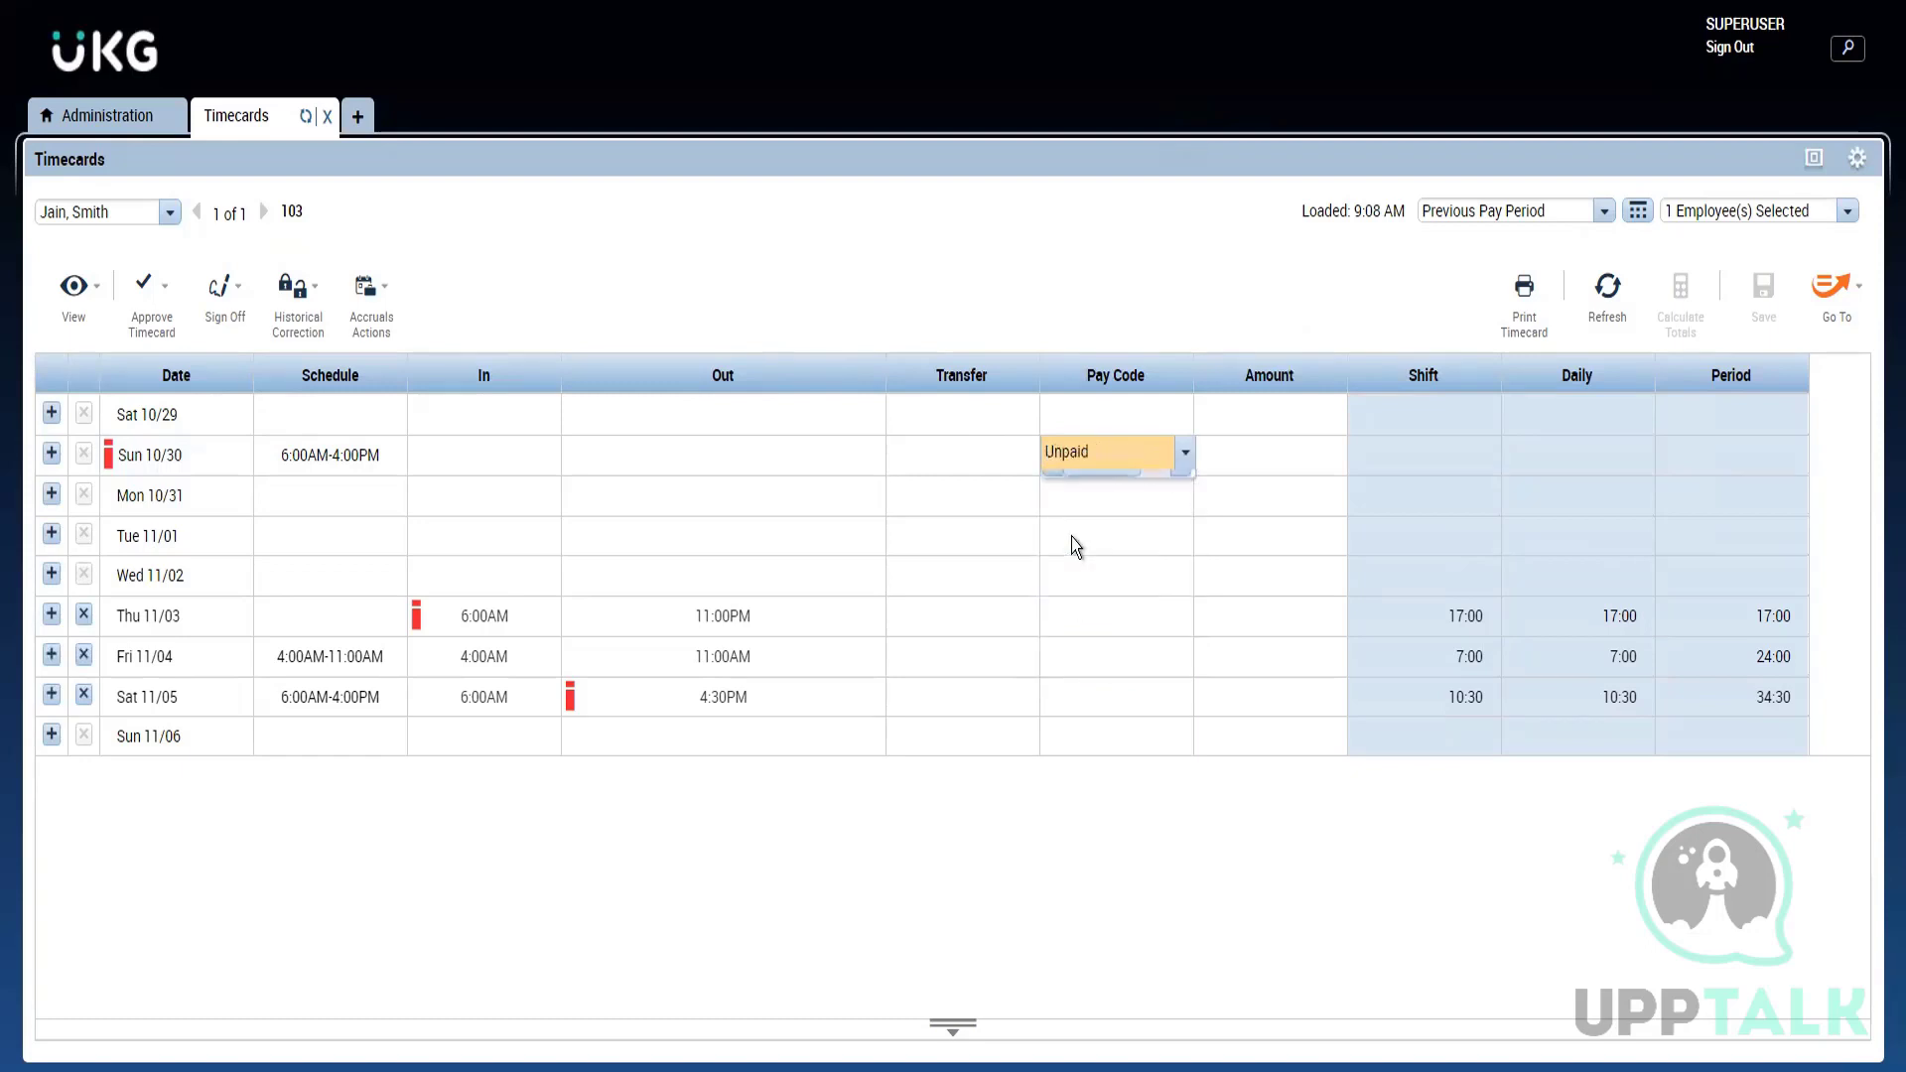
click(1231, 458)
text(8)
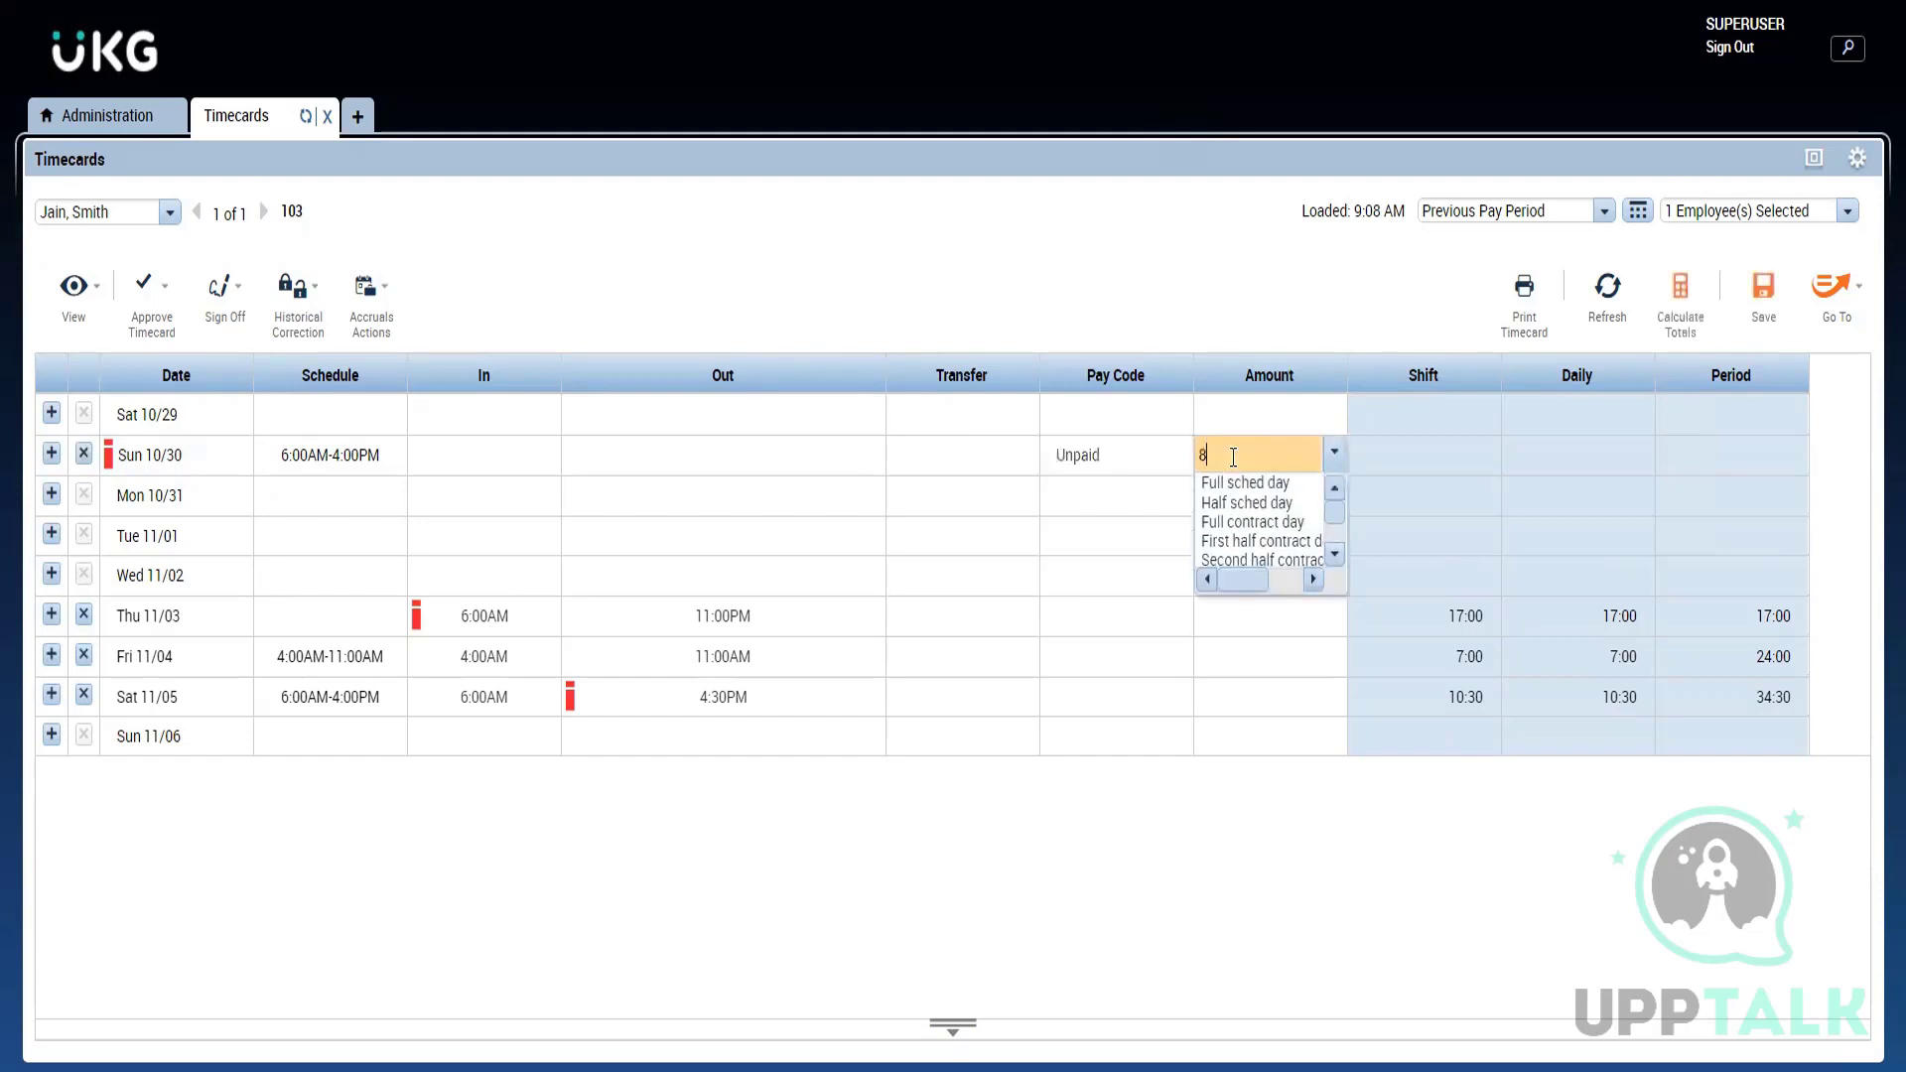
key(Return)
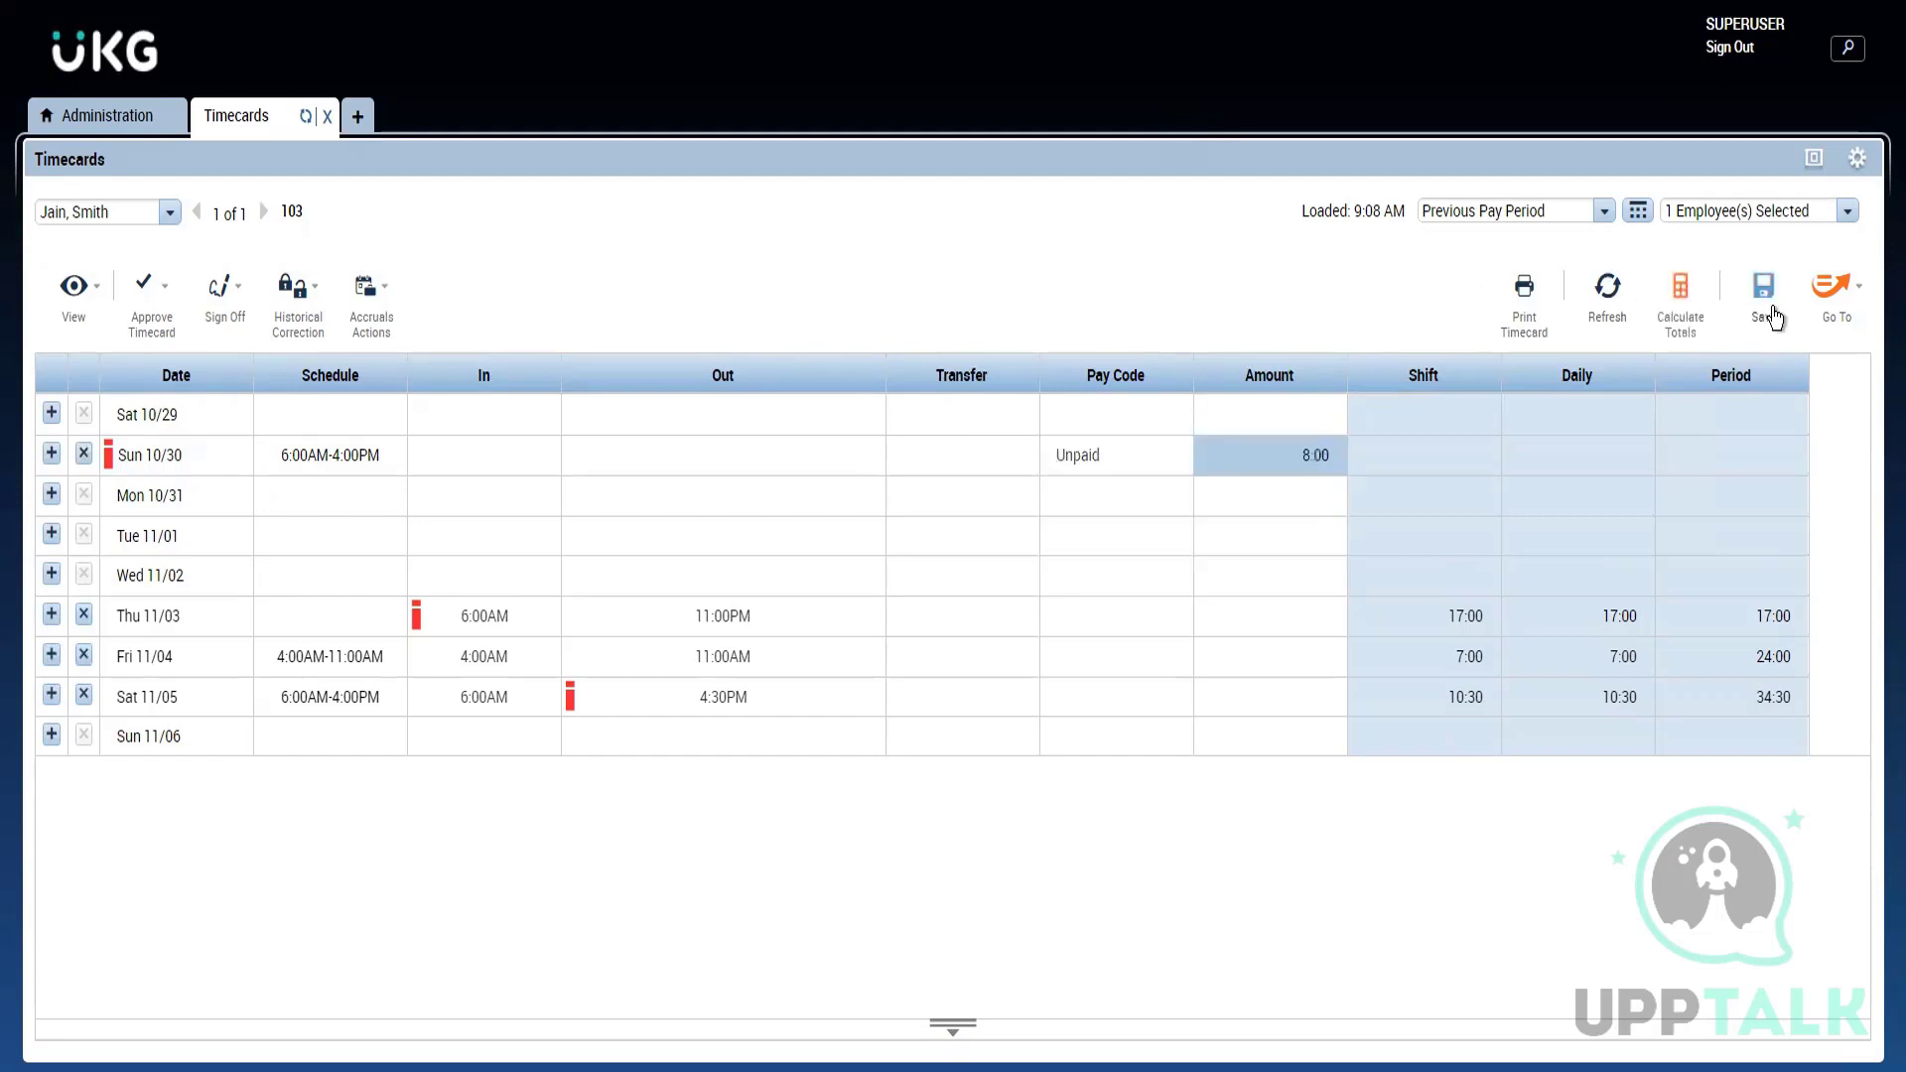
click(1766, 314)
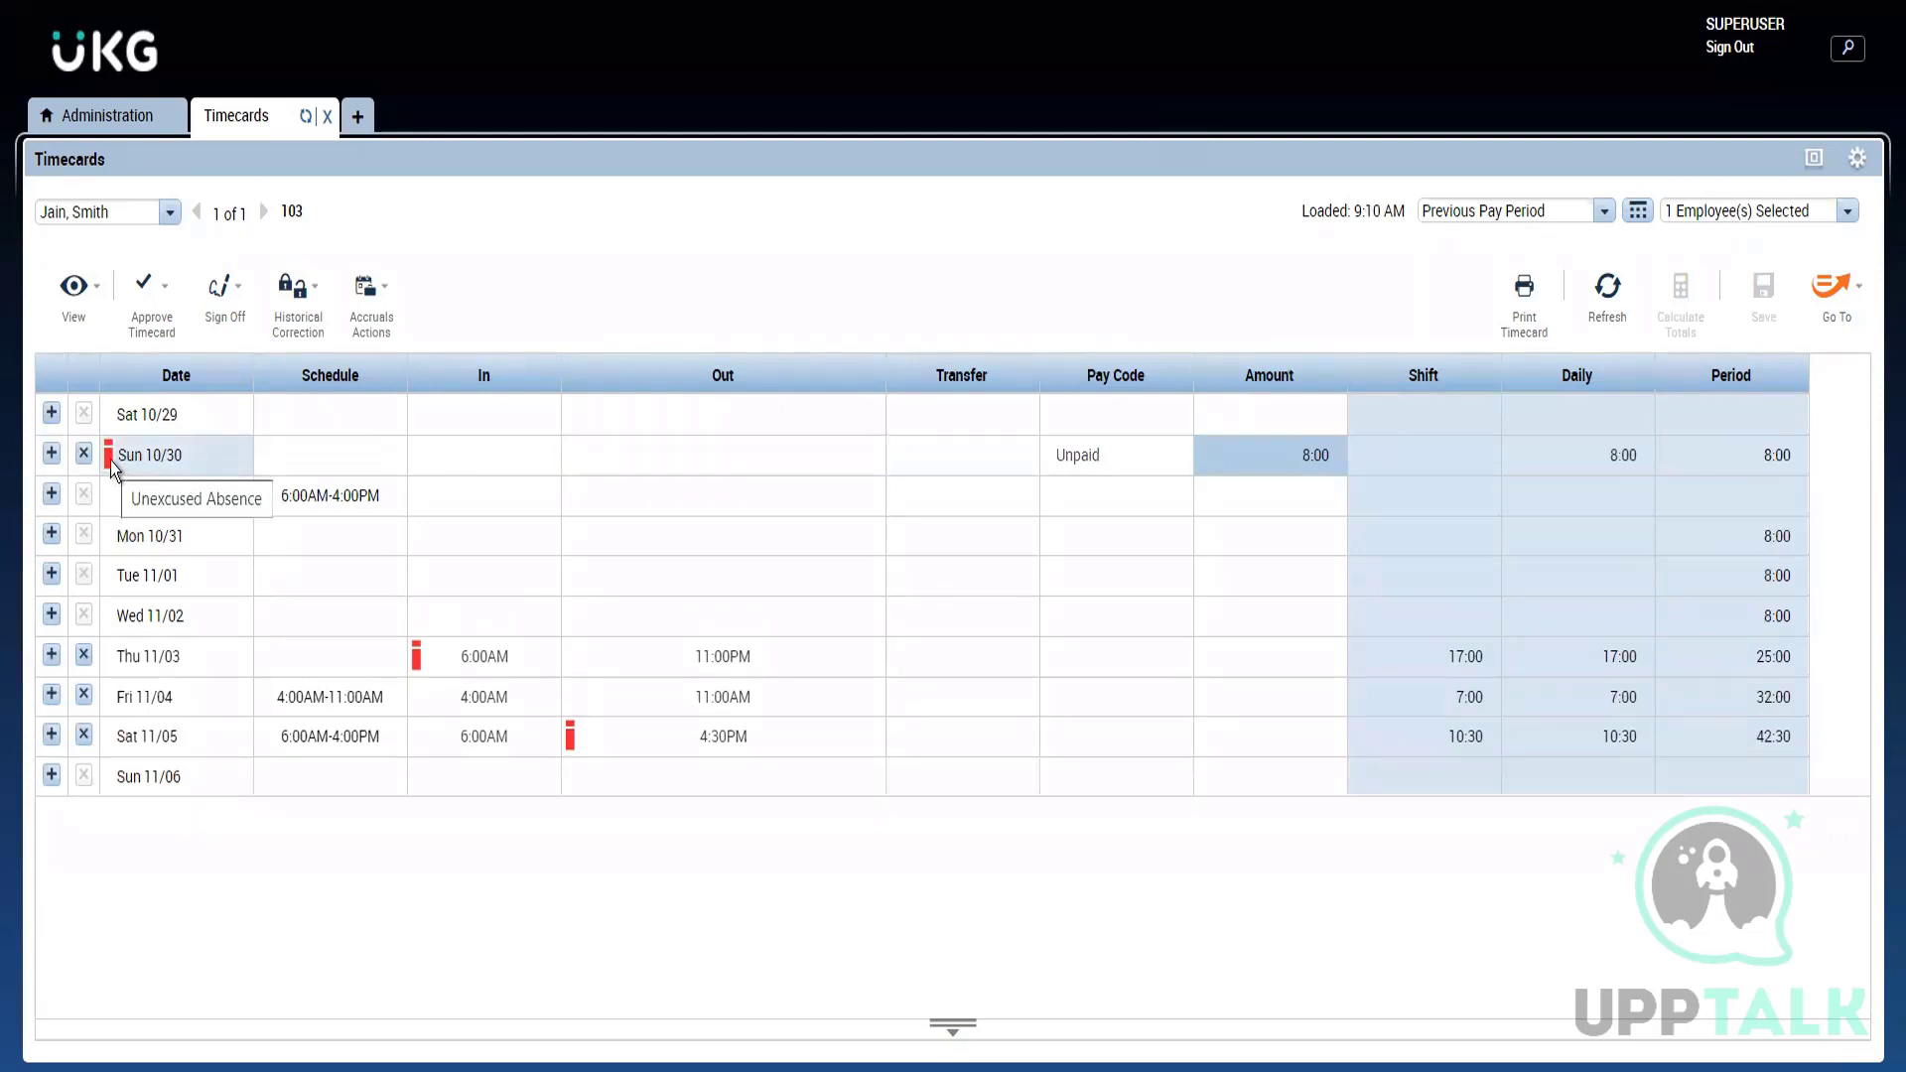
Step: Change the pay code on Sun 10/30 to Vacation and save the timecard
click(1083, 453)
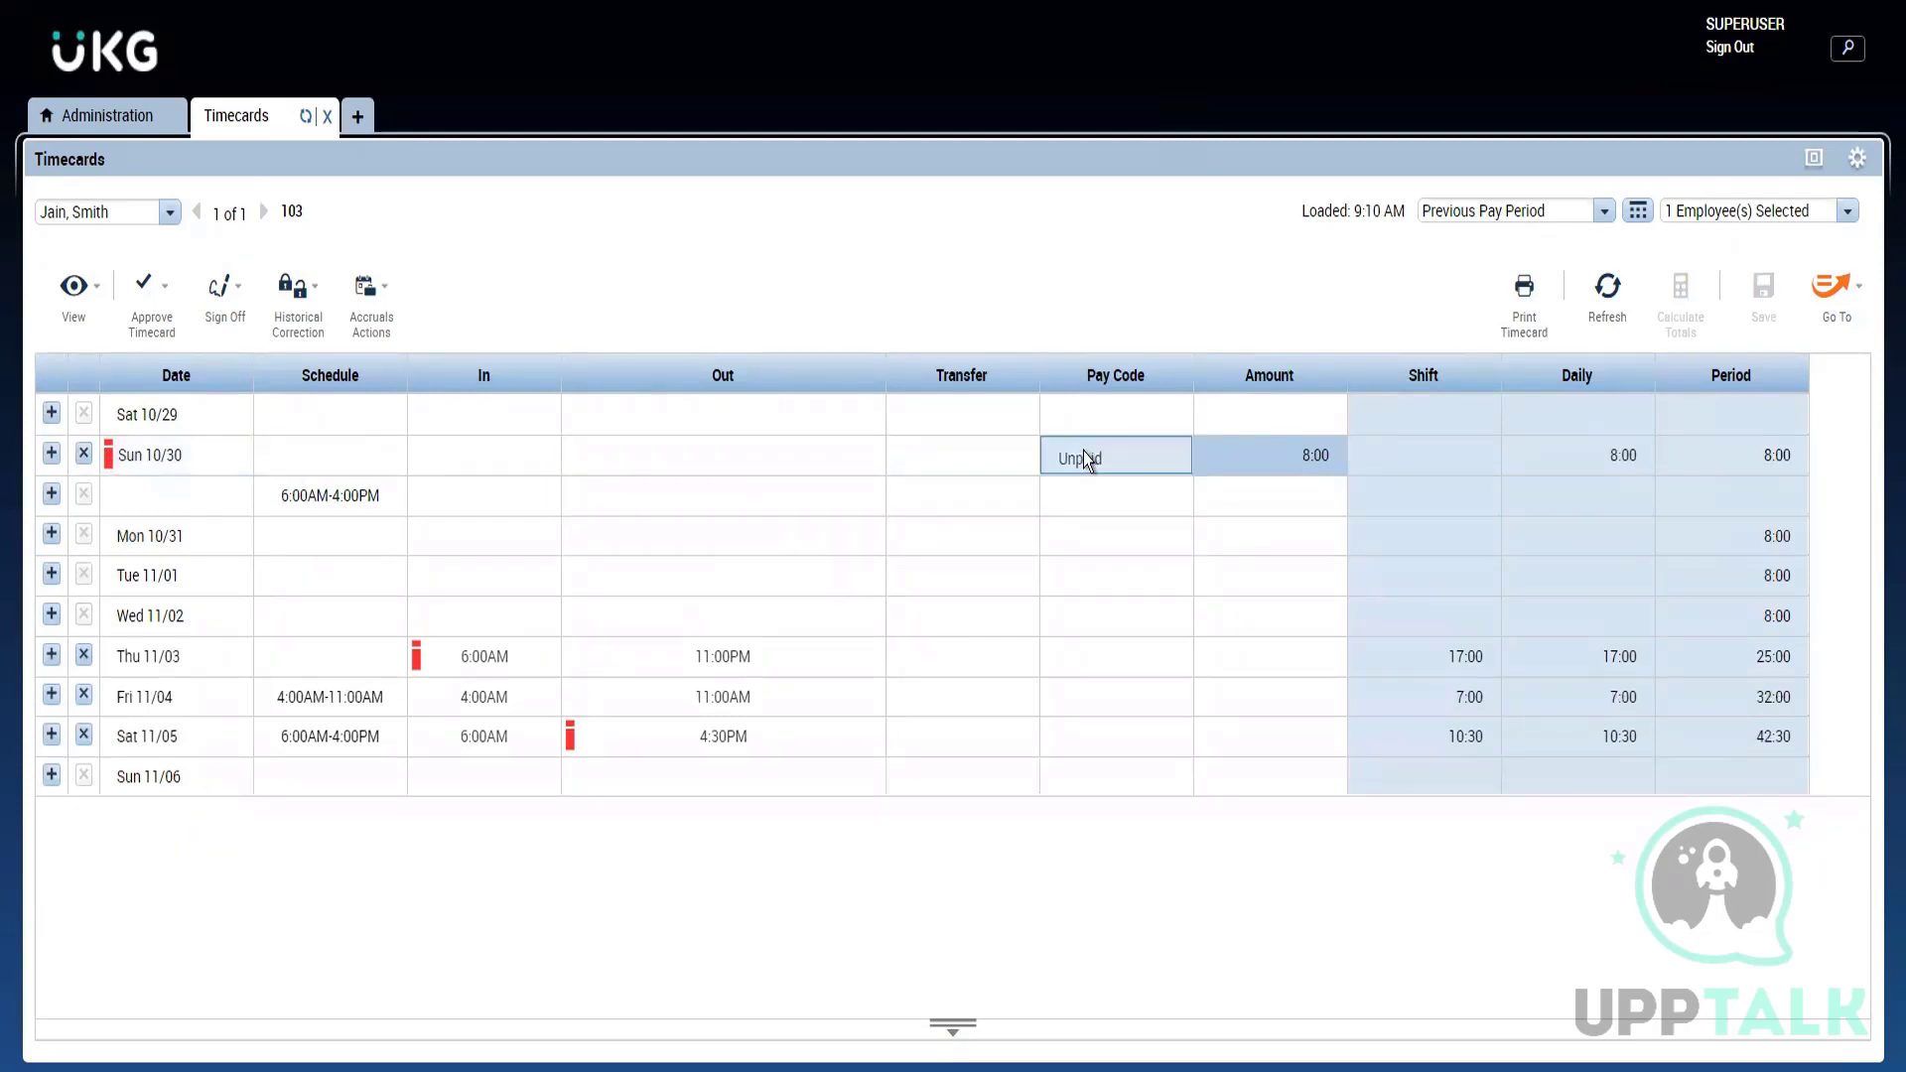
click(1111, 461)
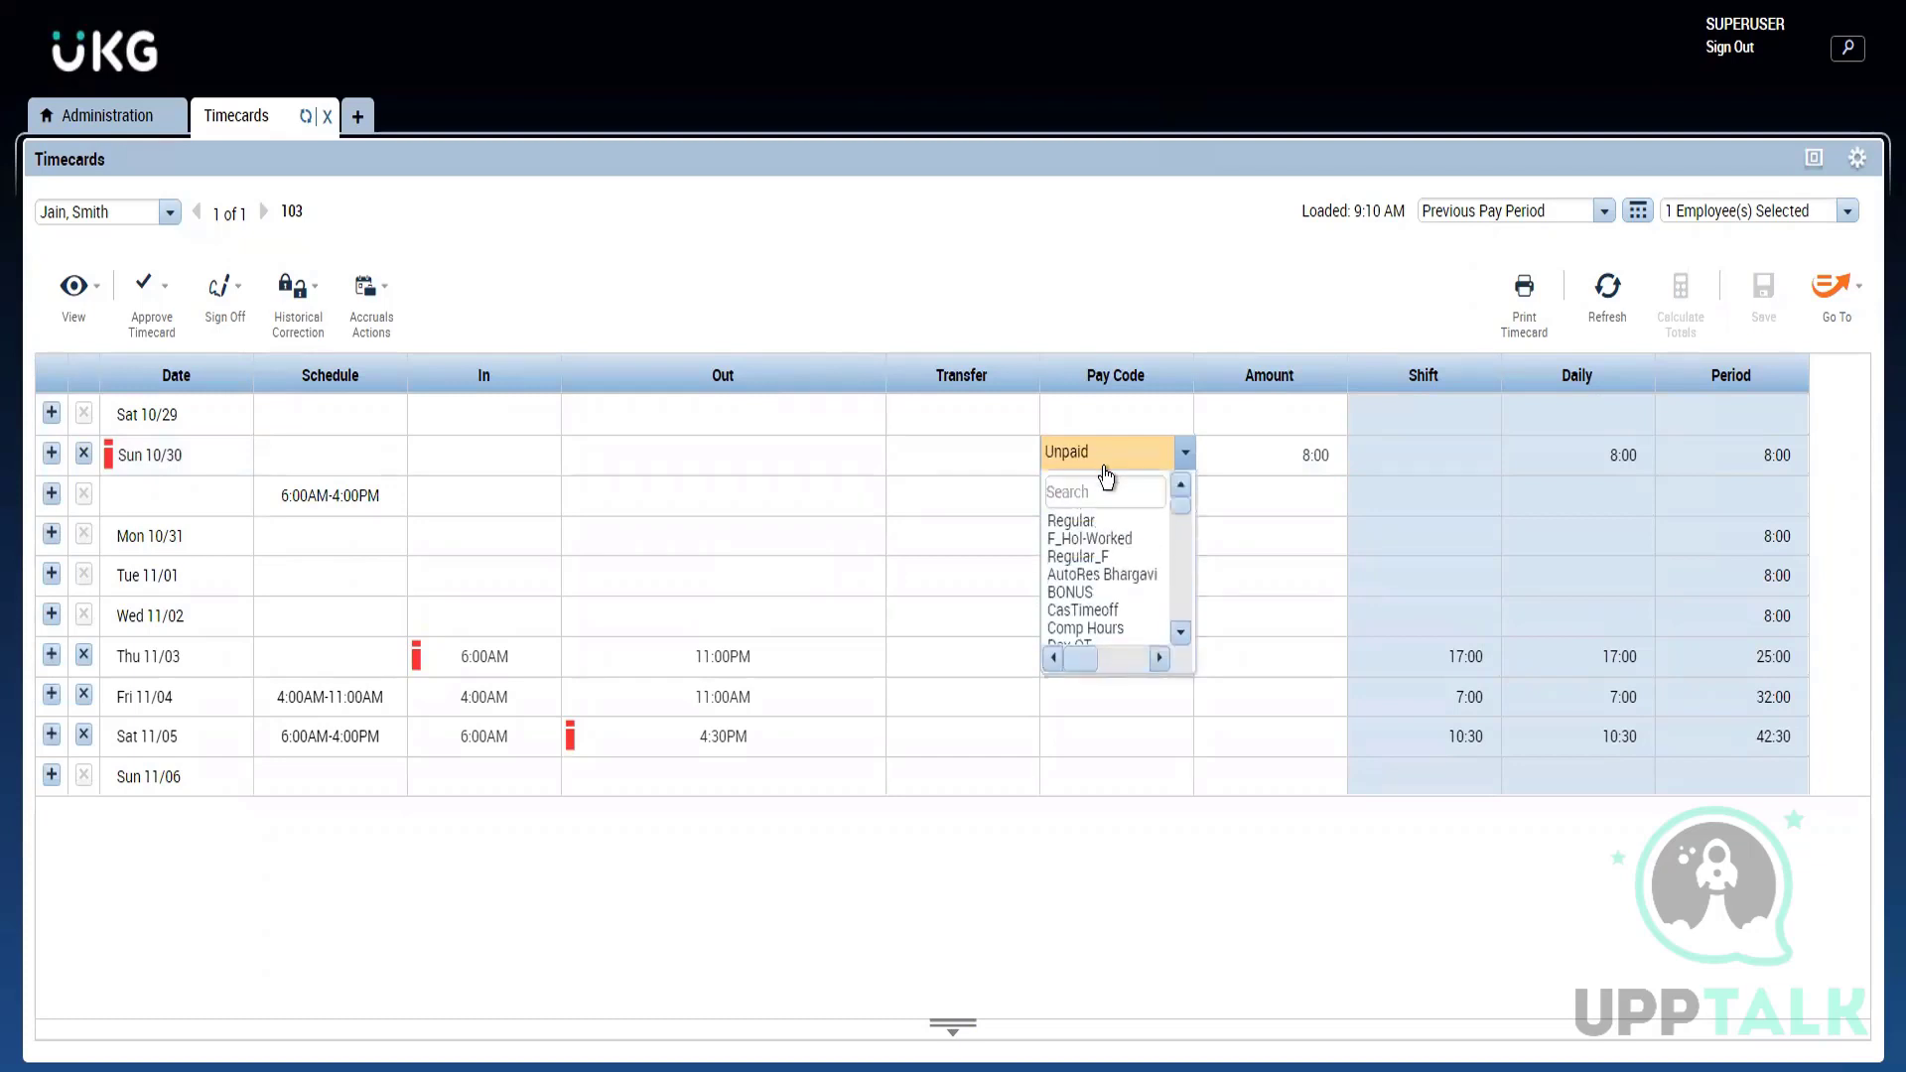
text(vaca)
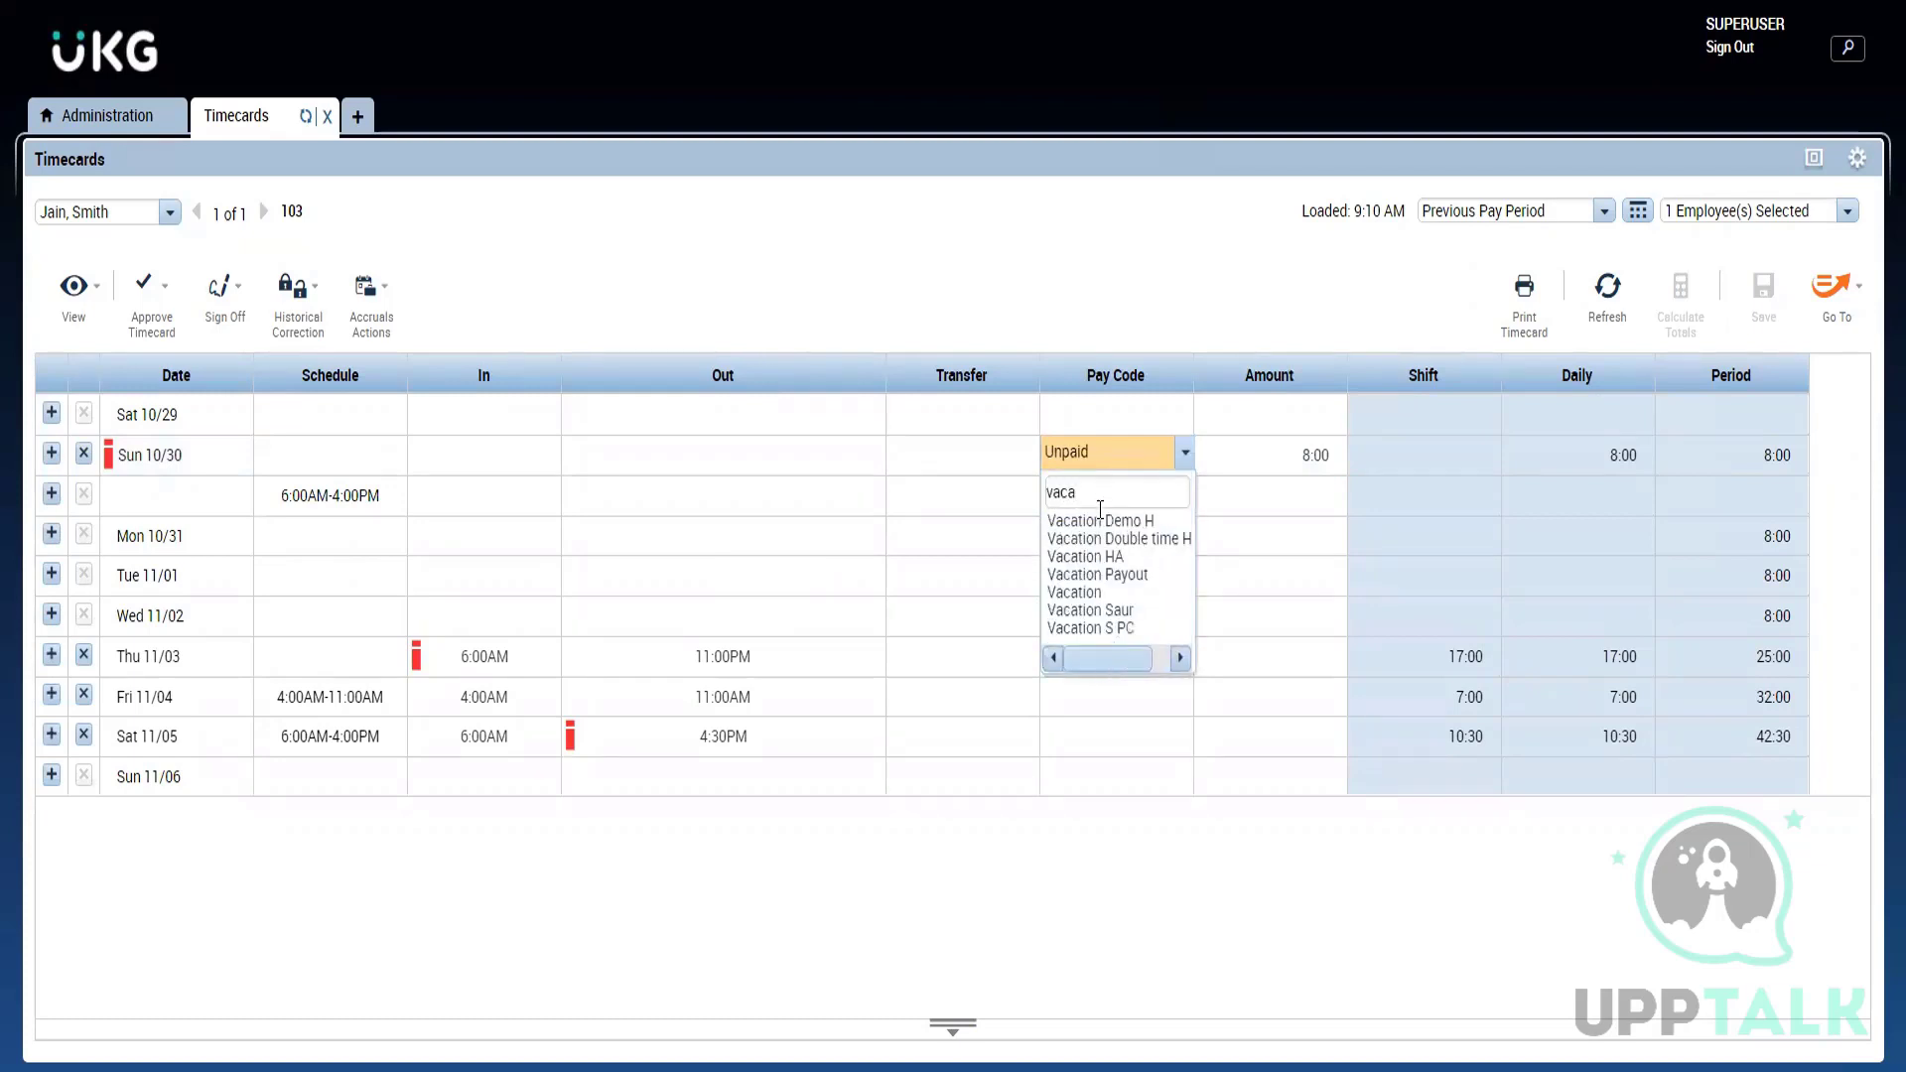
click(1110, 593)
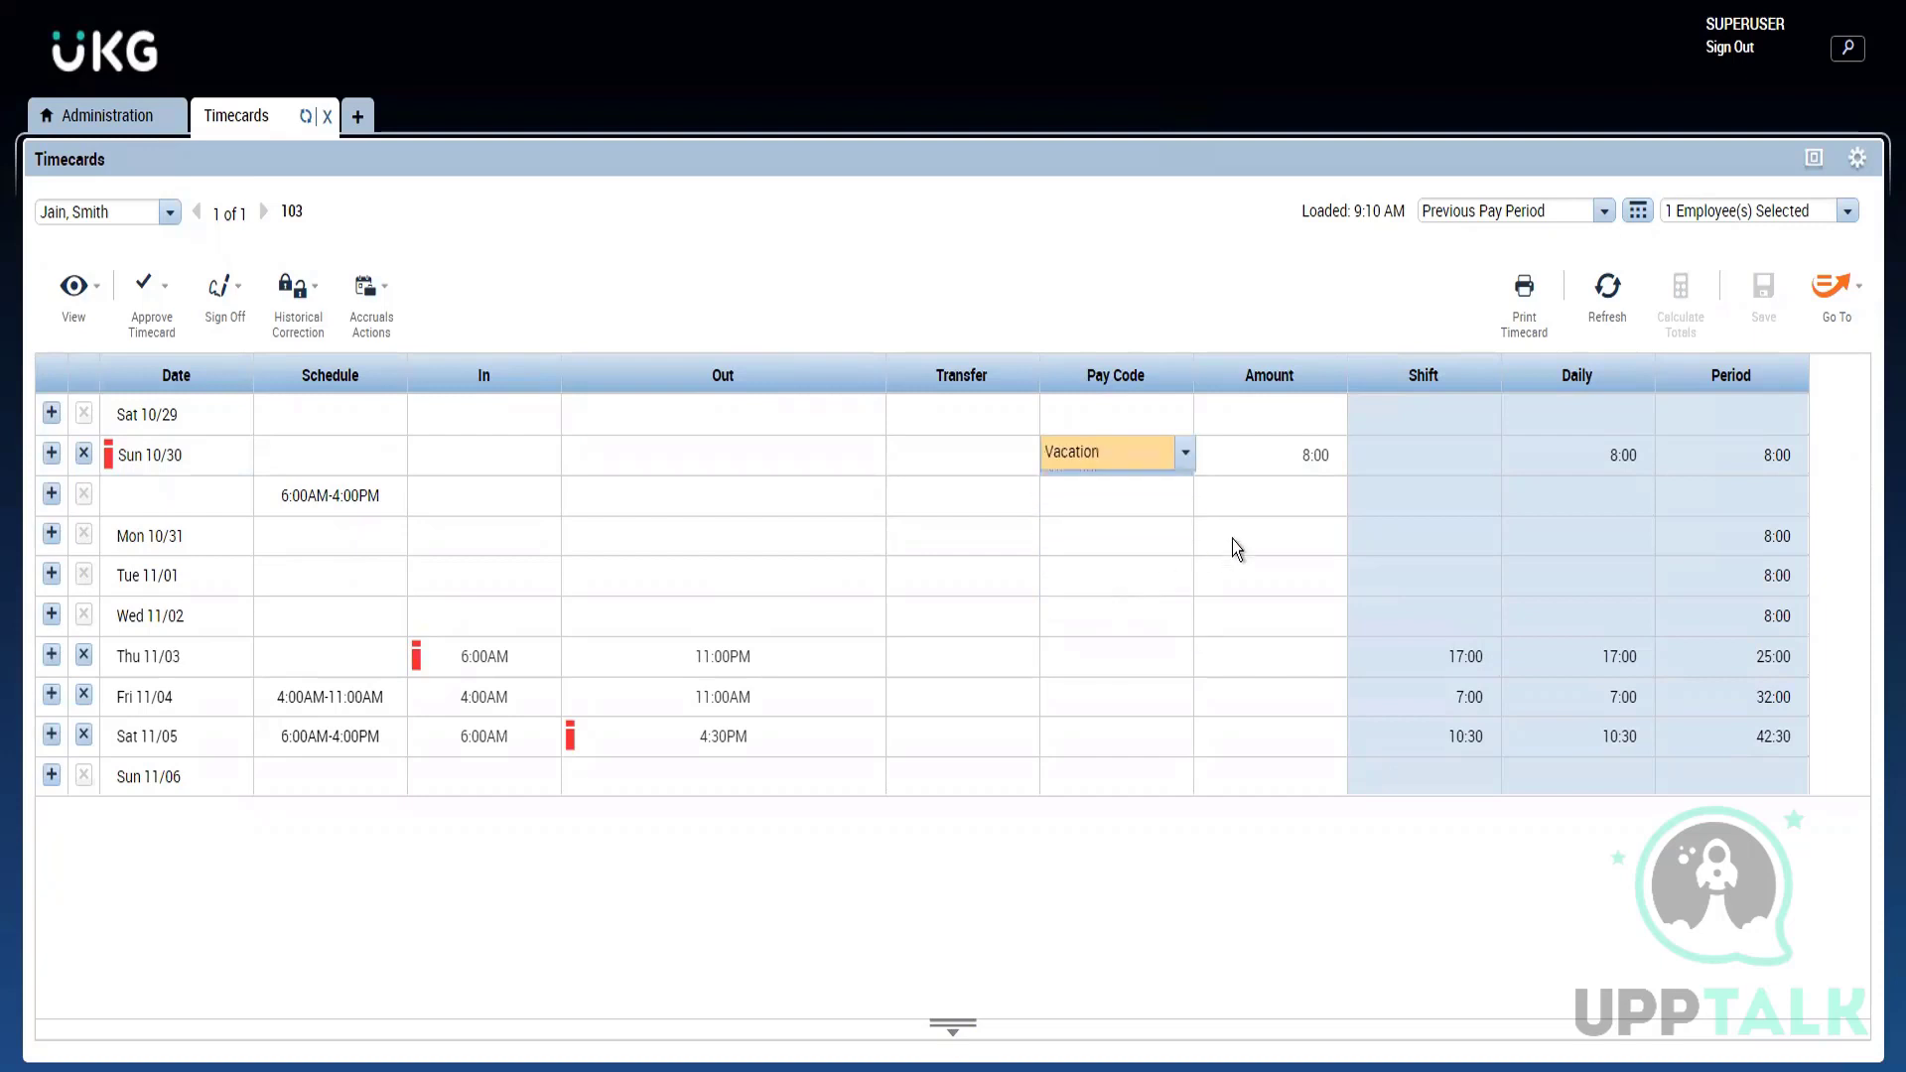
click(1767, 289)
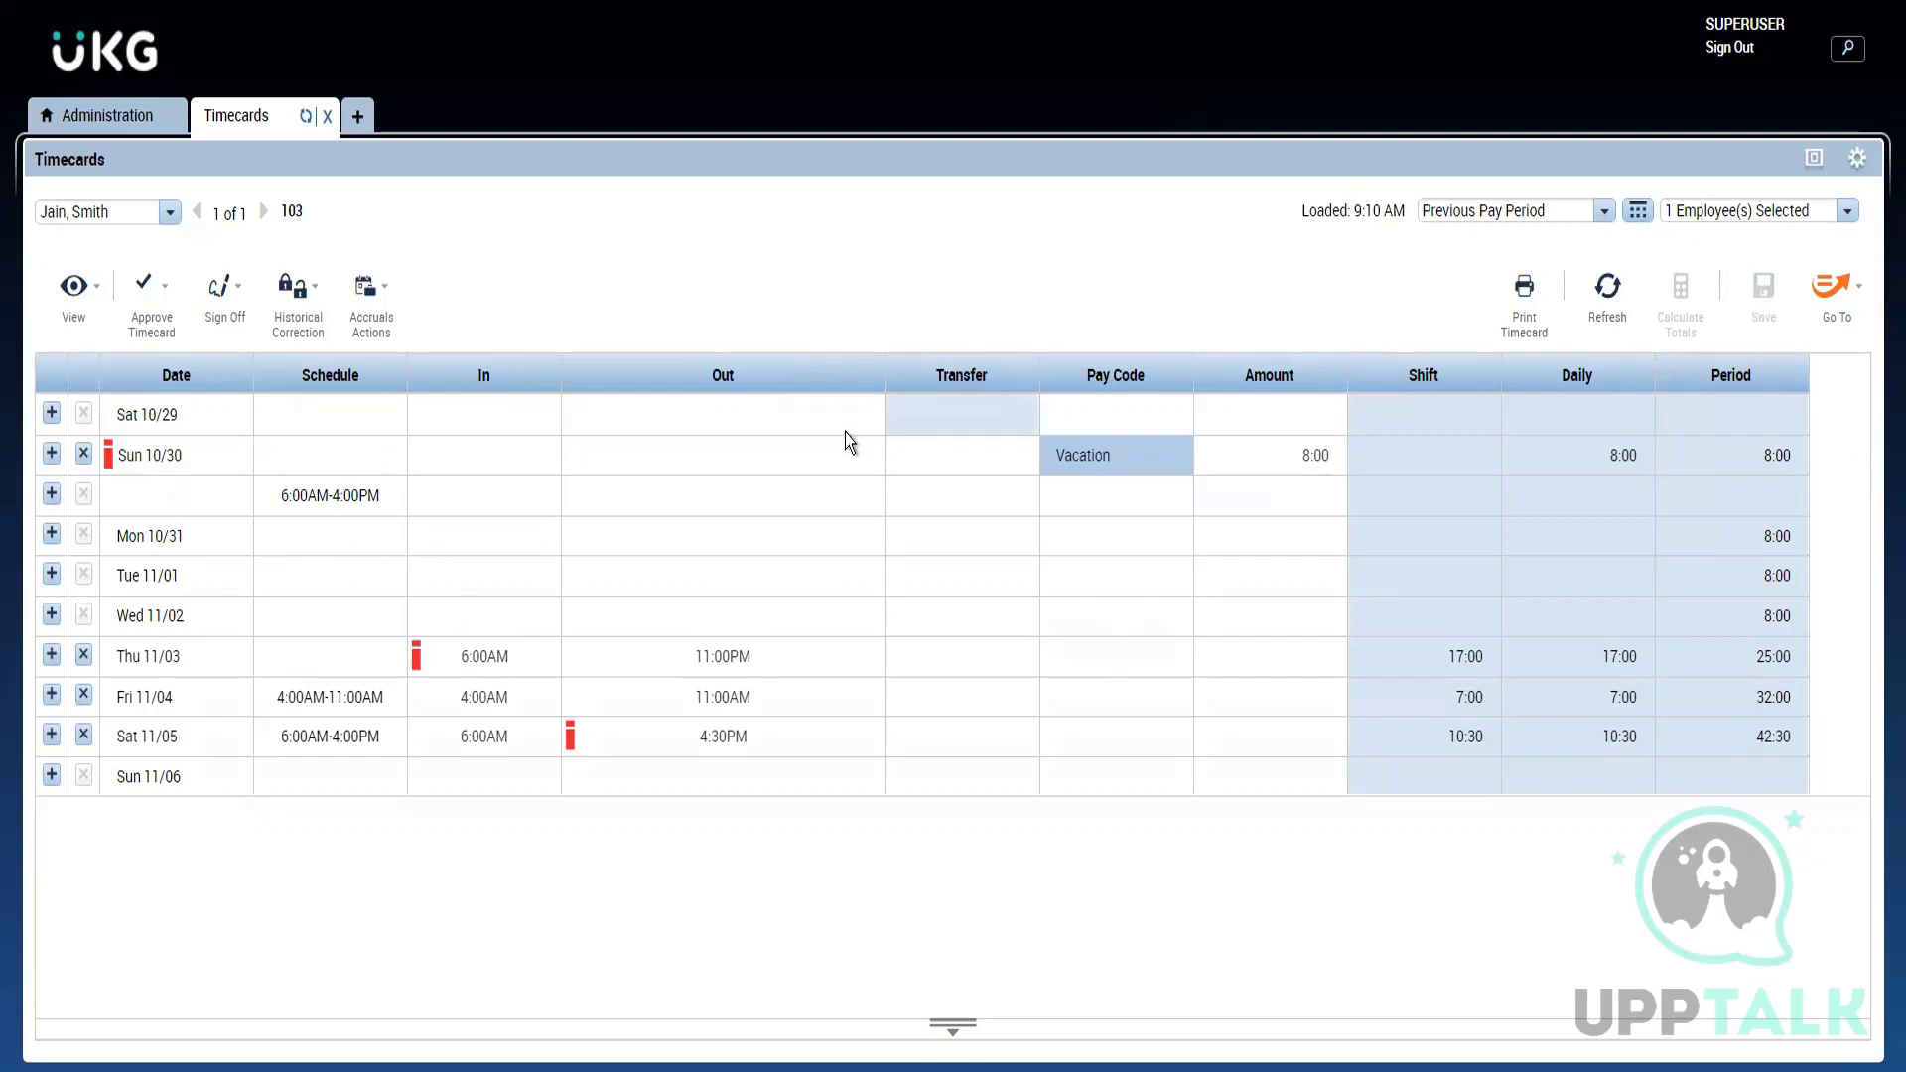
Step: Check the Sun 10/30 exception against the Unexcused Absences settings in the Sign-Off Restrictions table, and return to the timecard
mouse_move(106, 457)
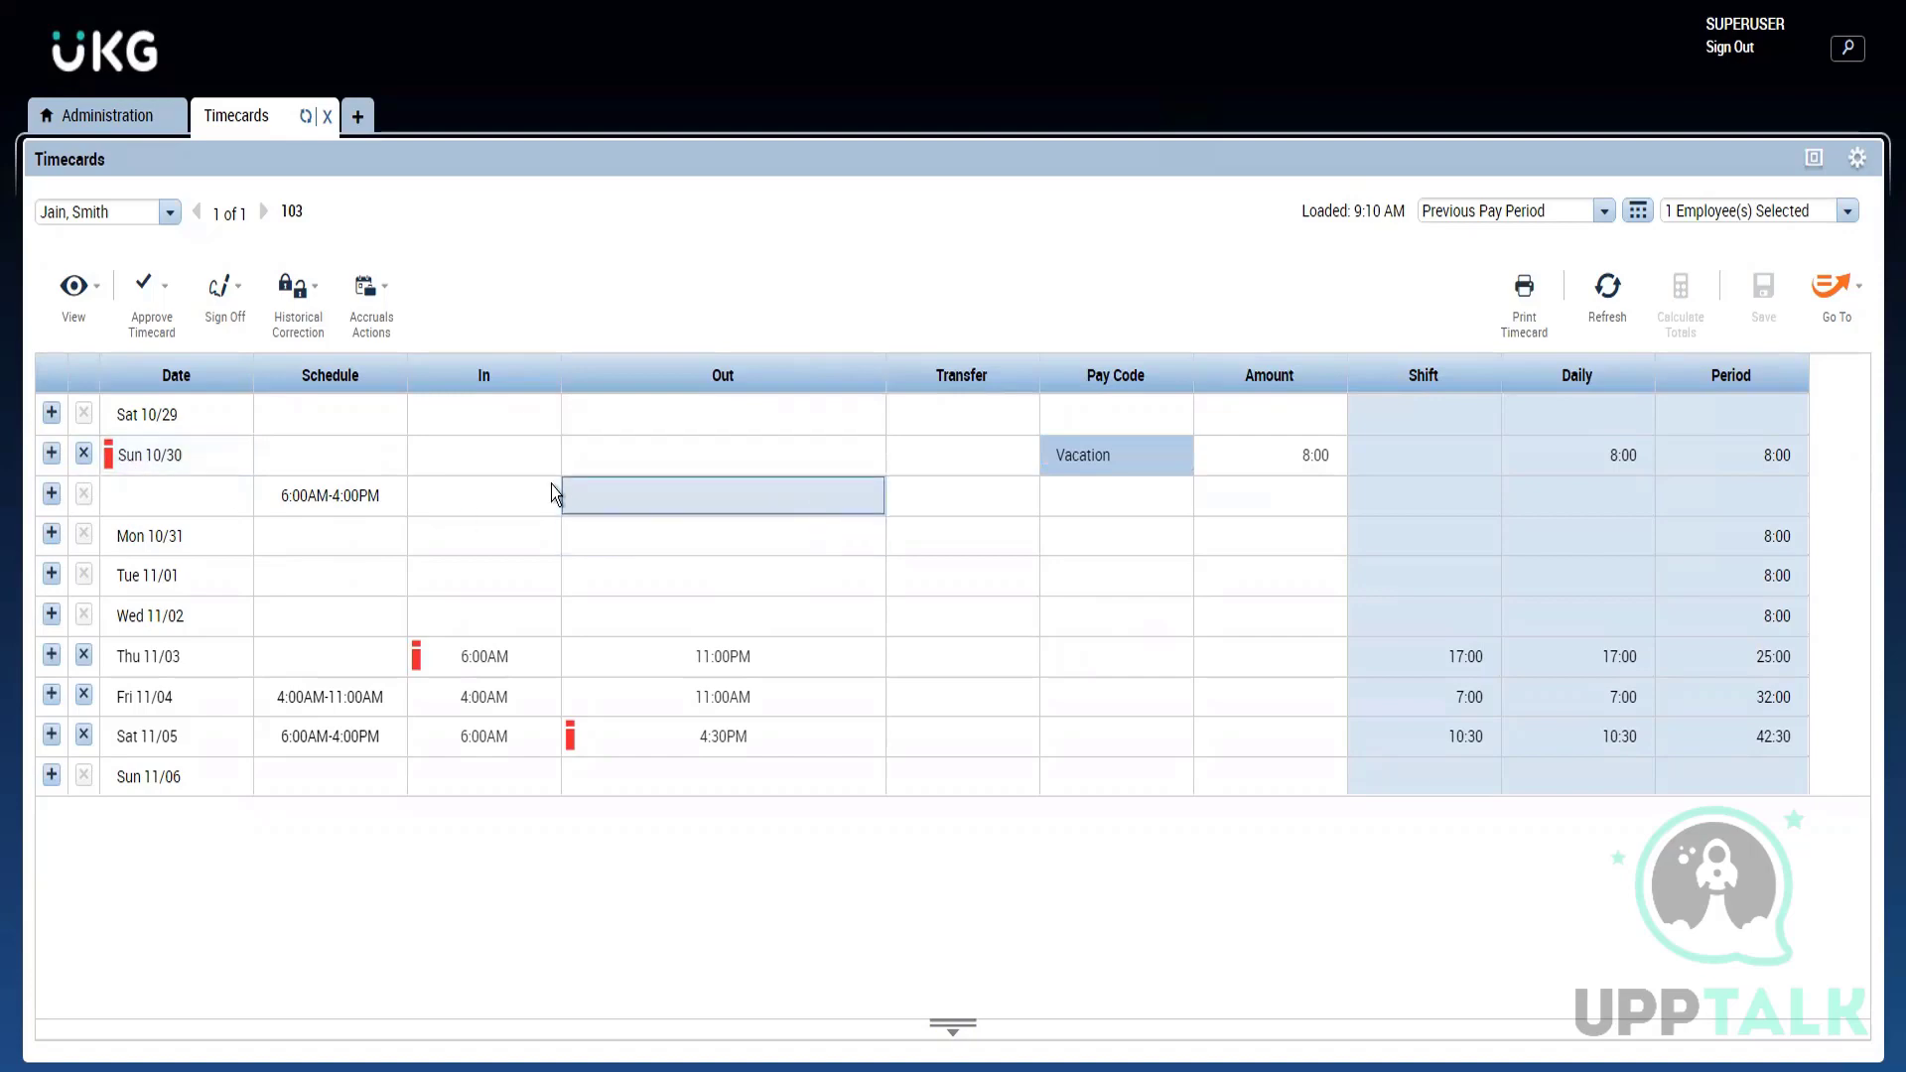
click(93, 117)
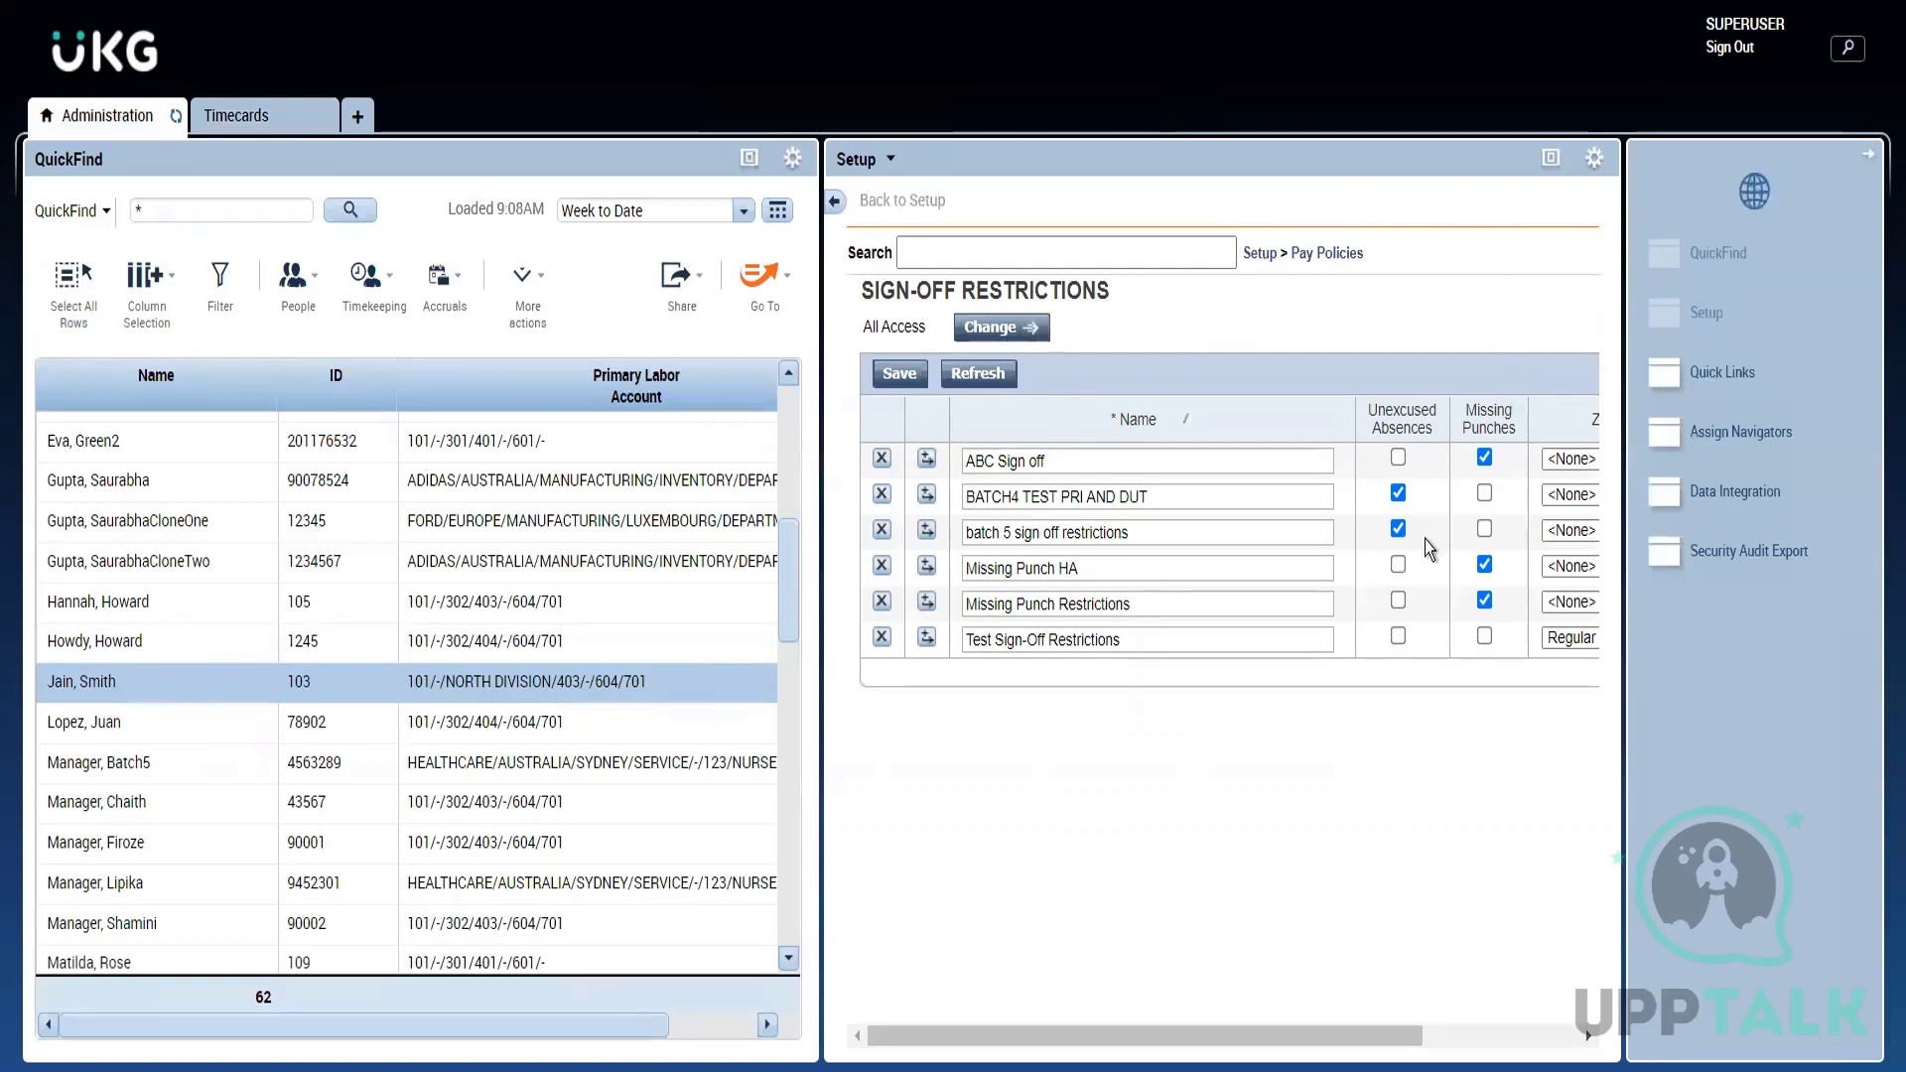
click(238, 118)
Step: Delete the In punch on Fri 11/04 in the employee's timecard and save
click(503, 737)
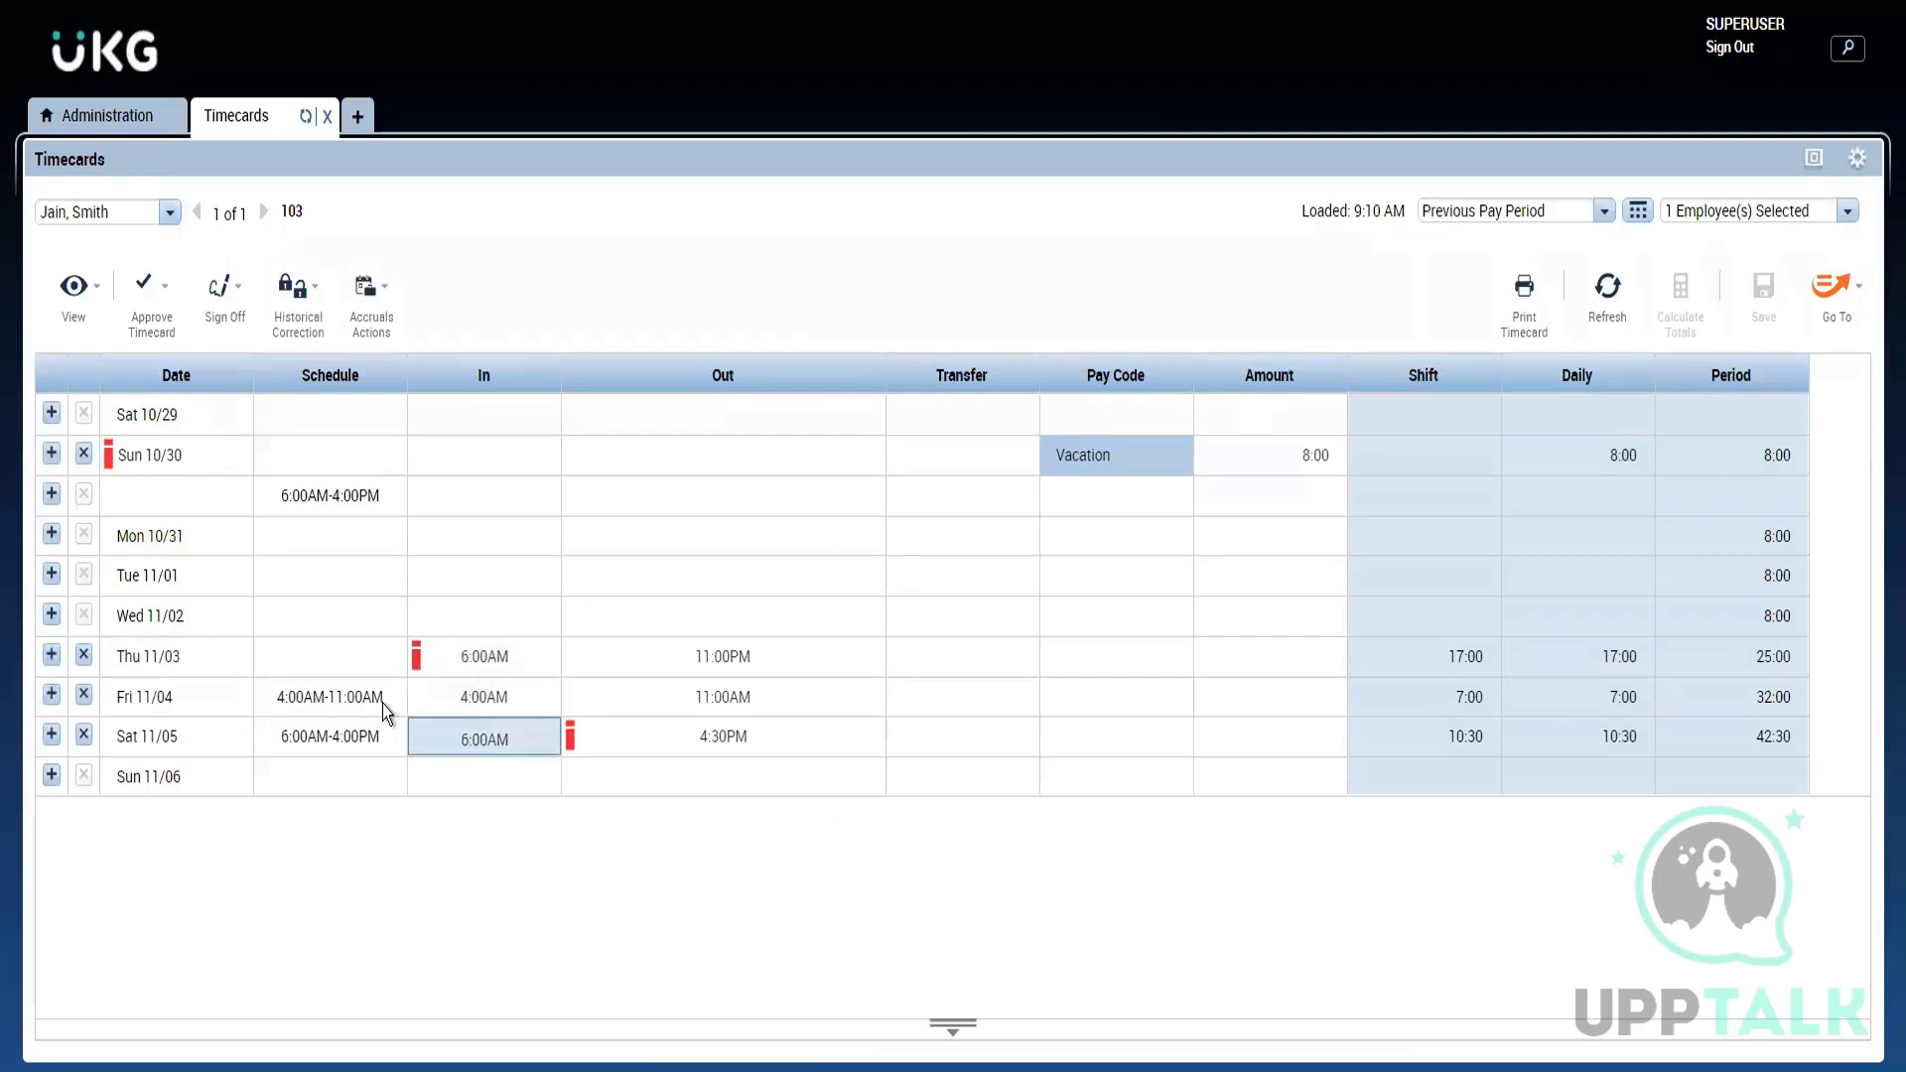
click(509, 682)
click(515, 686)
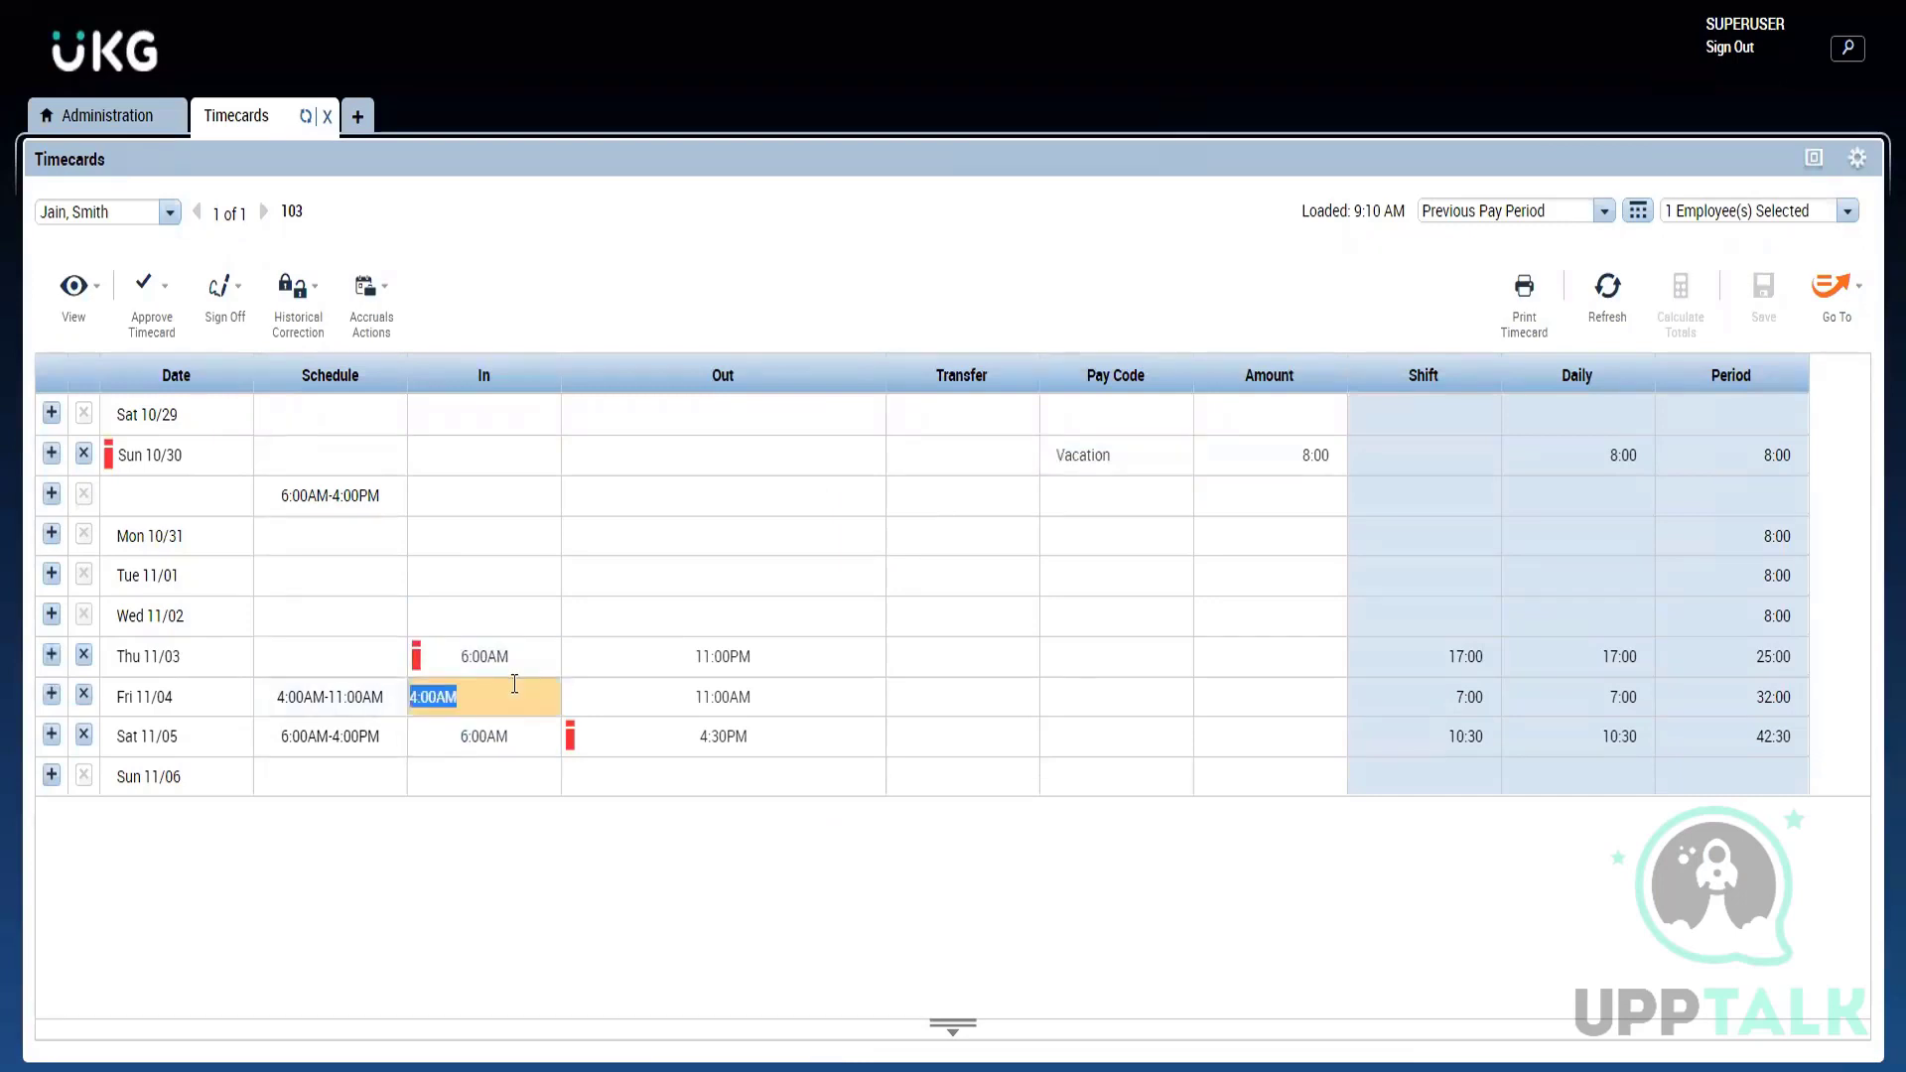
key(BackSpace)
click(850, 316)
click(1740, 288)
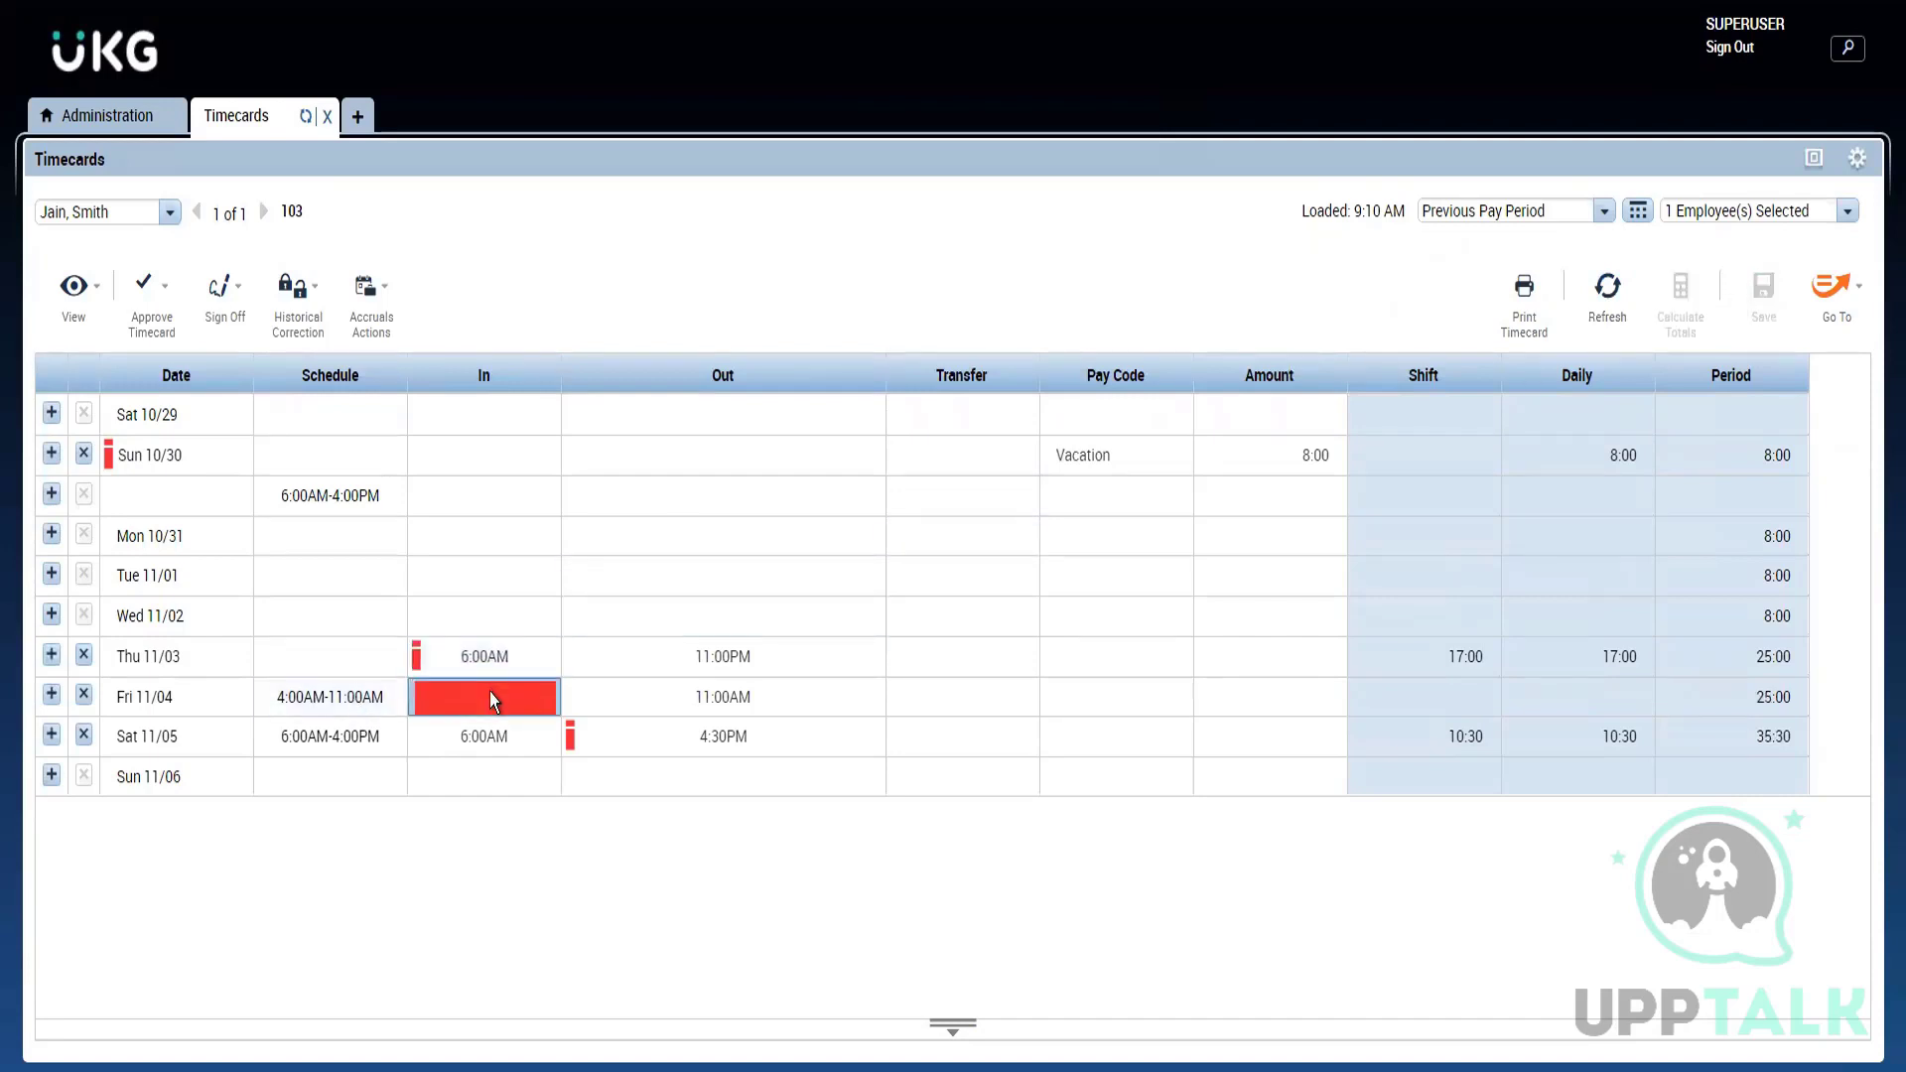
Step: Inspect the Fri 11/04 punch exception and review the Missing Punches settings in the Sign-Off Restrictions table
mouse_move(490, 695)
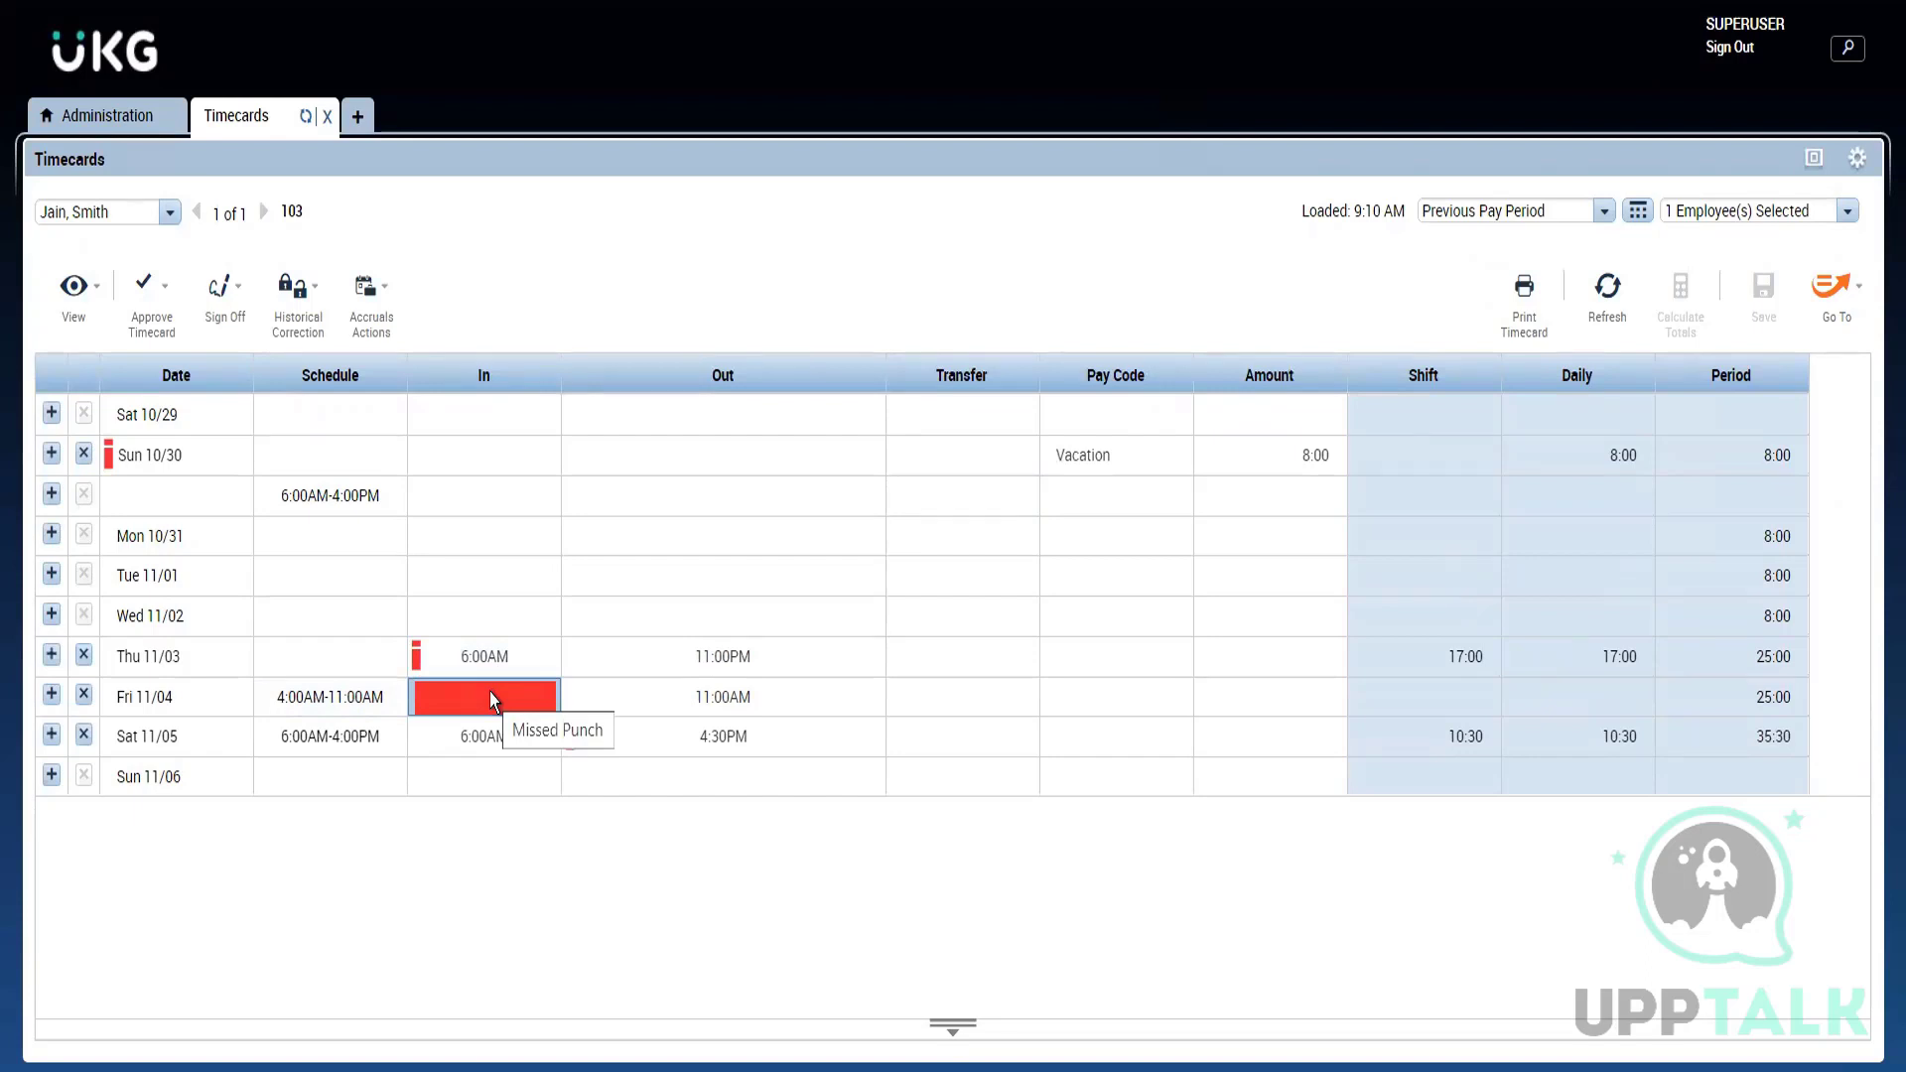
key(alt+Tab)
key(alt+Tab)
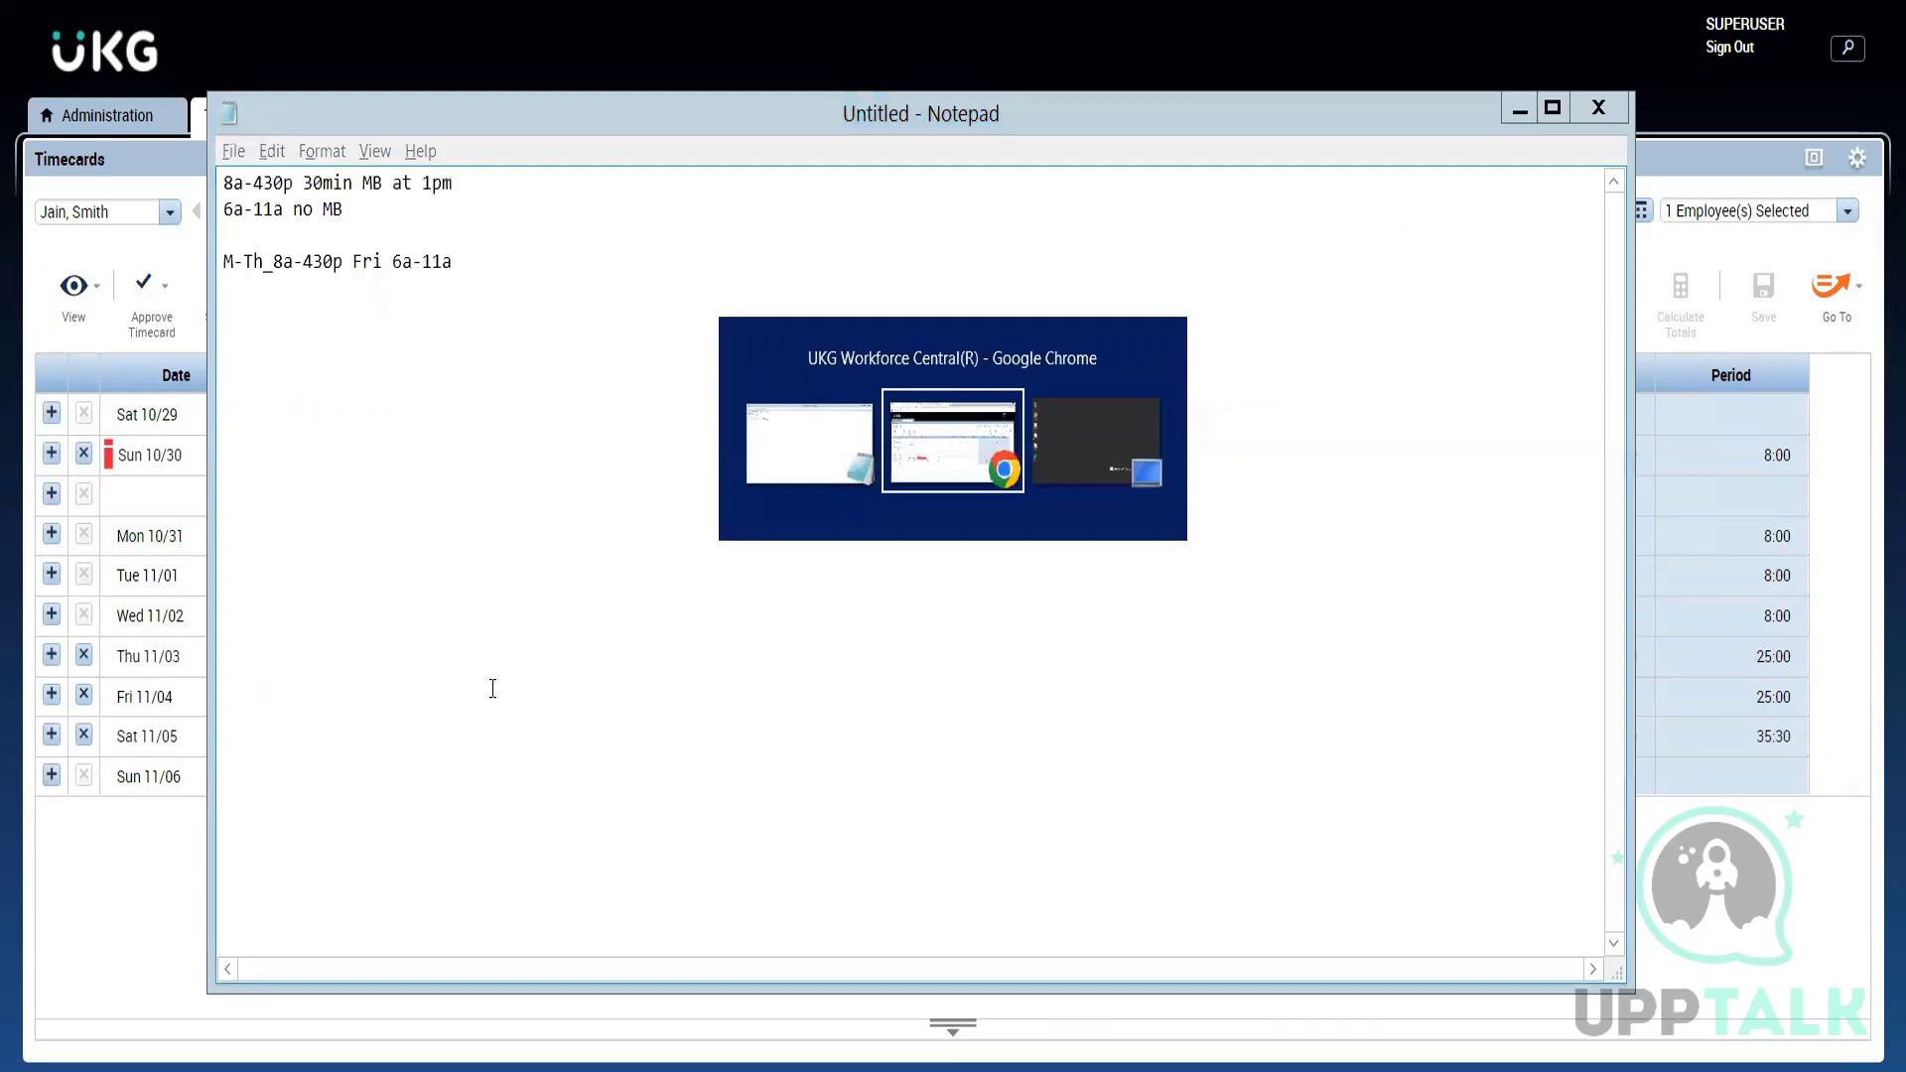
click(117, 117)
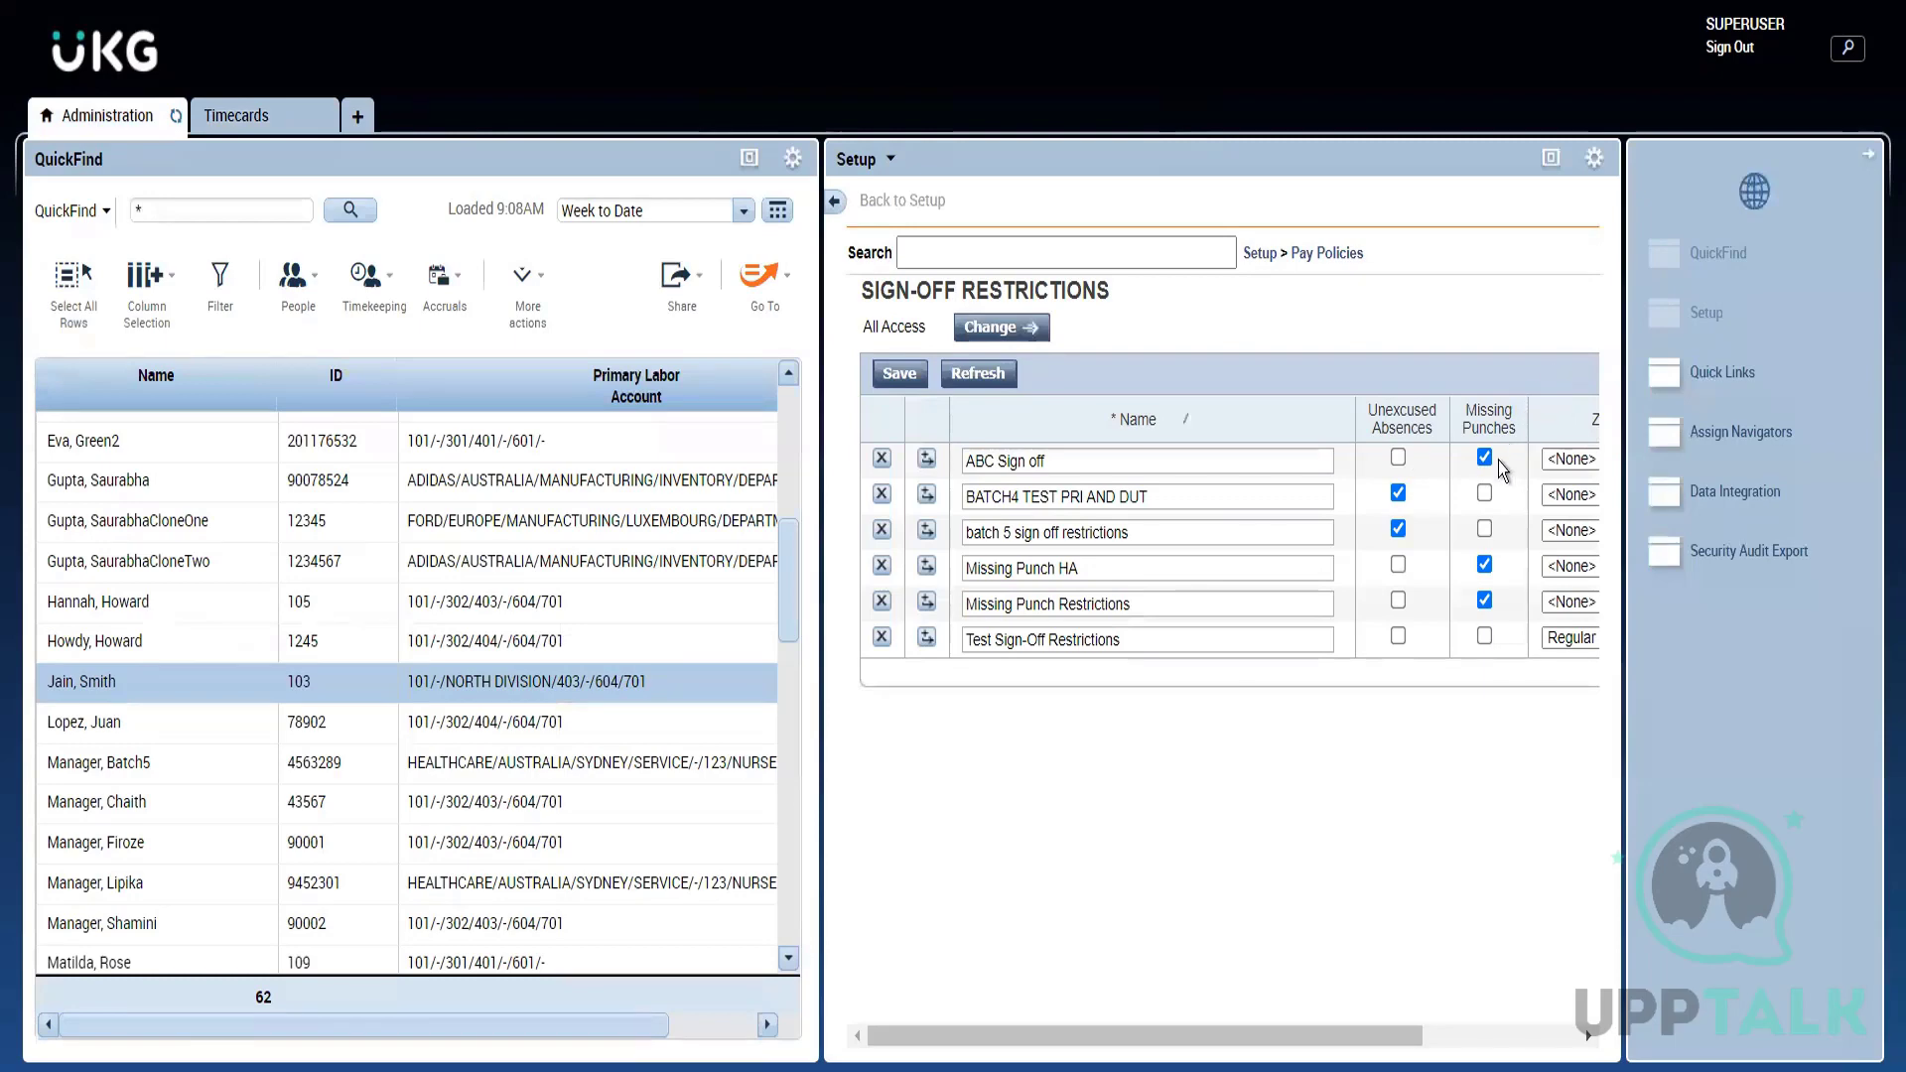
click(235, 119)
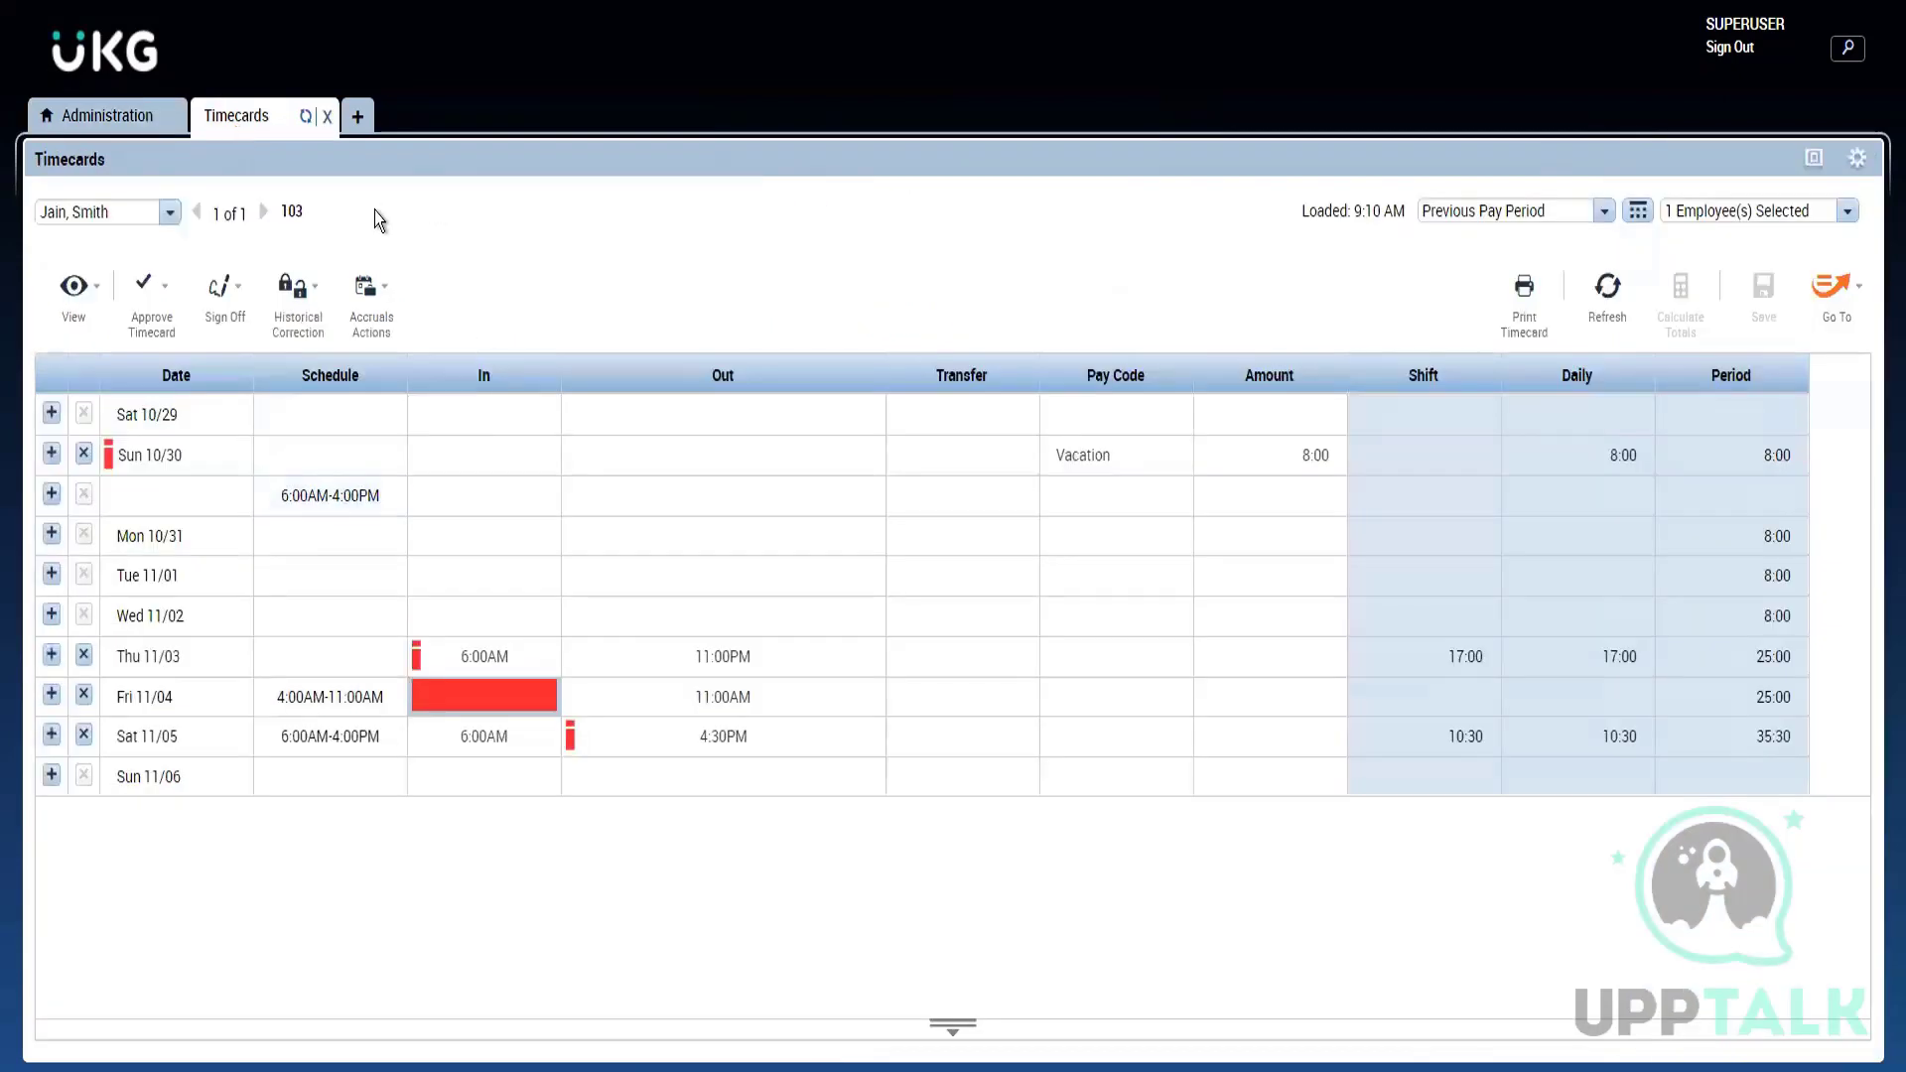
Step: Sign off the employee's timecard for the previous pay period and remove that sign-off again
click(220, 305)
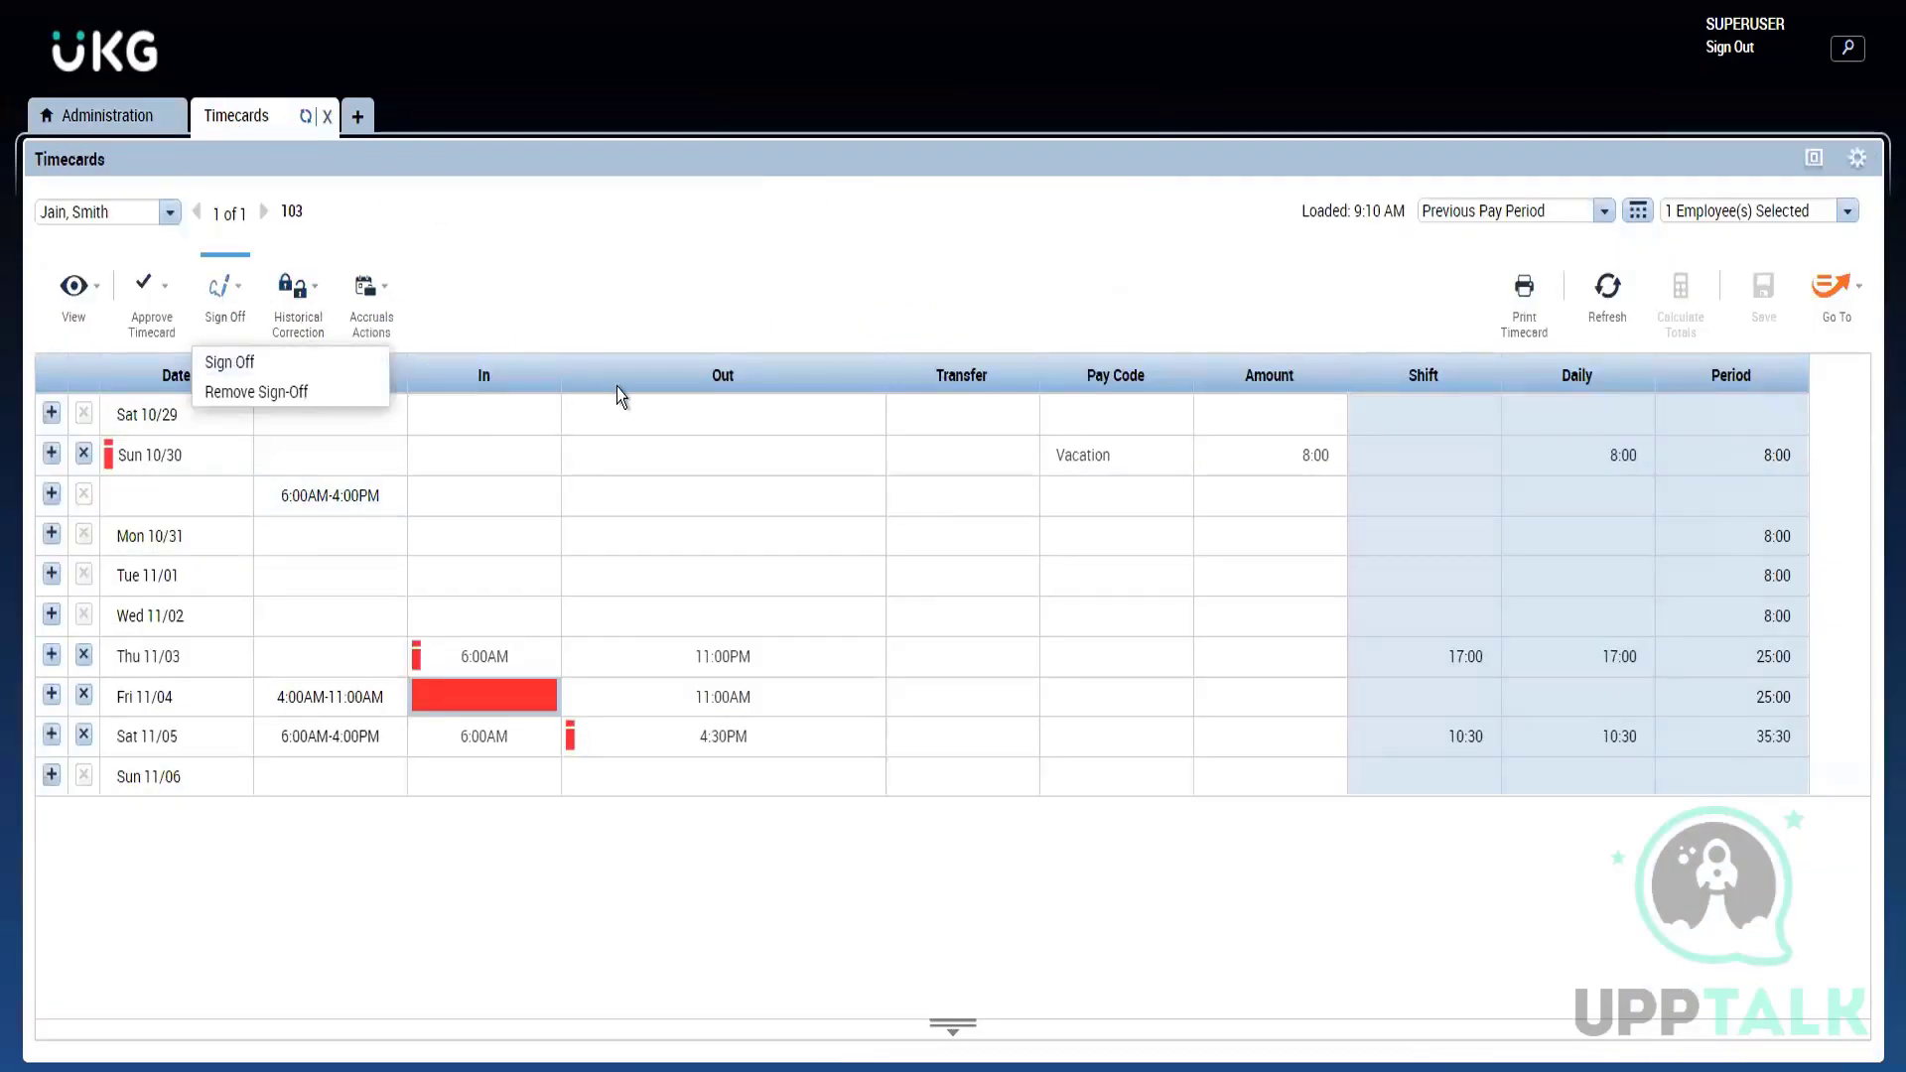
click(253, 365)
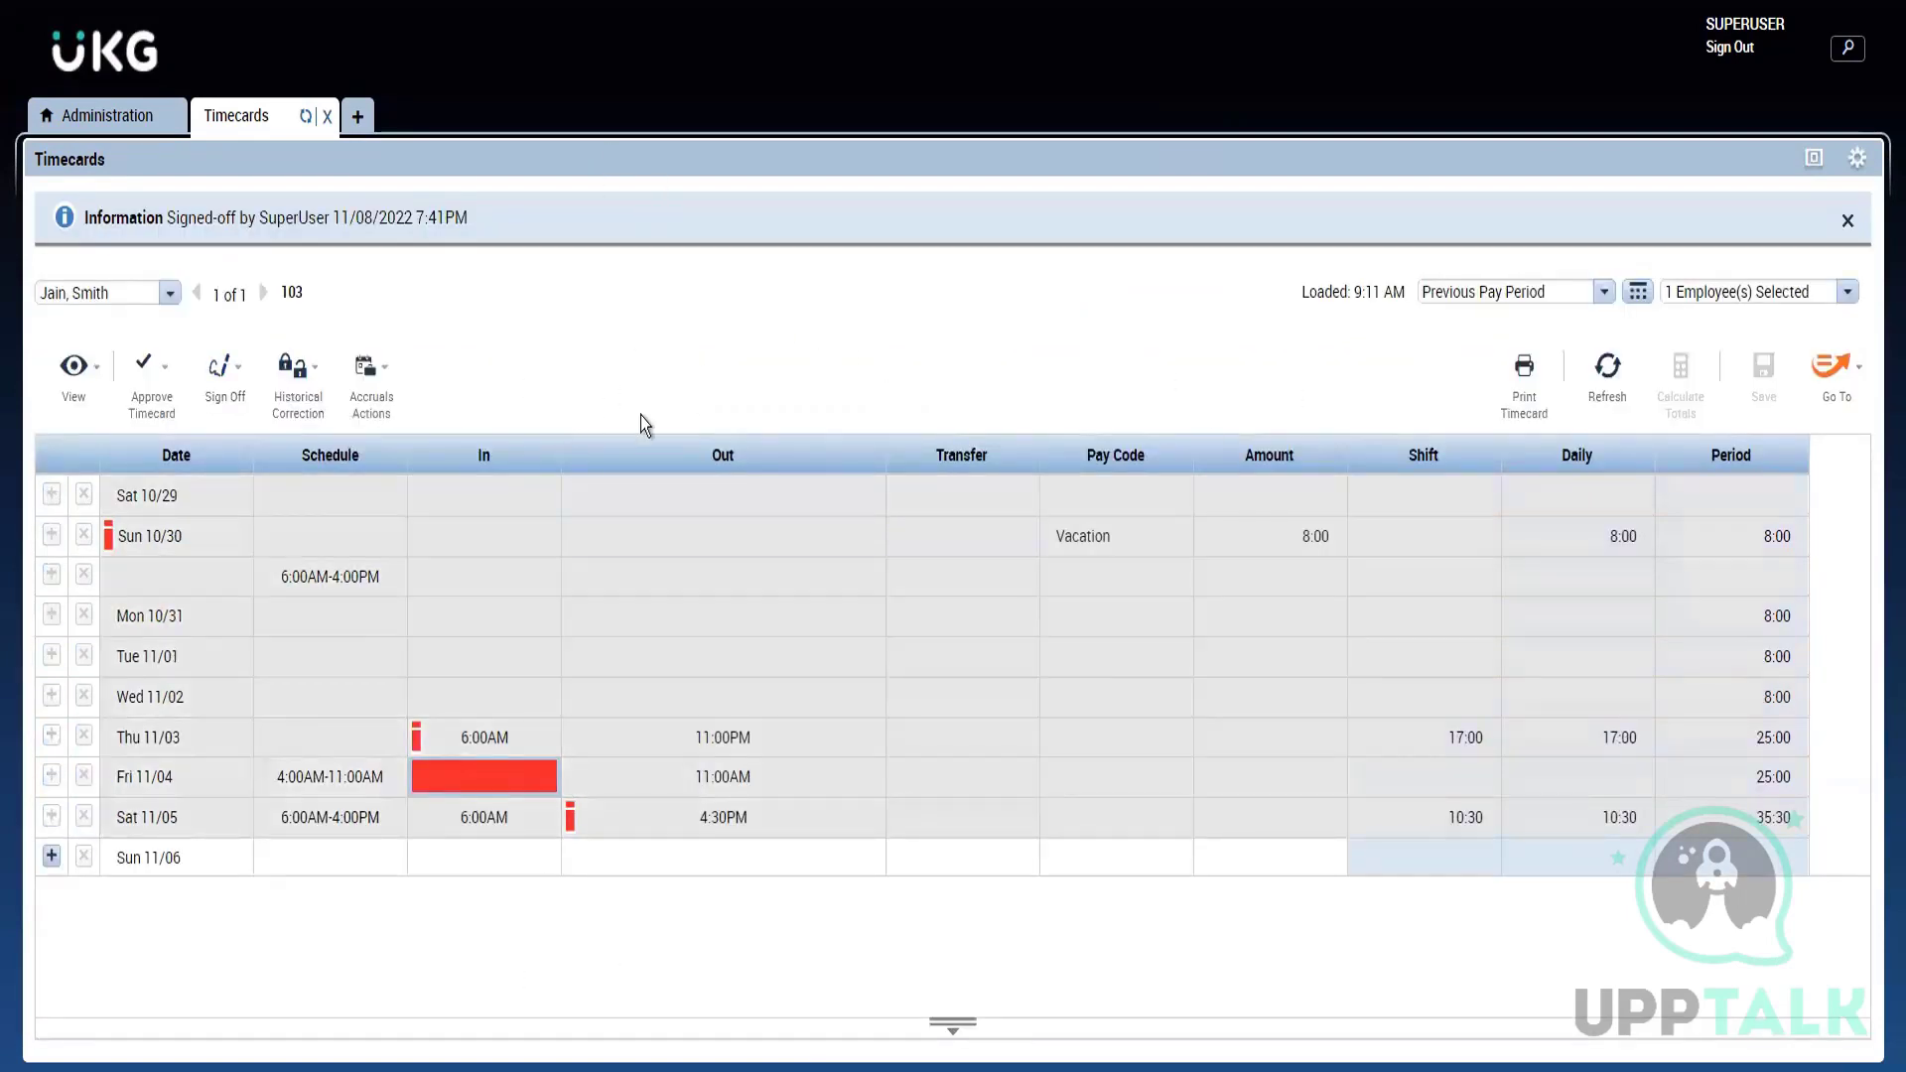
click(228, 358)
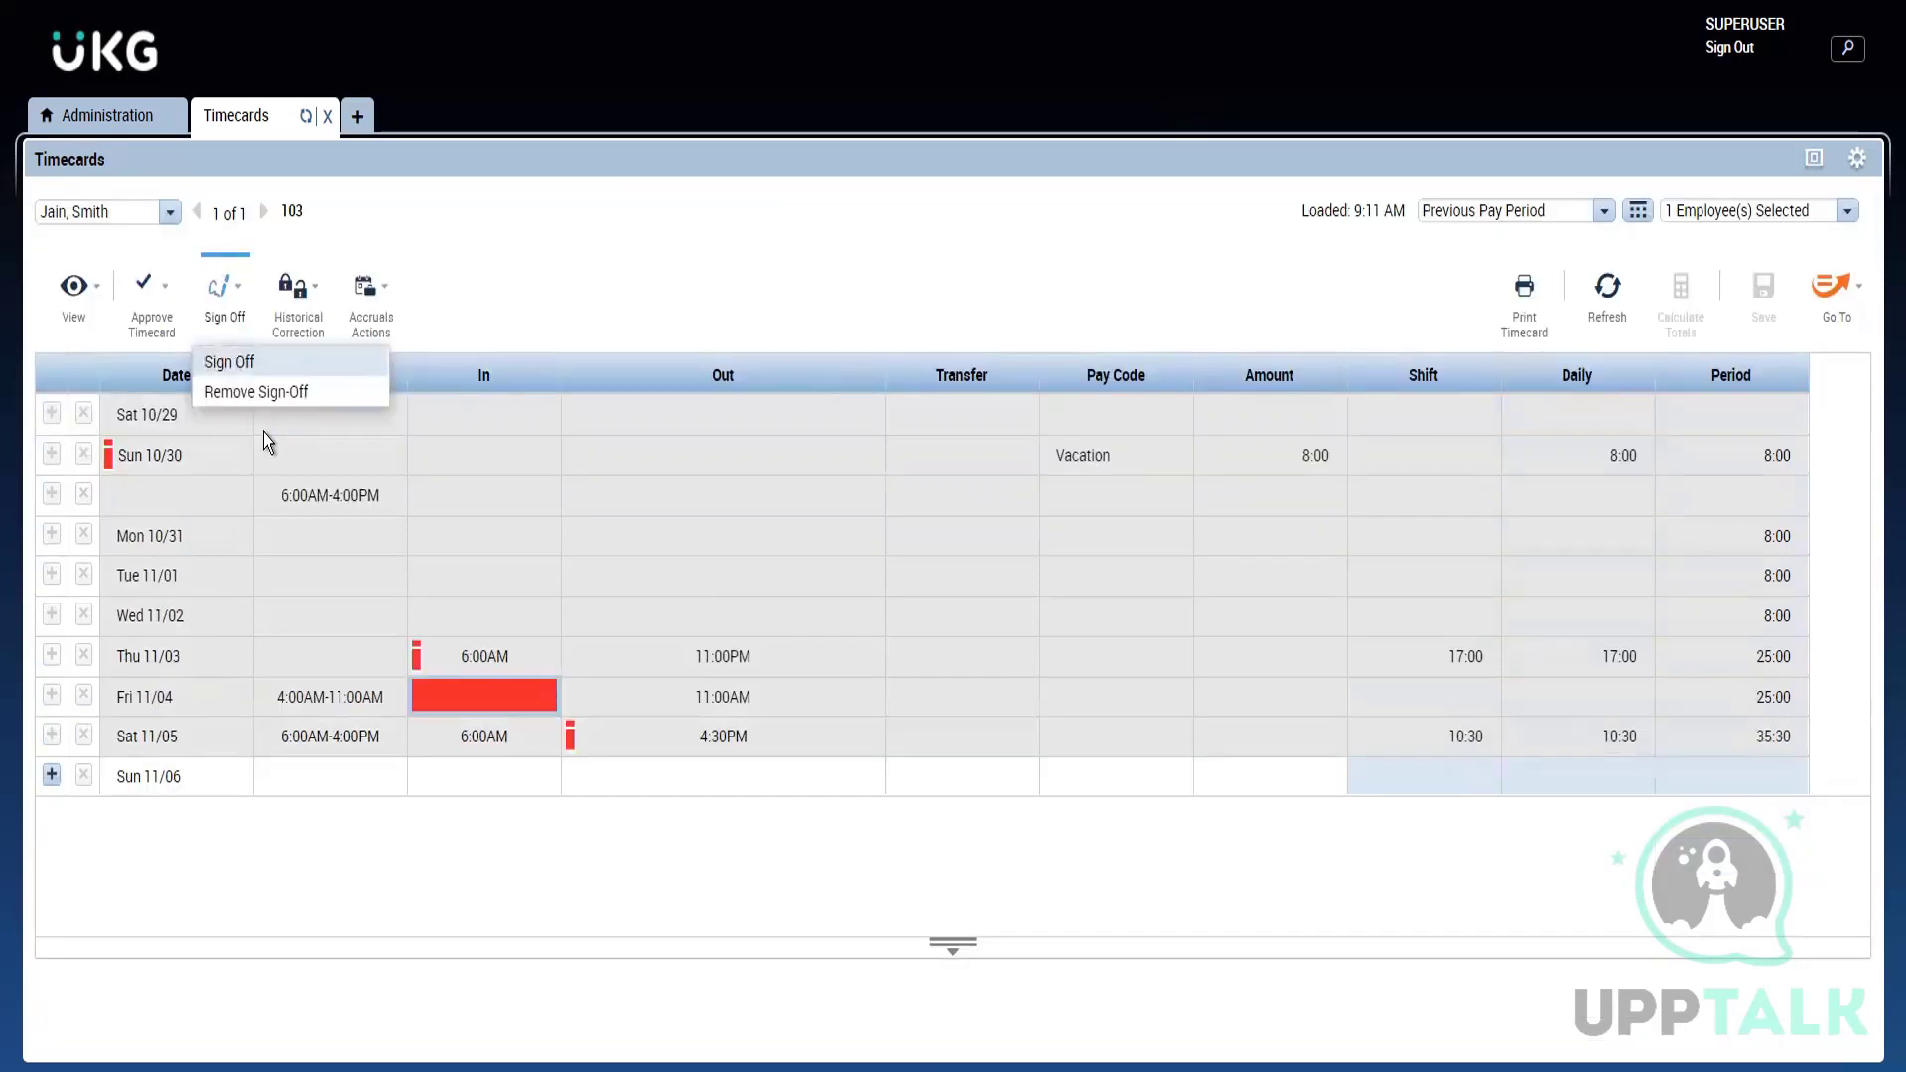
click(252, 395)
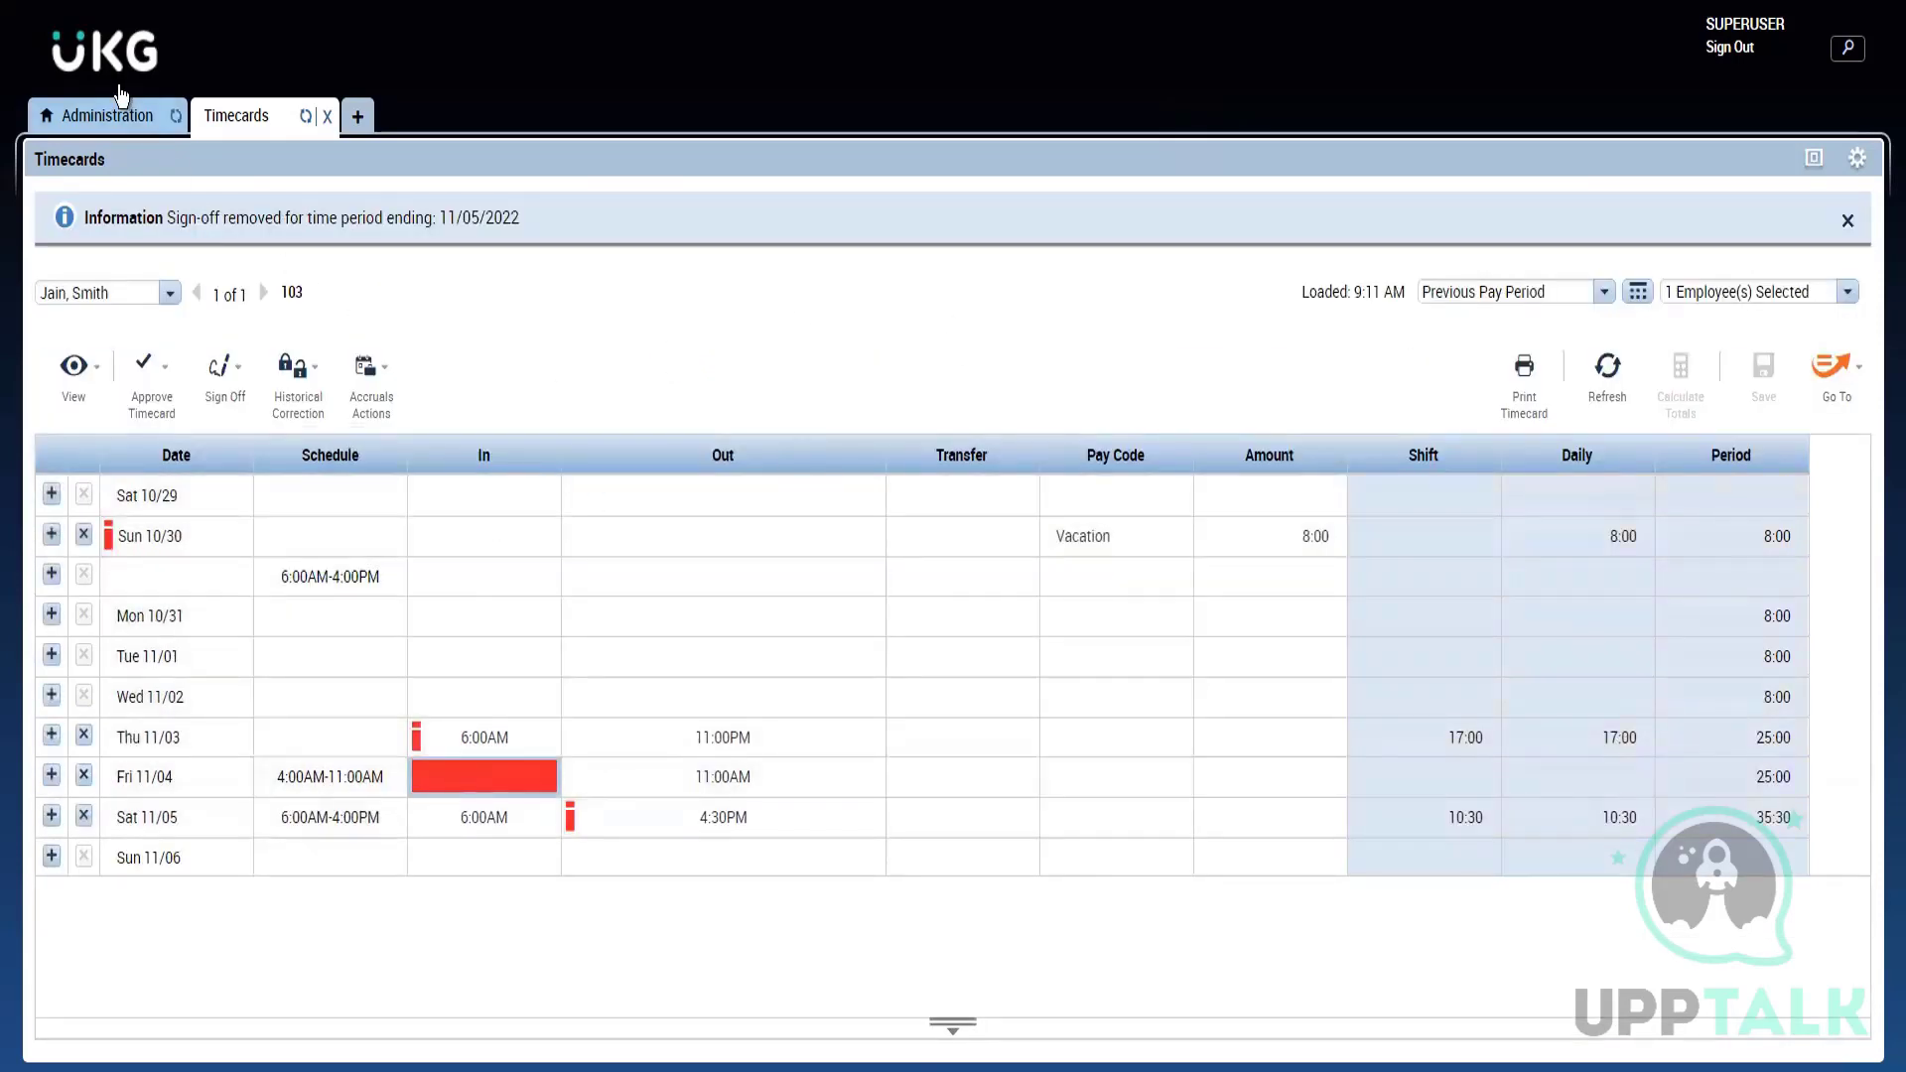
Step: In the enlarged Setup pane, add a sign-off restriction named Aus FT with Missing Punches enabled and save it
click(117, 121)
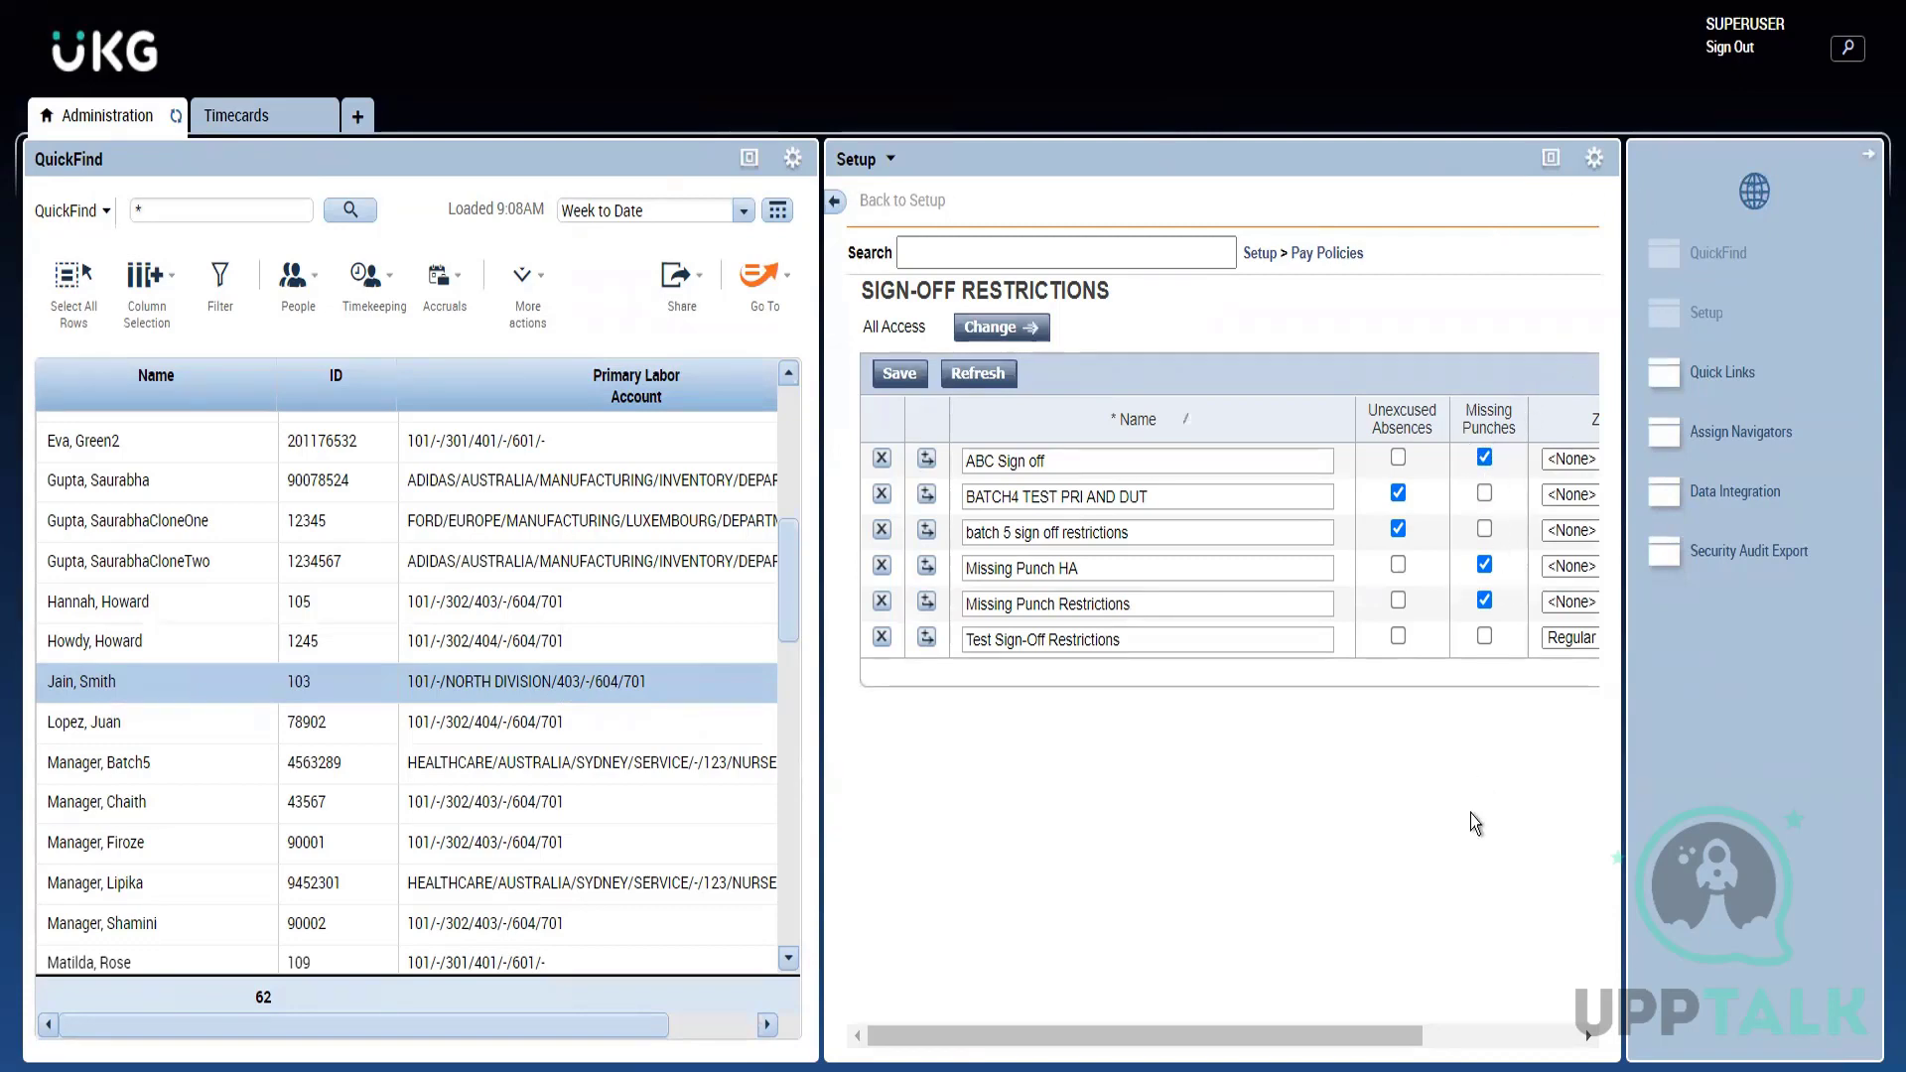
click(1548, 161)
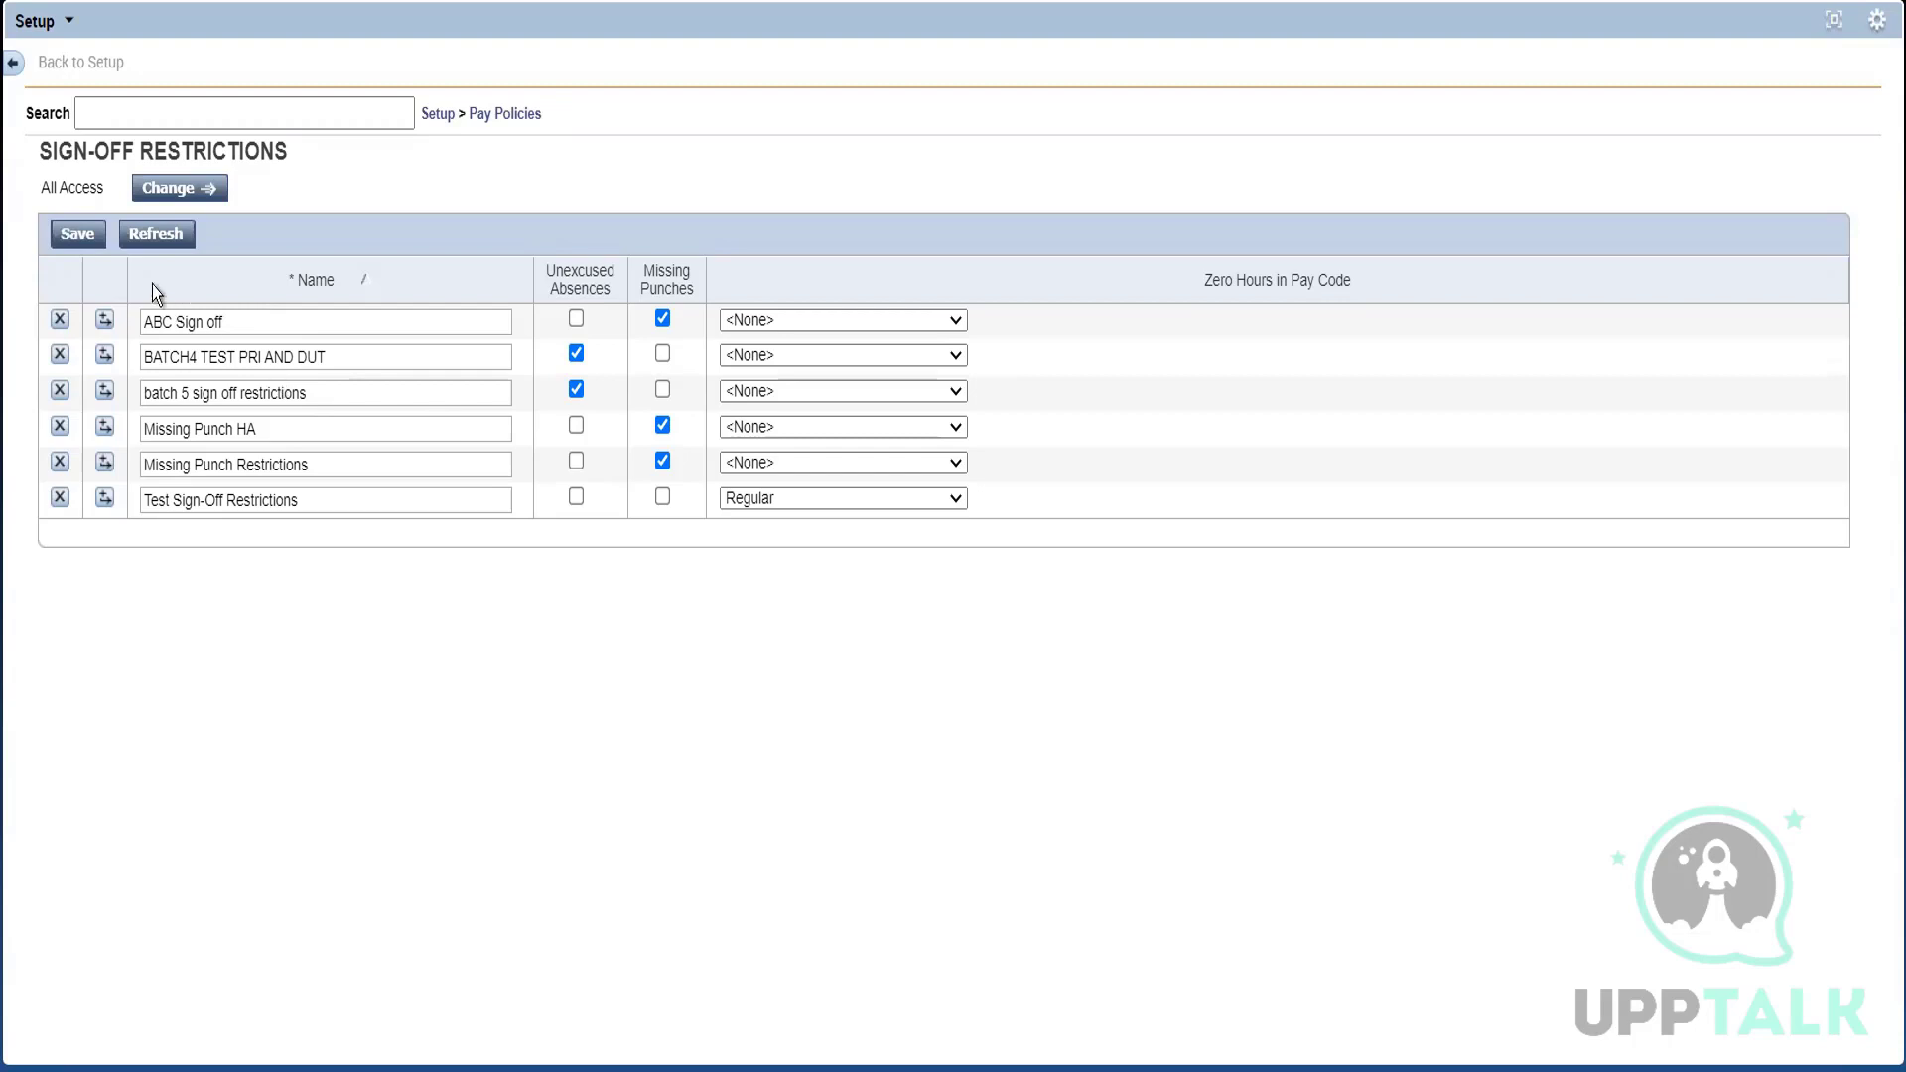
click(105, 503)
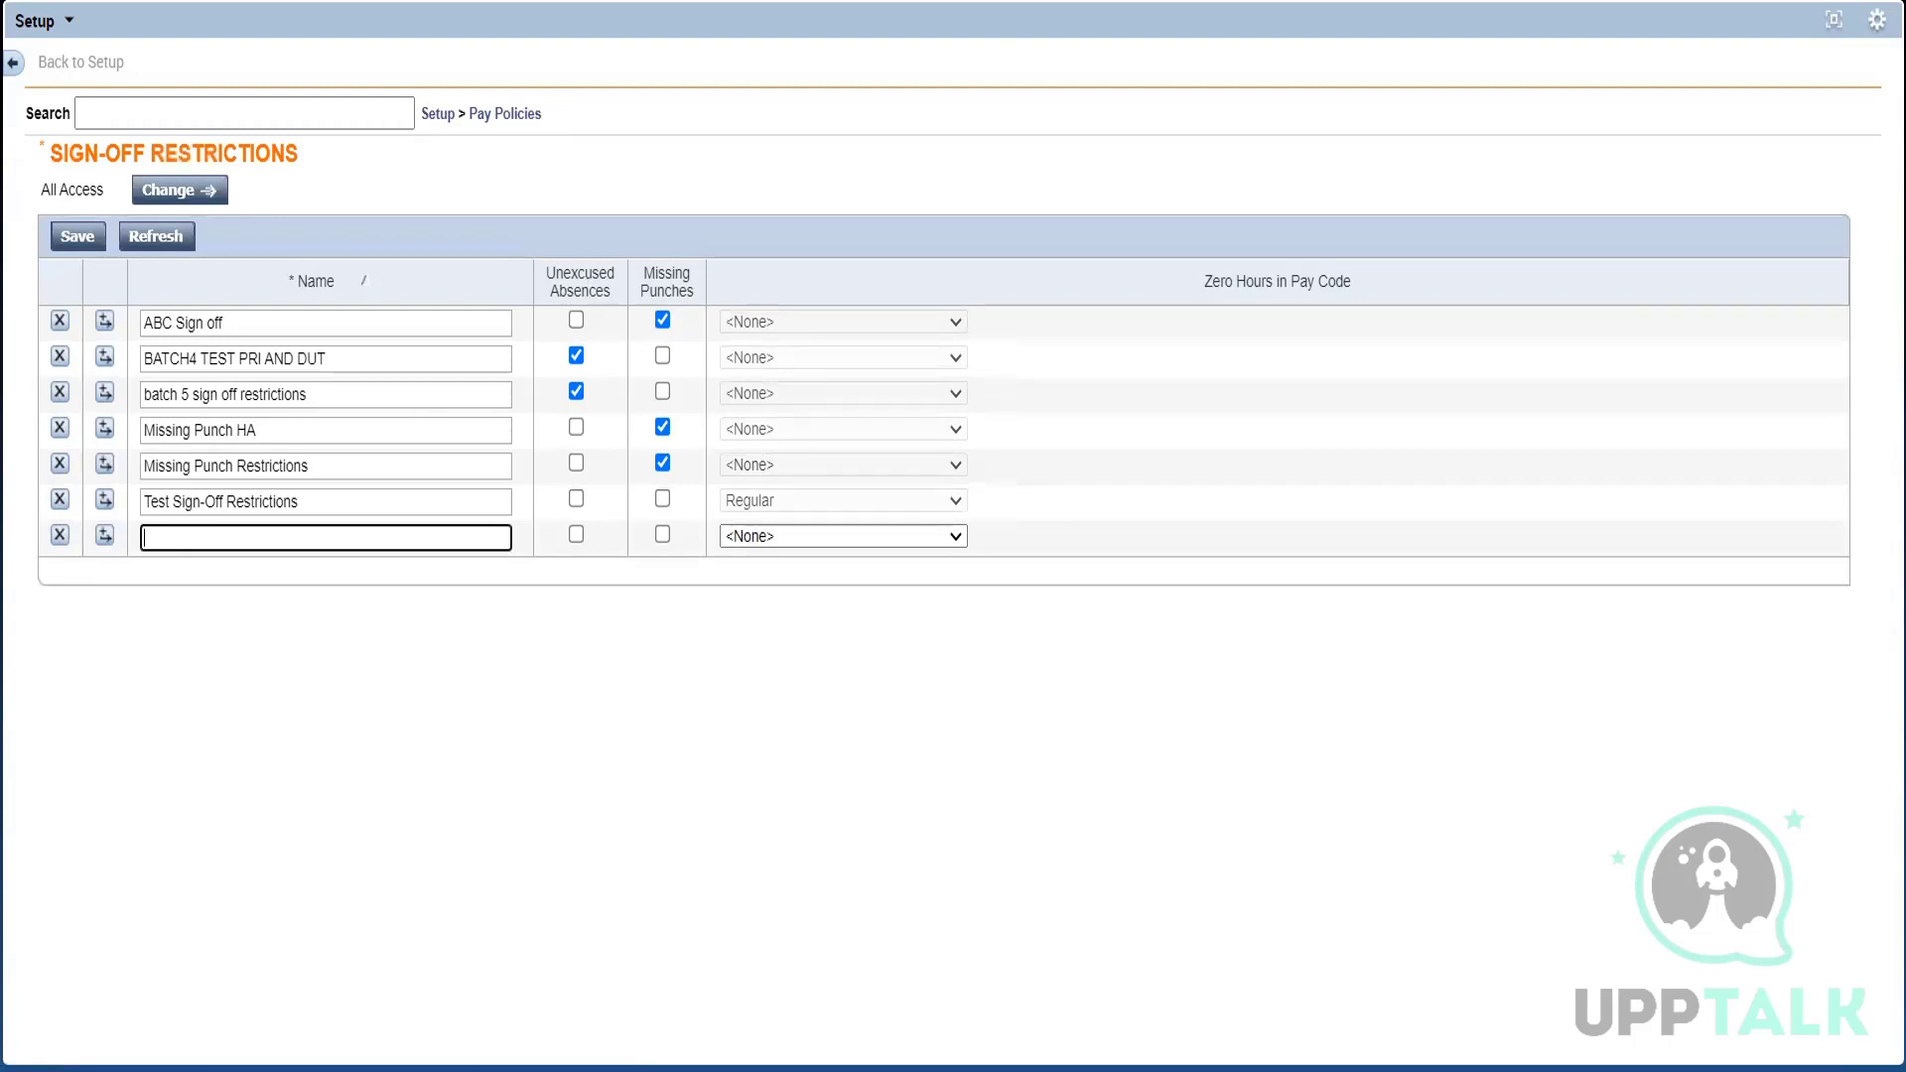
text(Aus FT)
key(alt+Tab)
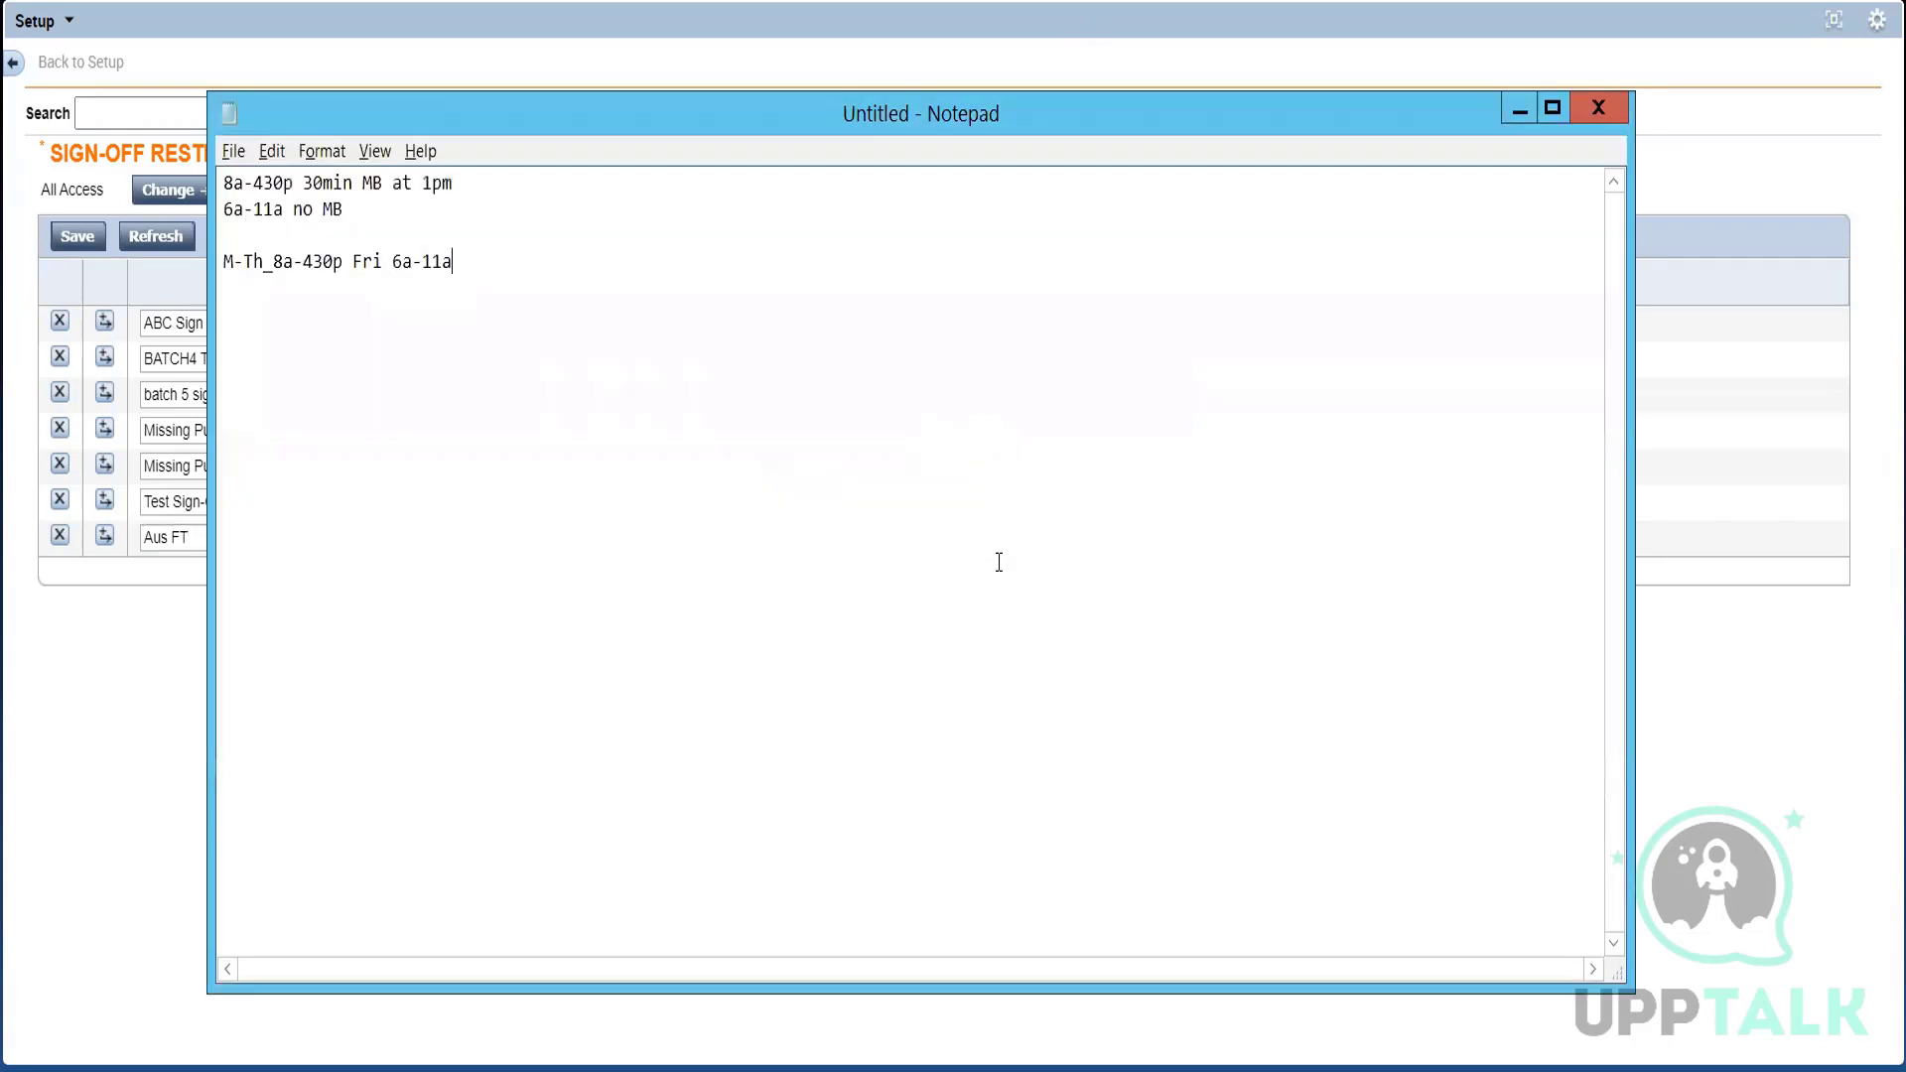
key(alt+Tab)
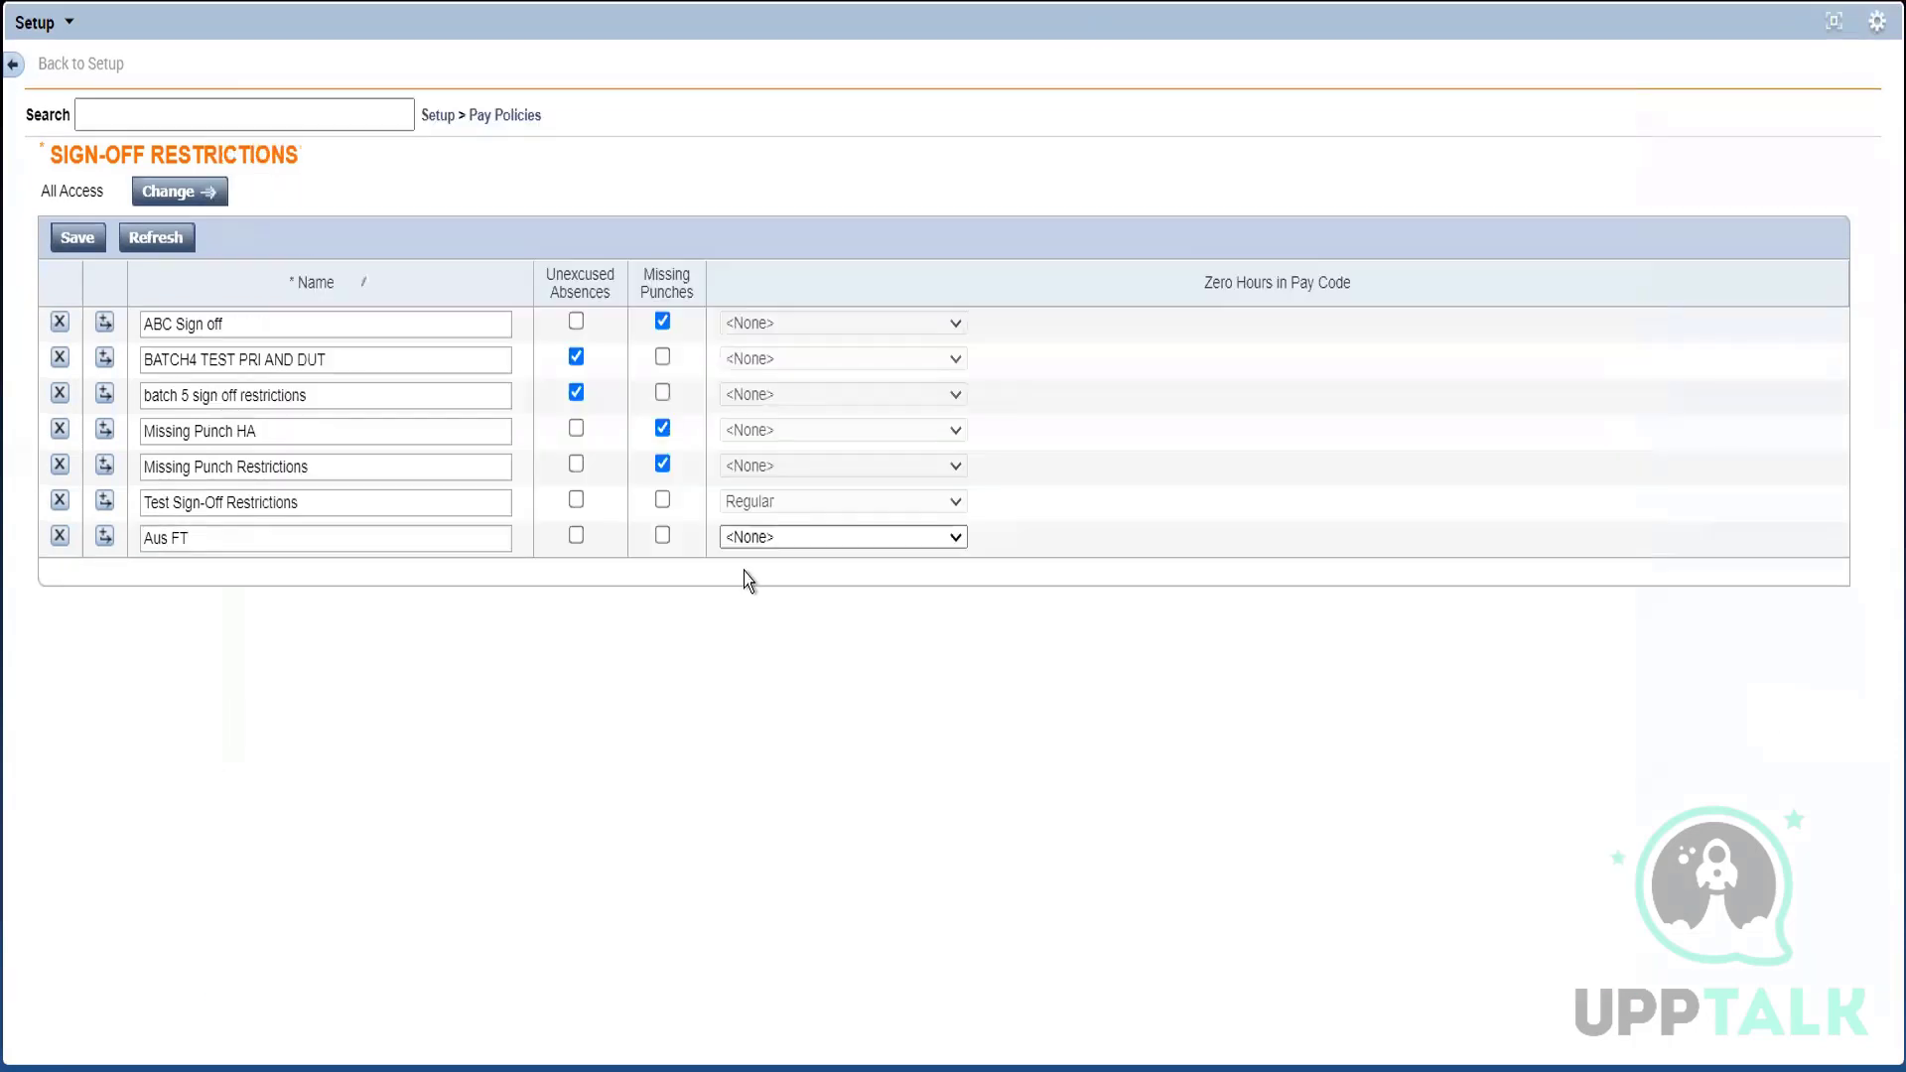
click(663, 534)
click(74, 238)
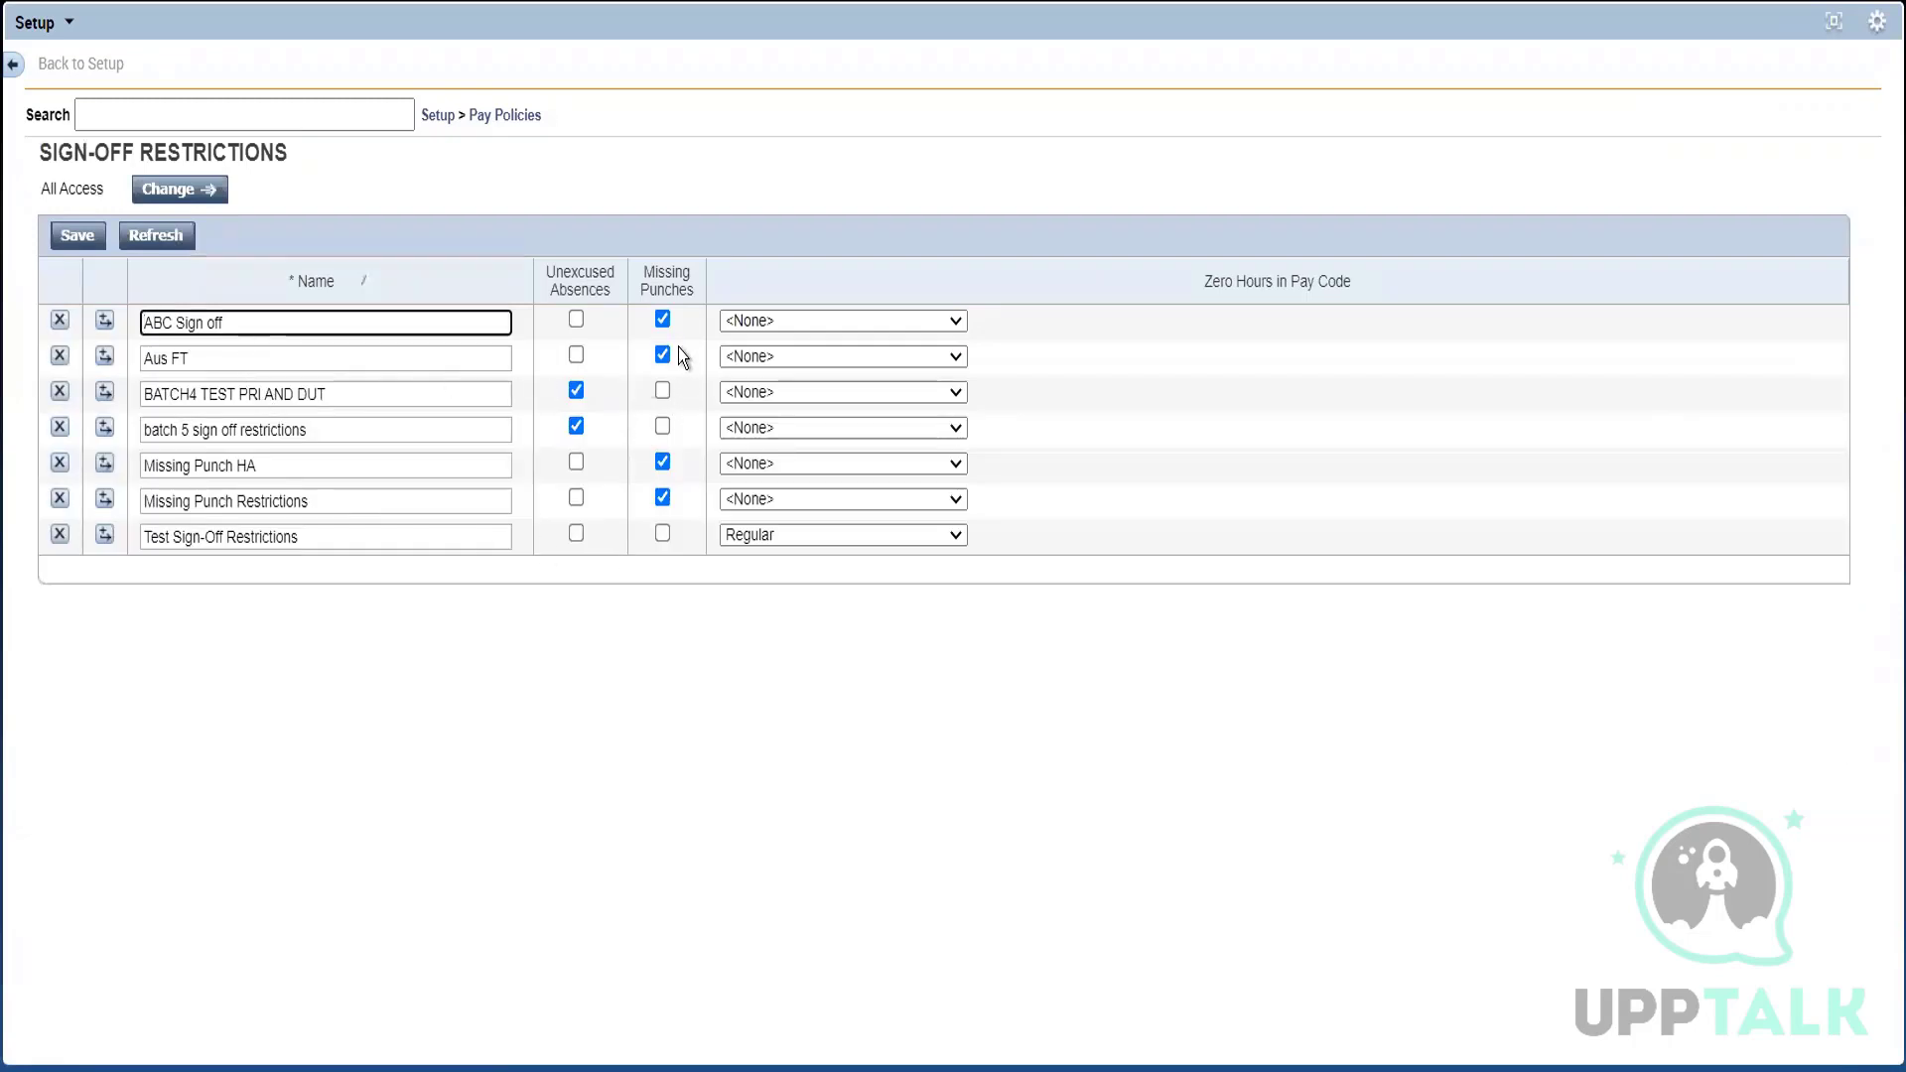
Step: Open a blank Work Week Divide entry from the Pay Policies setup and restore the Setup pane to normal size
click(509, 165)
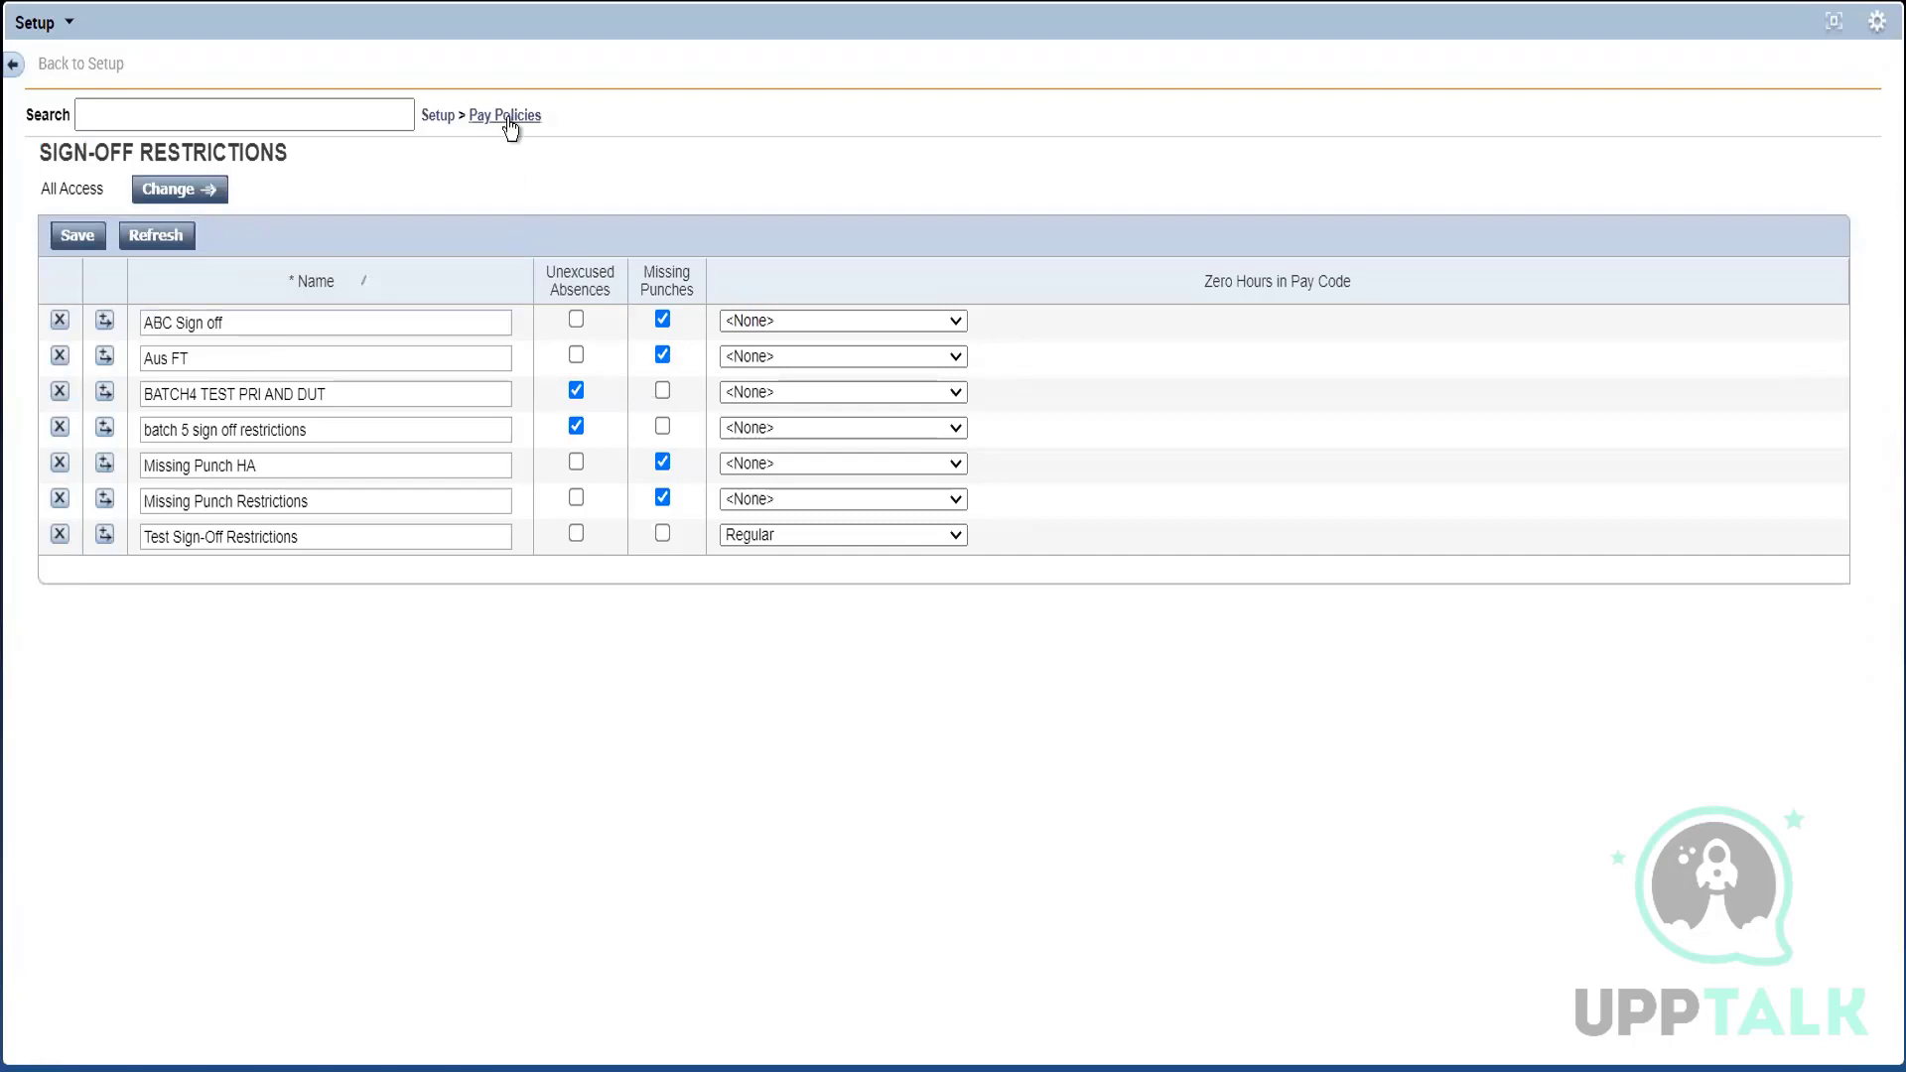
click(508, 120)
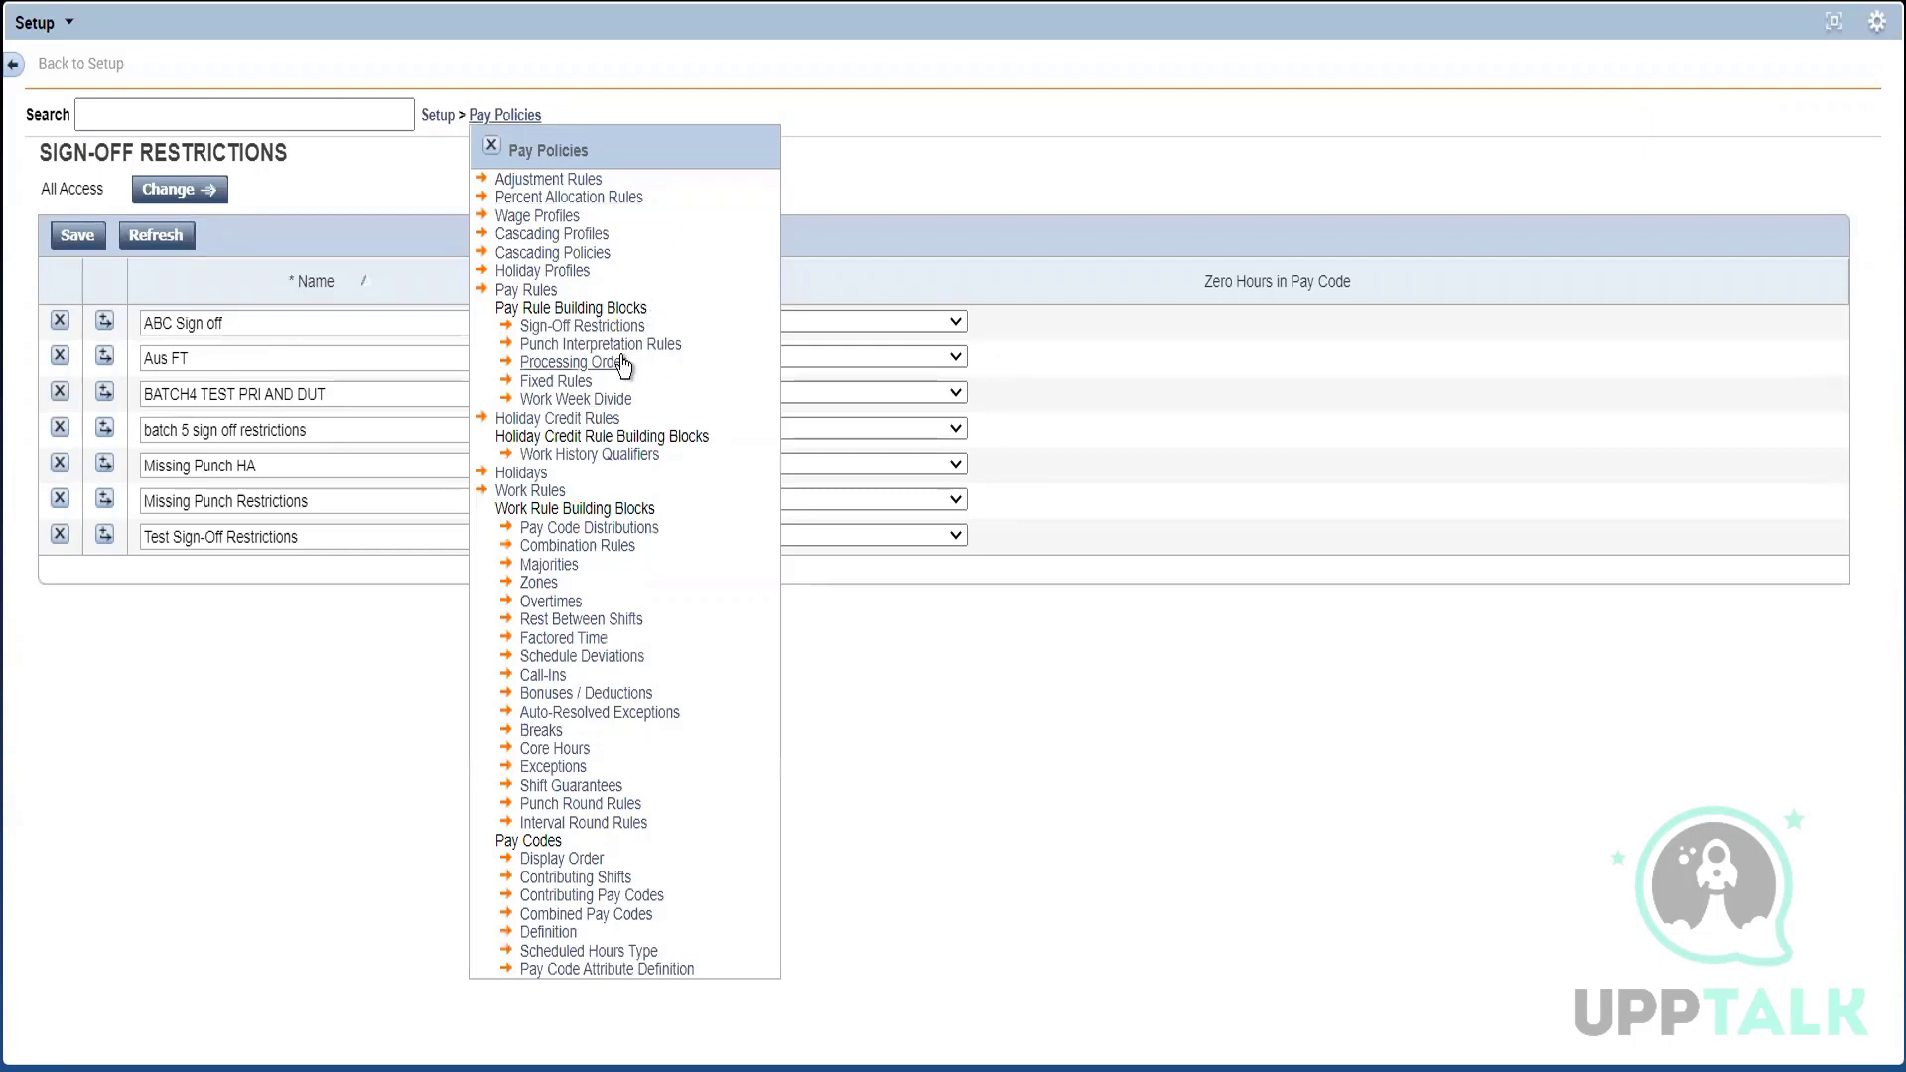
click(615, 400)
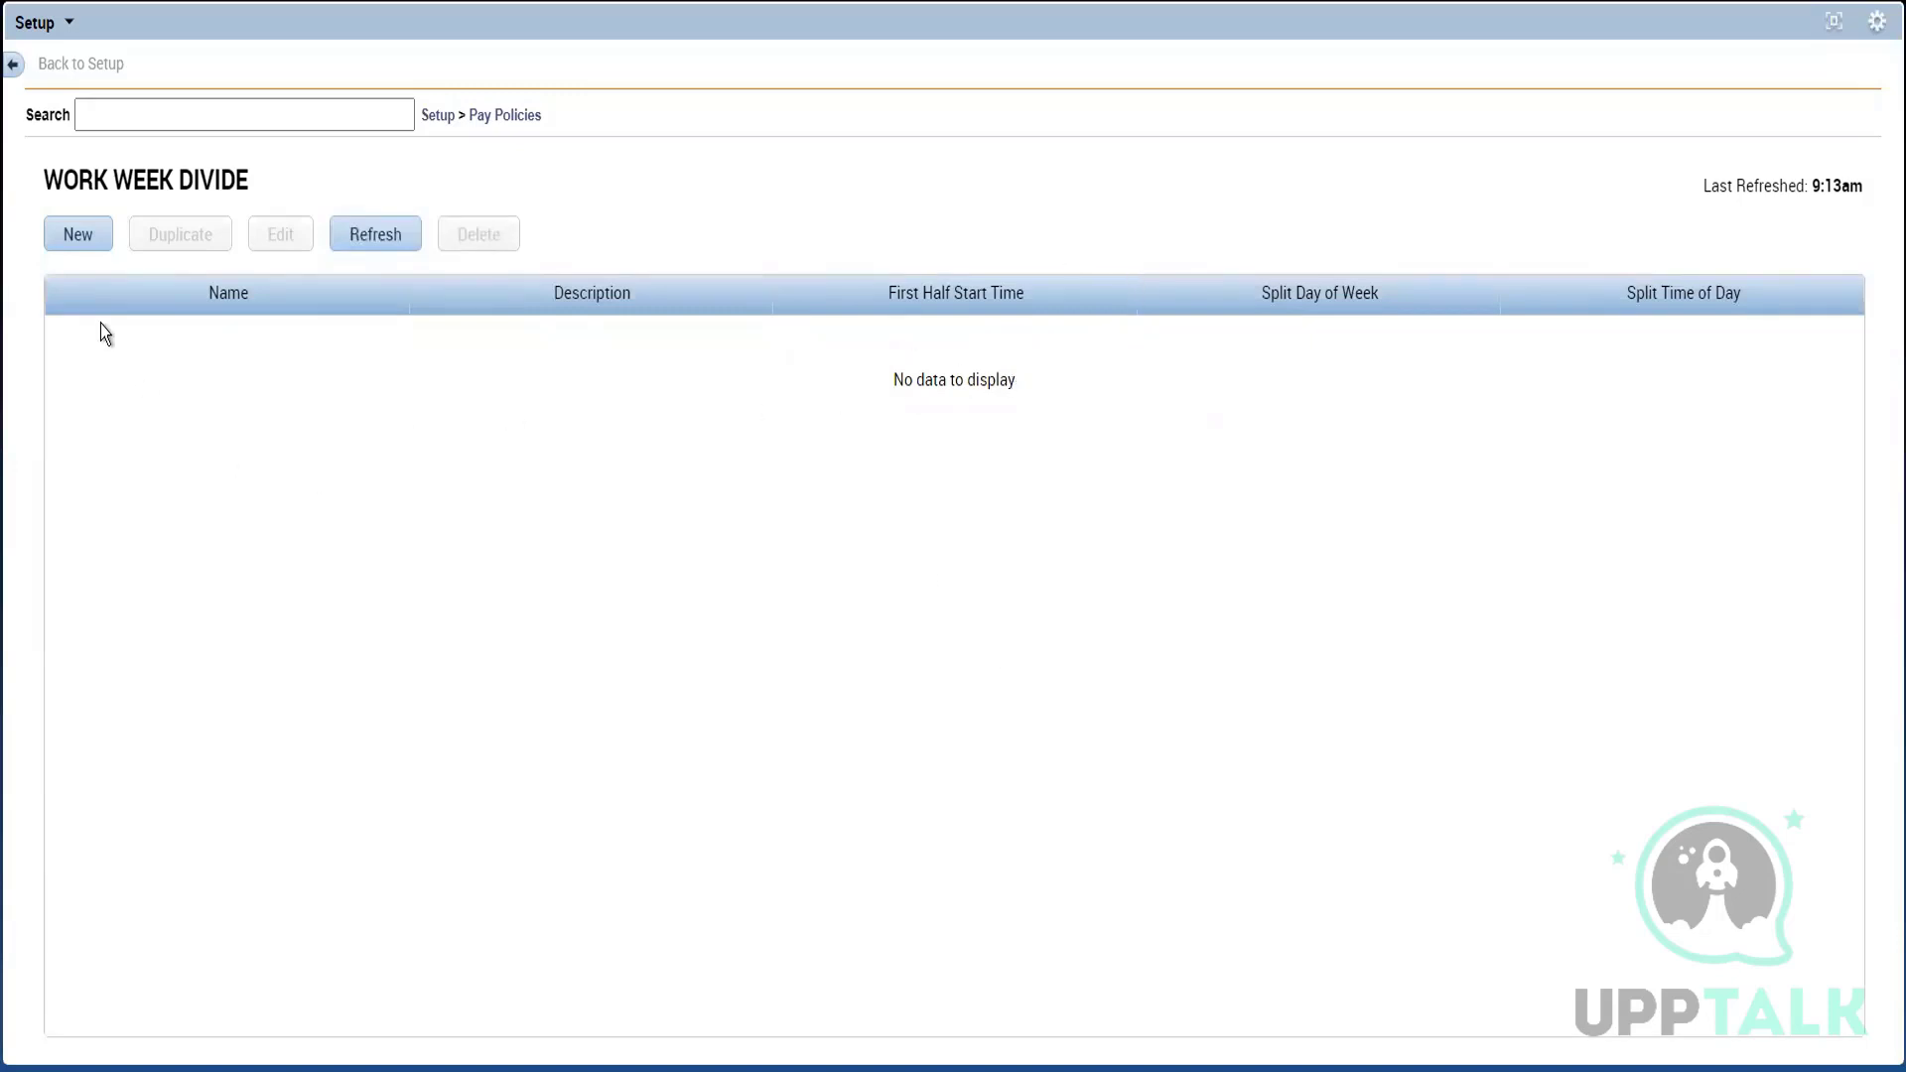
click(67, 238)
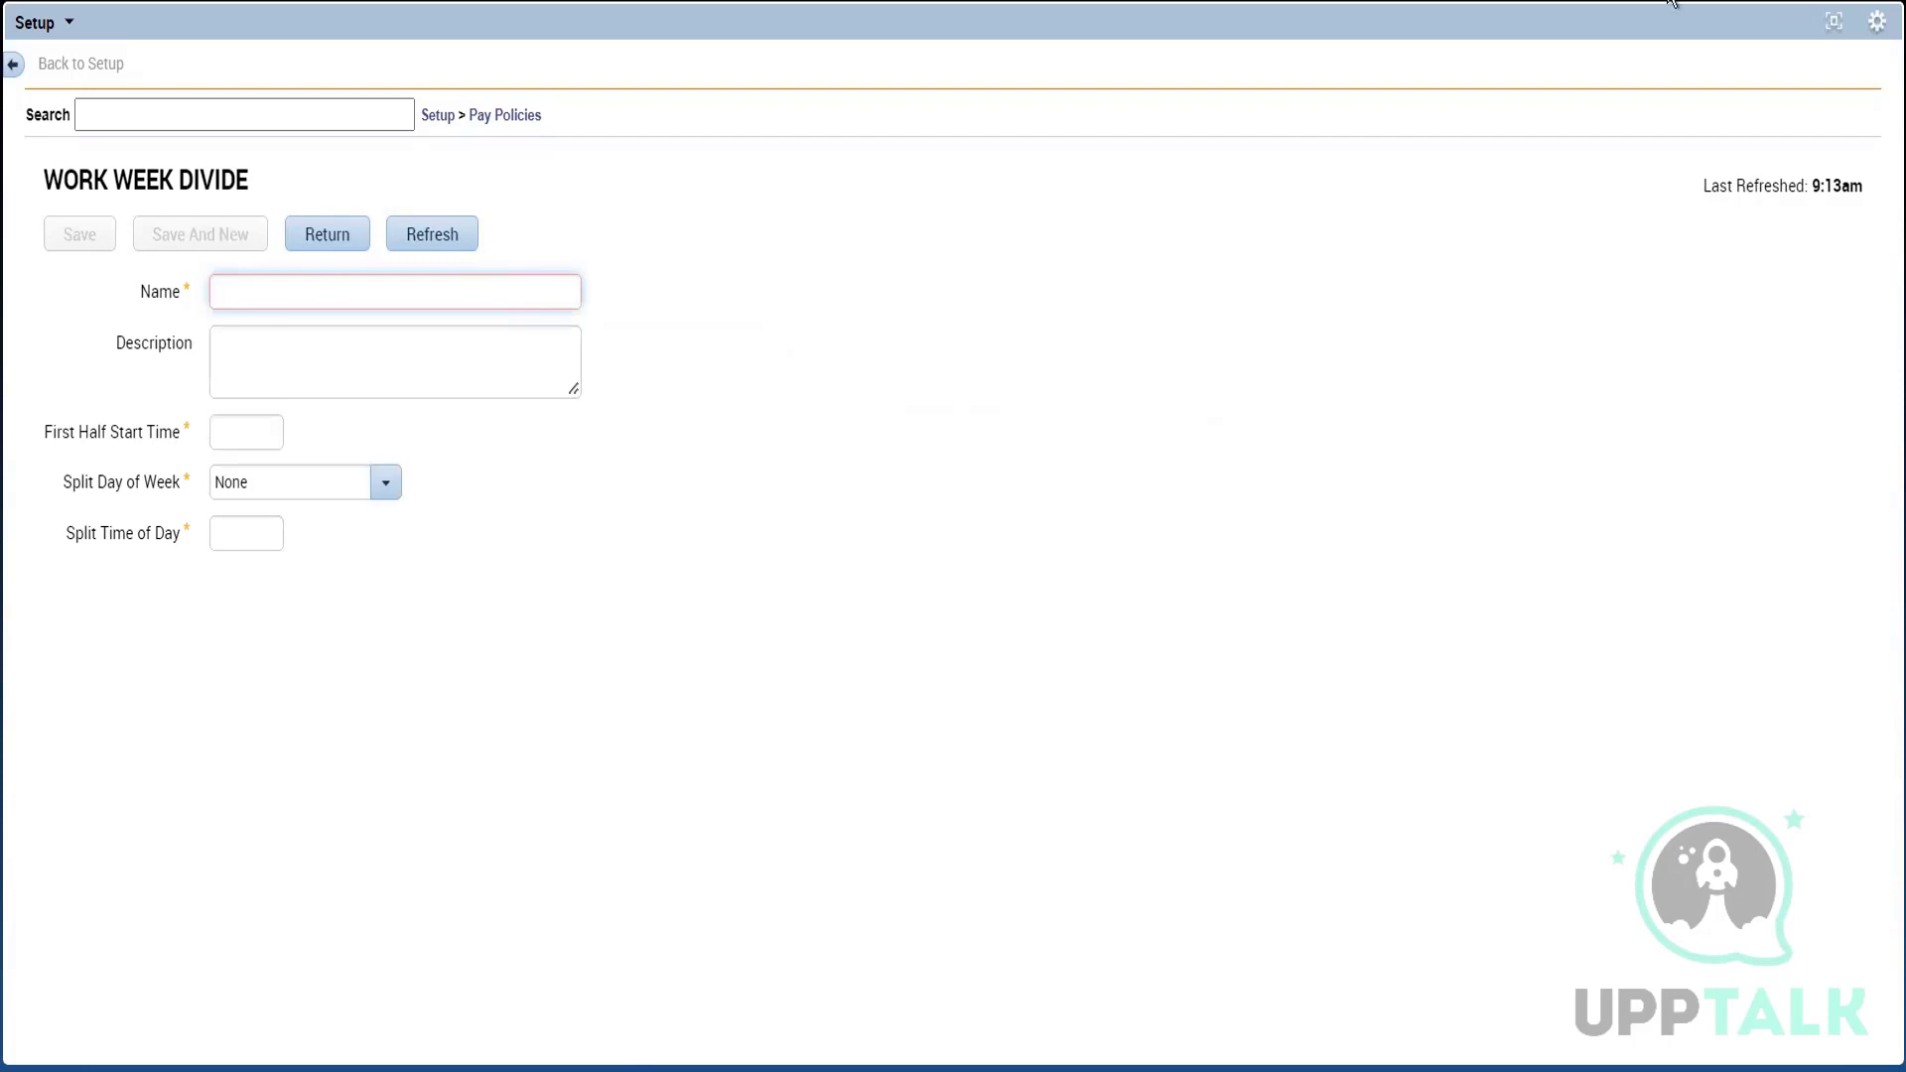
click(1837, 28)
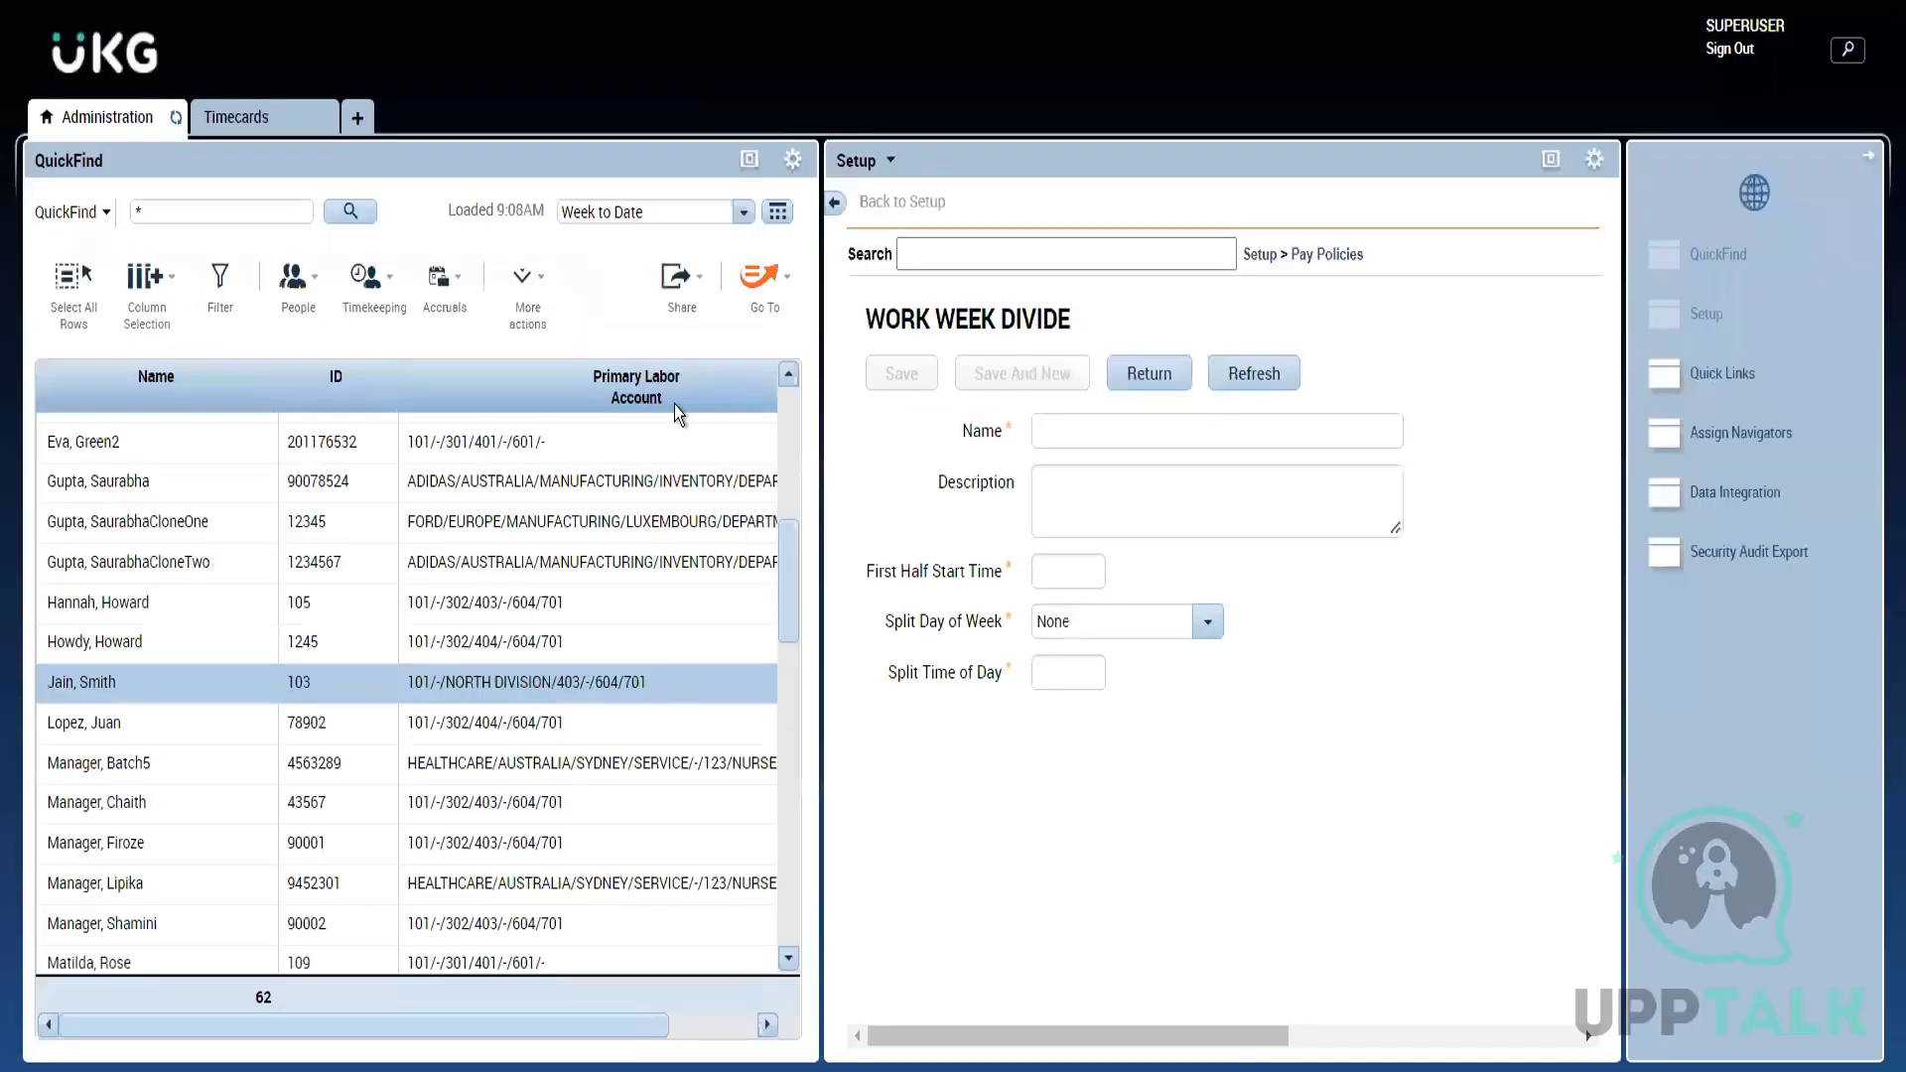
Step: Sign off the employee's timecard for the previous pay period with the Fri 11/04 In punch still missing
click(231, 116)
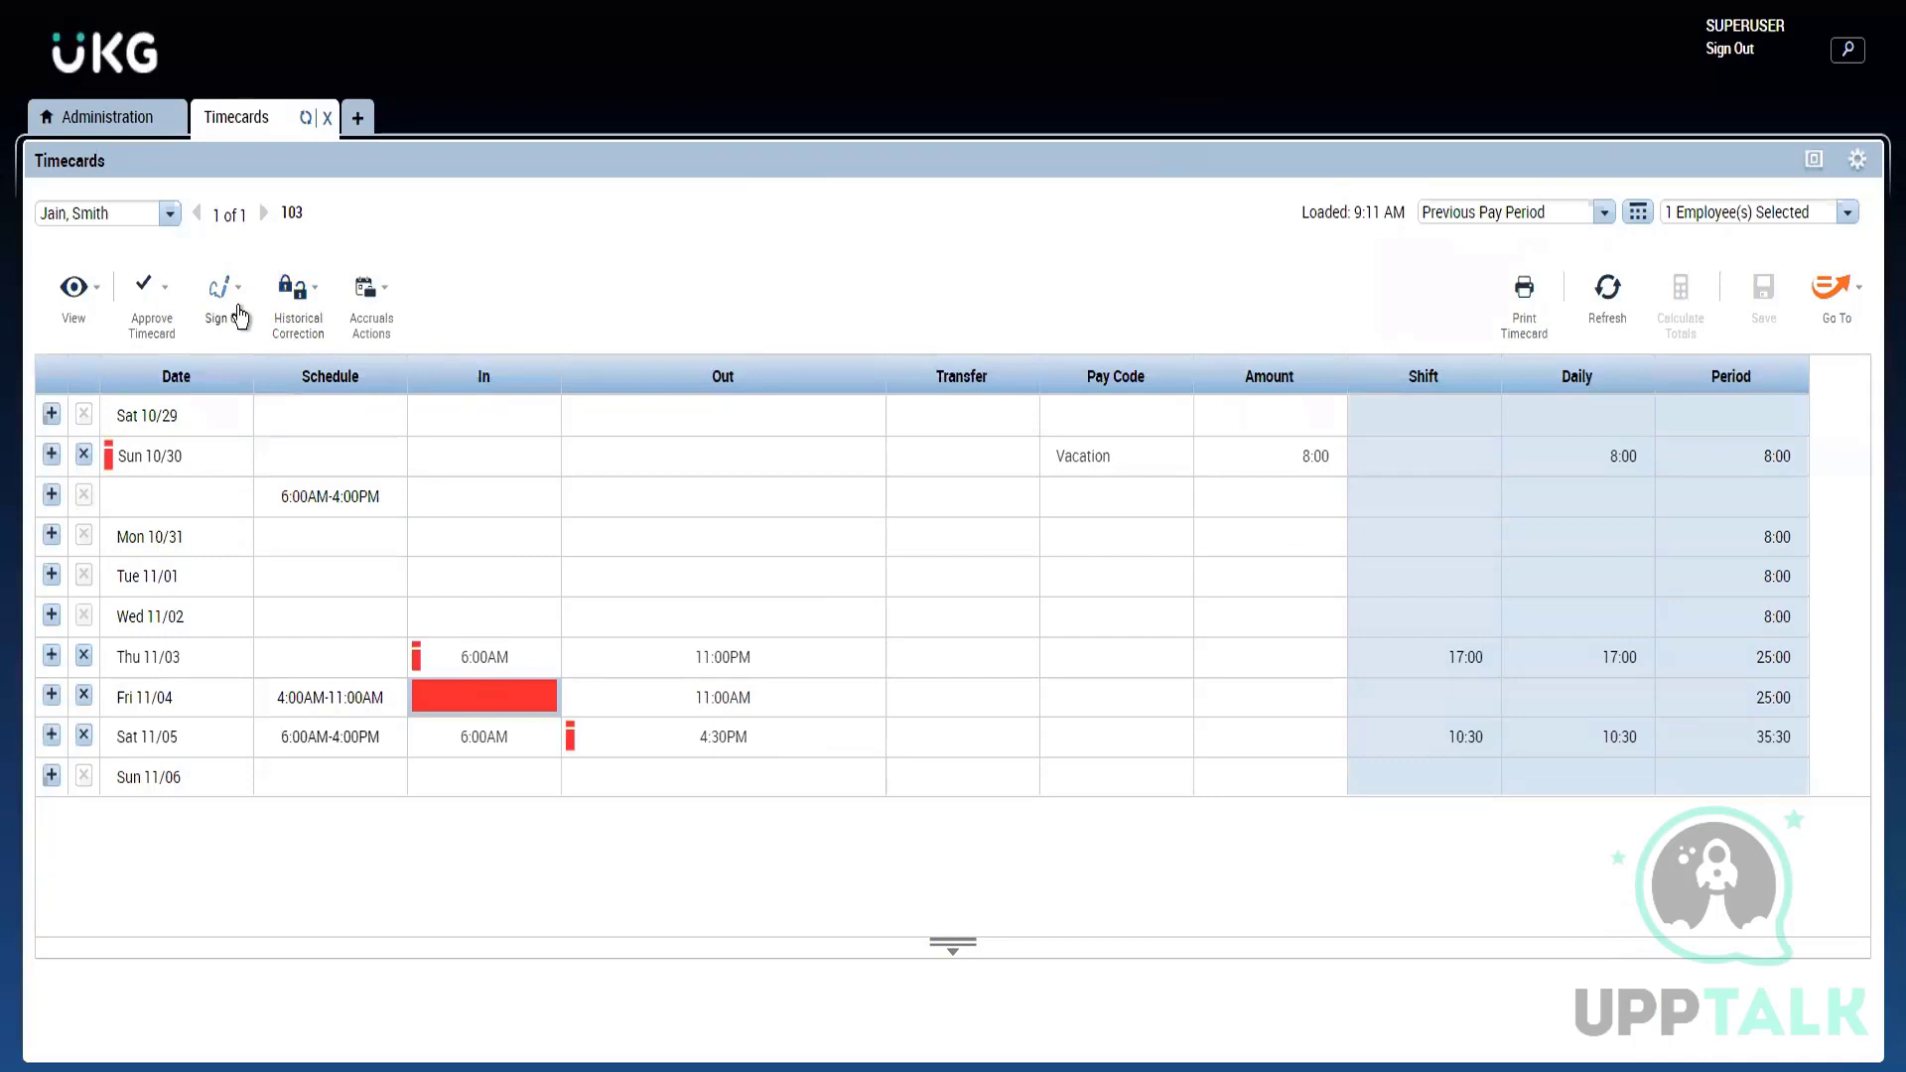
click(240, 316)
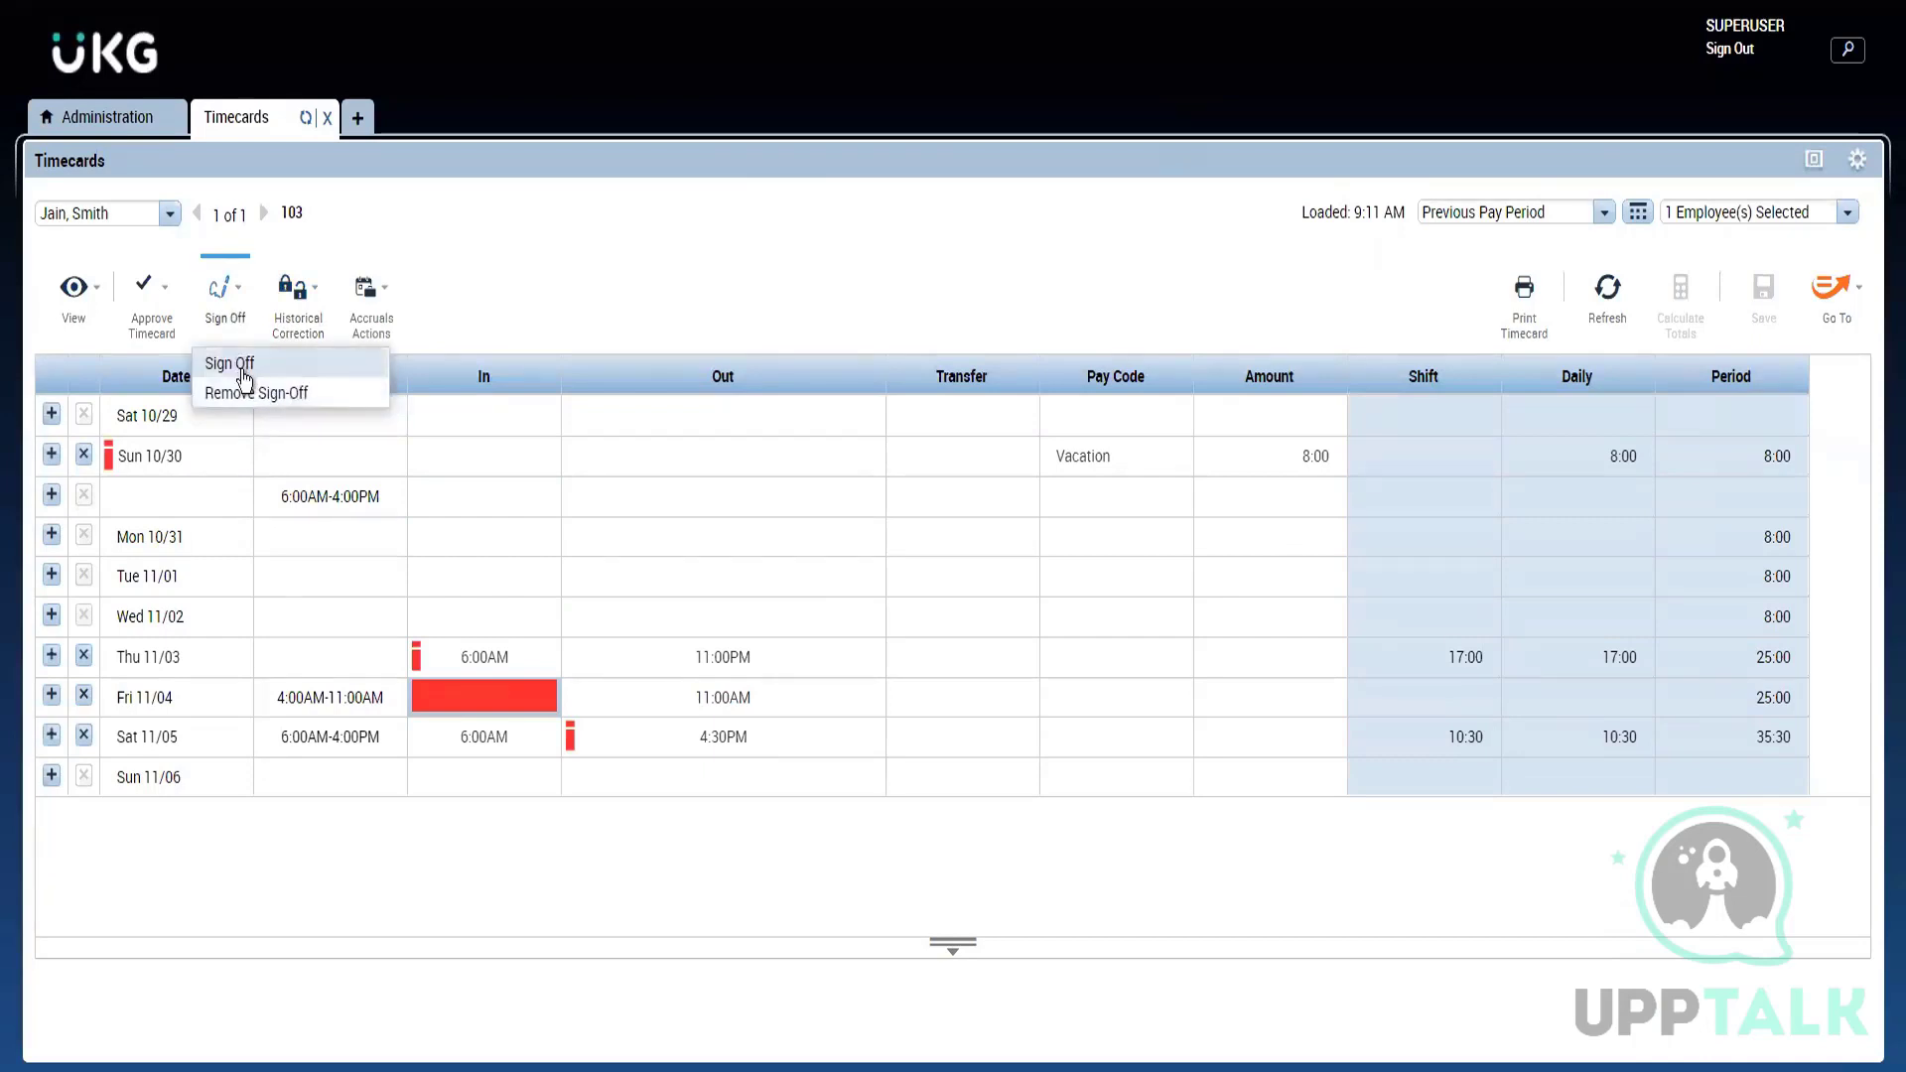
click(237, 364)
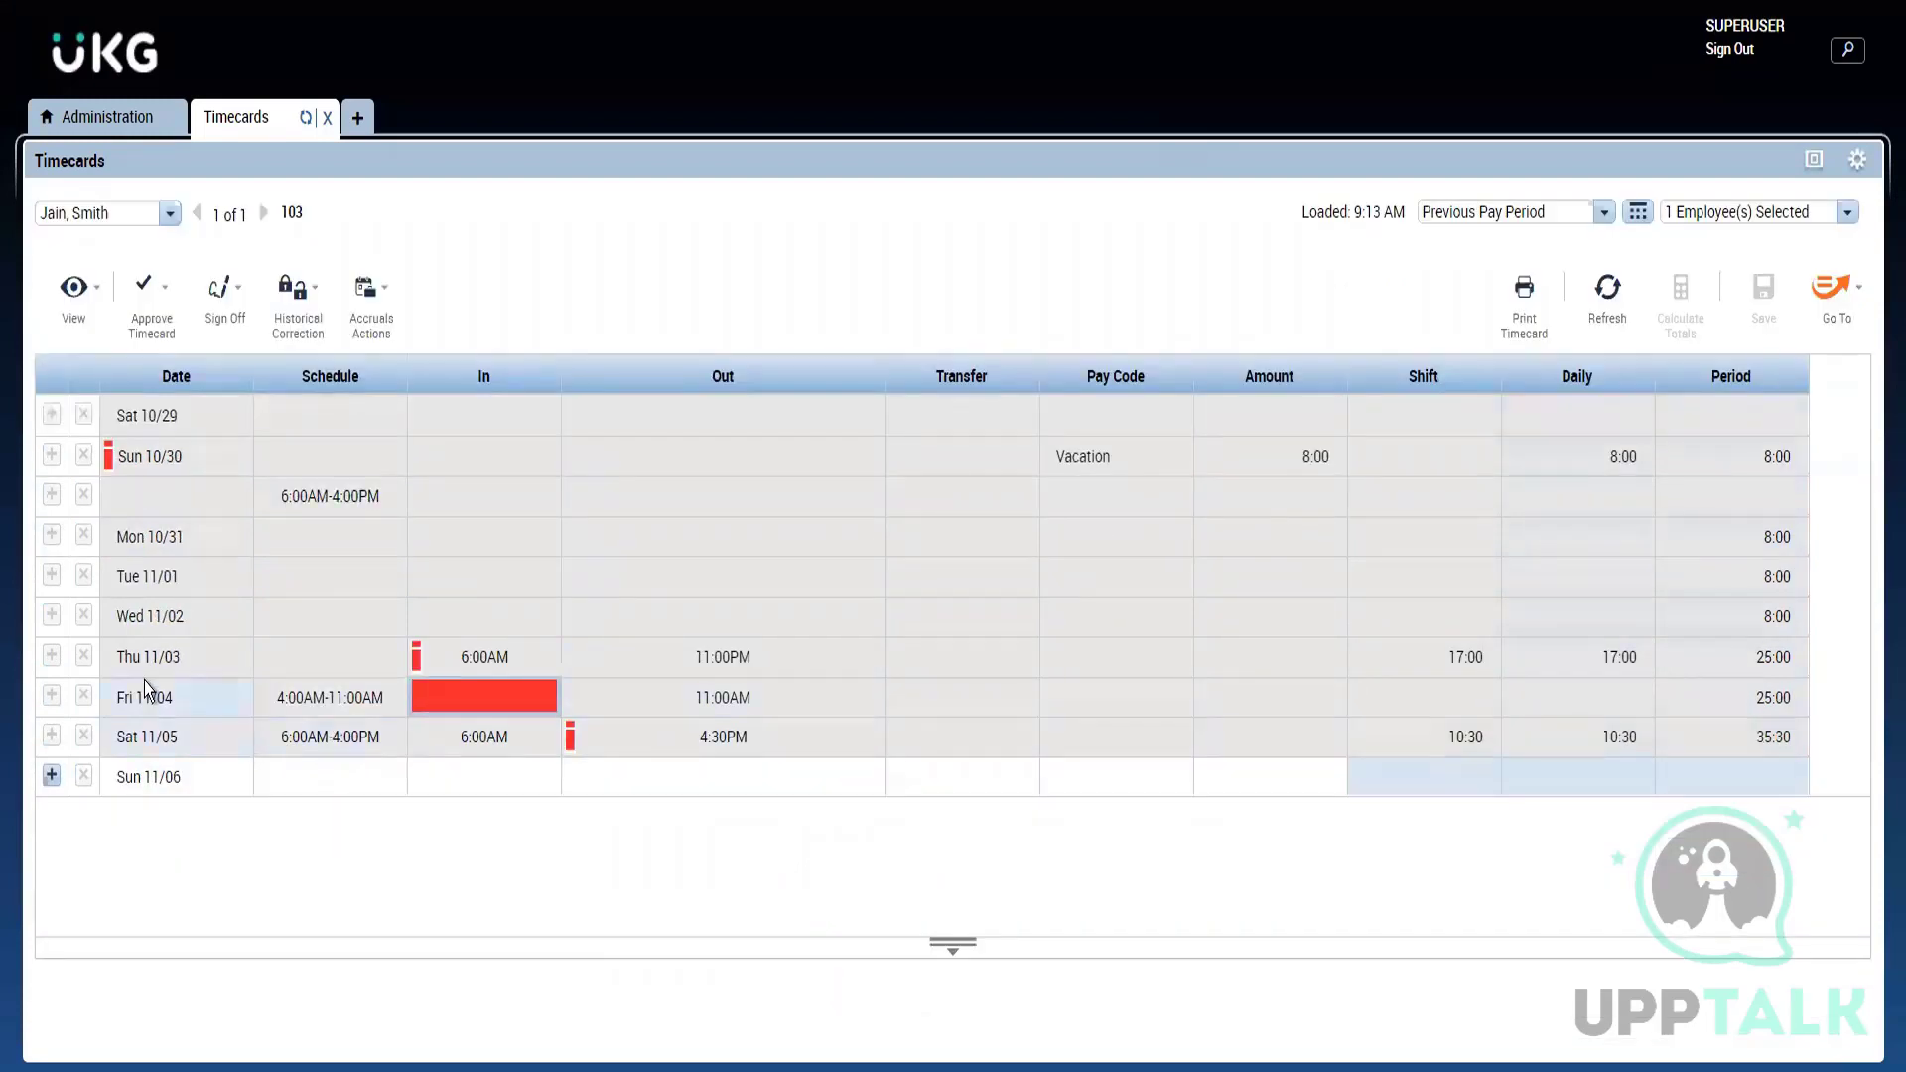
Step: Select the Sun 10/30 date and switch the timecard to Current Pay Period
click(171, 455)
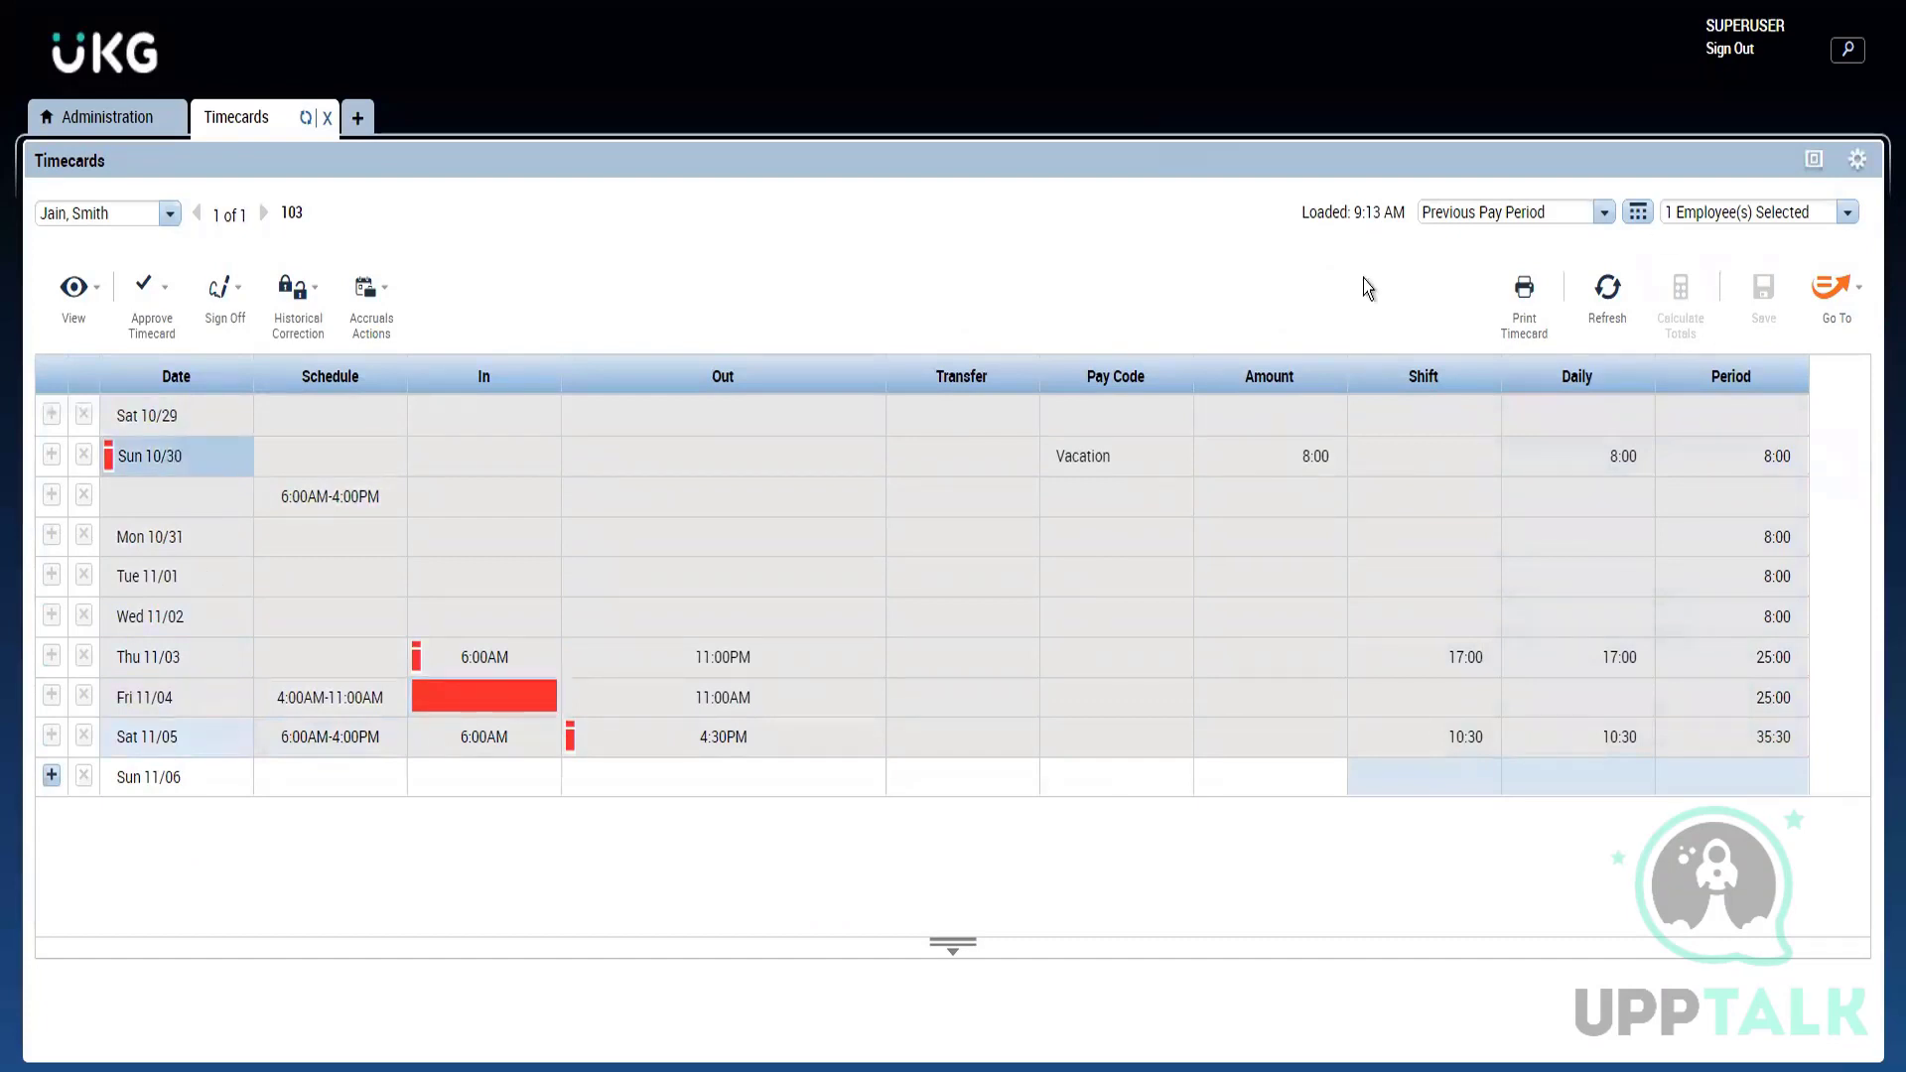
click(1598, 214)
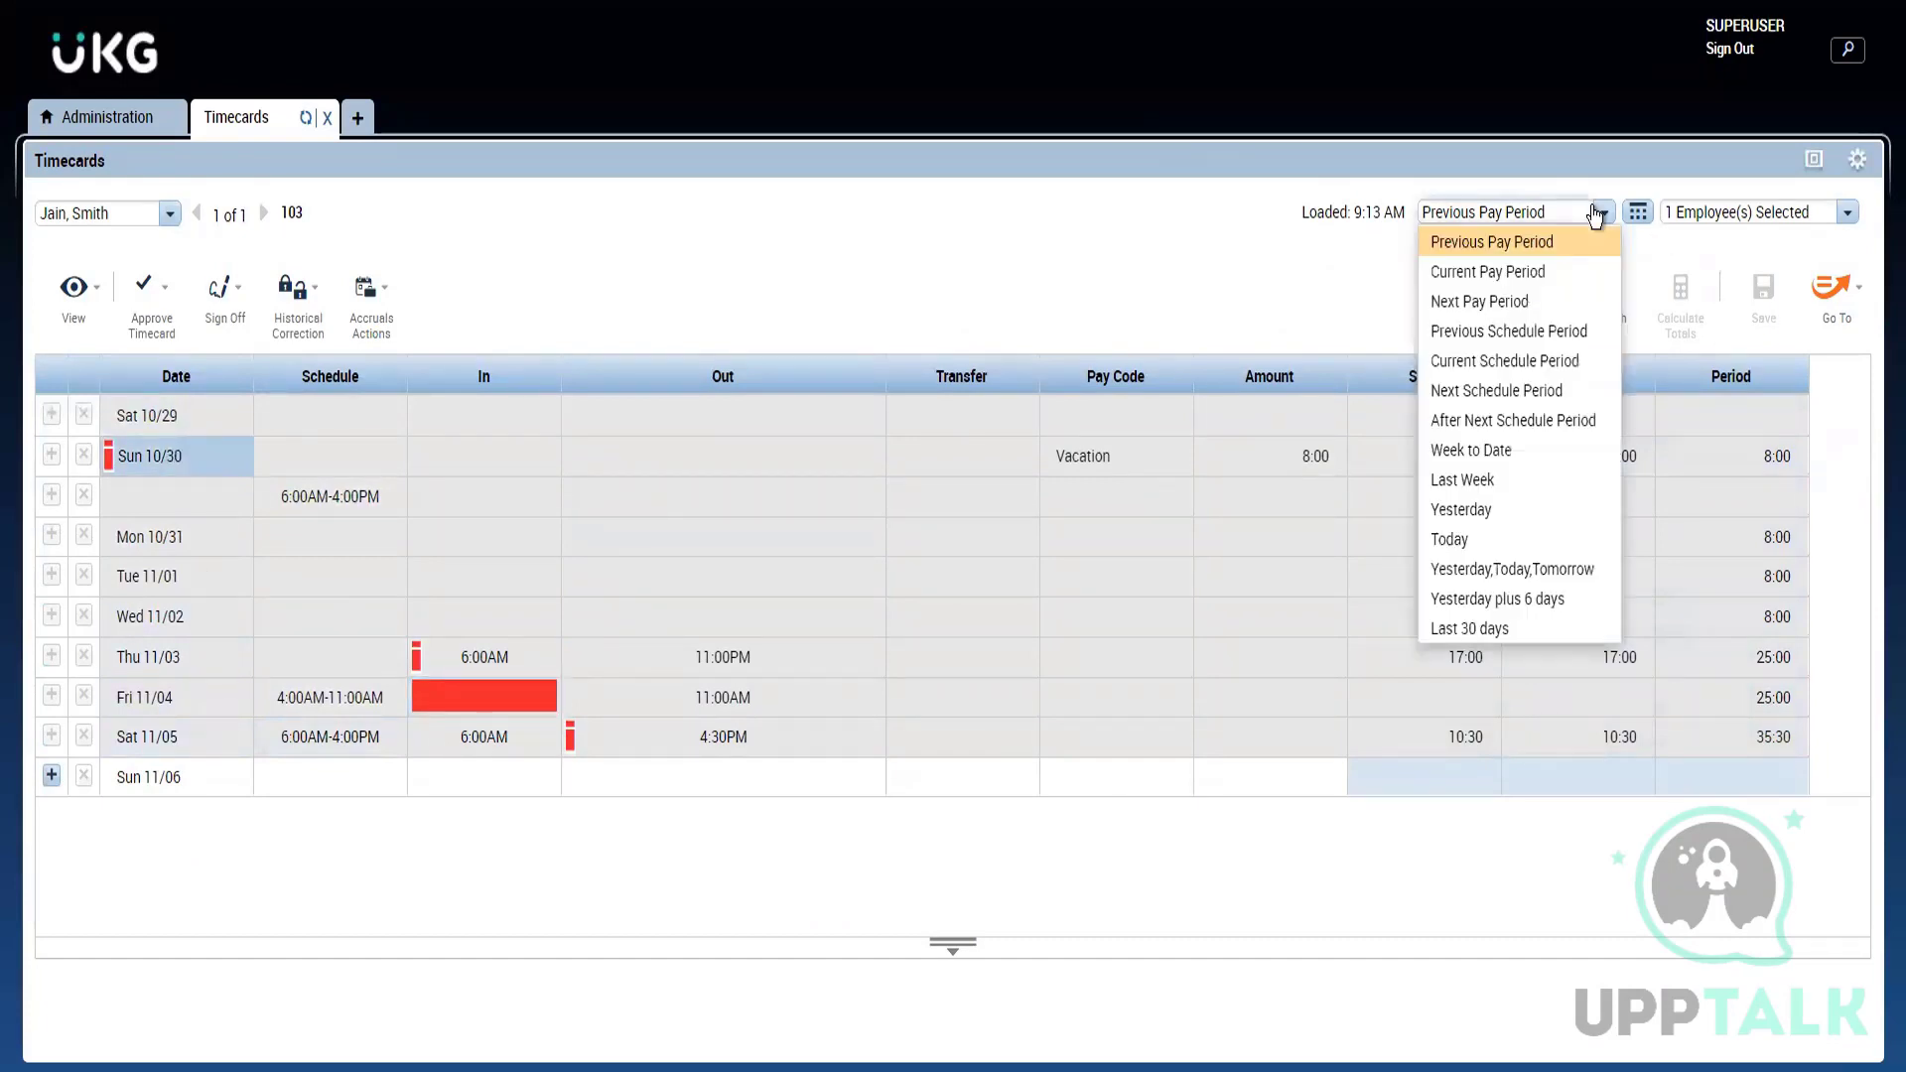
click(1461, 274)
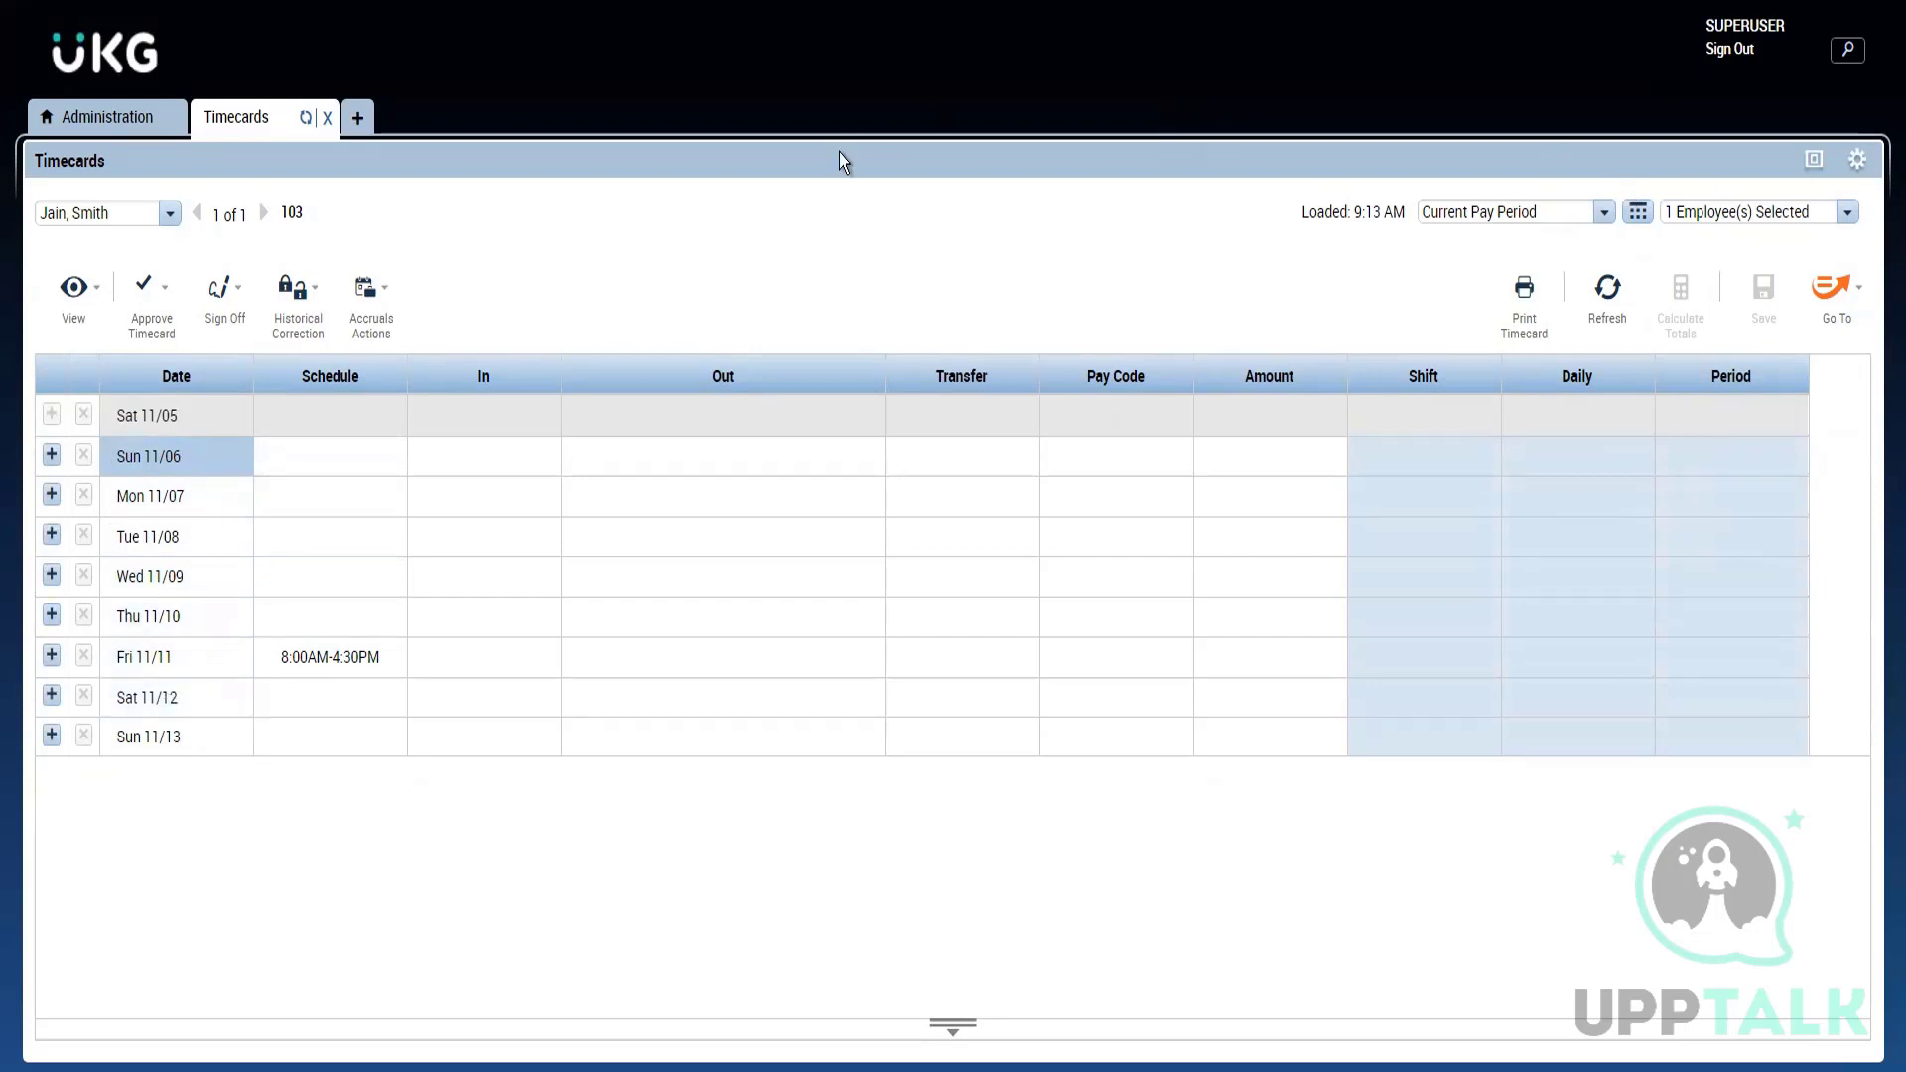
Step: Examine the Split Day of Week options and the time fields of the Work Week Divide form, and return to the timecard
click(85, 120)
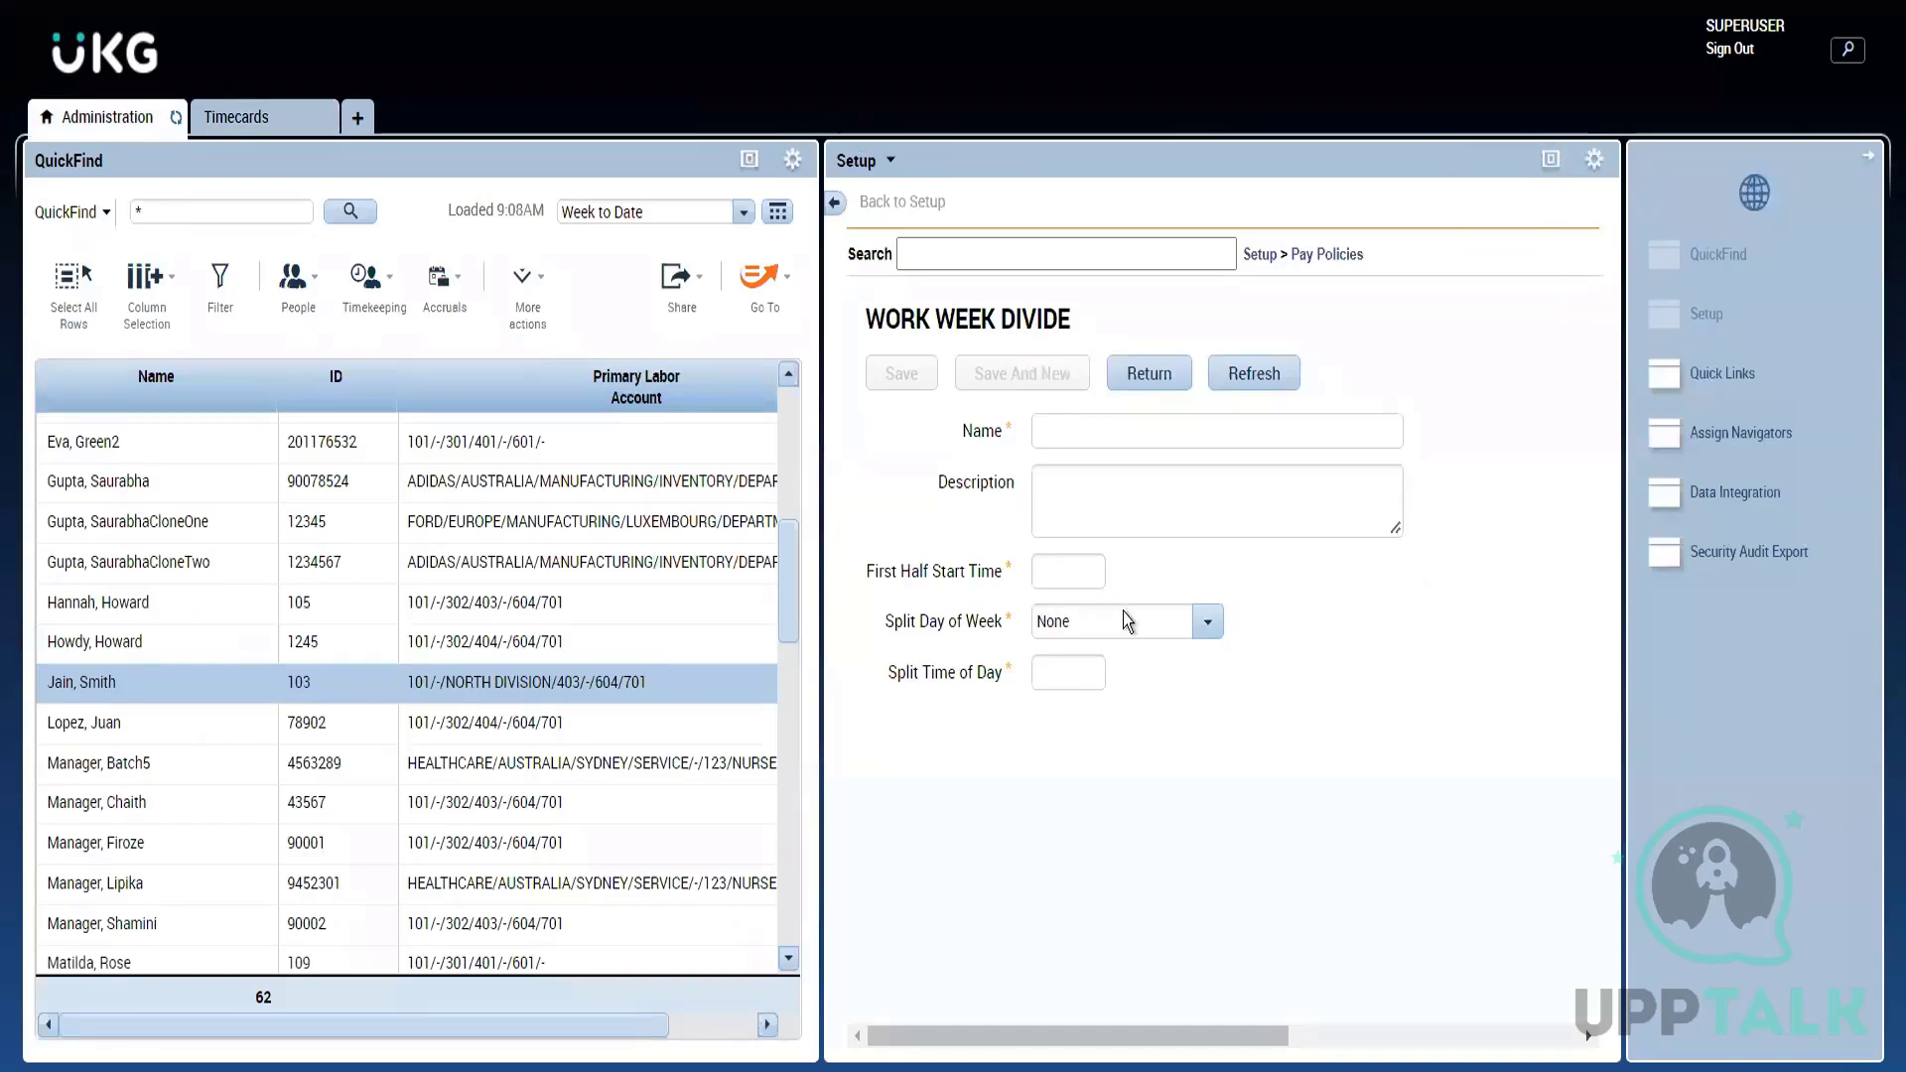
click(1209, 625)
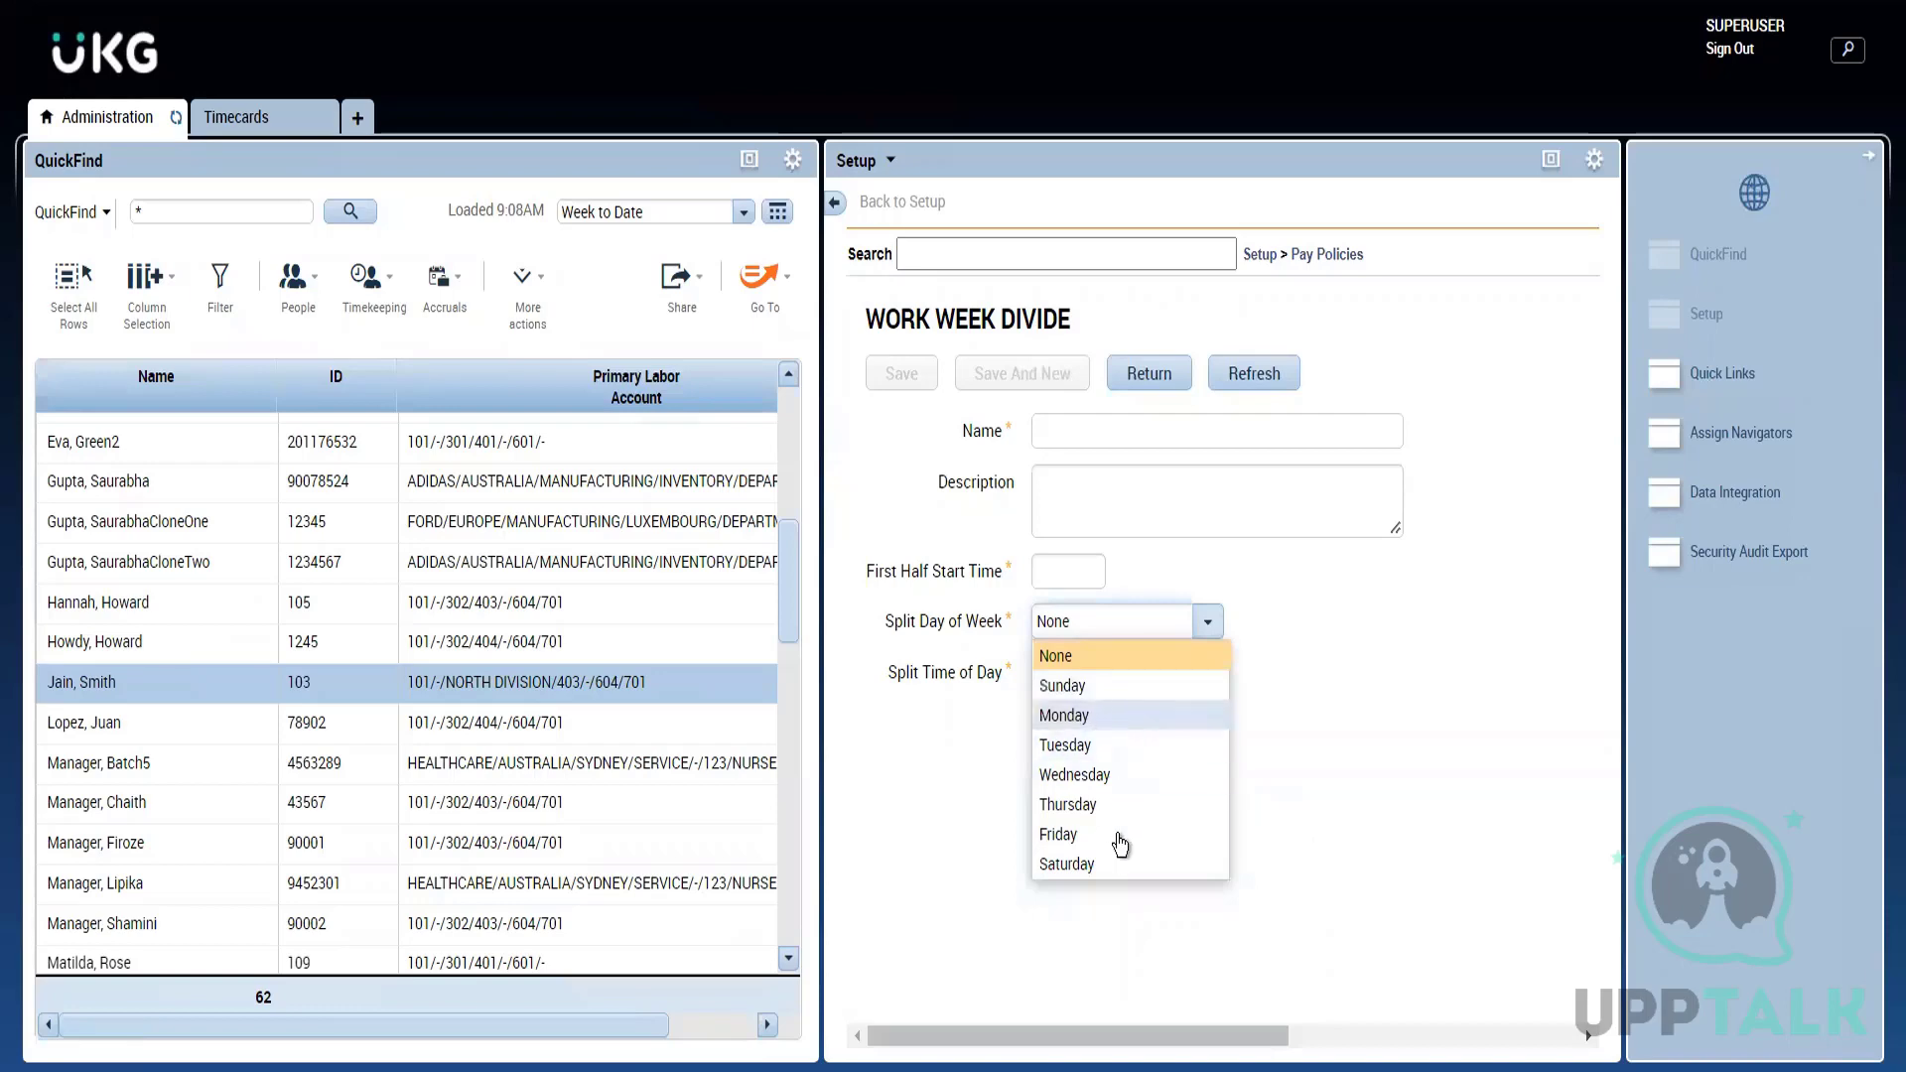
click(1328, 679)
click(1082, 562)
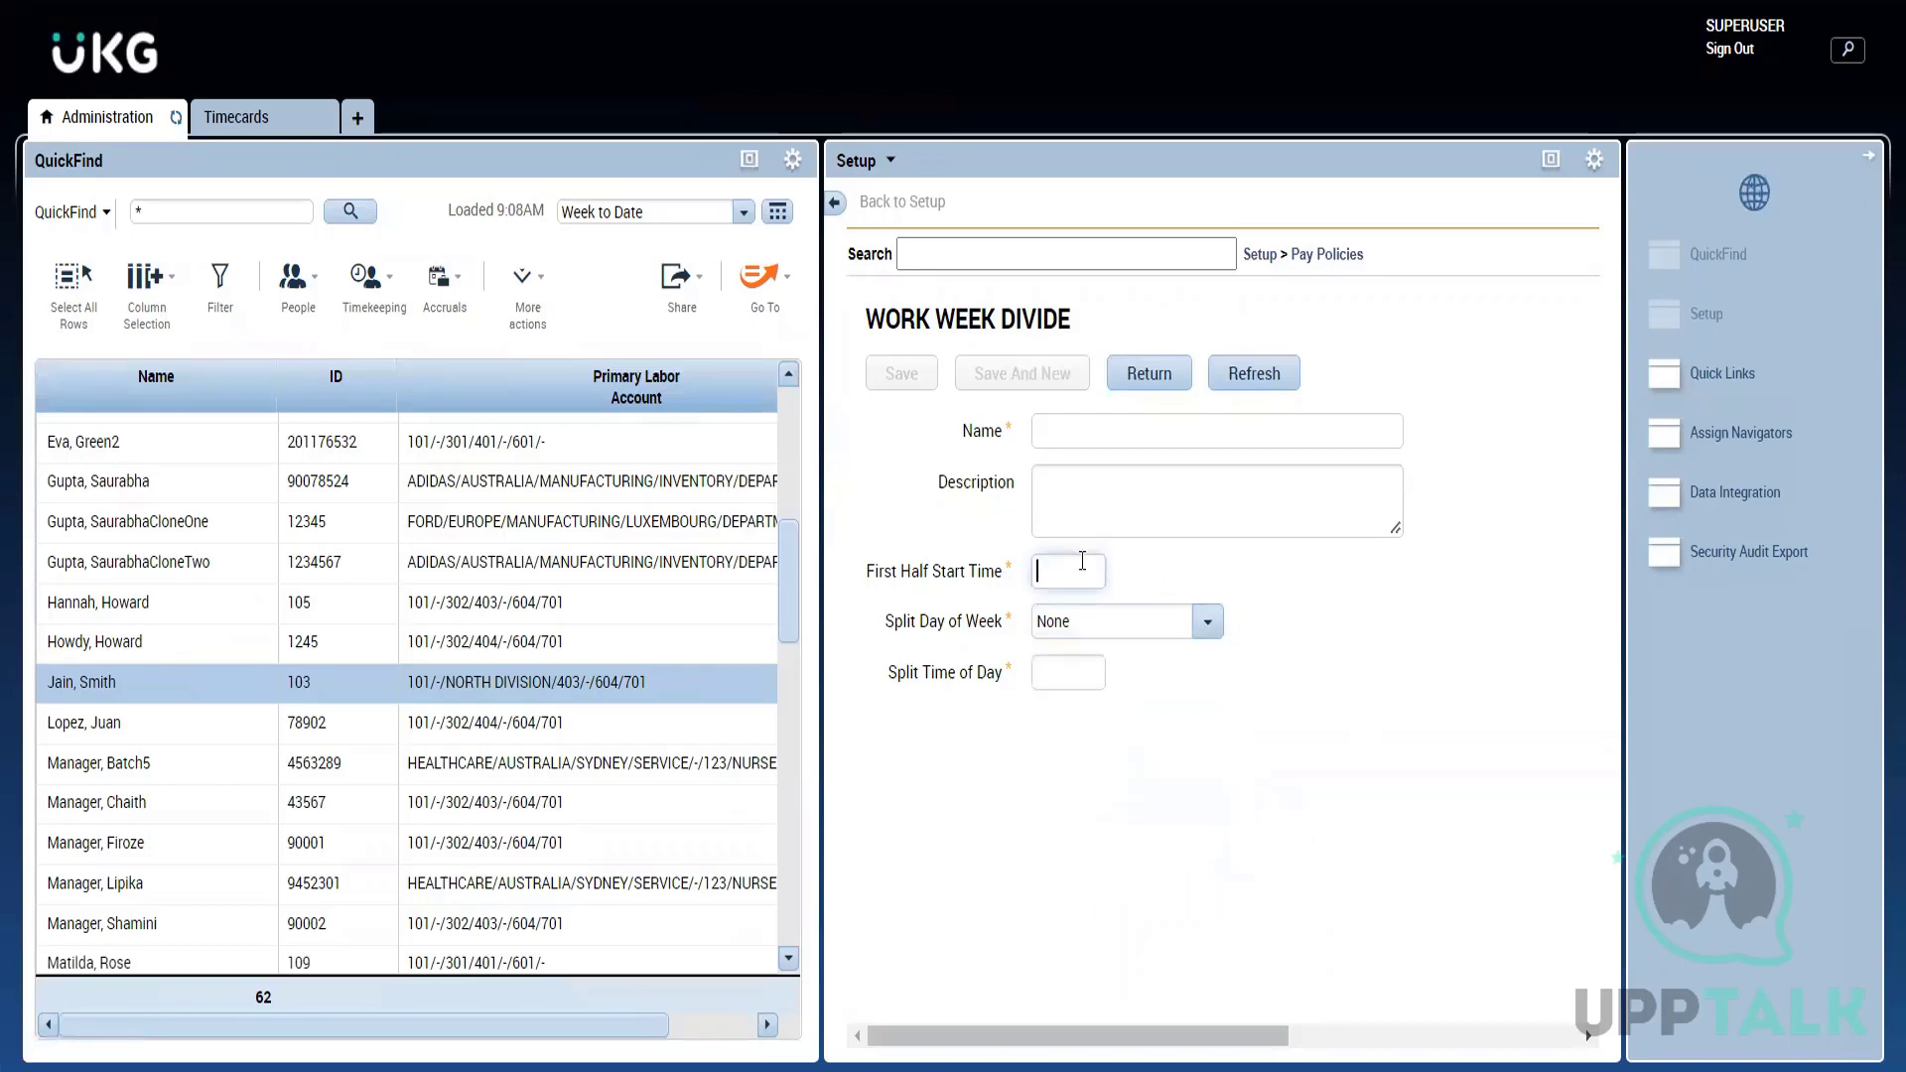
click(1038, 658)
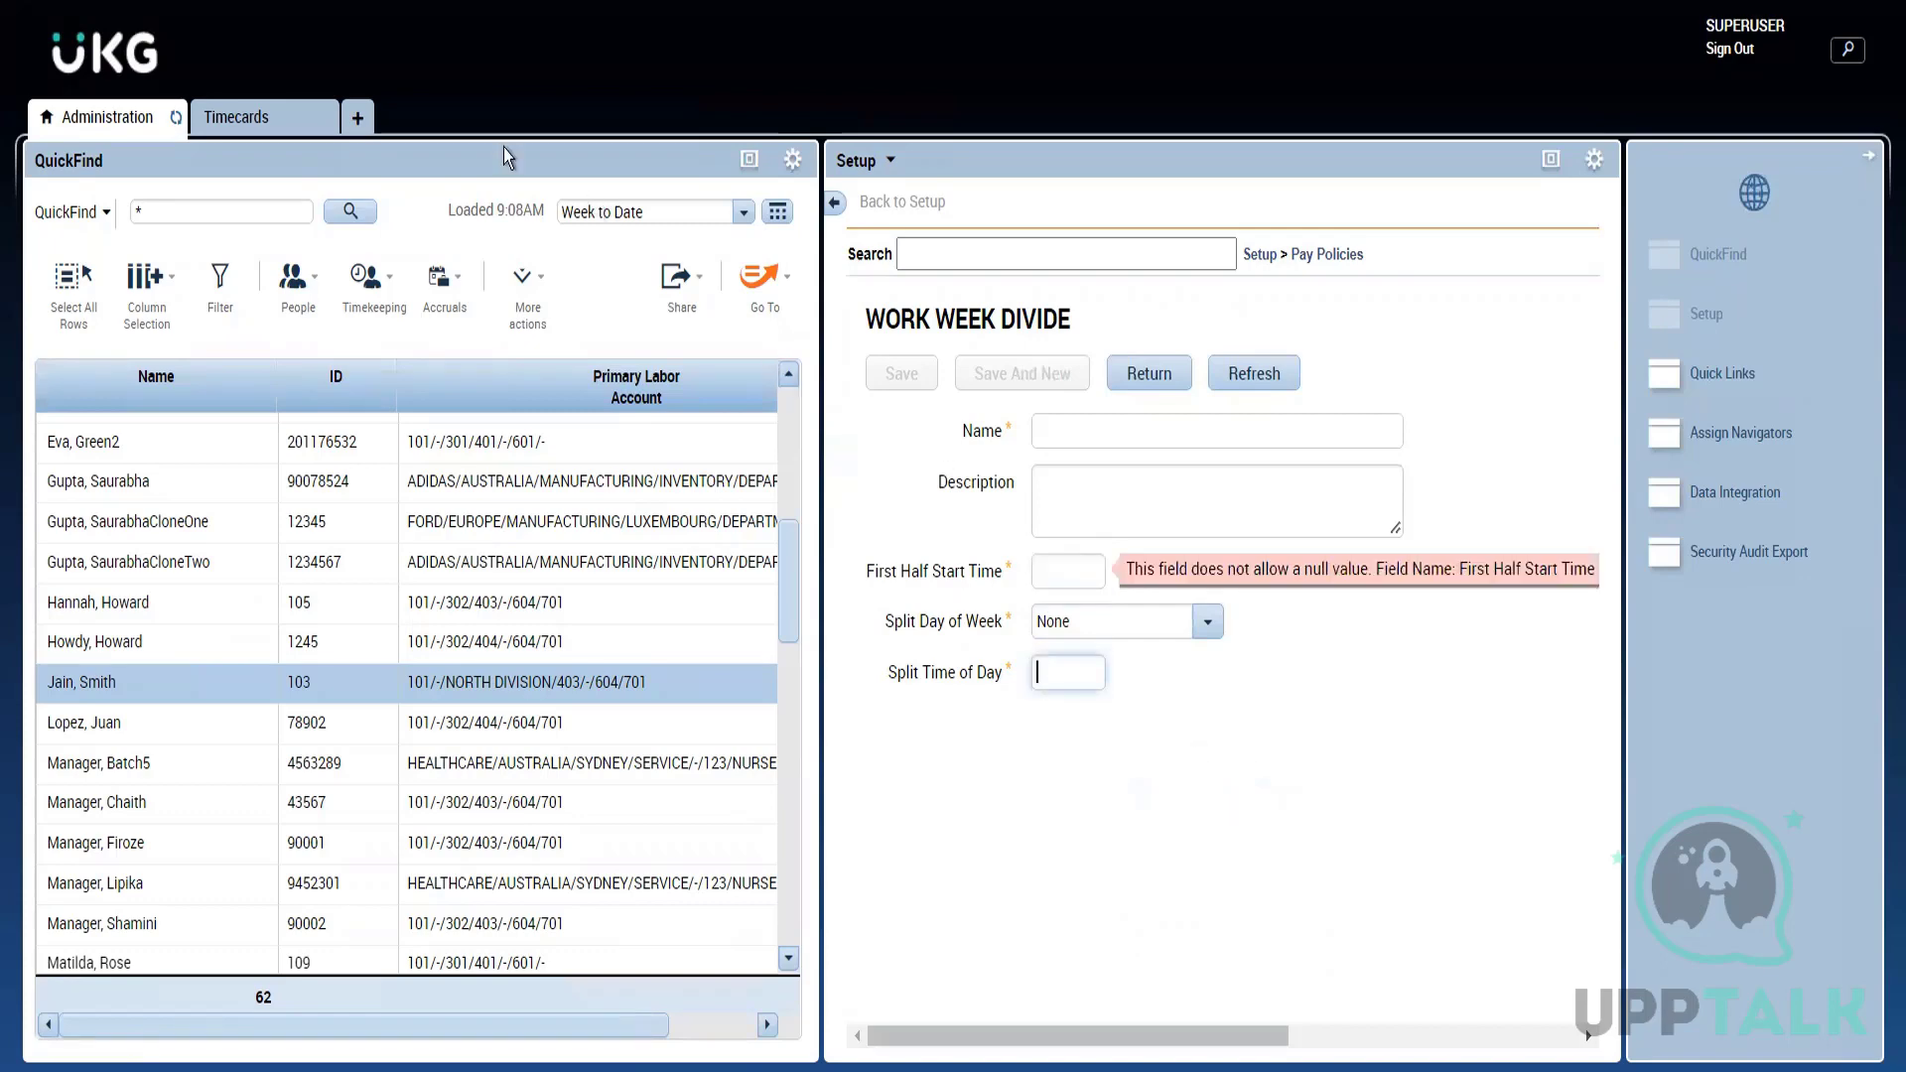
click(275, 116)
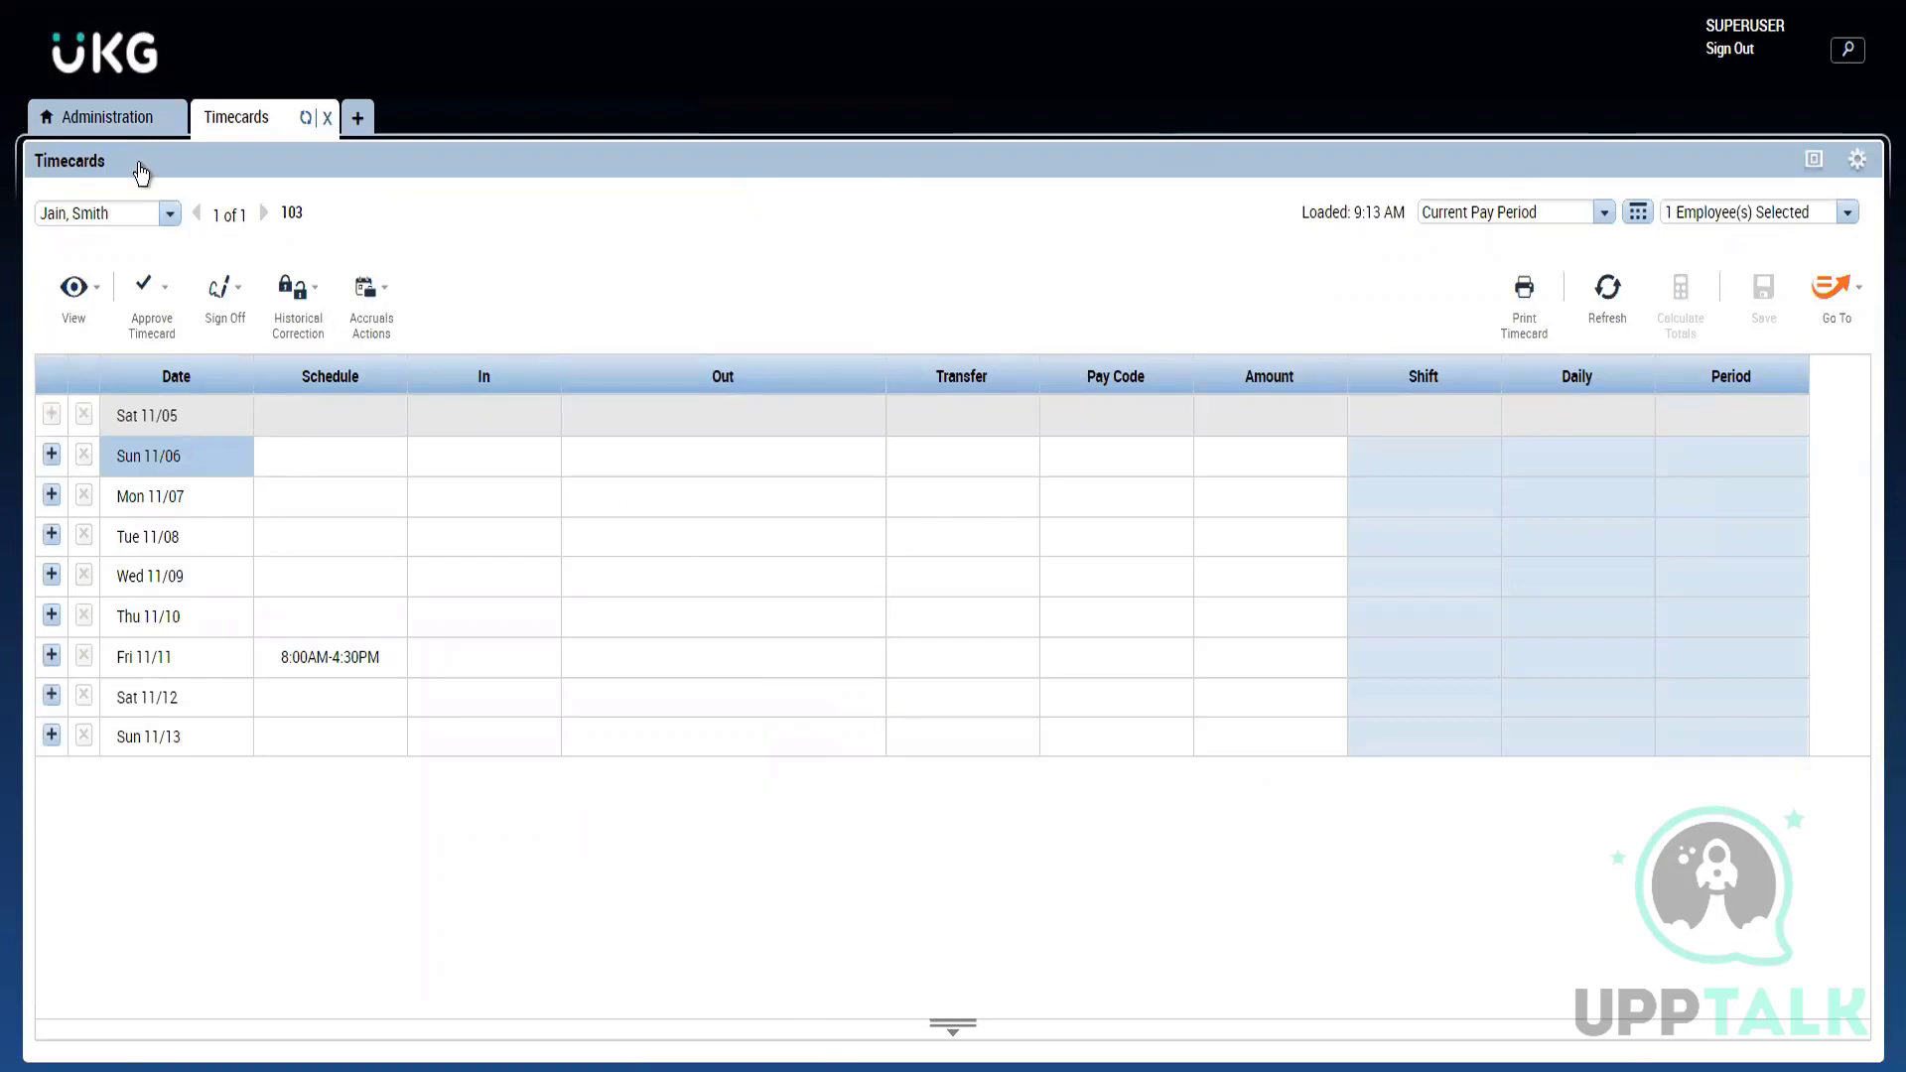
Step: Leave the Work Week Divide form in the maximized Setup pane and open Processing Order from the Pay Policies
click(104, 117)
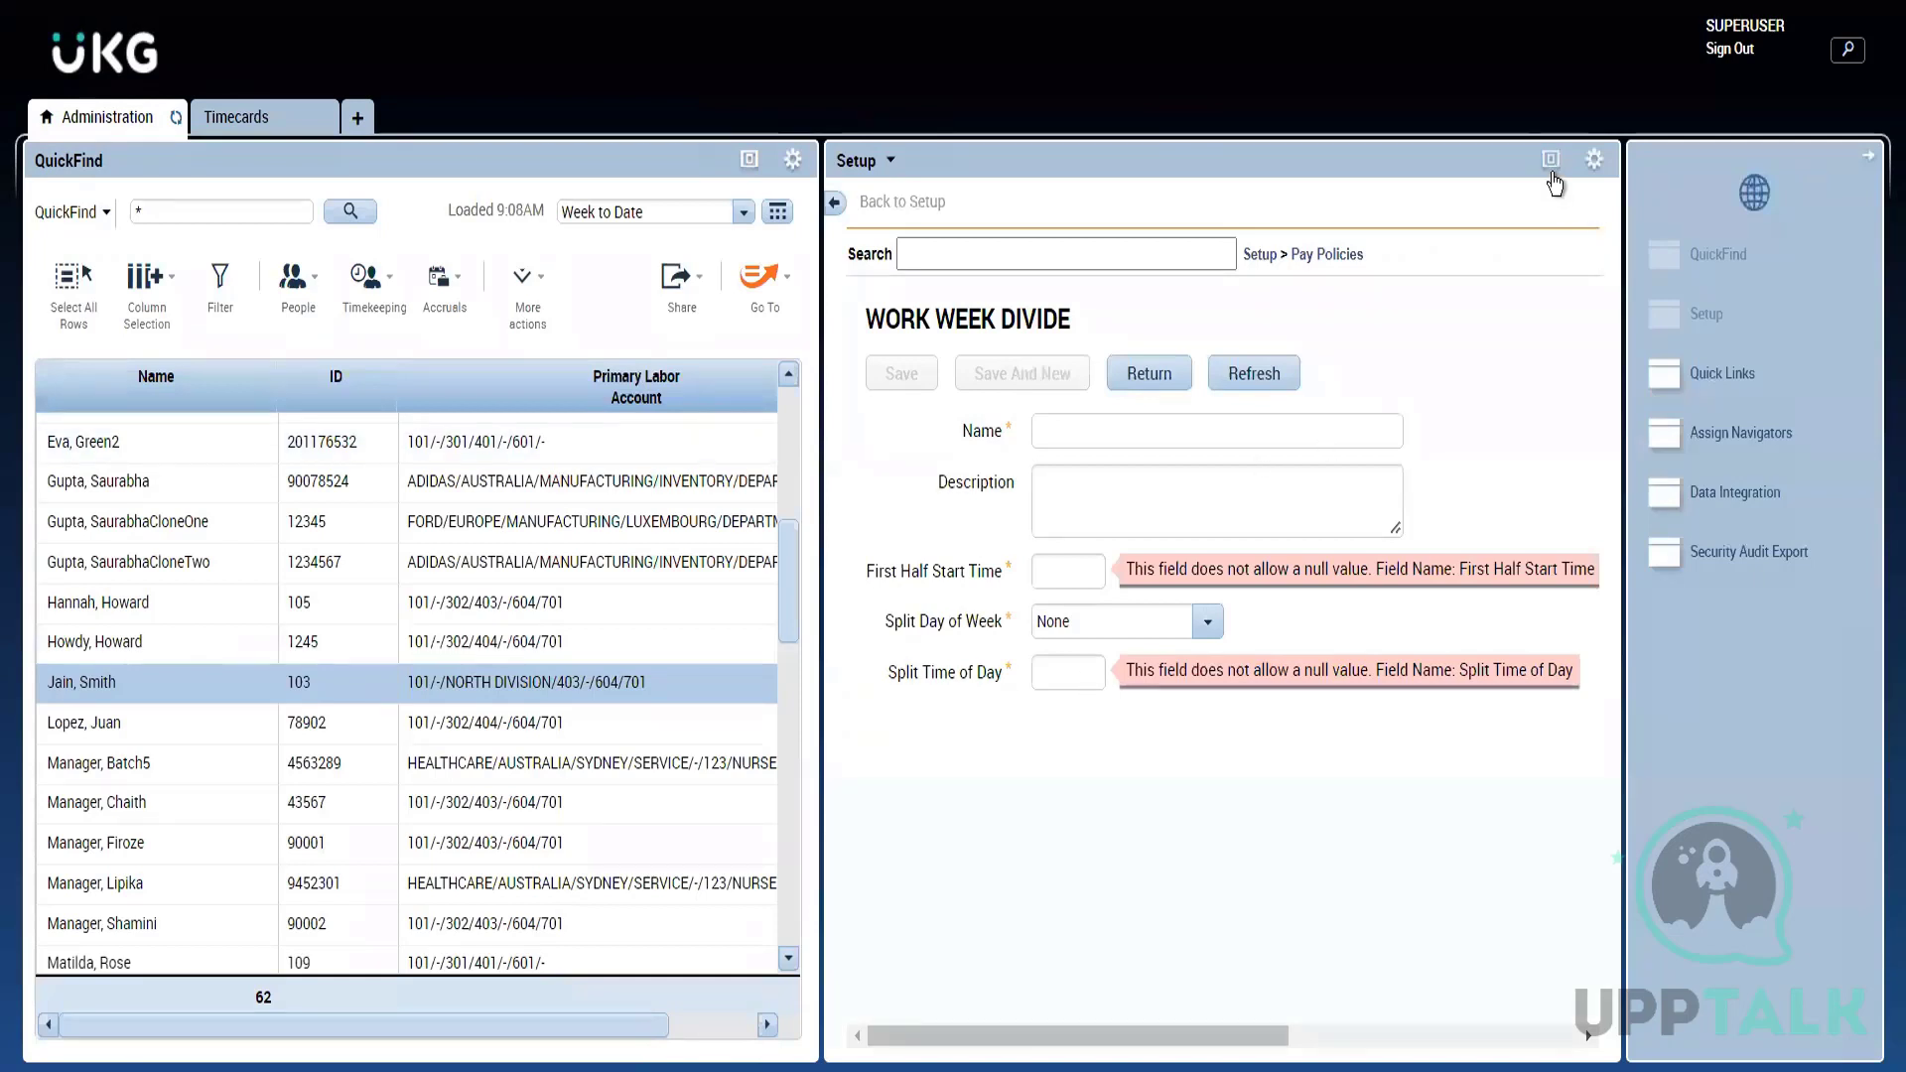
click(1553, 175)
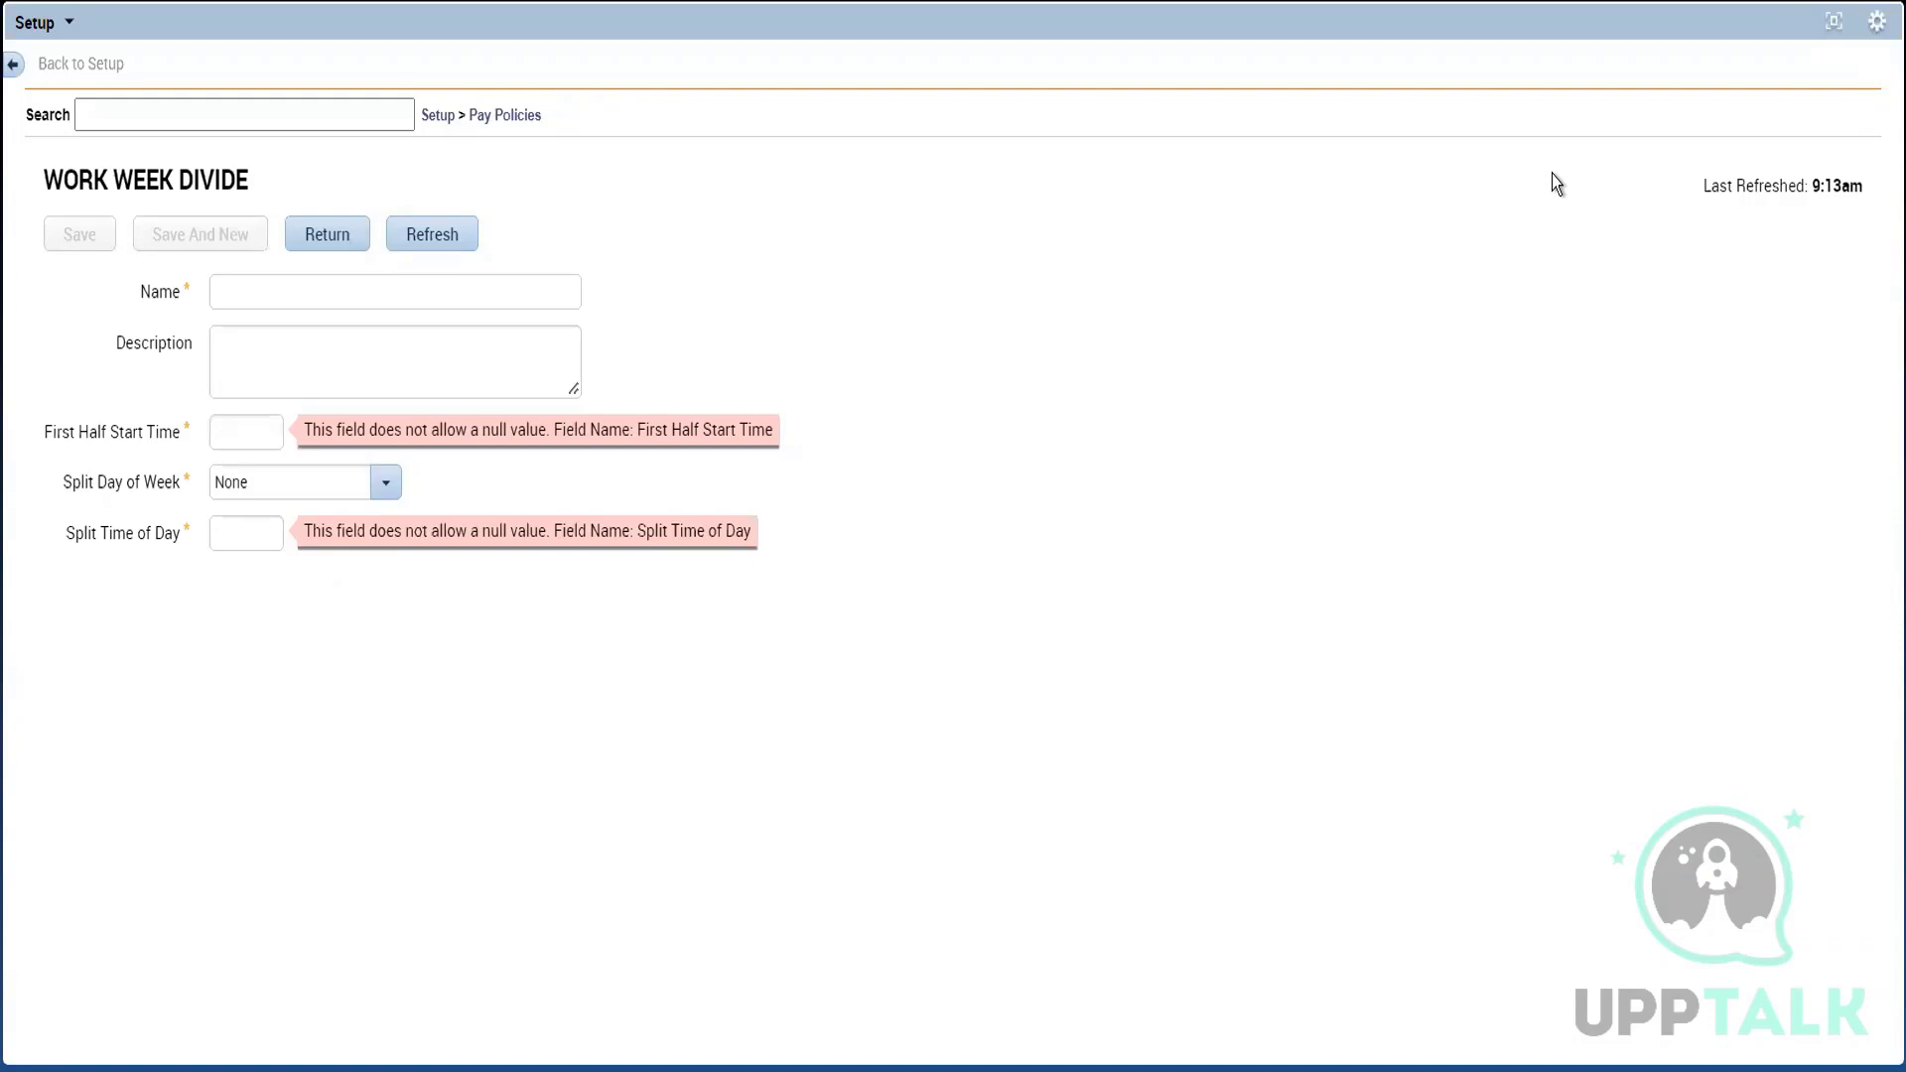
click(320, 249)
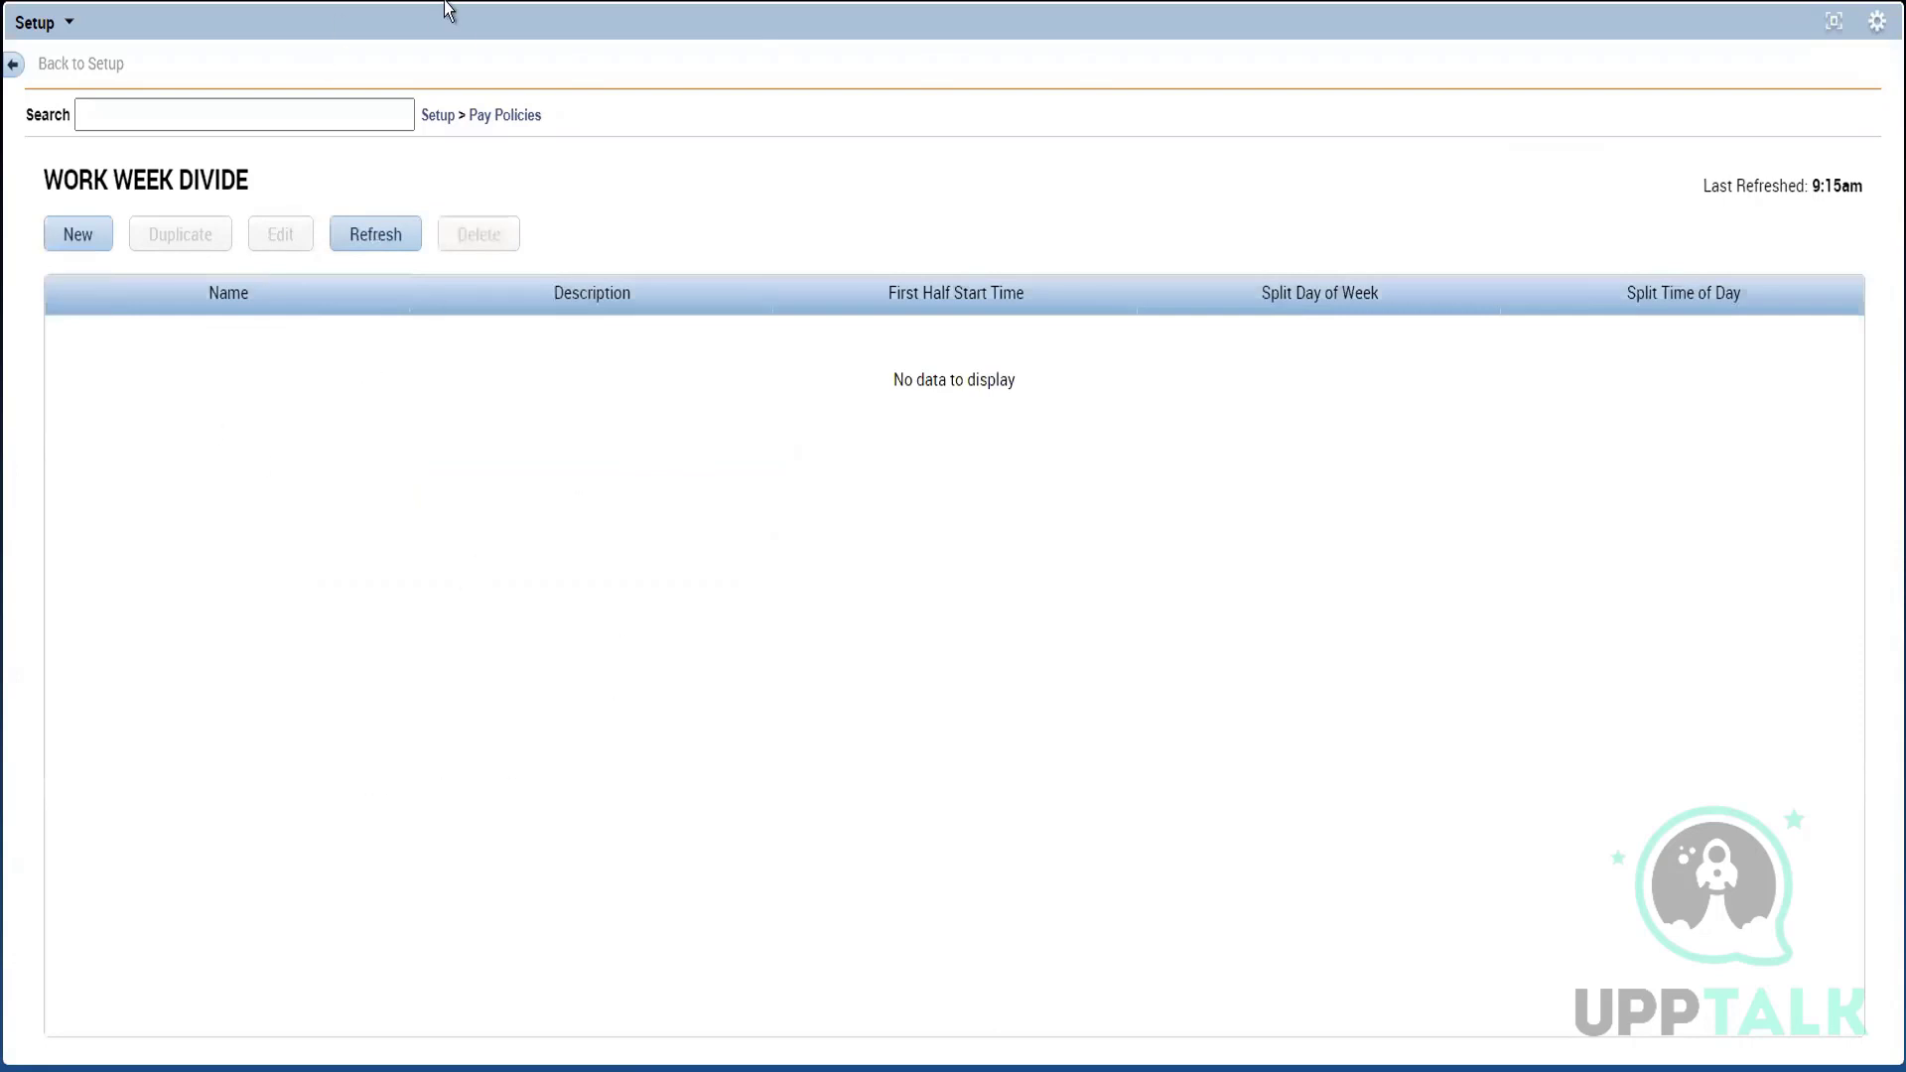
click(506, 116)
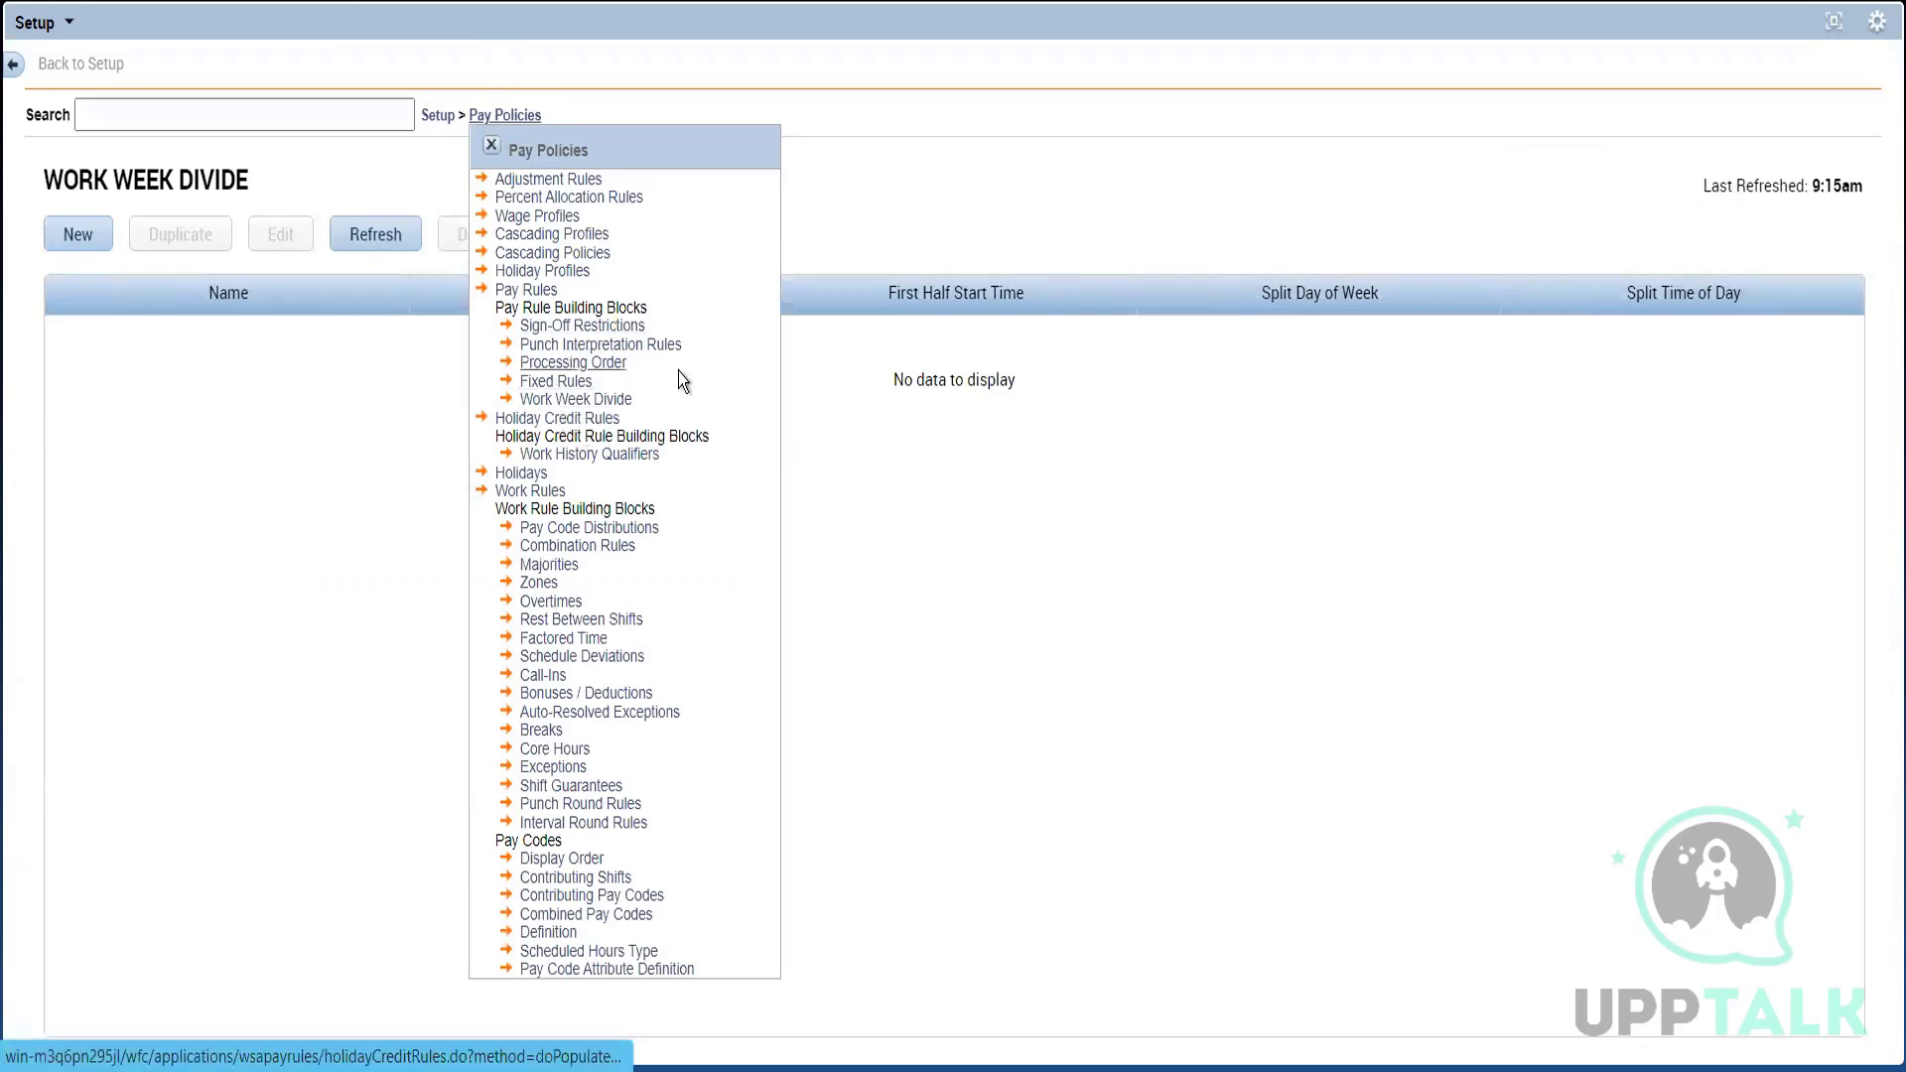
click(609, 367)
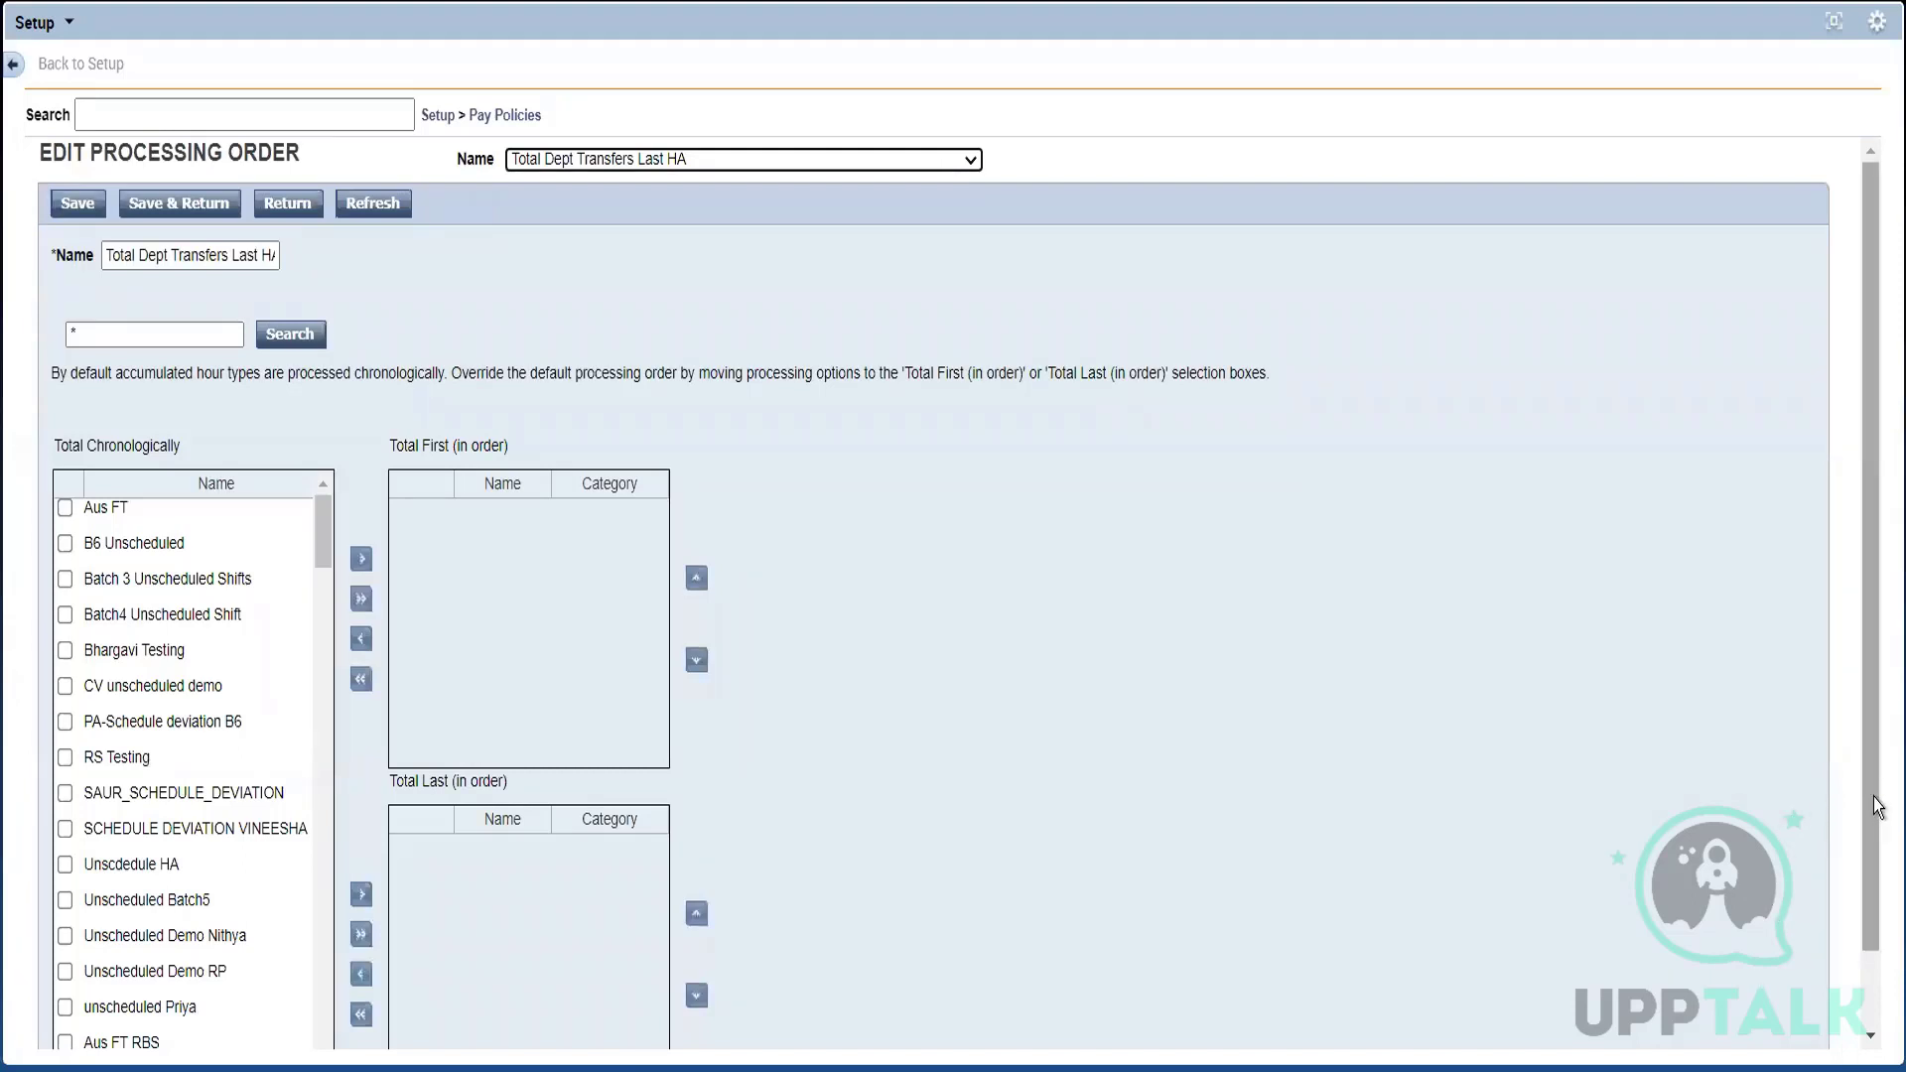
Step: Examine the names and categories in the Total Chronologically list of the Total Dept Transfers Last HA processing order
drag(1882, 812, 1881, 1003)
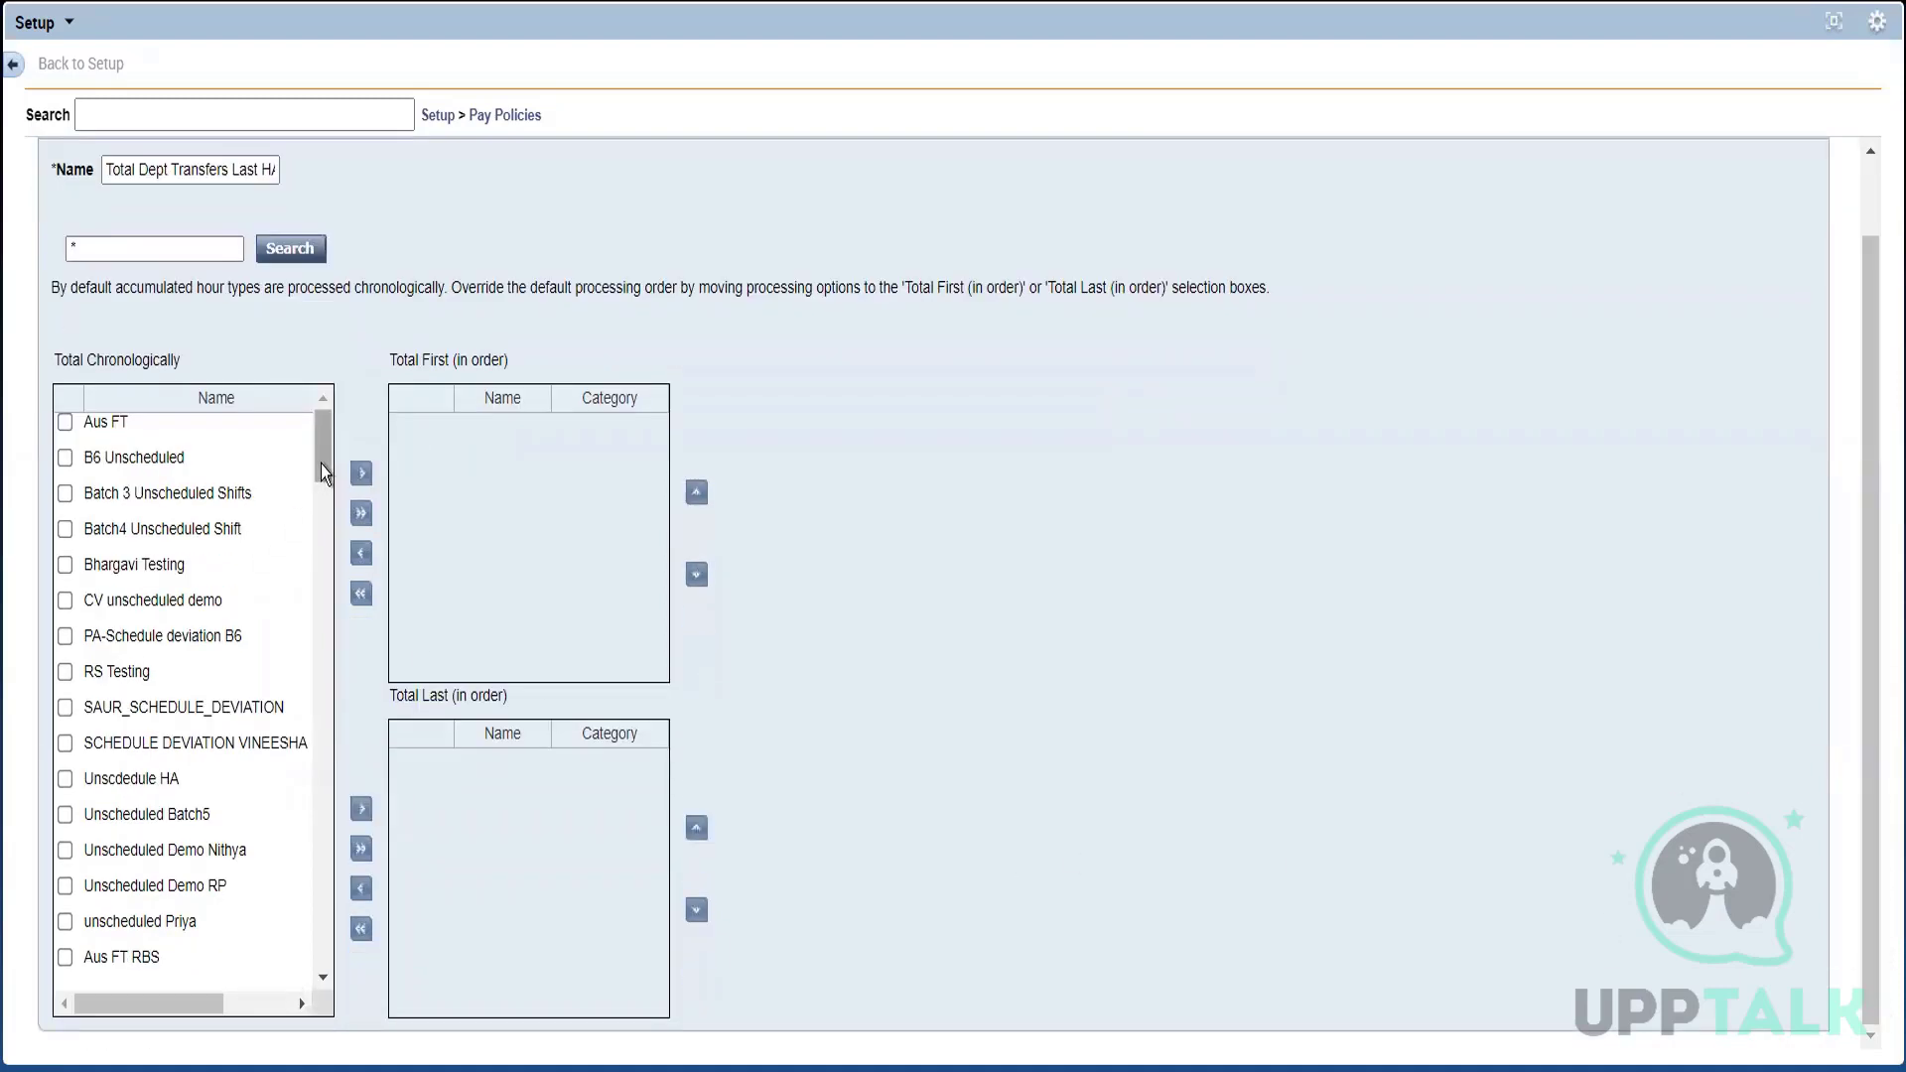
mouse_move(319, 462)
mouse_down()
mouse_move(324, 943)
mouse_move(329, 606)
mouse_move(355, 983)
mouse_move(385, 712)
mouse_move(379, 629)
mouse_move(332, 516)
mouse_move(338, 467)
mouse_up()
drag(149, 1004, 217, 1004)
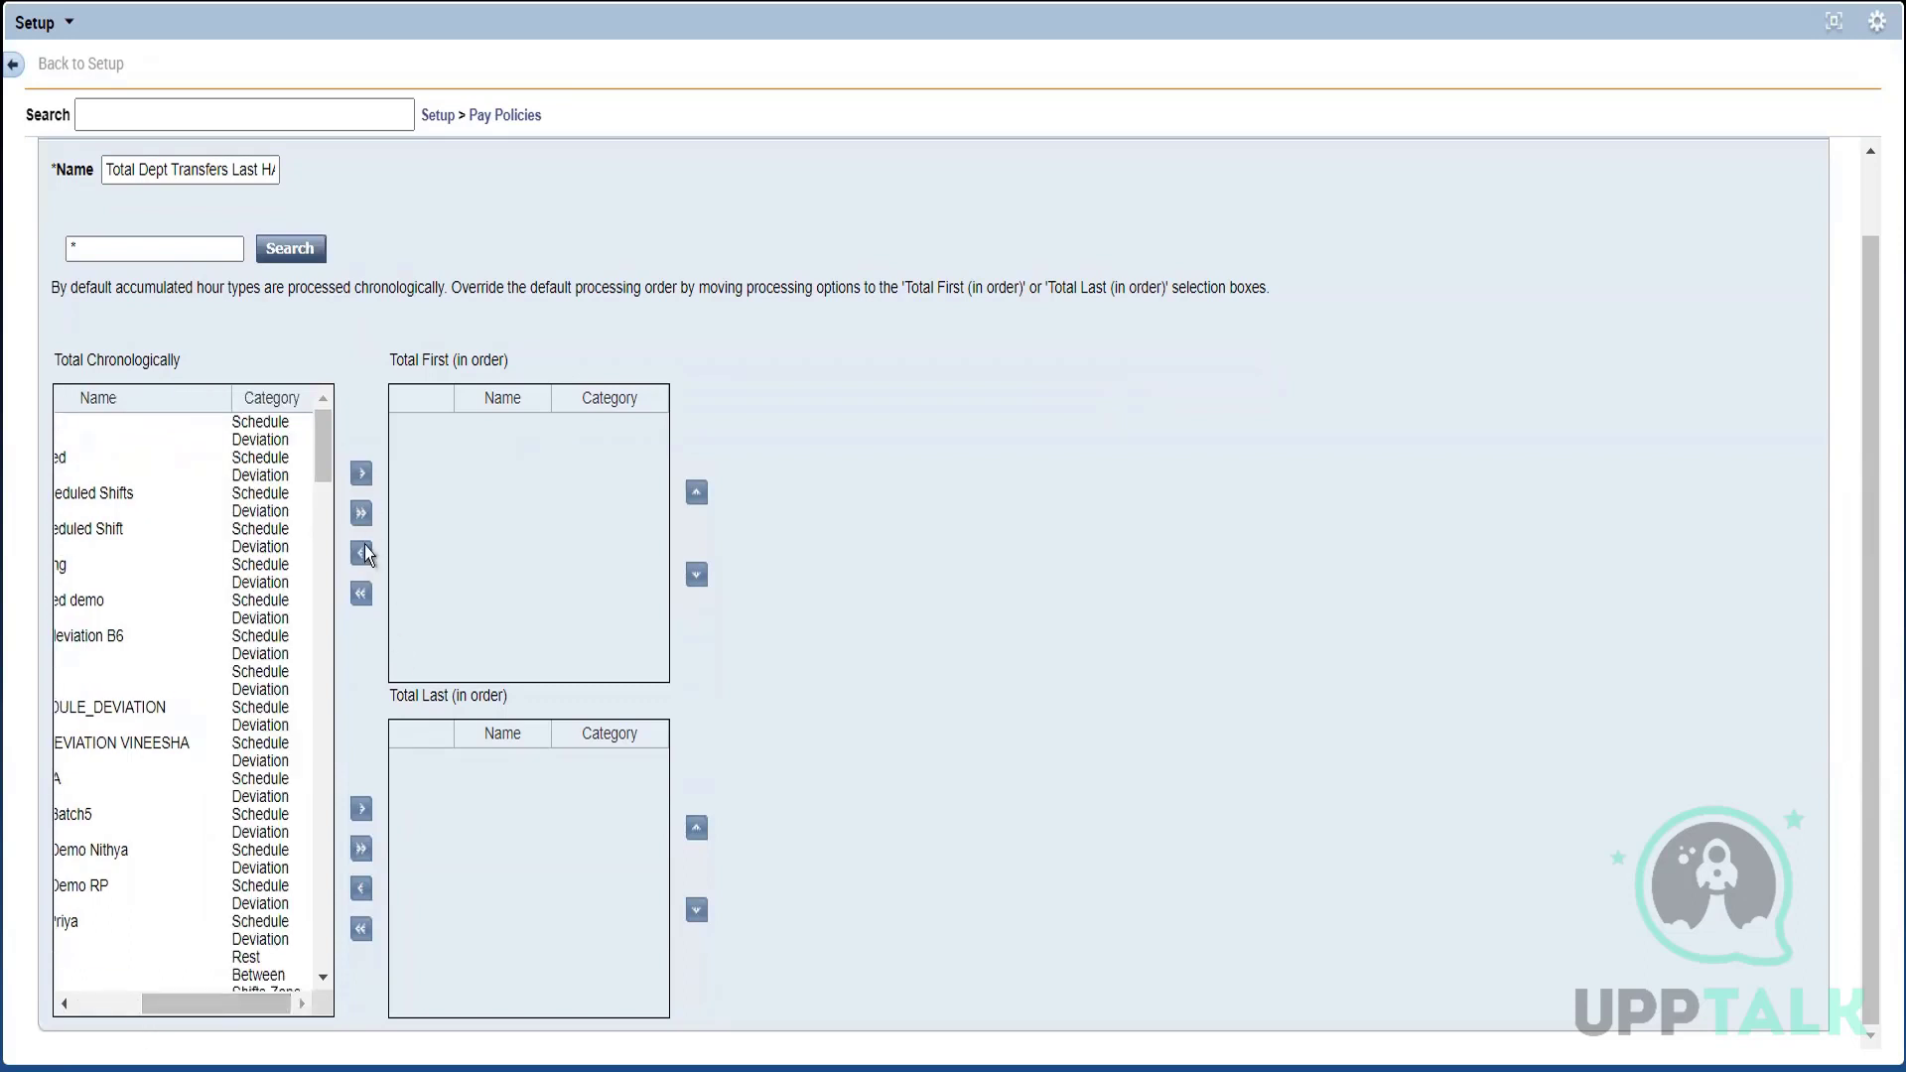
drag(320, 441, 374, 981)
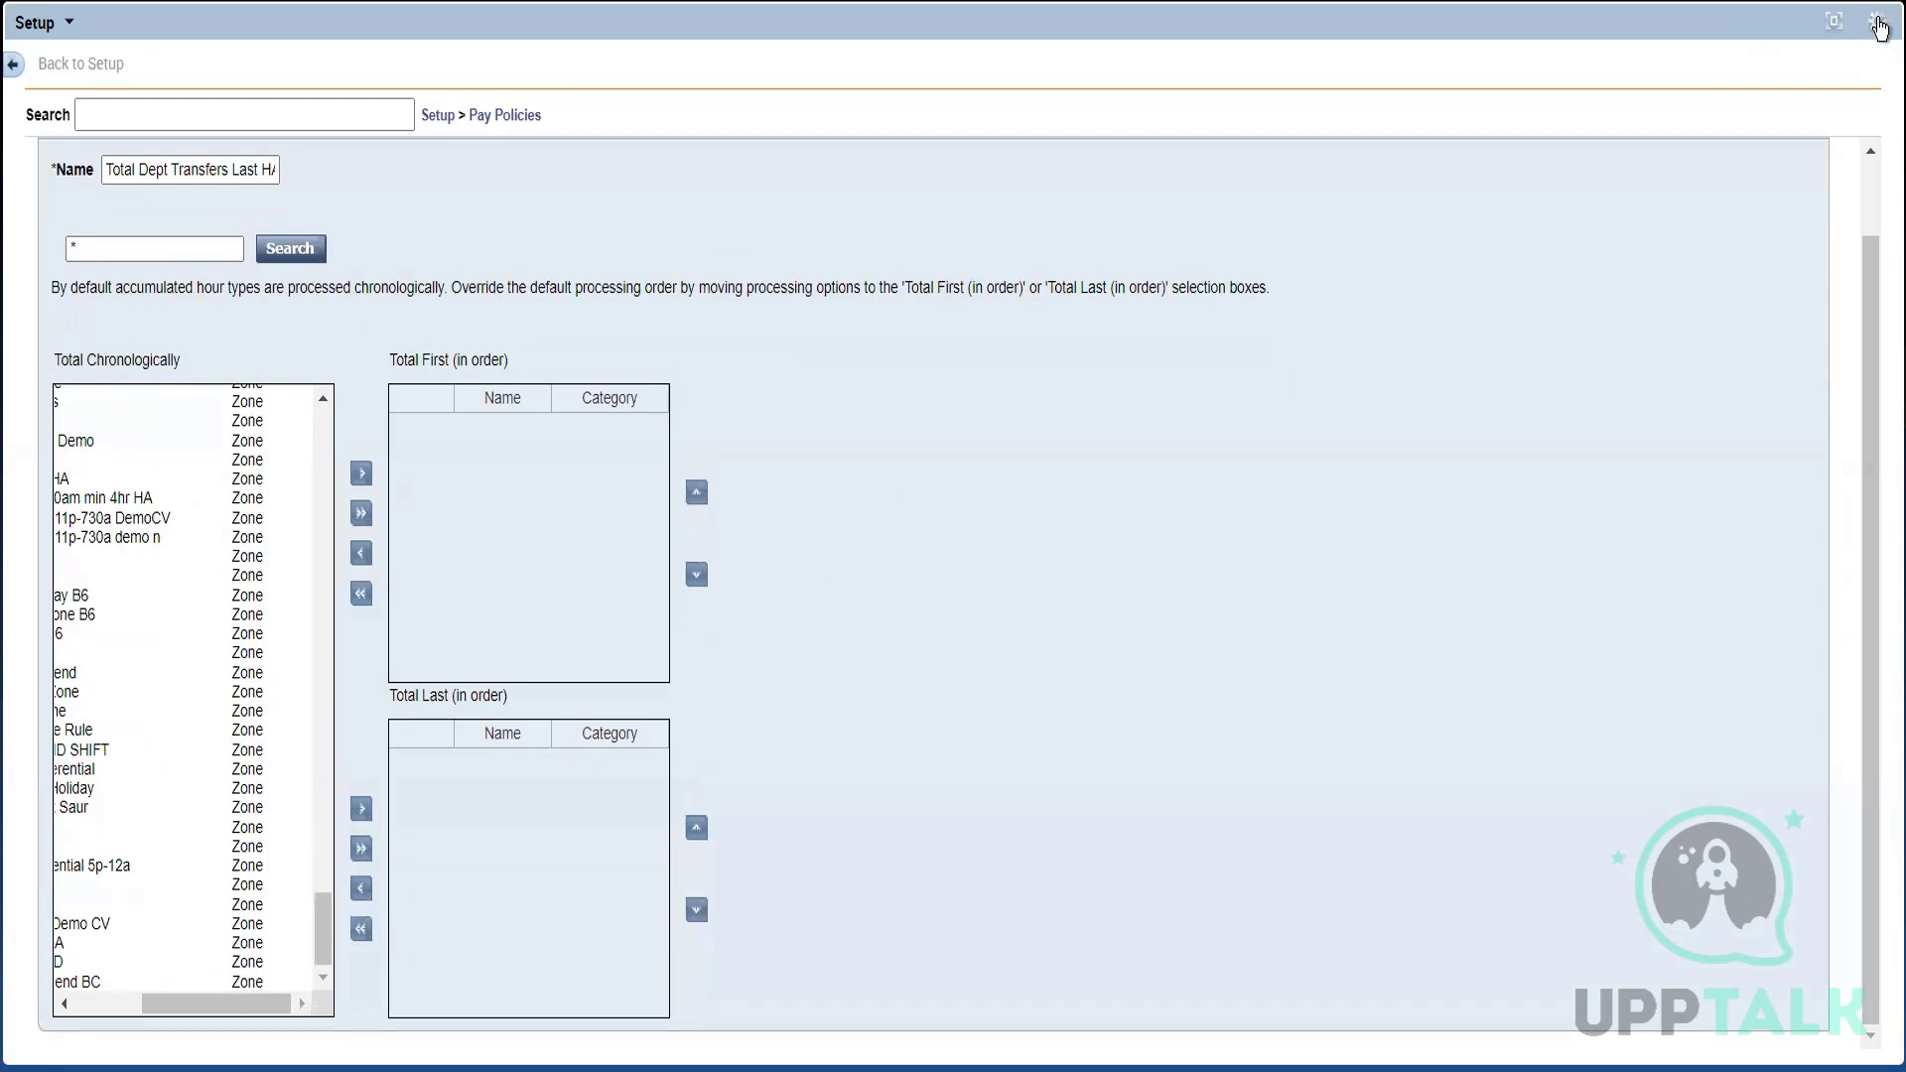
click(1834, 24)
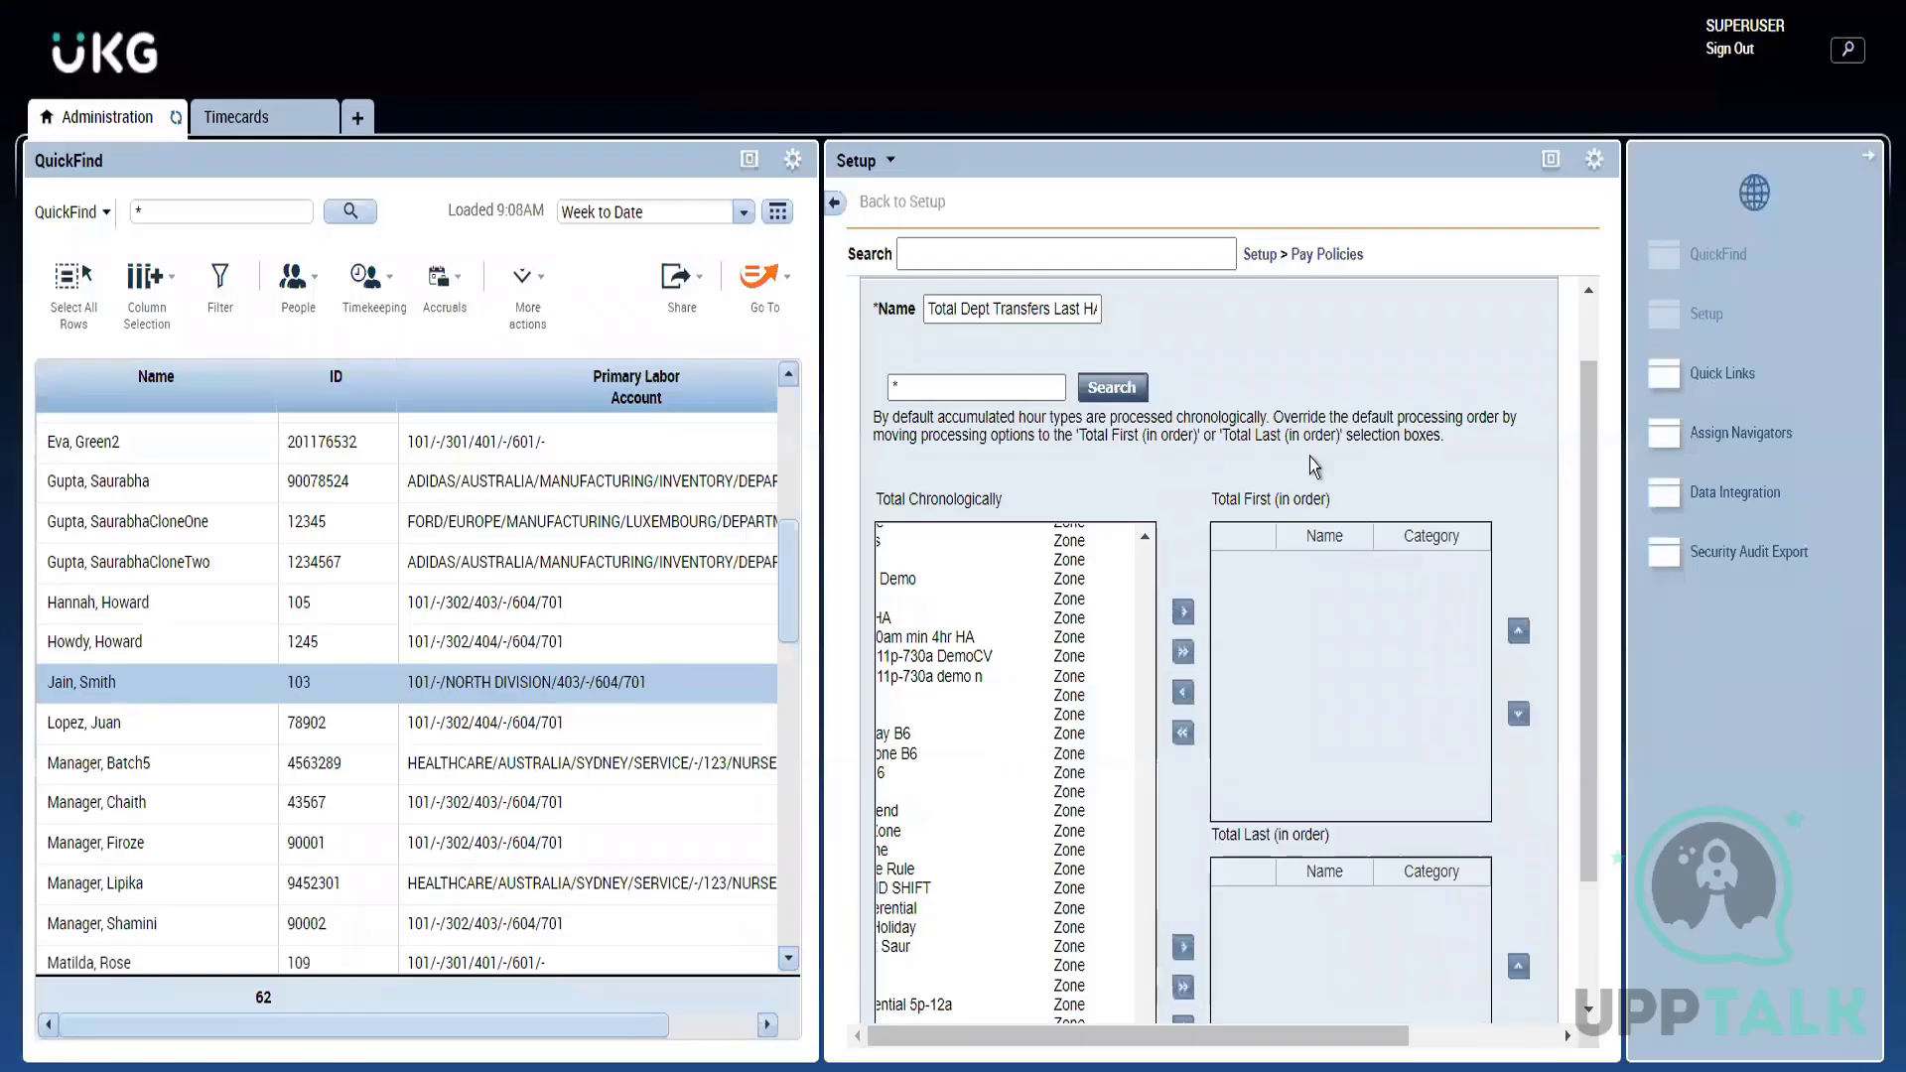
click(1347, 257)
click(1553, 162)
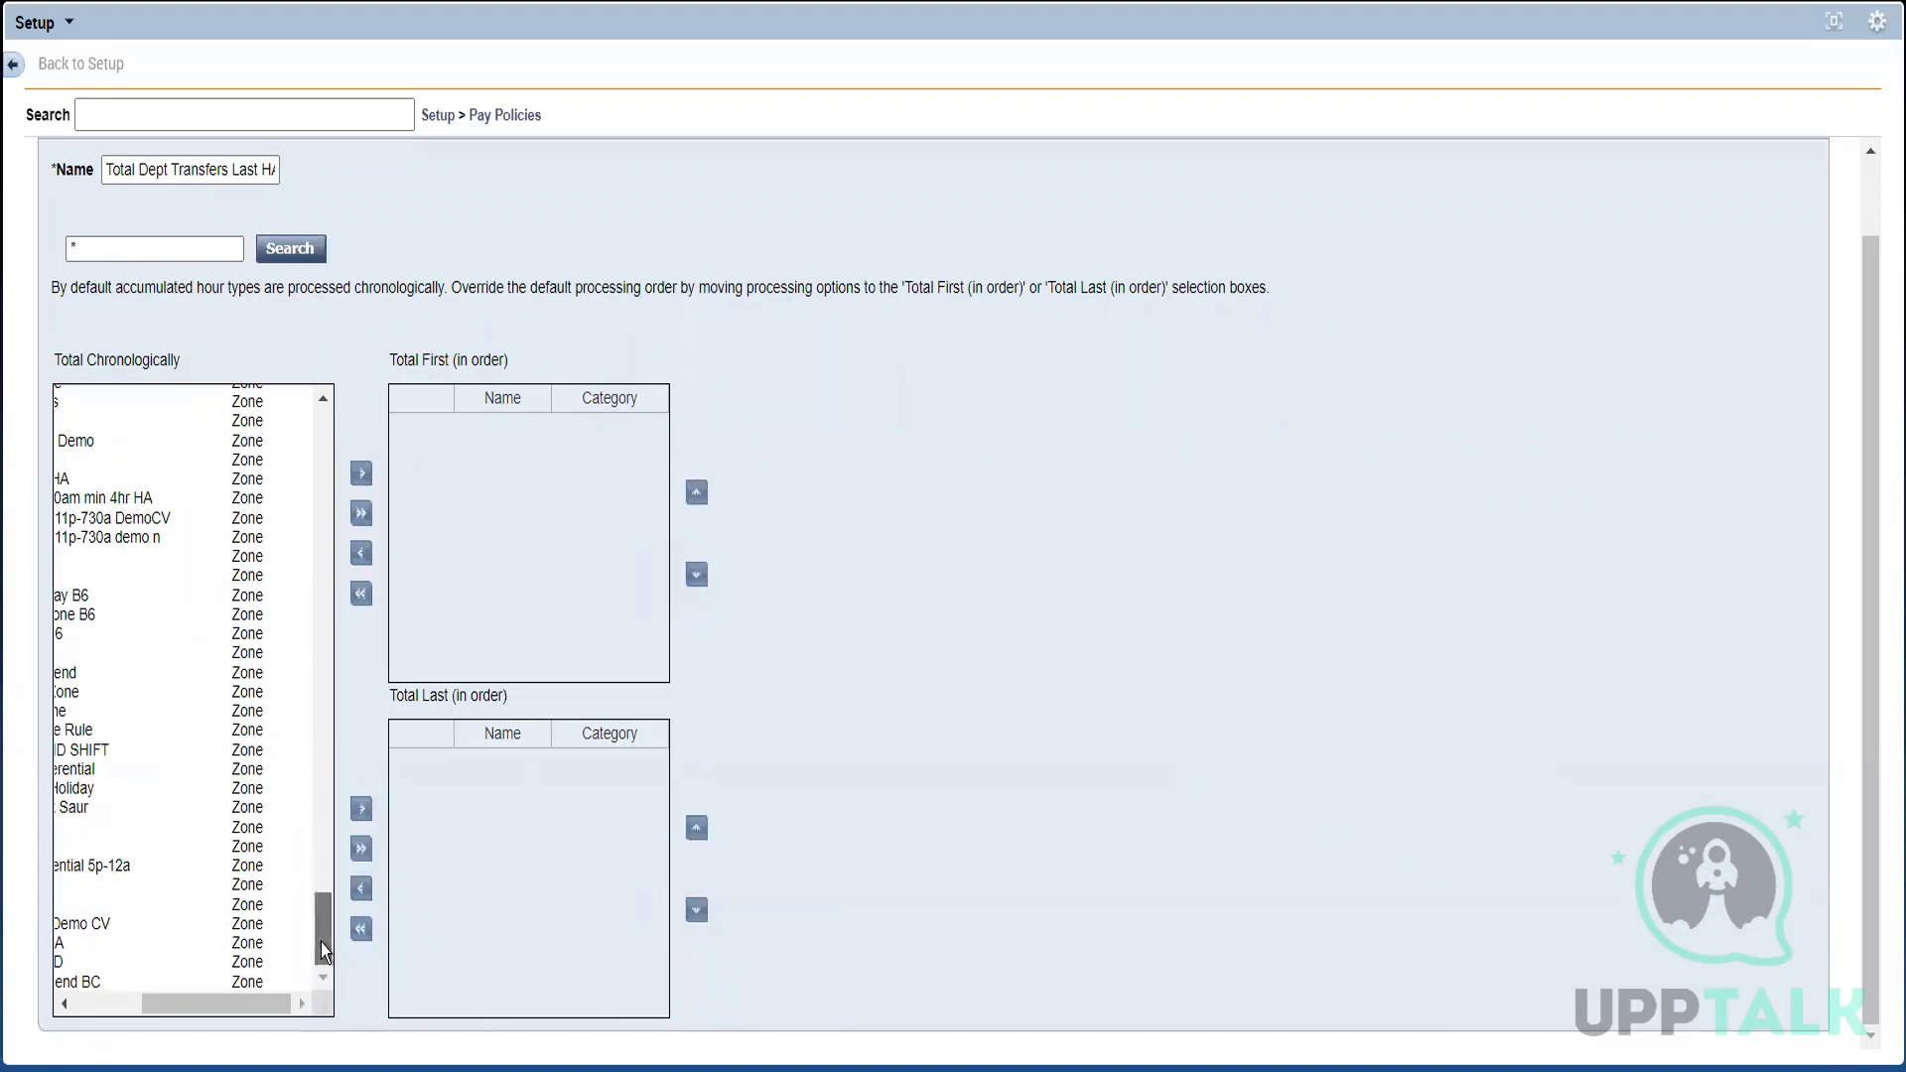
Step: Move the F_OvertimeR rule from the Total Chronologically list to the Total First list
drag(320, 943, 420, 390)
drag(407, 465, 355, 642)
click(99, 1005)
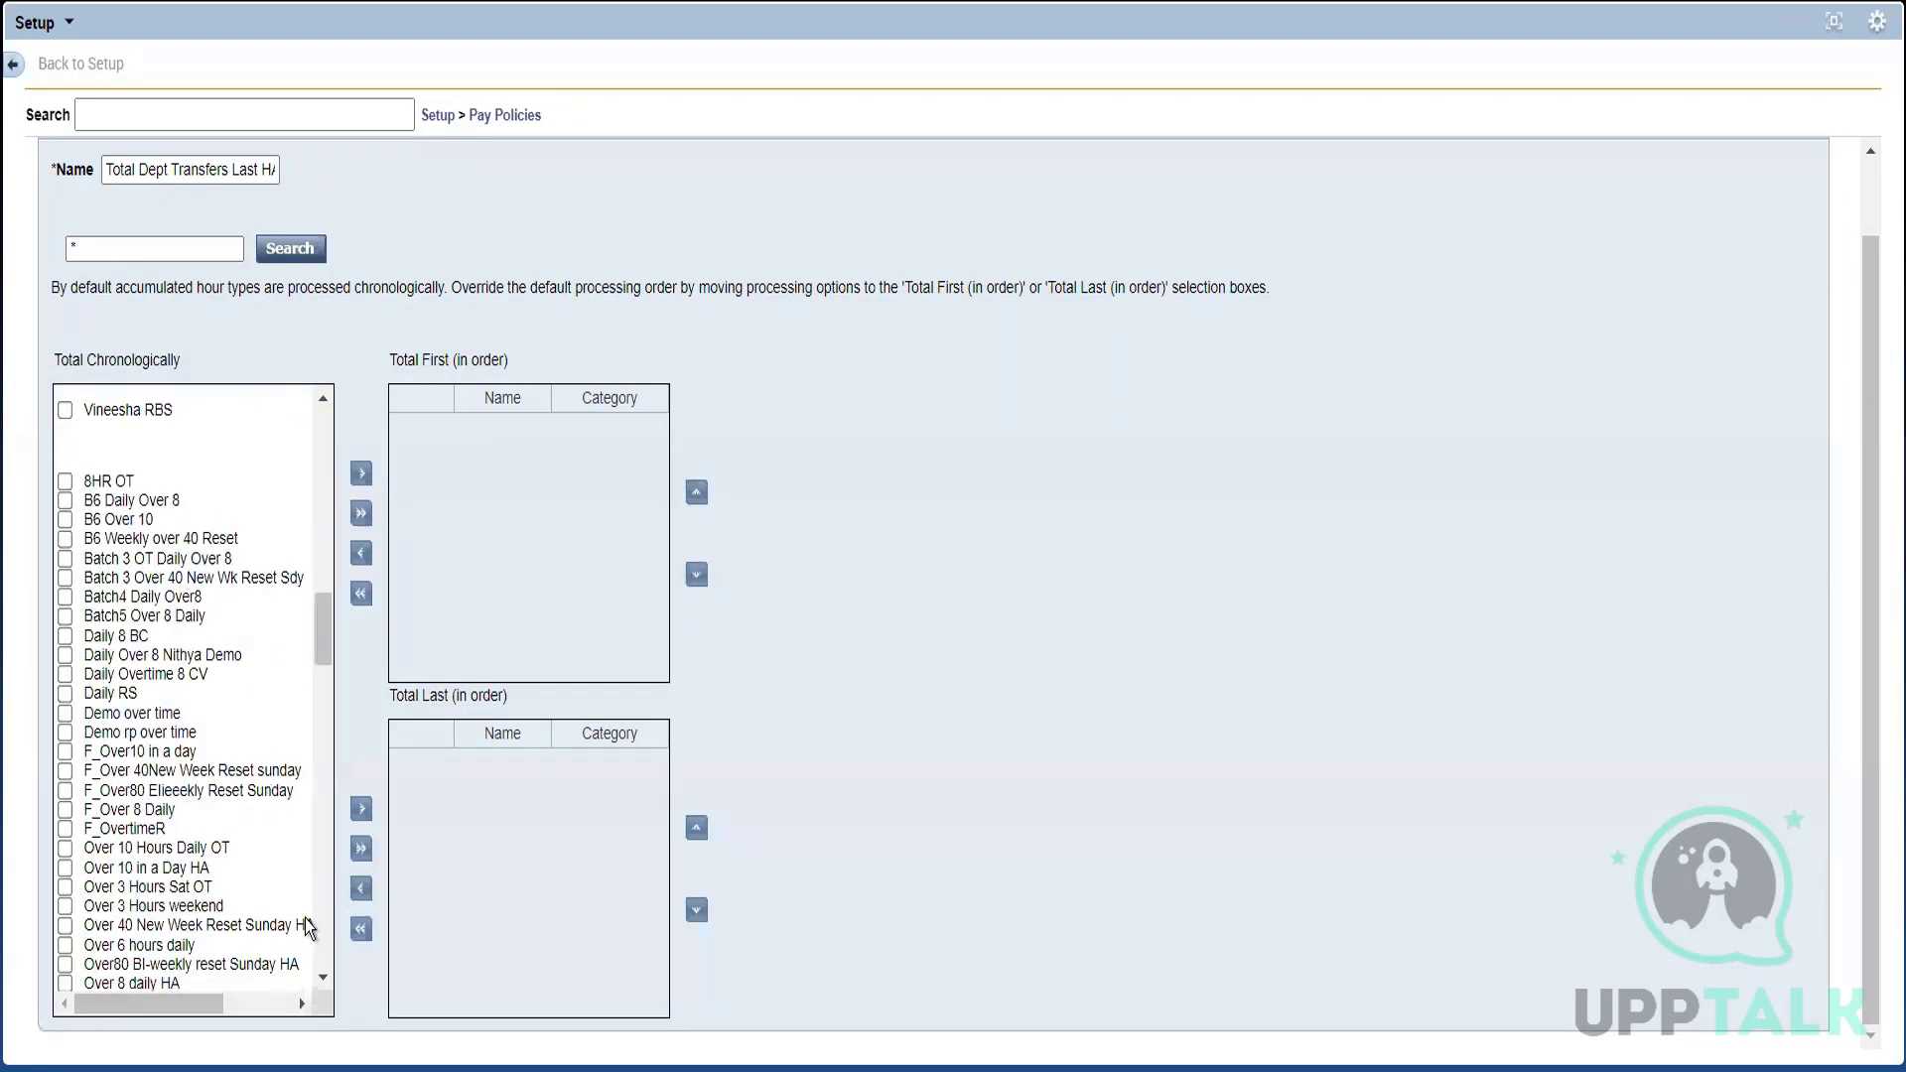
click(66, 831)
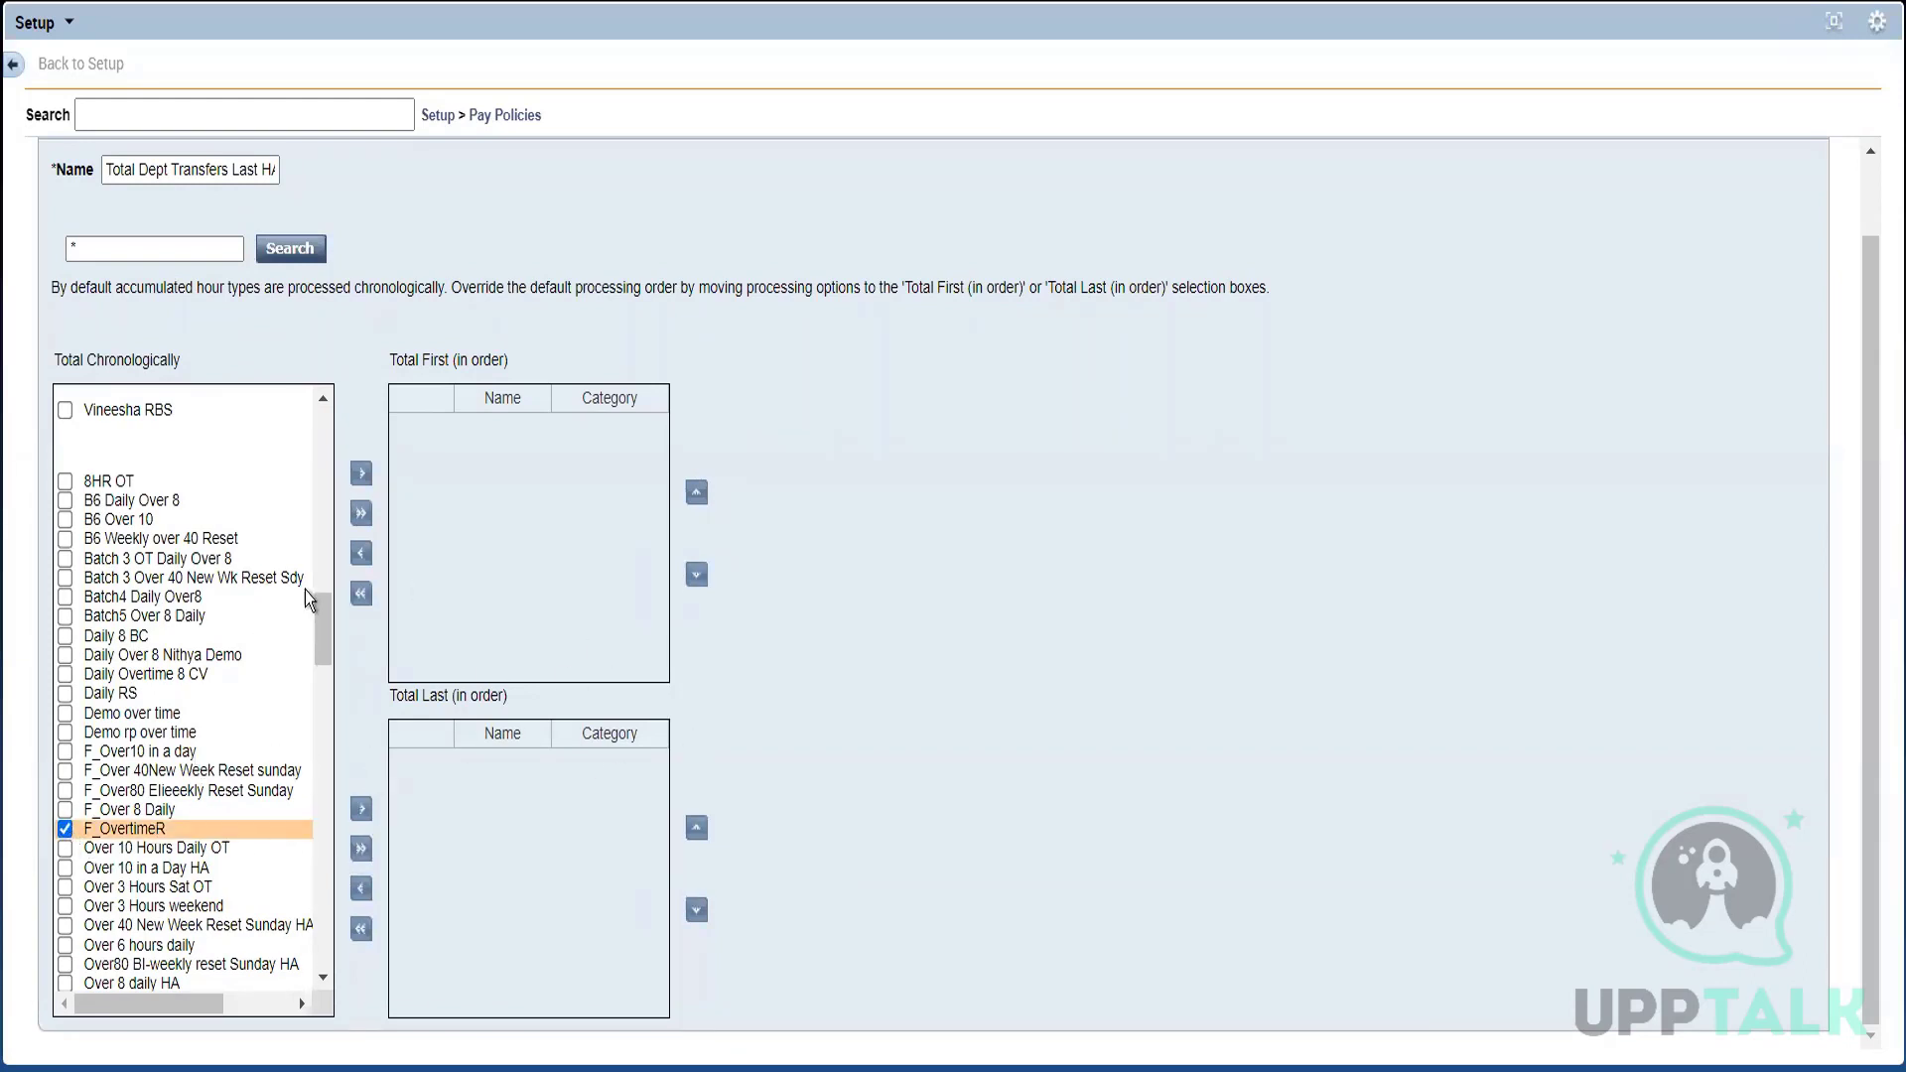
click(361, 475)
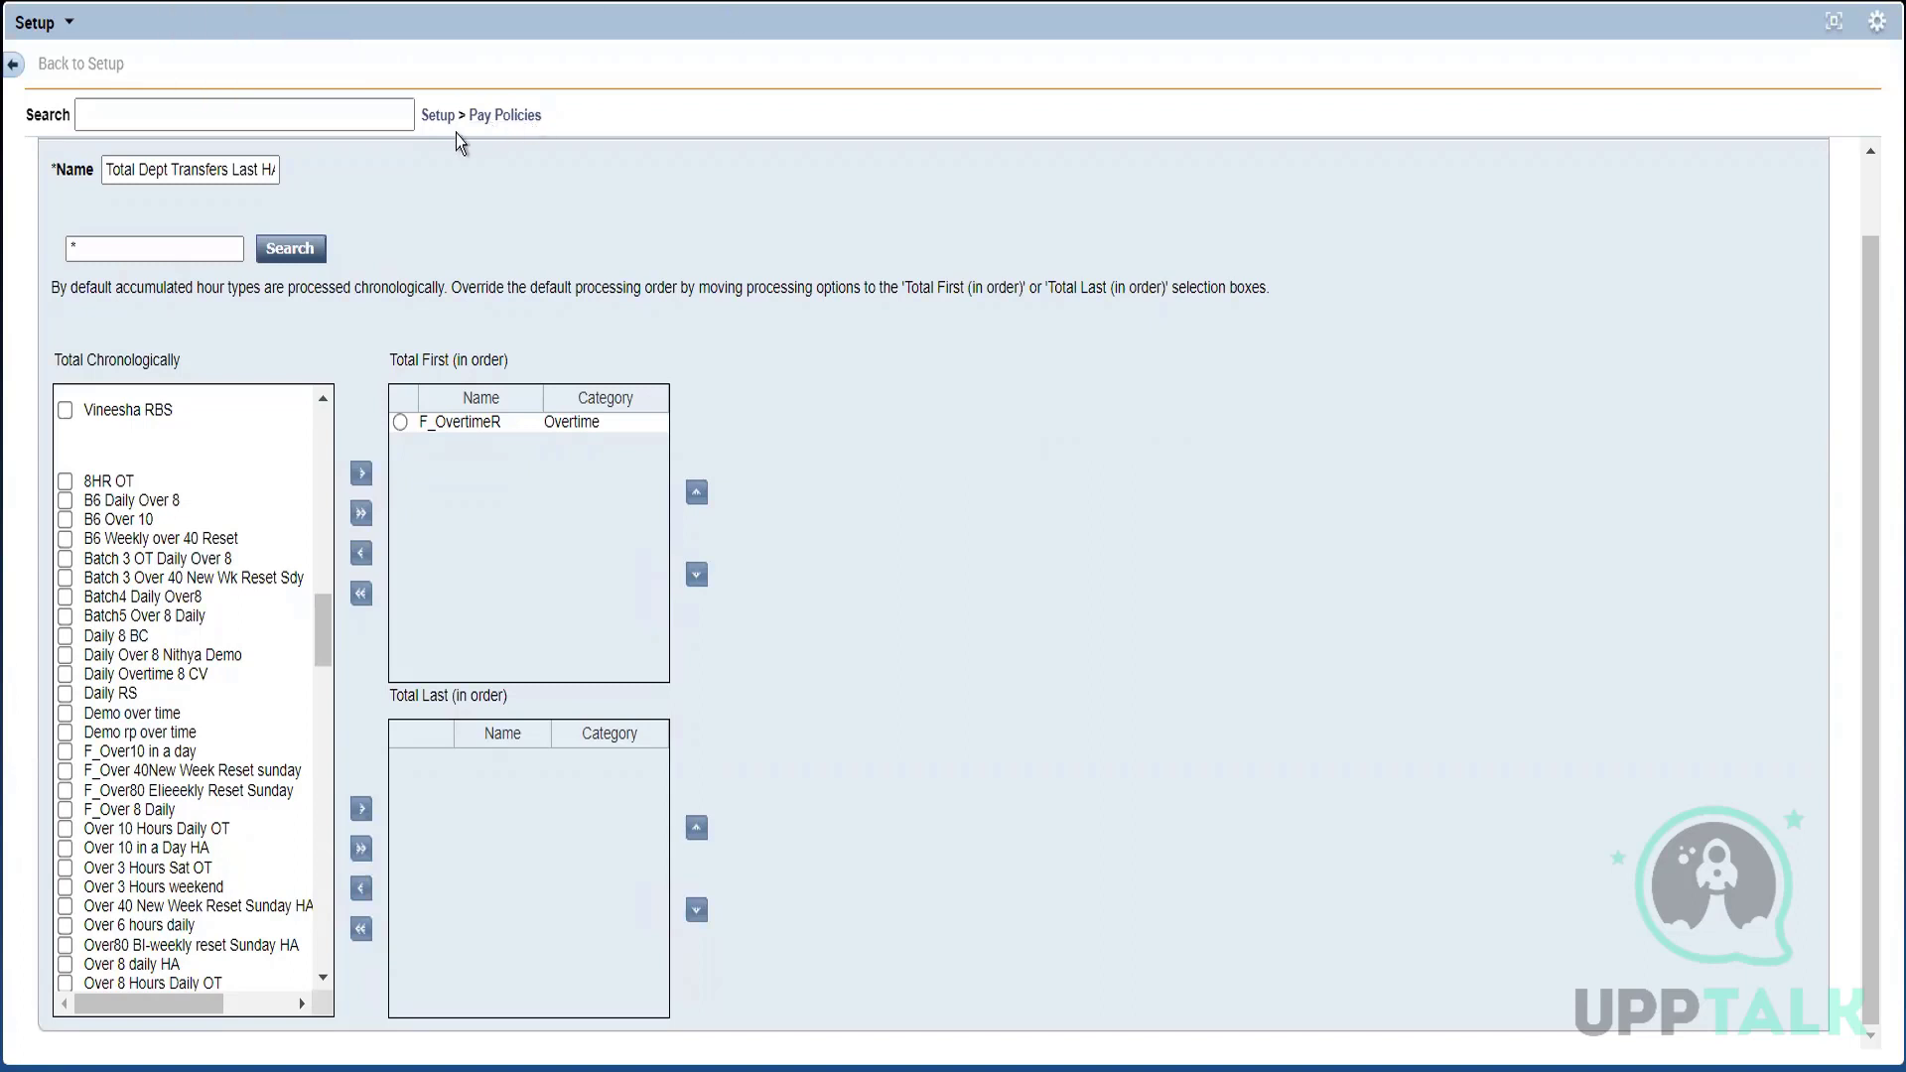
Step: Open Punch Interpretation Rules, discarding the unsaved processing order change, and start a new rule
click(500, 119)
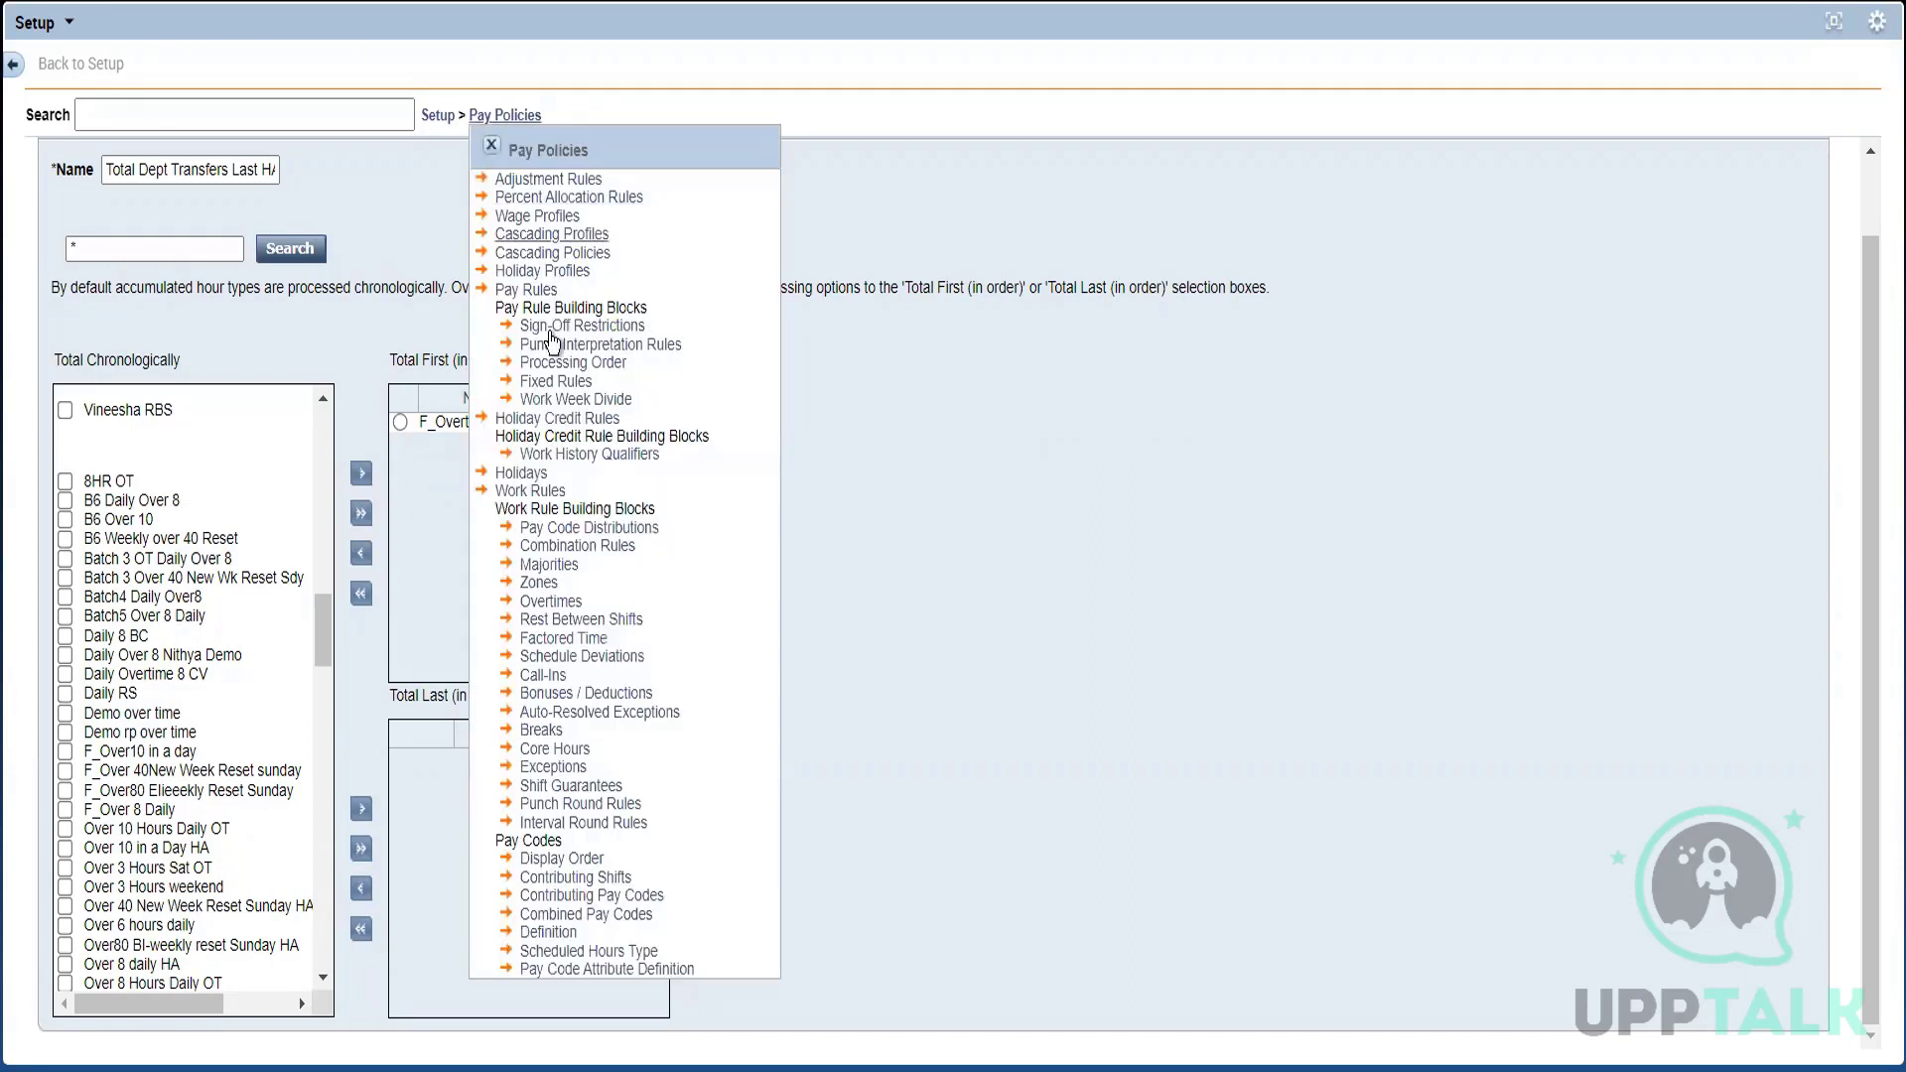
click(601, 346)
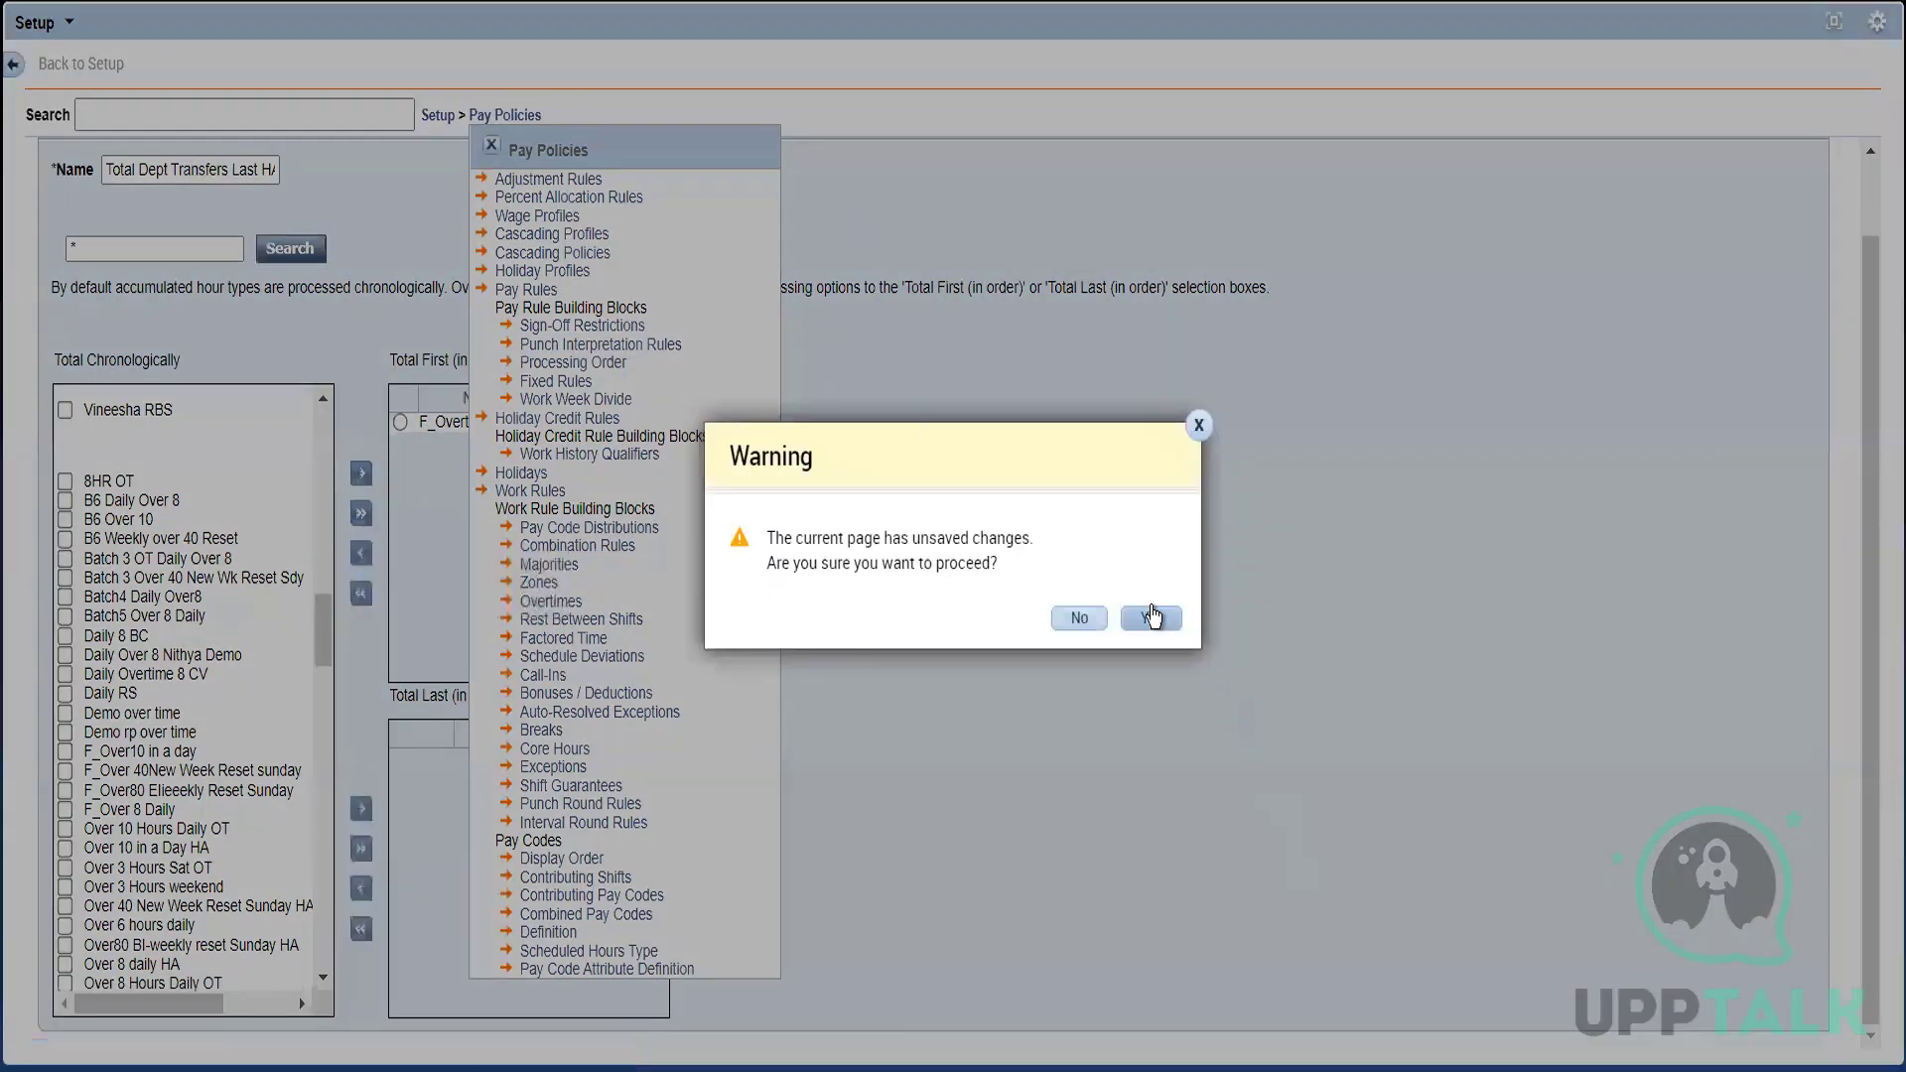
click(1152, 615)
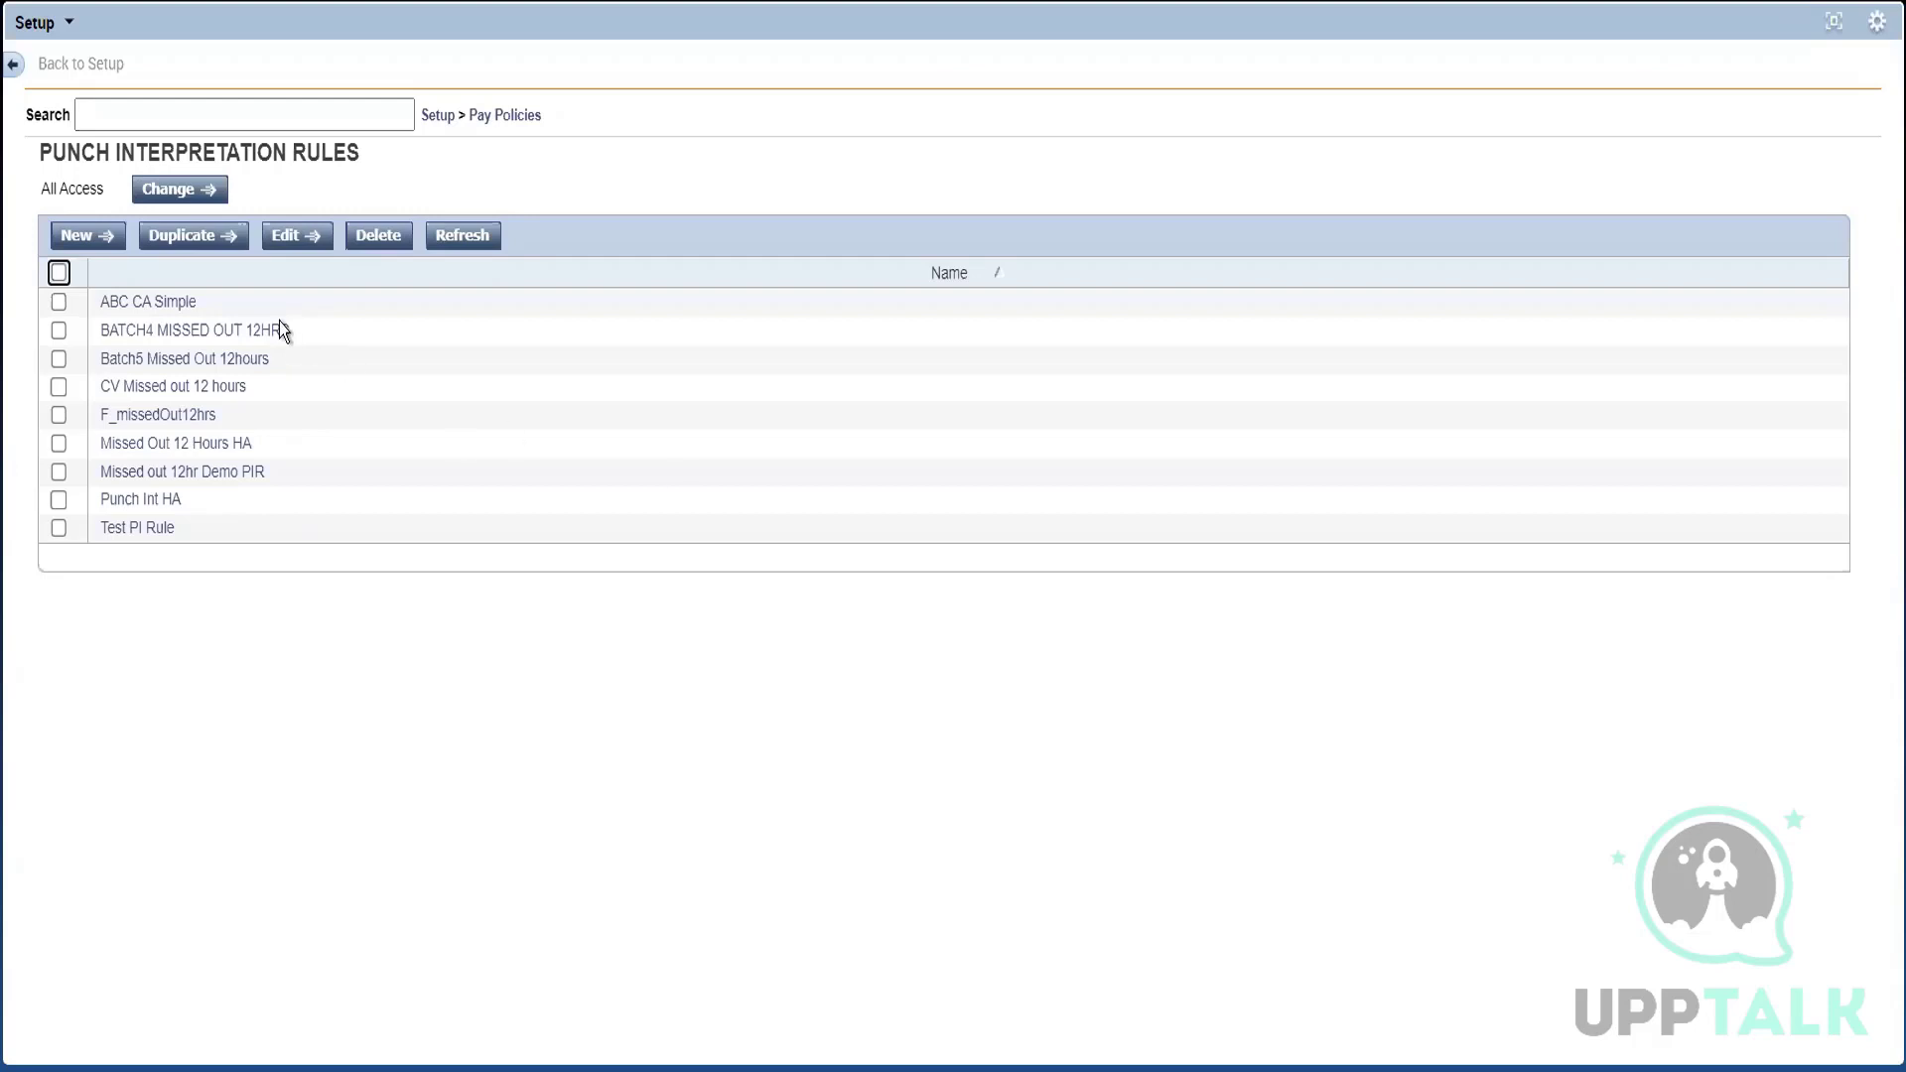
click(76, 238)
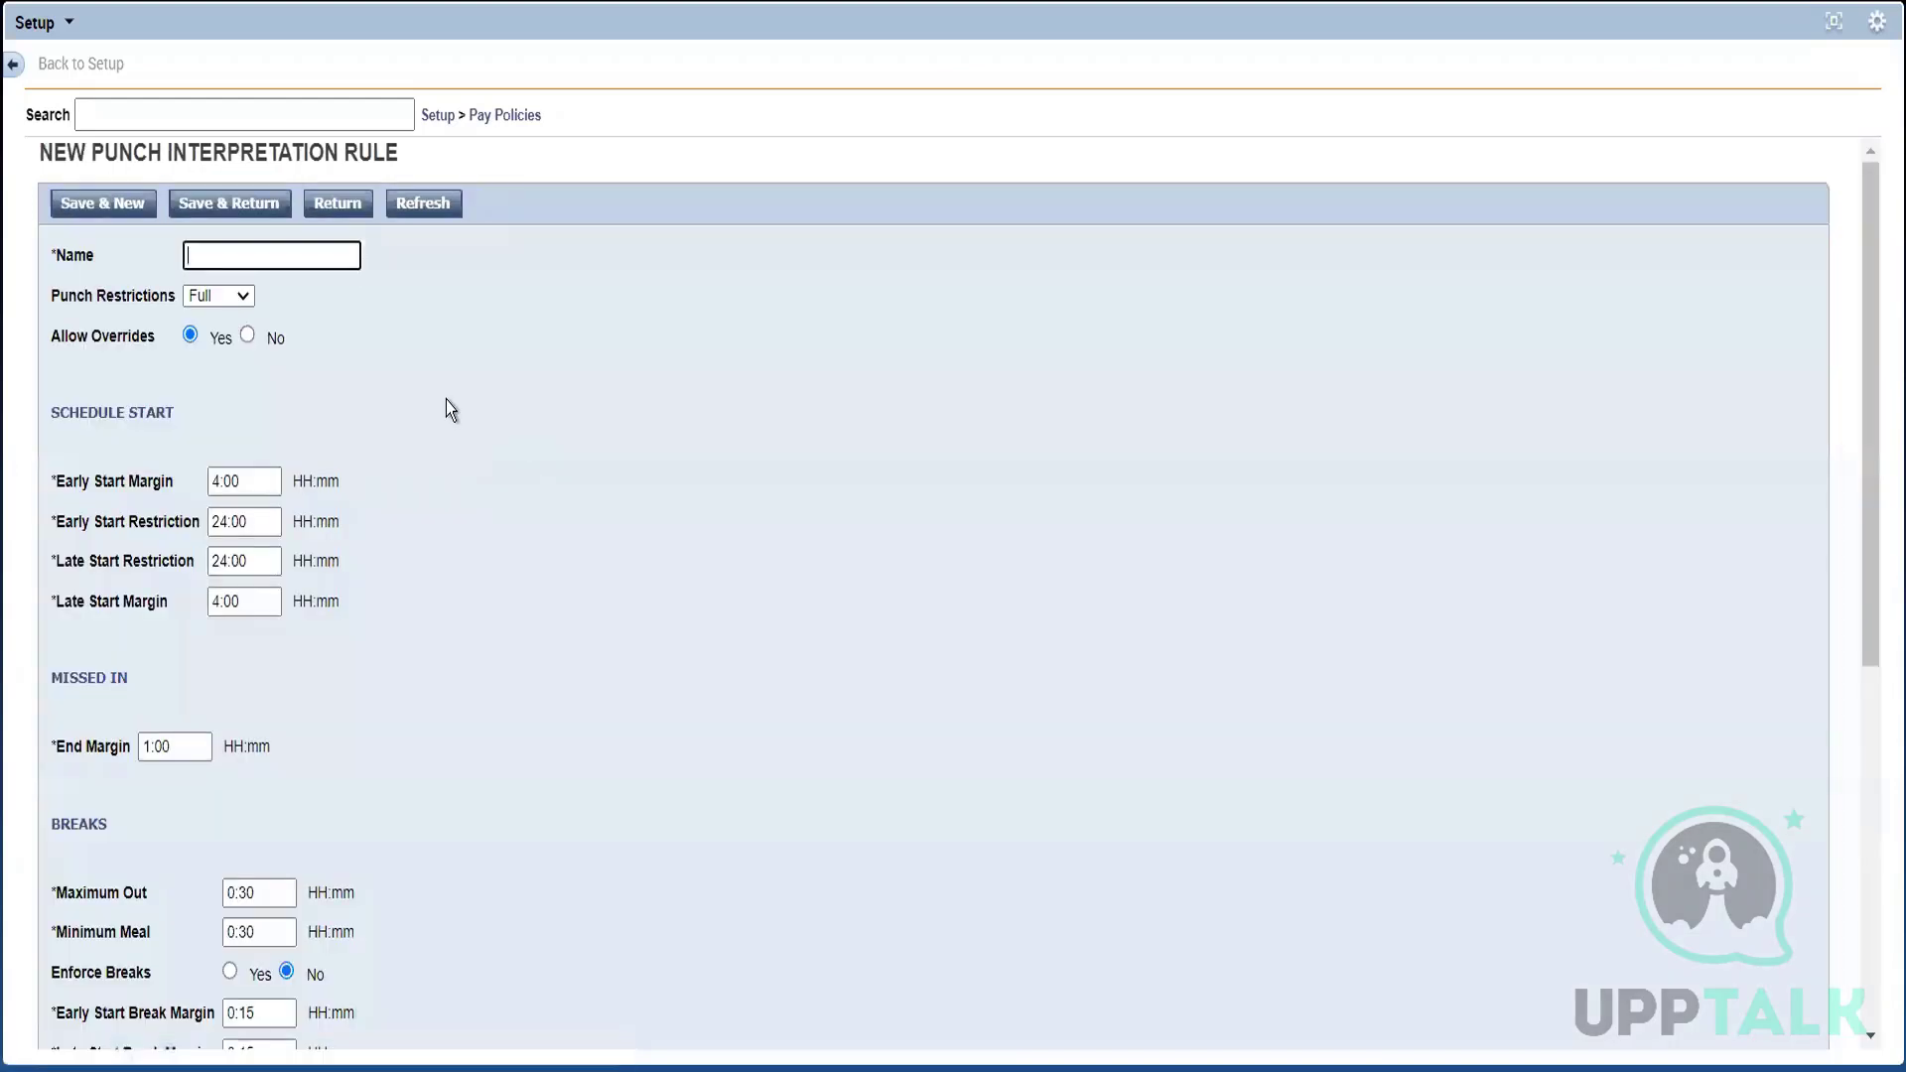
Step: Set the new rule's Punch Restrictions to Simple and name it Aus FT
click(241, 295)
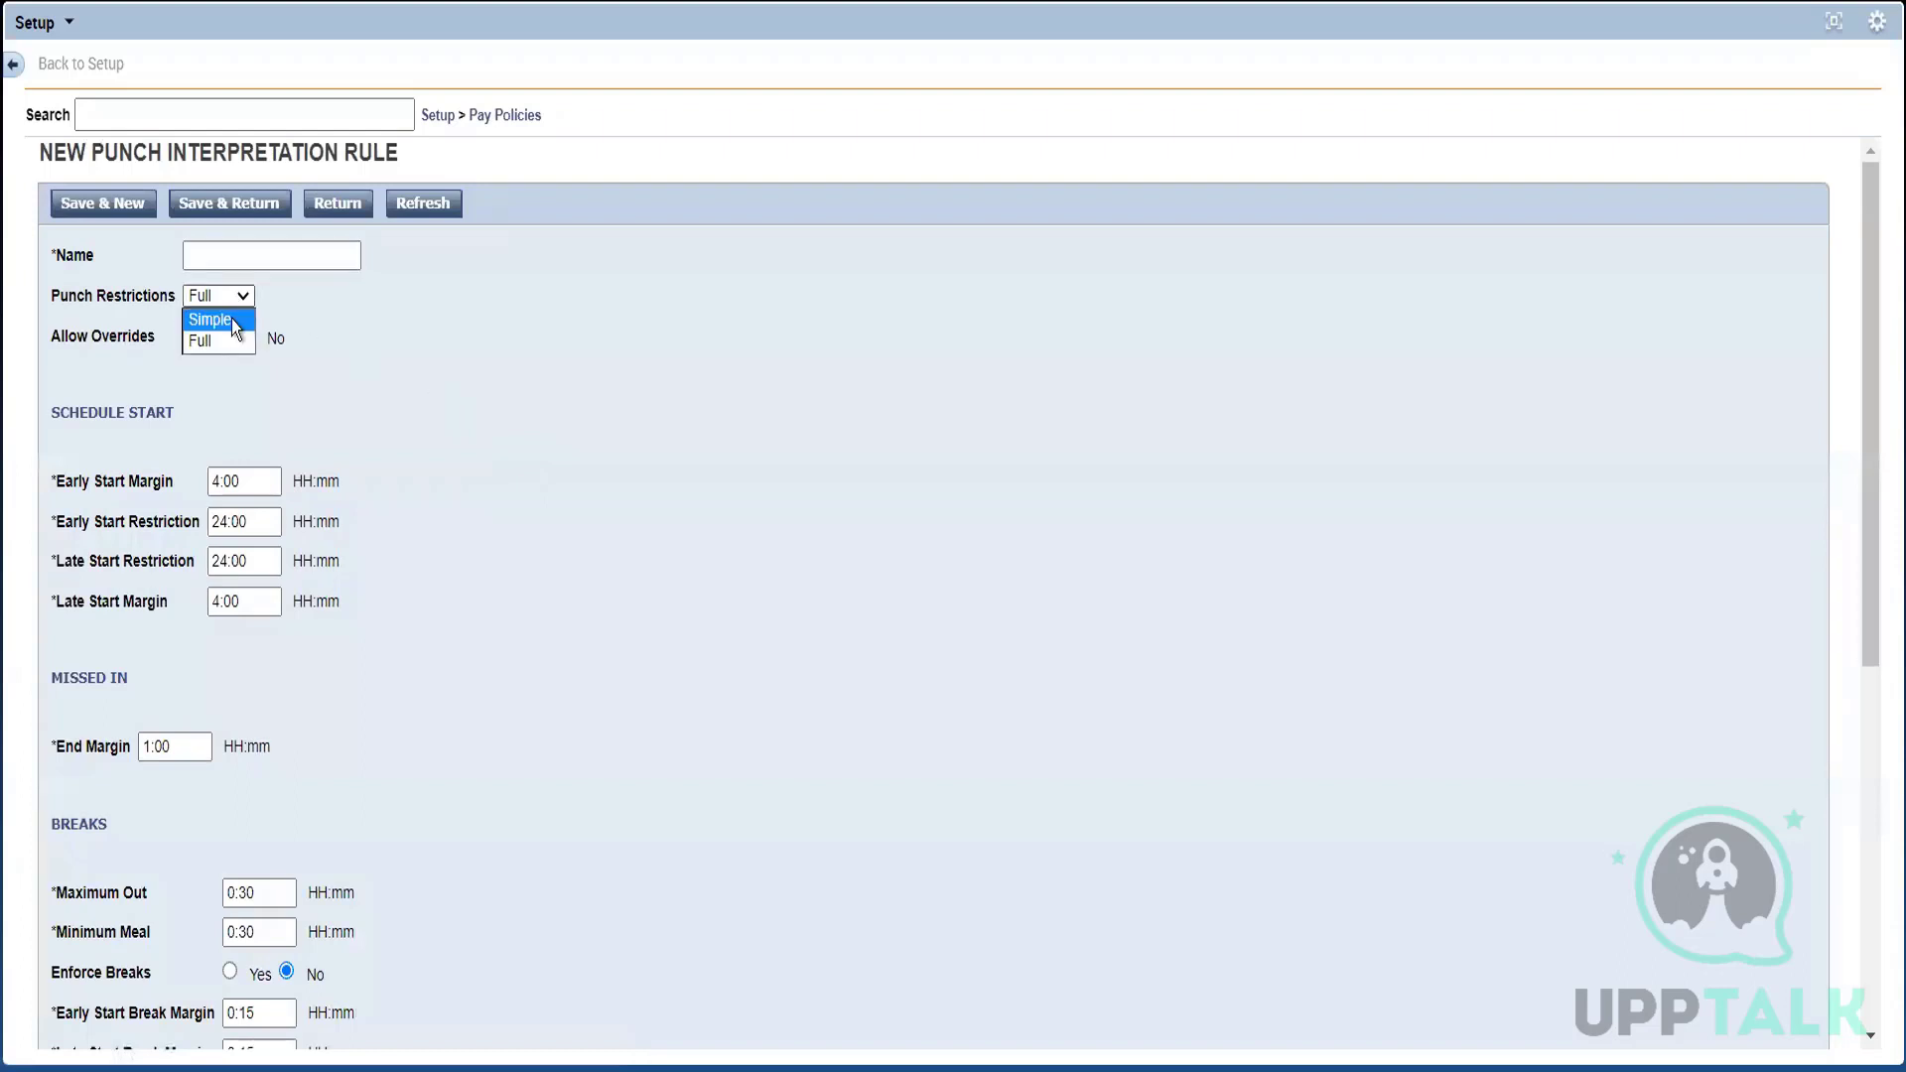
click(230, 318)
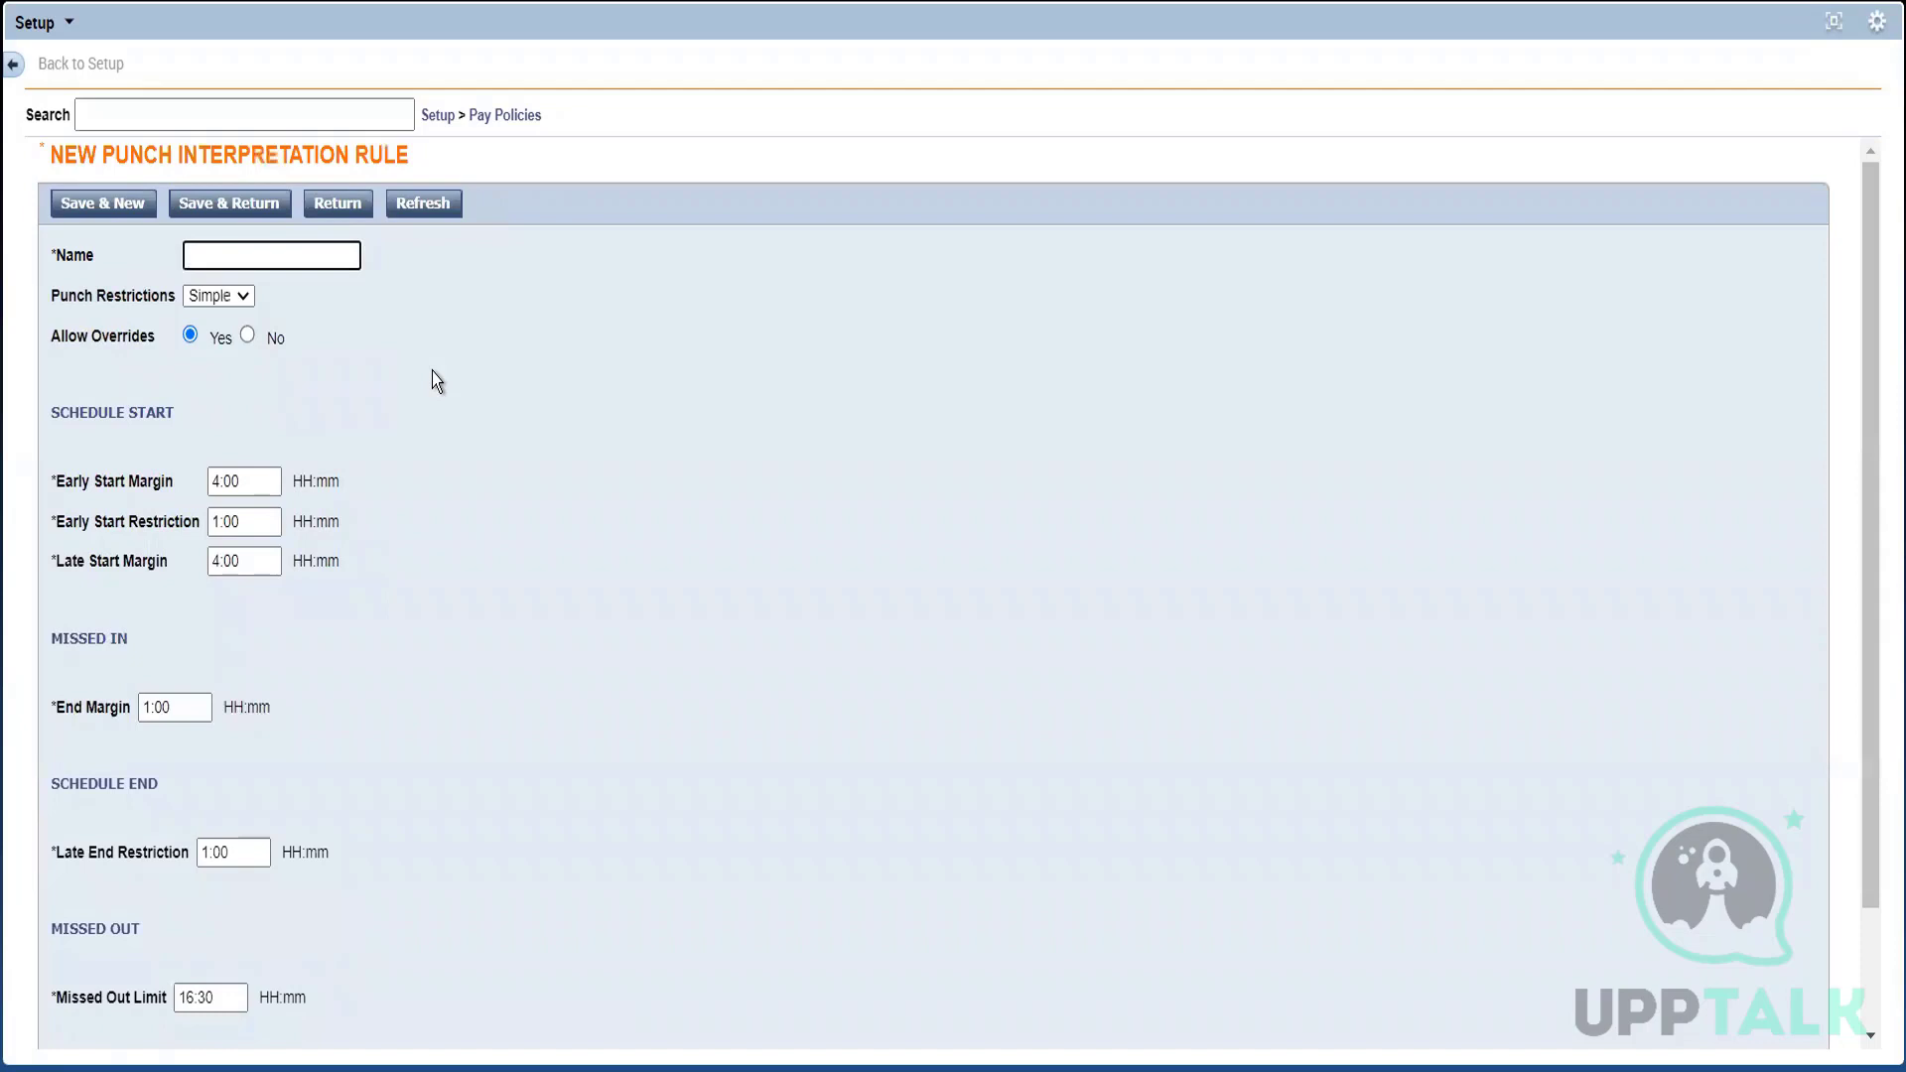
click(258, 261)
text(Aus FT)
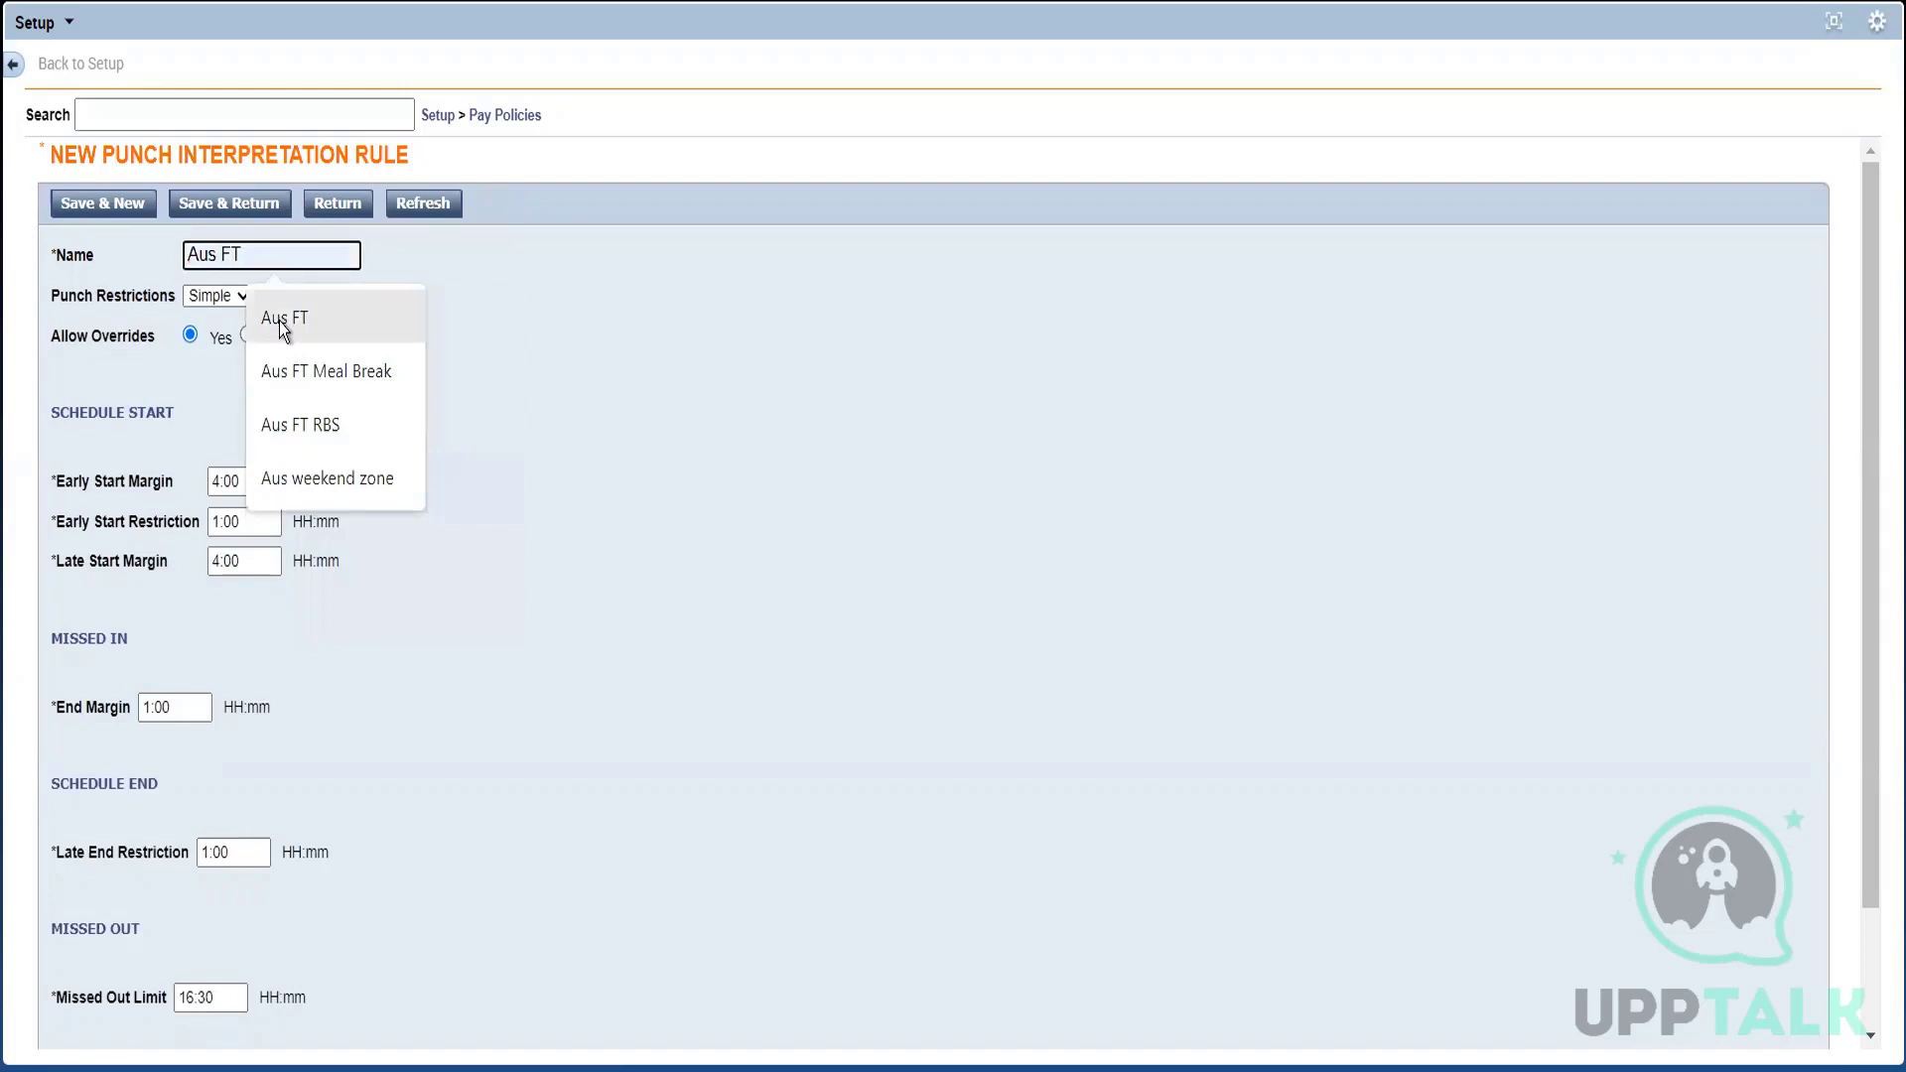
click(280, 320)
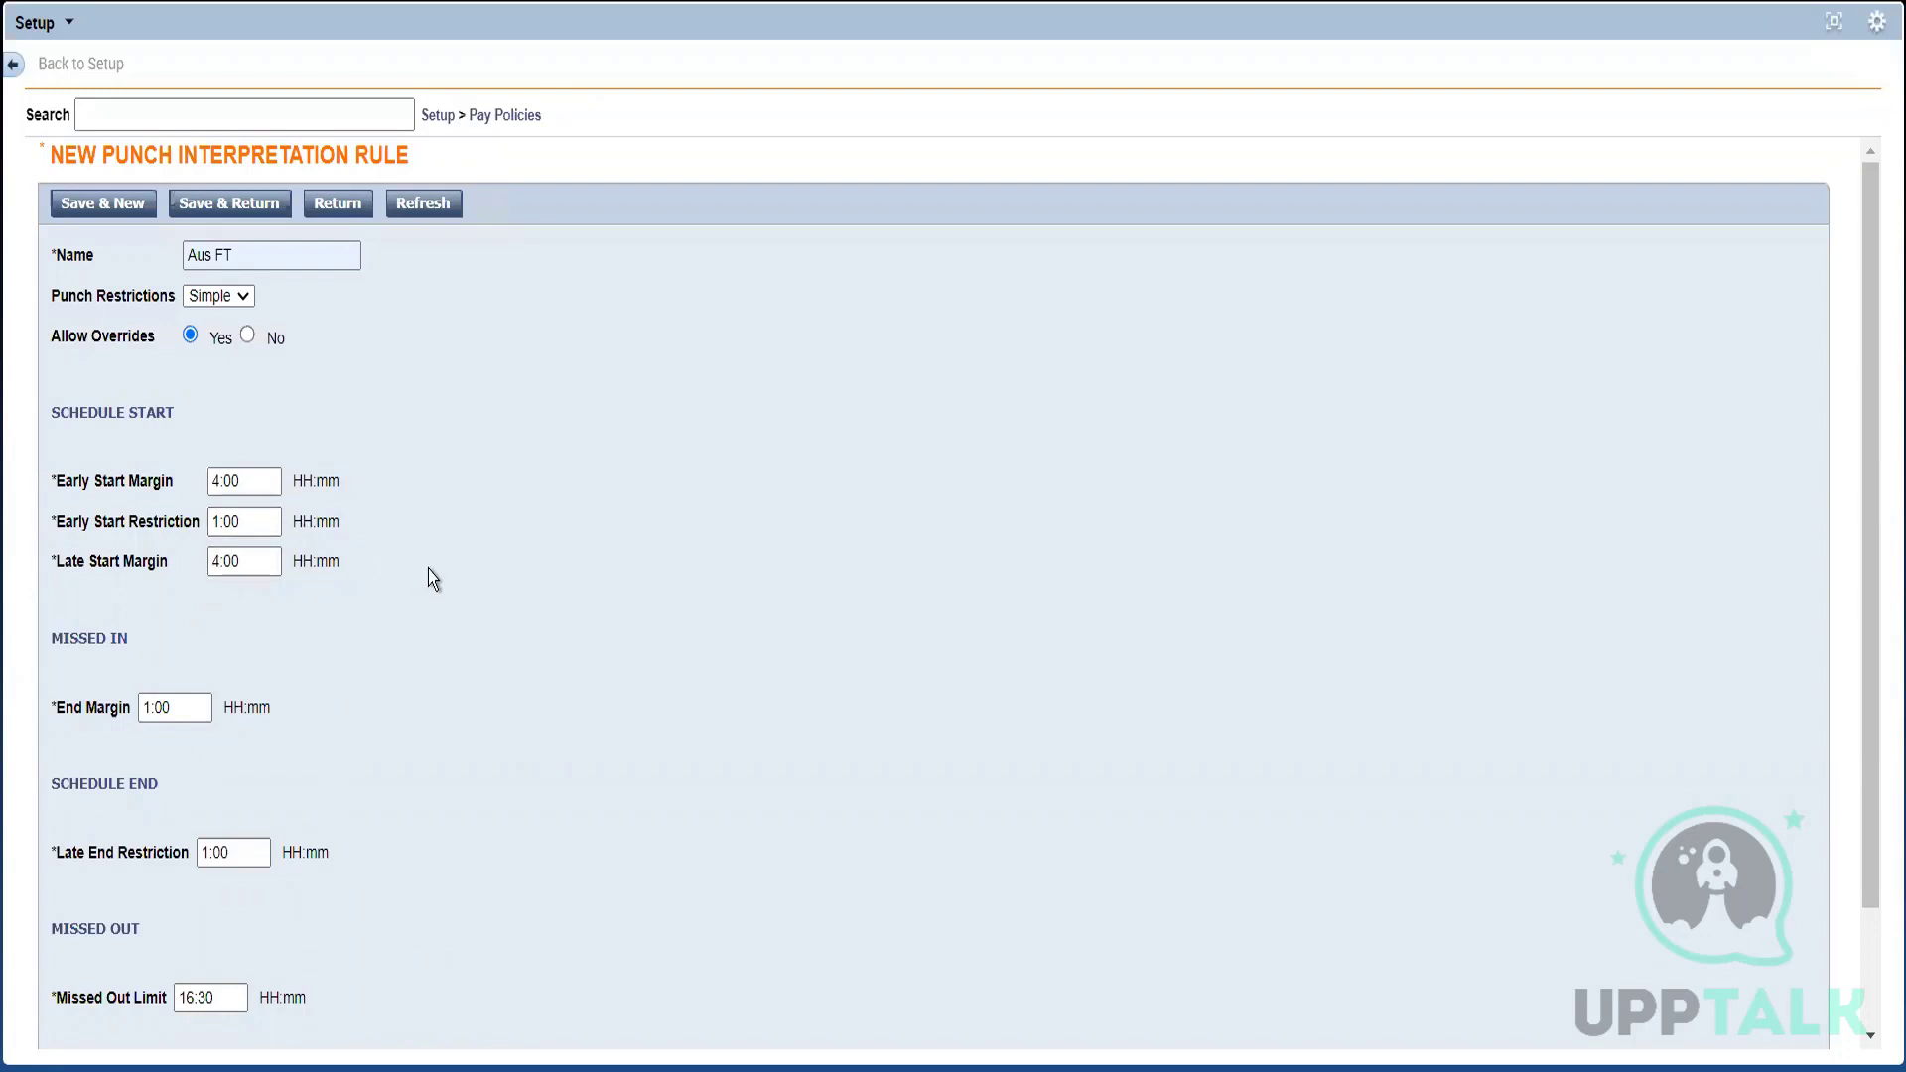
Step: Examine the rule's Schedule Start margin and restriction fields, and check the employee's timecard for comparison
click(256, 521)
drag(256, 520, 41, 528)
click(60, 537)
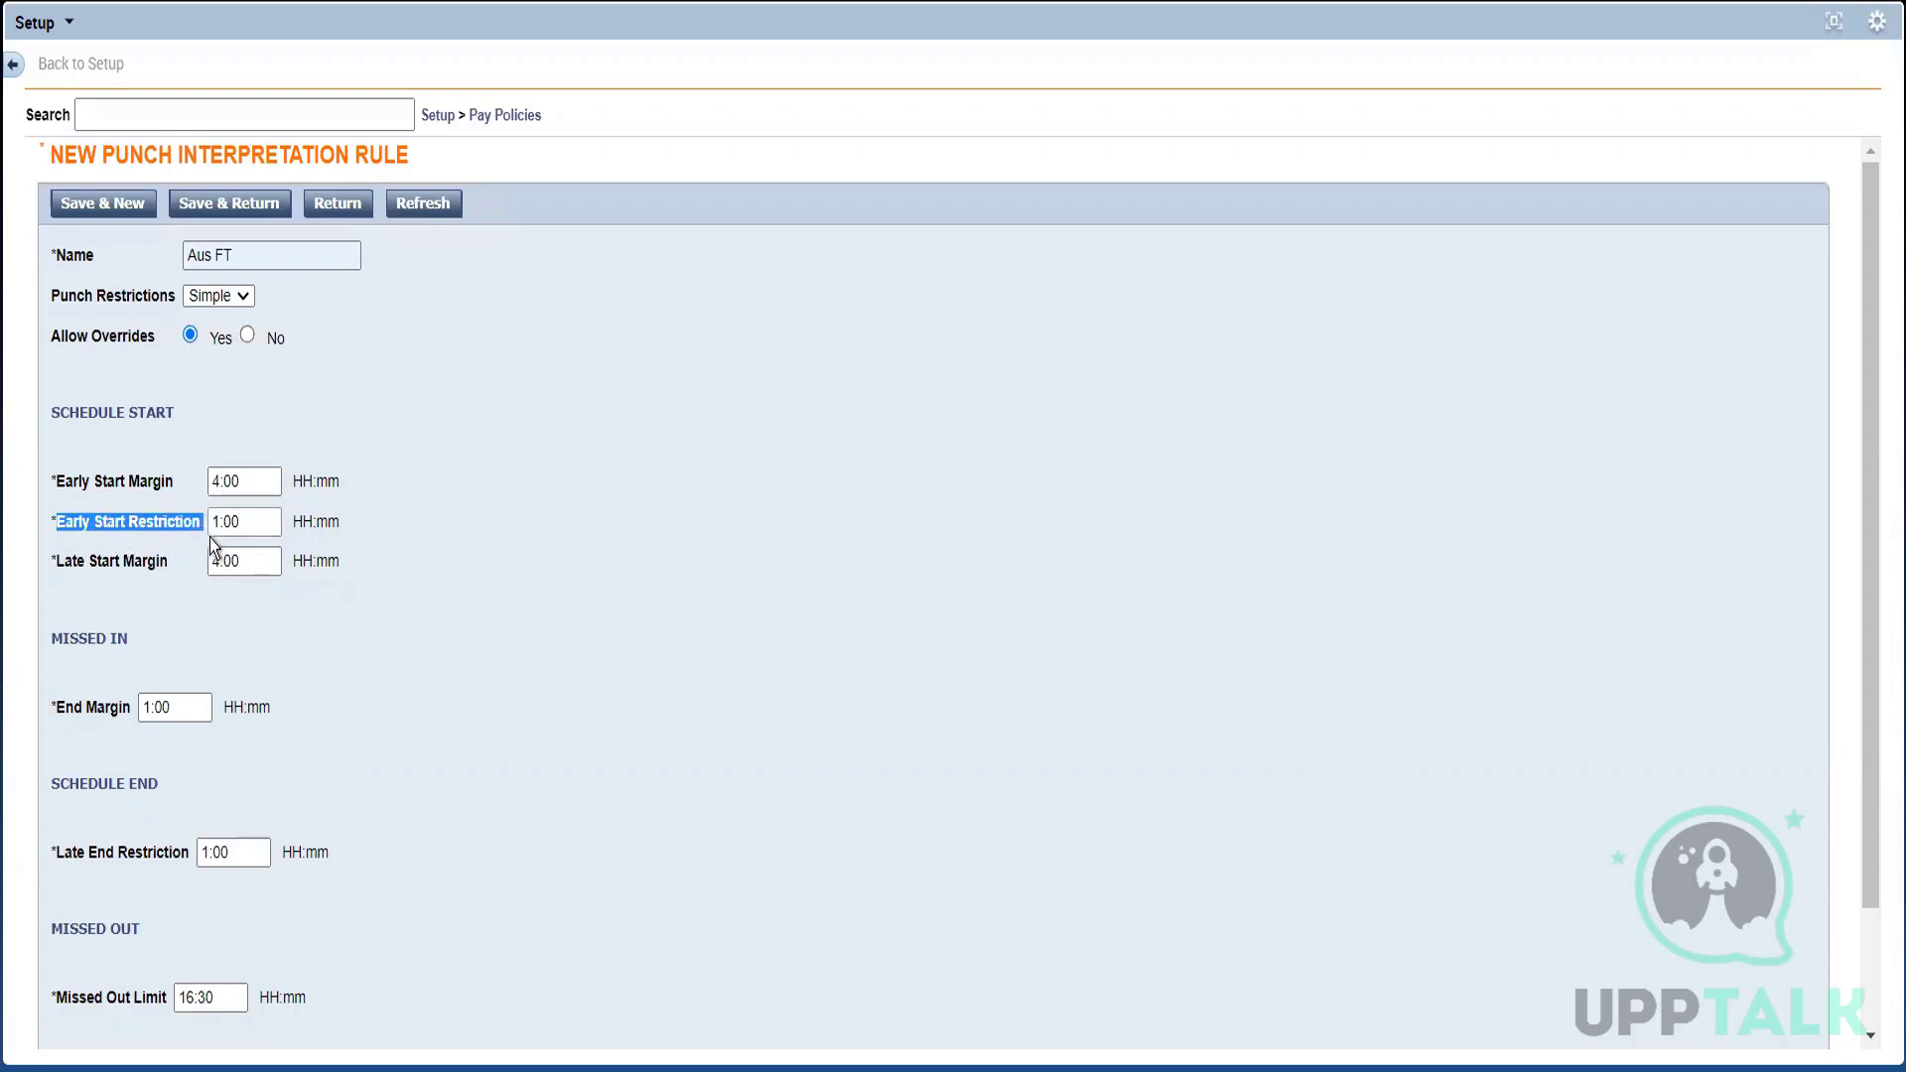
click(278, 520)
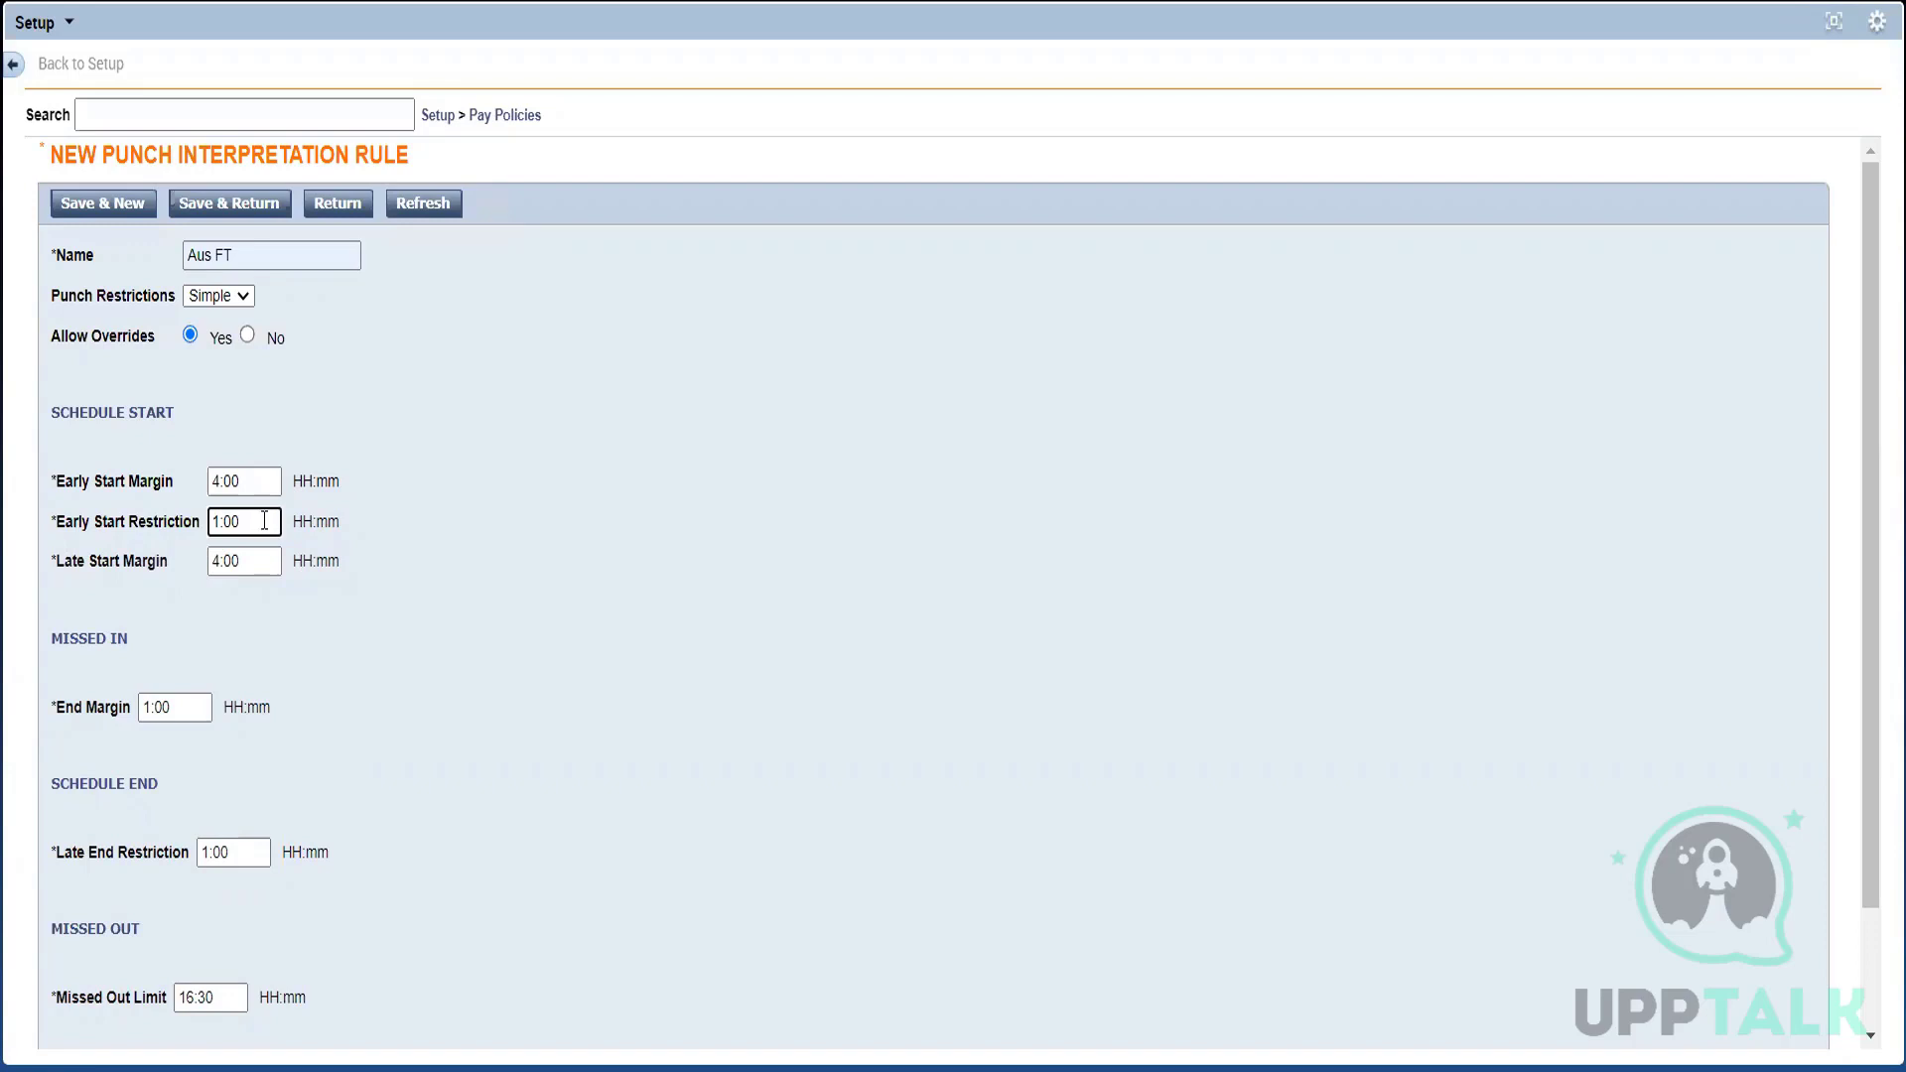
click(395, 615)
click(243, 481)
click(246, 572)
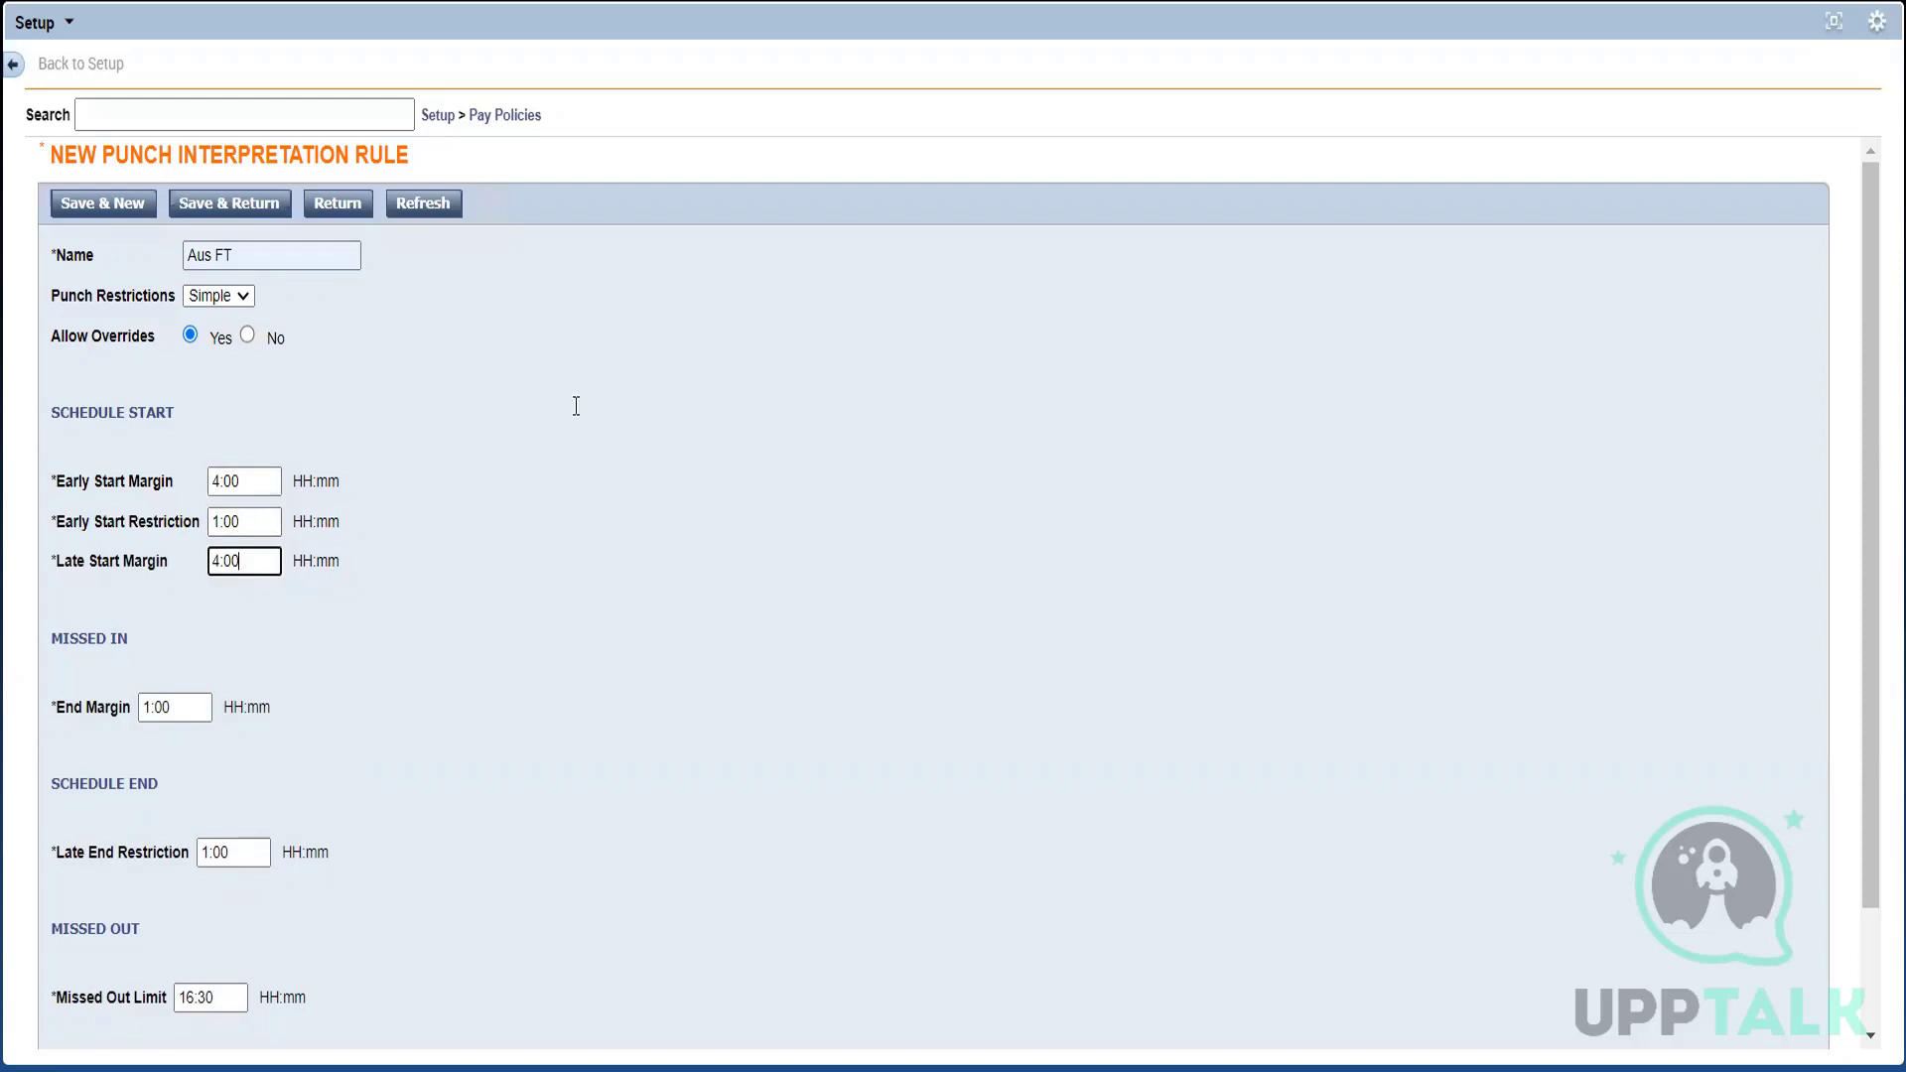
click(1836, 28)
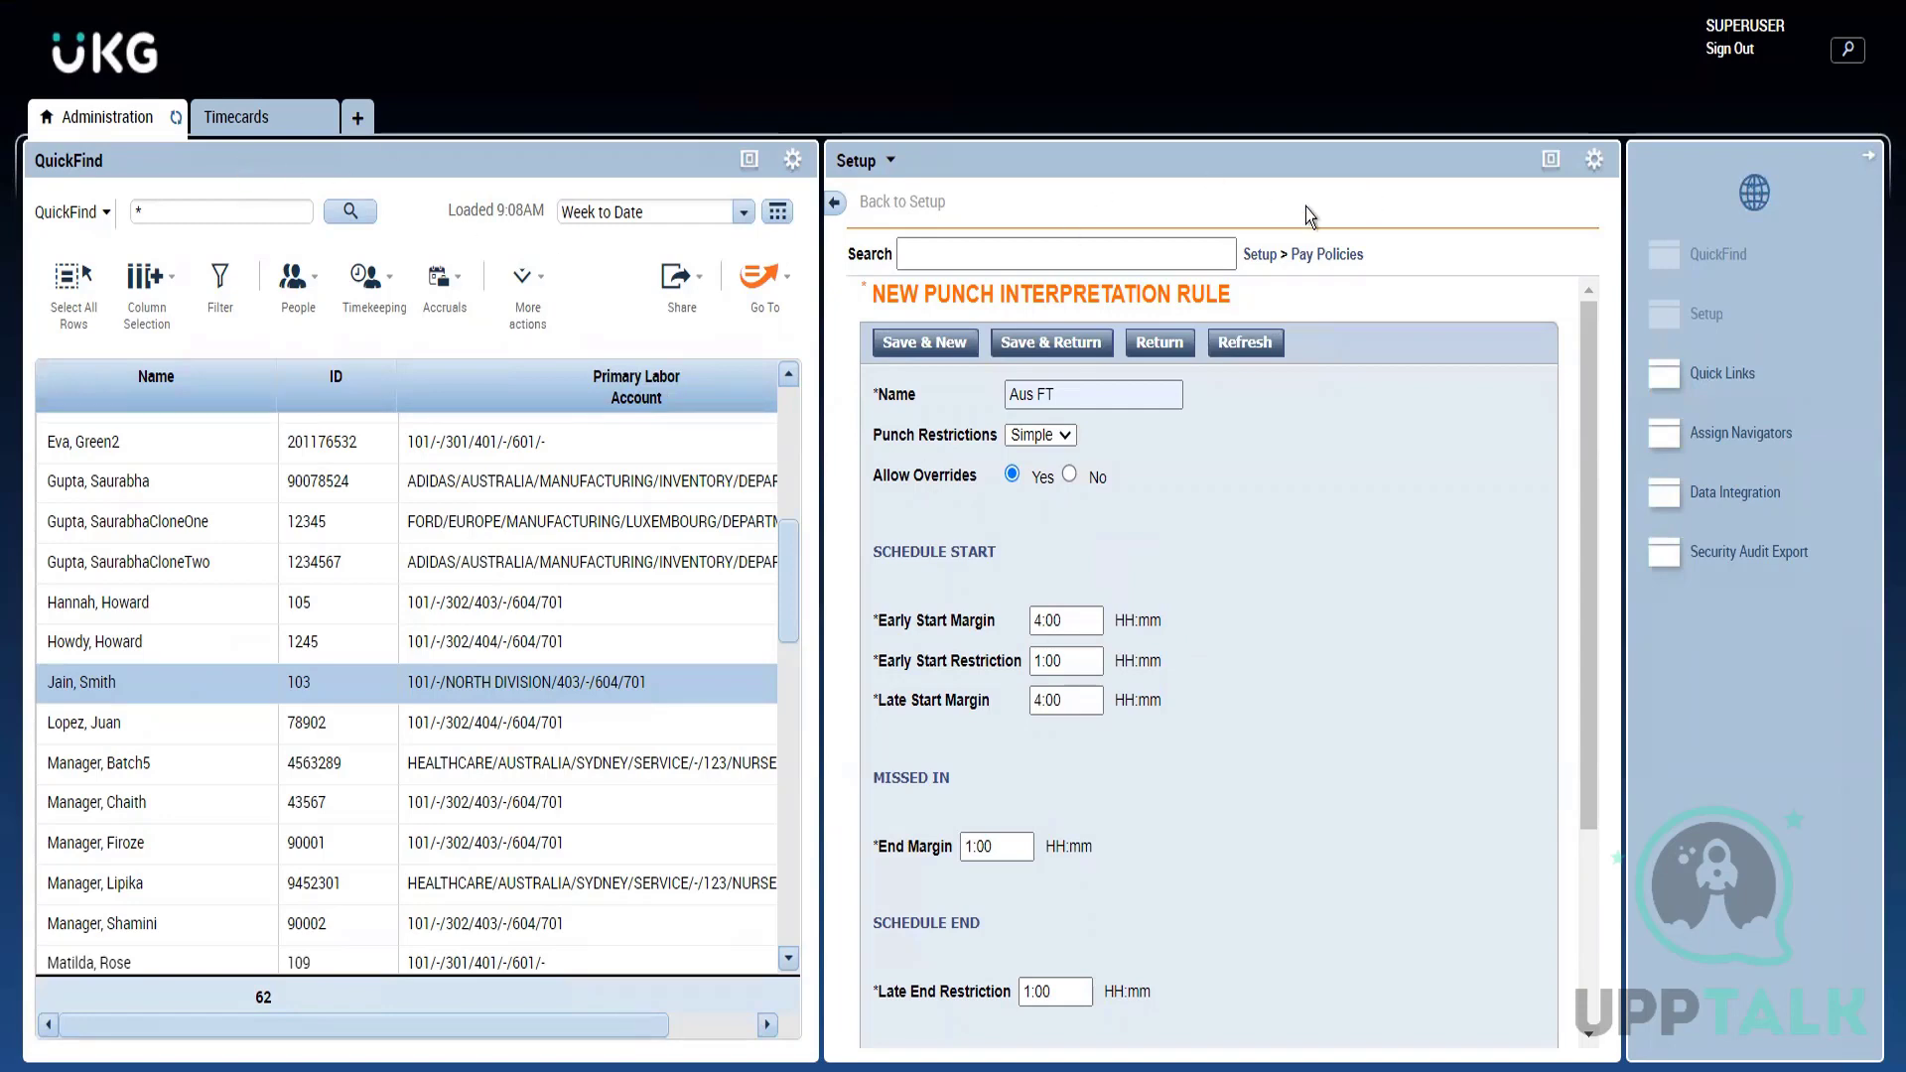
click(260, 117)
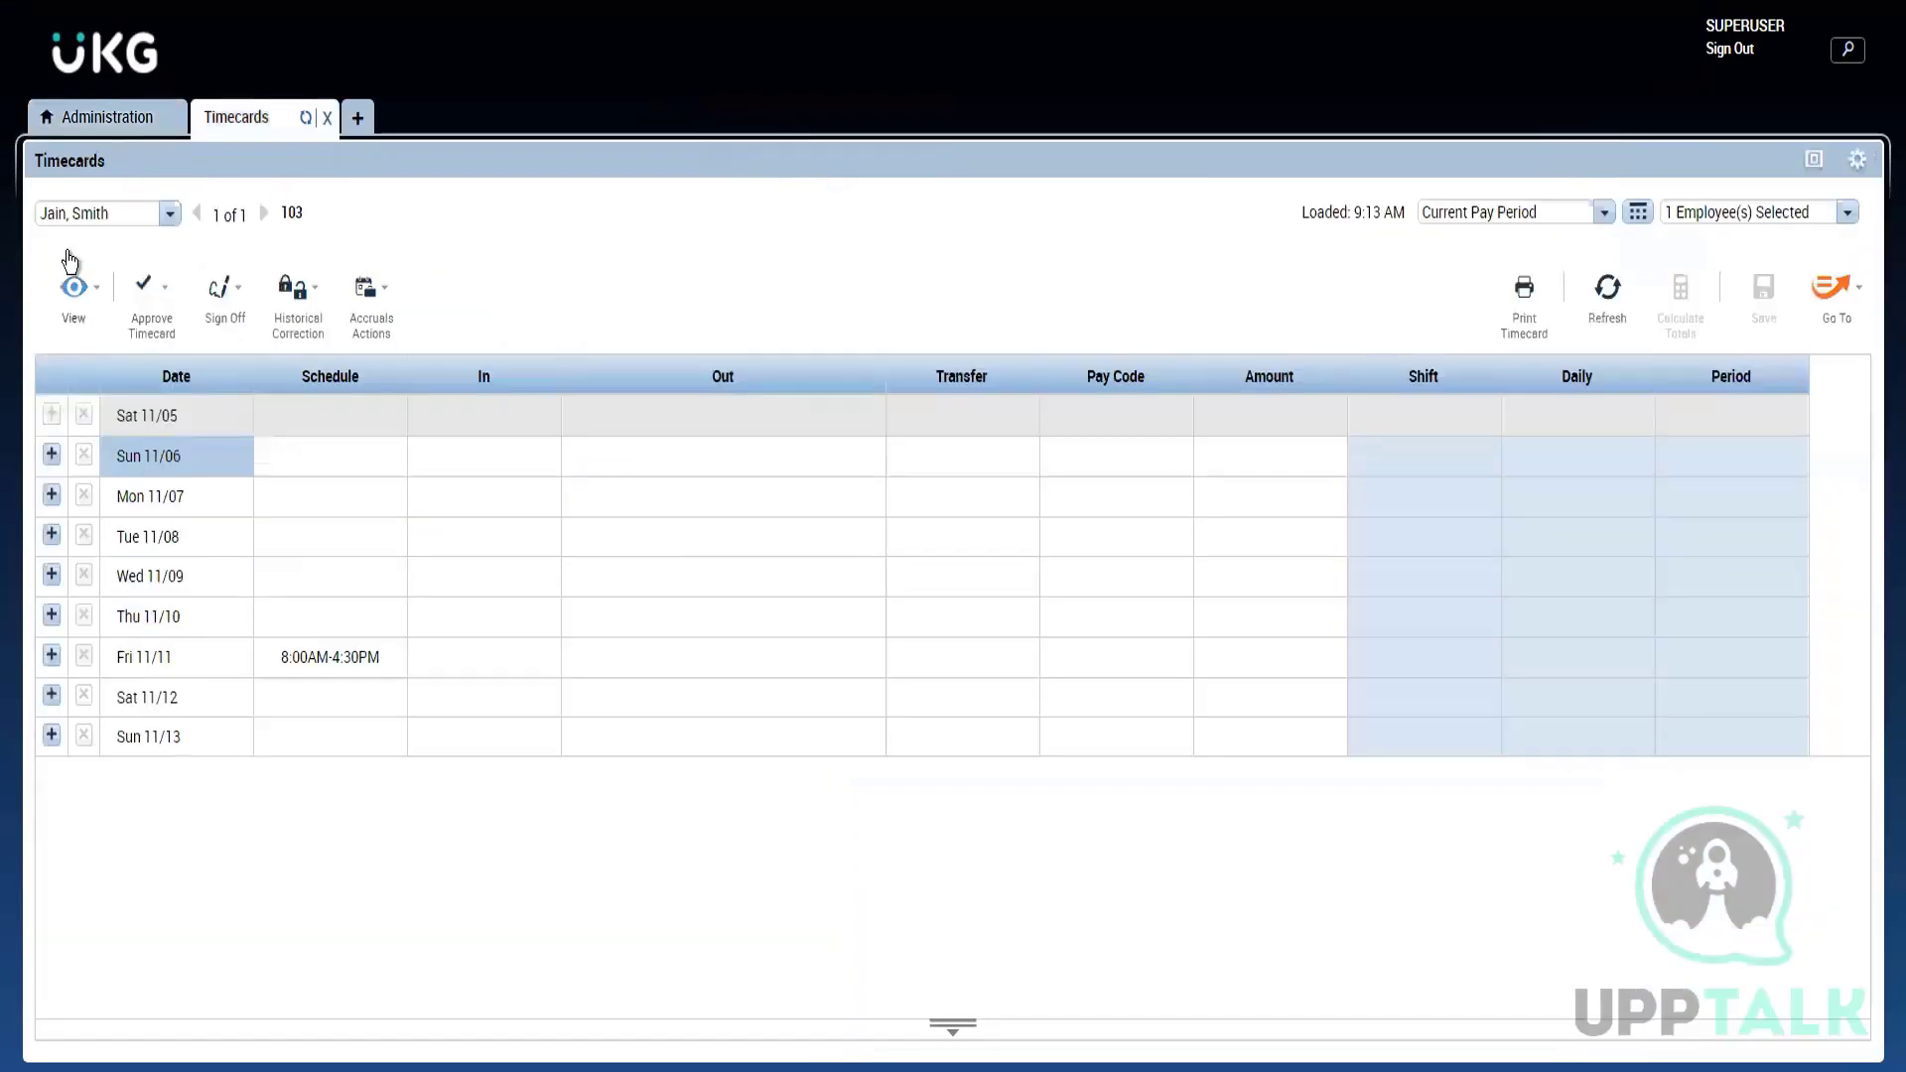
click(86, 129)
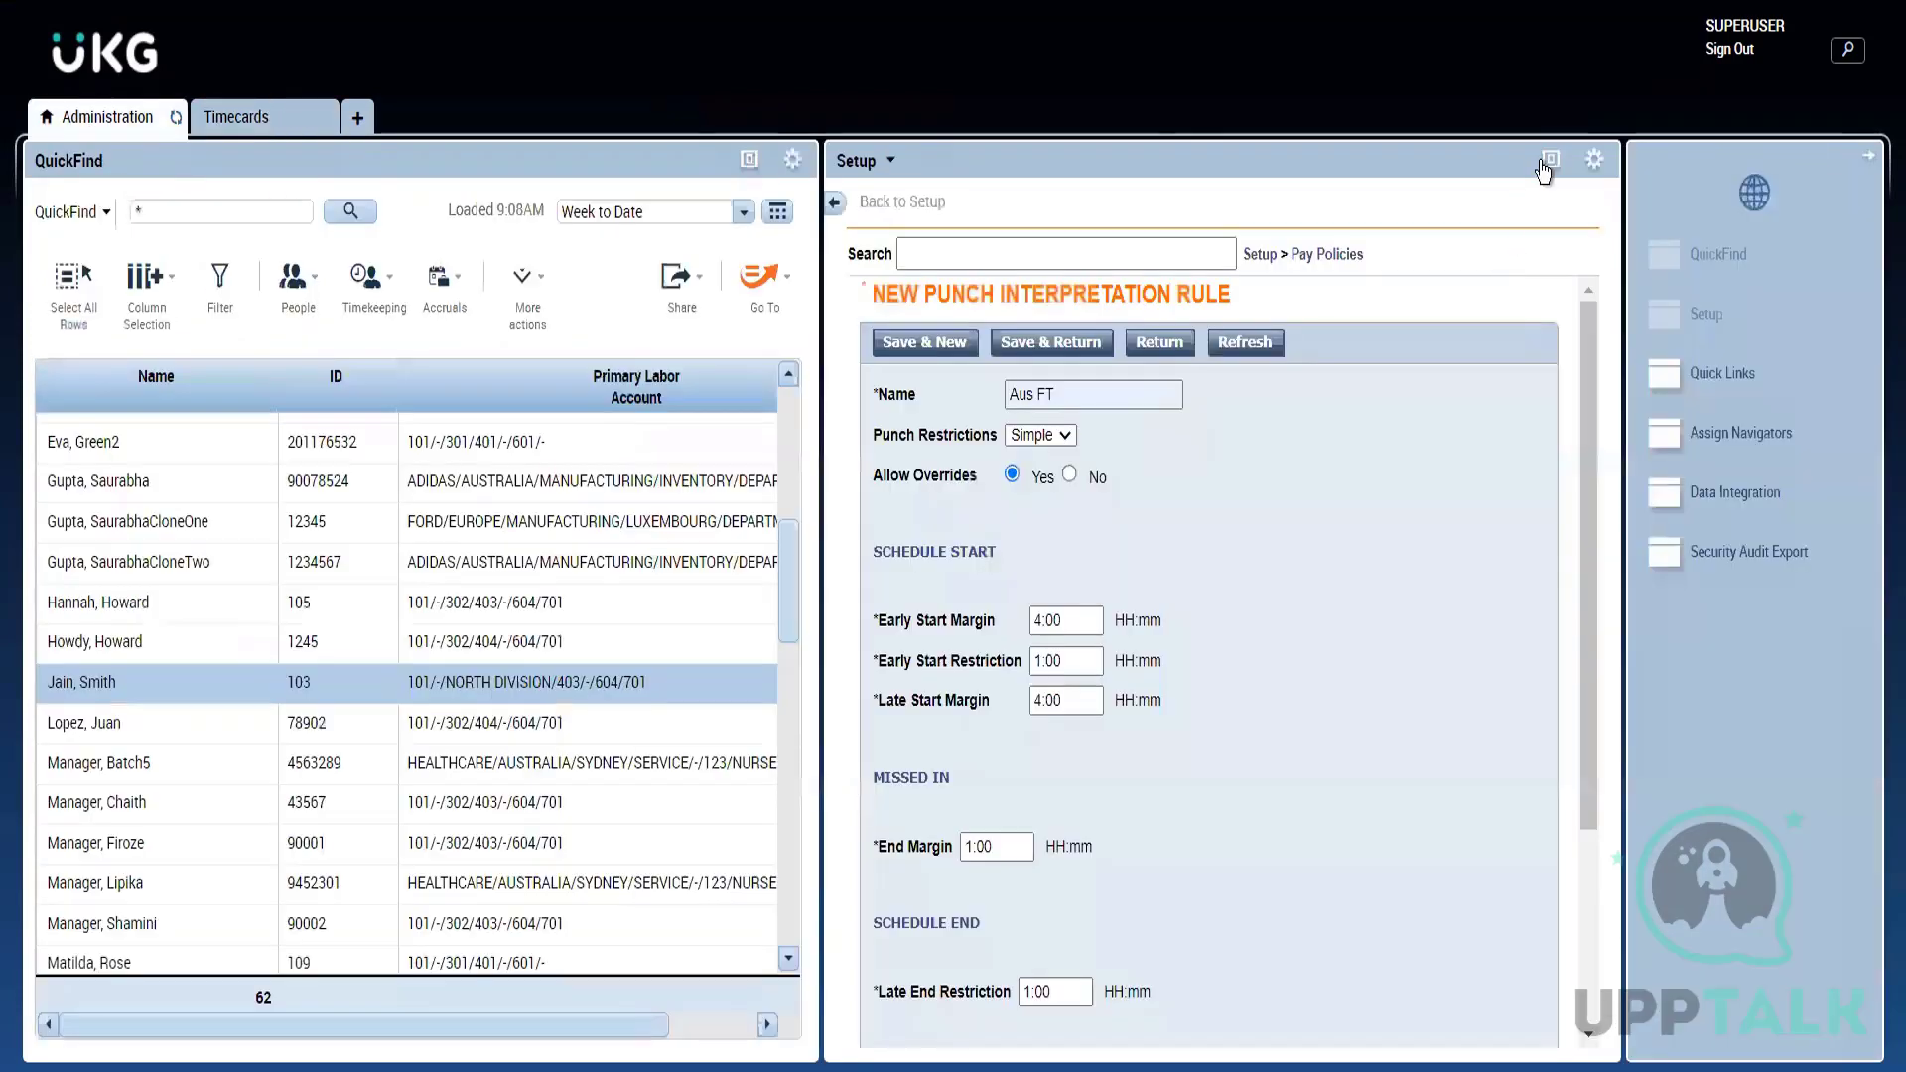
click(1550, 160)
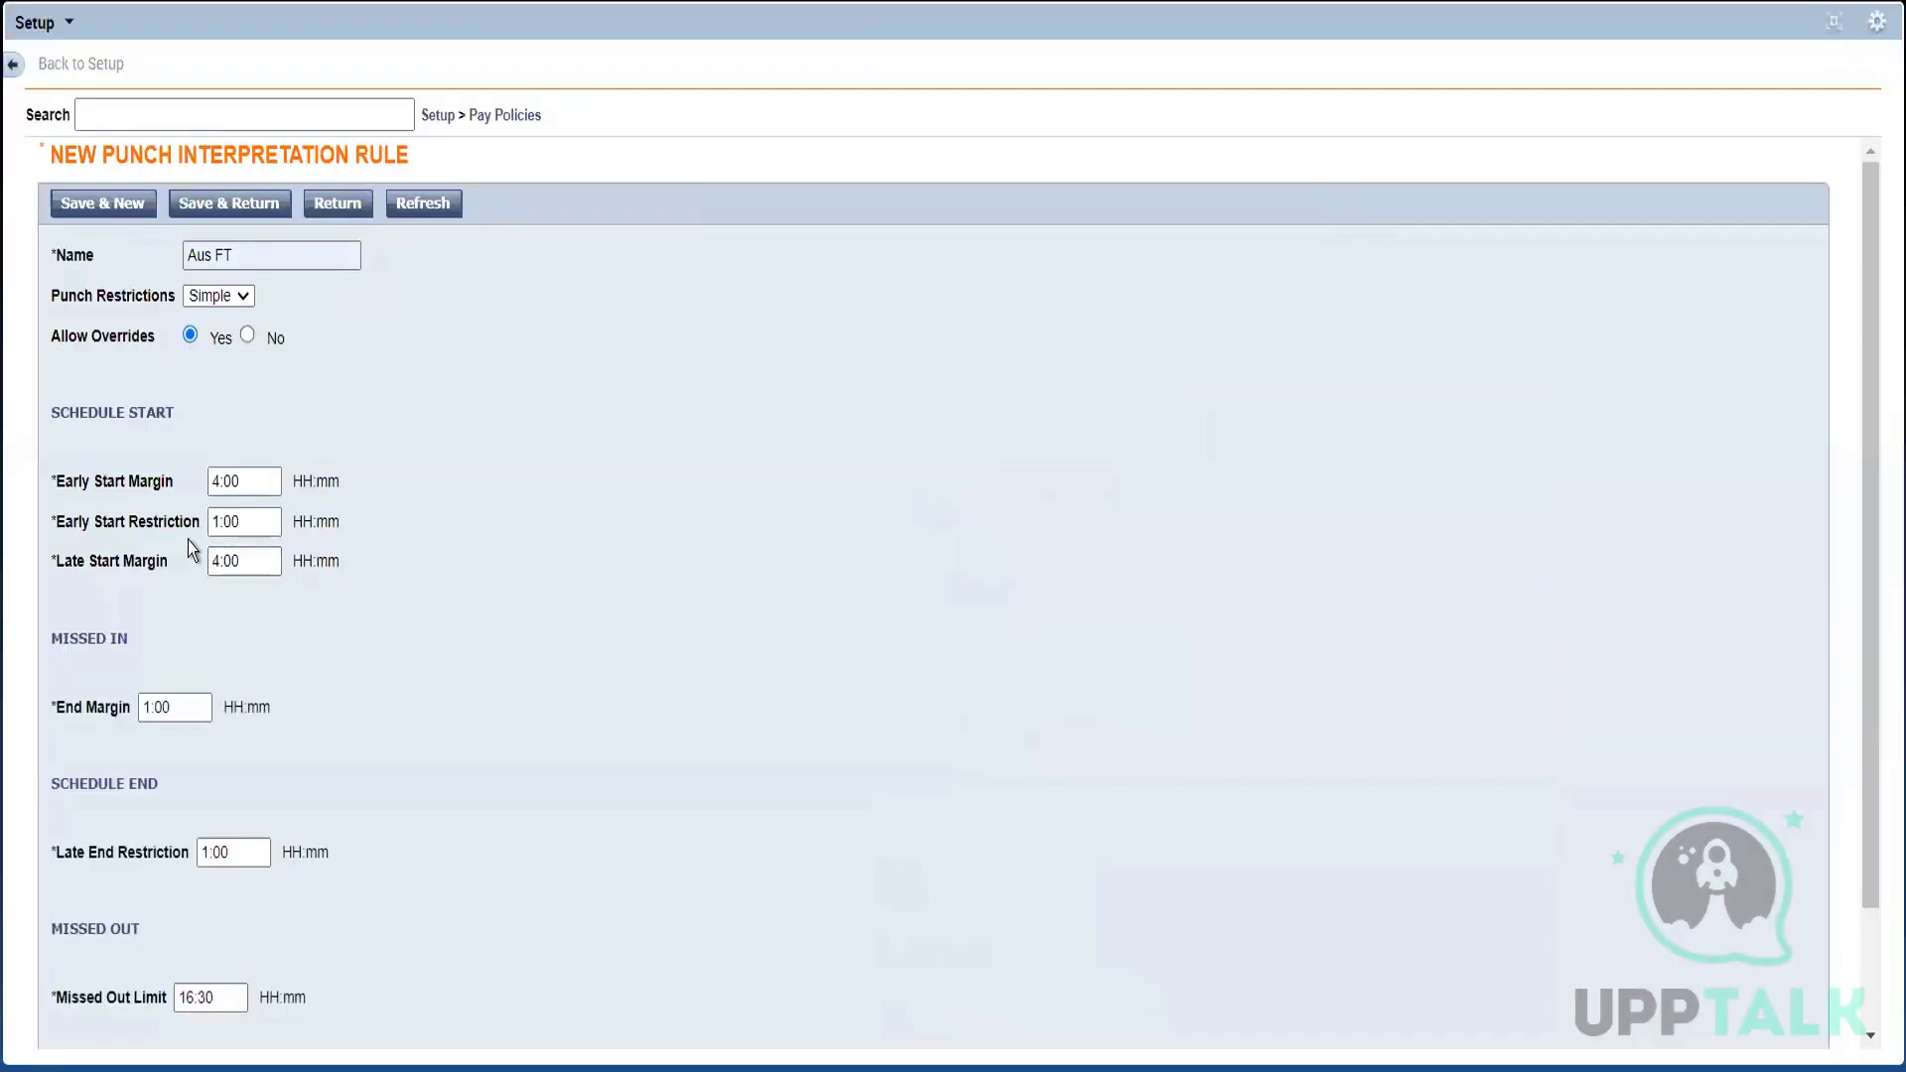
Step: Set the Aus FT rule's Early Start Restriction to 24:00
click(221, 523)
key(BackSpace)
text(254)
key(BackSpace)
key(BackSpace)
text(4)
click(533, 520)
Step: Return to the employee's timecard and enter the Fri 11/11 punches, In at 5a and Out at 2p
click(1837, 28)
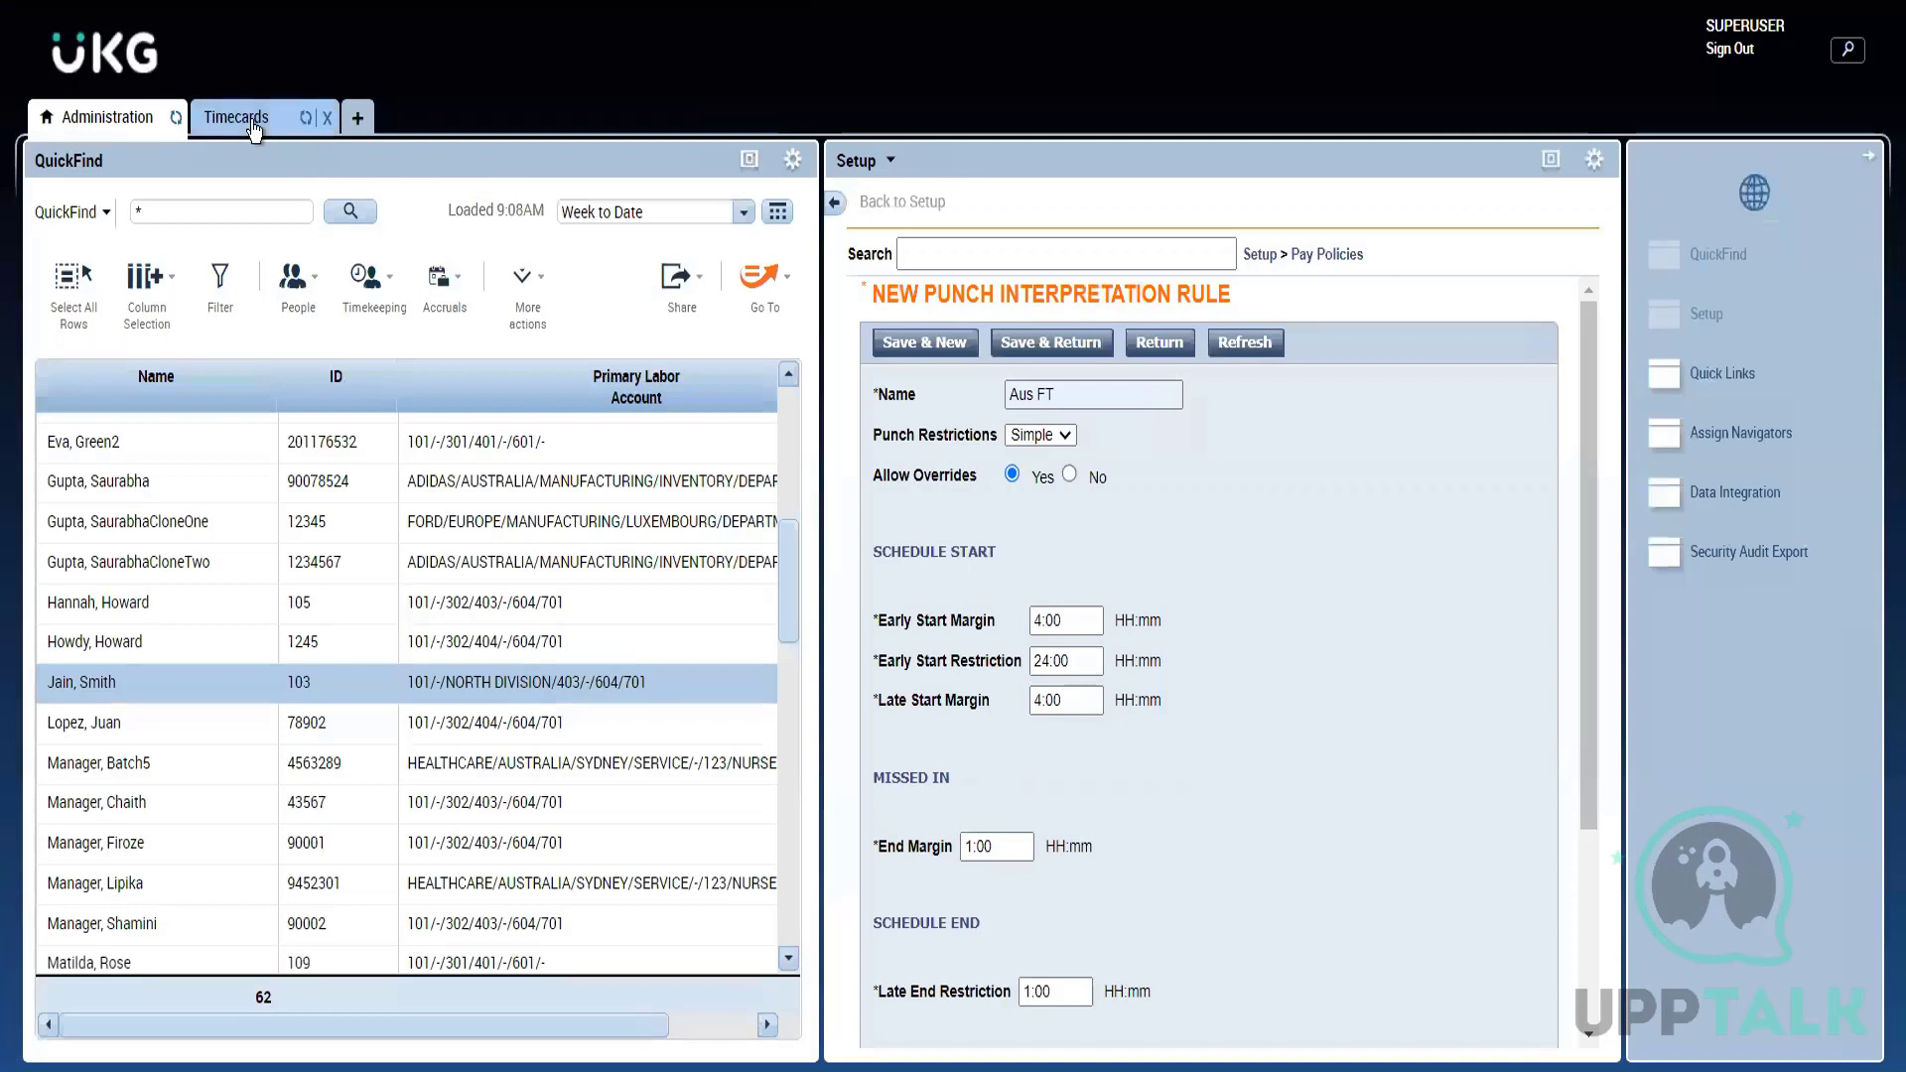
click(254, 121)
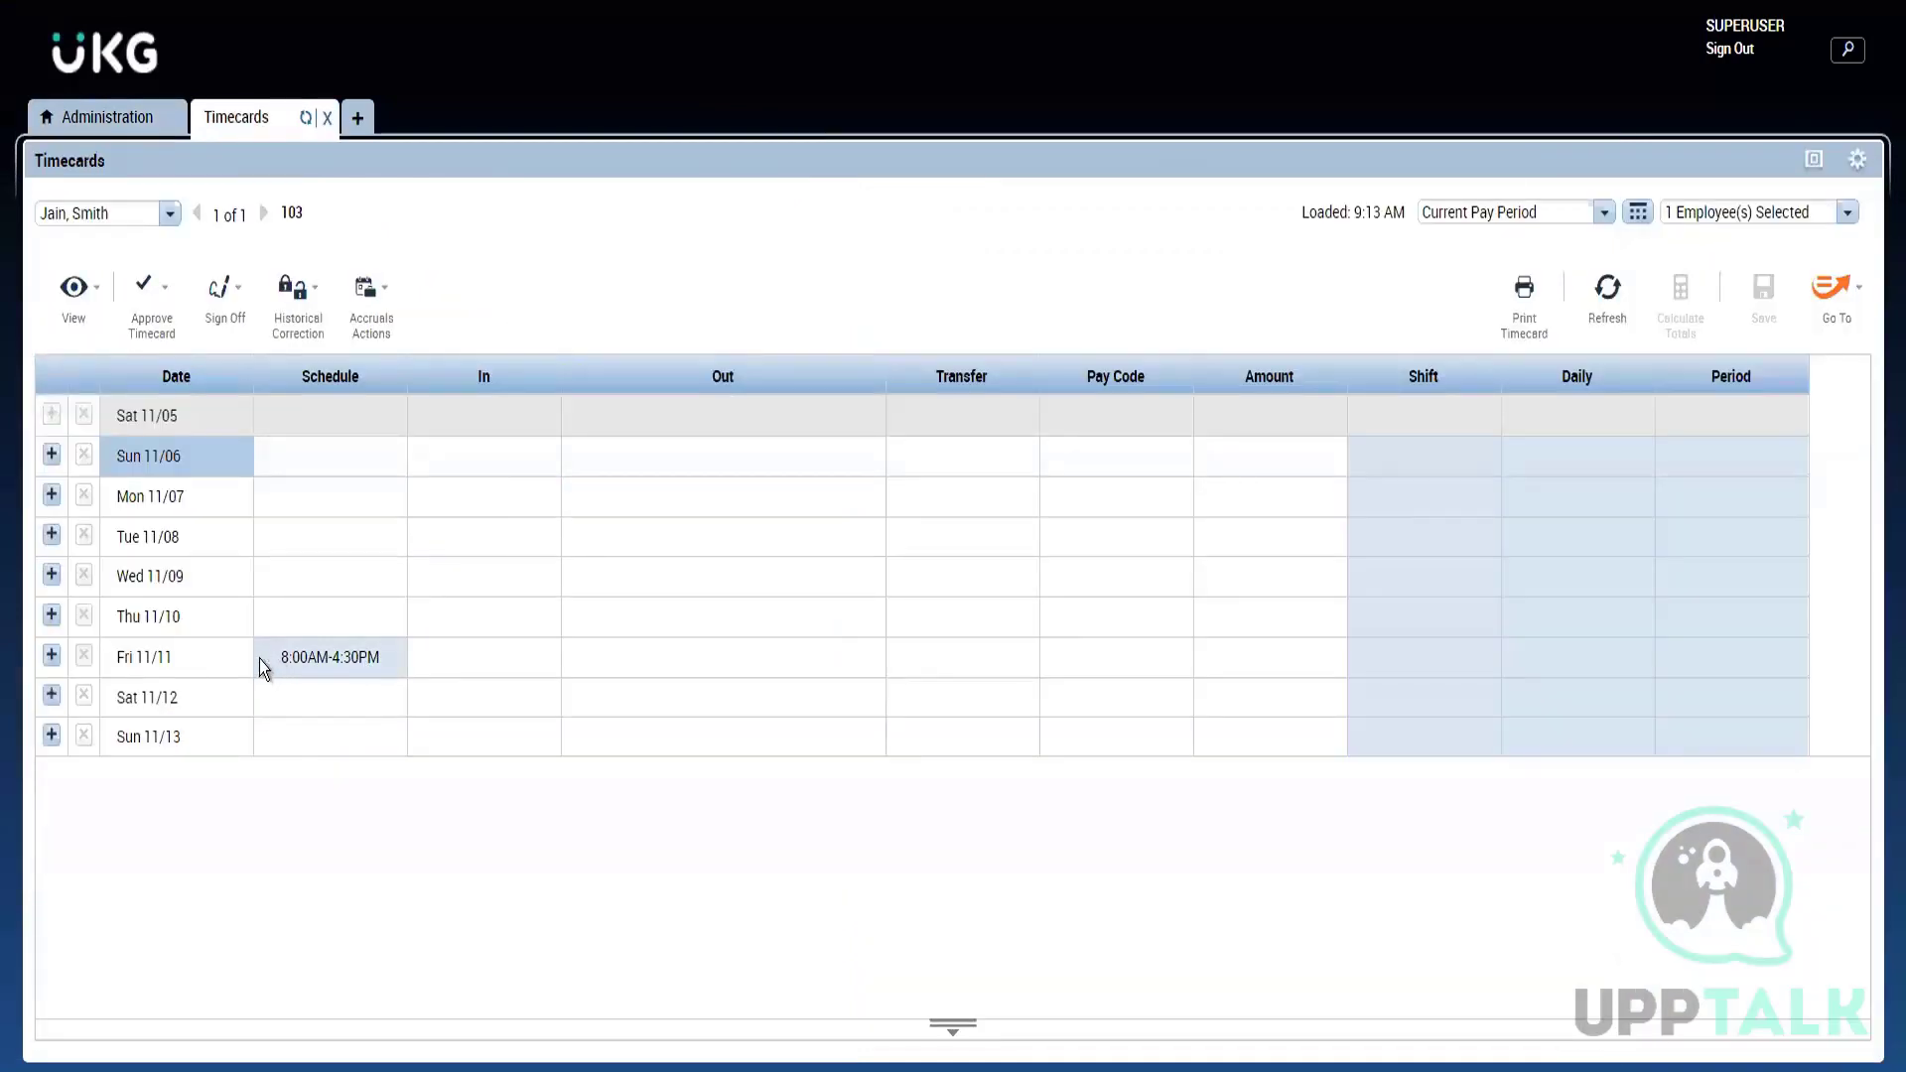
click(479, 675)
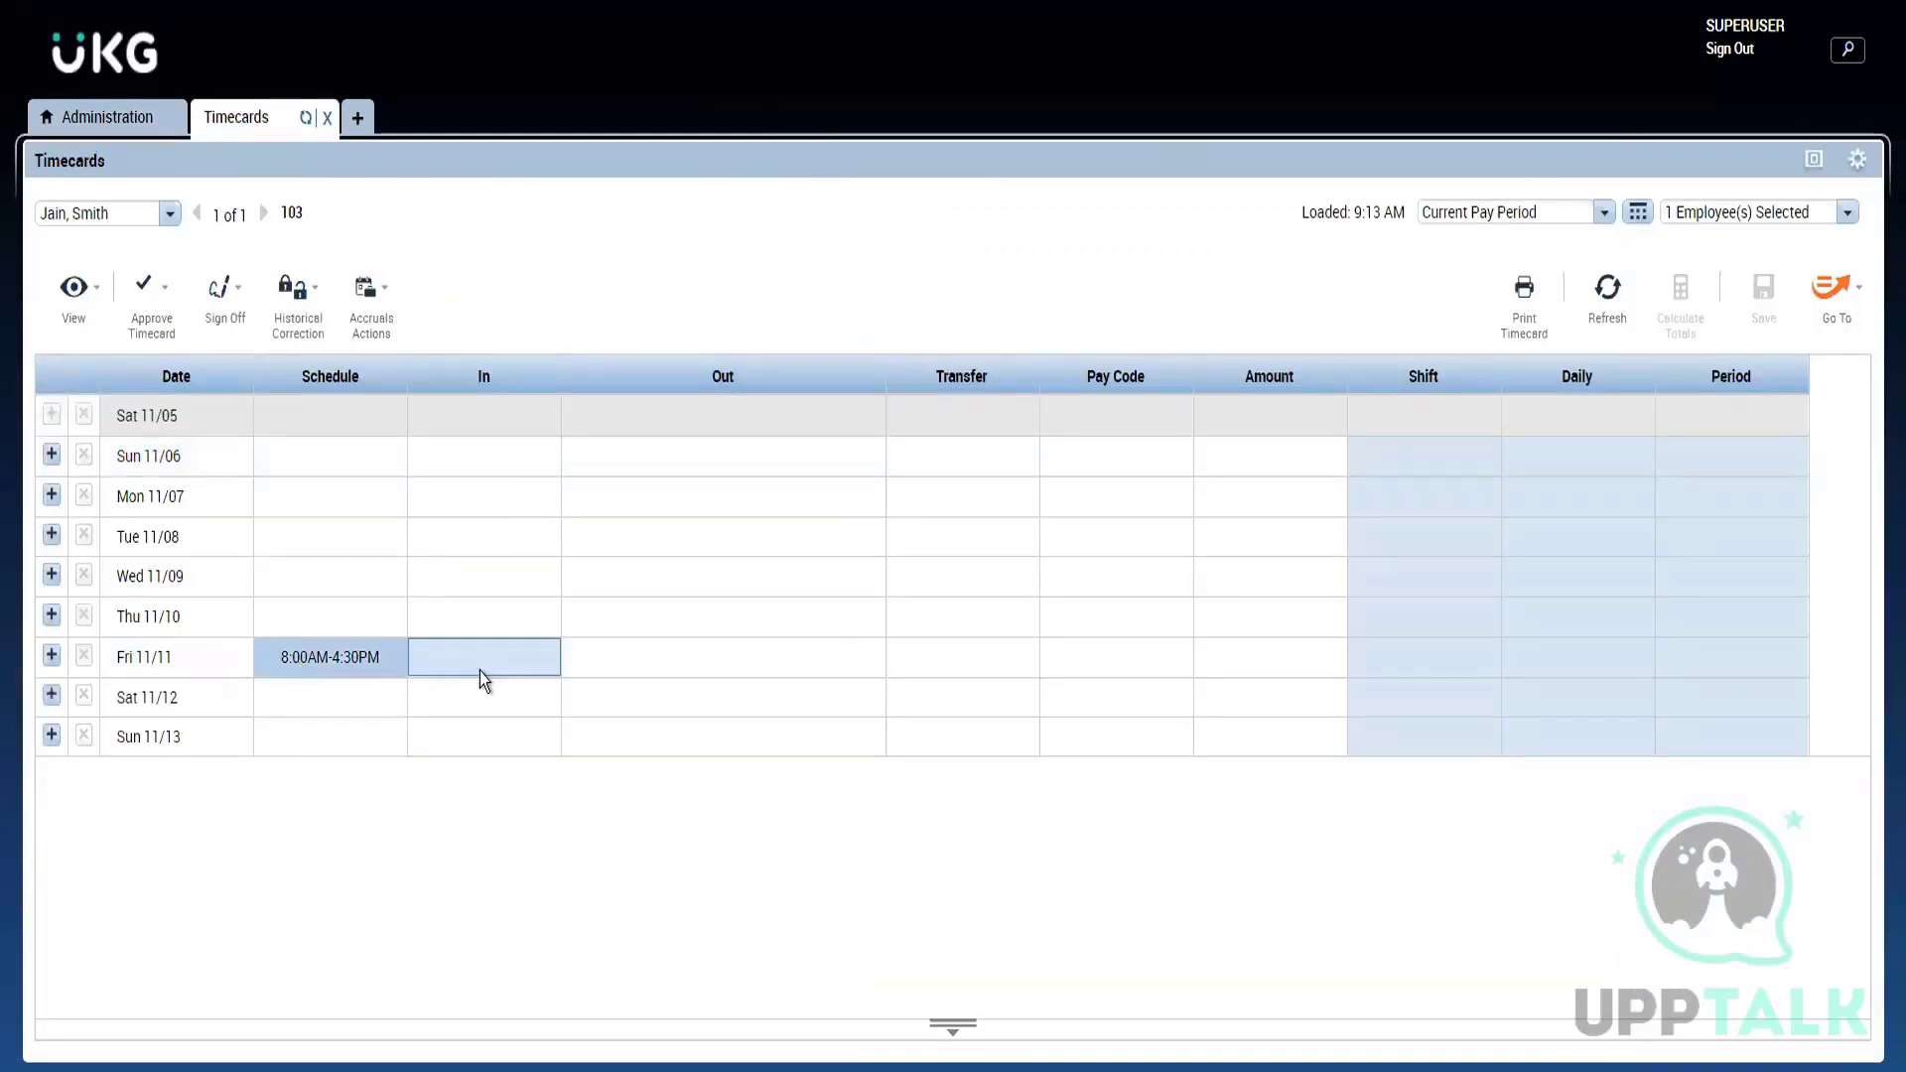
click(501, 672)
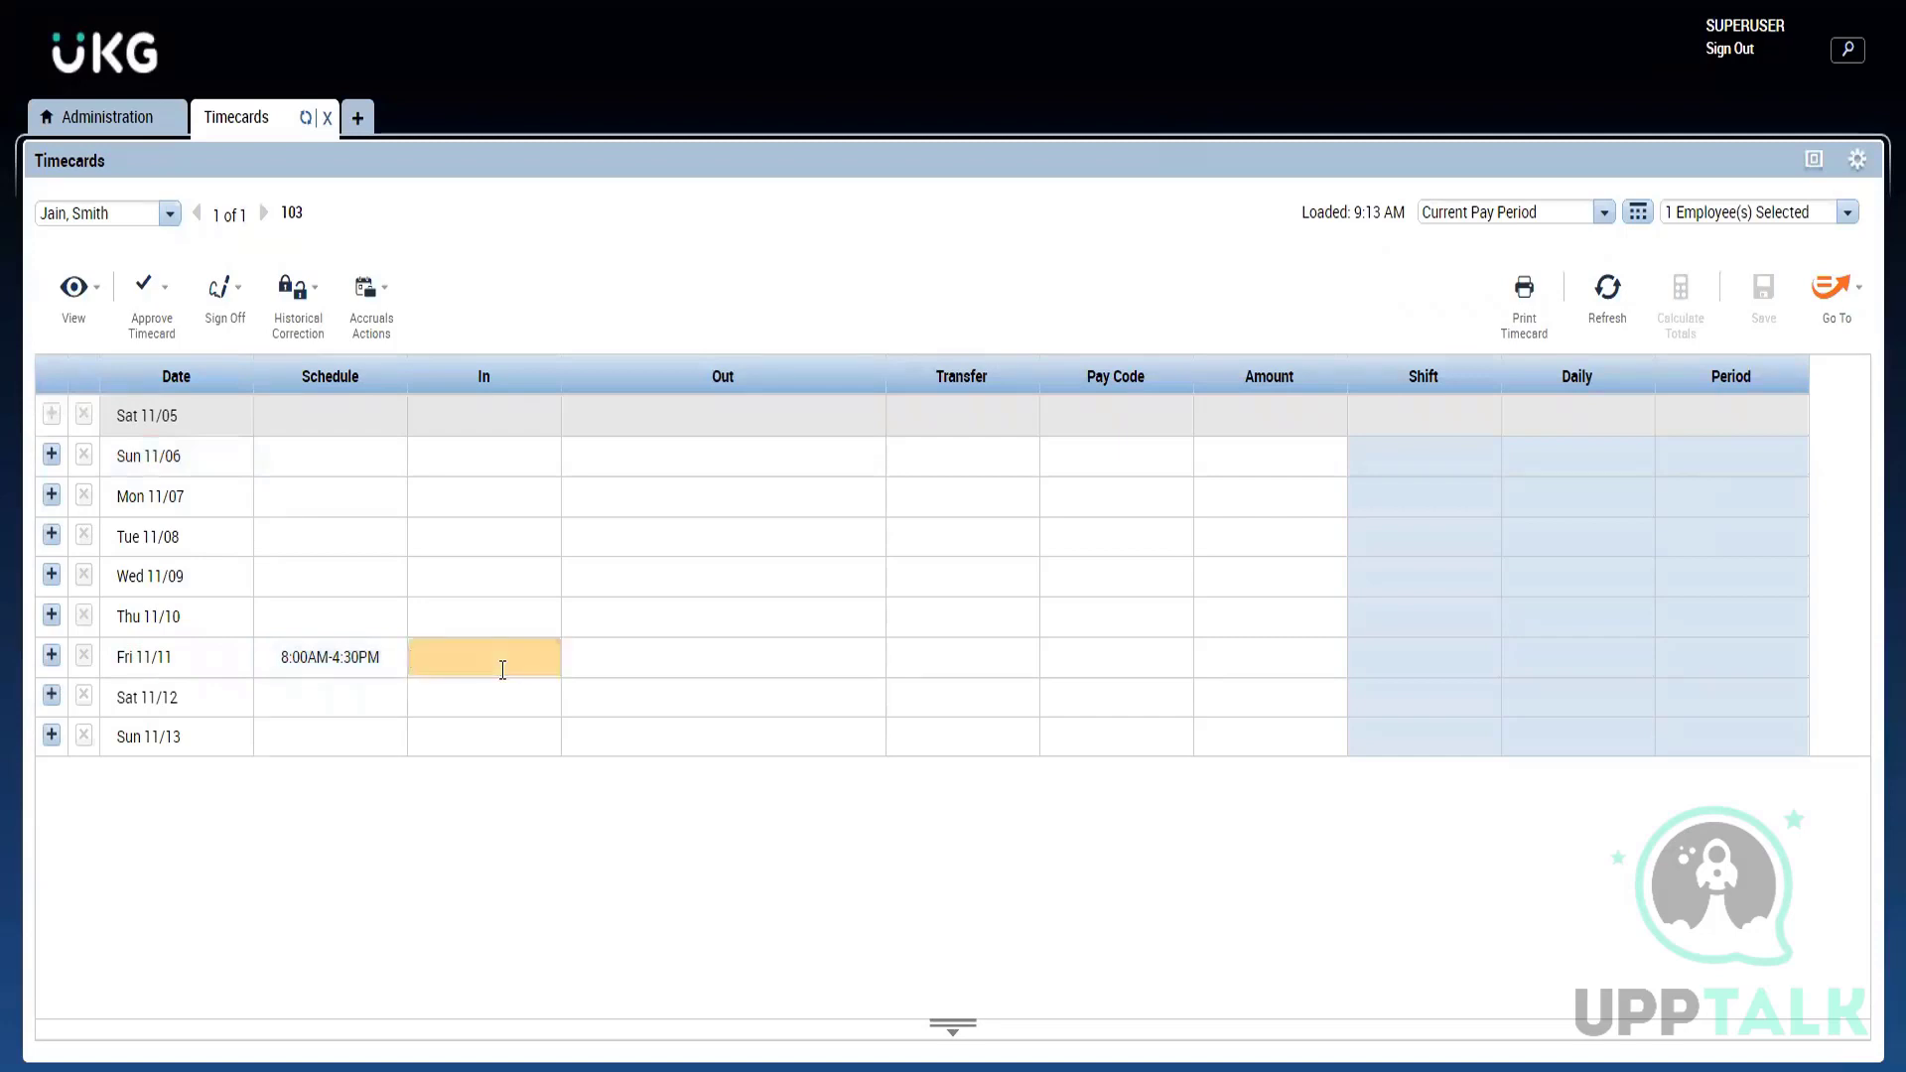
text(5a)
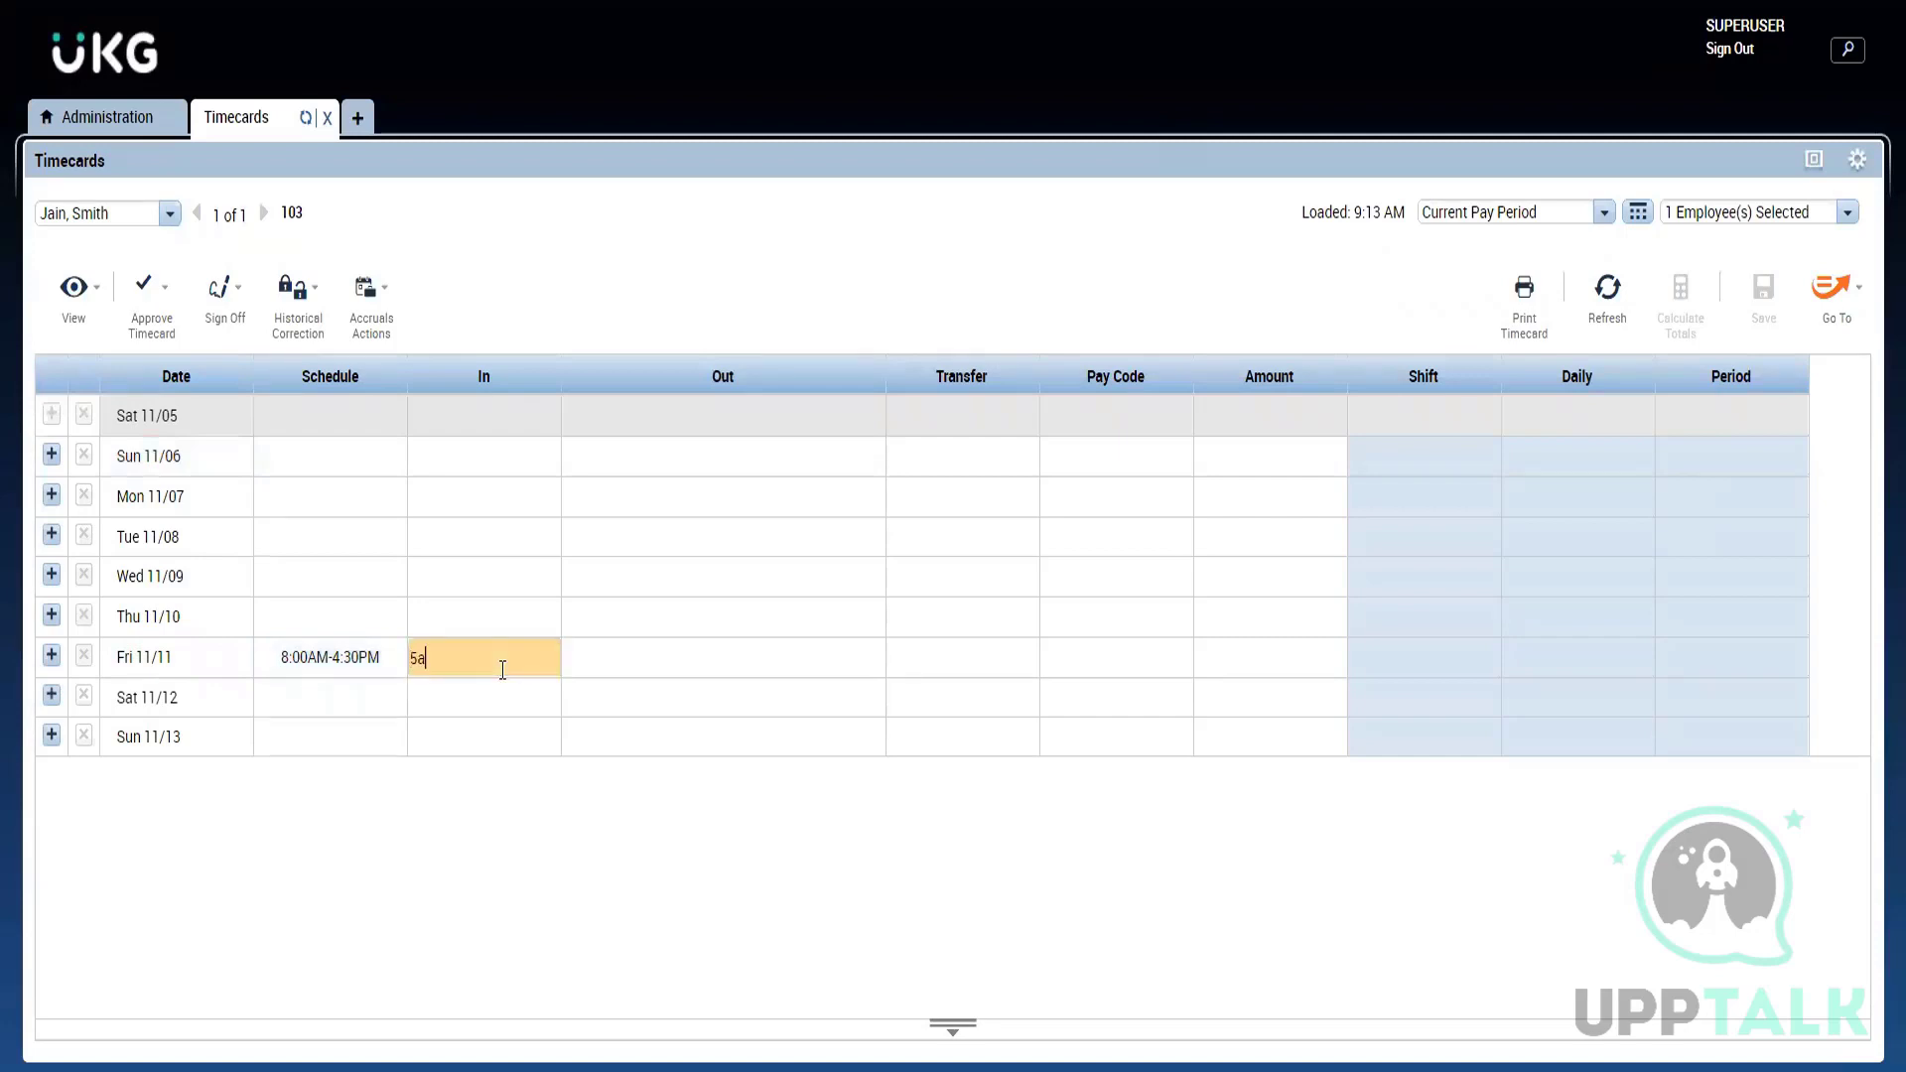
click(658, 655)
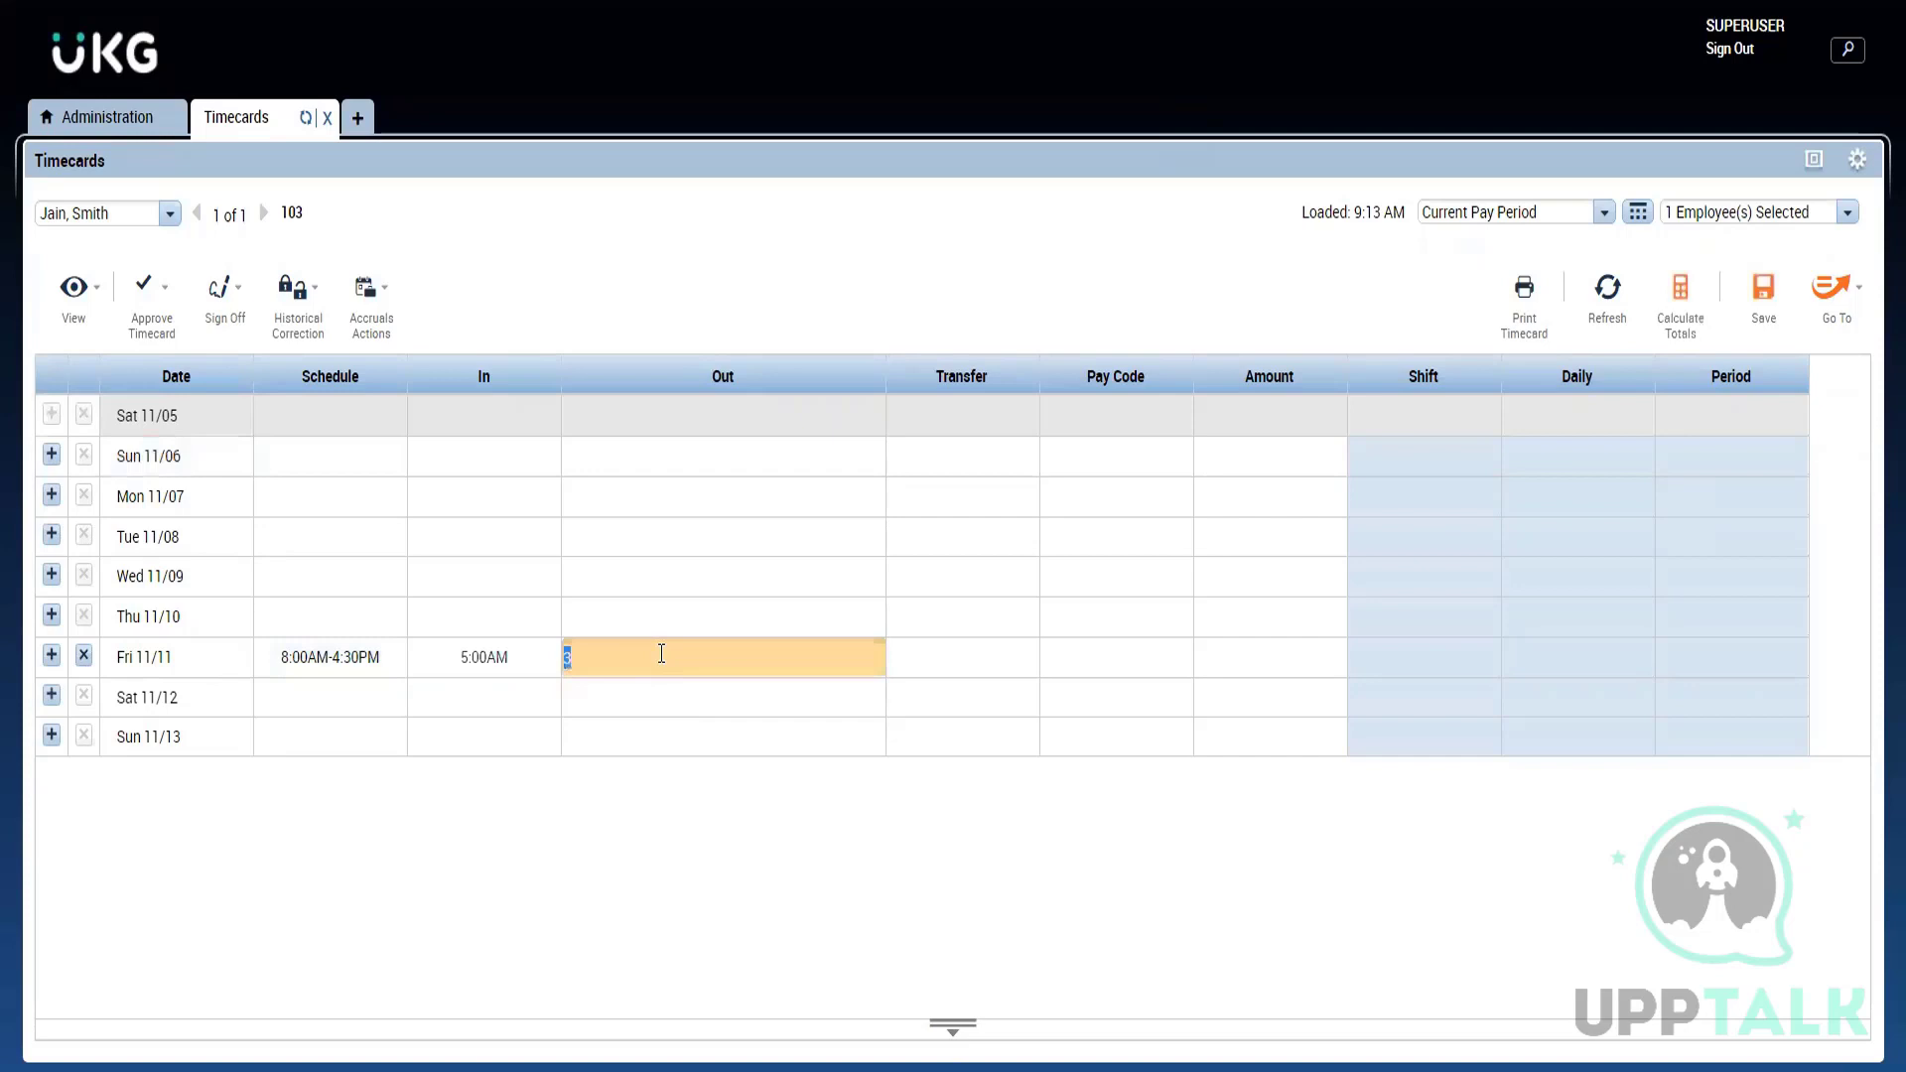
text(2p)
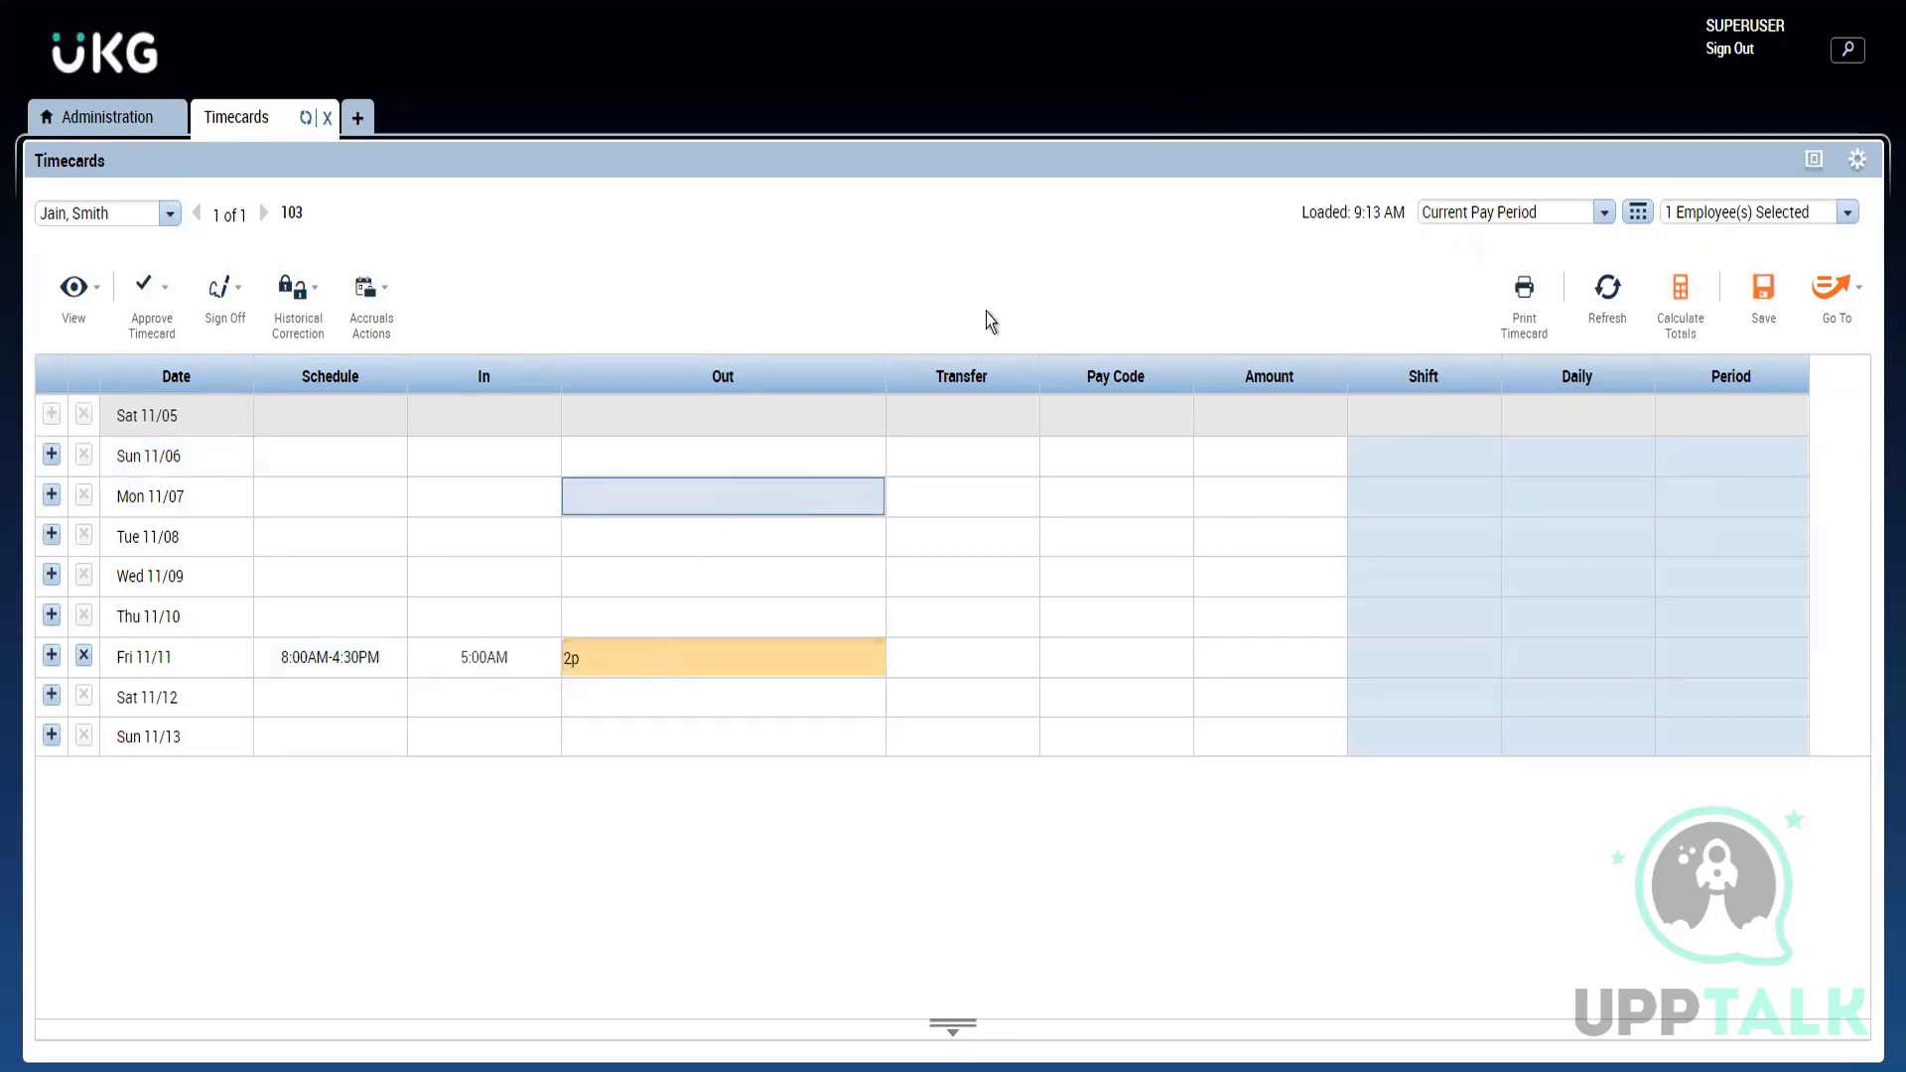
Step: Save the employee's timecard and check the exception flag on the Fri 11/11 In punch
click(986, 312)
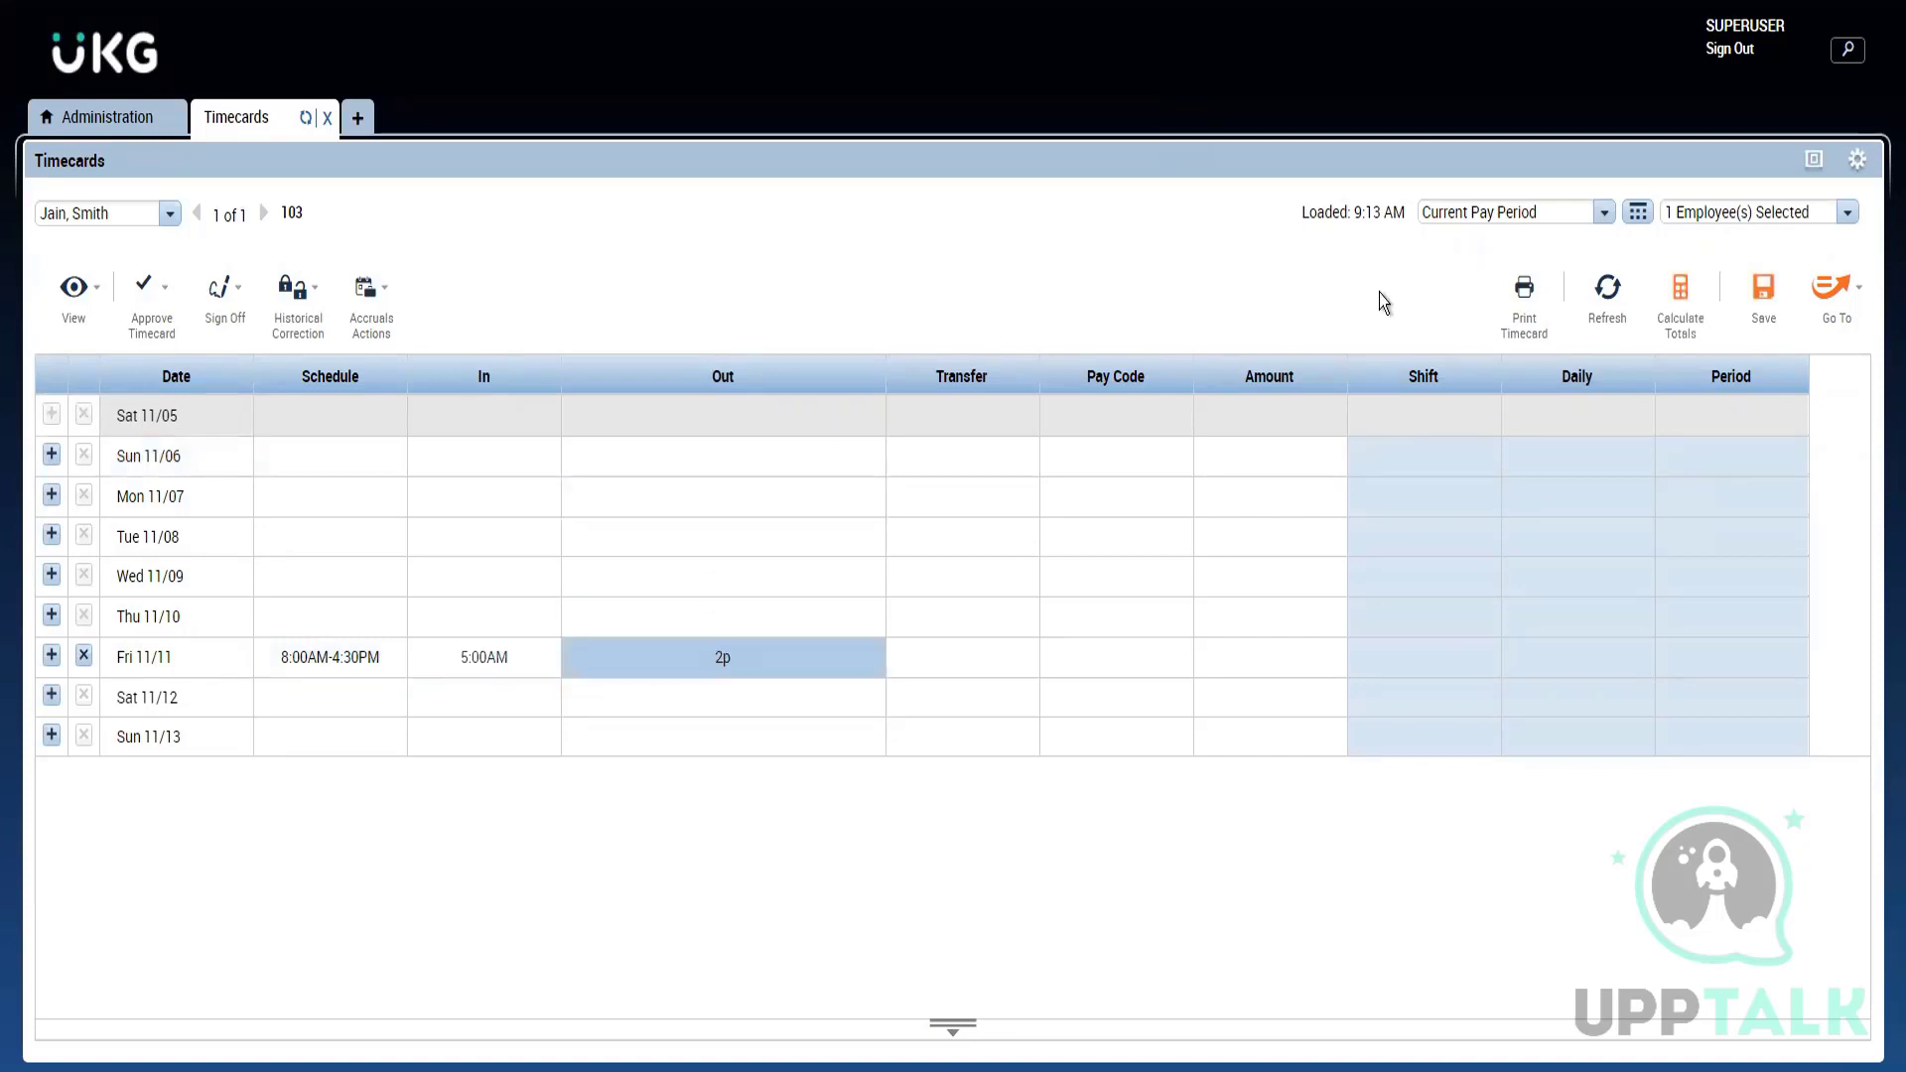
click(1748, 312)
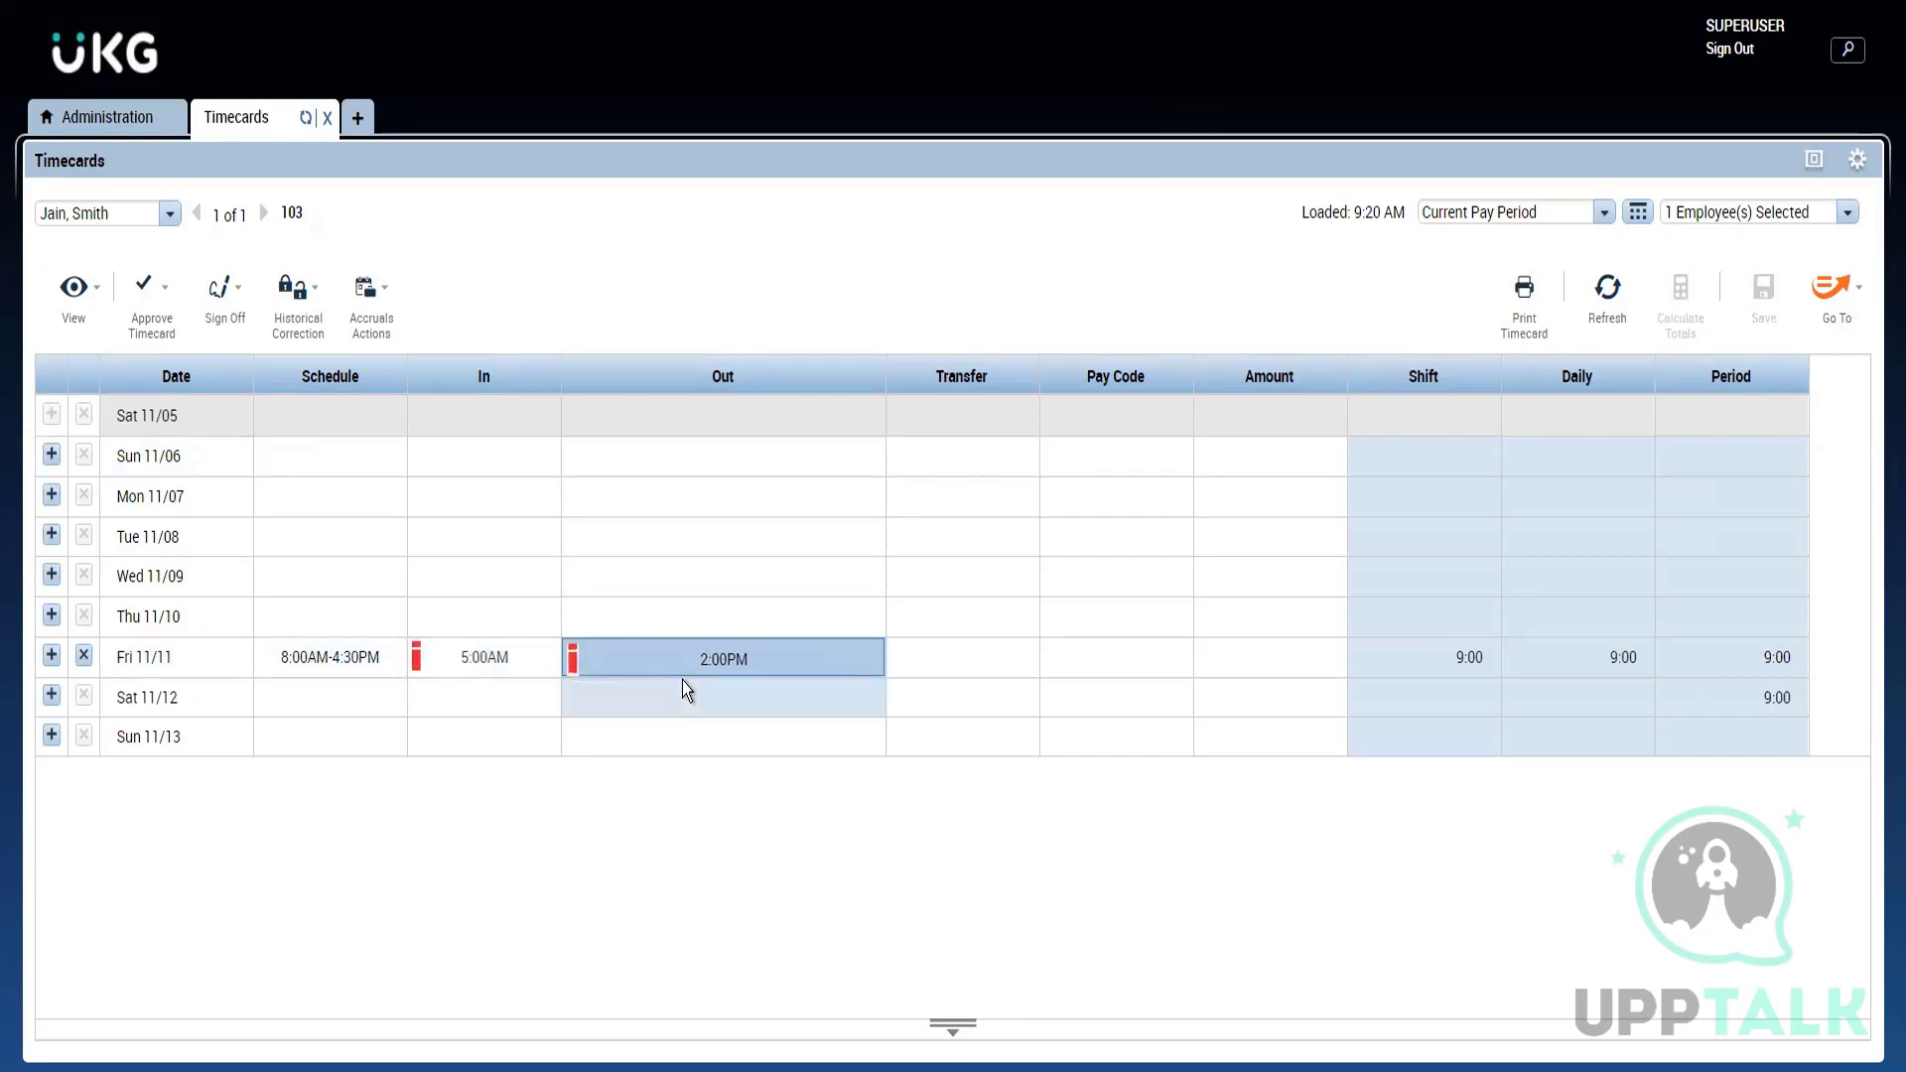
click(426, 664)
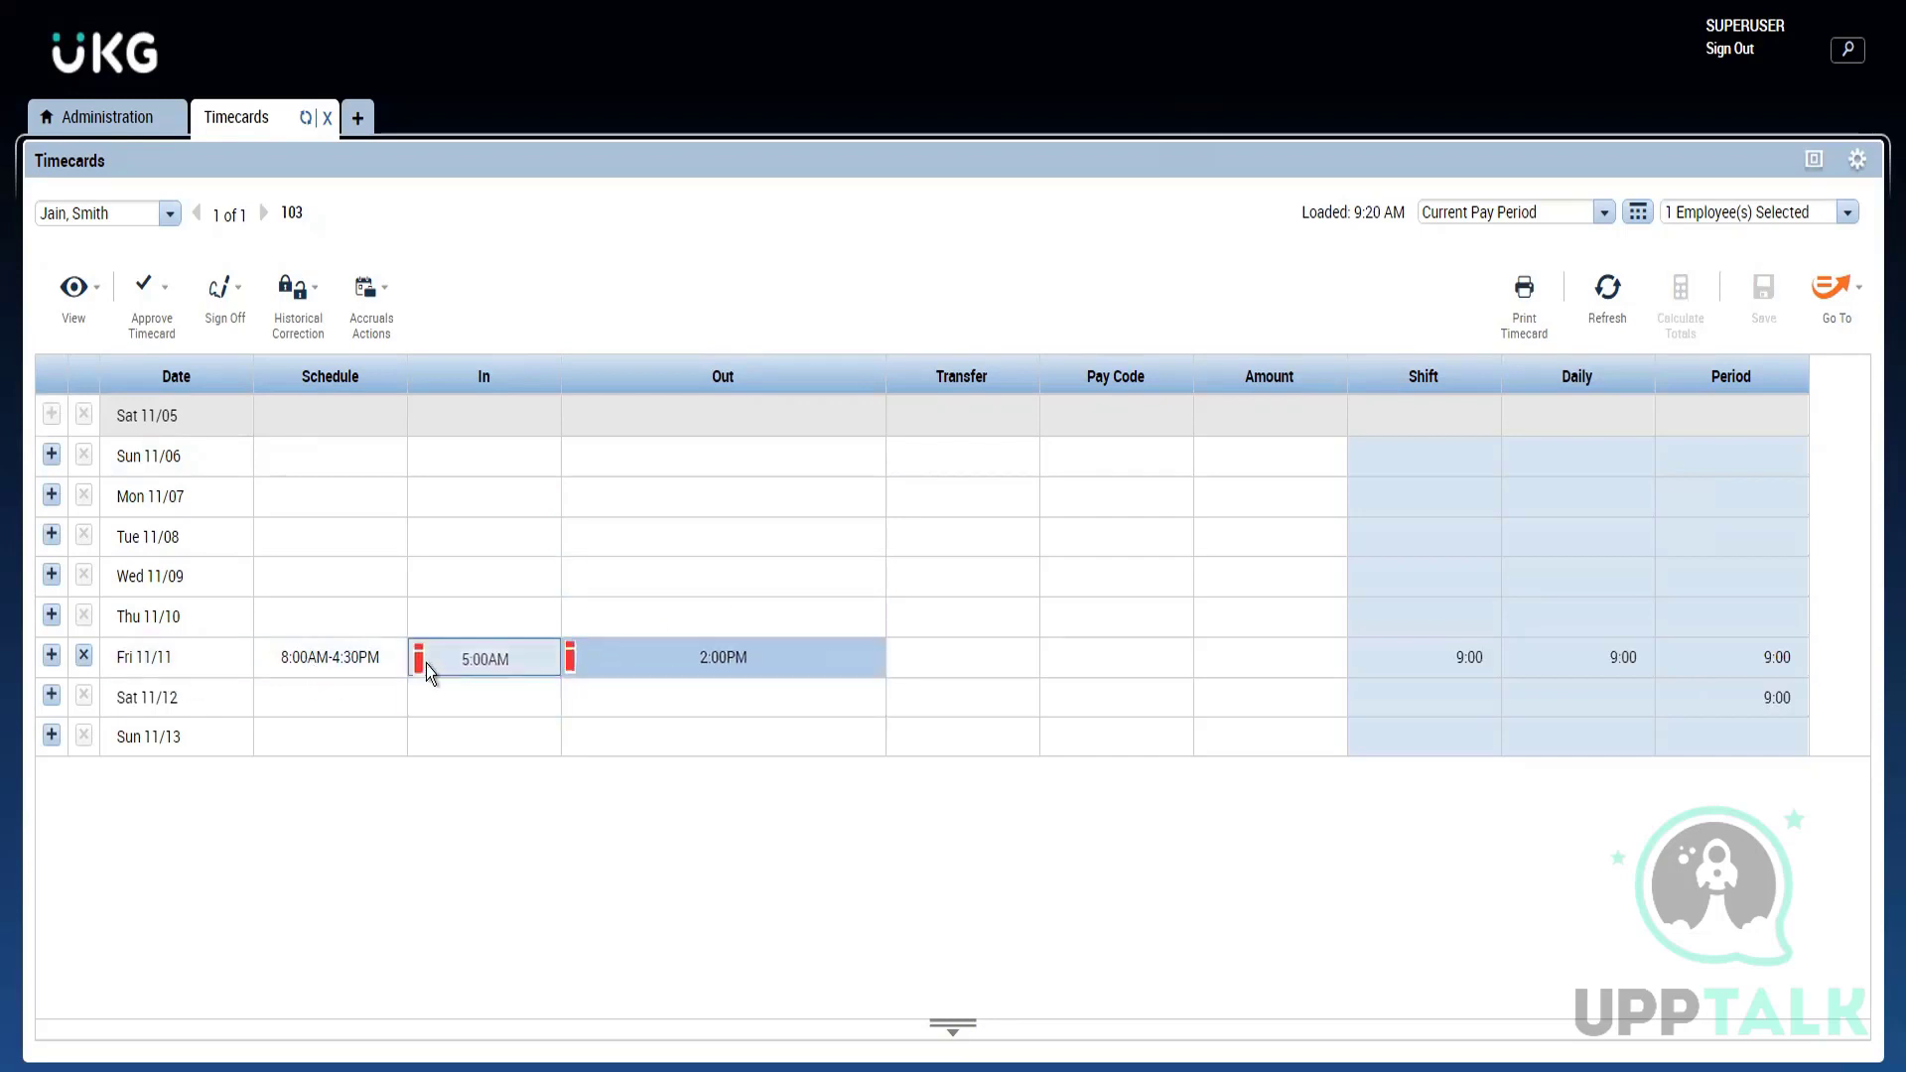
mouse_move(420, 665)
Step: Change the Fri 11/11 punches to In at 3a and Out at 11a, with the timecard saved
click(437, 657)
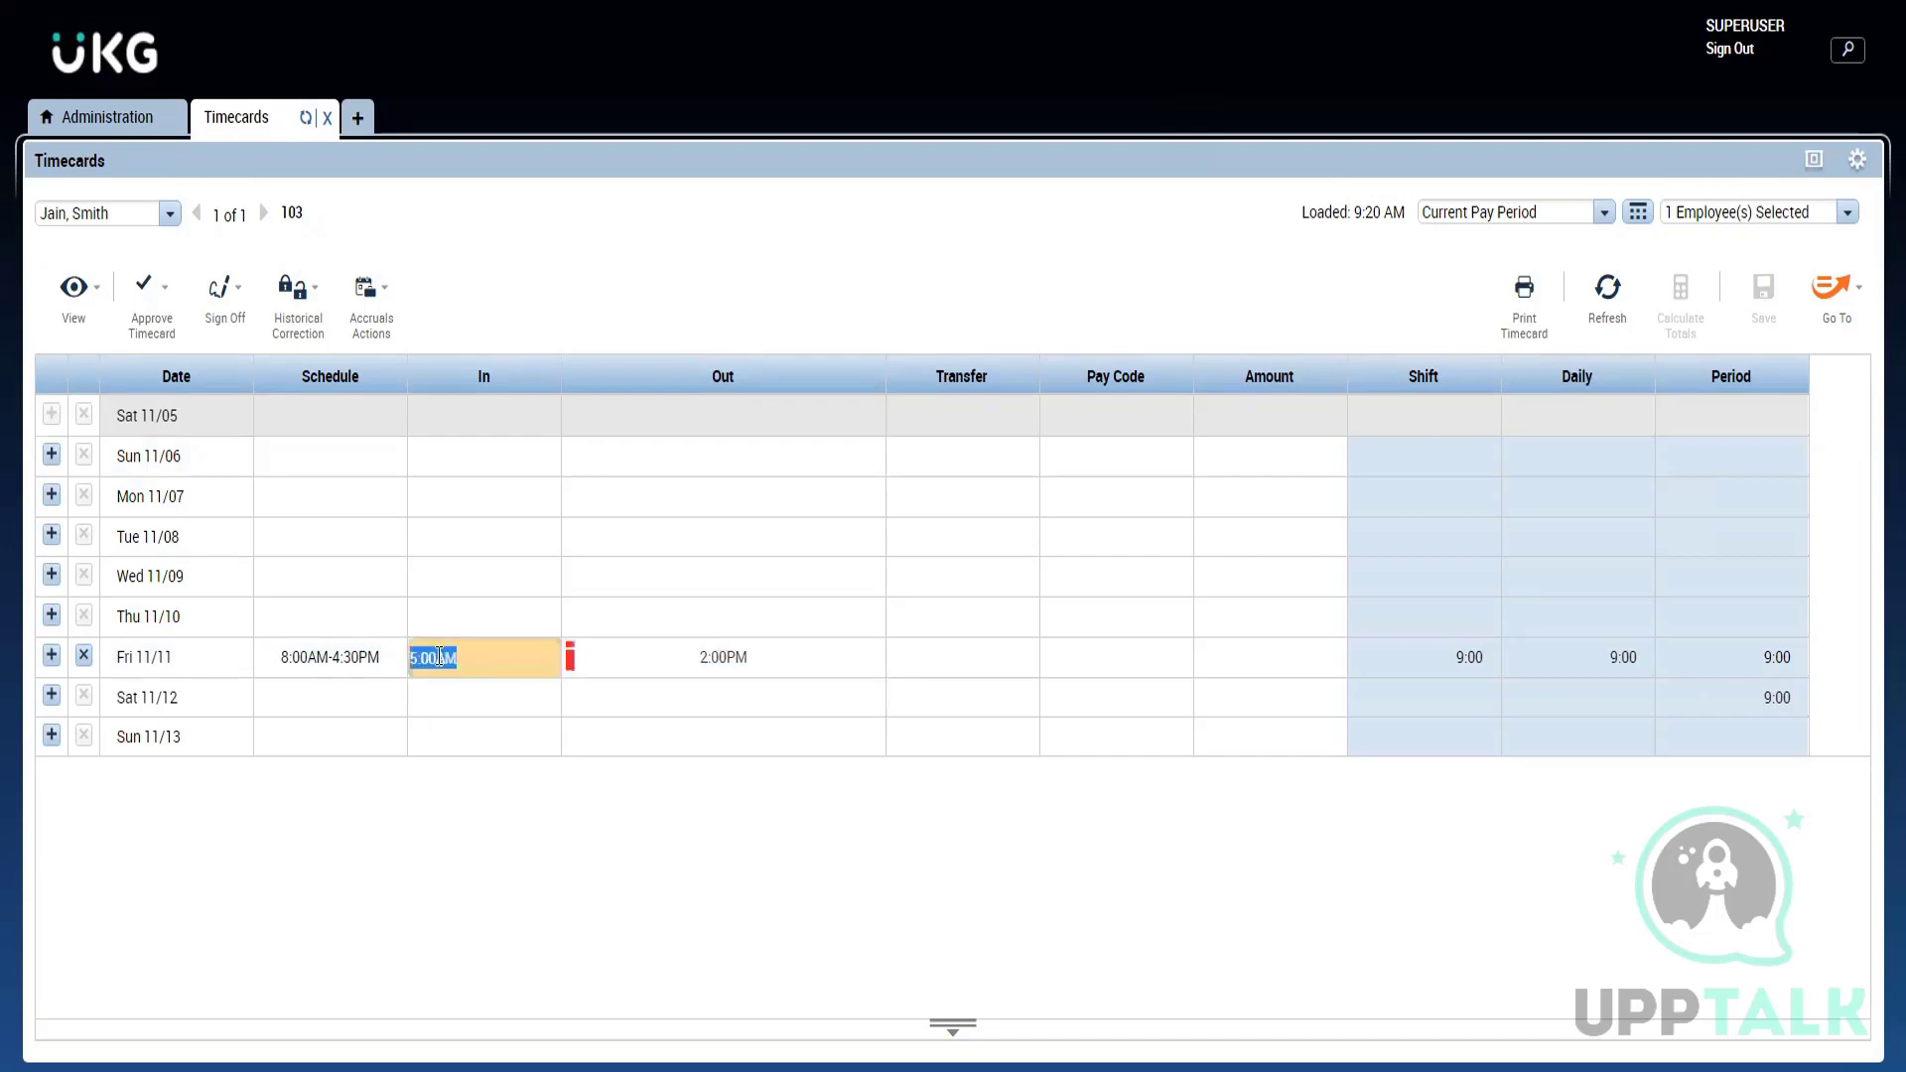
text(3a)
key(Return)
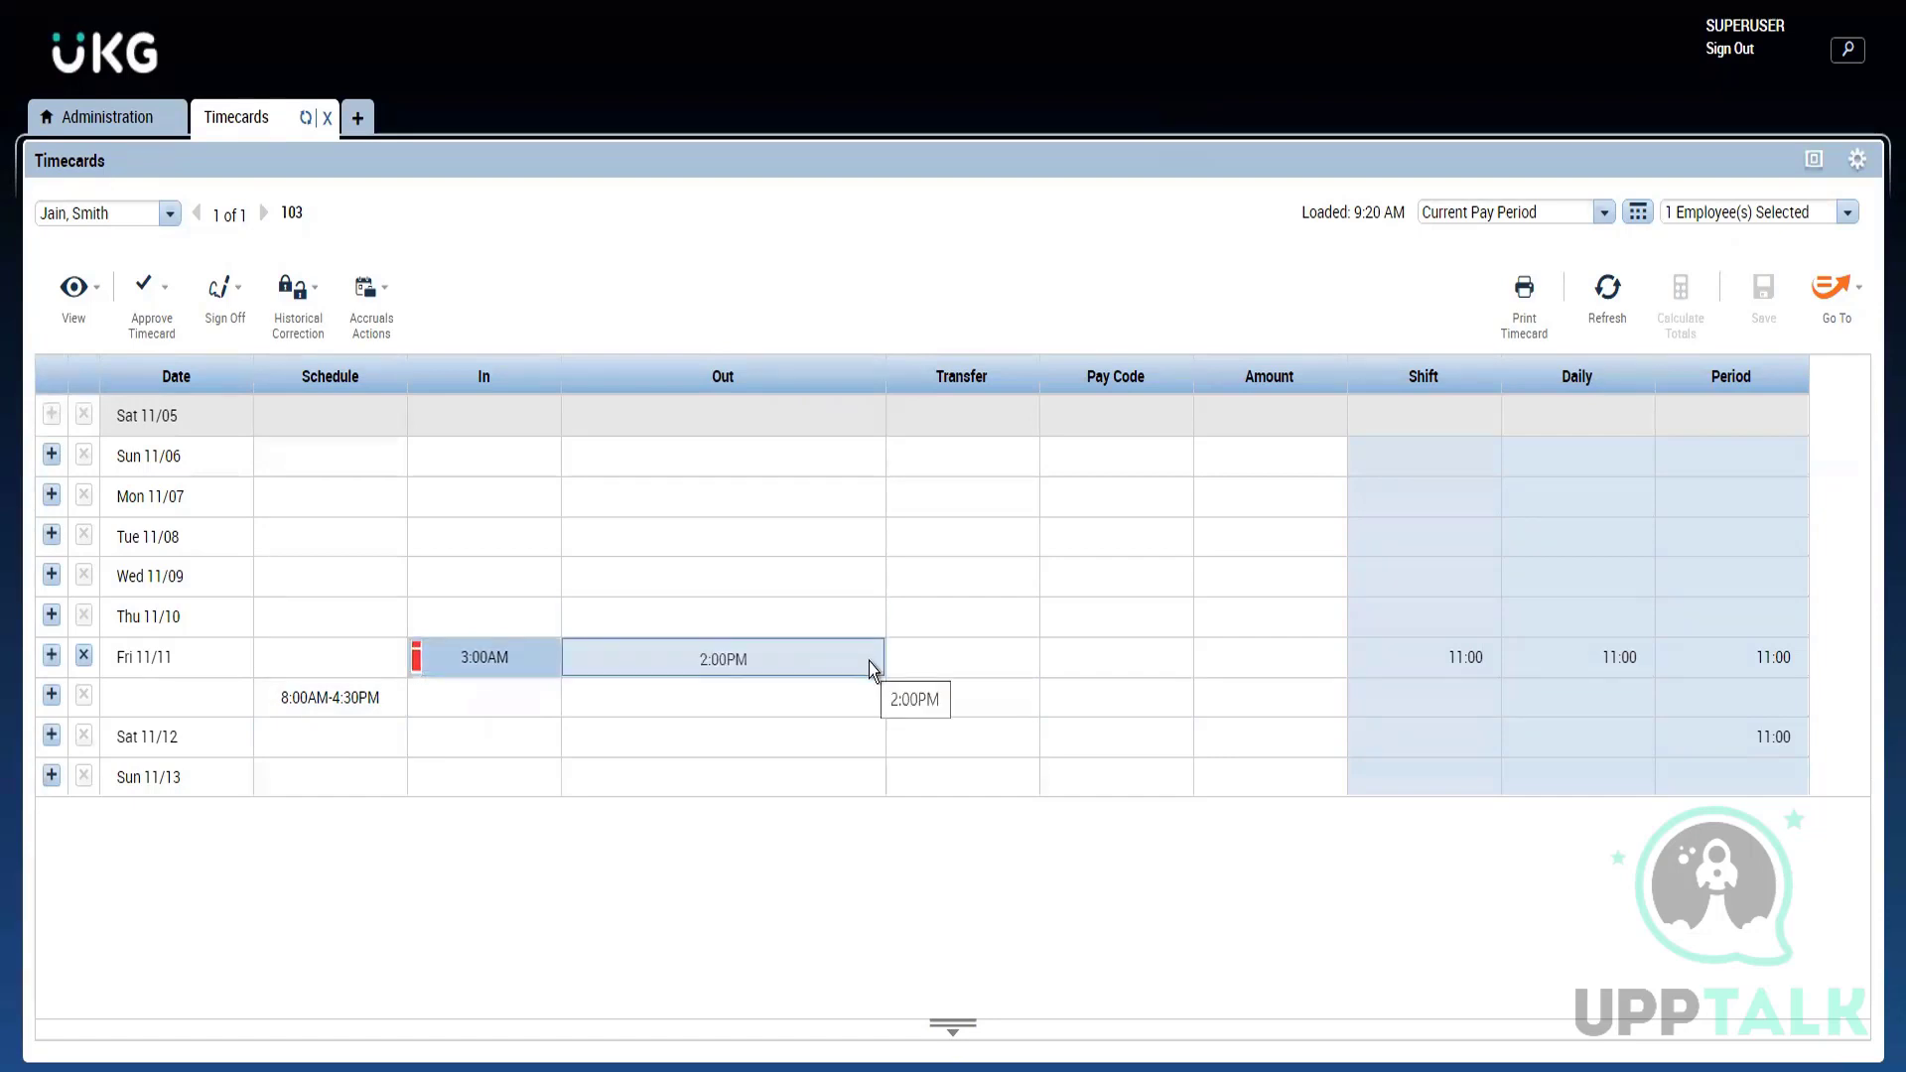
click(814, 652)
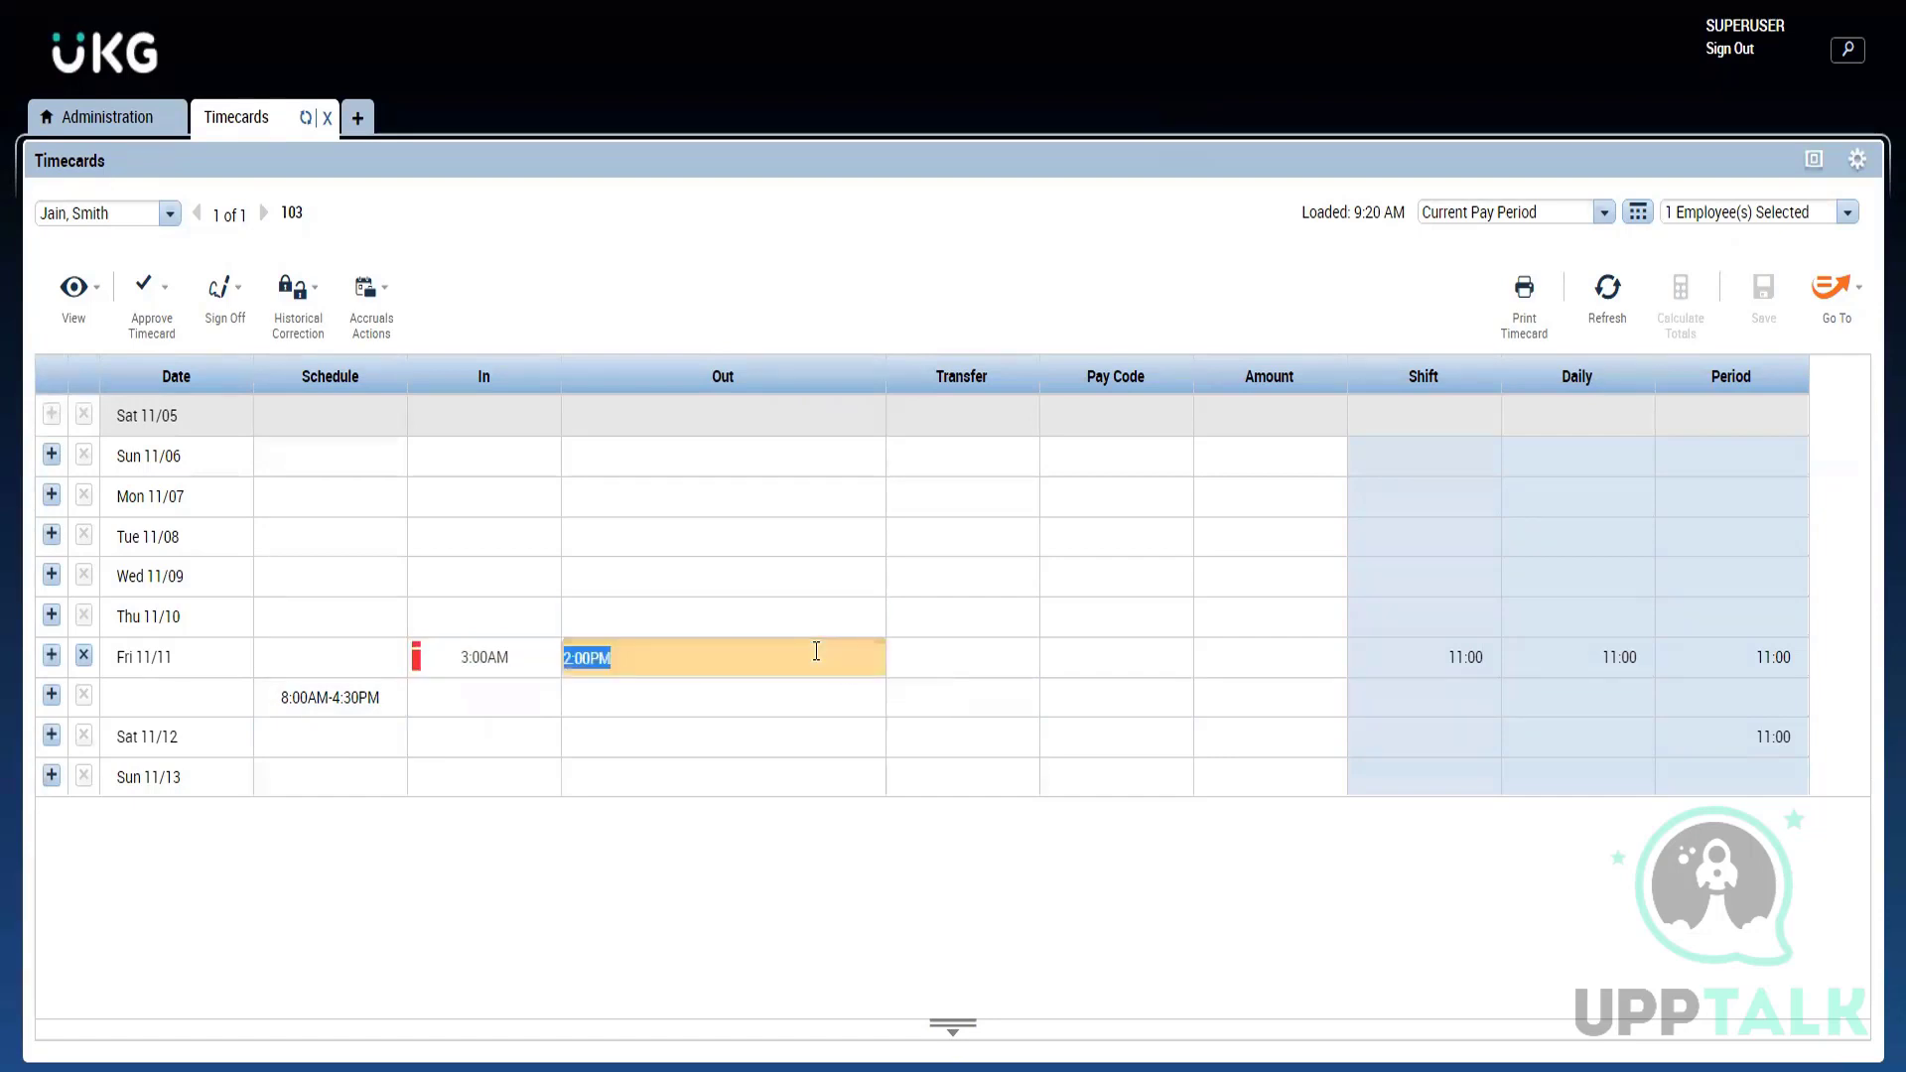
text(11a)
key(Return)
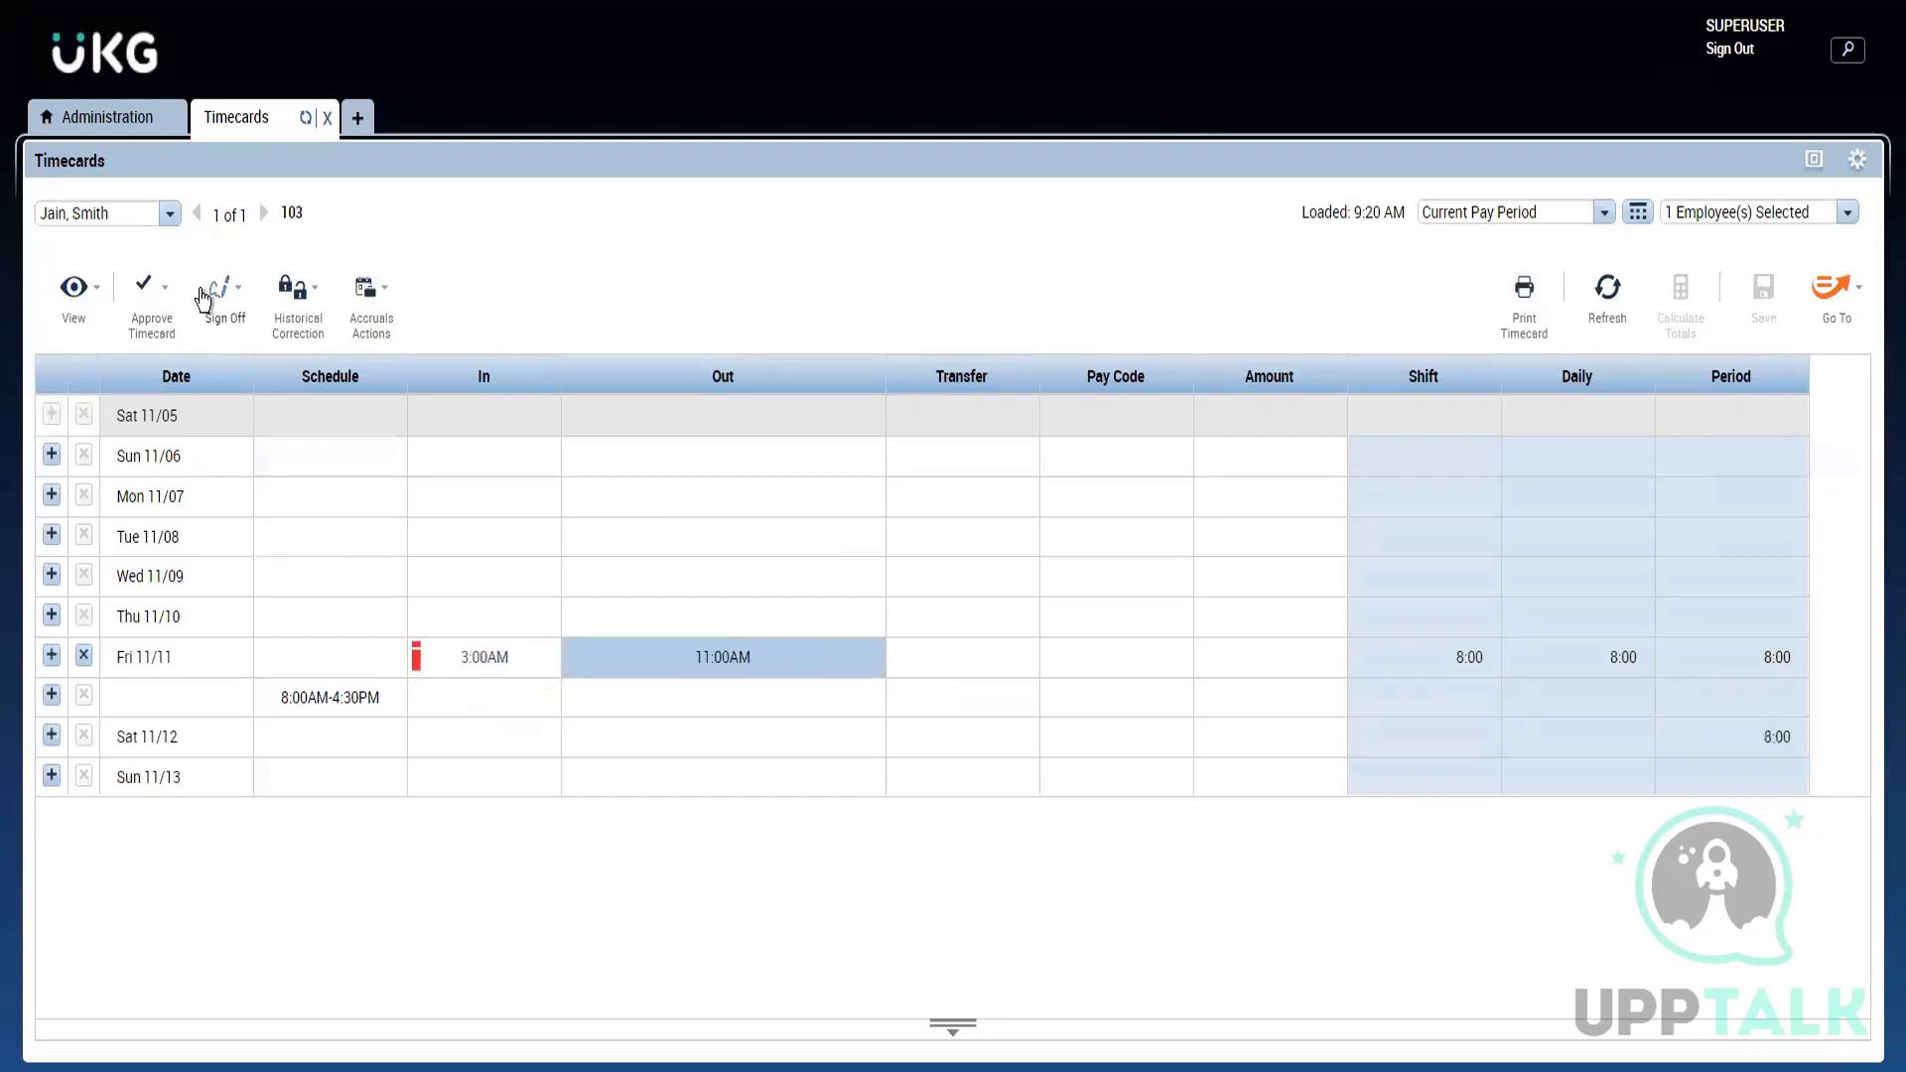
Step: Check the Early Start Margin in the Aus FT punch interpretation rule and return to the employee's timecard
click(91, 127)
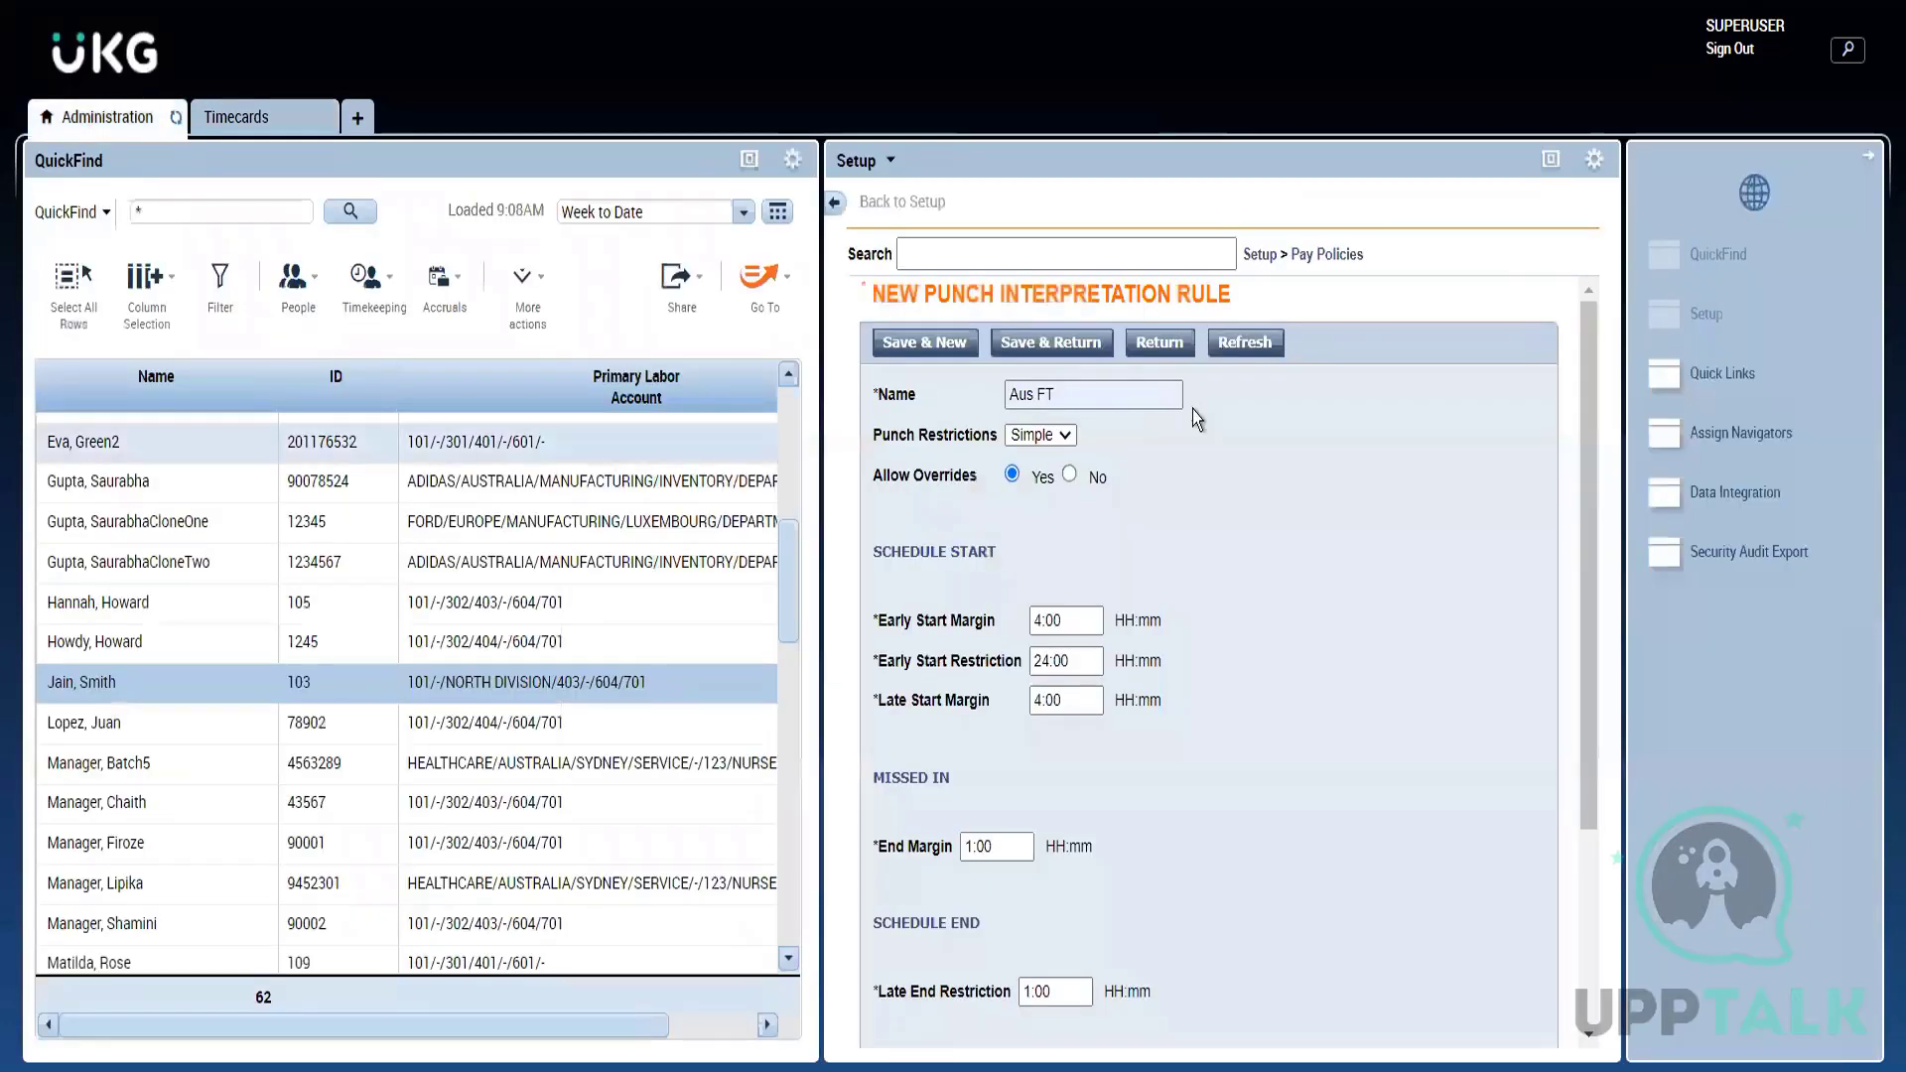
click(1037, 616)
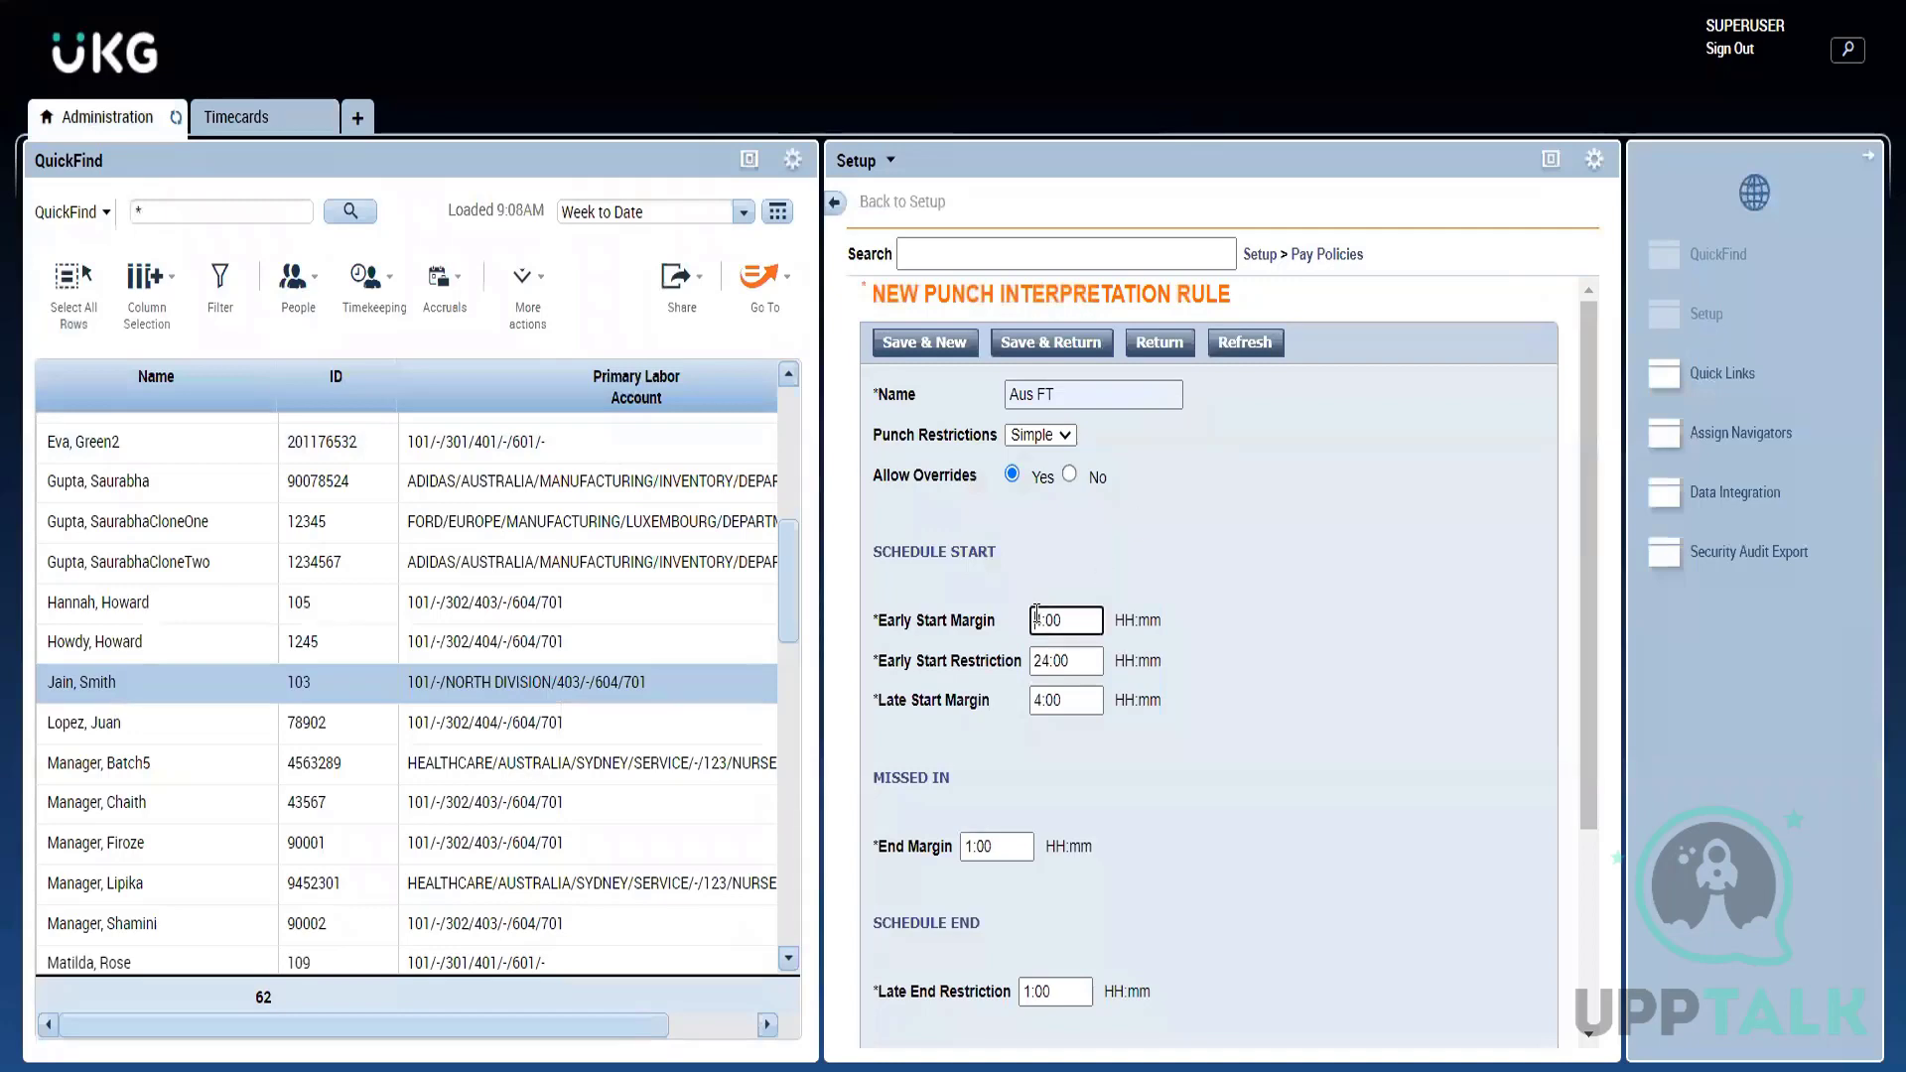
click(236, 120)
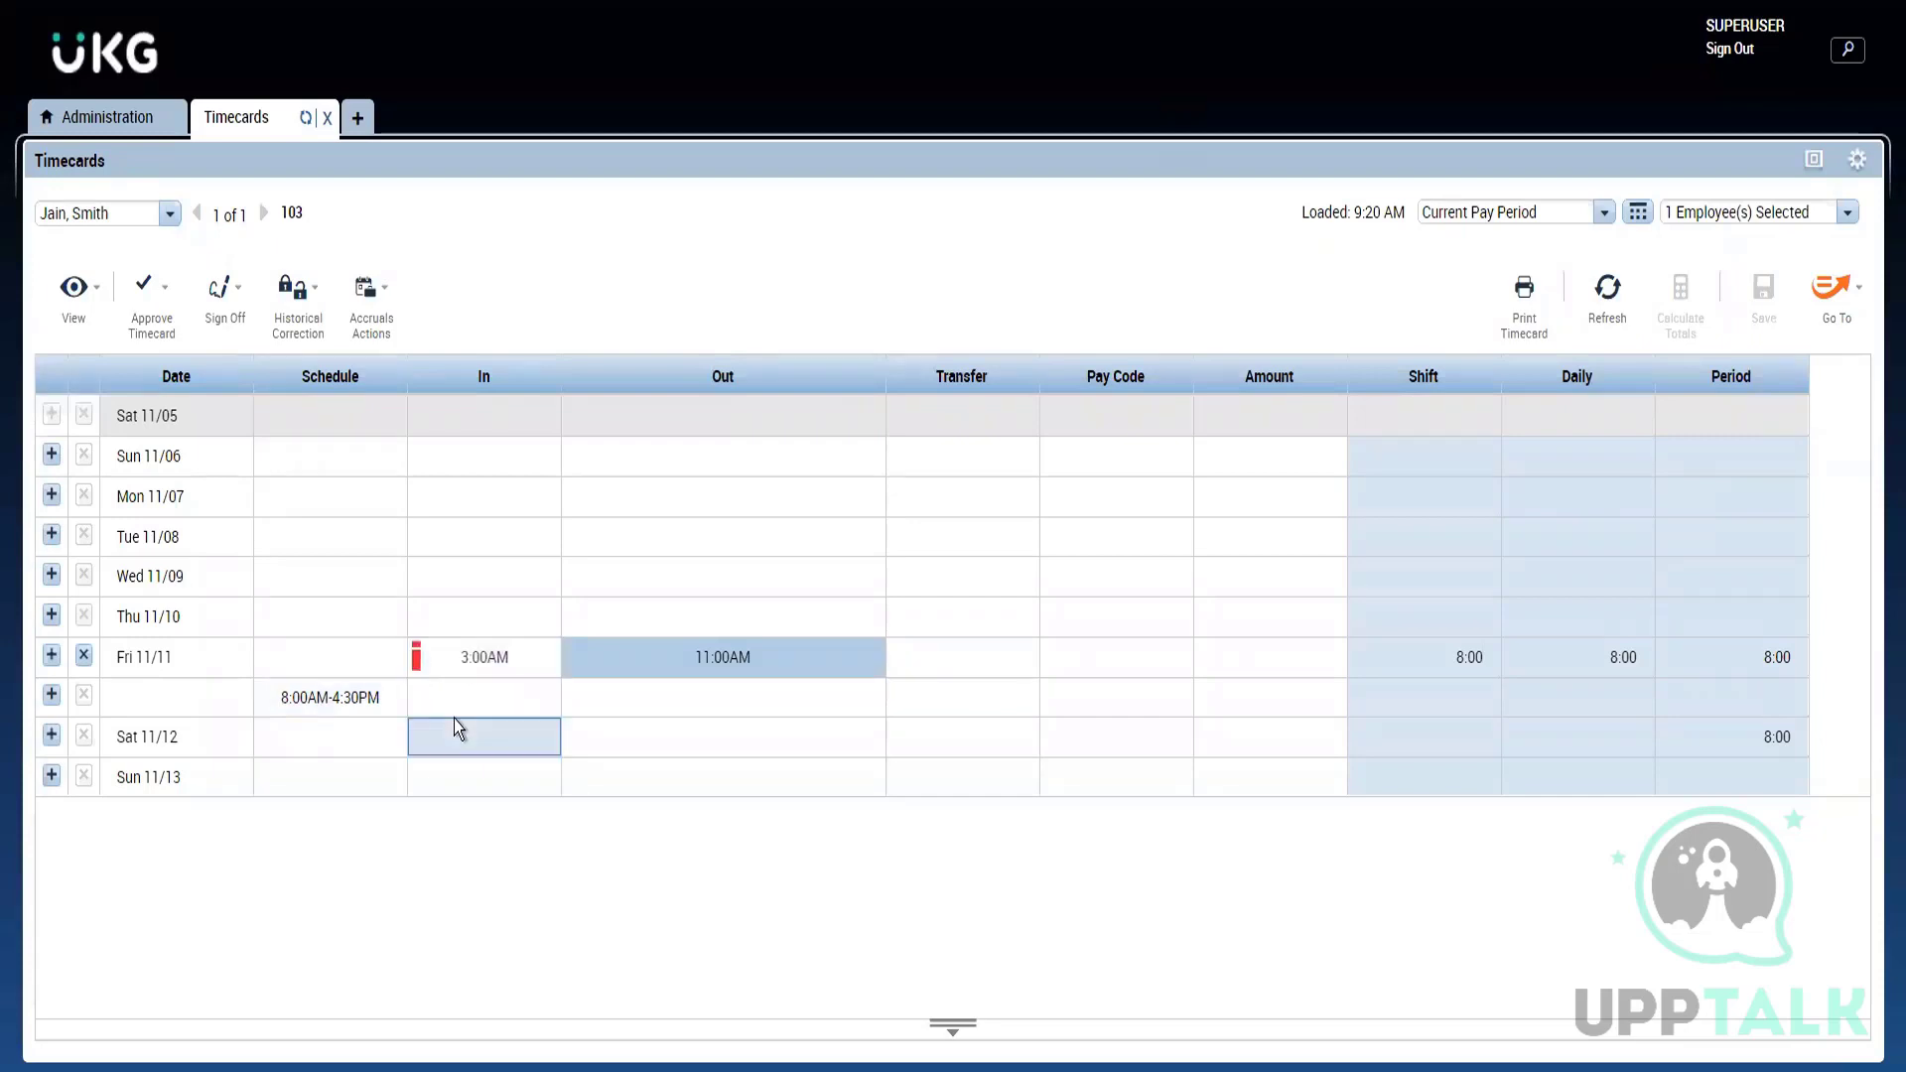
Step: Change the Fri 11/11 In punch to 4a and save the timecard
click(467, 671)
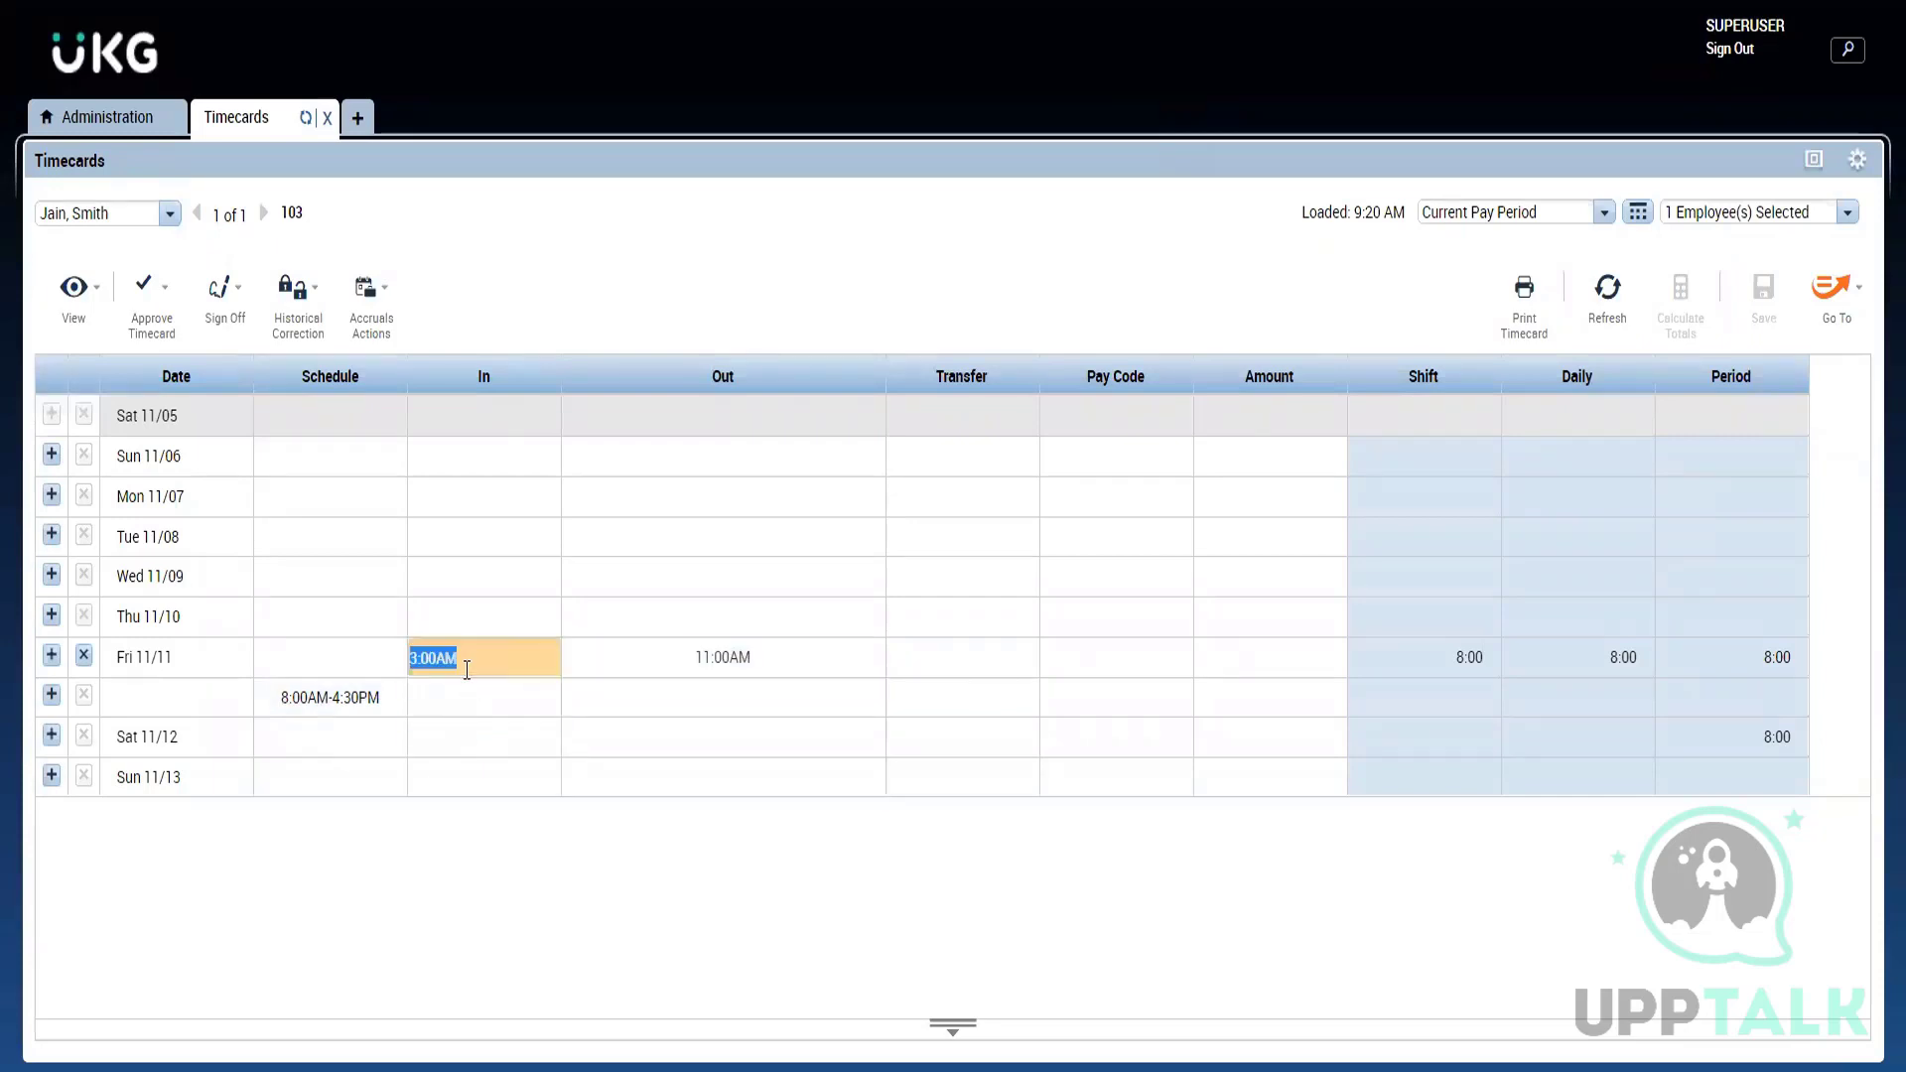
text(4a)
click(1763, 288)
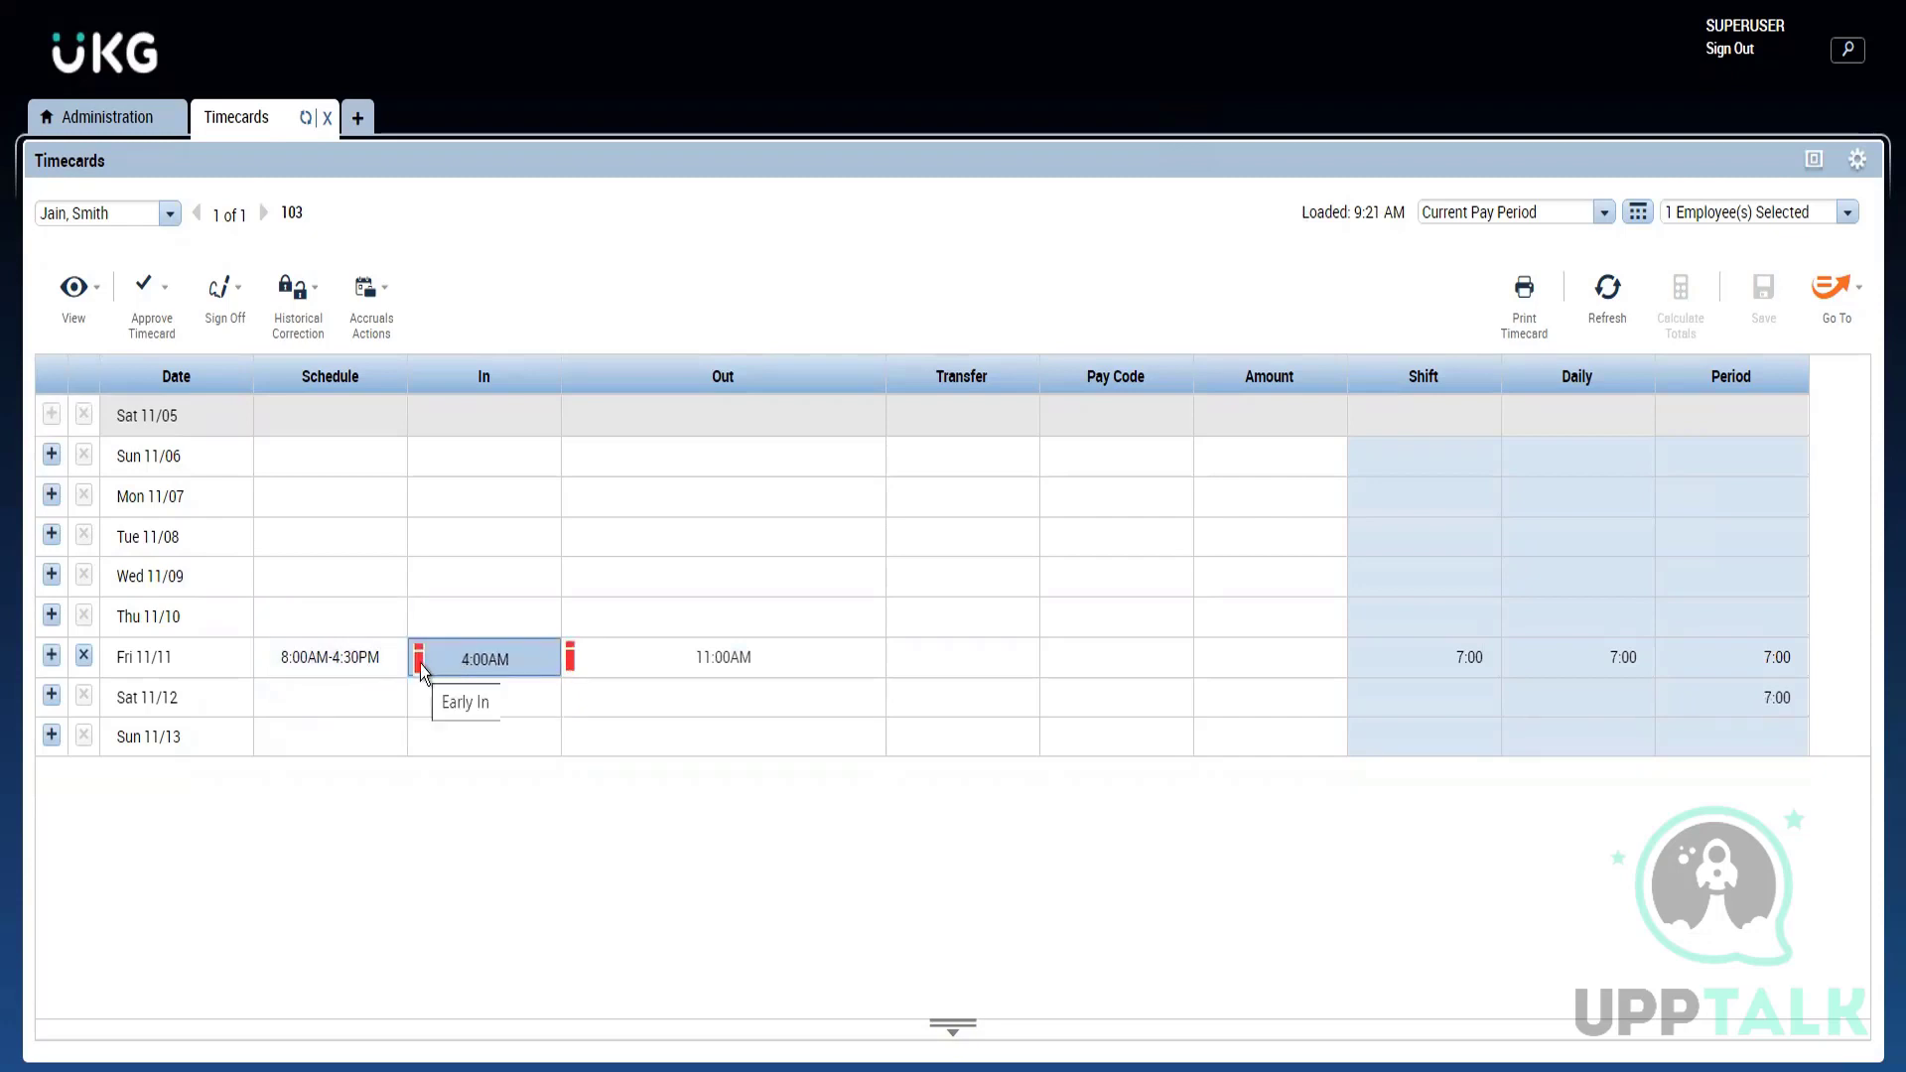
Step: Set the Fri 11/11 In punch to 3a, save the timecard and check the punch's exception flag
click(493, 668)
text(3a)
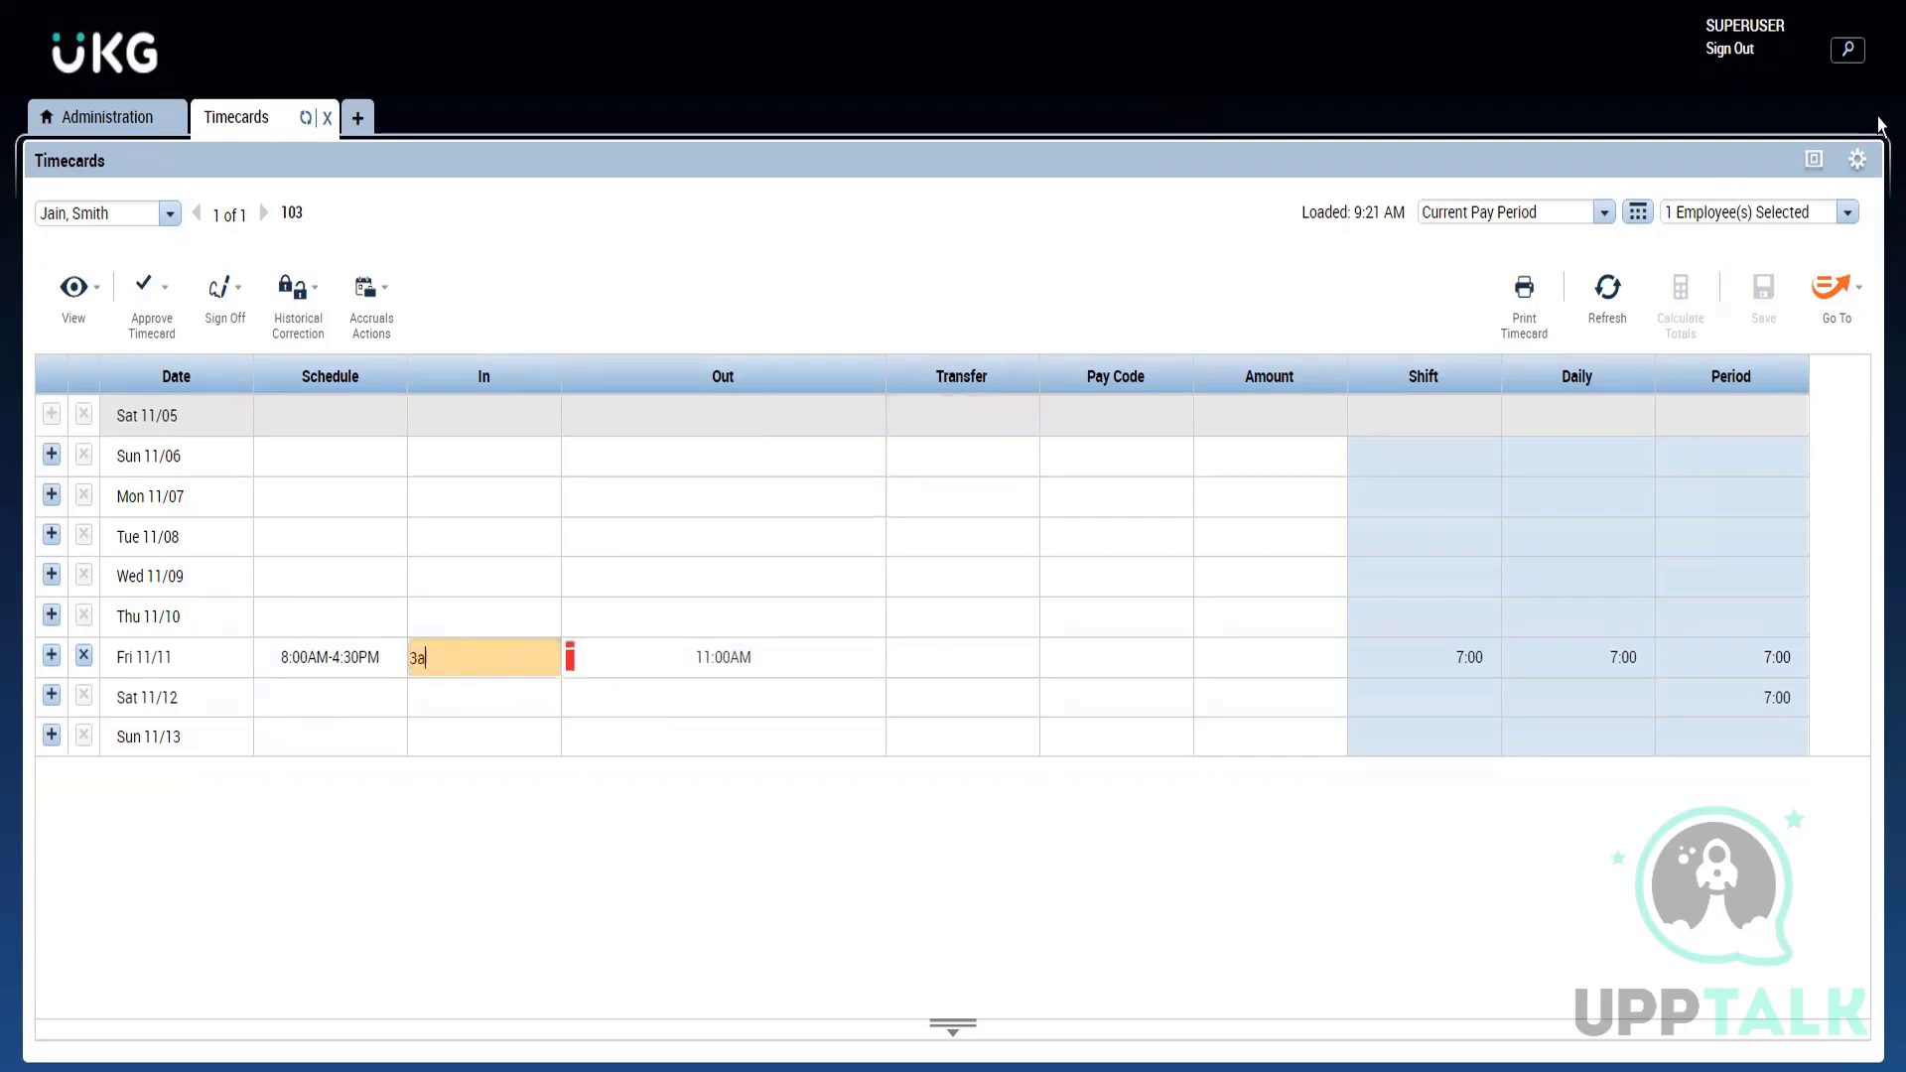
click(1873, 284)
click(1761, 286)
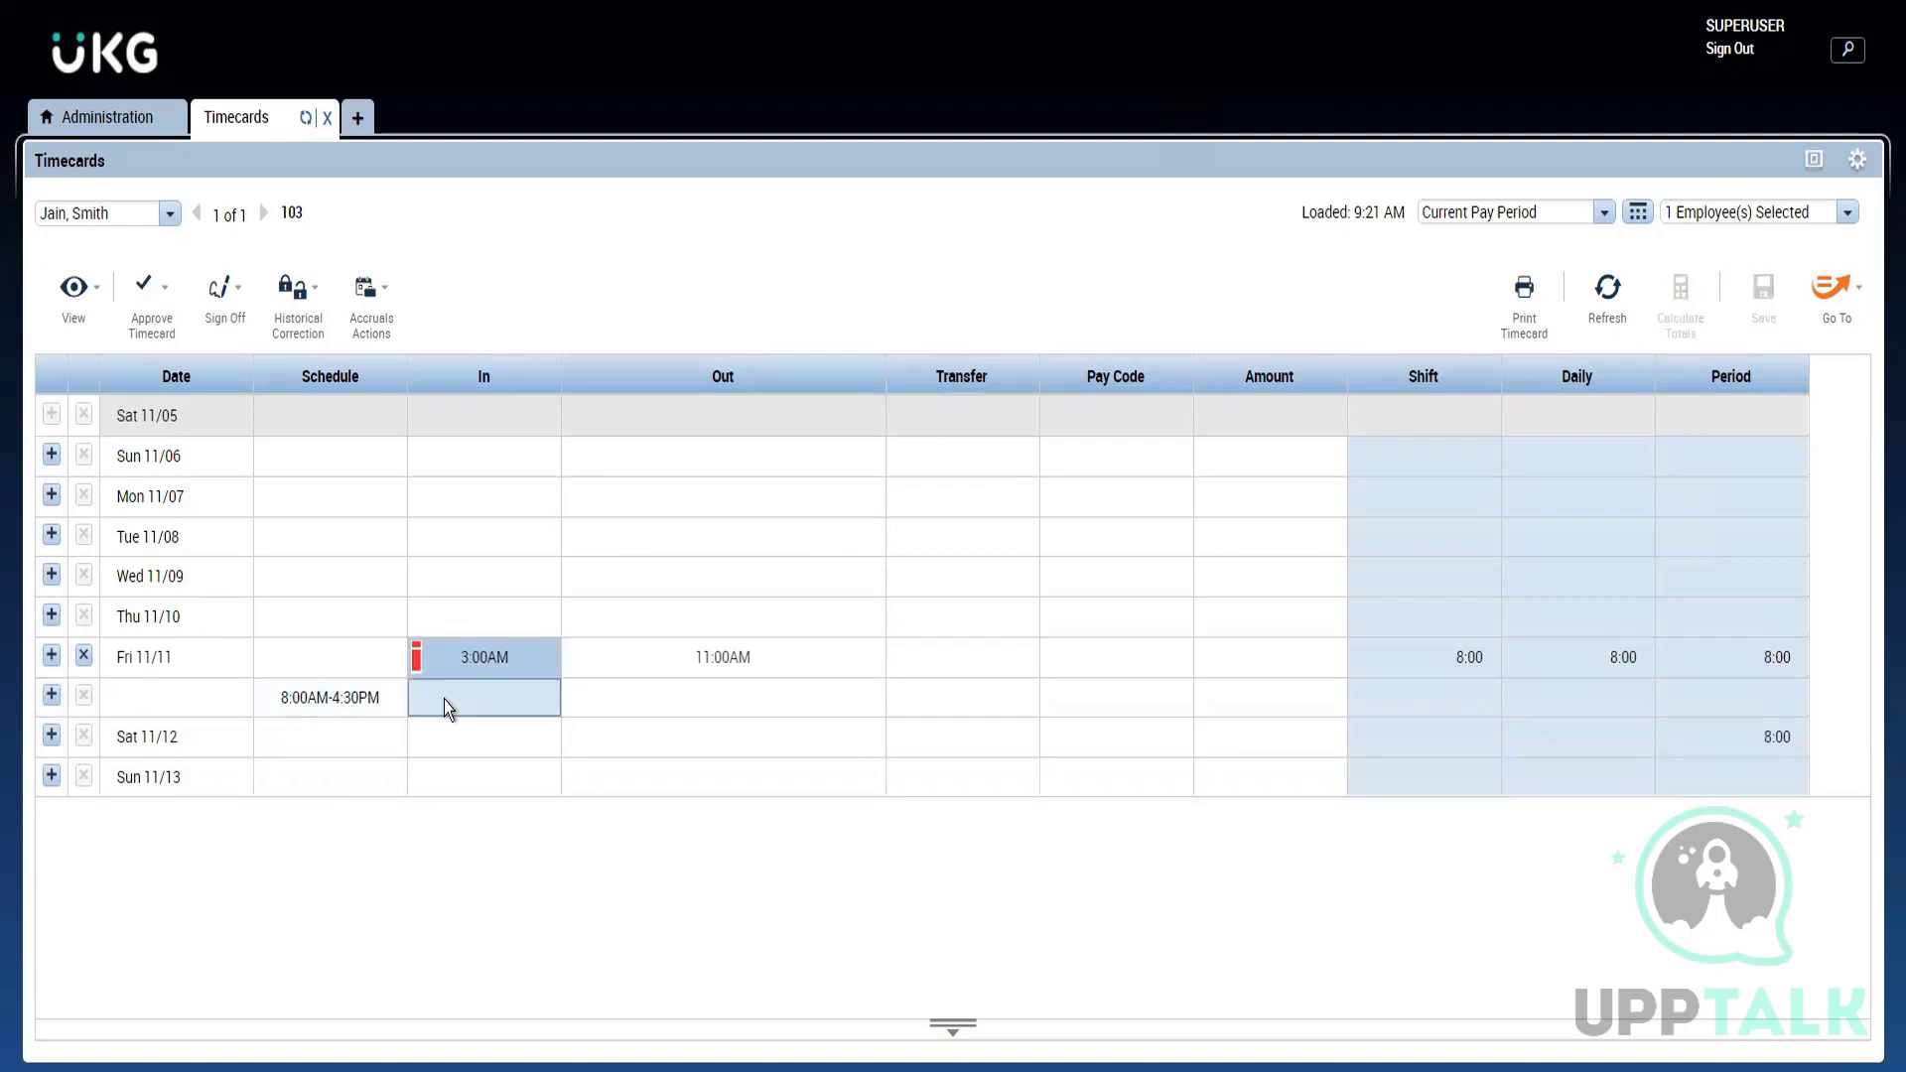
mouse_move(417, 666)
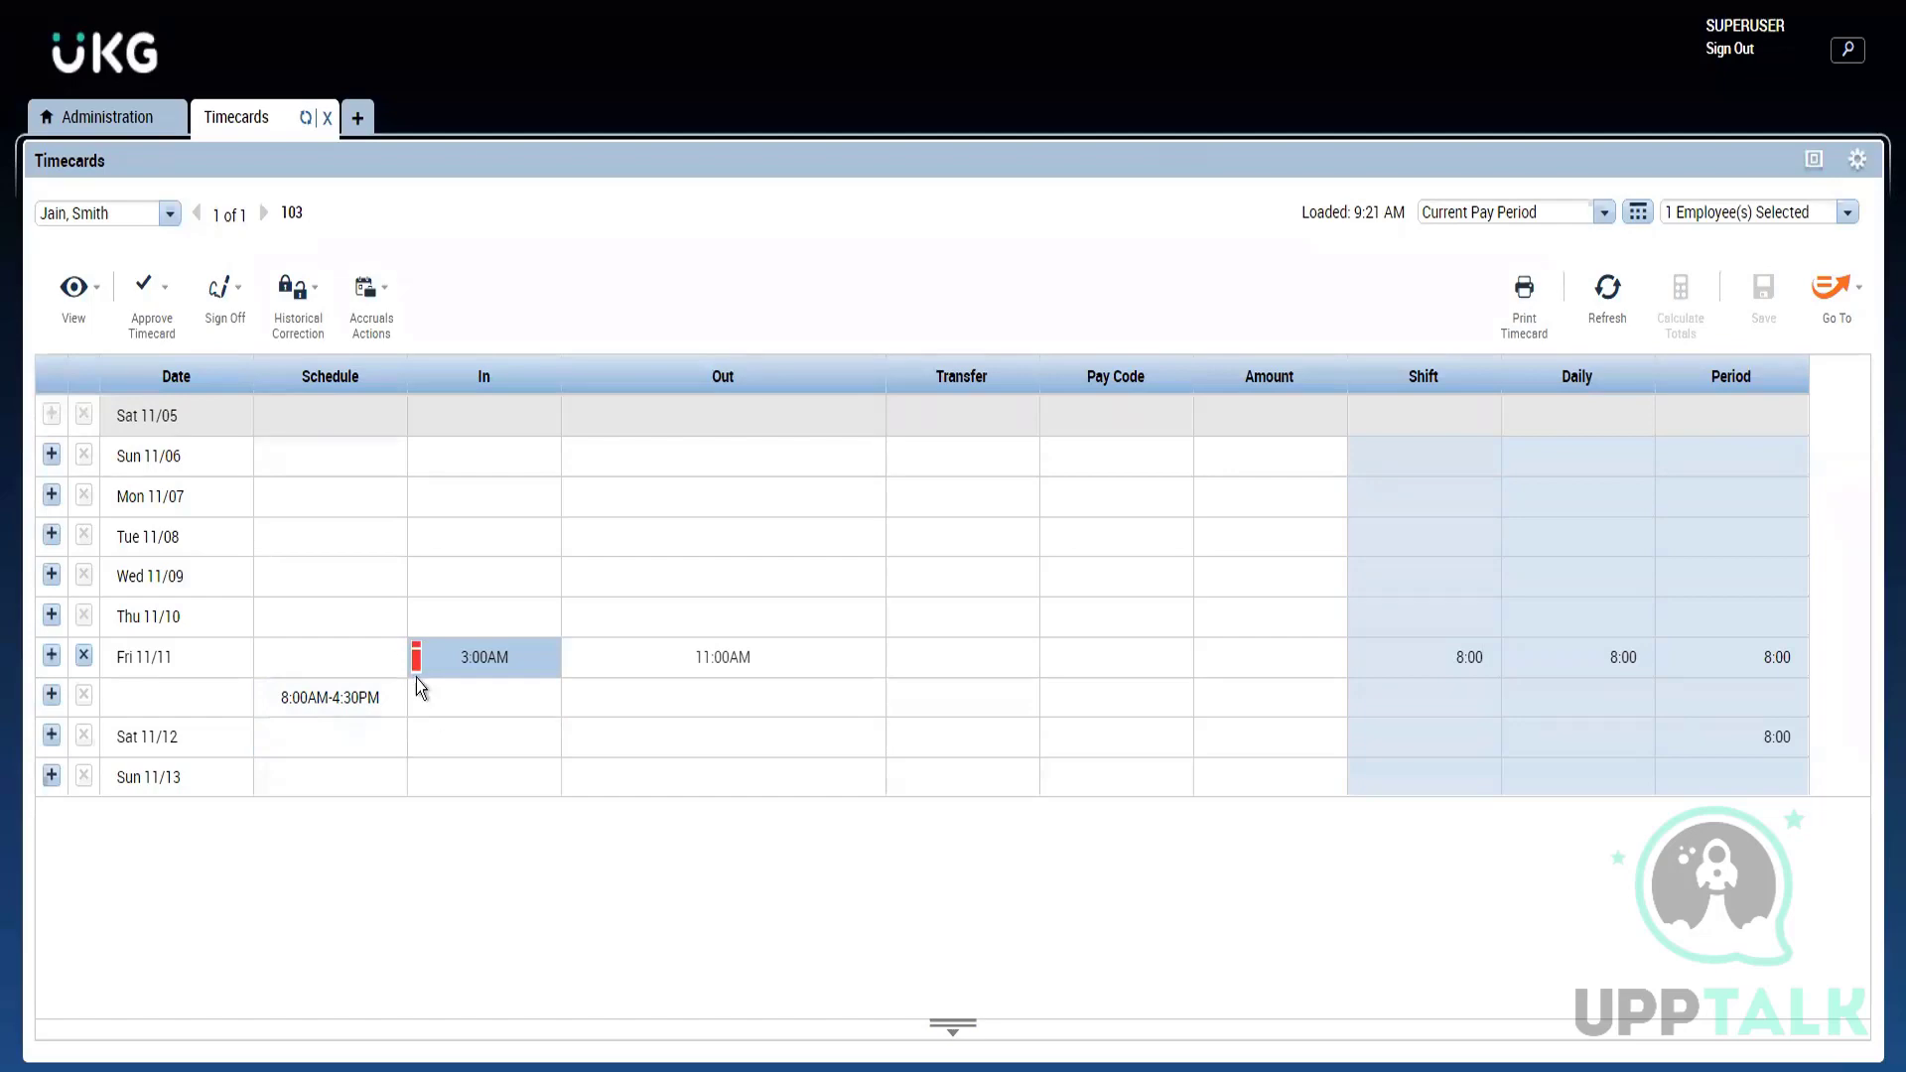
Step: Return to the Aus FT rule, maximize the Setup view and set the Early Start Margin to 1:00
click(90, 129)
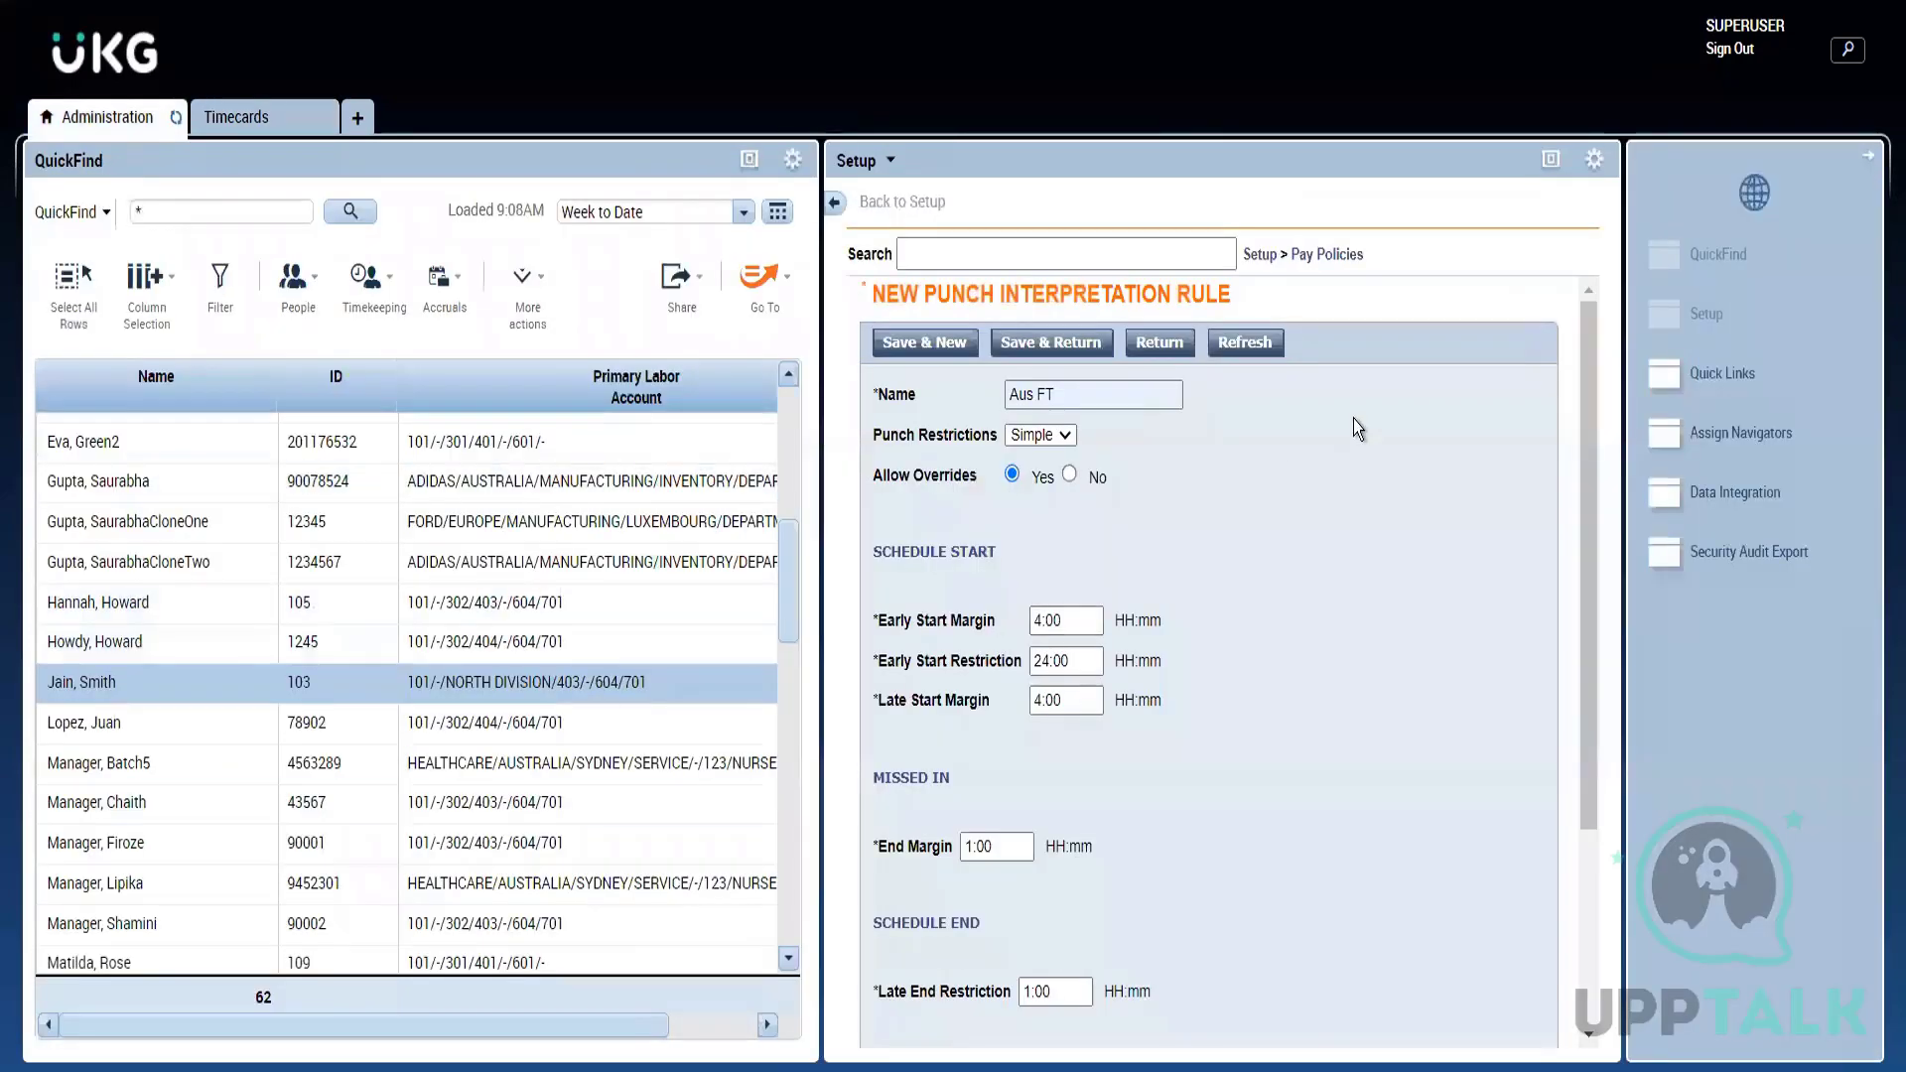
click(1551, 159)
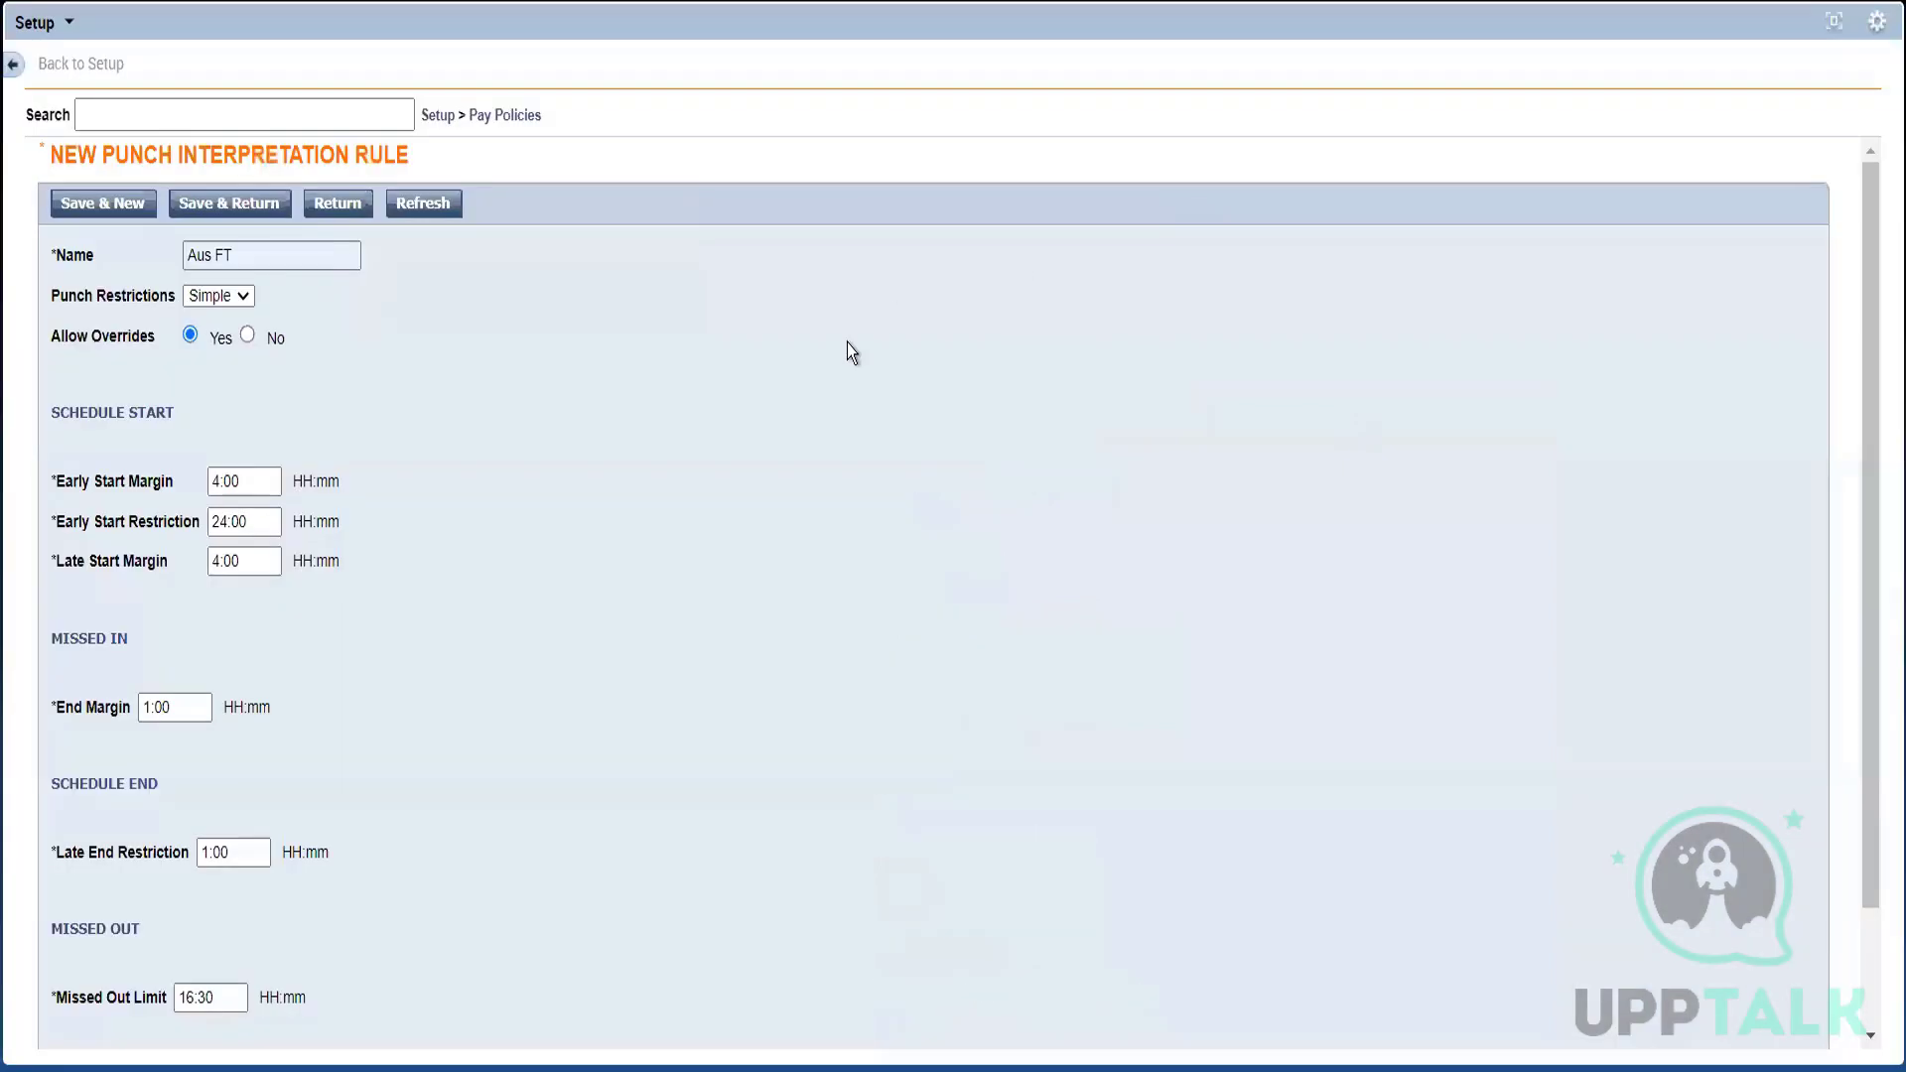
click(239, 561)
click(221, 483)
key(BackSpace)
text(1)
key(BackSpace)
text(1)
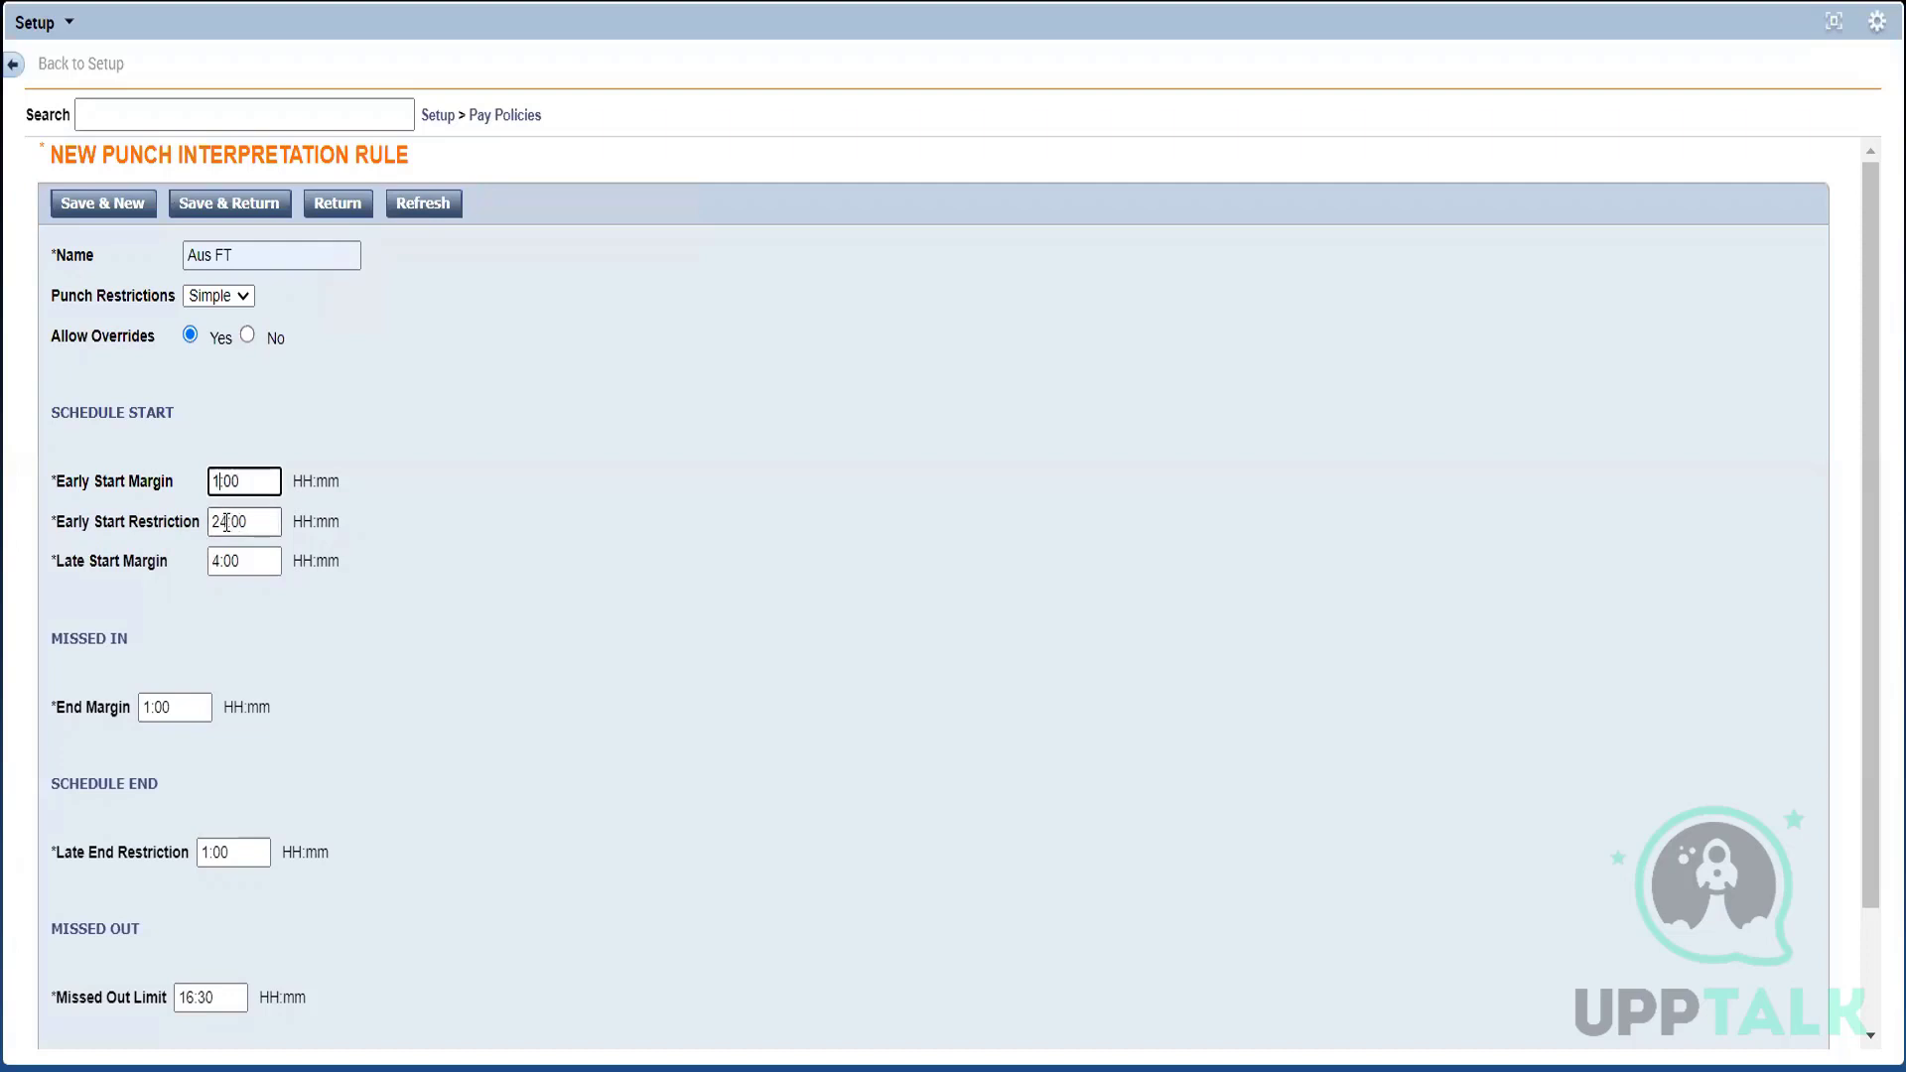
Step: Set the rule's Early Start Restriction to 2:00 and its Late Start Margin to 1:00
click(227, 522)
key(BackSpace)
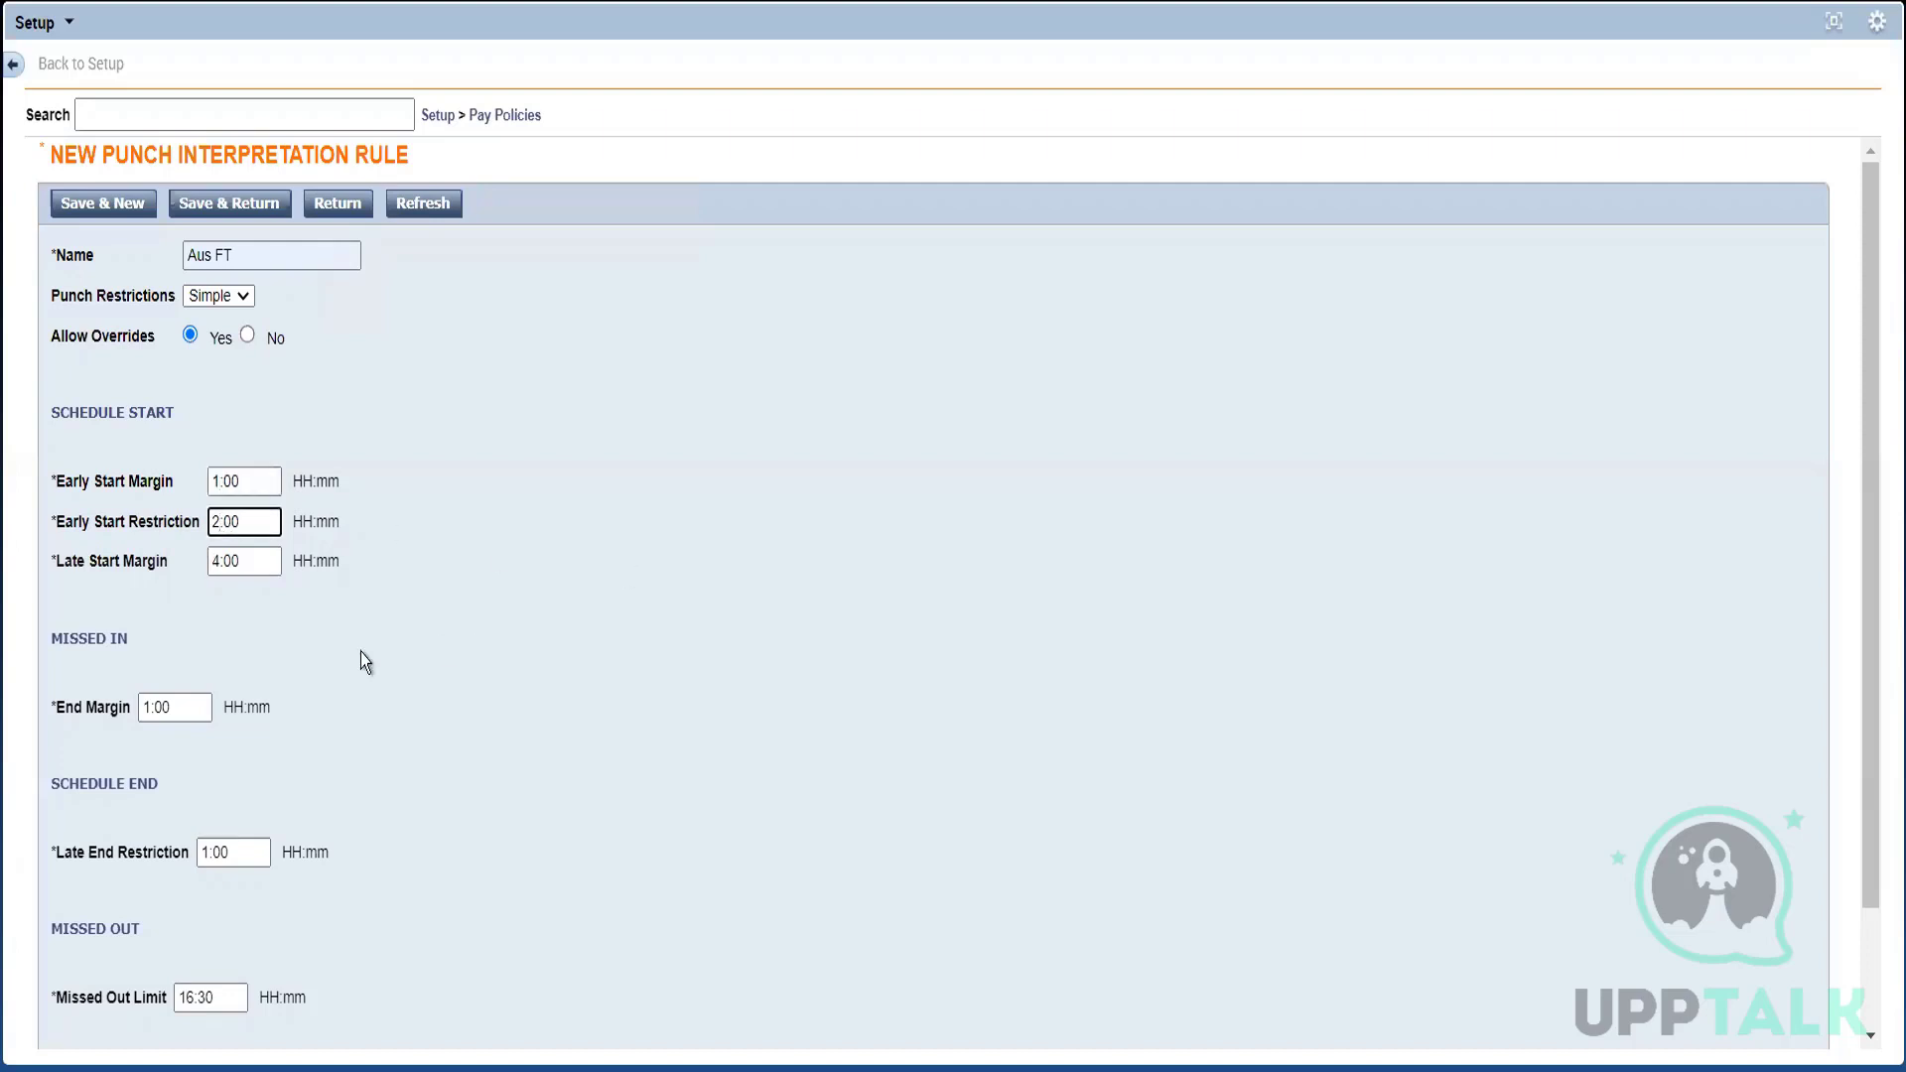
click(216, 560)
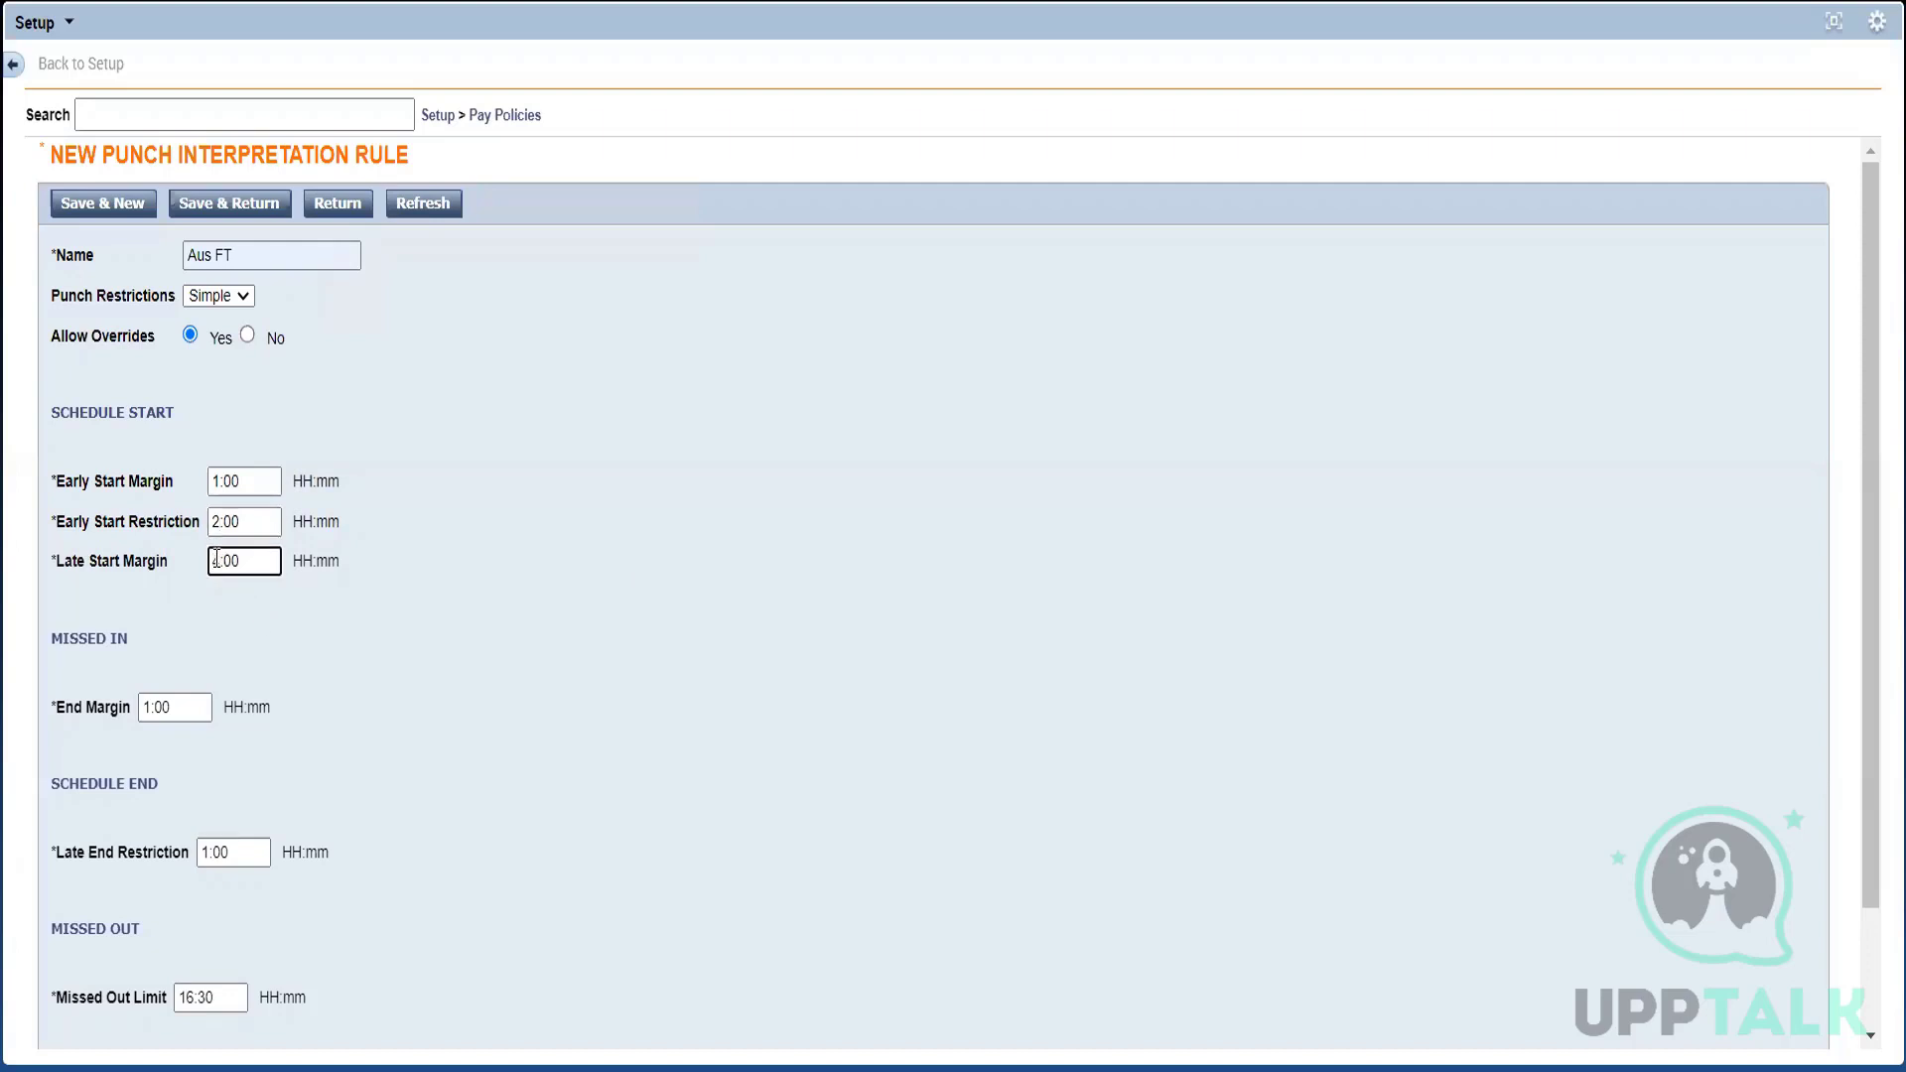
key(BackSpace)
text(1)
click(330, 660)
Step: Set the Missed In End Margin of the Aus FT rule to 3:00
click(169, 717)
click(158, 711)
key(BackSpace)
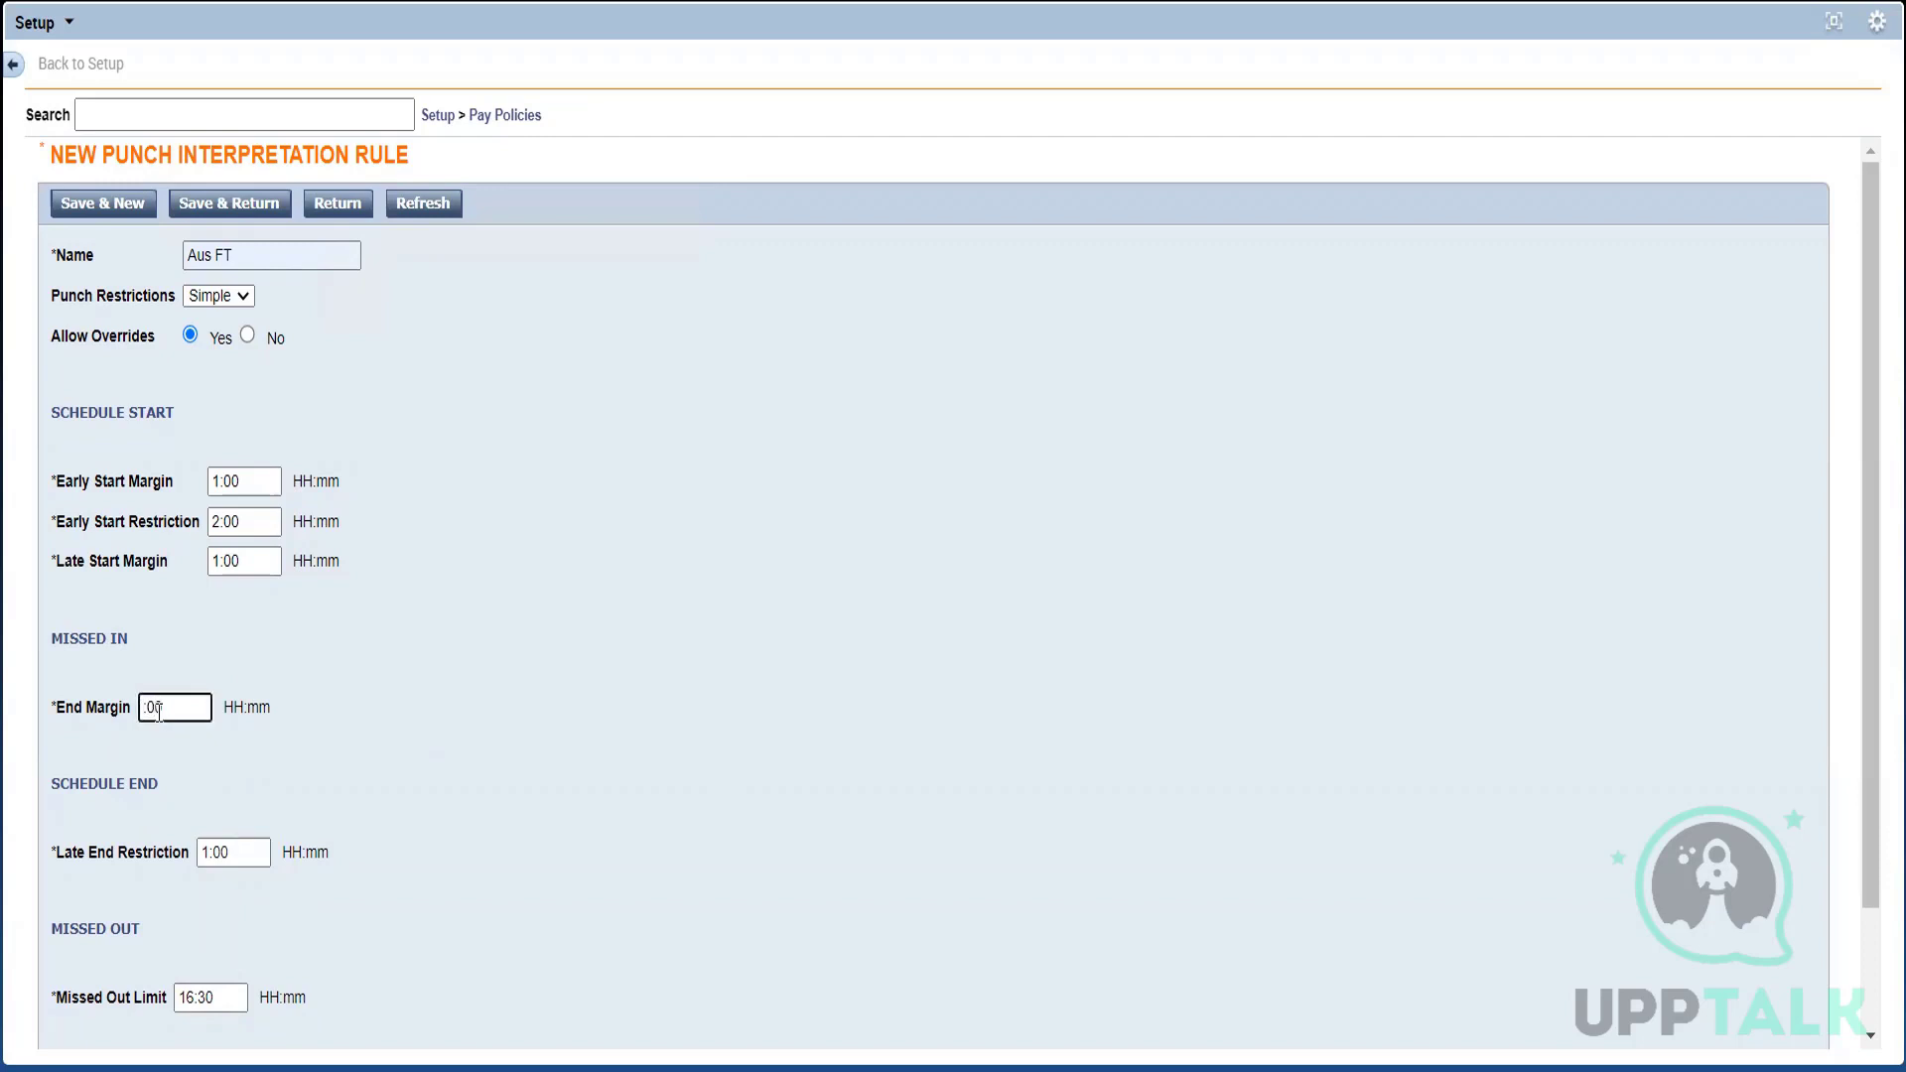
text(3)
click(348, 701)
Step: Review the remaining fields of the Aus FT rule and switch its Punch Restrictions to Full
click(1869, 961)
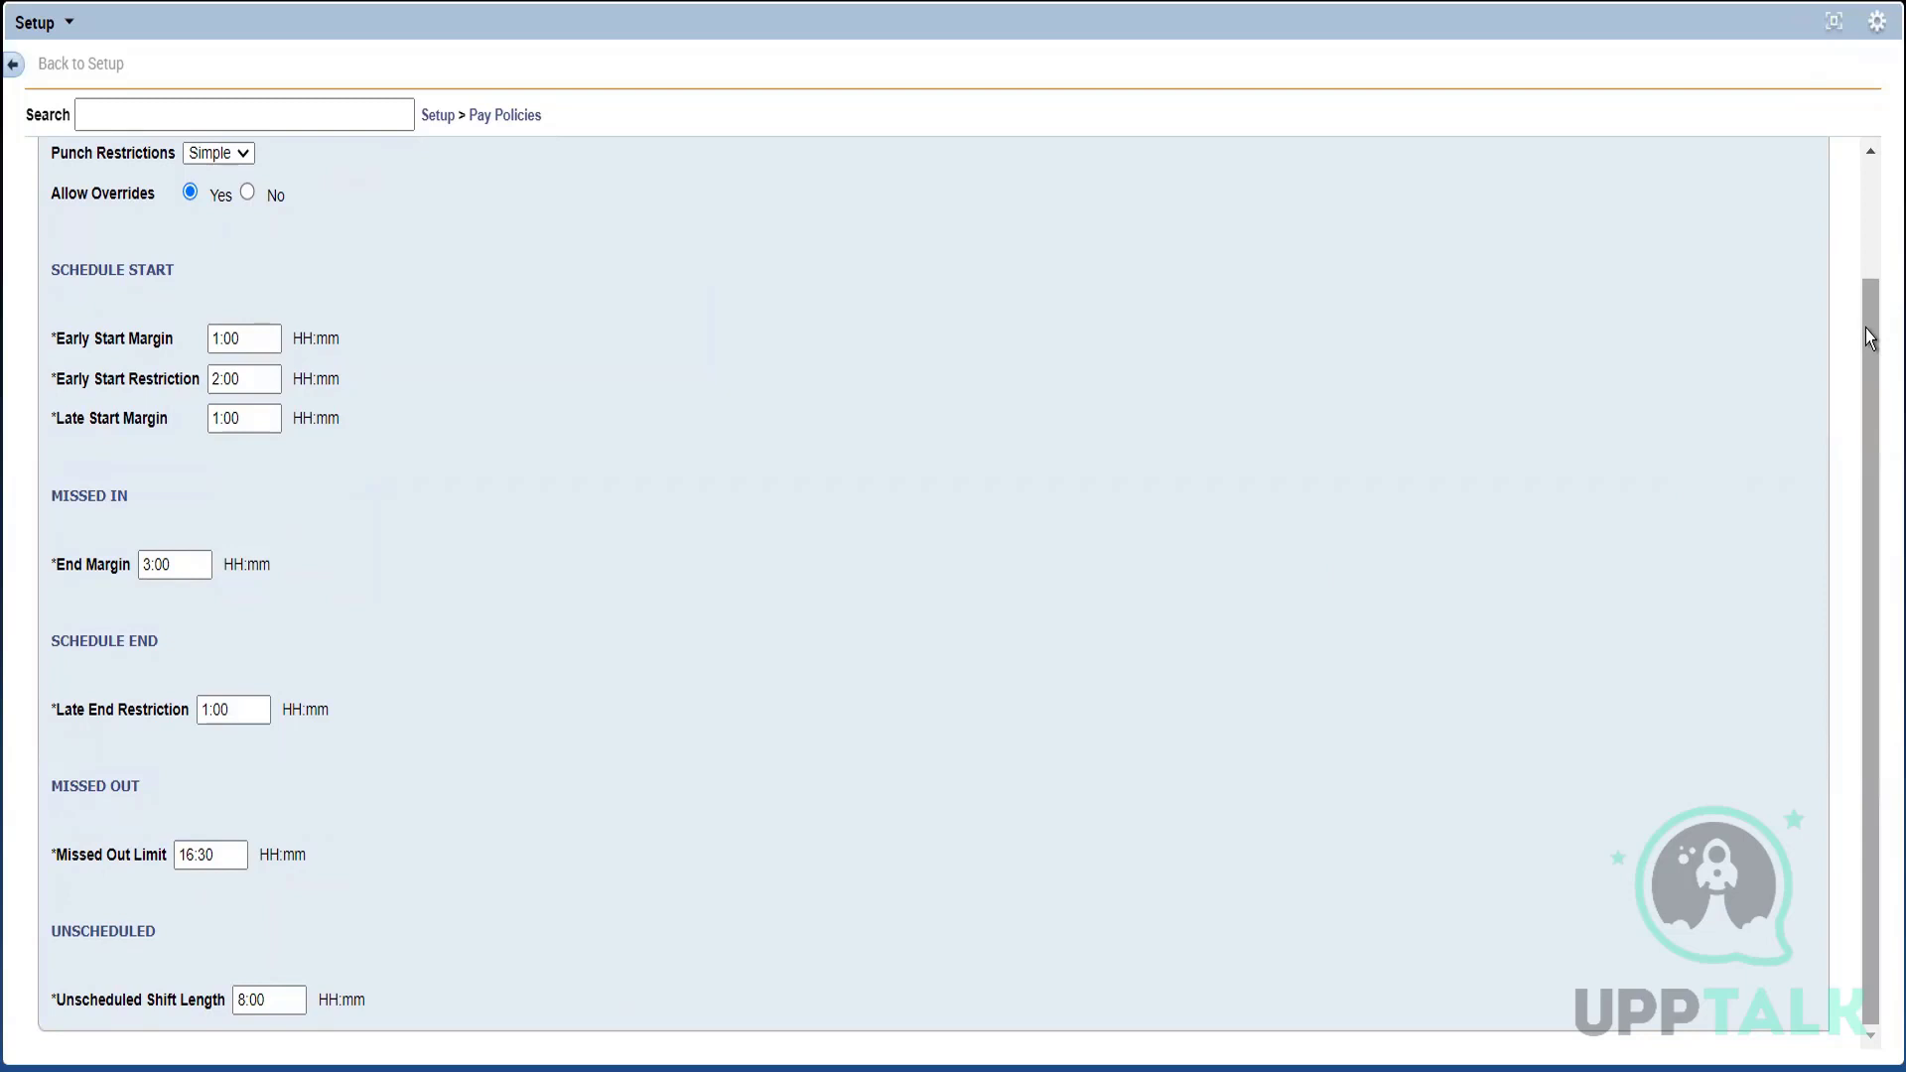
drag(1867, 330, 1826, 133)
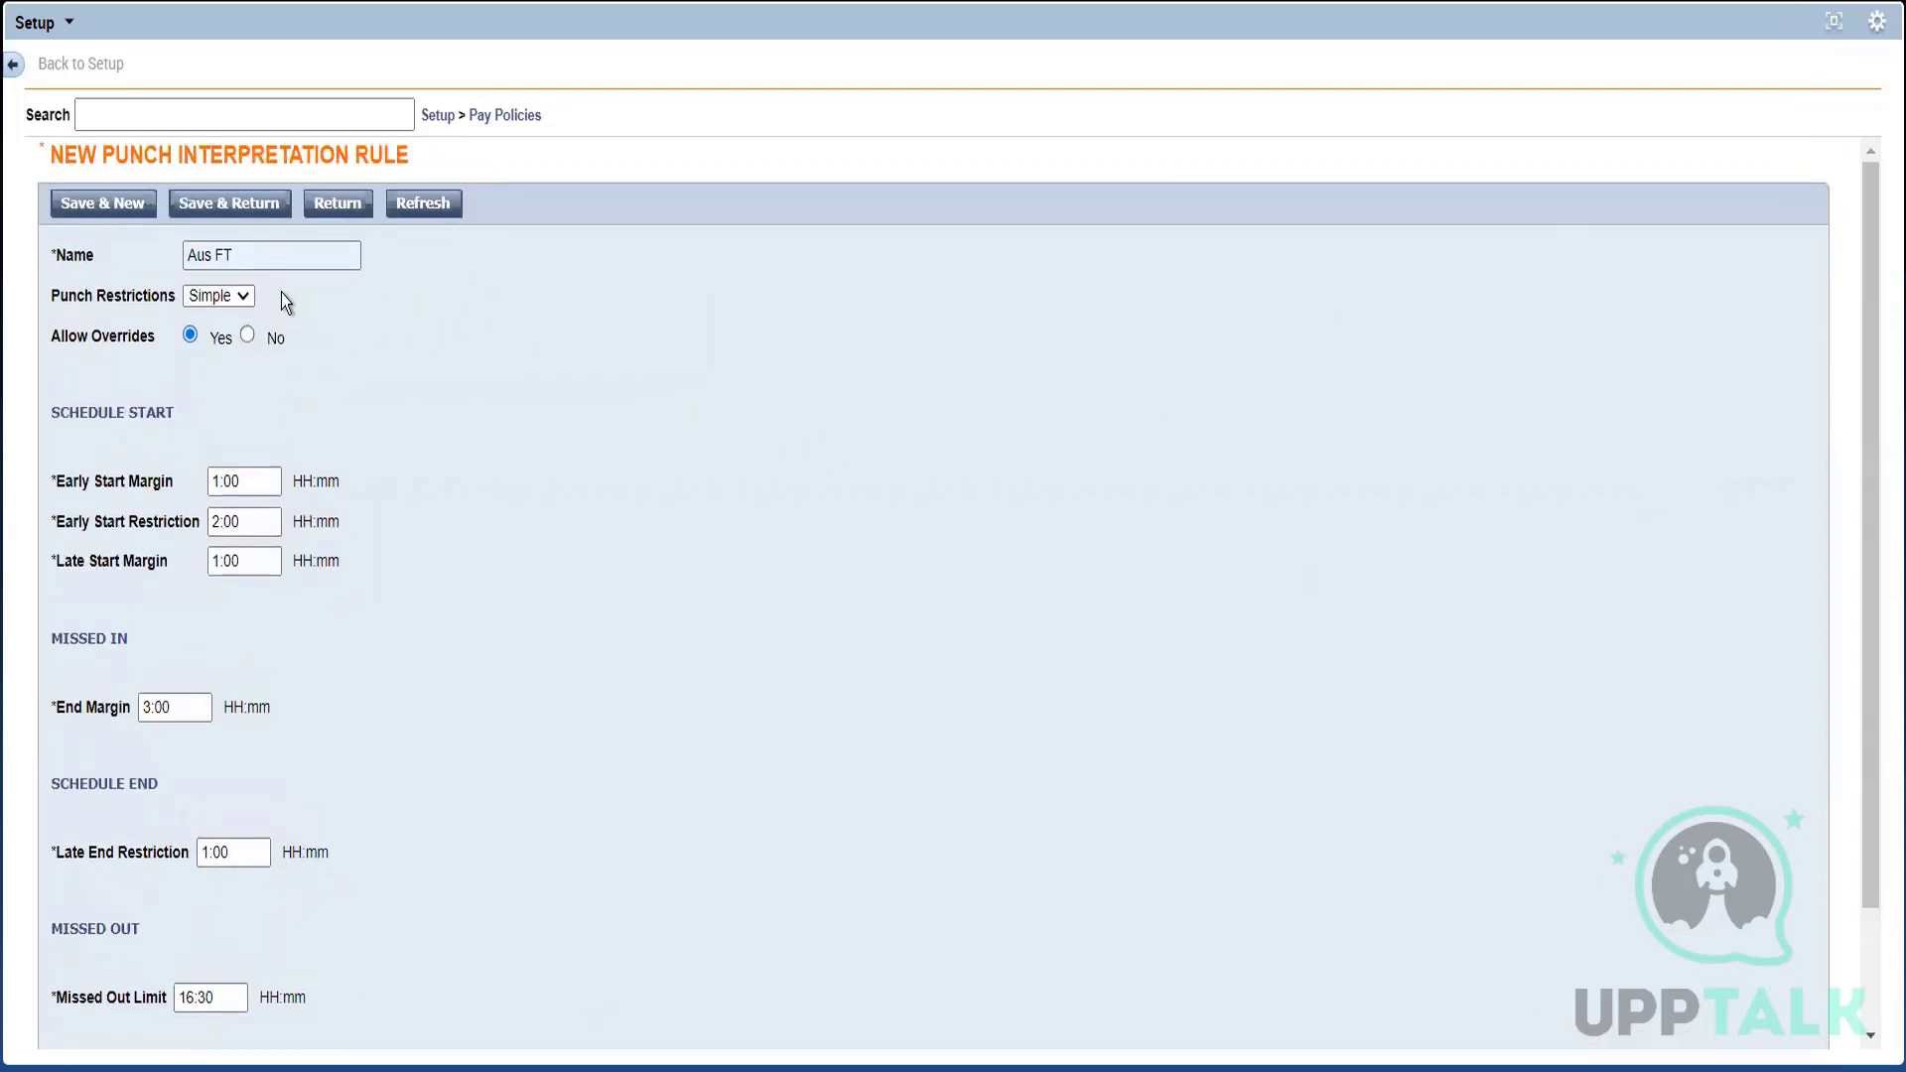
click(242, 296)
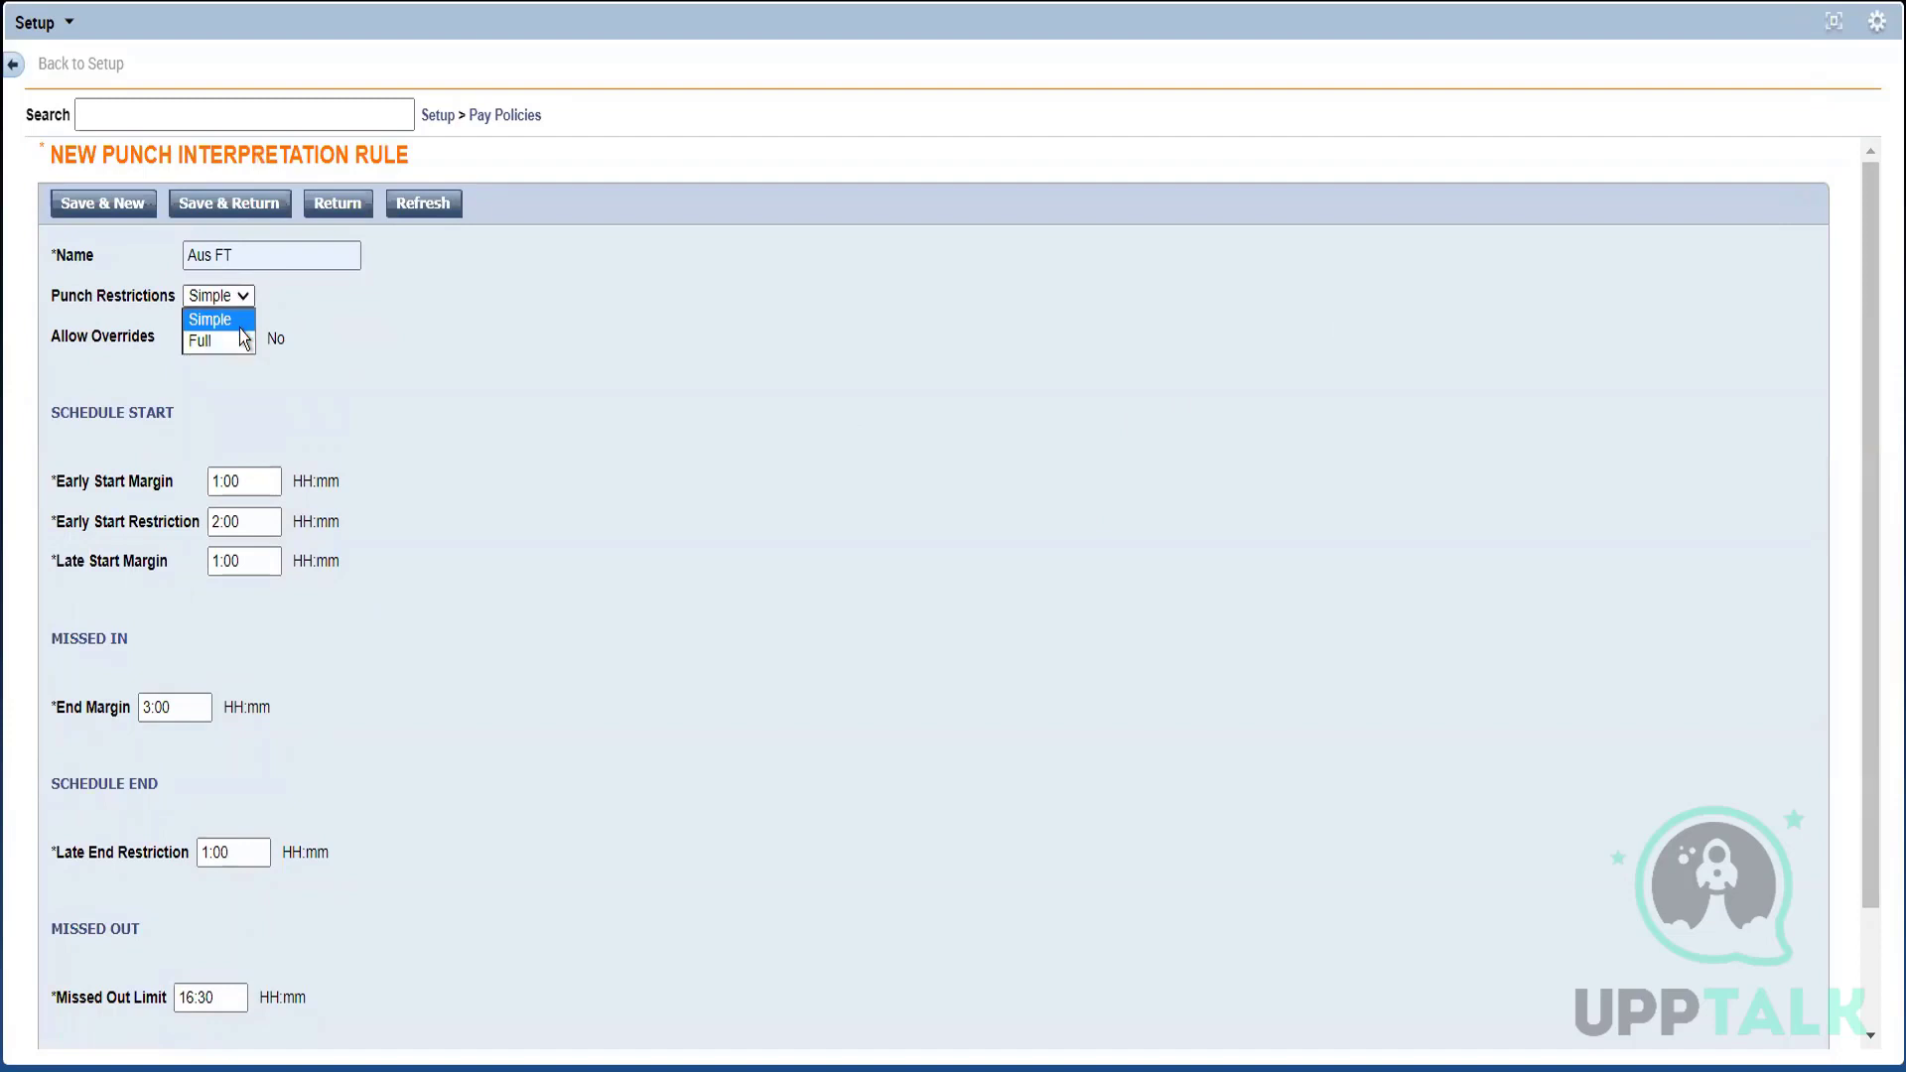
click(239, 325)
click(222, 297)
click(224, 342)
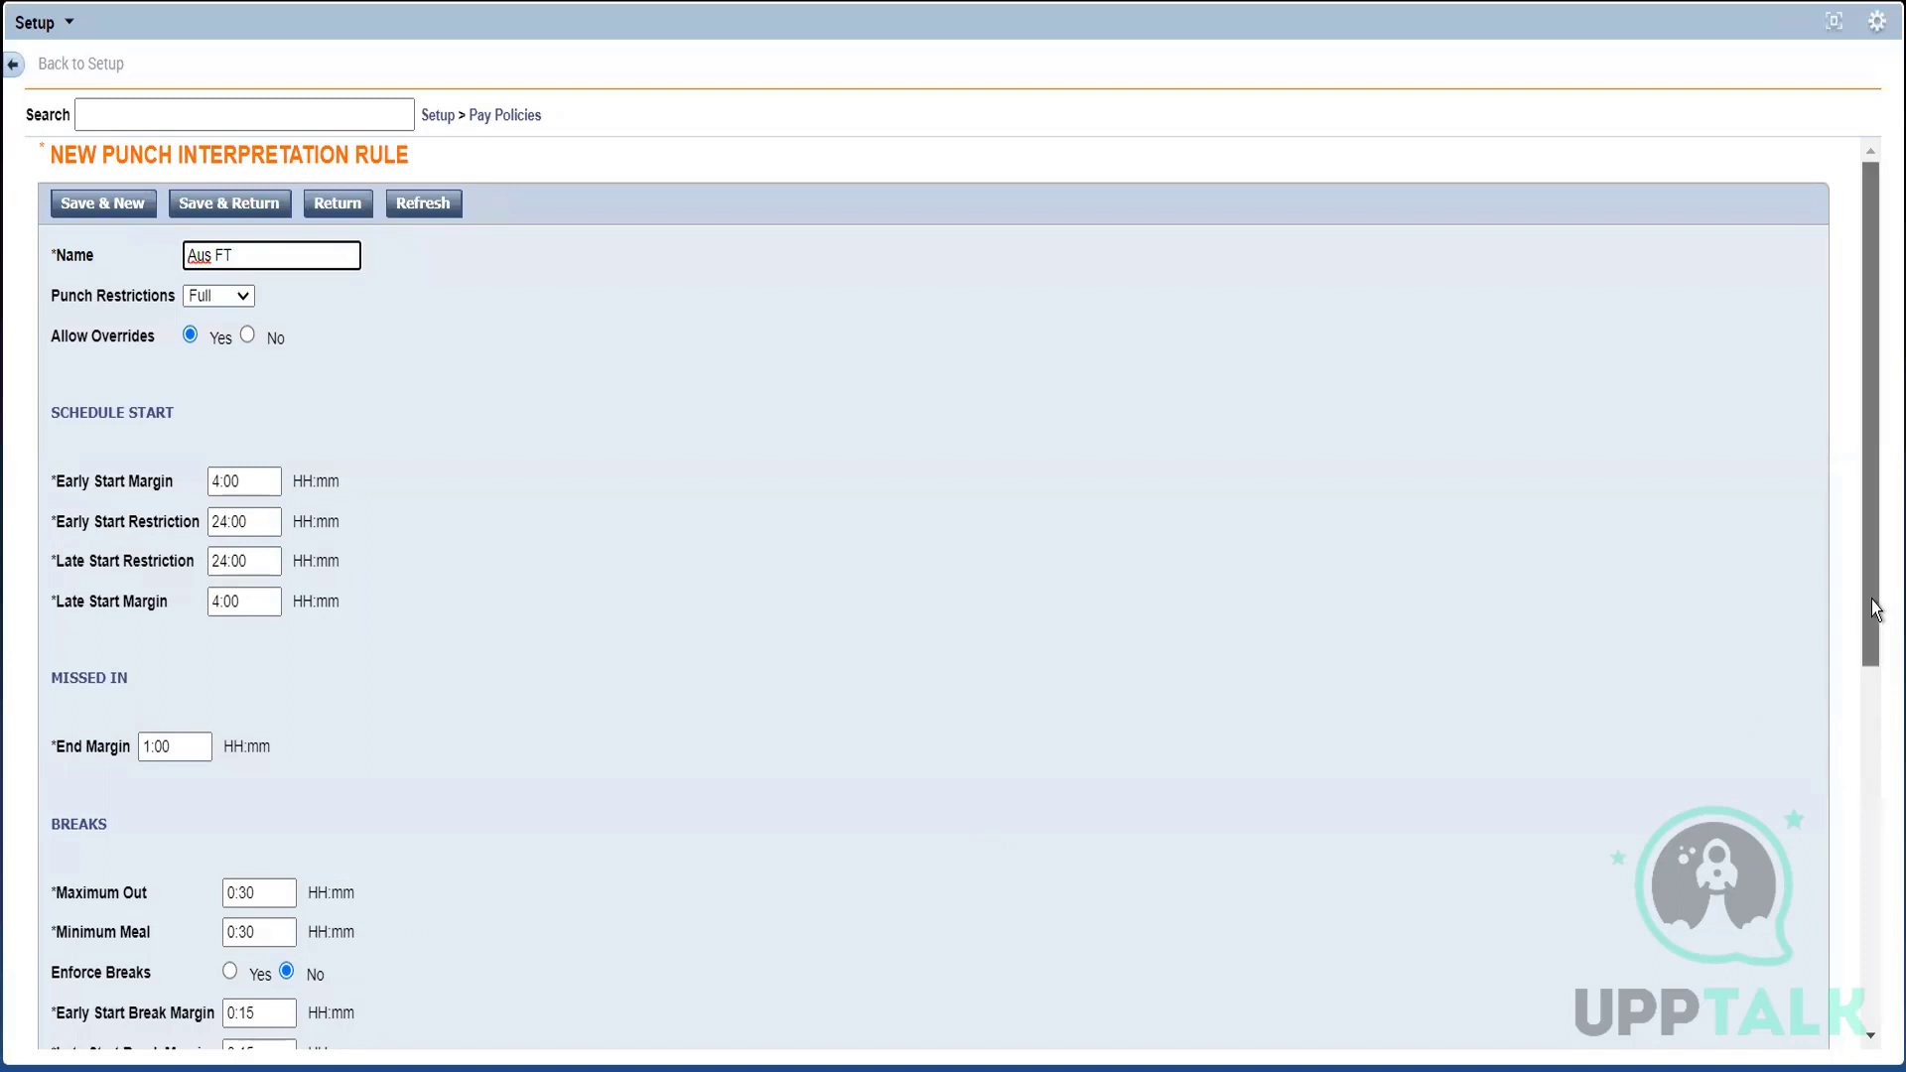
Step: Examine the Breaks section of the Full rule, including Maximum Out, Minimum Meal, Enforce Breaks and the break margins
drag(1868, 612, 1879, 762)
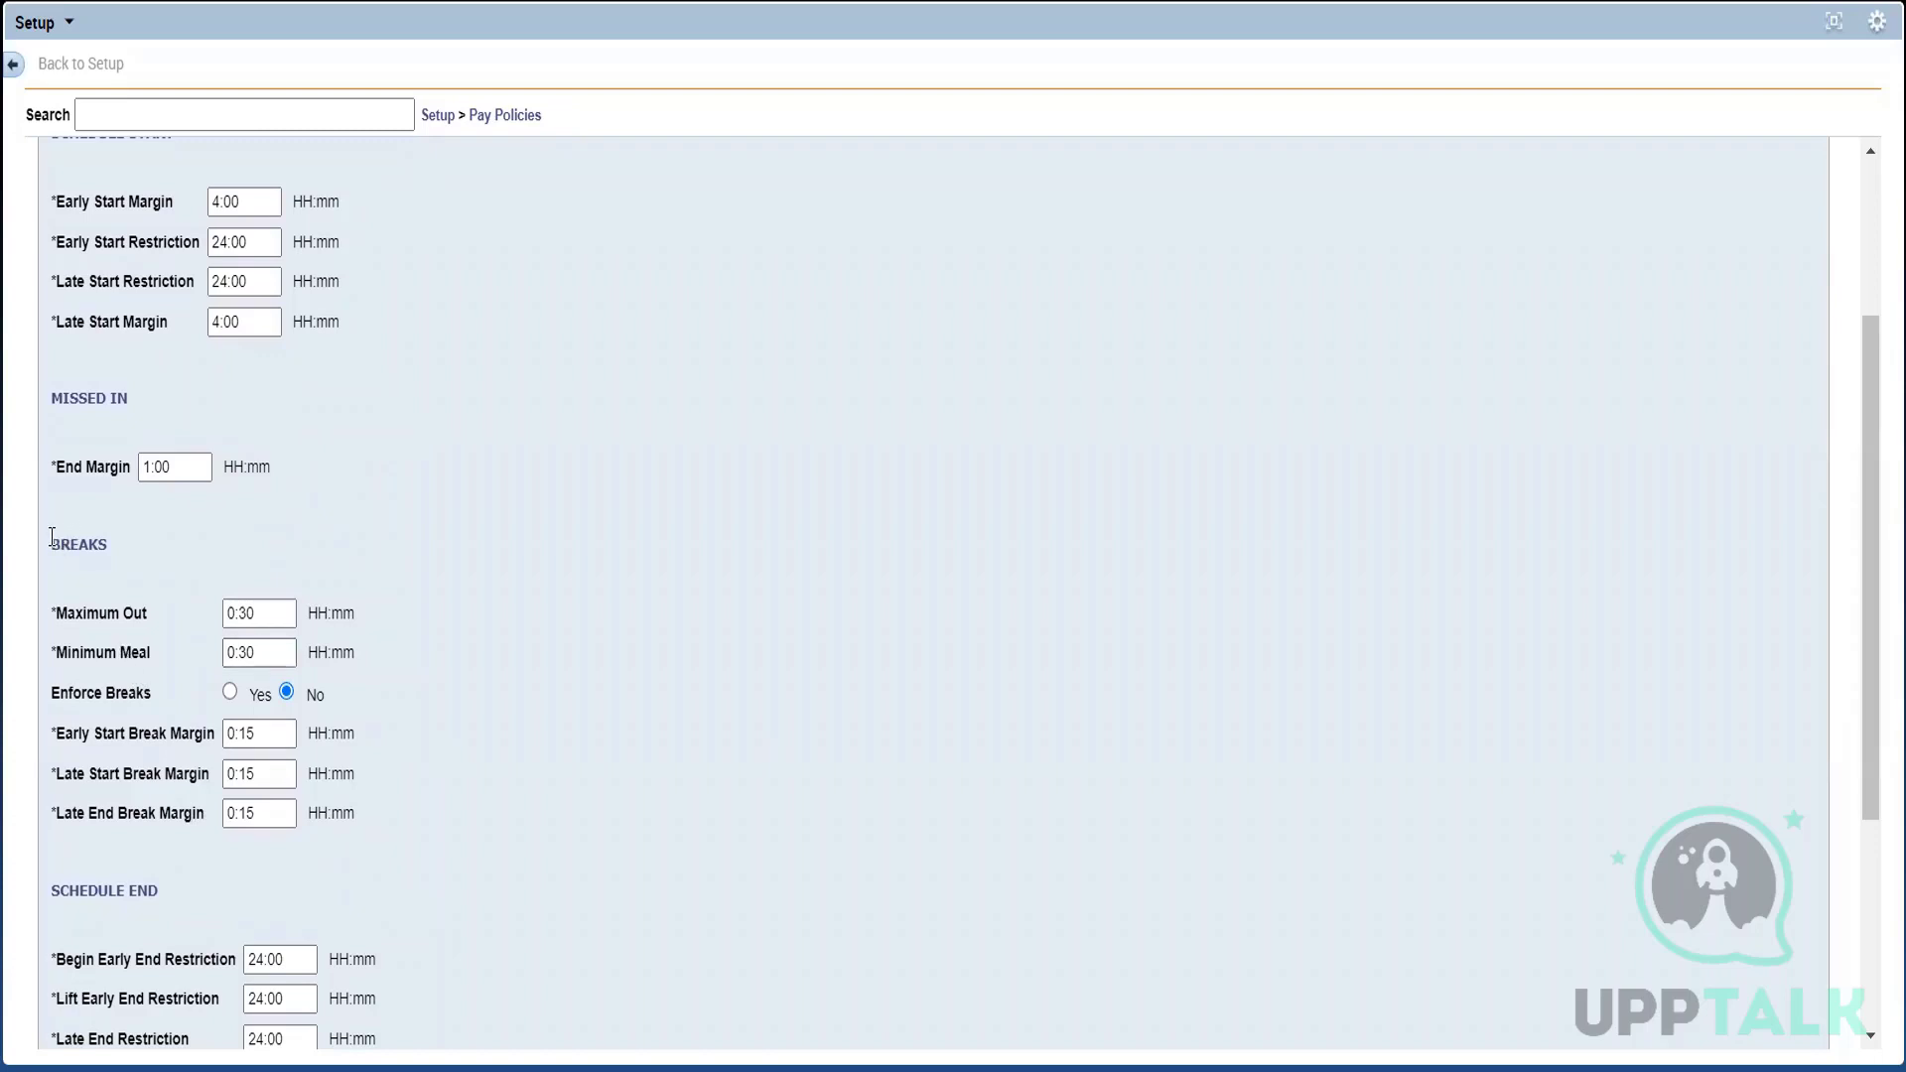
drag(52, 537, 379, 840)
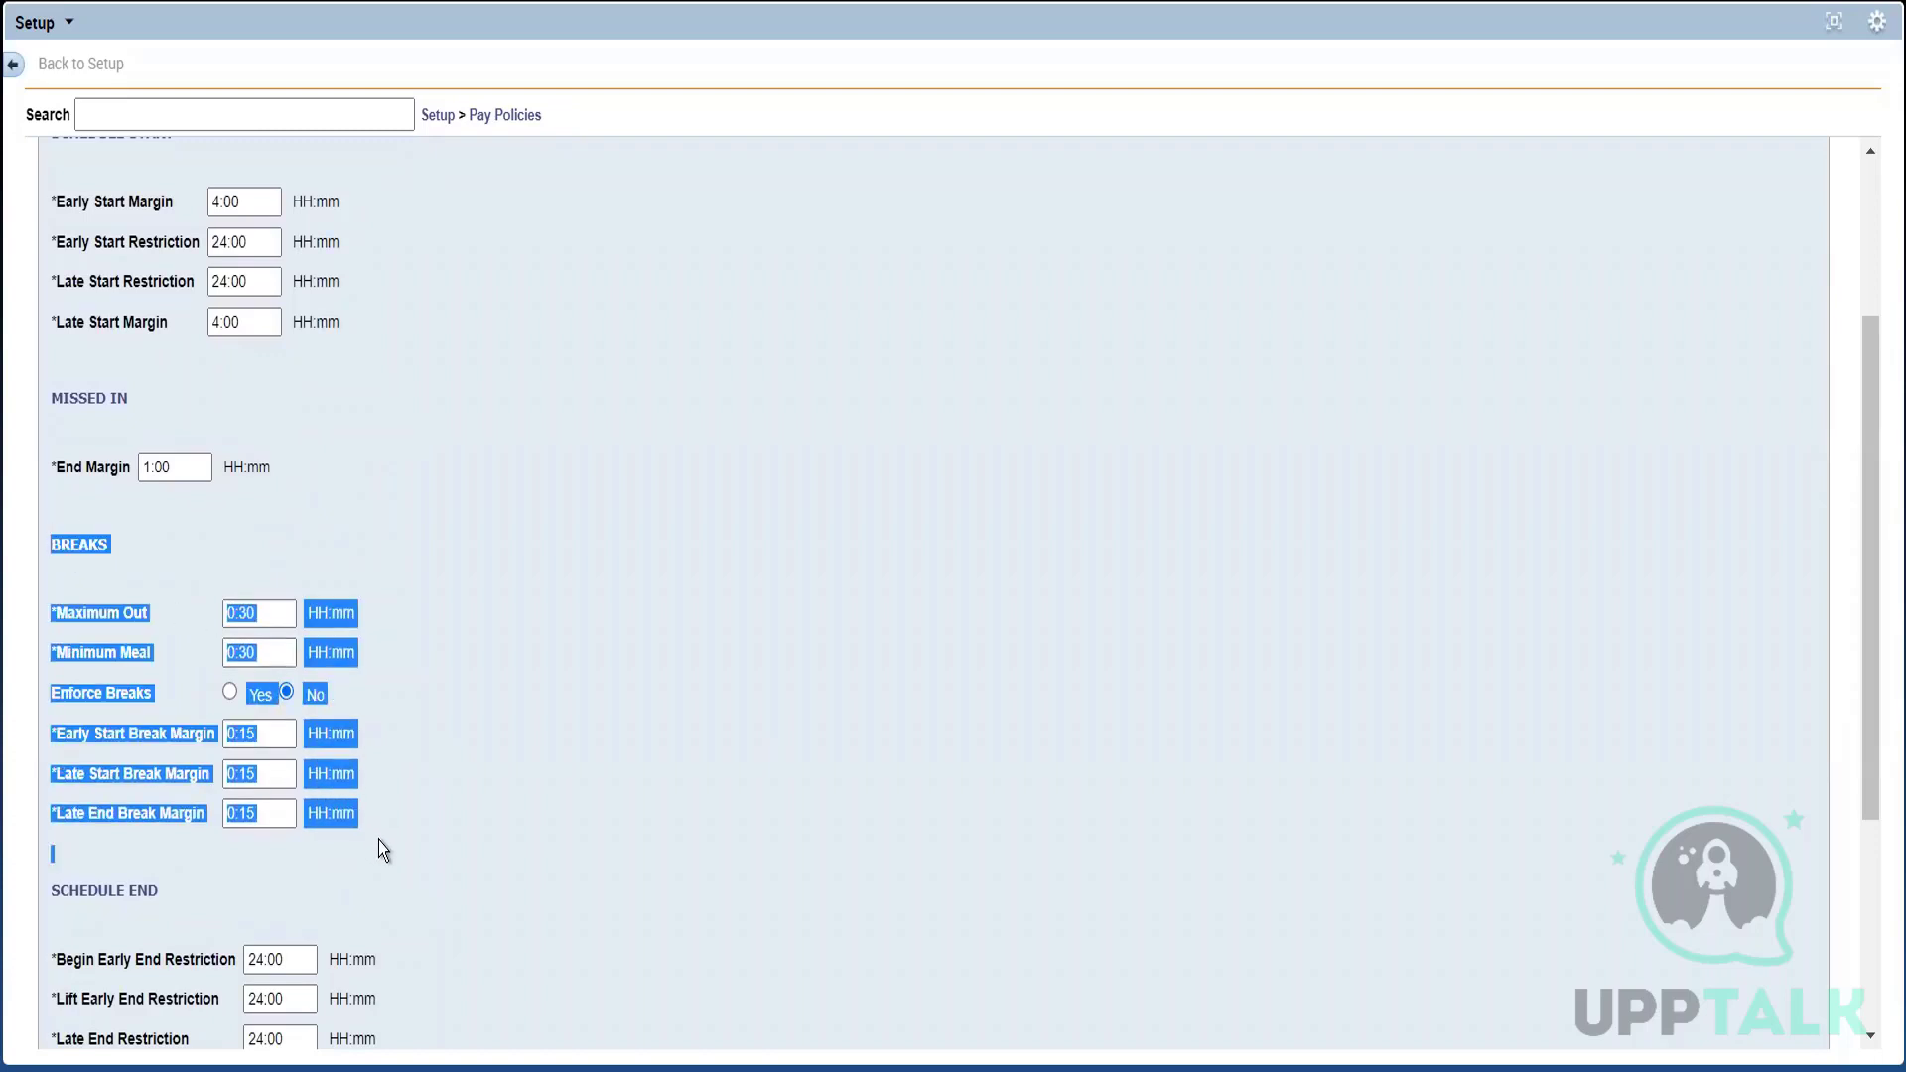
click(378, 840)
click(250, 615)
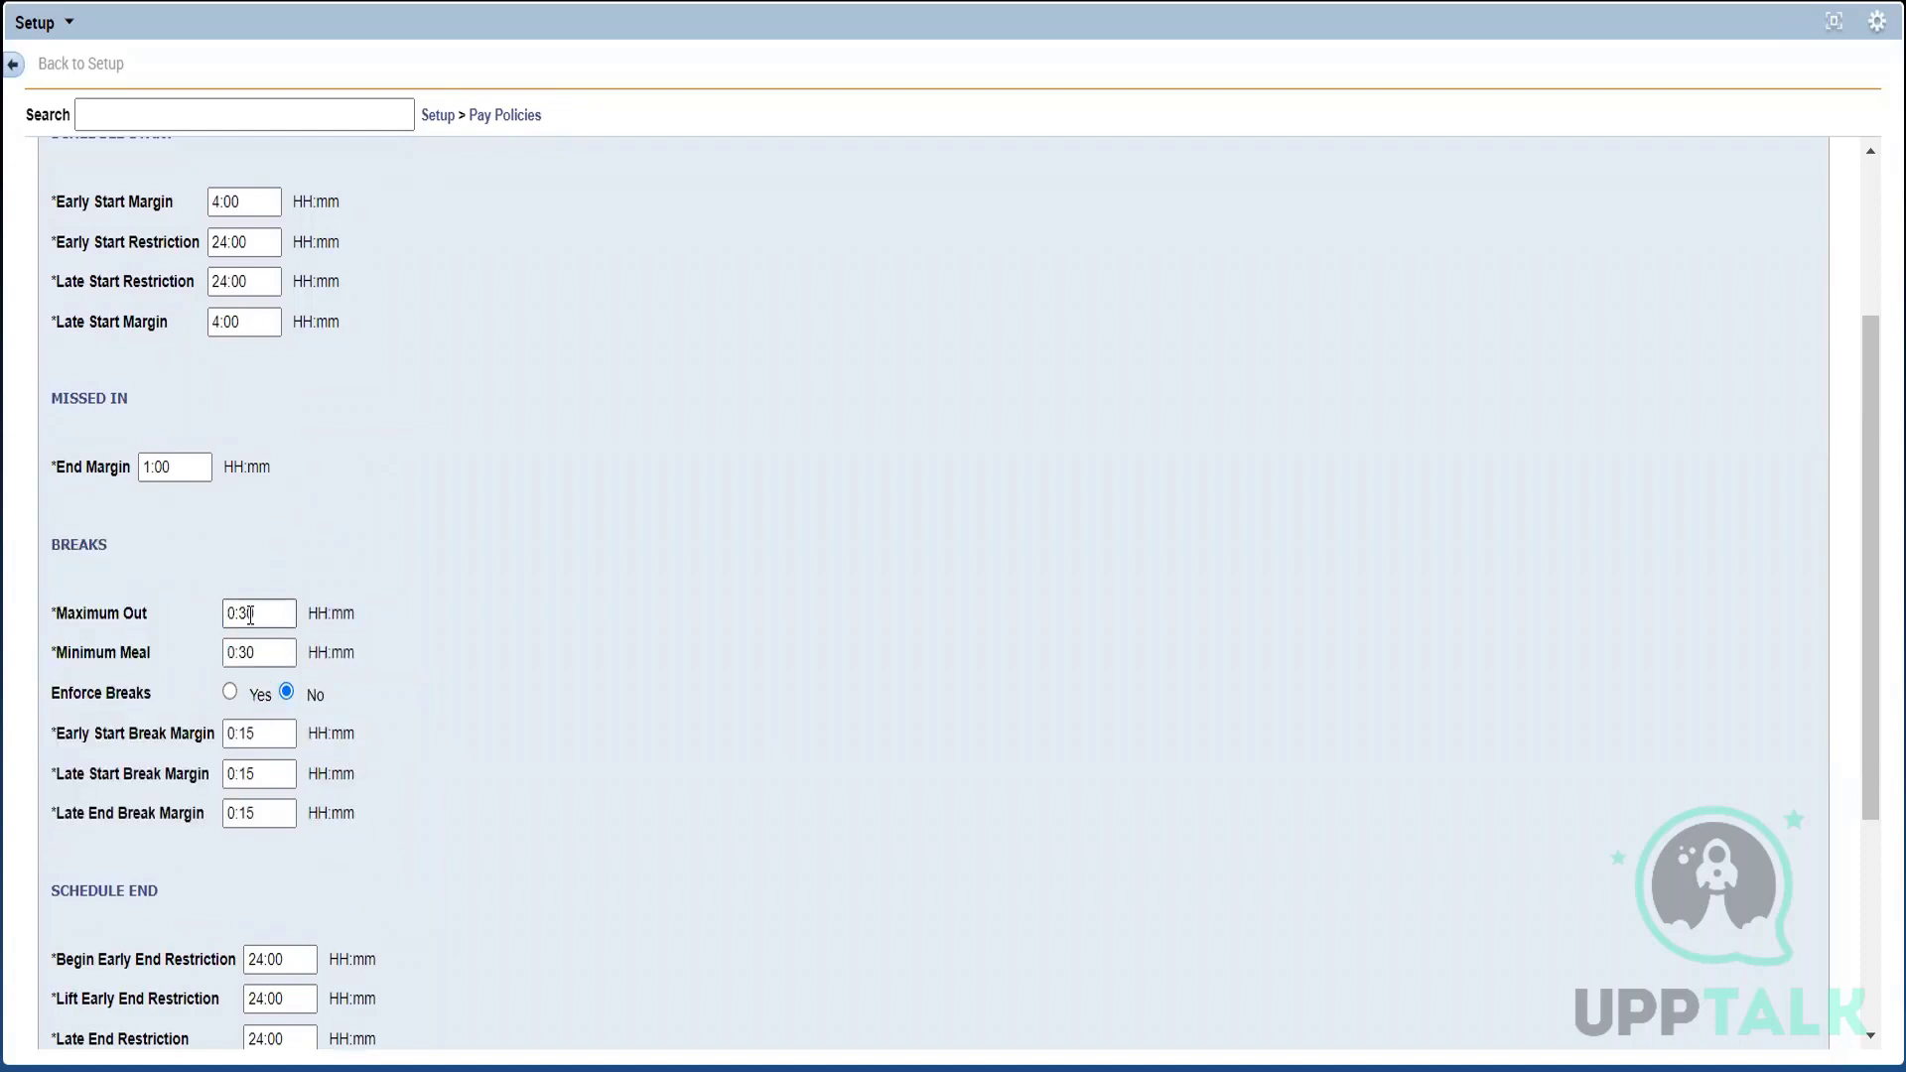
double_click(250, 615)
double_click(99, 744)
click(145, 655)
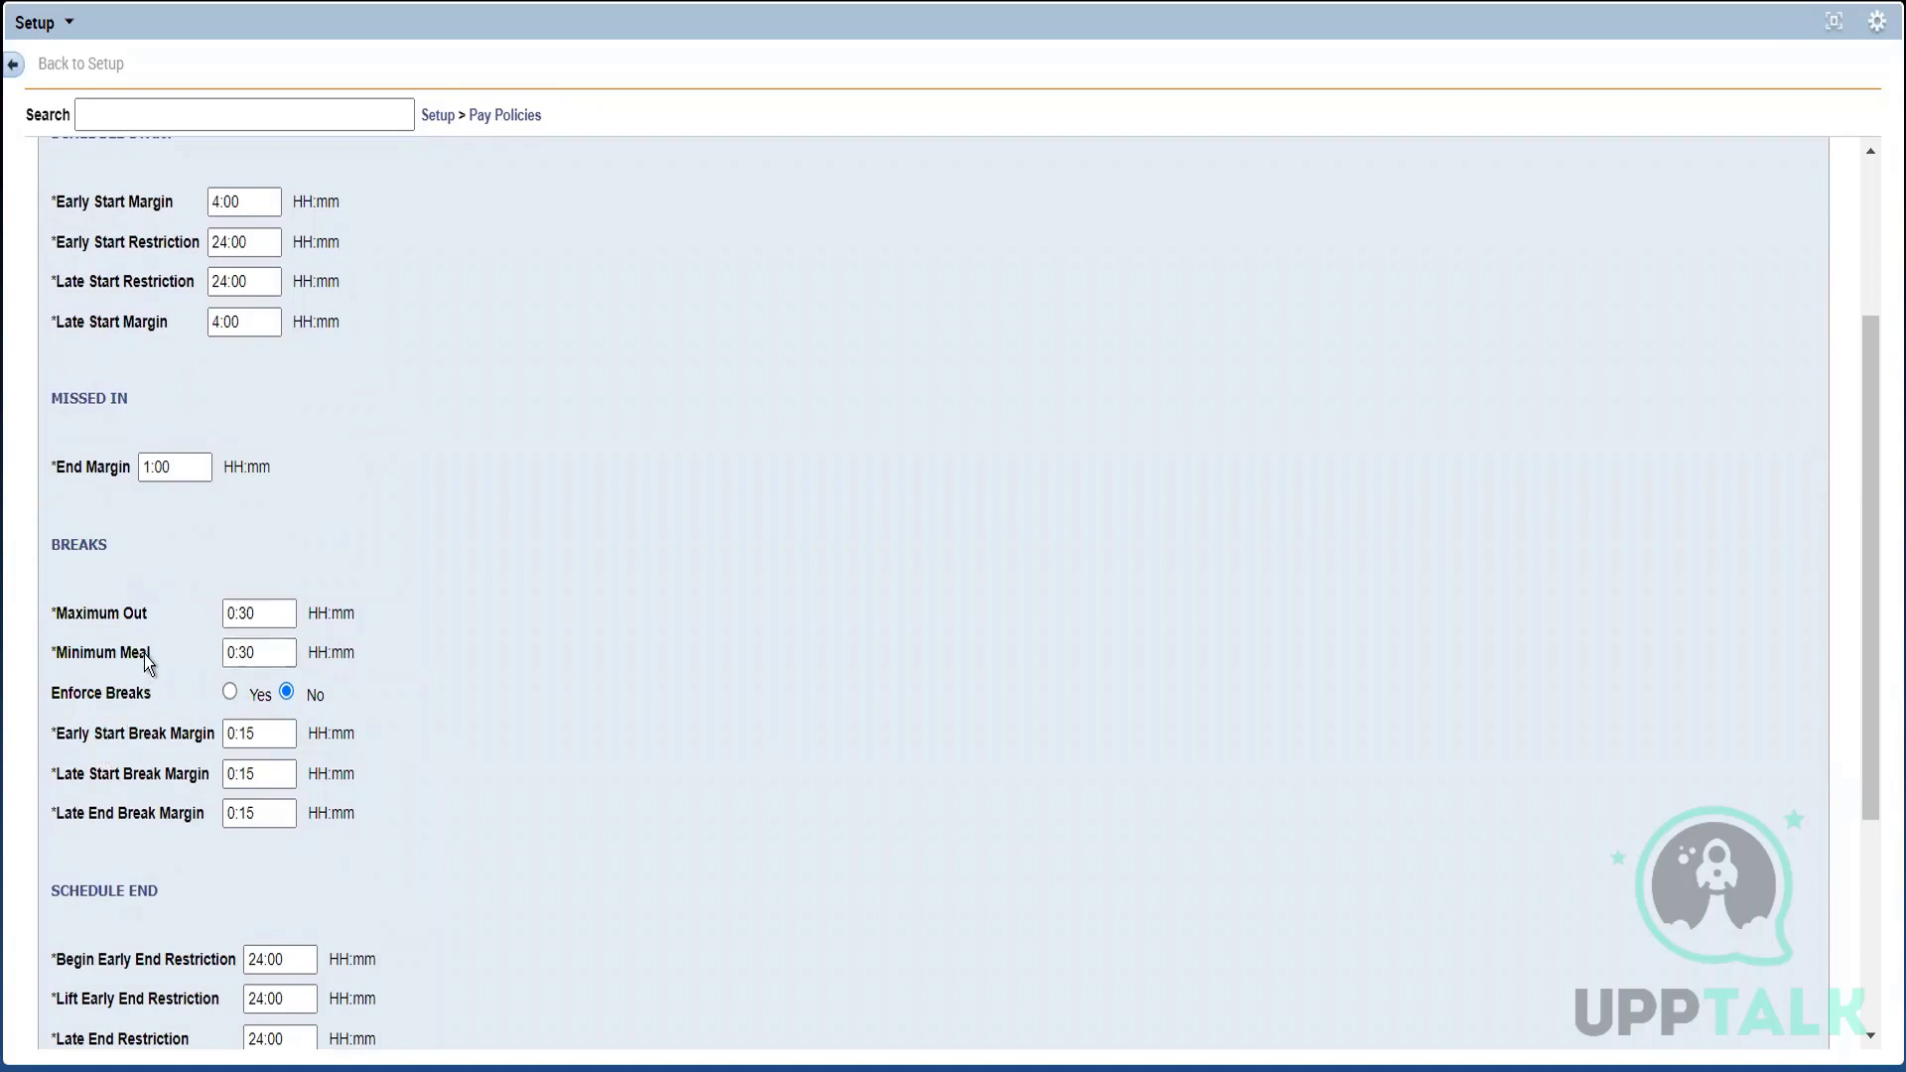
double_click(79, 732)
click(399, 766)
click(262, 776)
drag(58, 549, 312, 767)
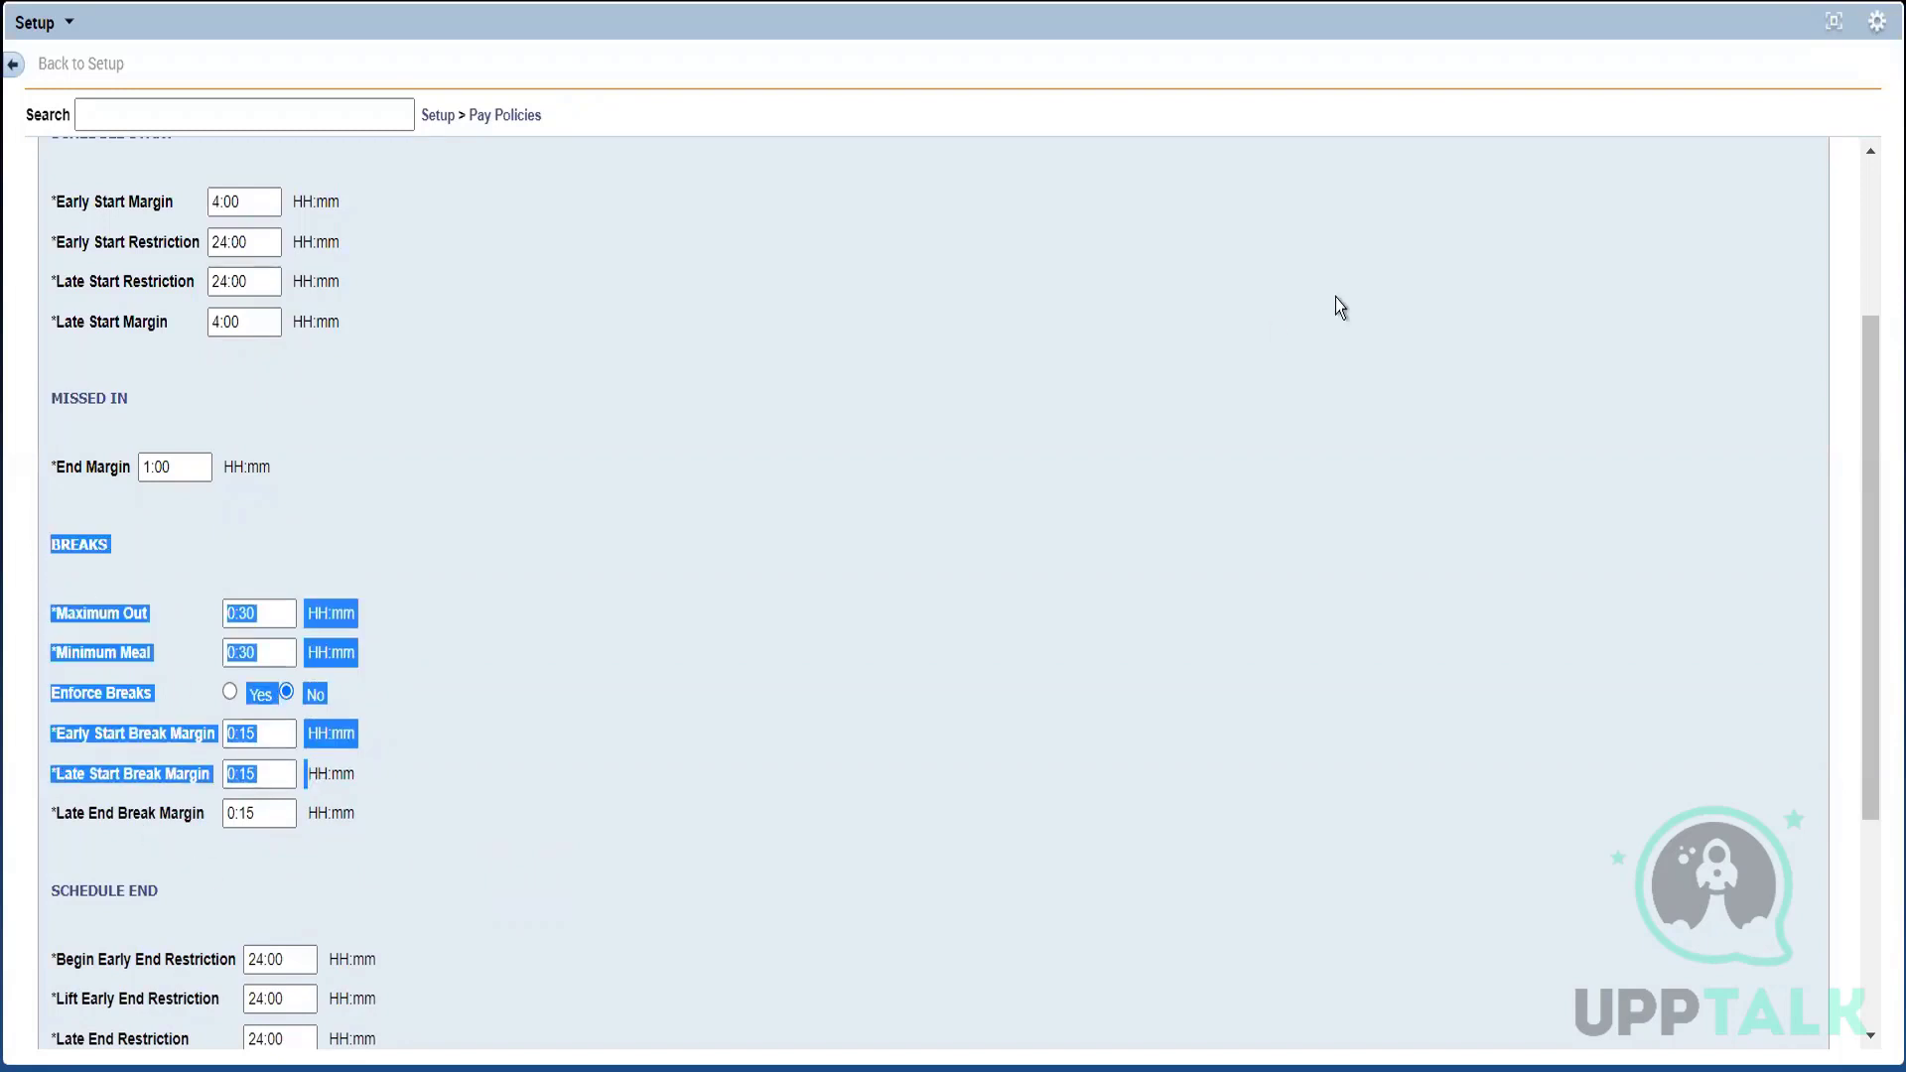
Step: Set the Aus FT rule's Punch Restrictions to Simple and review its fields through Unscheduled Shift Length
click(1875, 181)
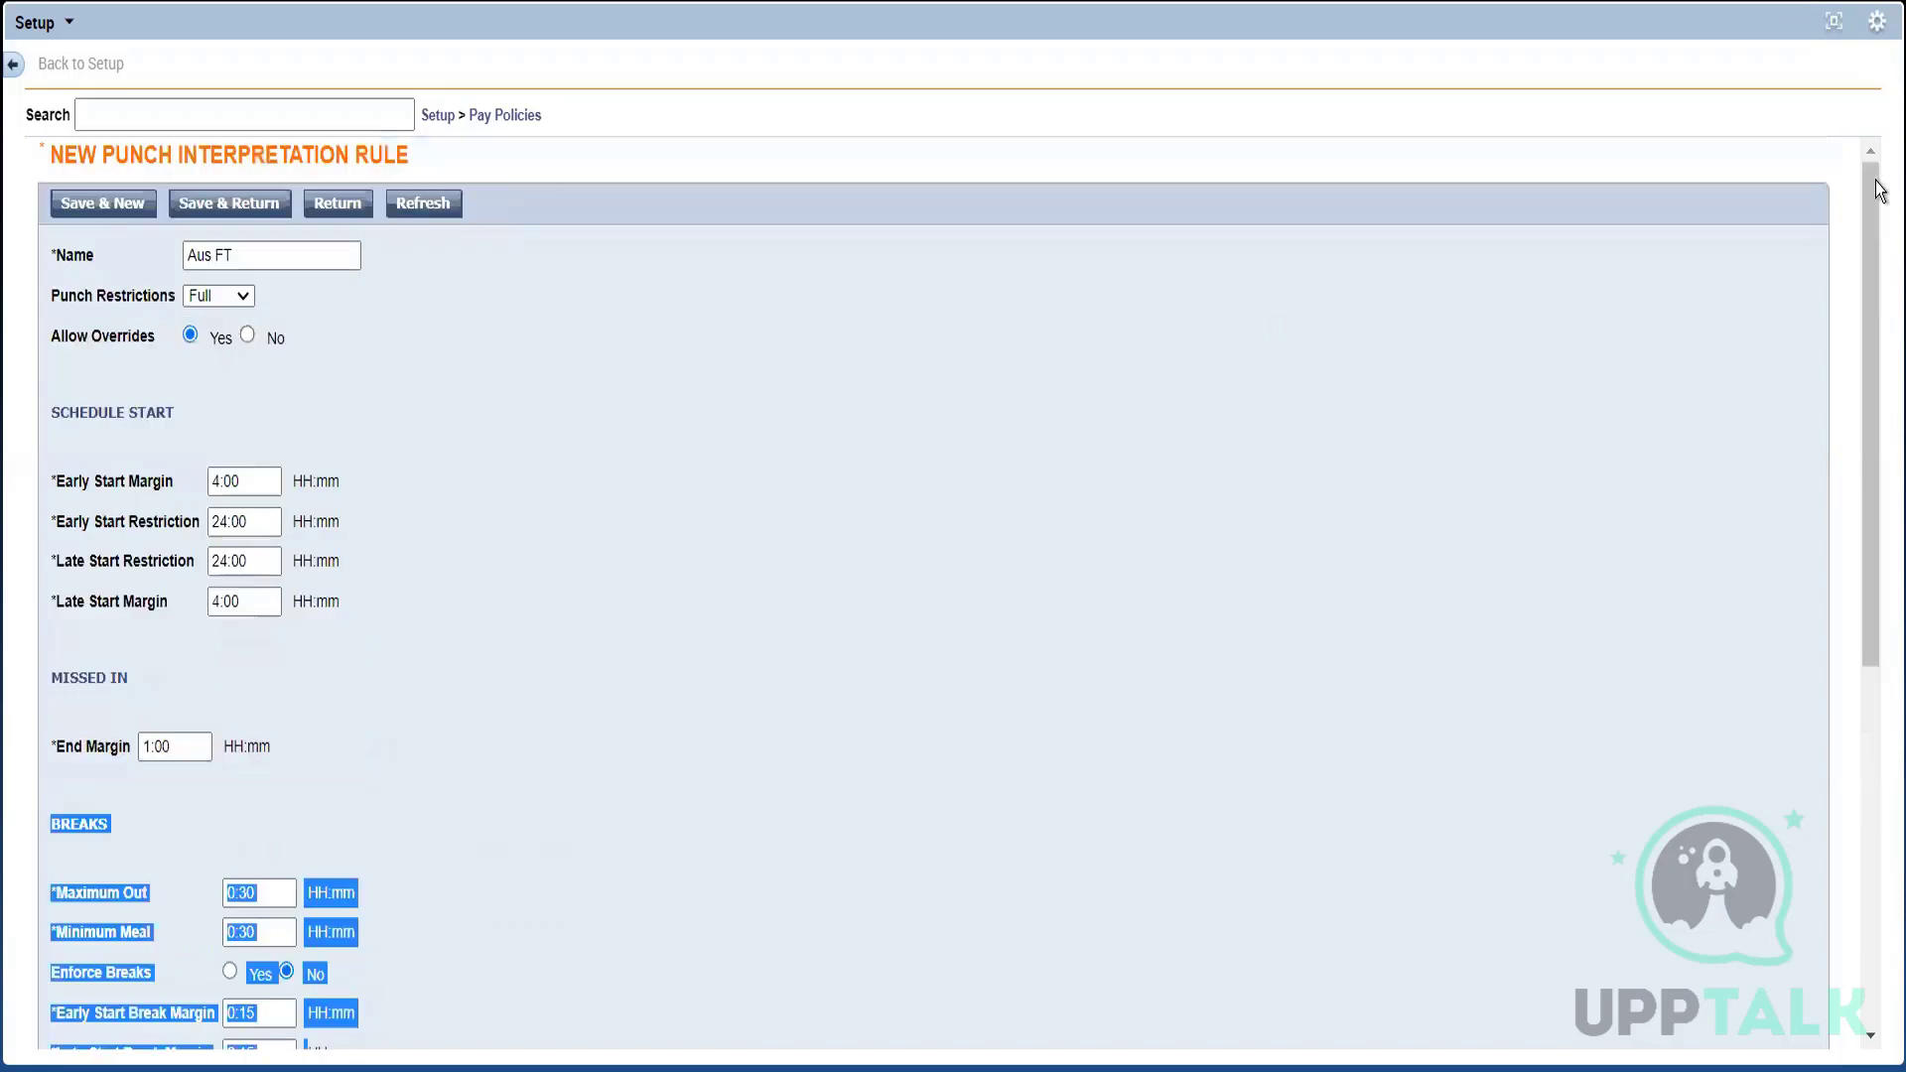
click(234, 296)
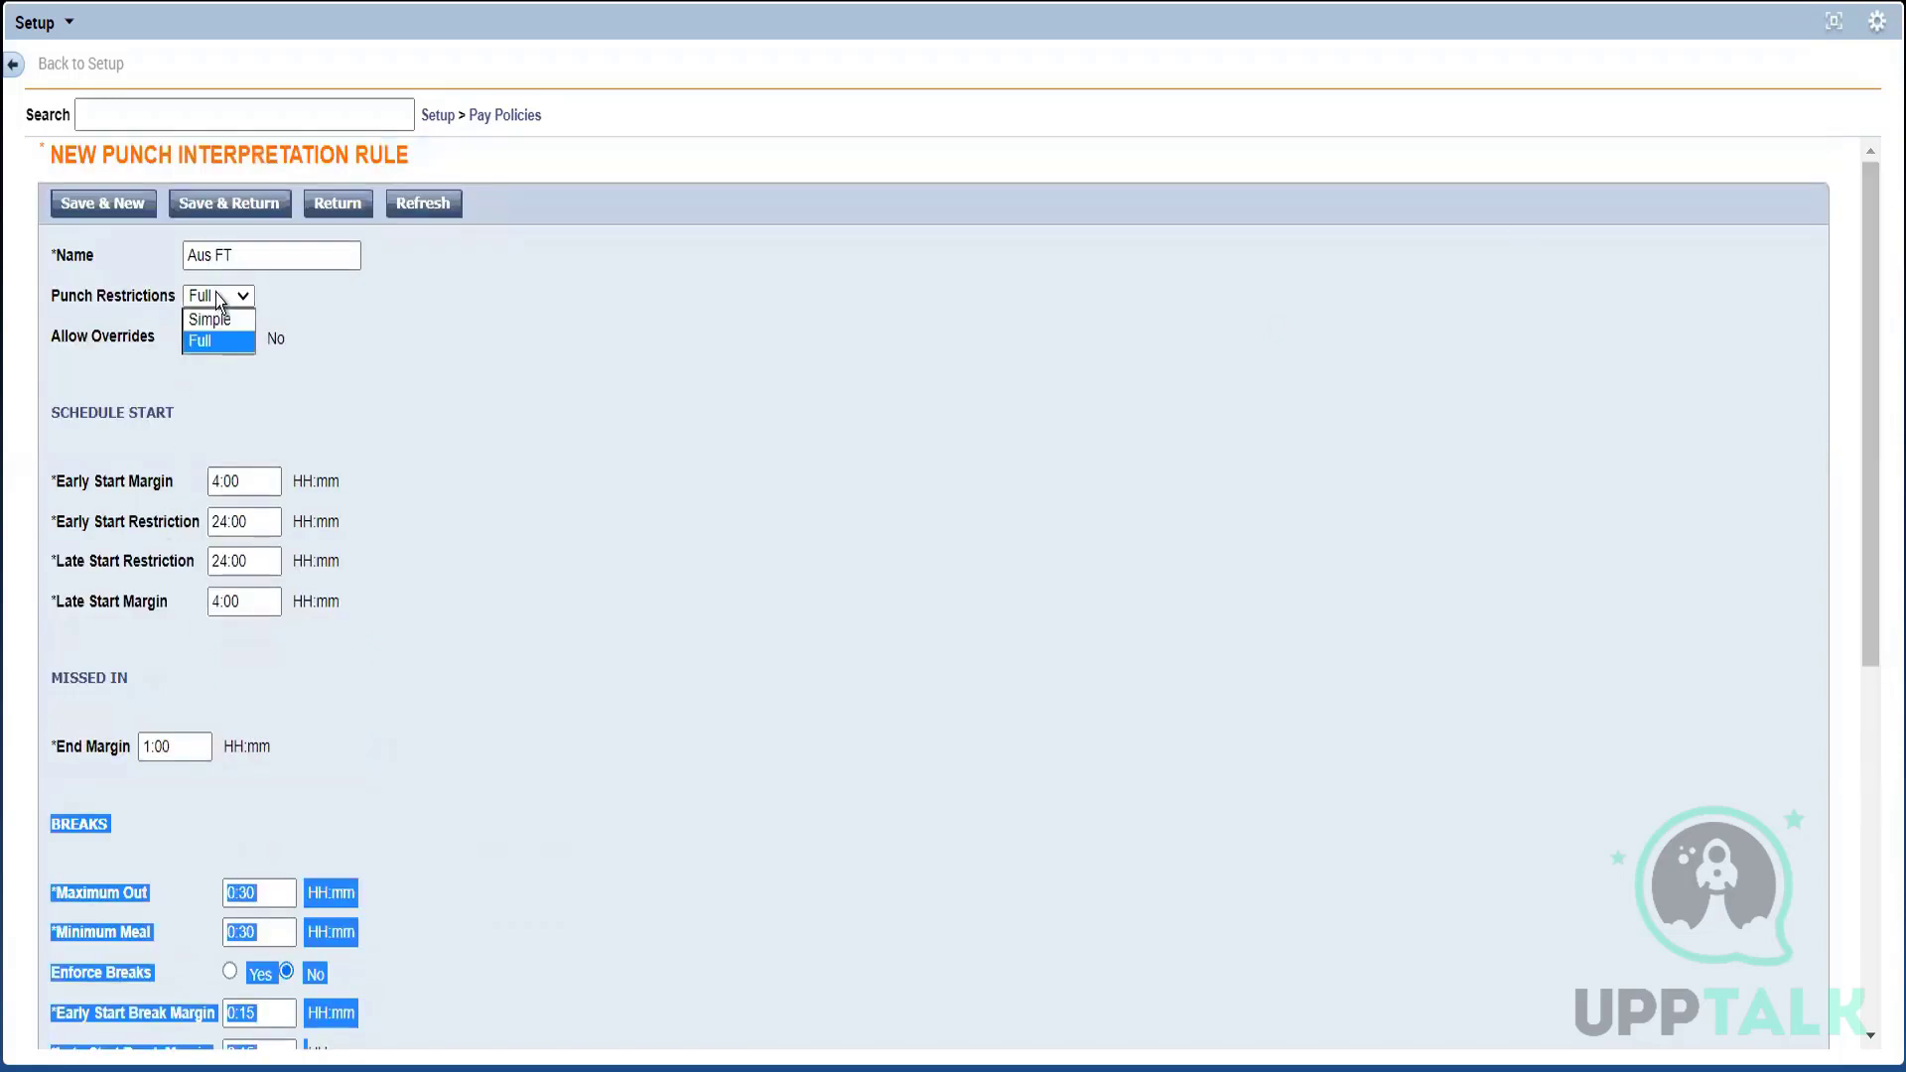
click(220, 321)
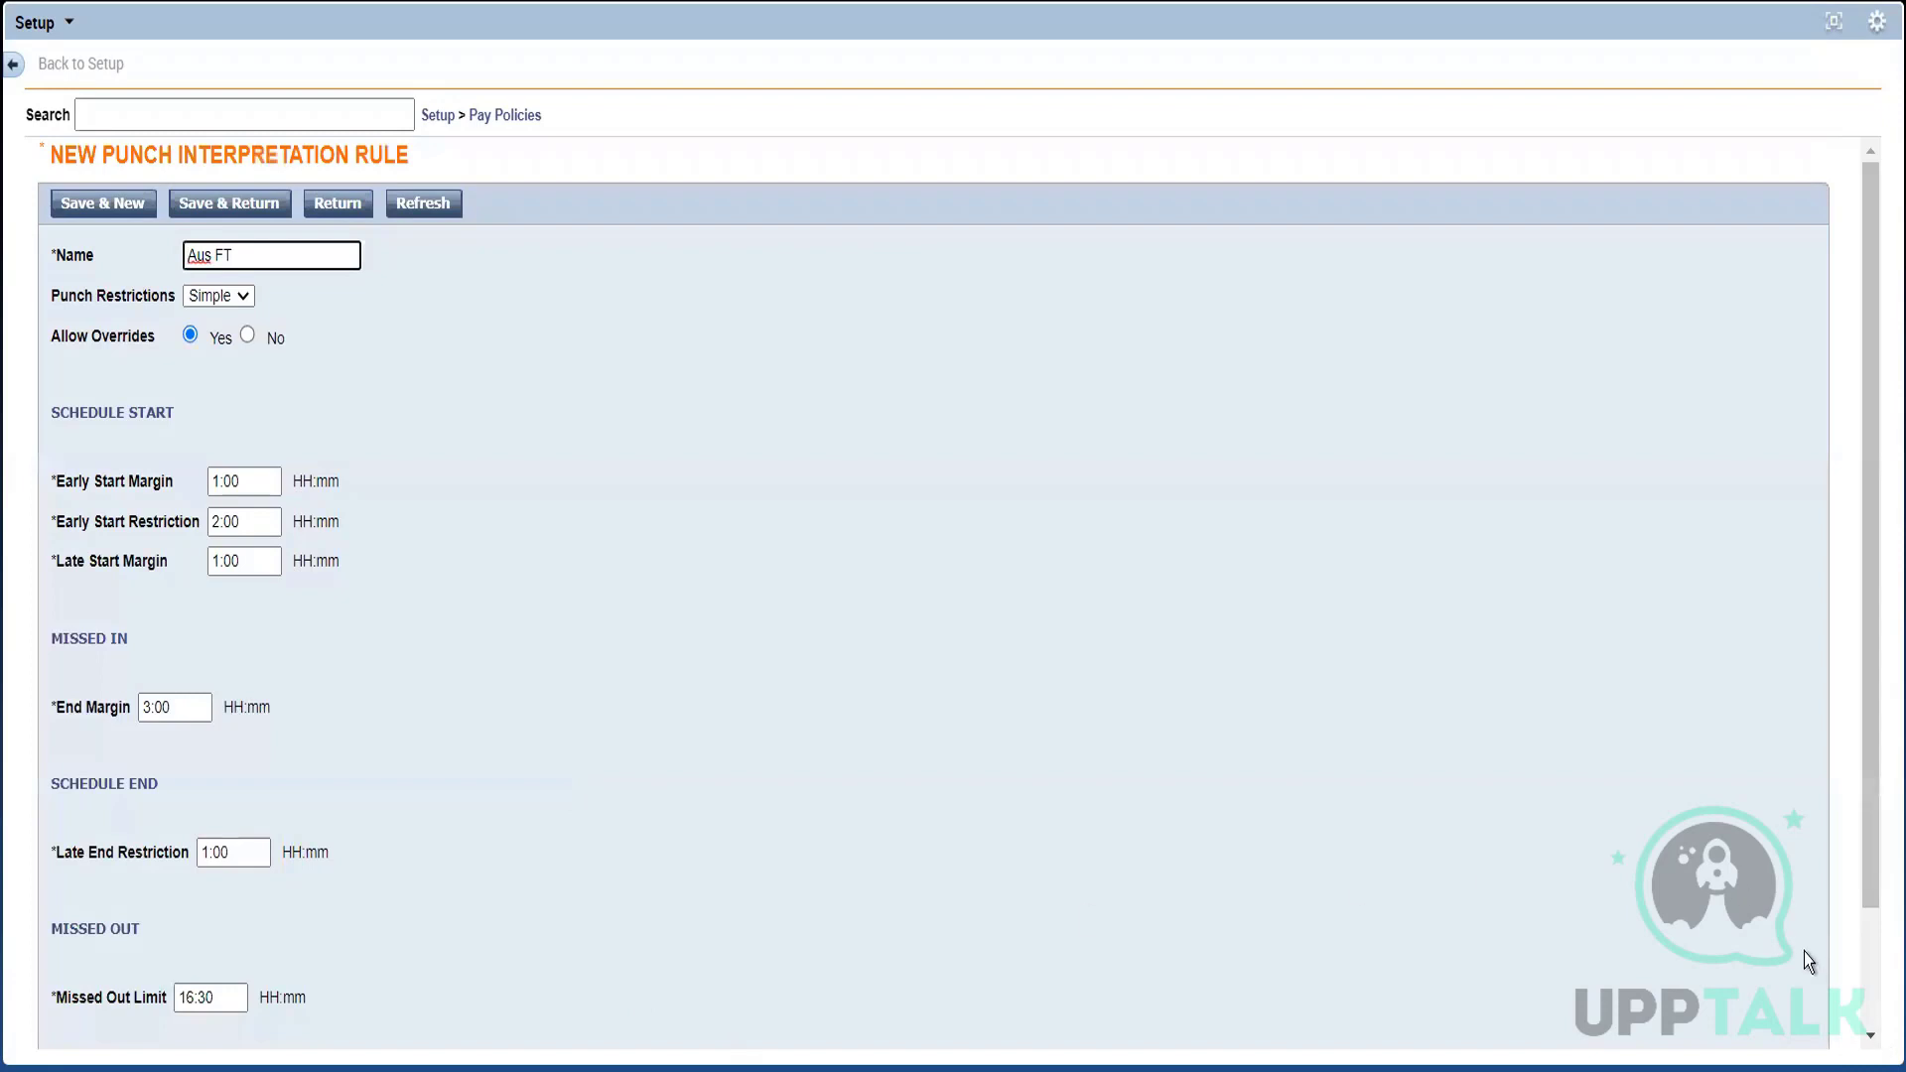
scroll(1871, 998, down, 2)
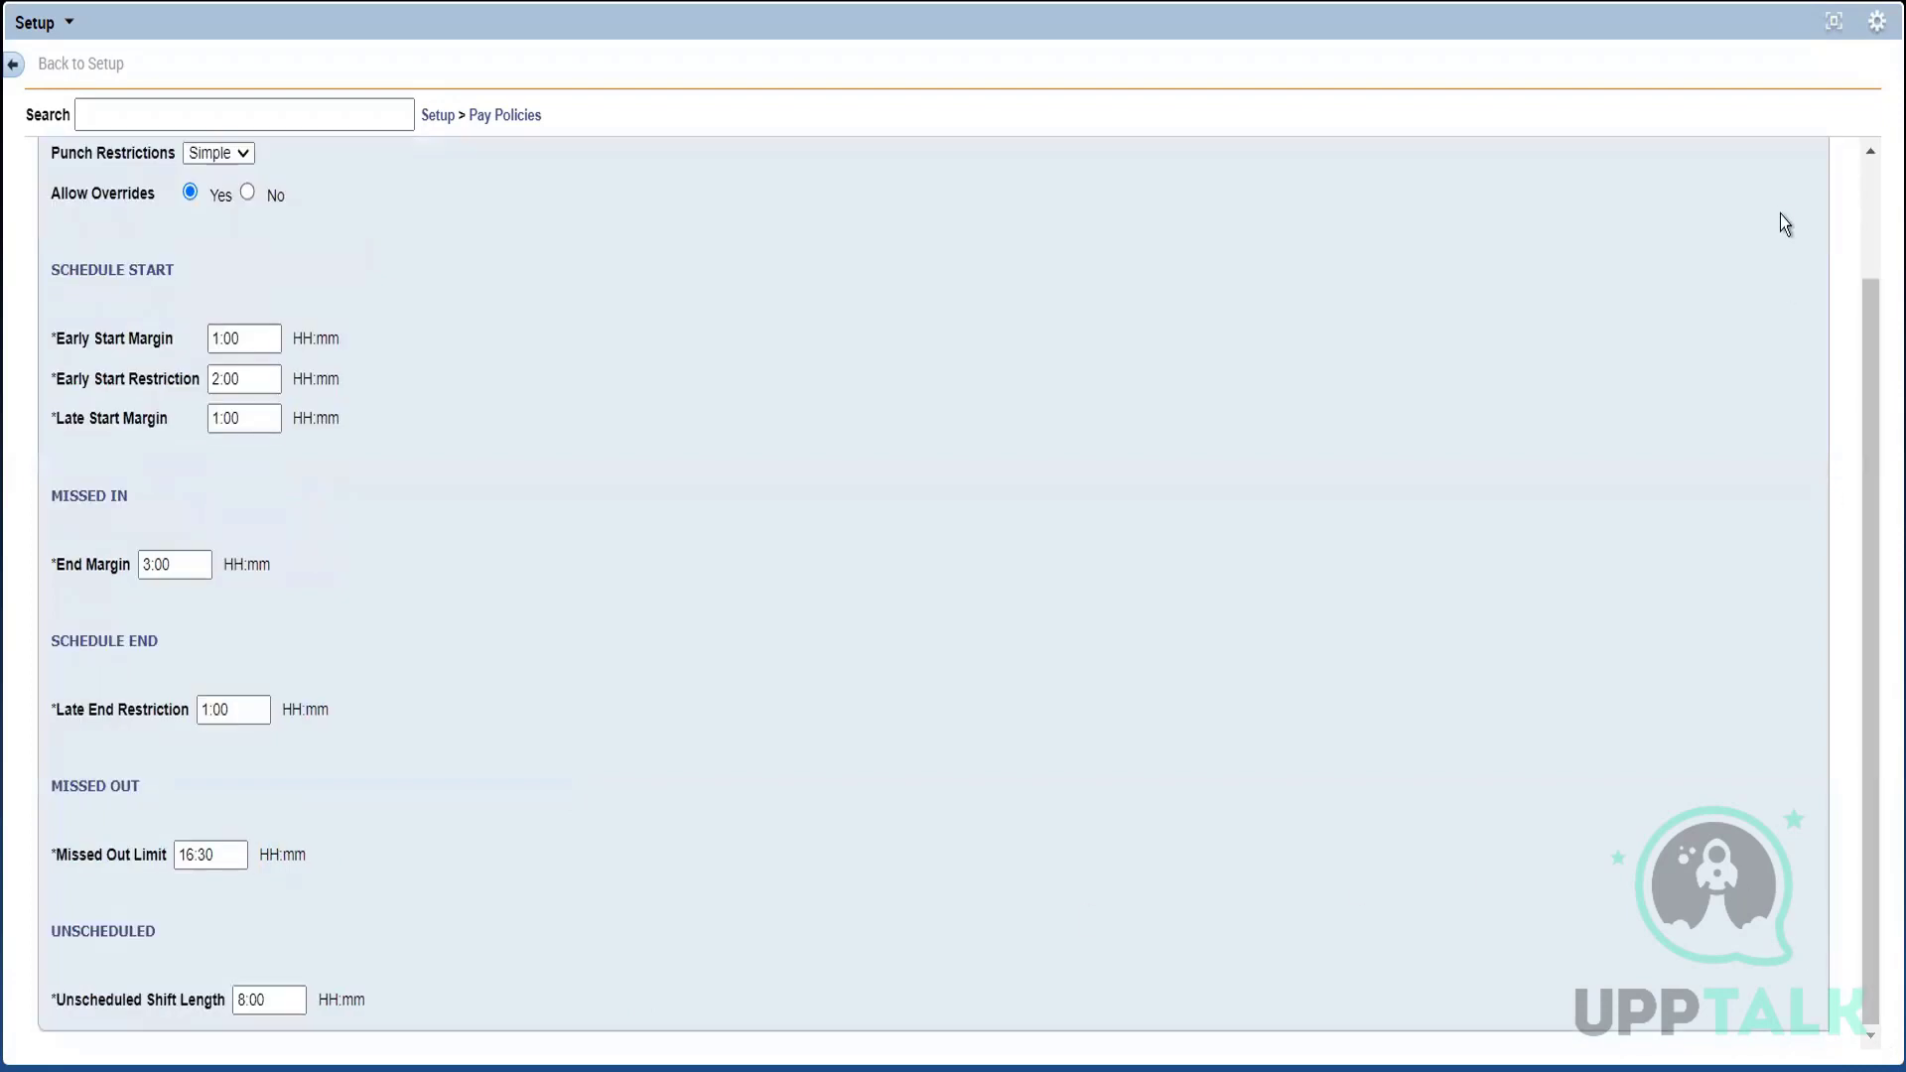
scroll(1871, 212, up, 2)
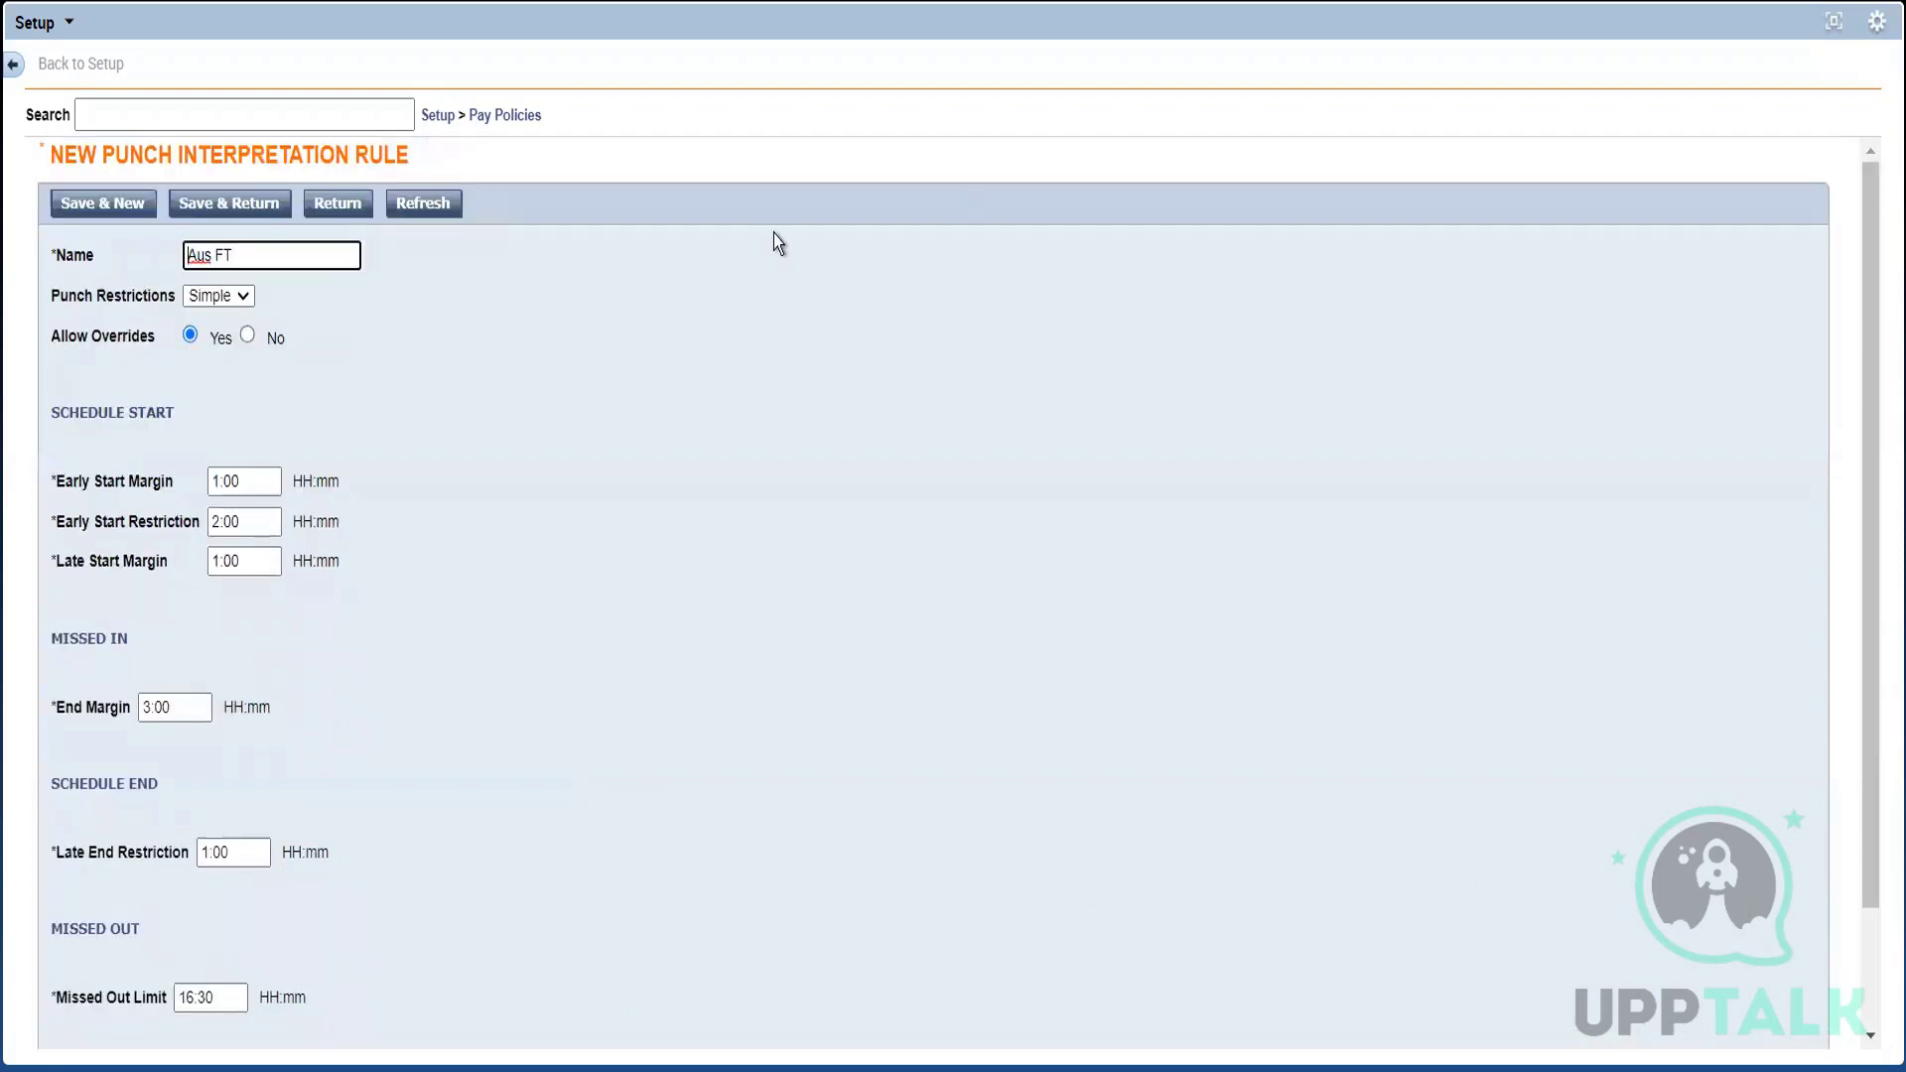
Step: Save the Aus FT punch interpretation rule, return to the rules list and restore the Setup widget to its normal size
click(235, 206)
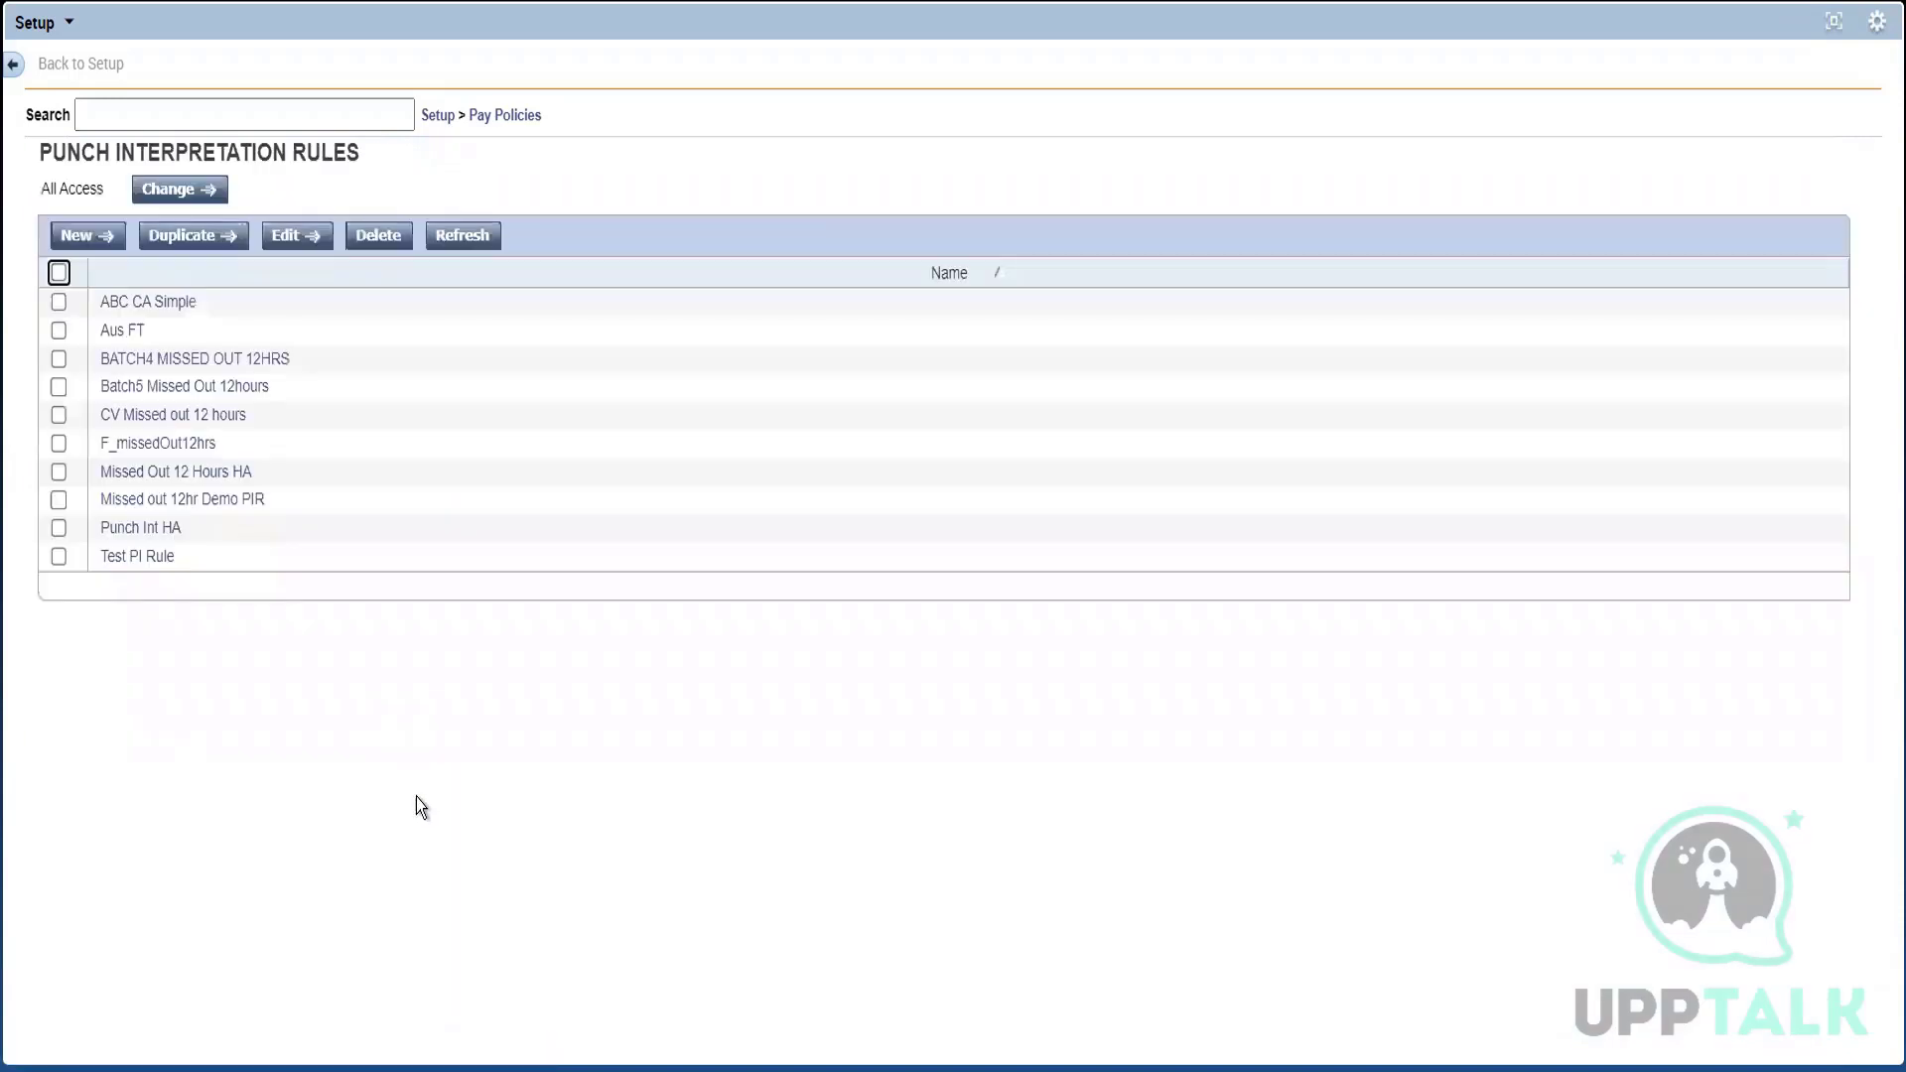
click(1839, 30)
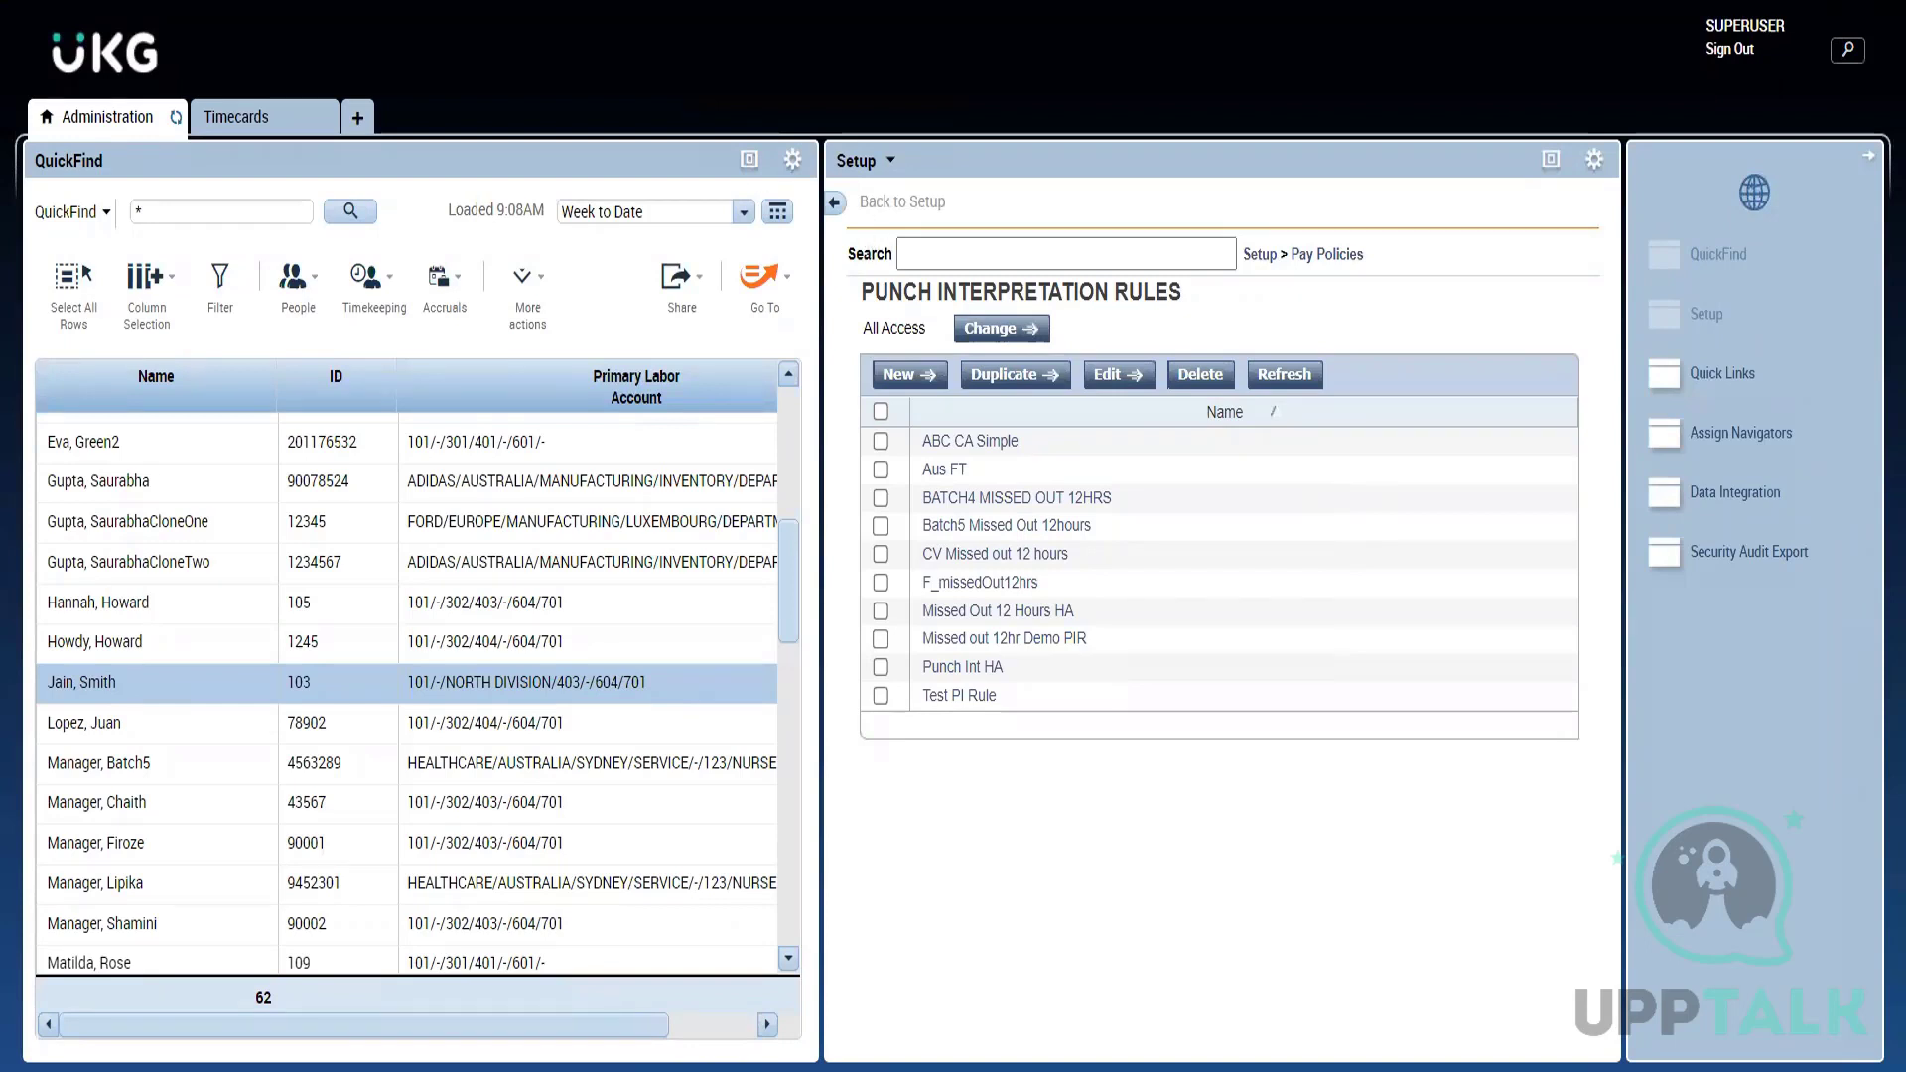
Step: Switch to the desktop, review the pay rule requirements in the Req and Payrule_Req notes, and return to UKG
key(alt+Tab)
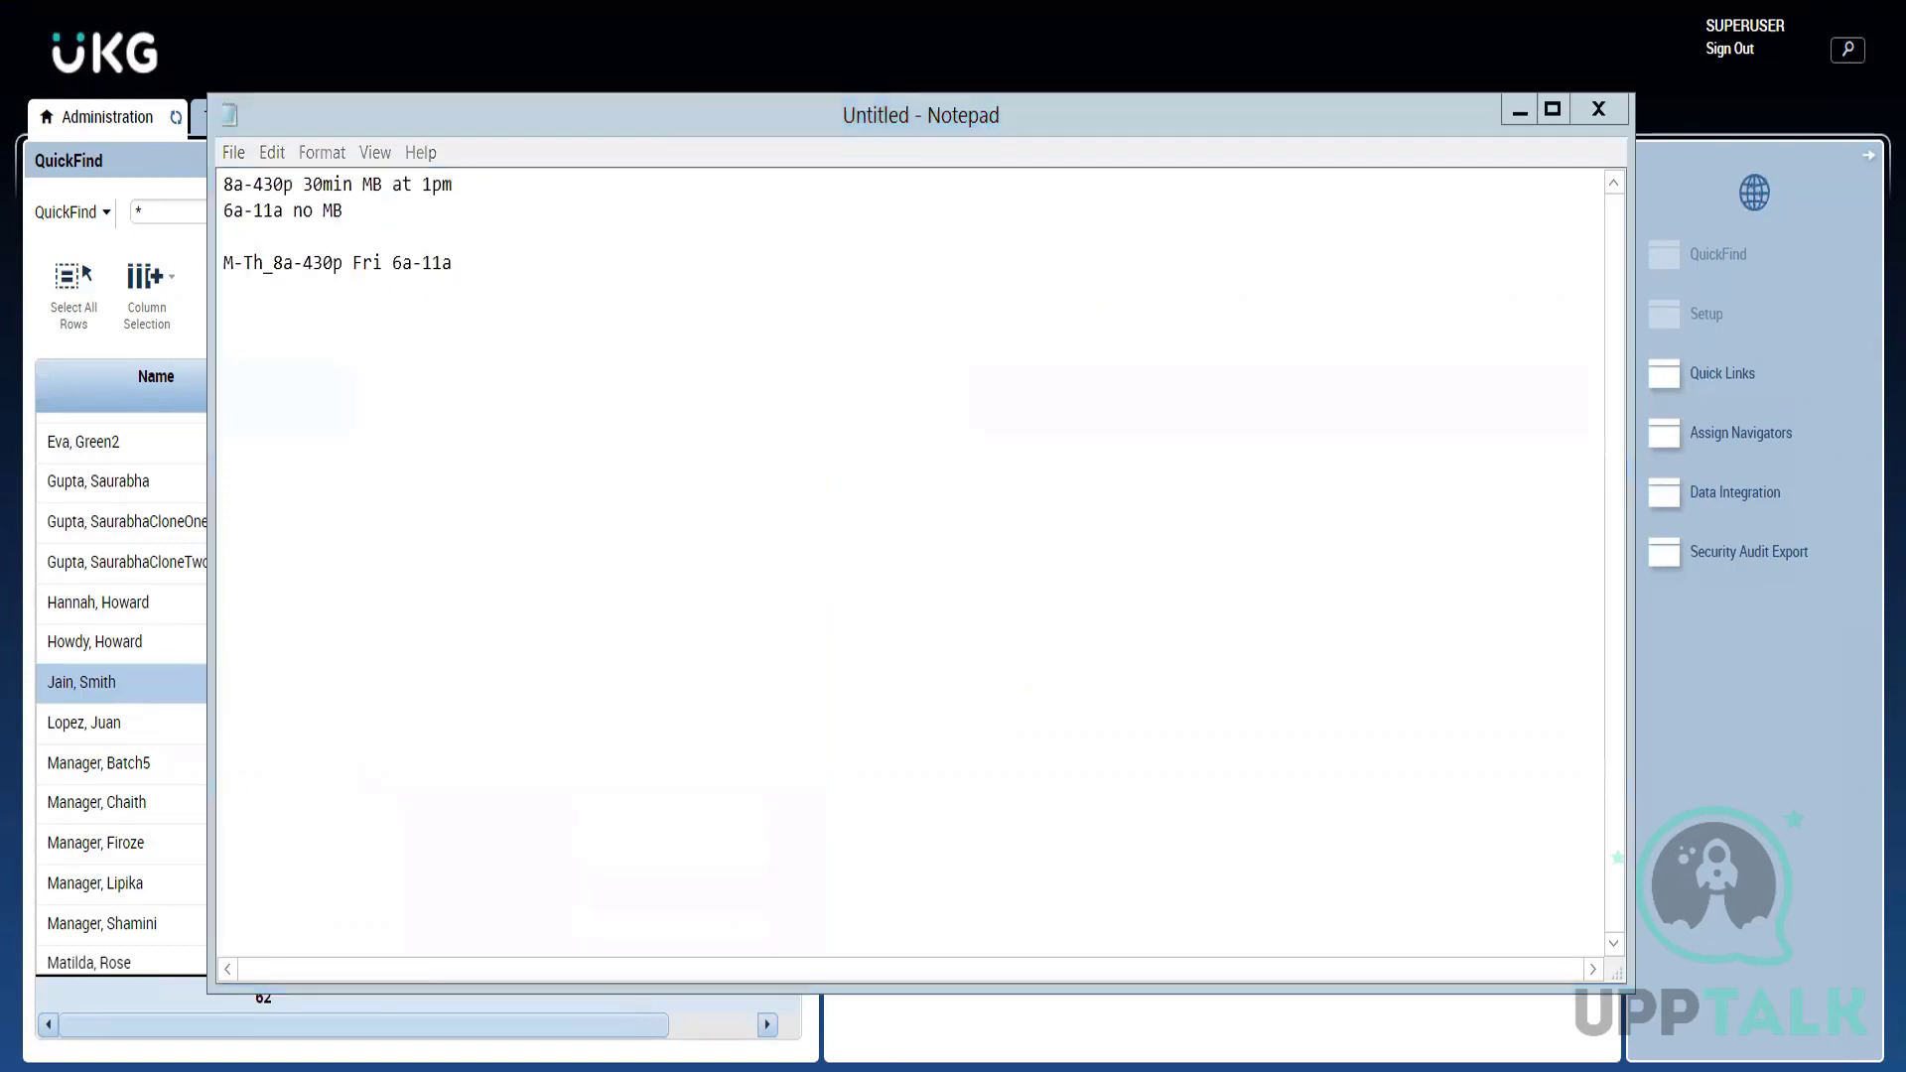
click(1519, 107)
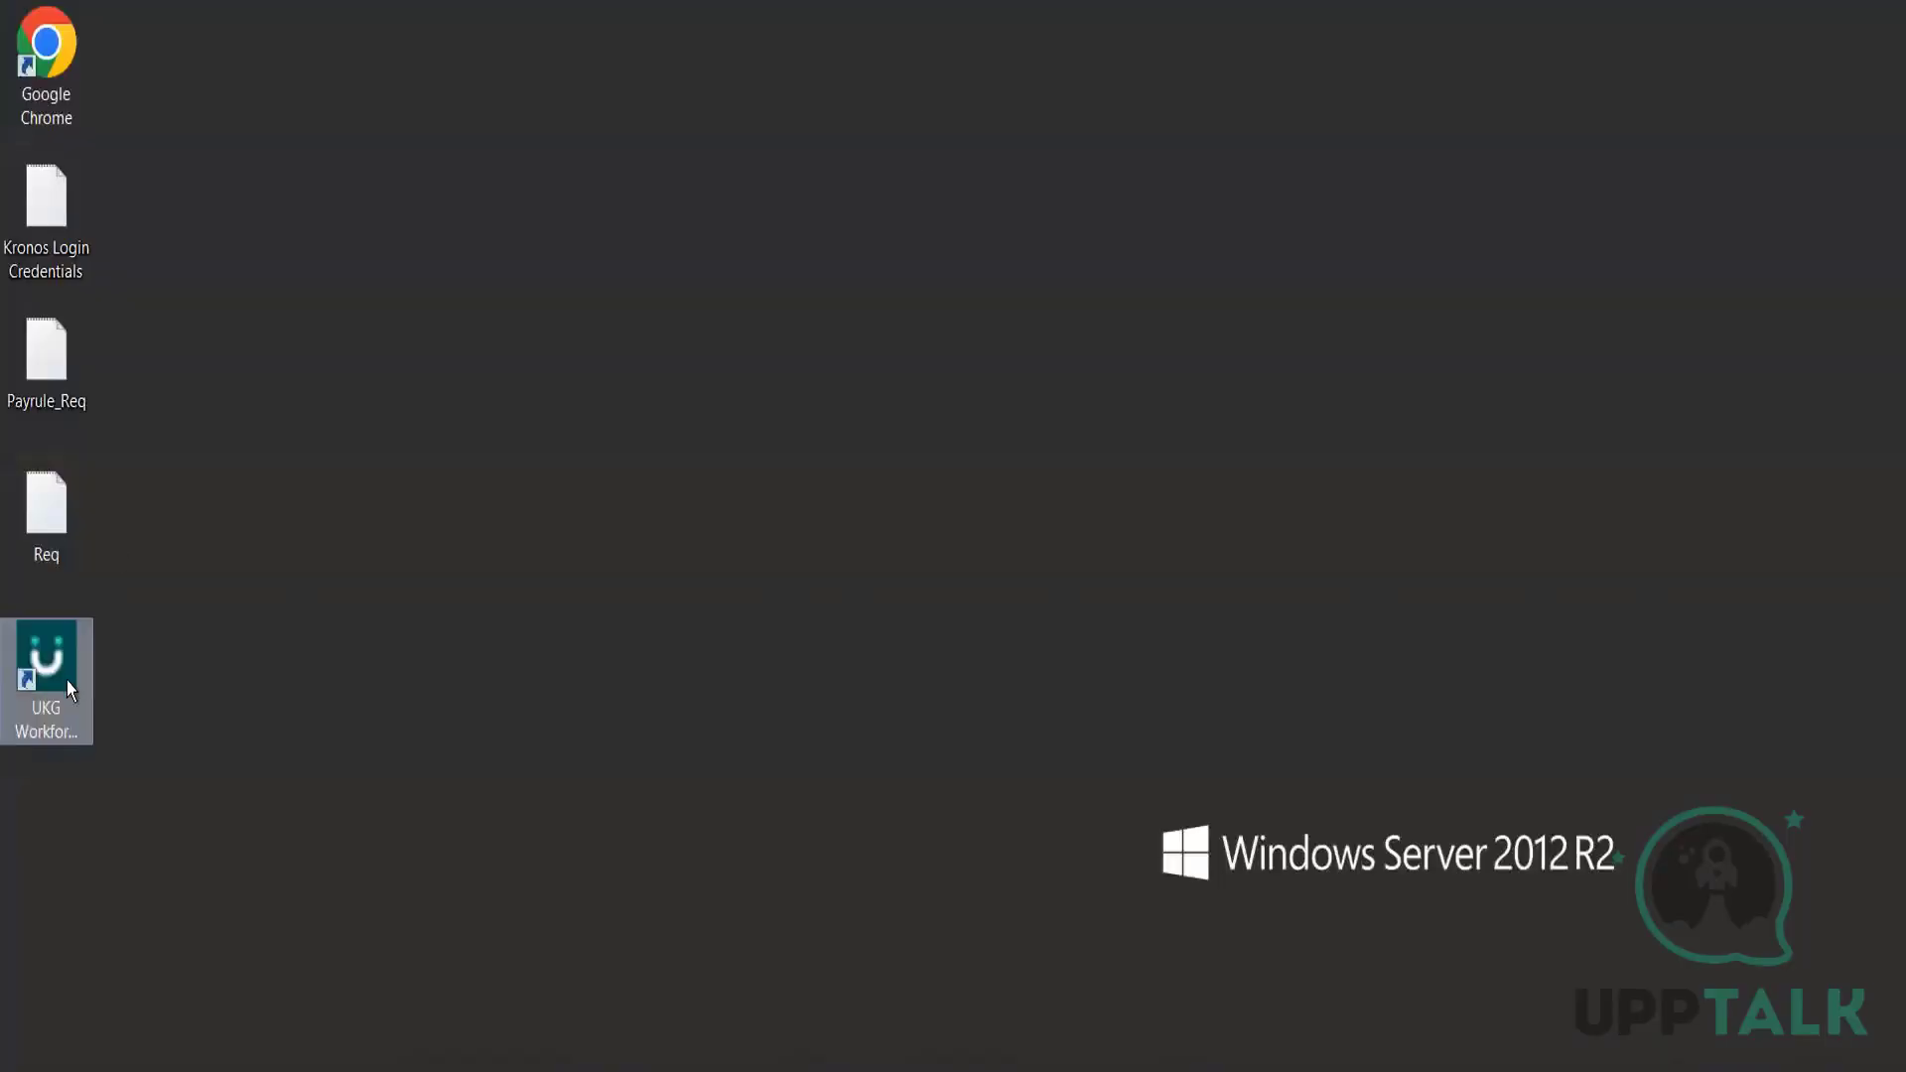
double_click(32, 477)
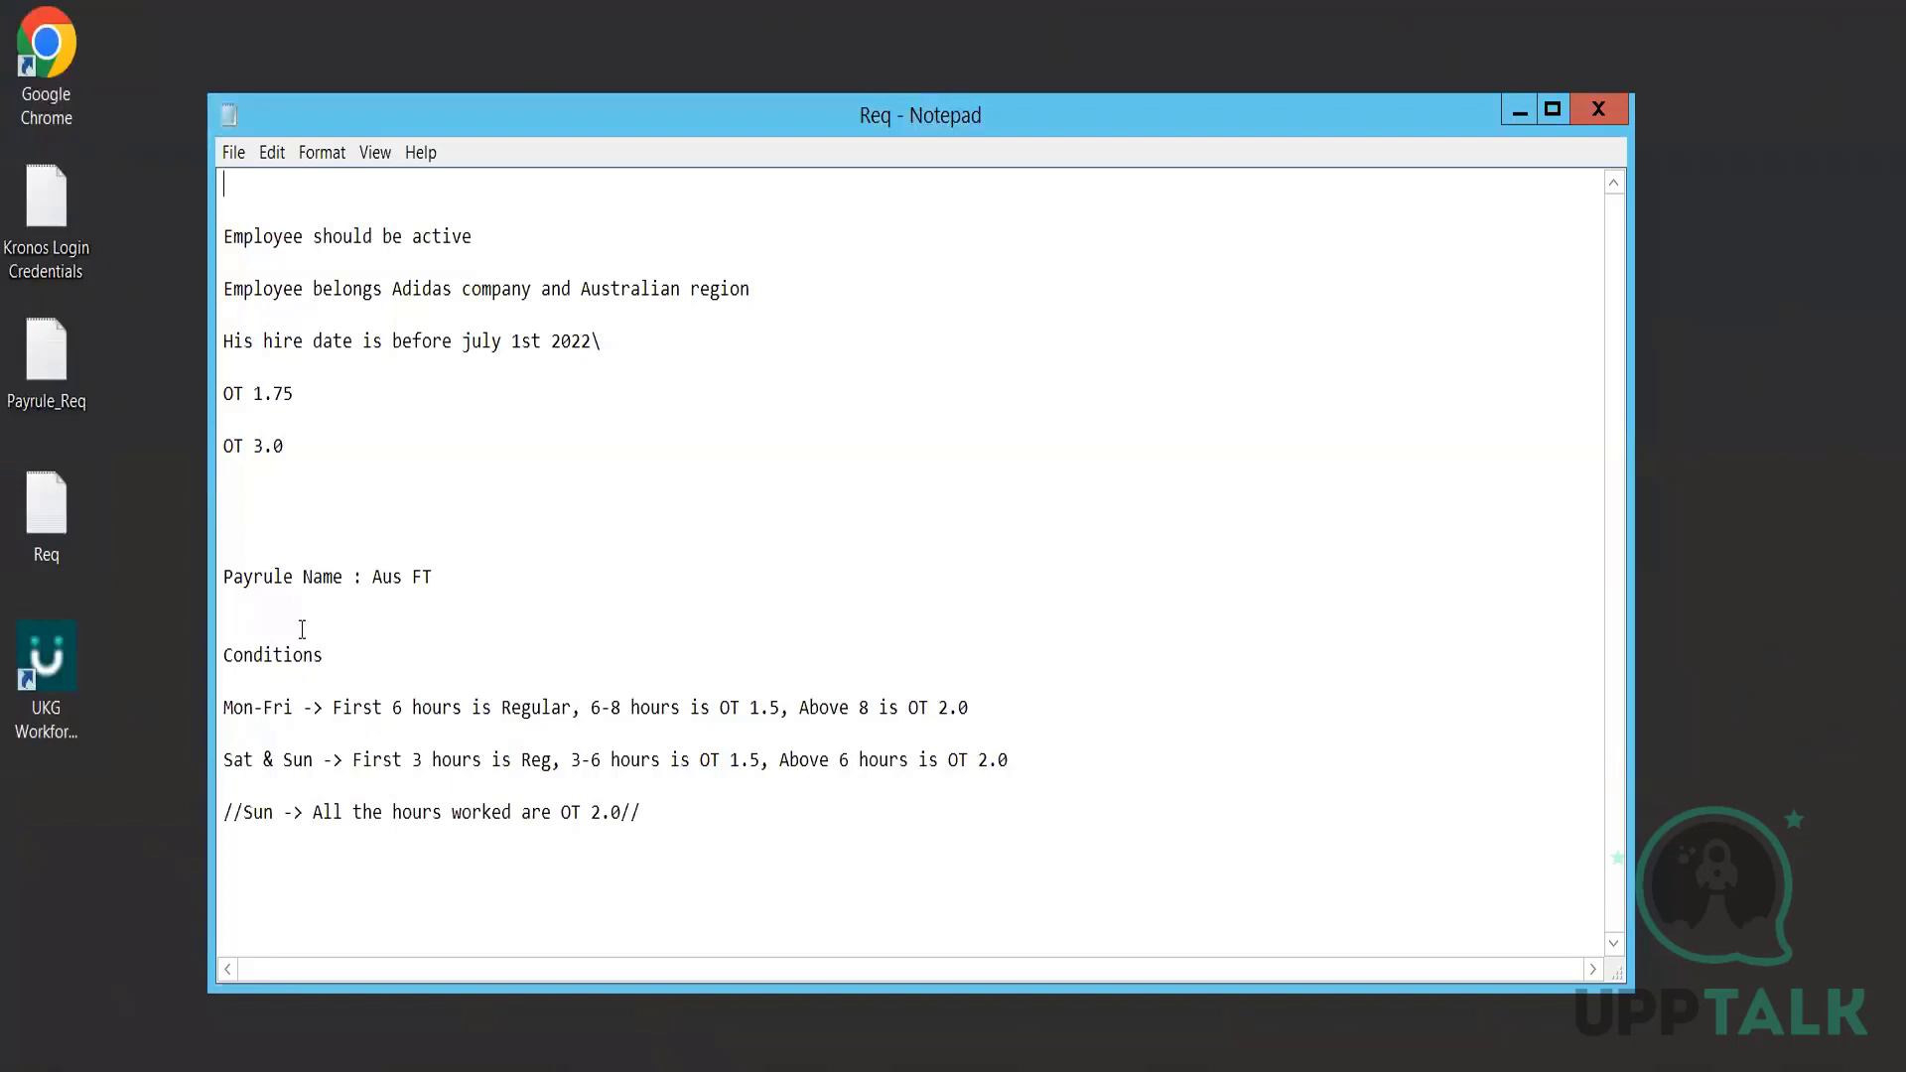
double_click(46, 367)
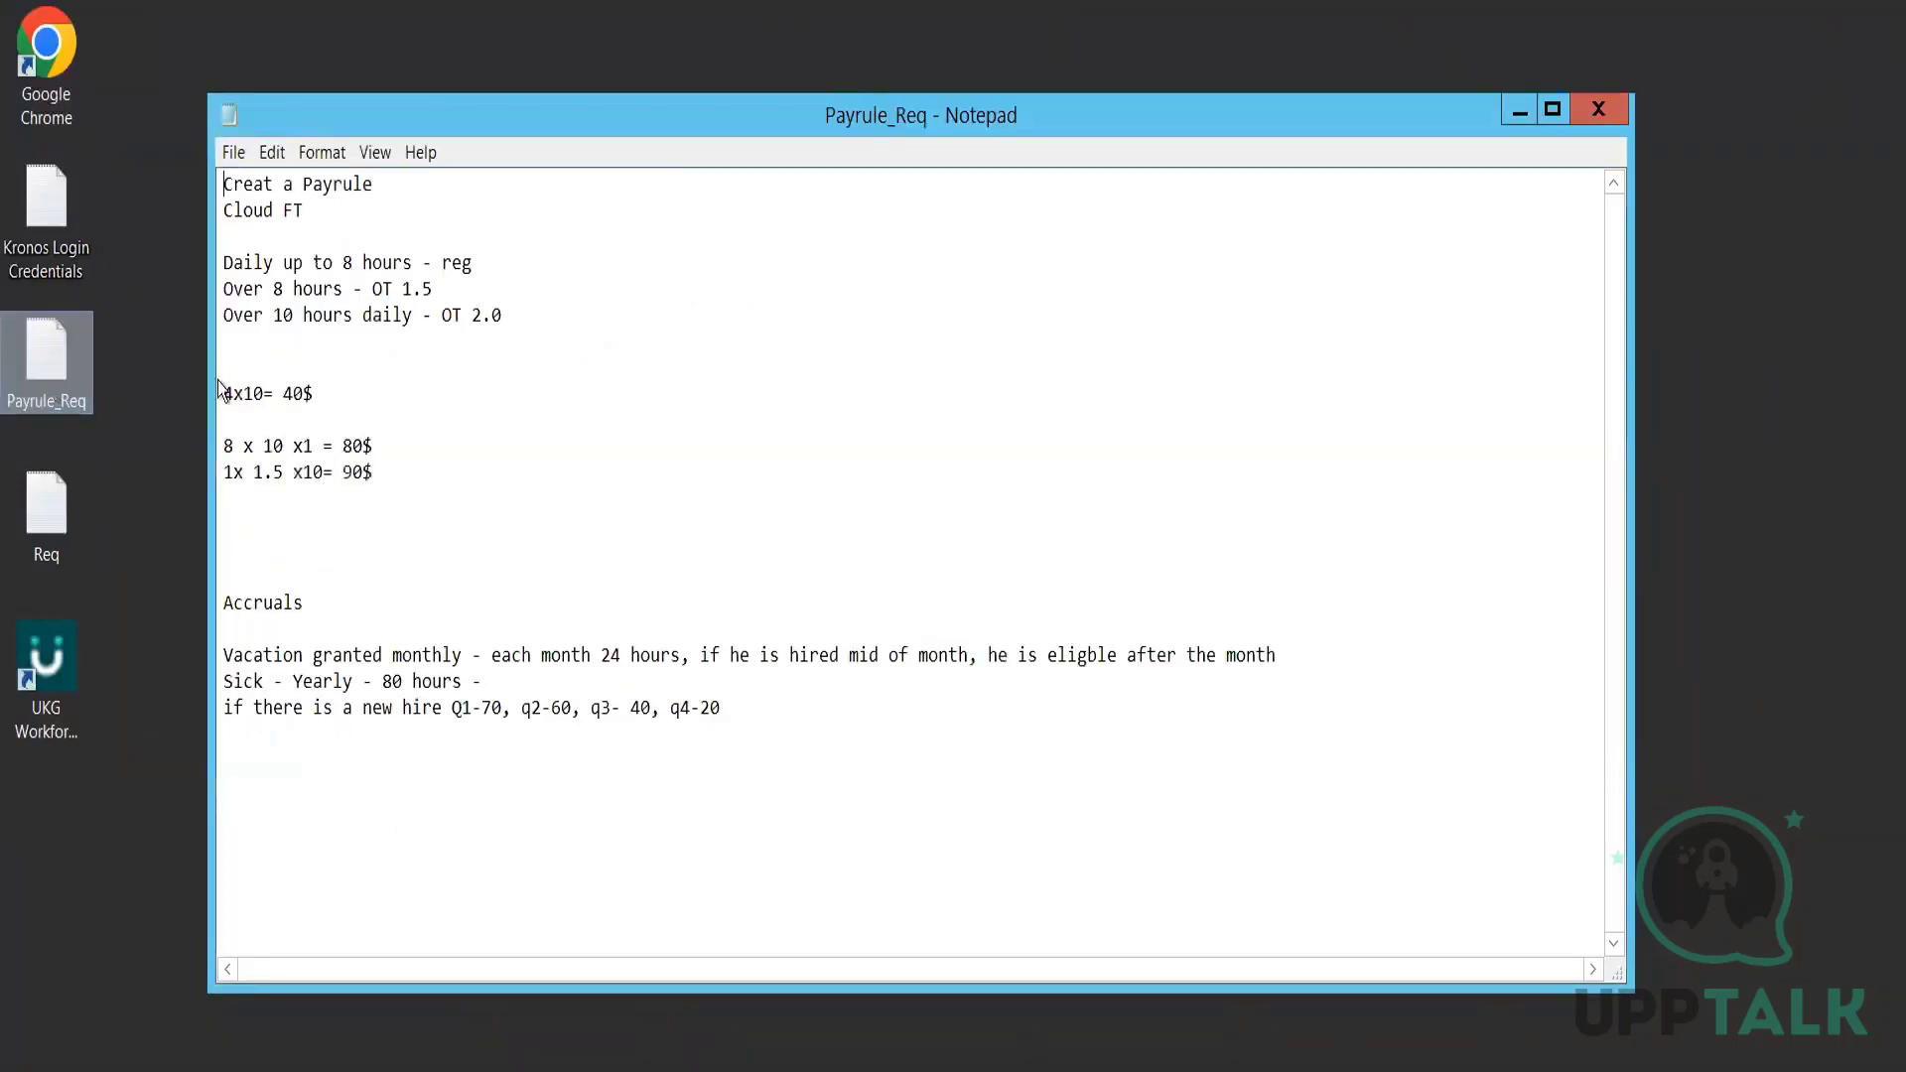
click(1600, 108)
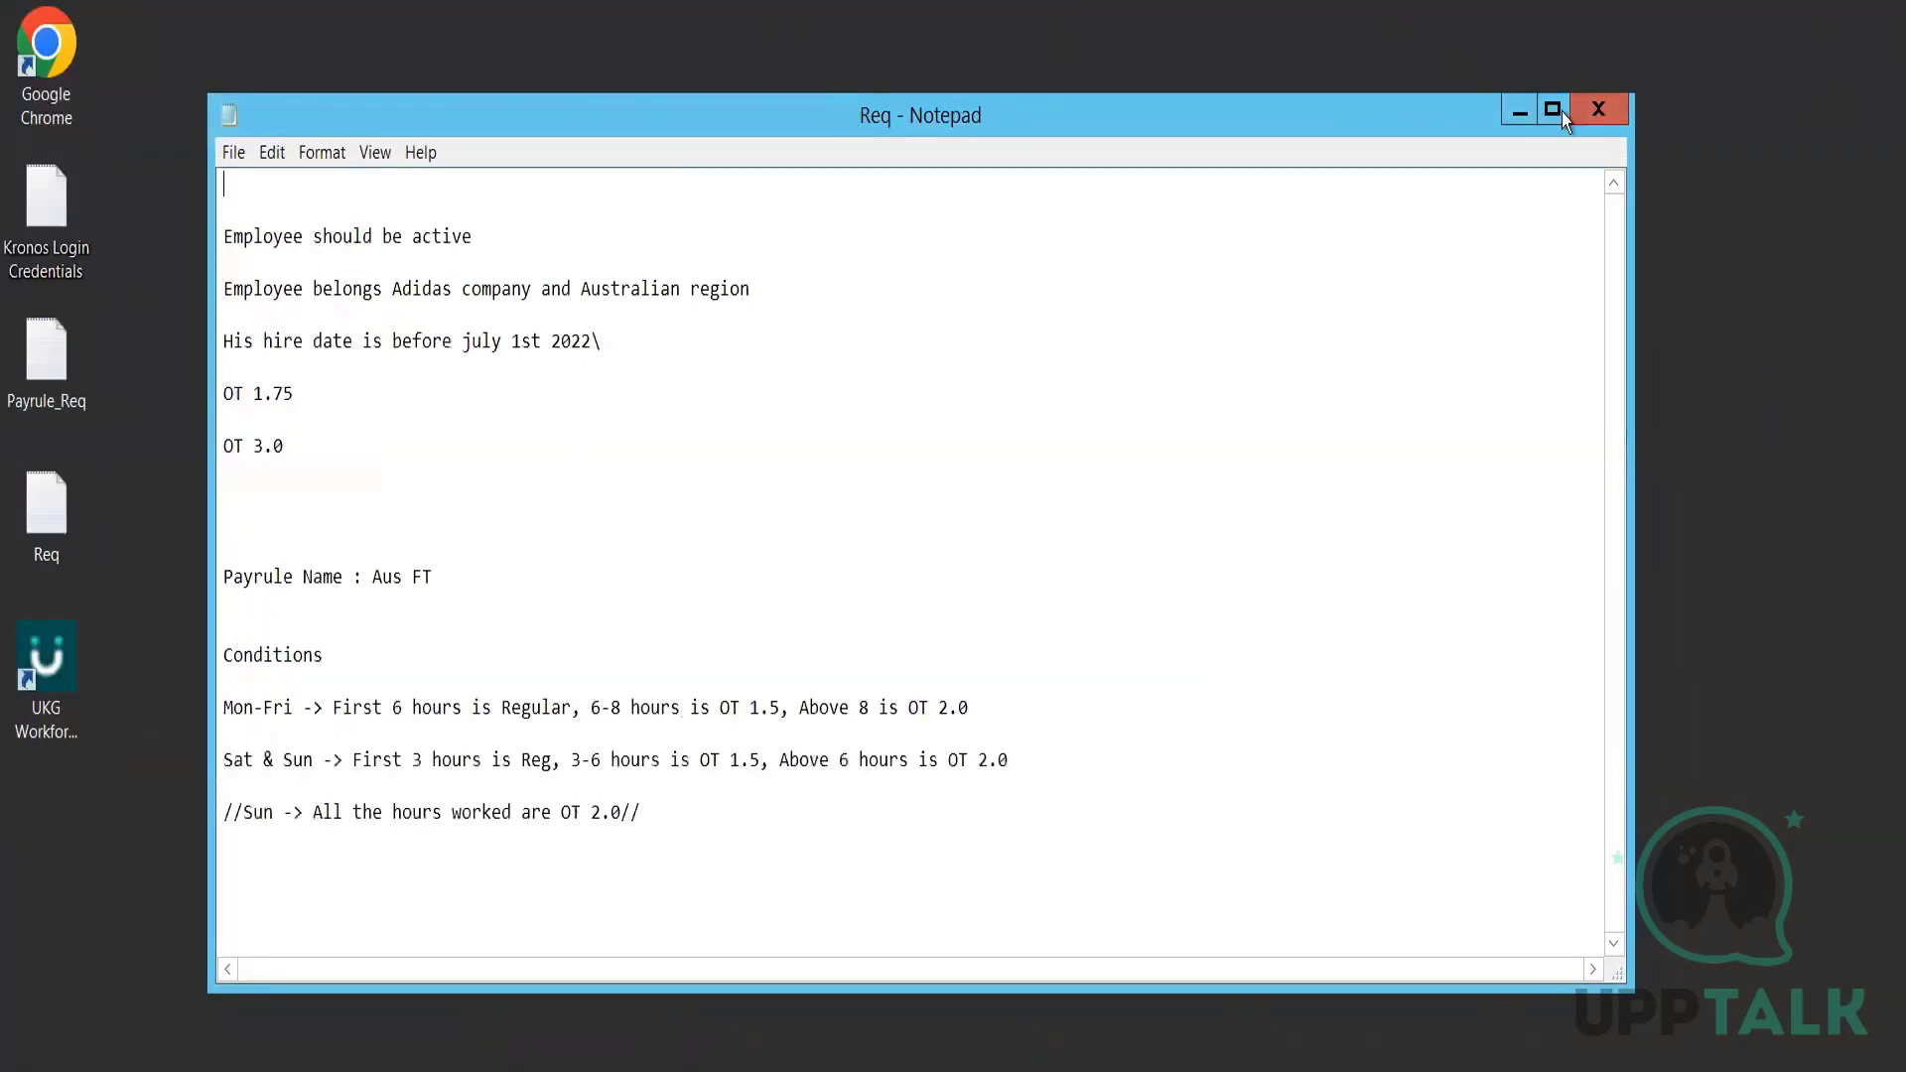
double_click(40, 515)
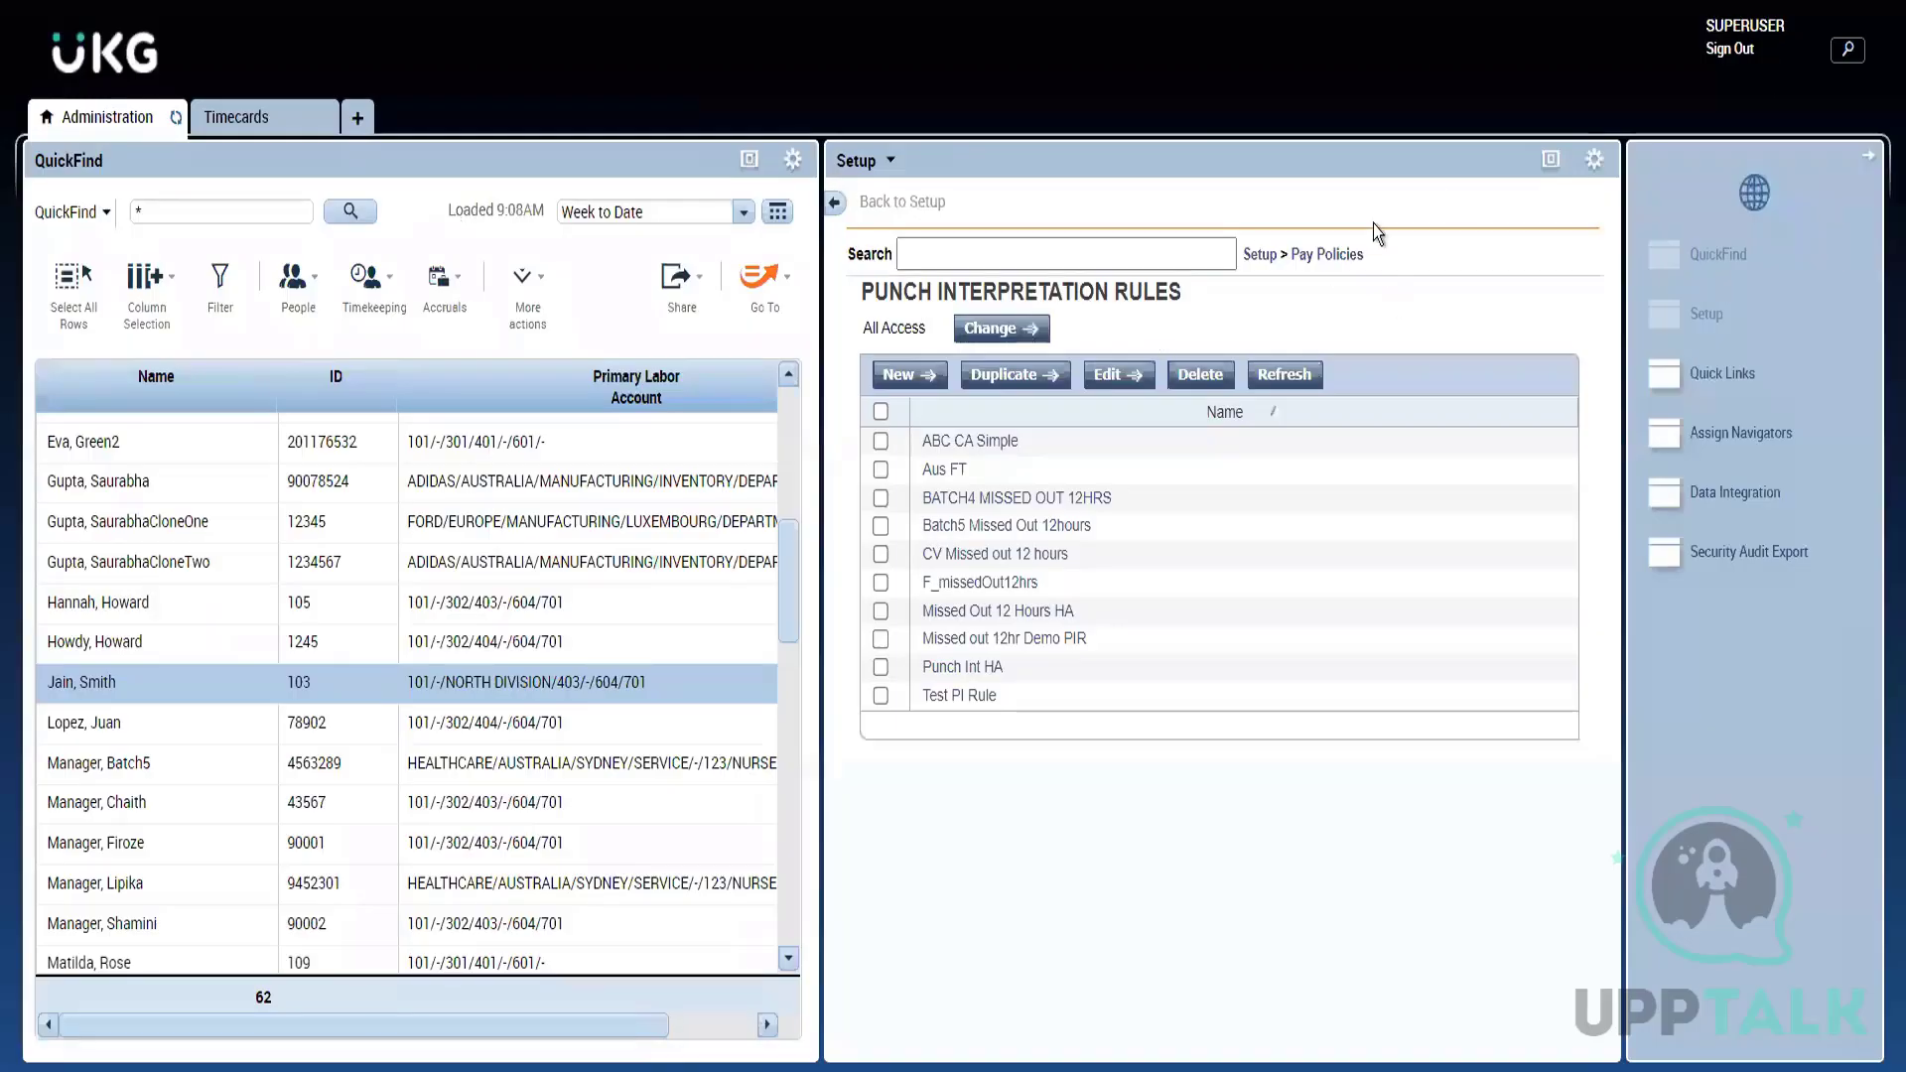
Step: Open the Fixed Rules pay policy in an enlarged Setup widget and start a new fixed rule
click(1315, 258)
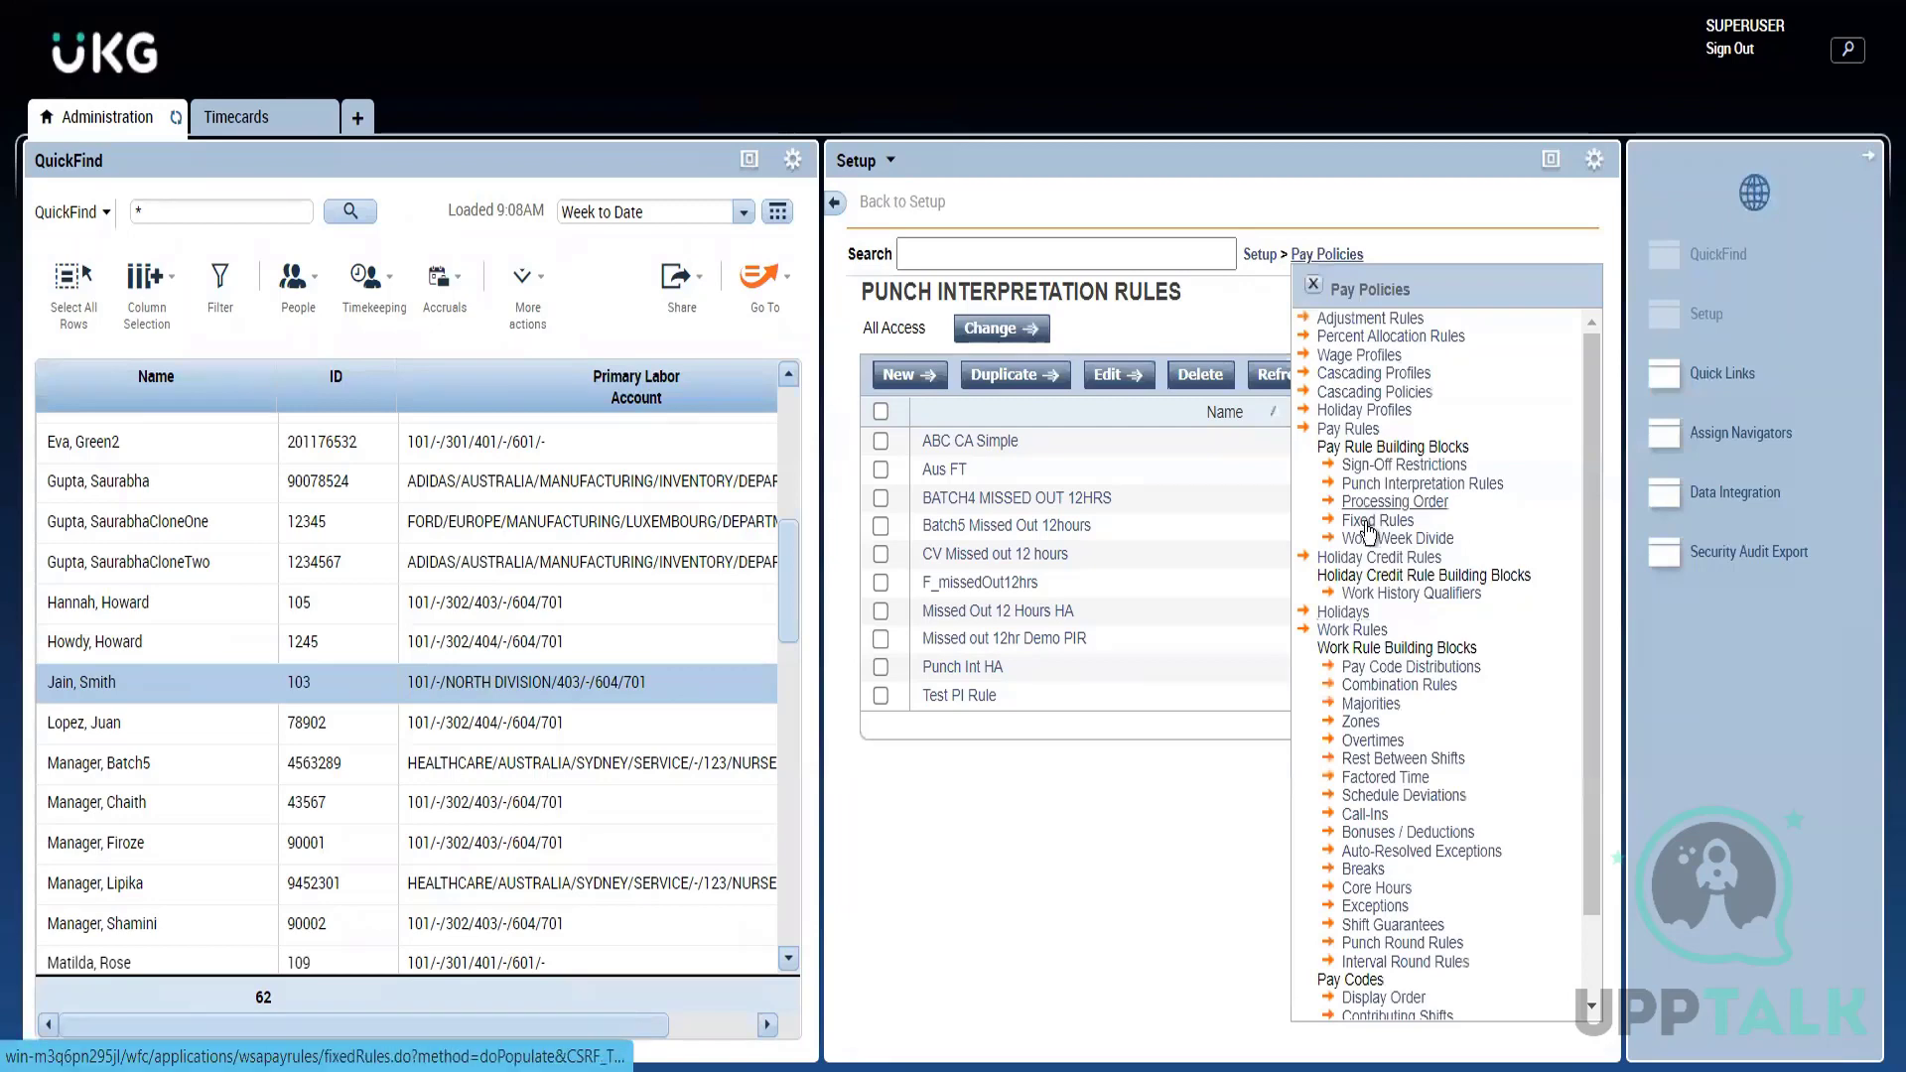
click(1376, 522)
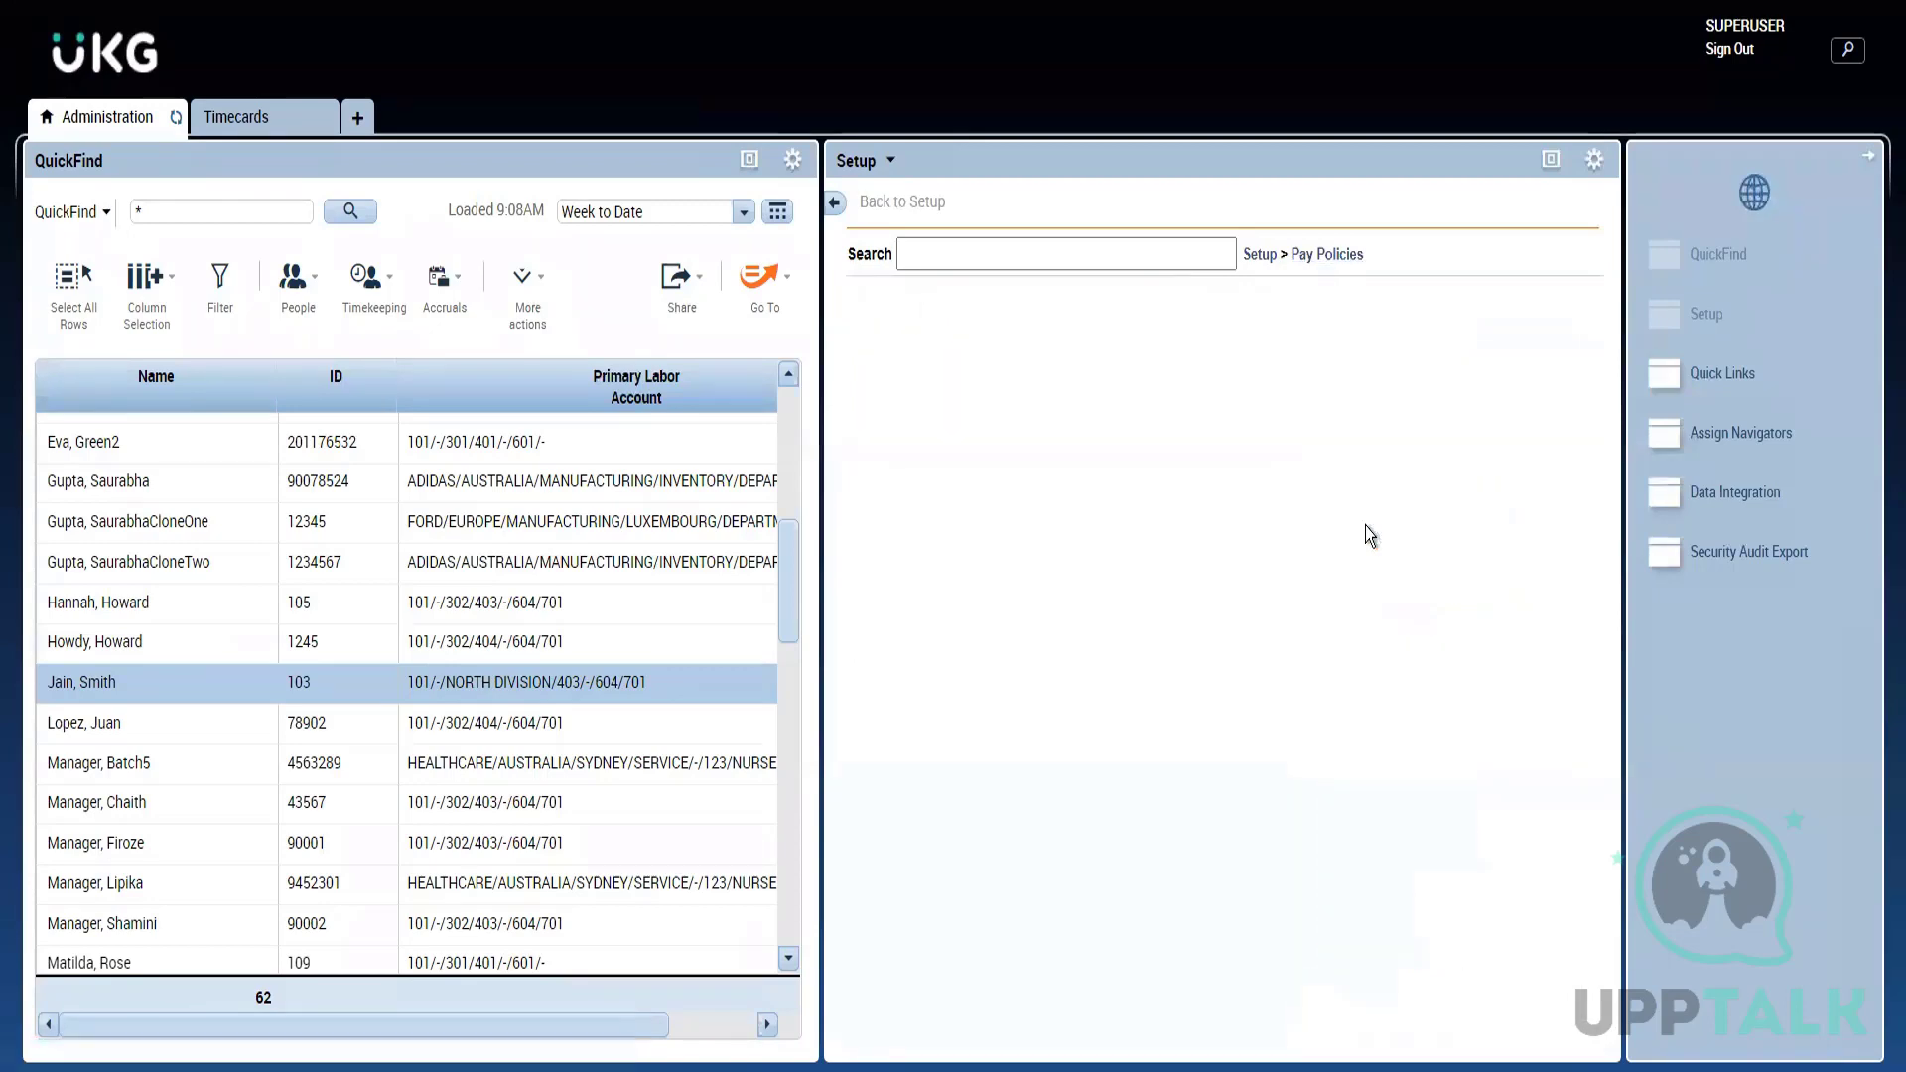
click(1550, 159)
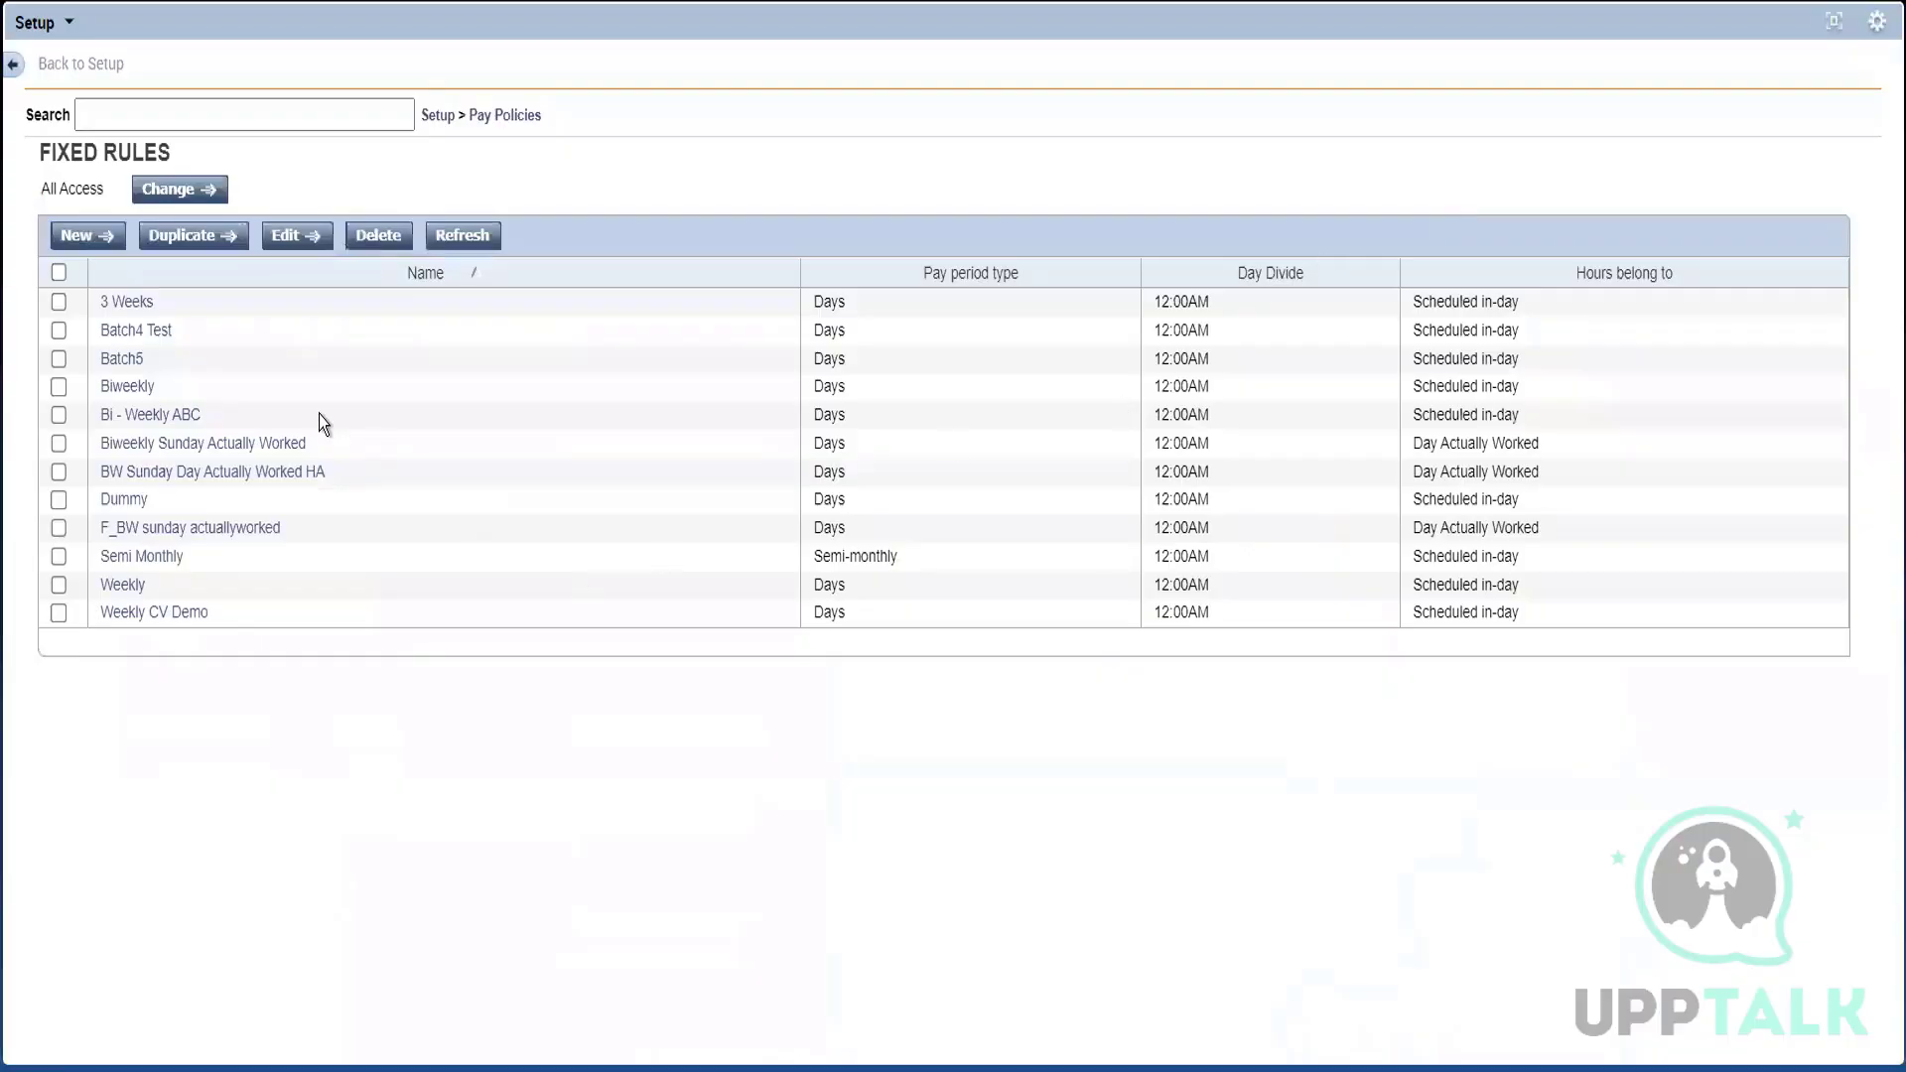
click(74, 245)
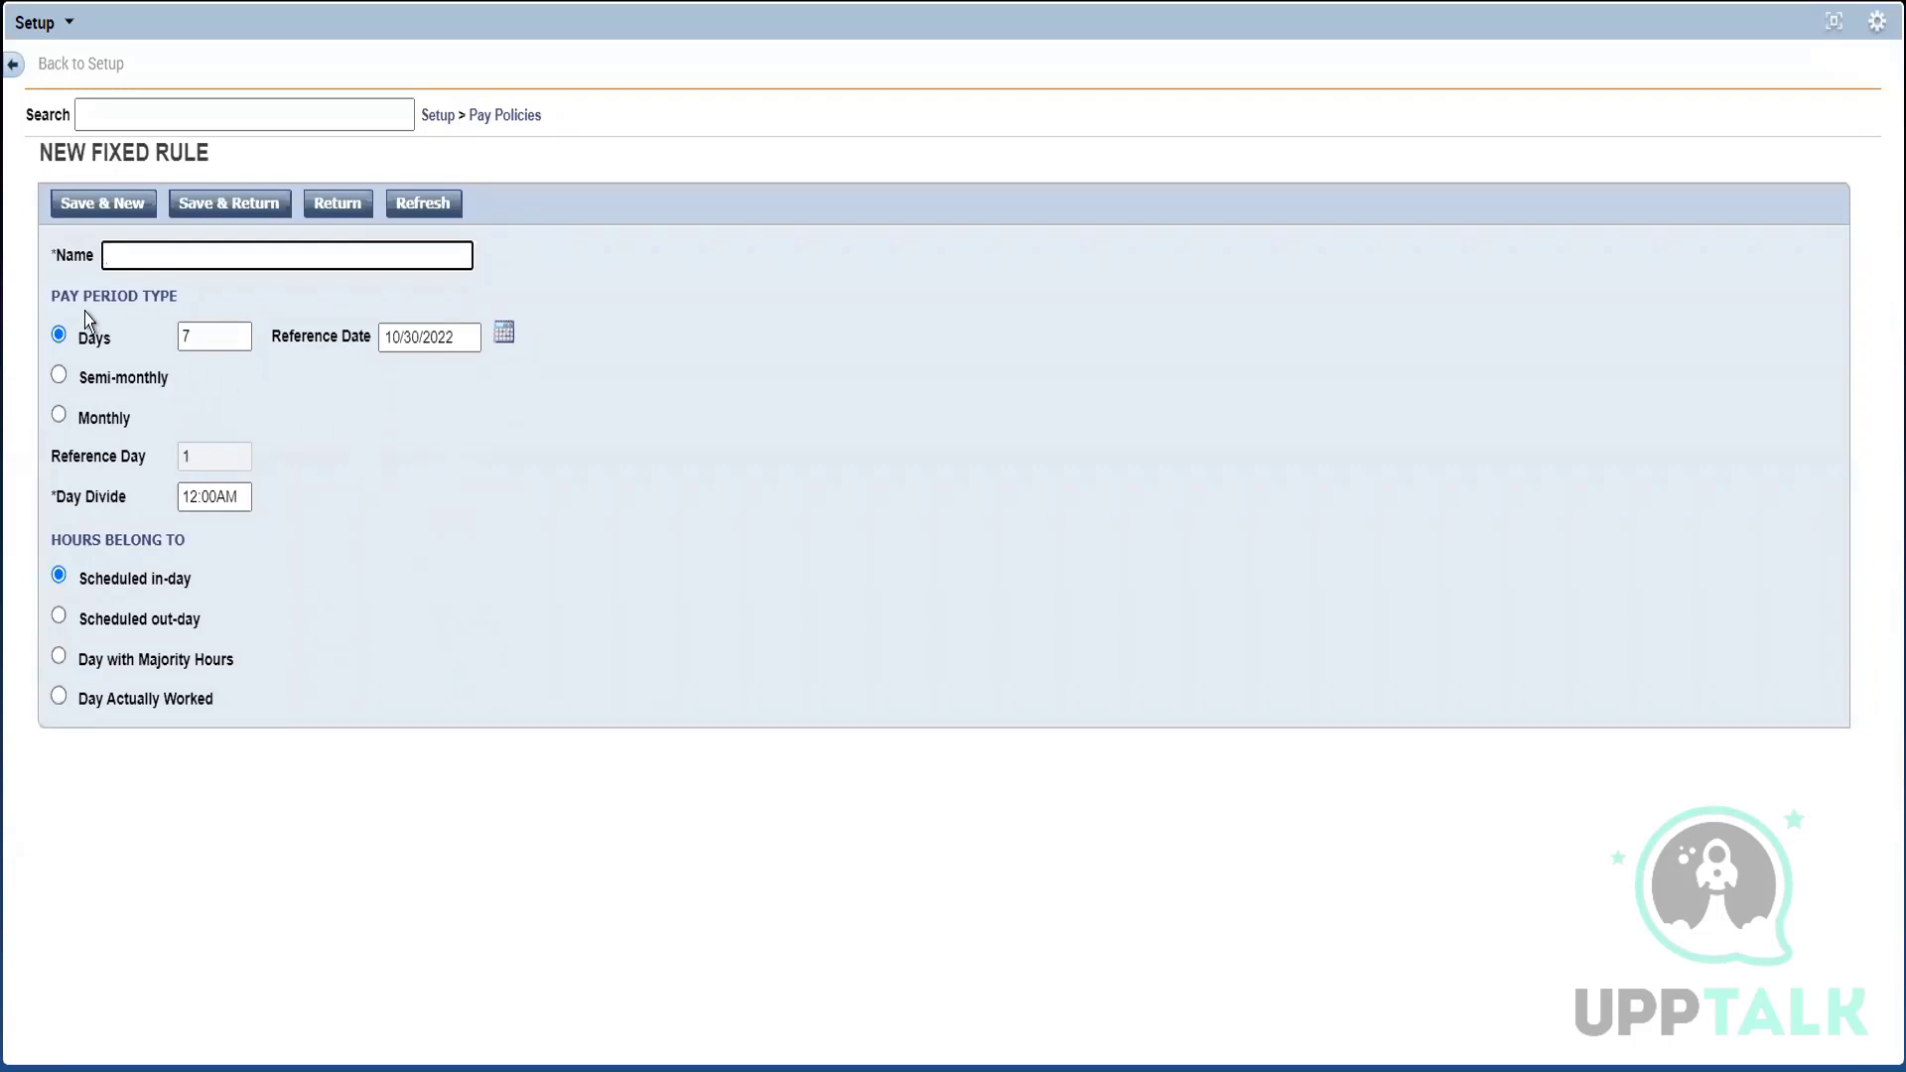
Step: Try a 14-day pay period in the new fixed rule and set it back to 7 days
click(250, 337)
key(BackSpace)
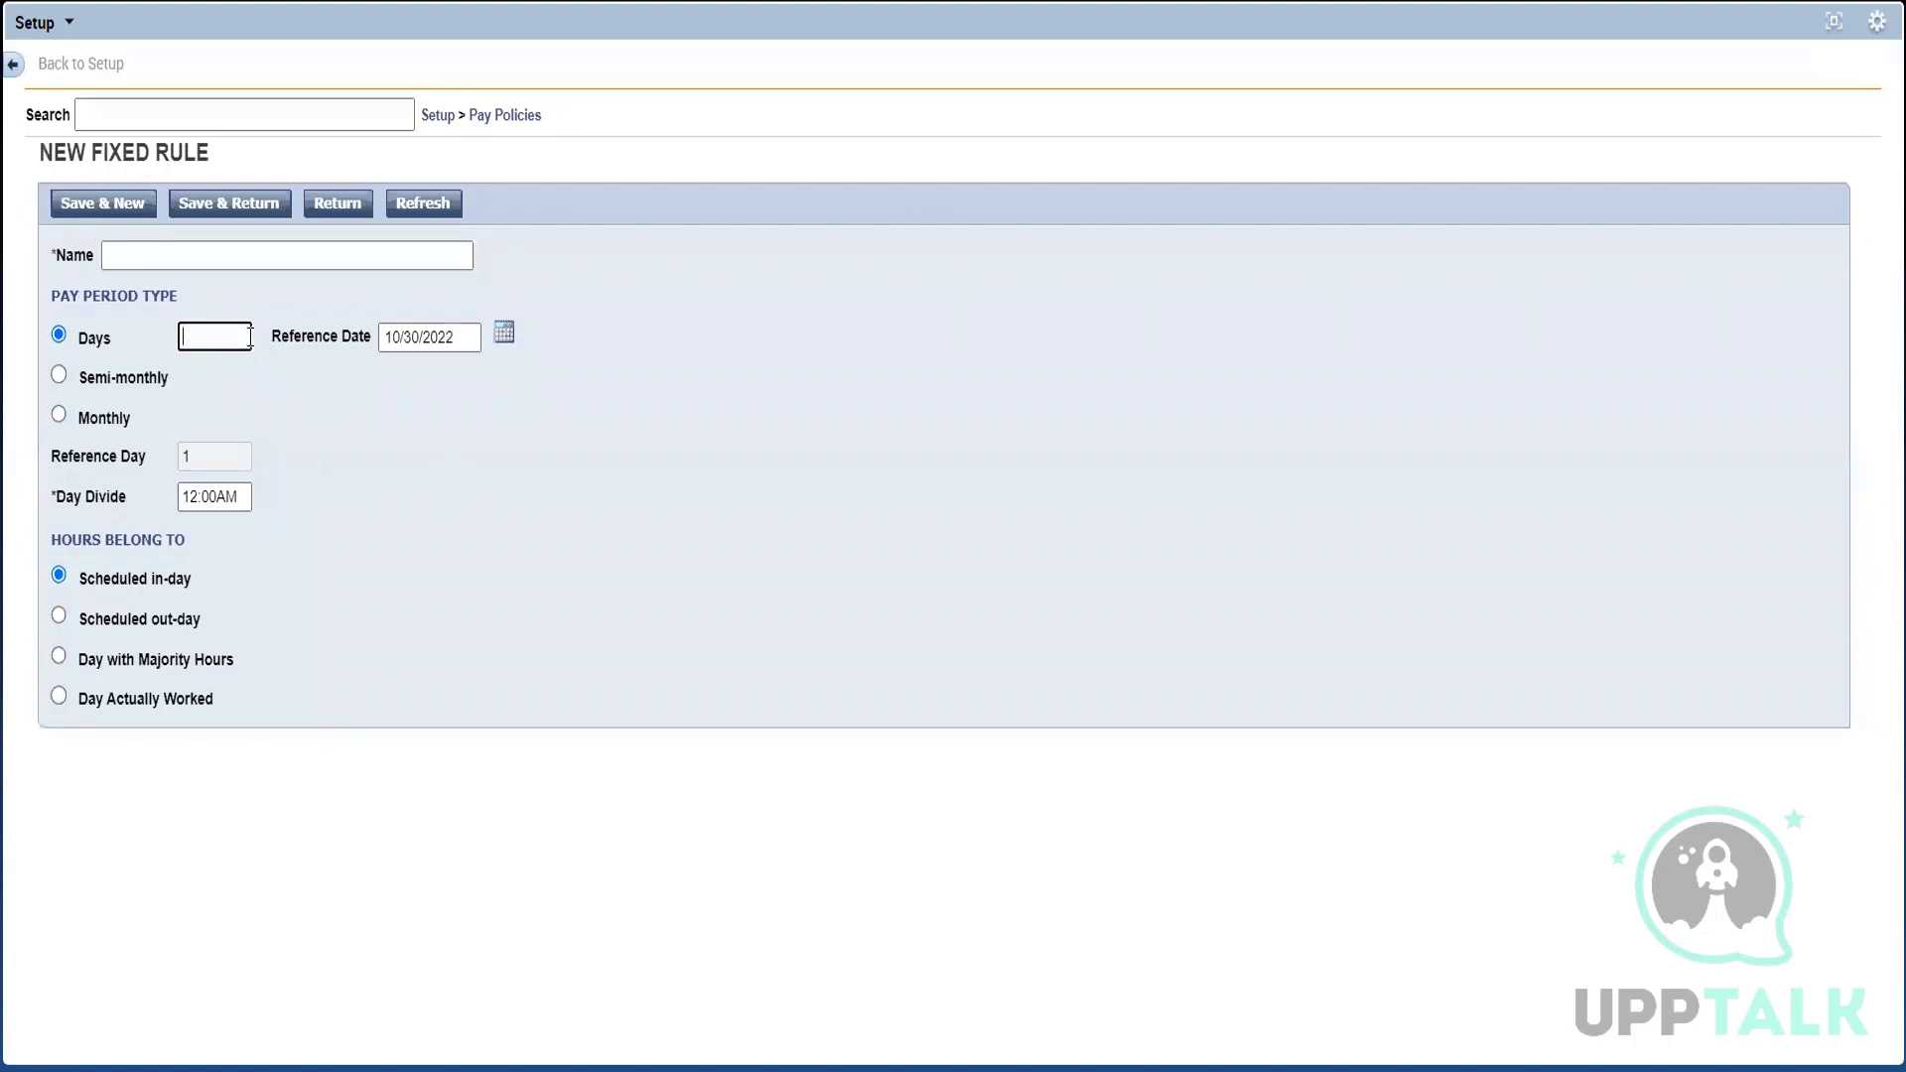
text(14)
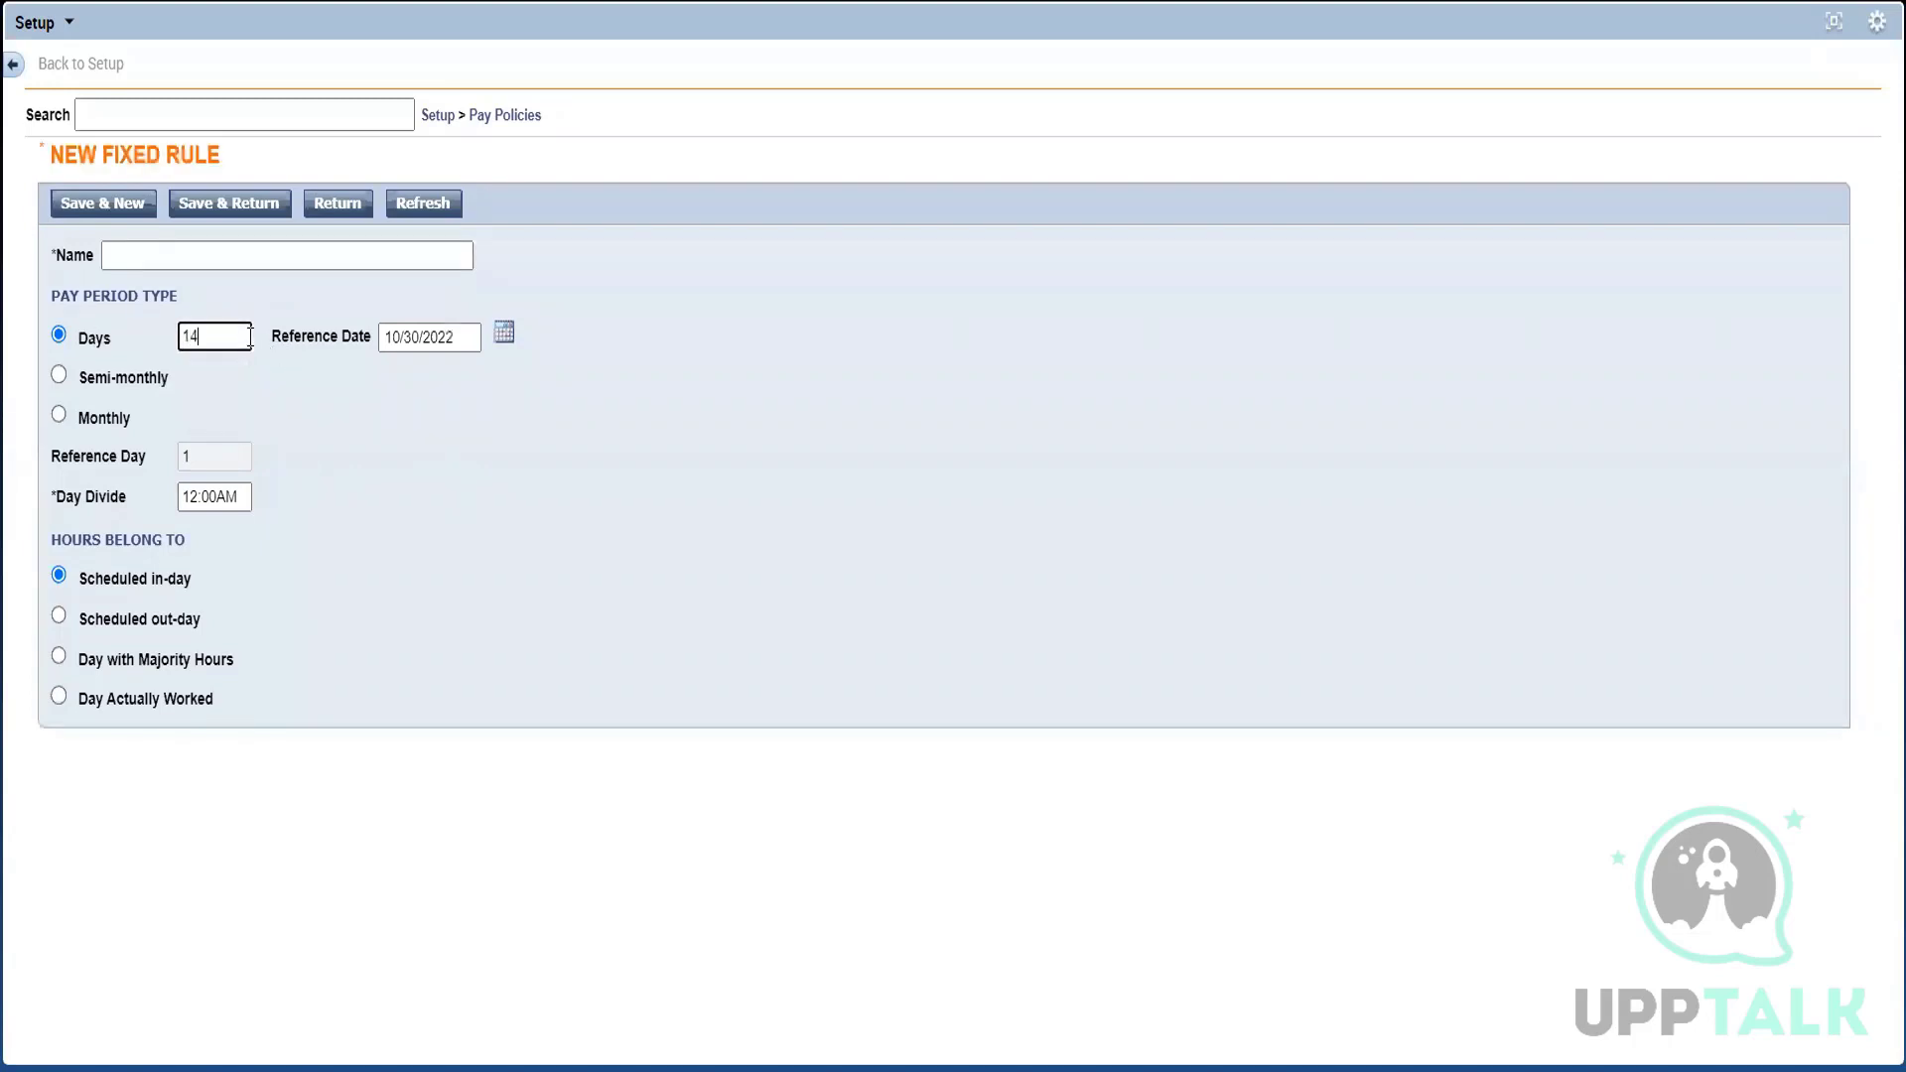
key(BackSpace)
key(BackSpace)
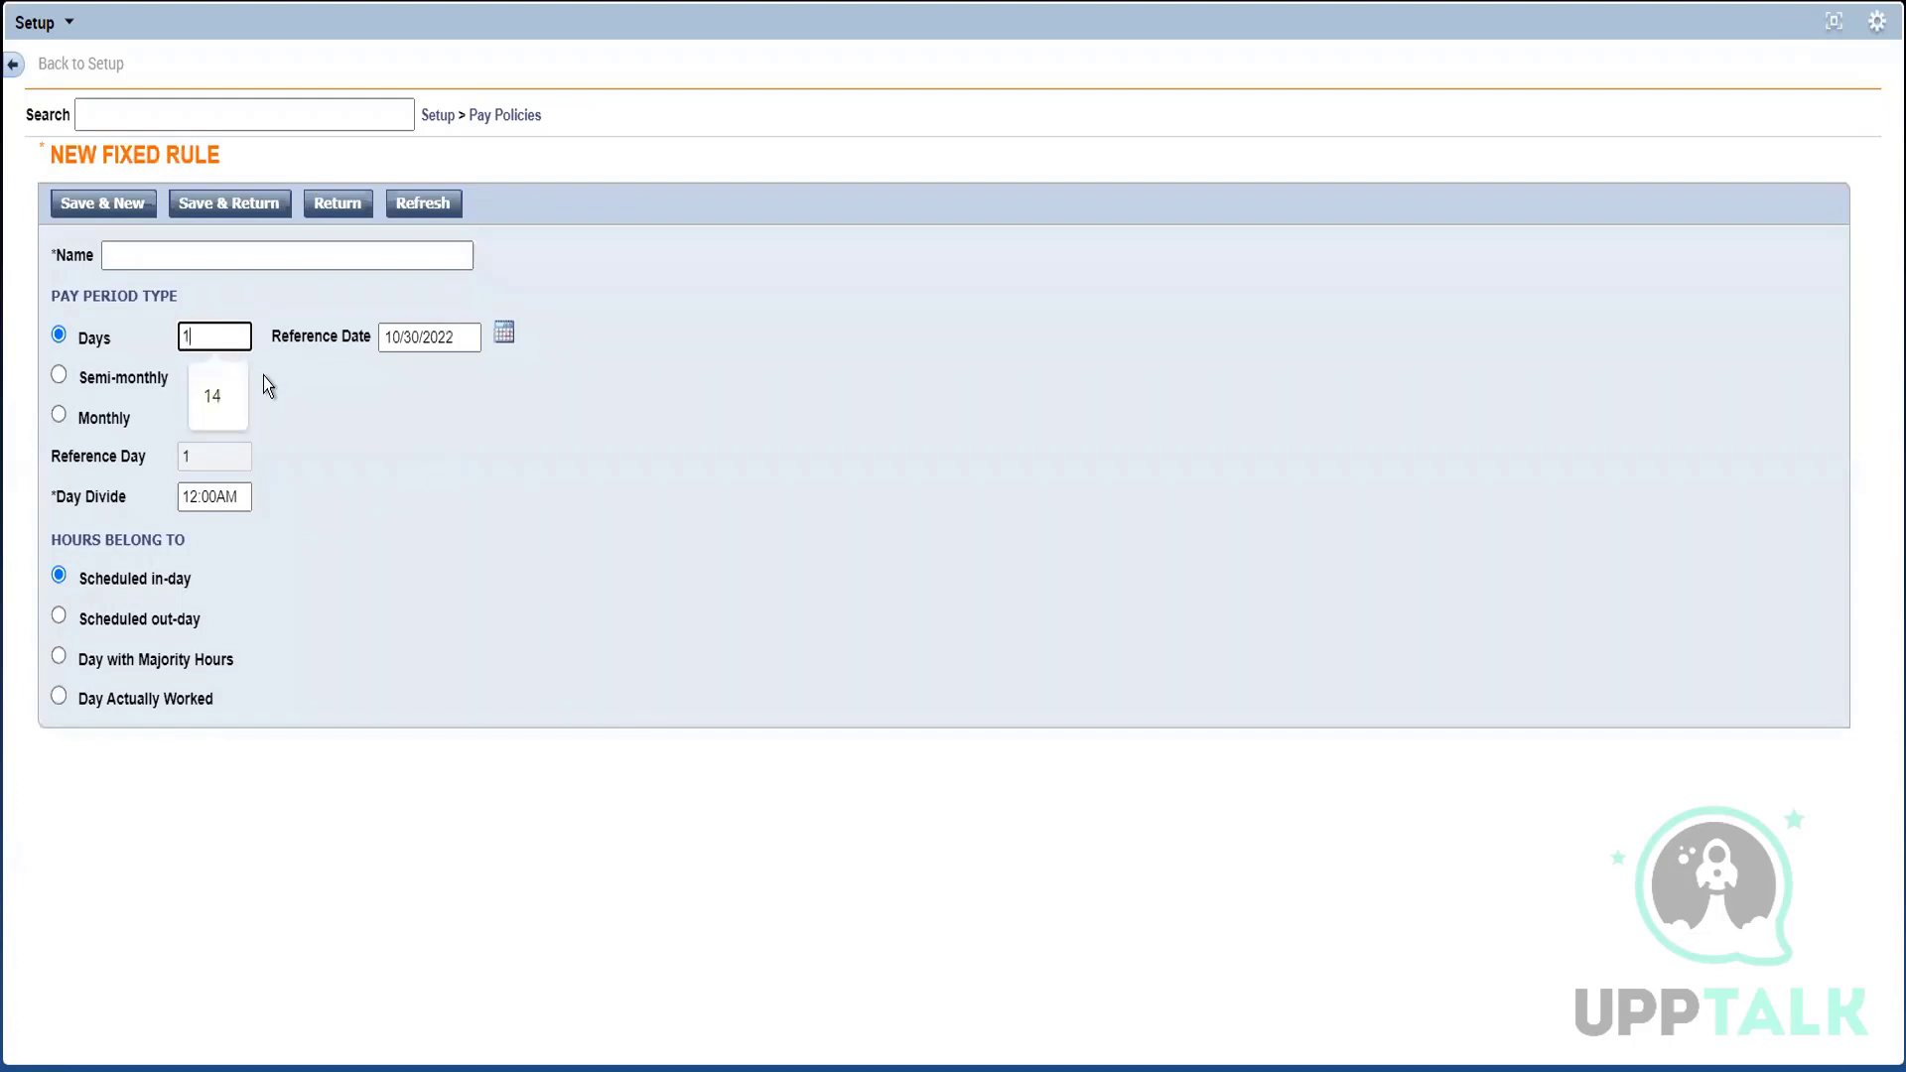
text(7)
click(264, 377)
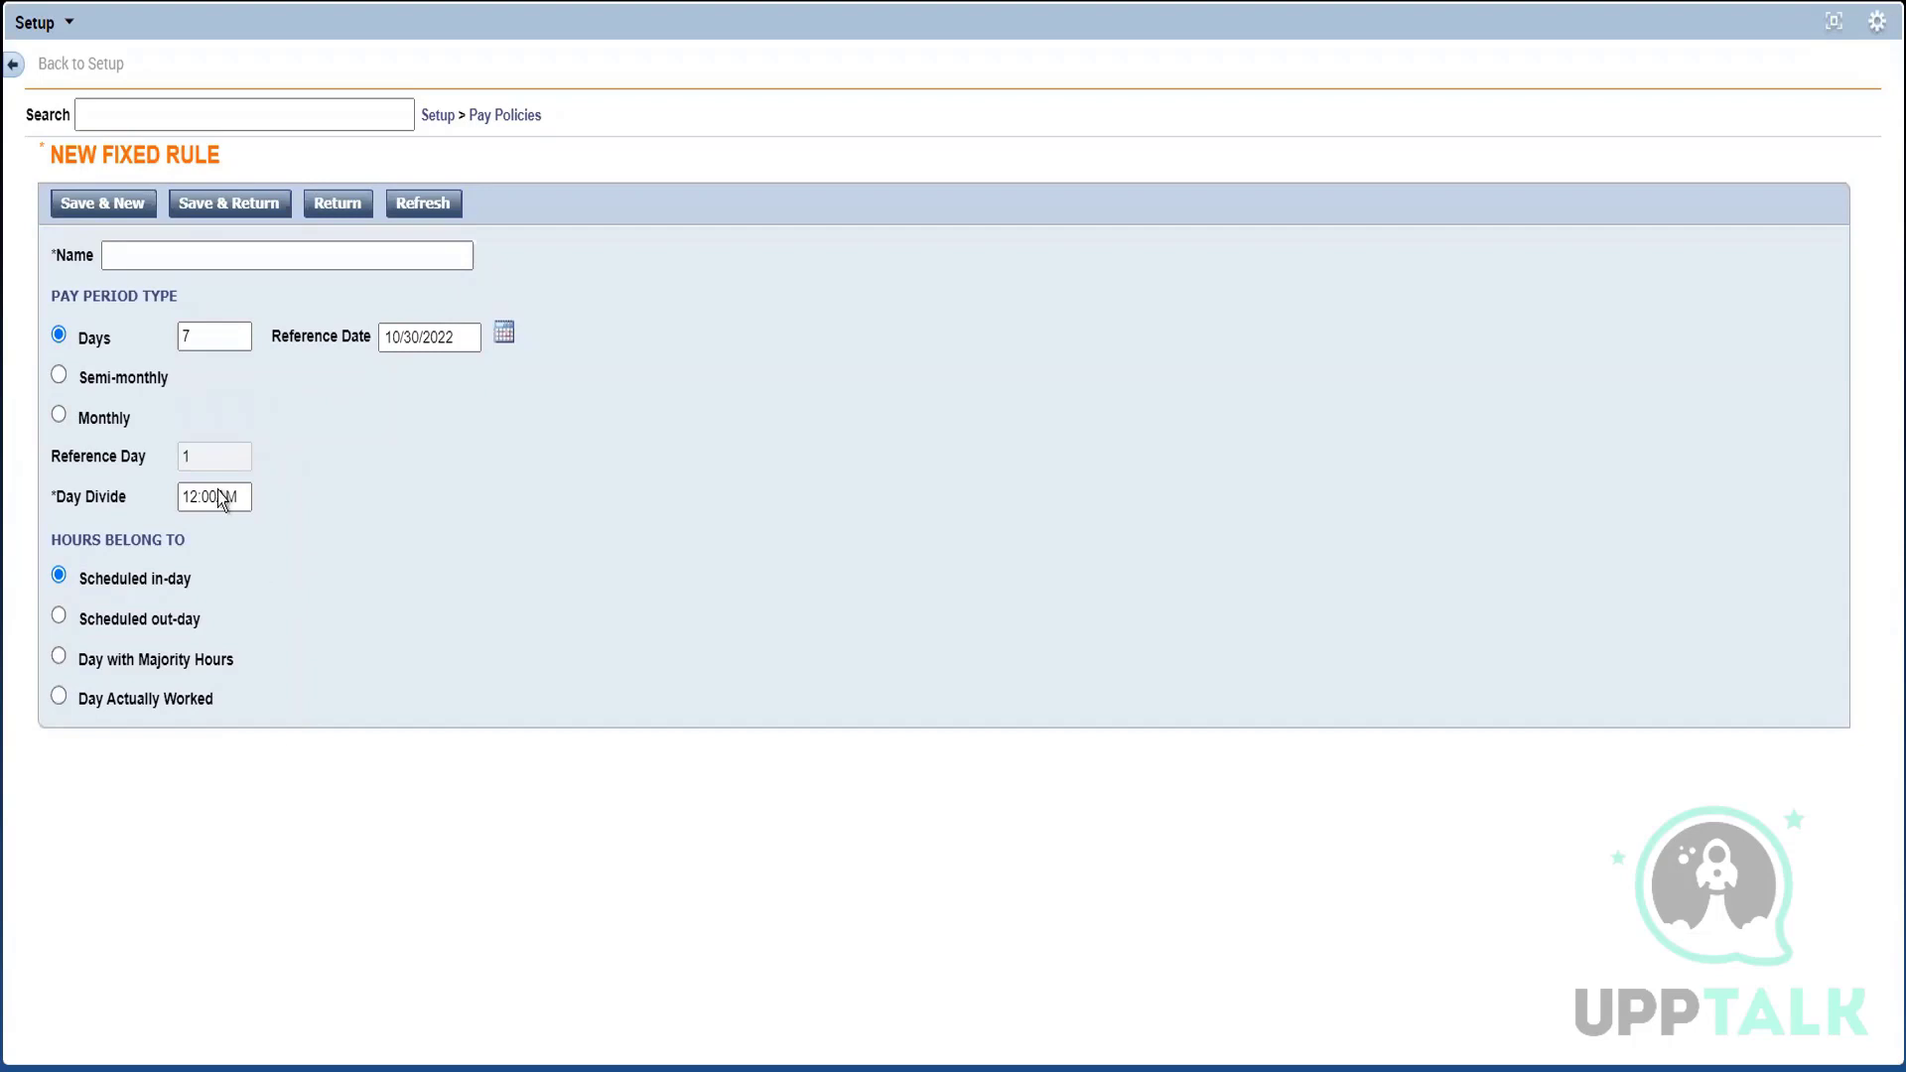
Step: Name the fixed rule Aus FT, set its pay period to 14 days, and save it after reviewing Day Divide
click(143, 268)
click(143, 268)
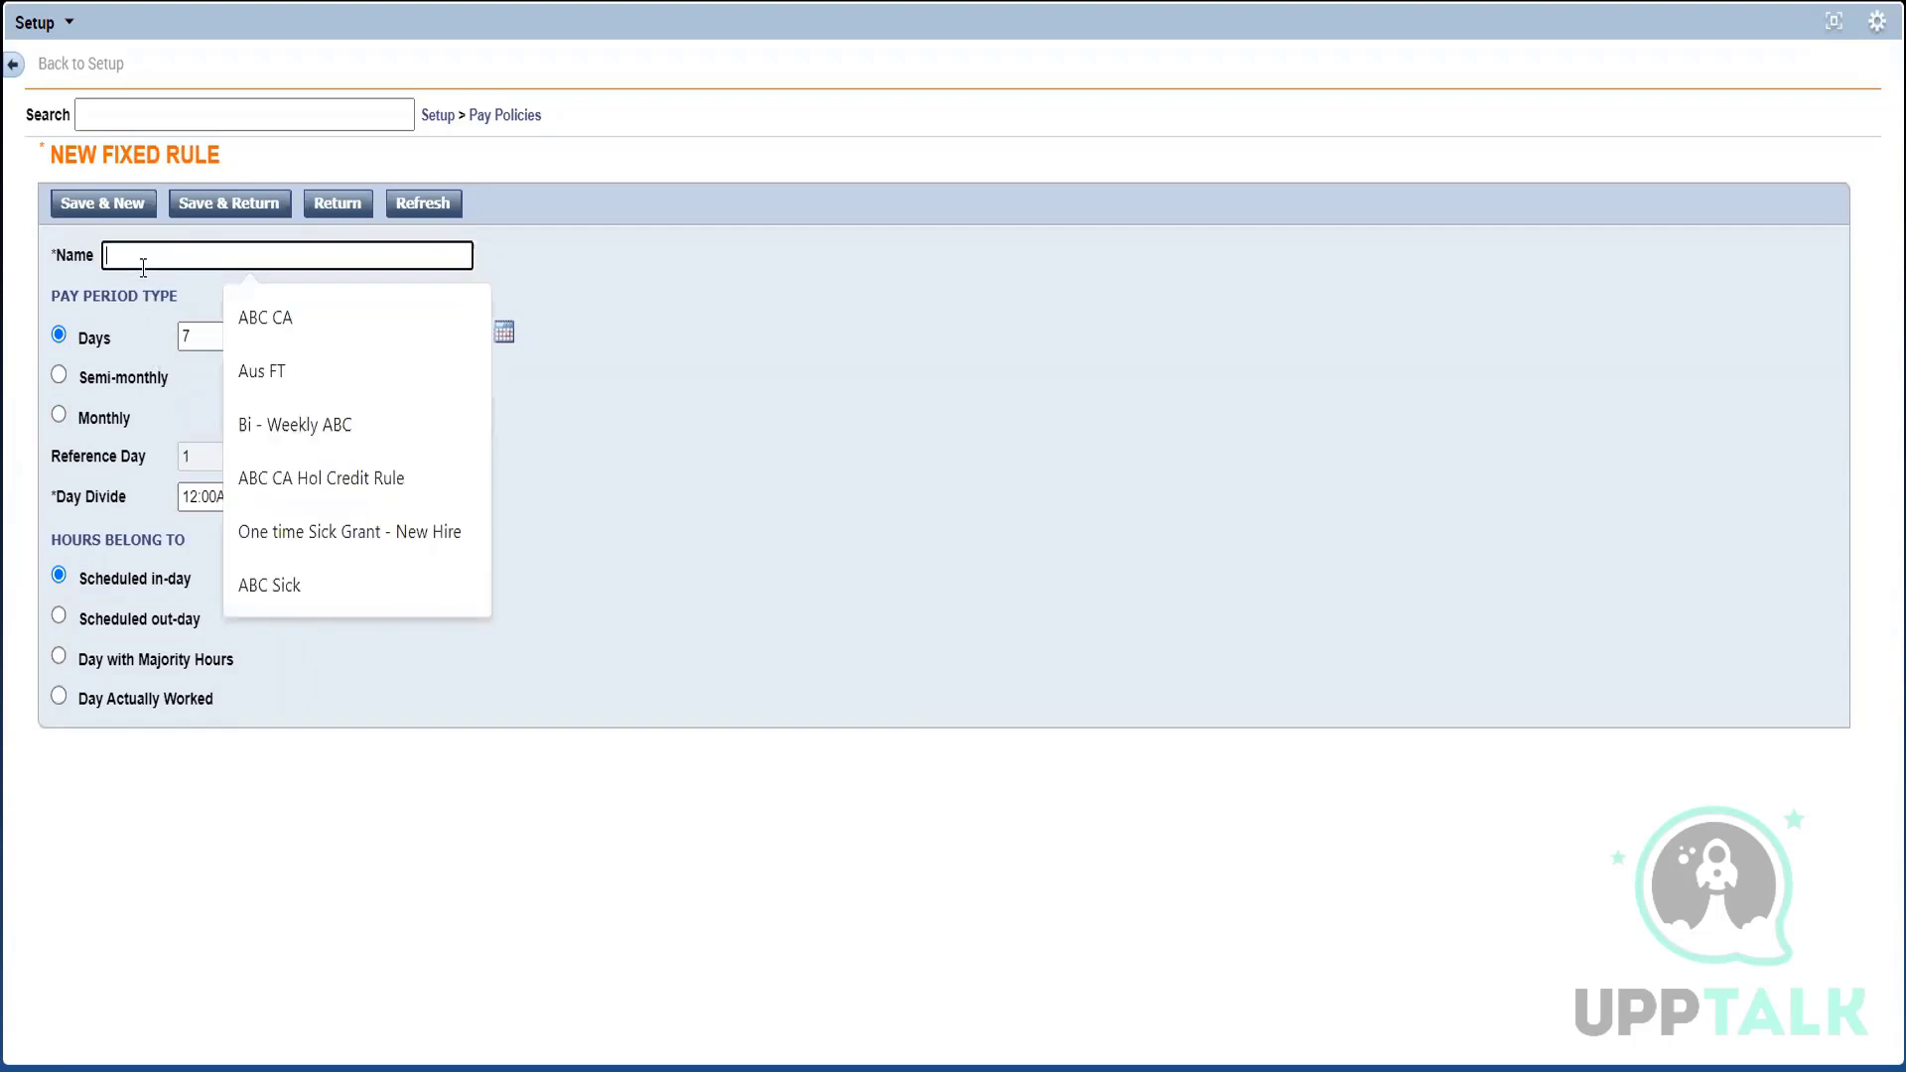
text(Aus )
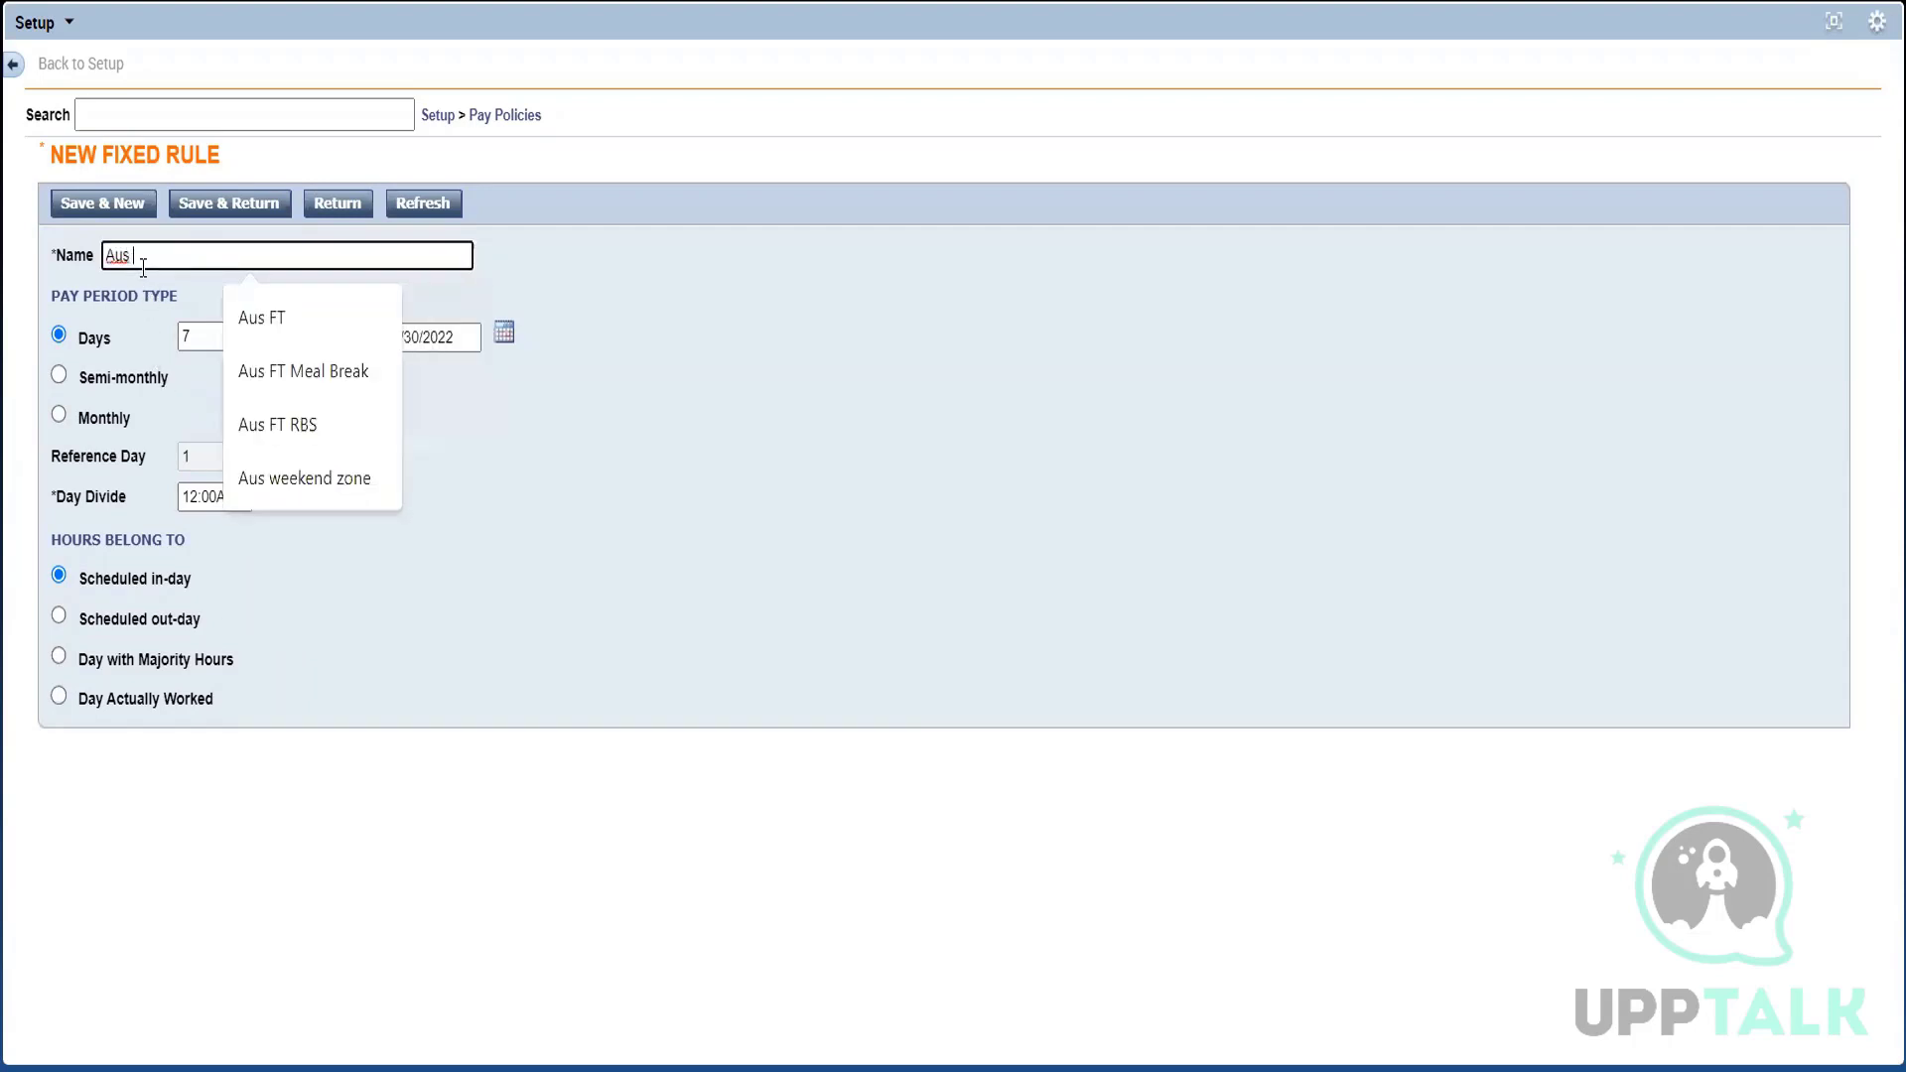
text(FT)
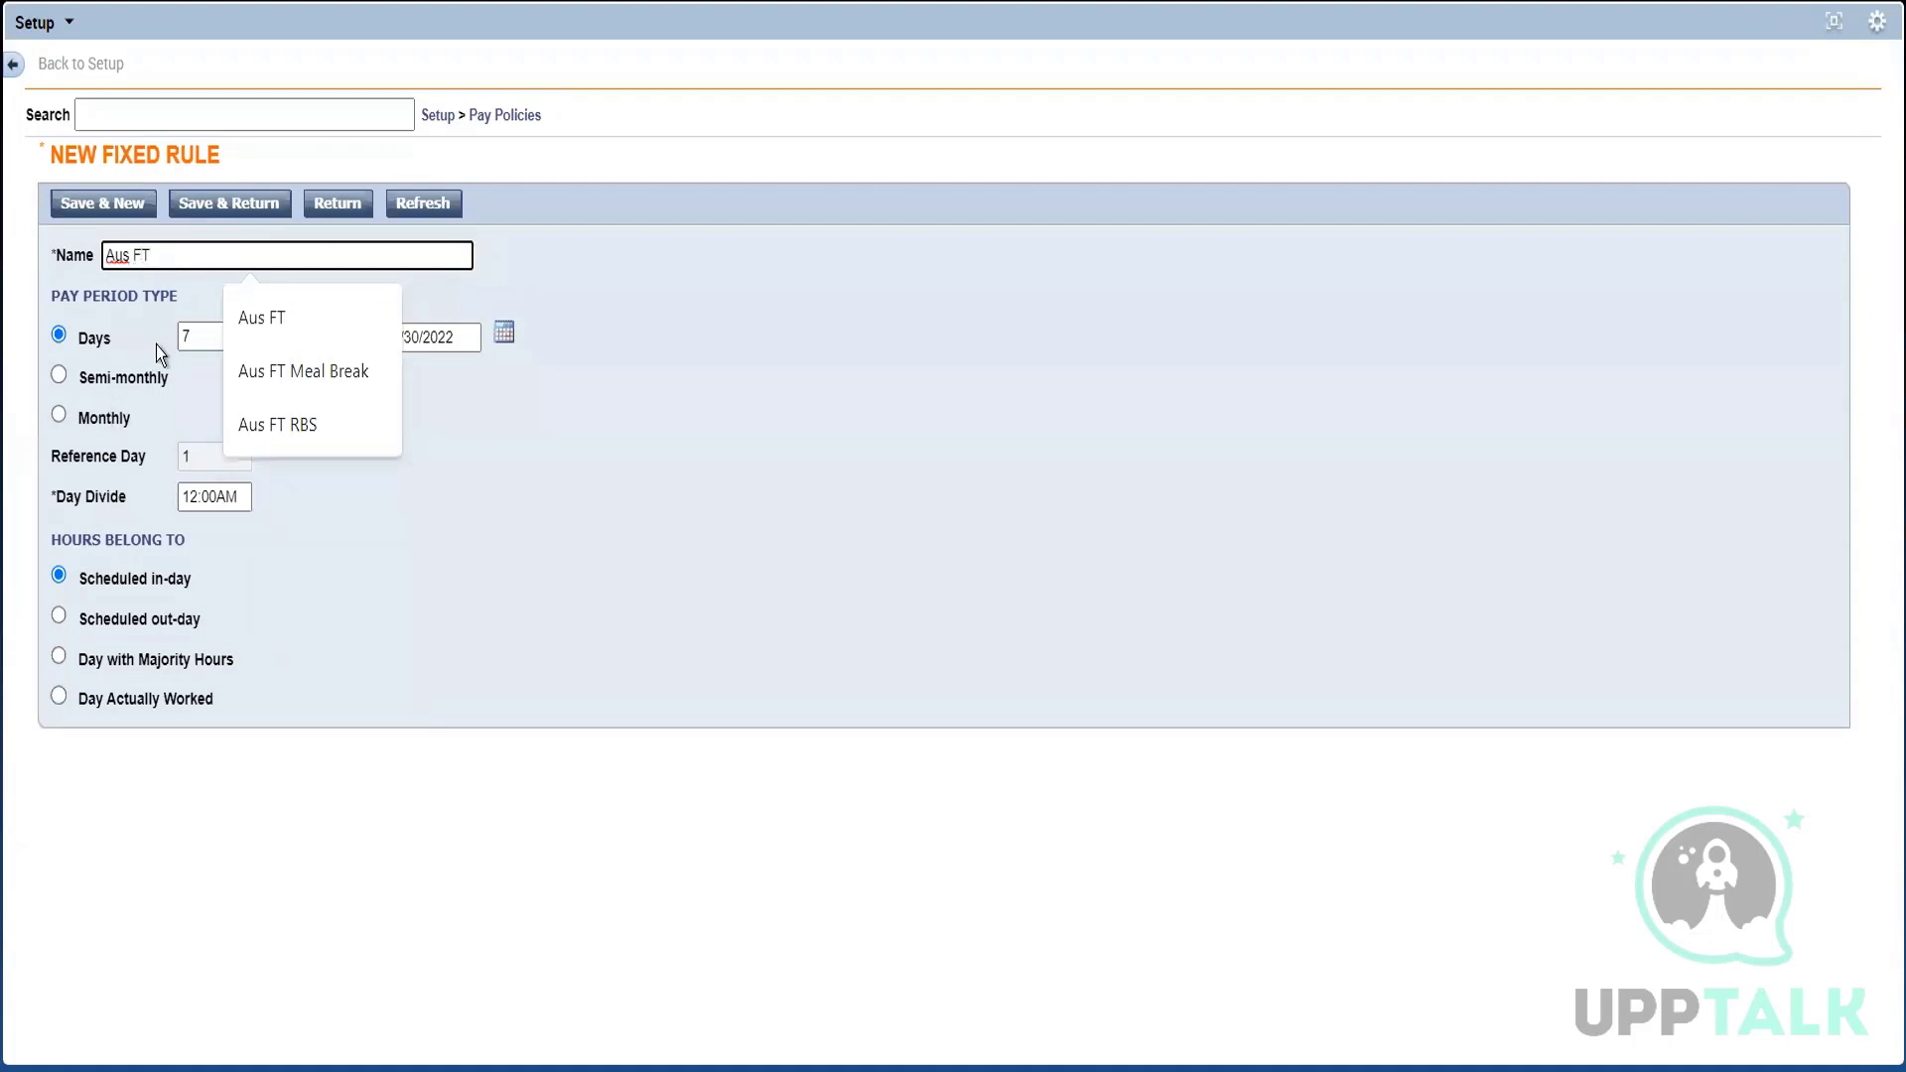
click(191, 340)
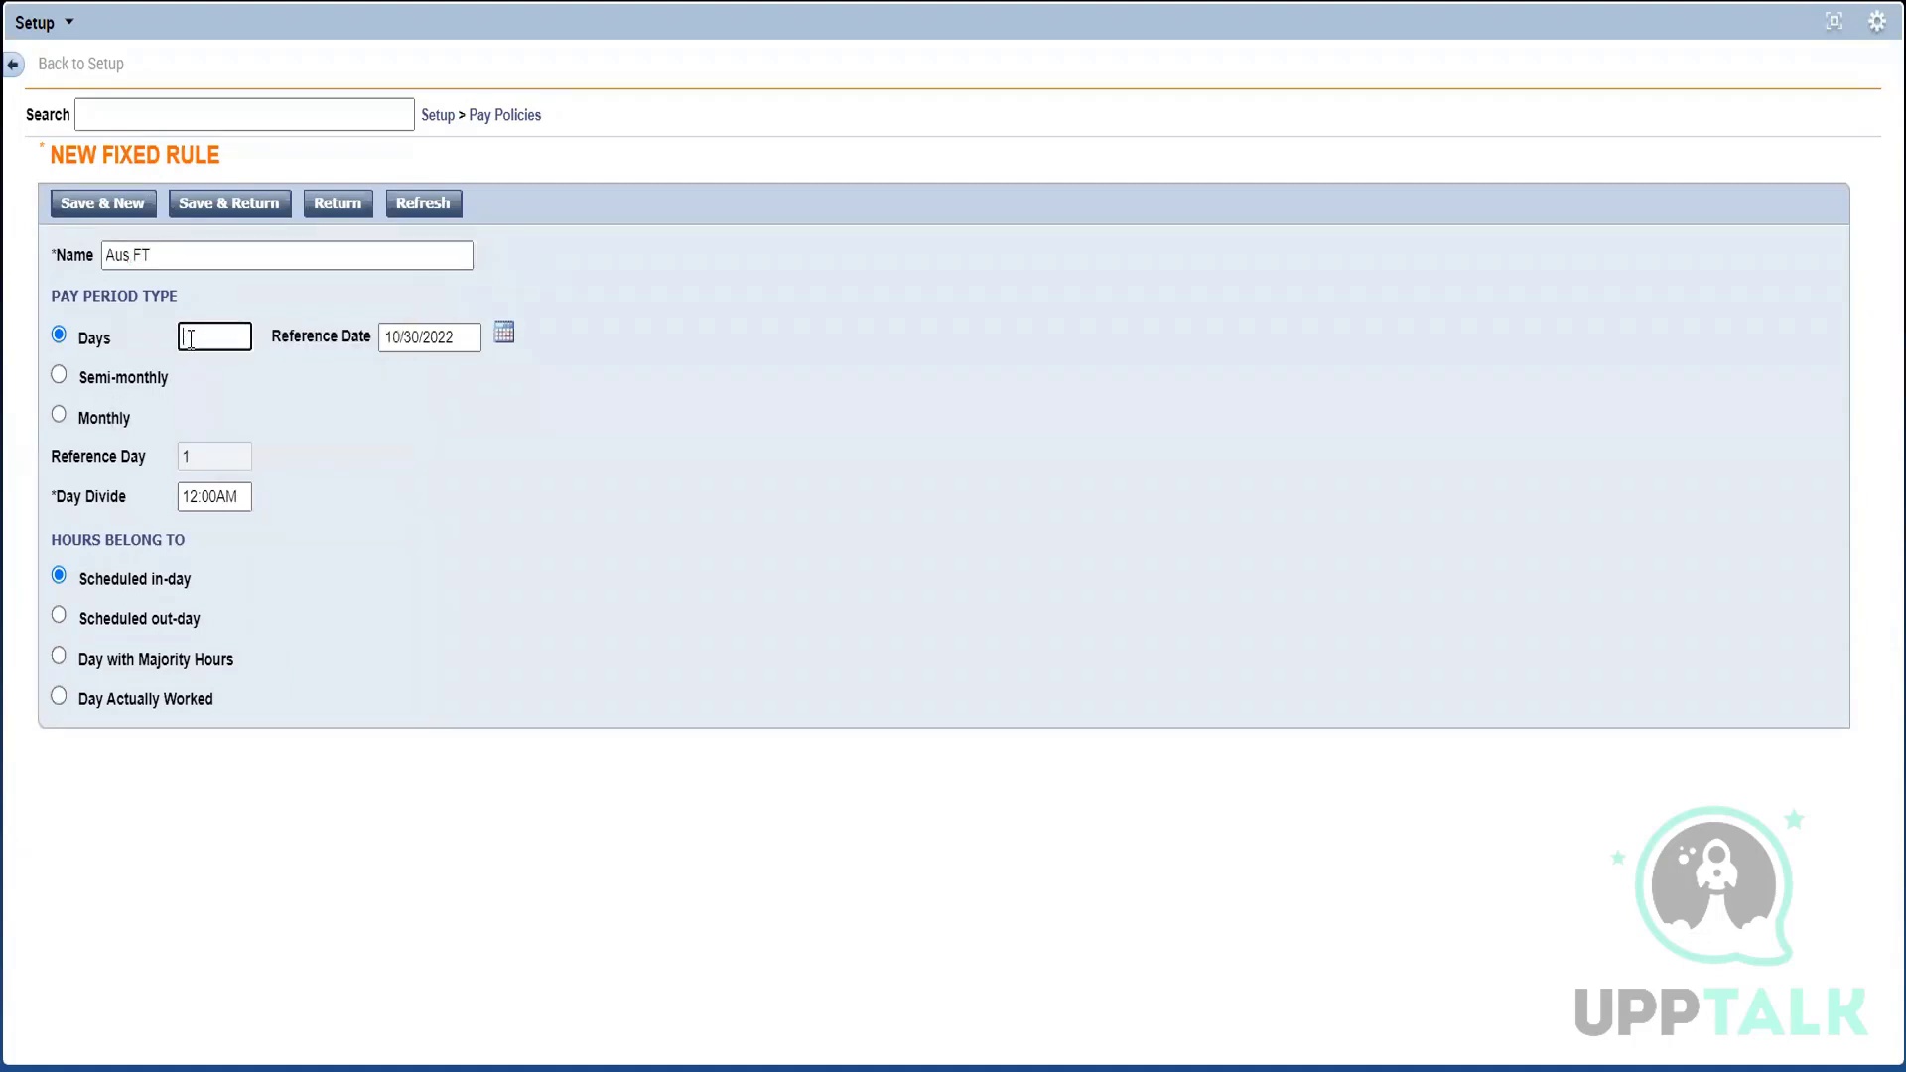
text(14)
click(278, 426)
triple_click(86, 497)
click(452, 606)
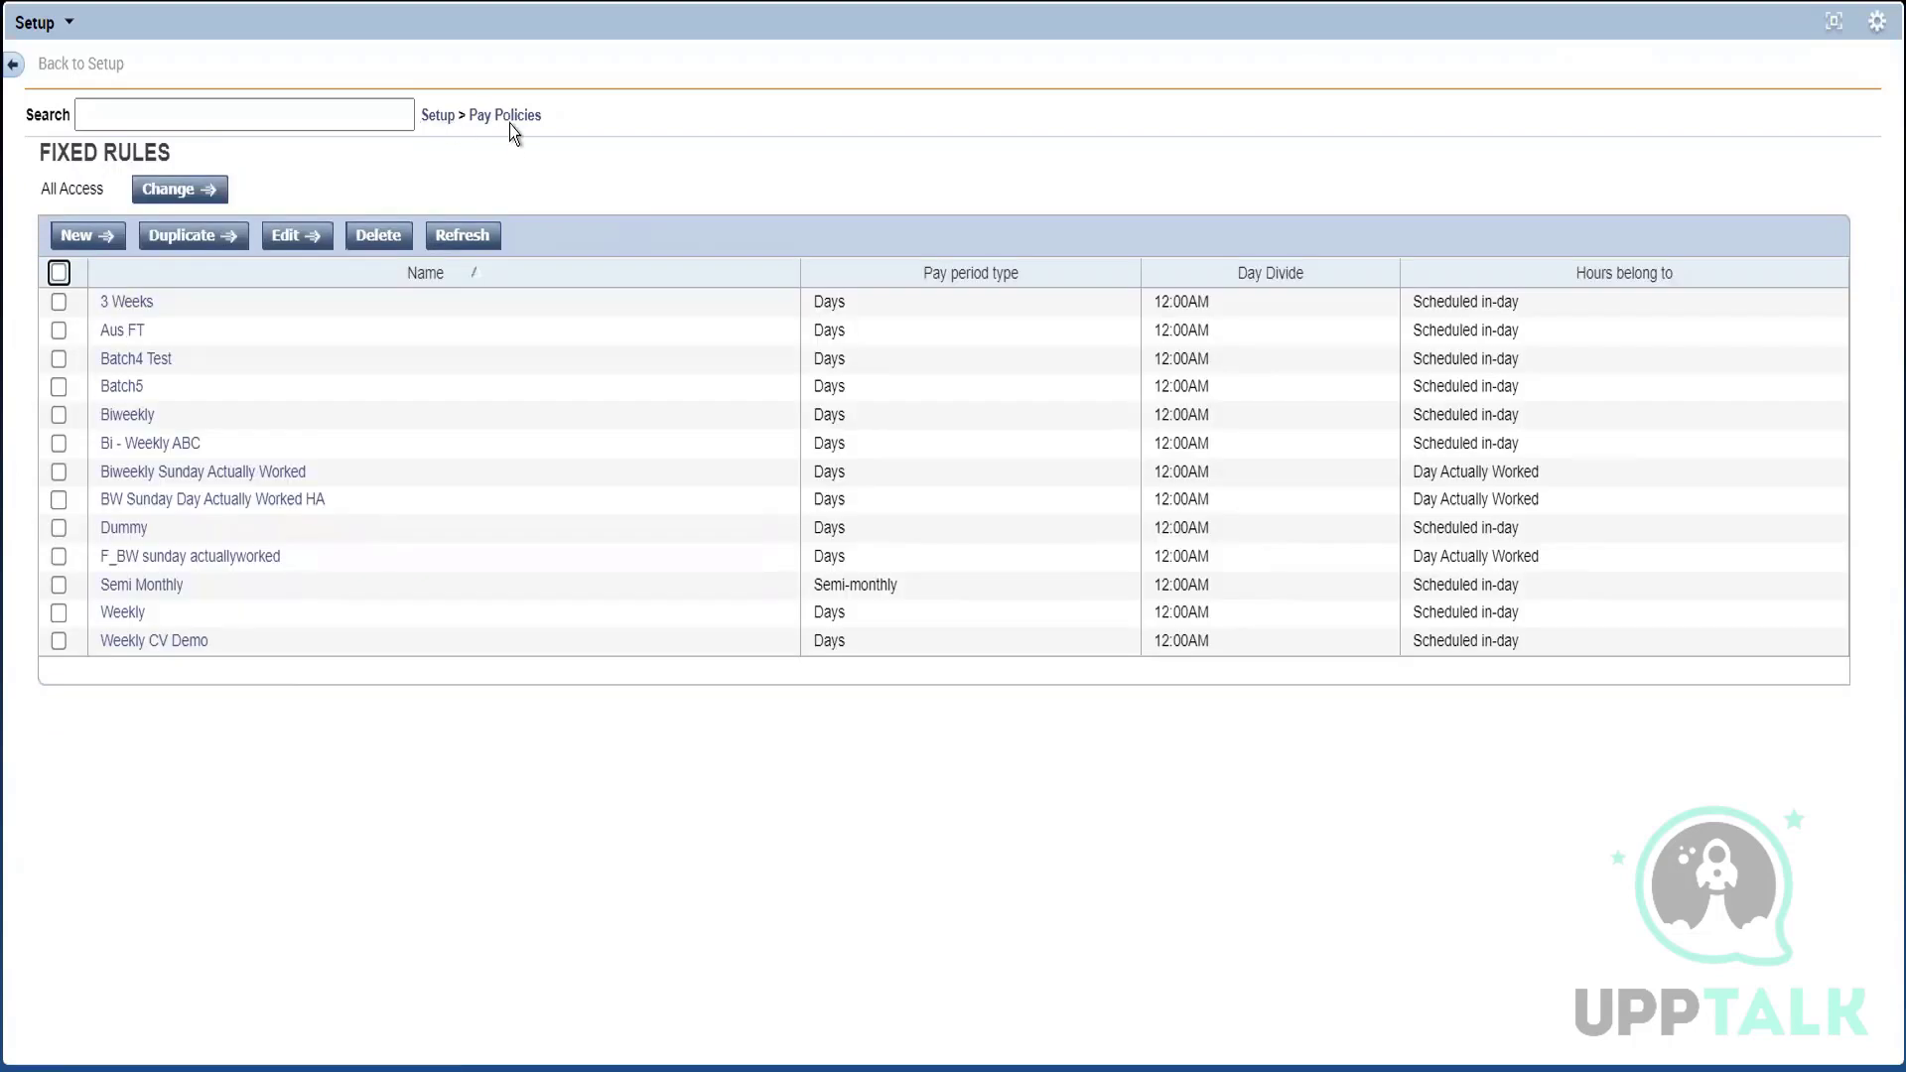
Step: Open the Aus FT pay rule and set its Fixed Rule to Aus FT, accepting the pay period history change
click(507, 119)
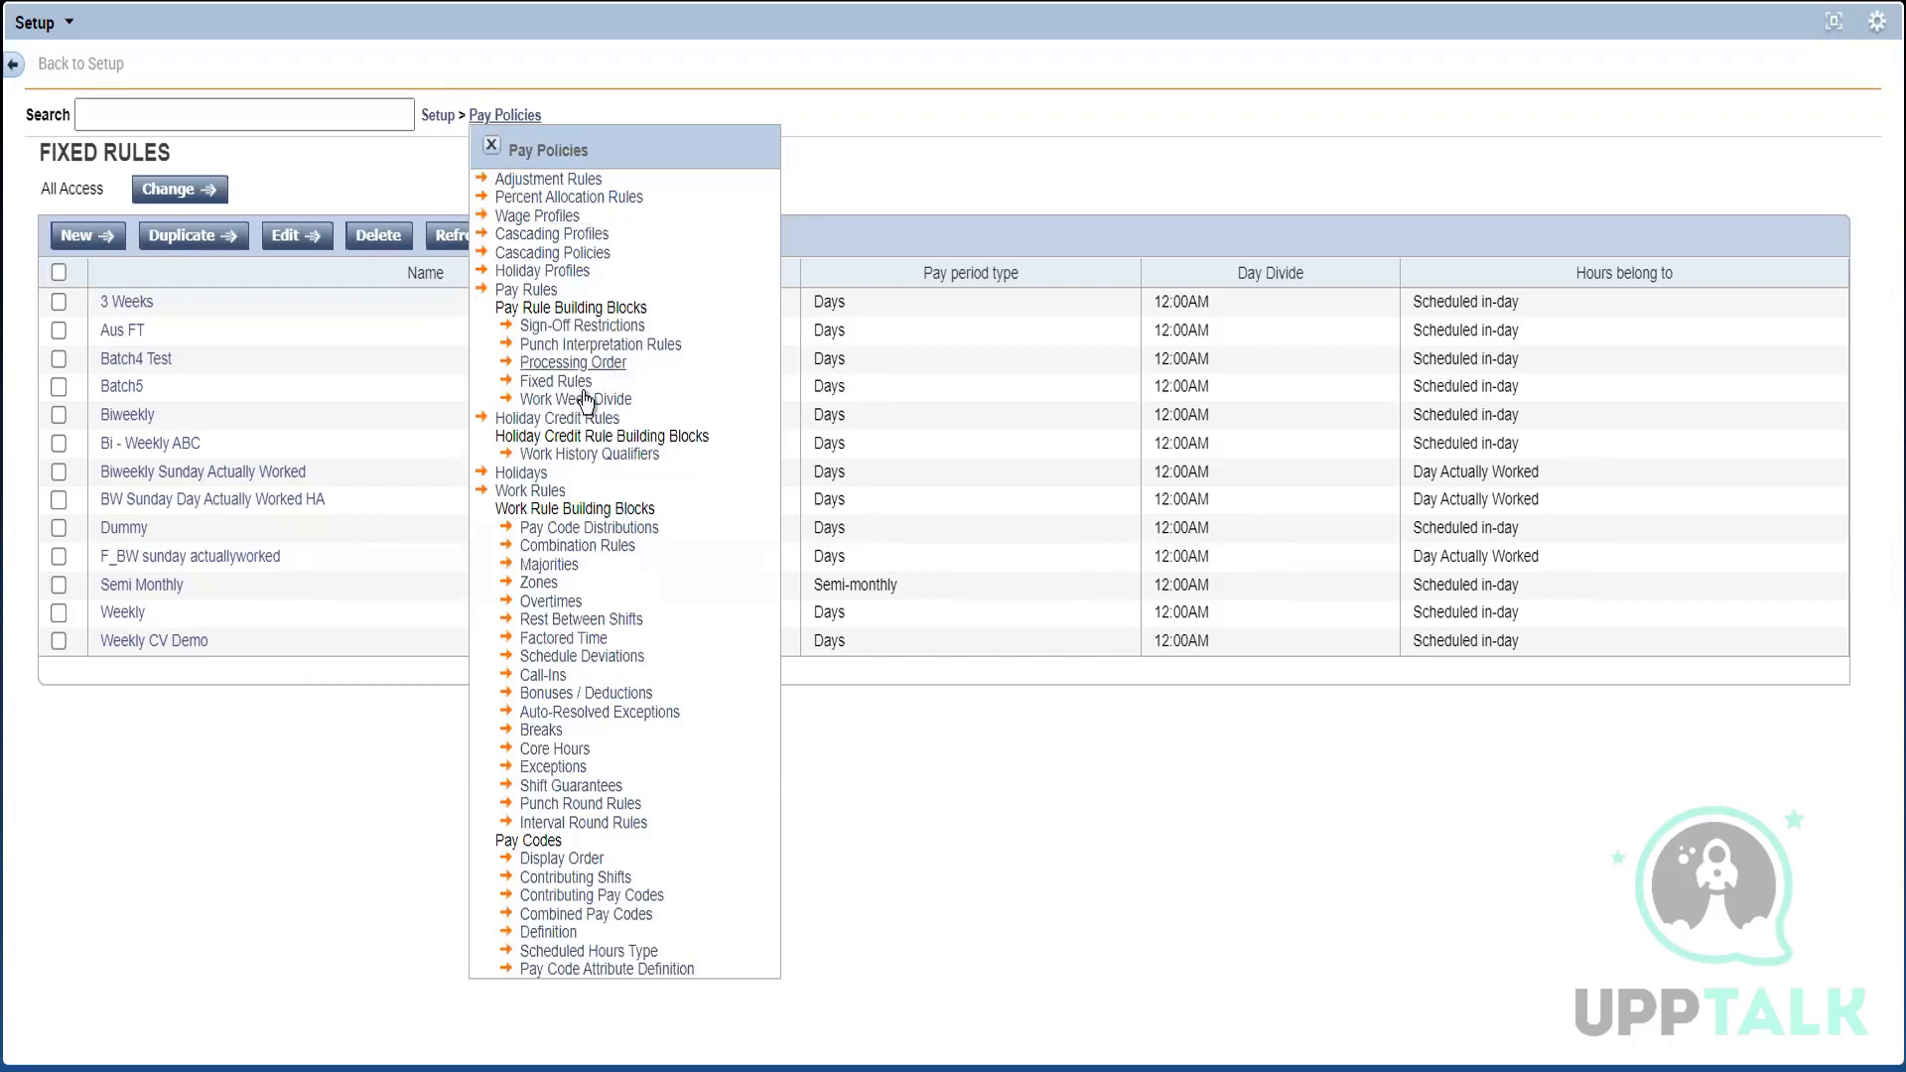
click(533, 291)
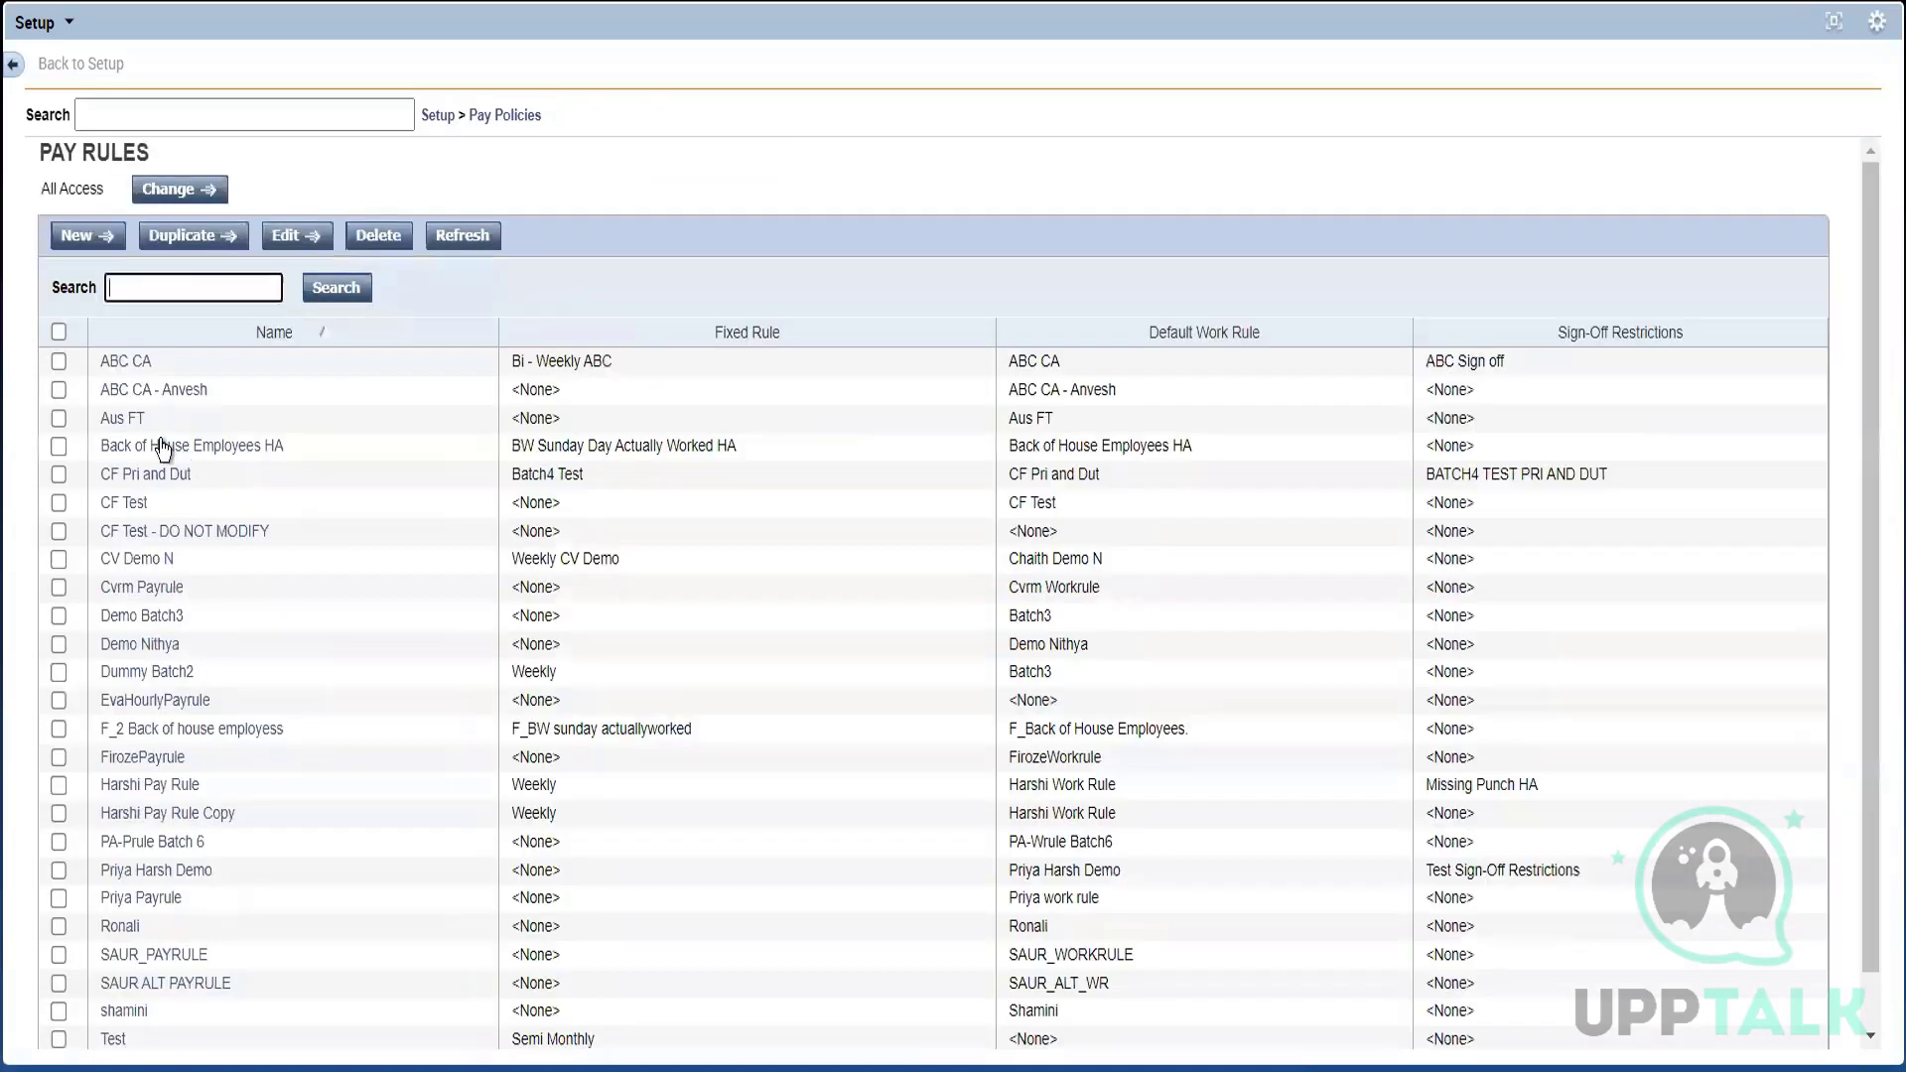
click(136, 422)
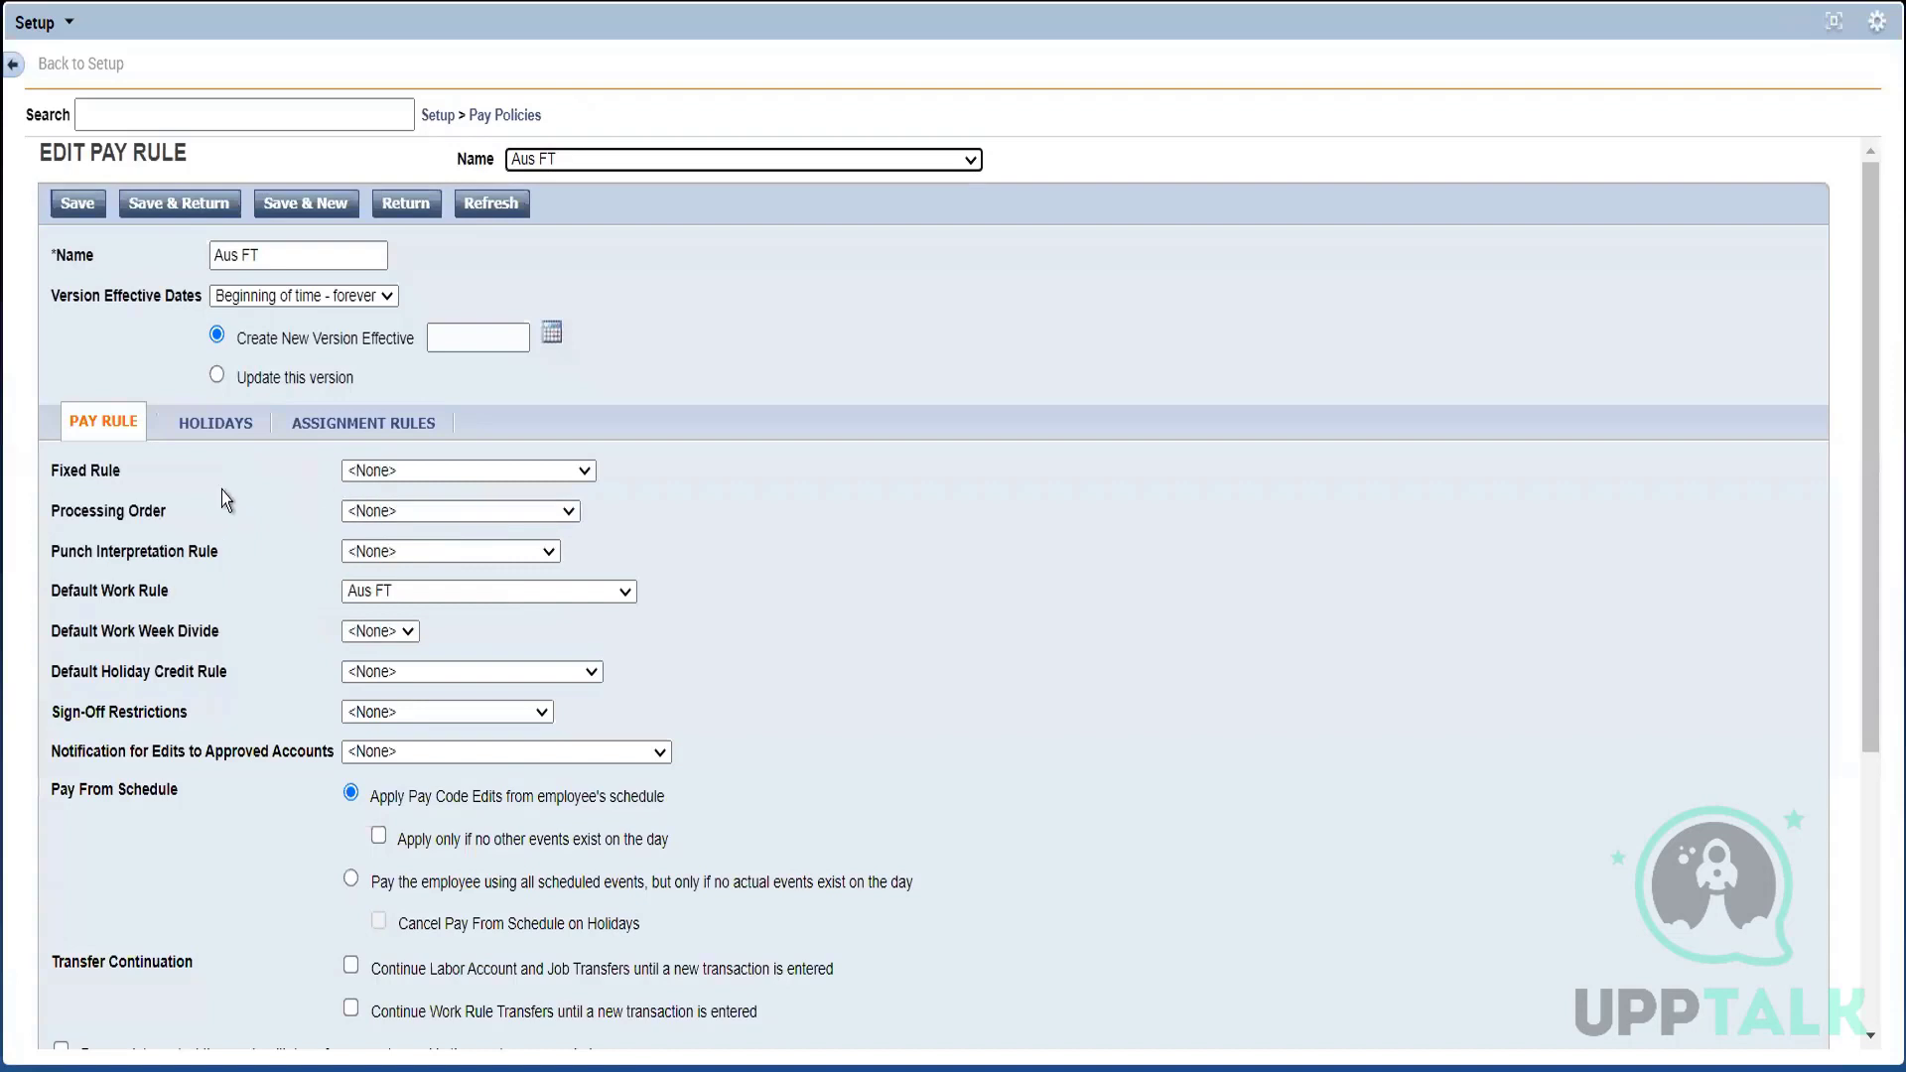
click(419, 479)
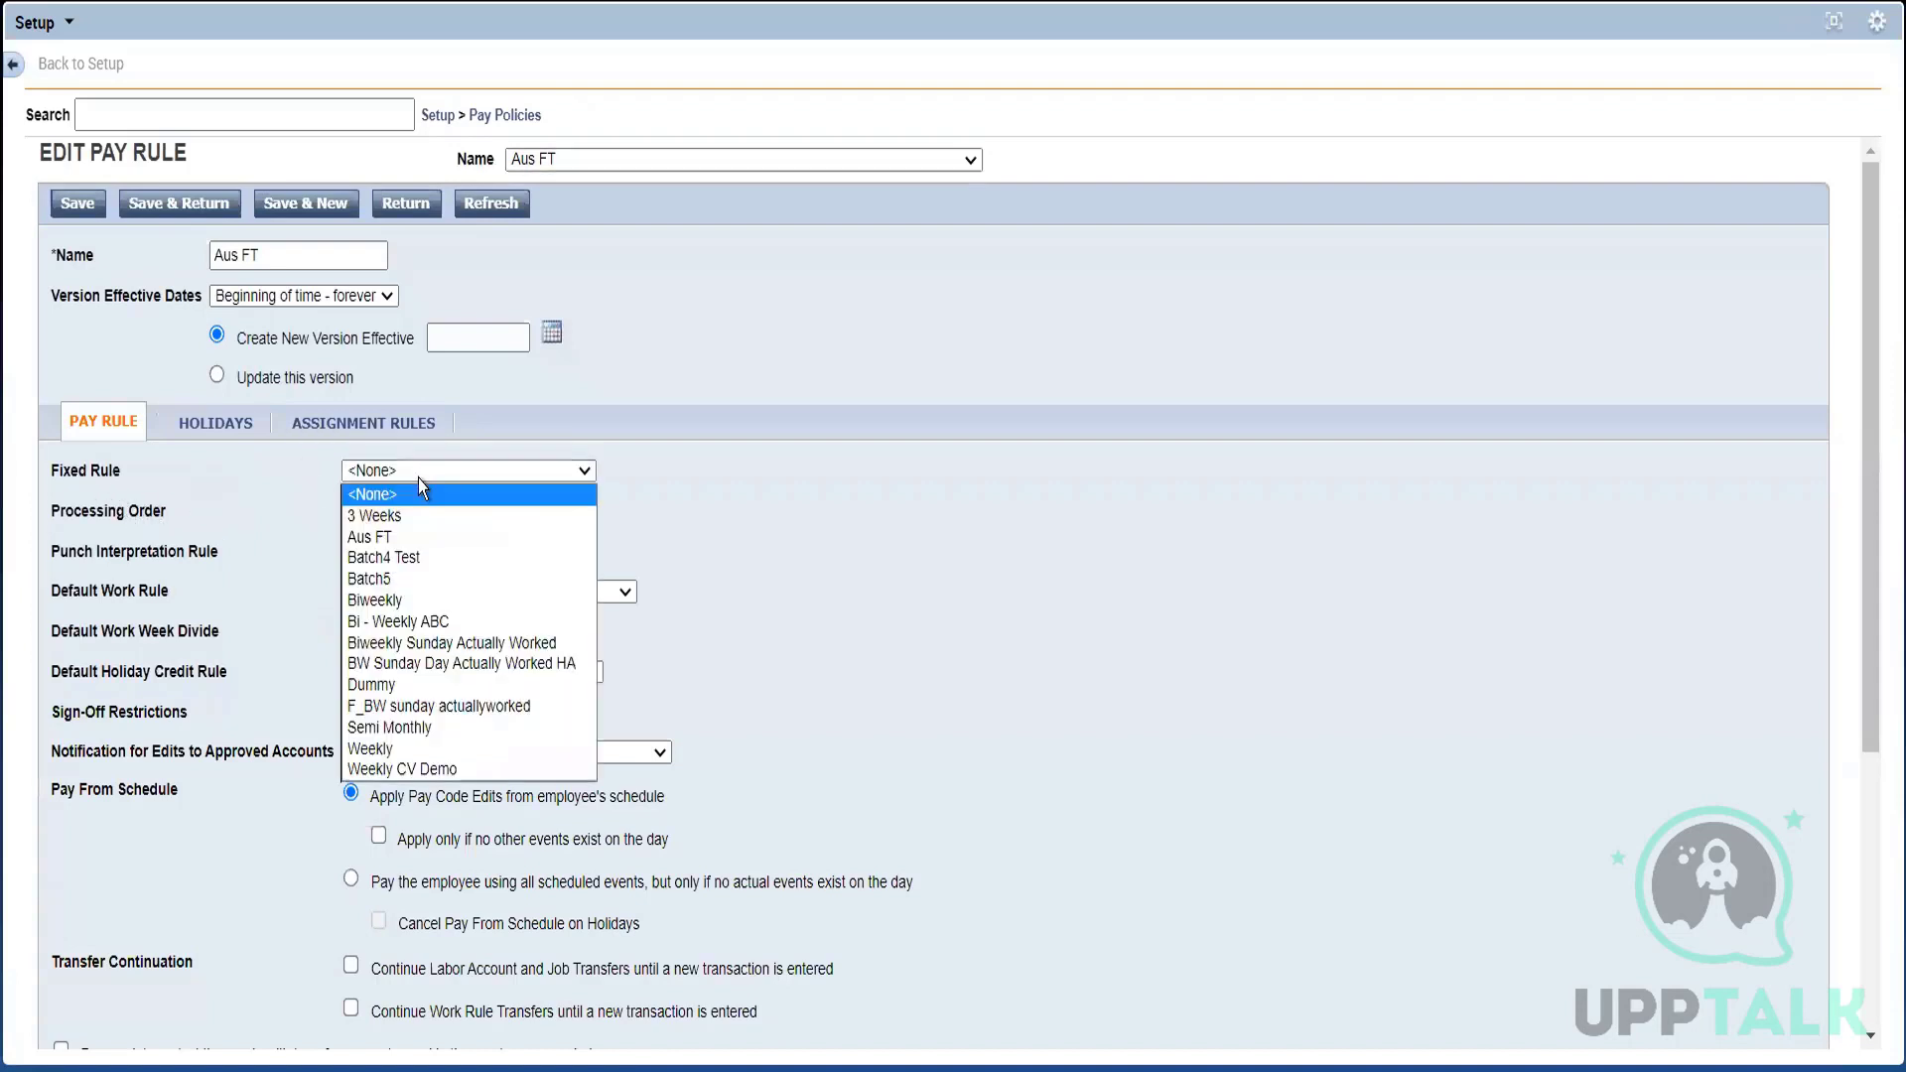
click(390, 537)
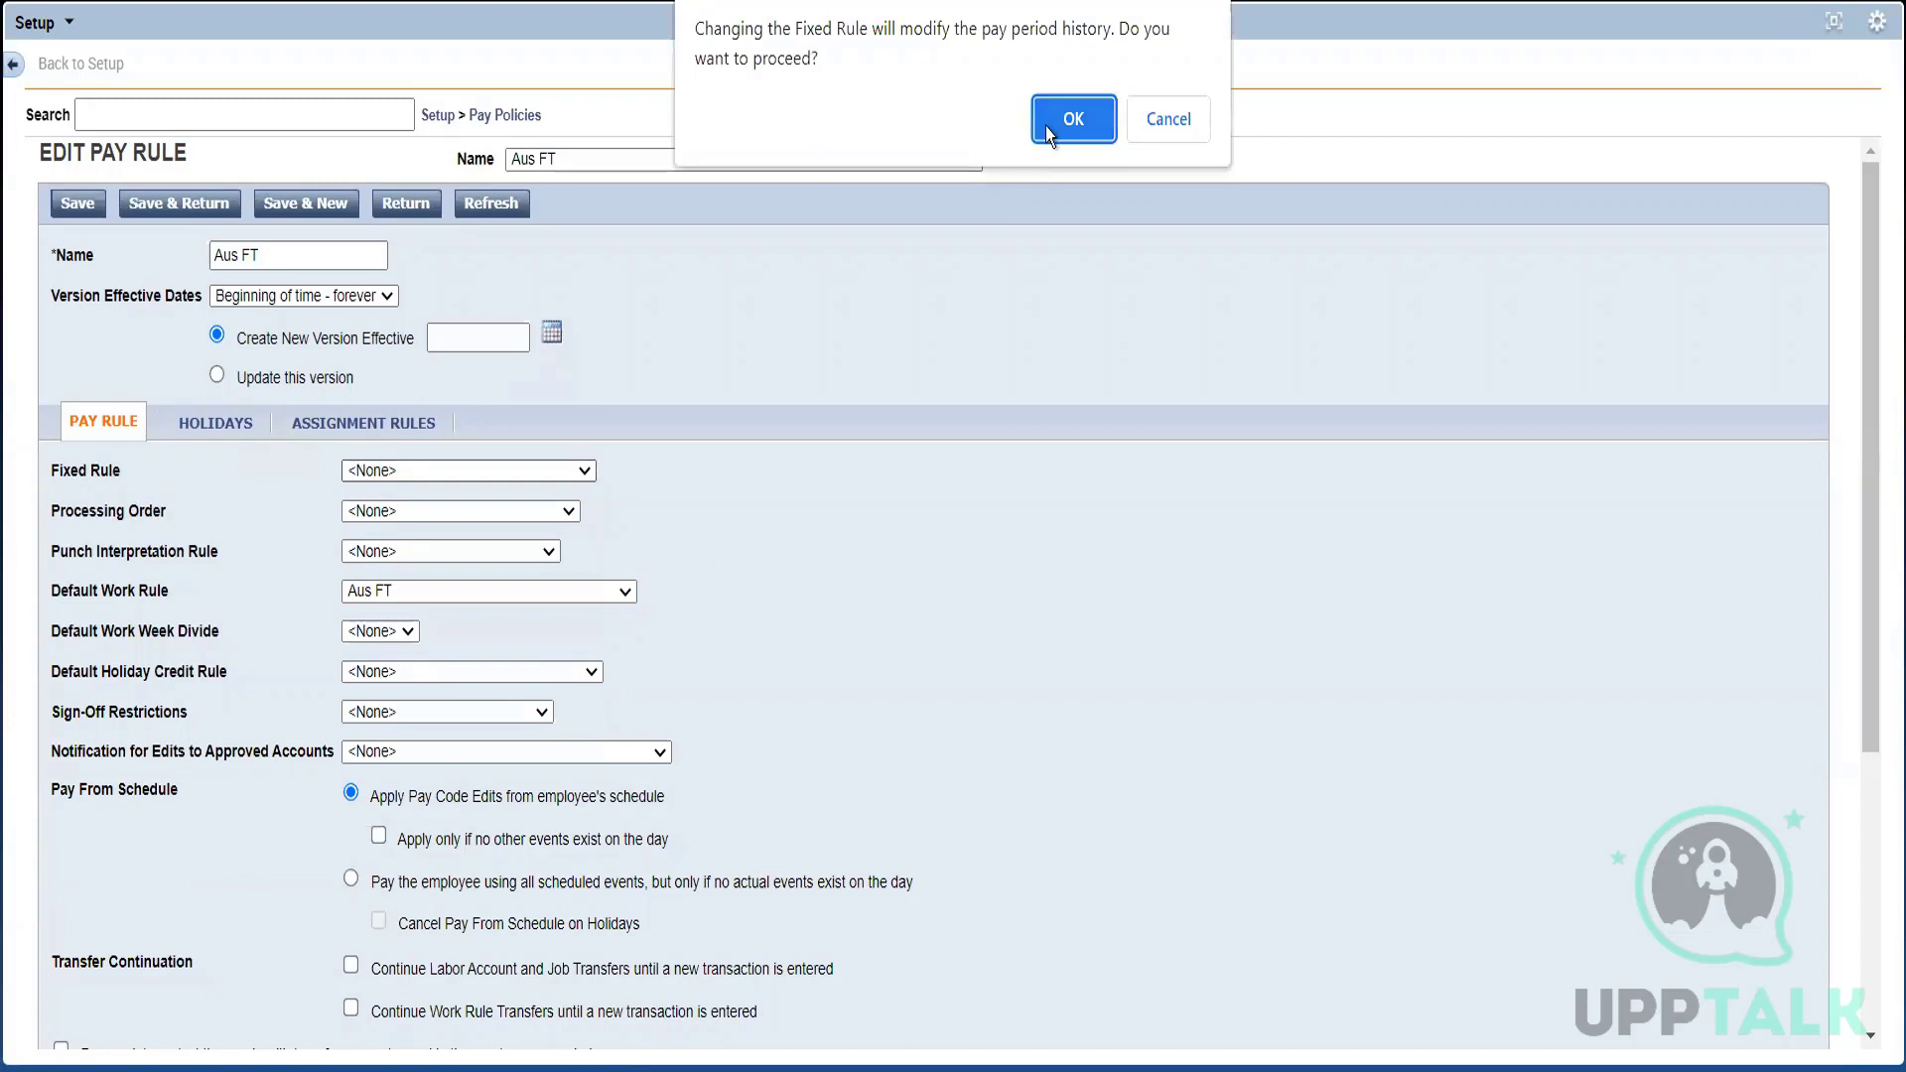
click(1074, 119)
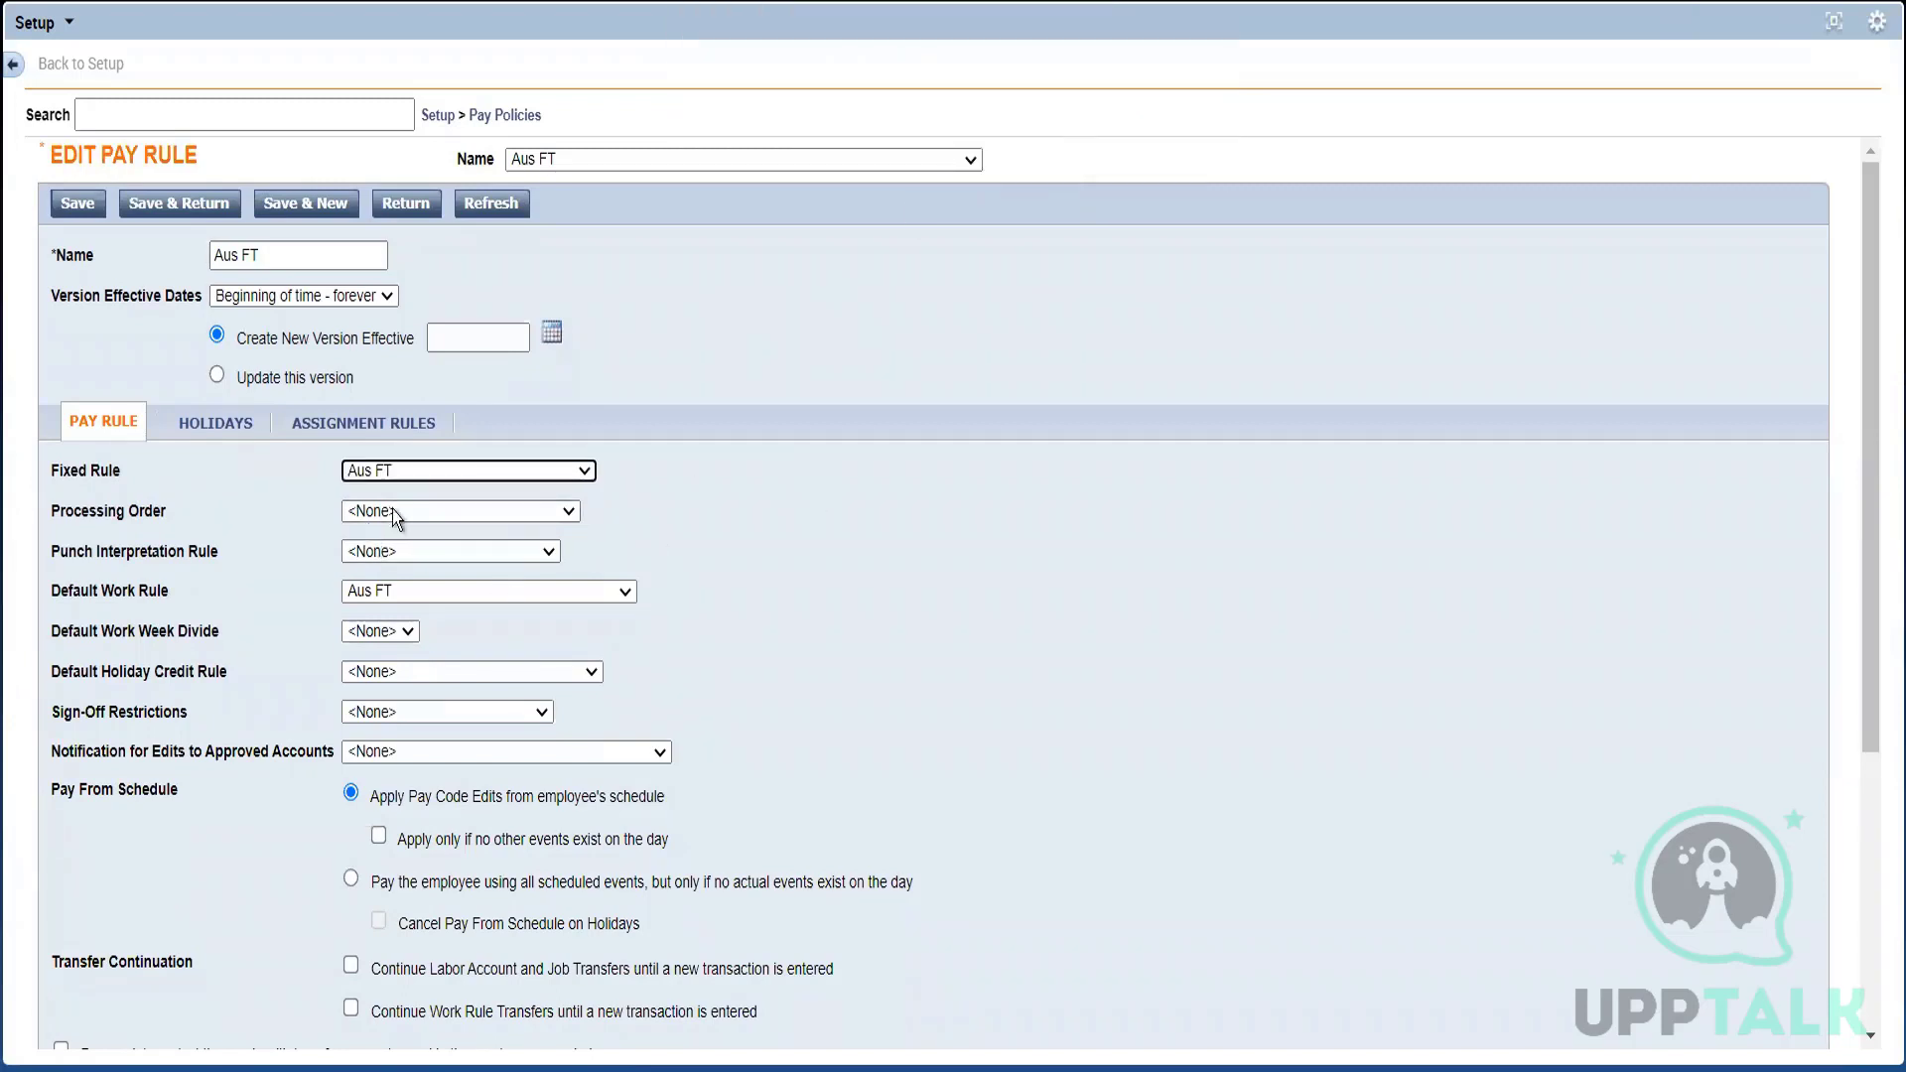
Step: Set the pay rule's Punch Interpretation Rule and Sign-Off Restrictions to Aus FT
click(467, 552)
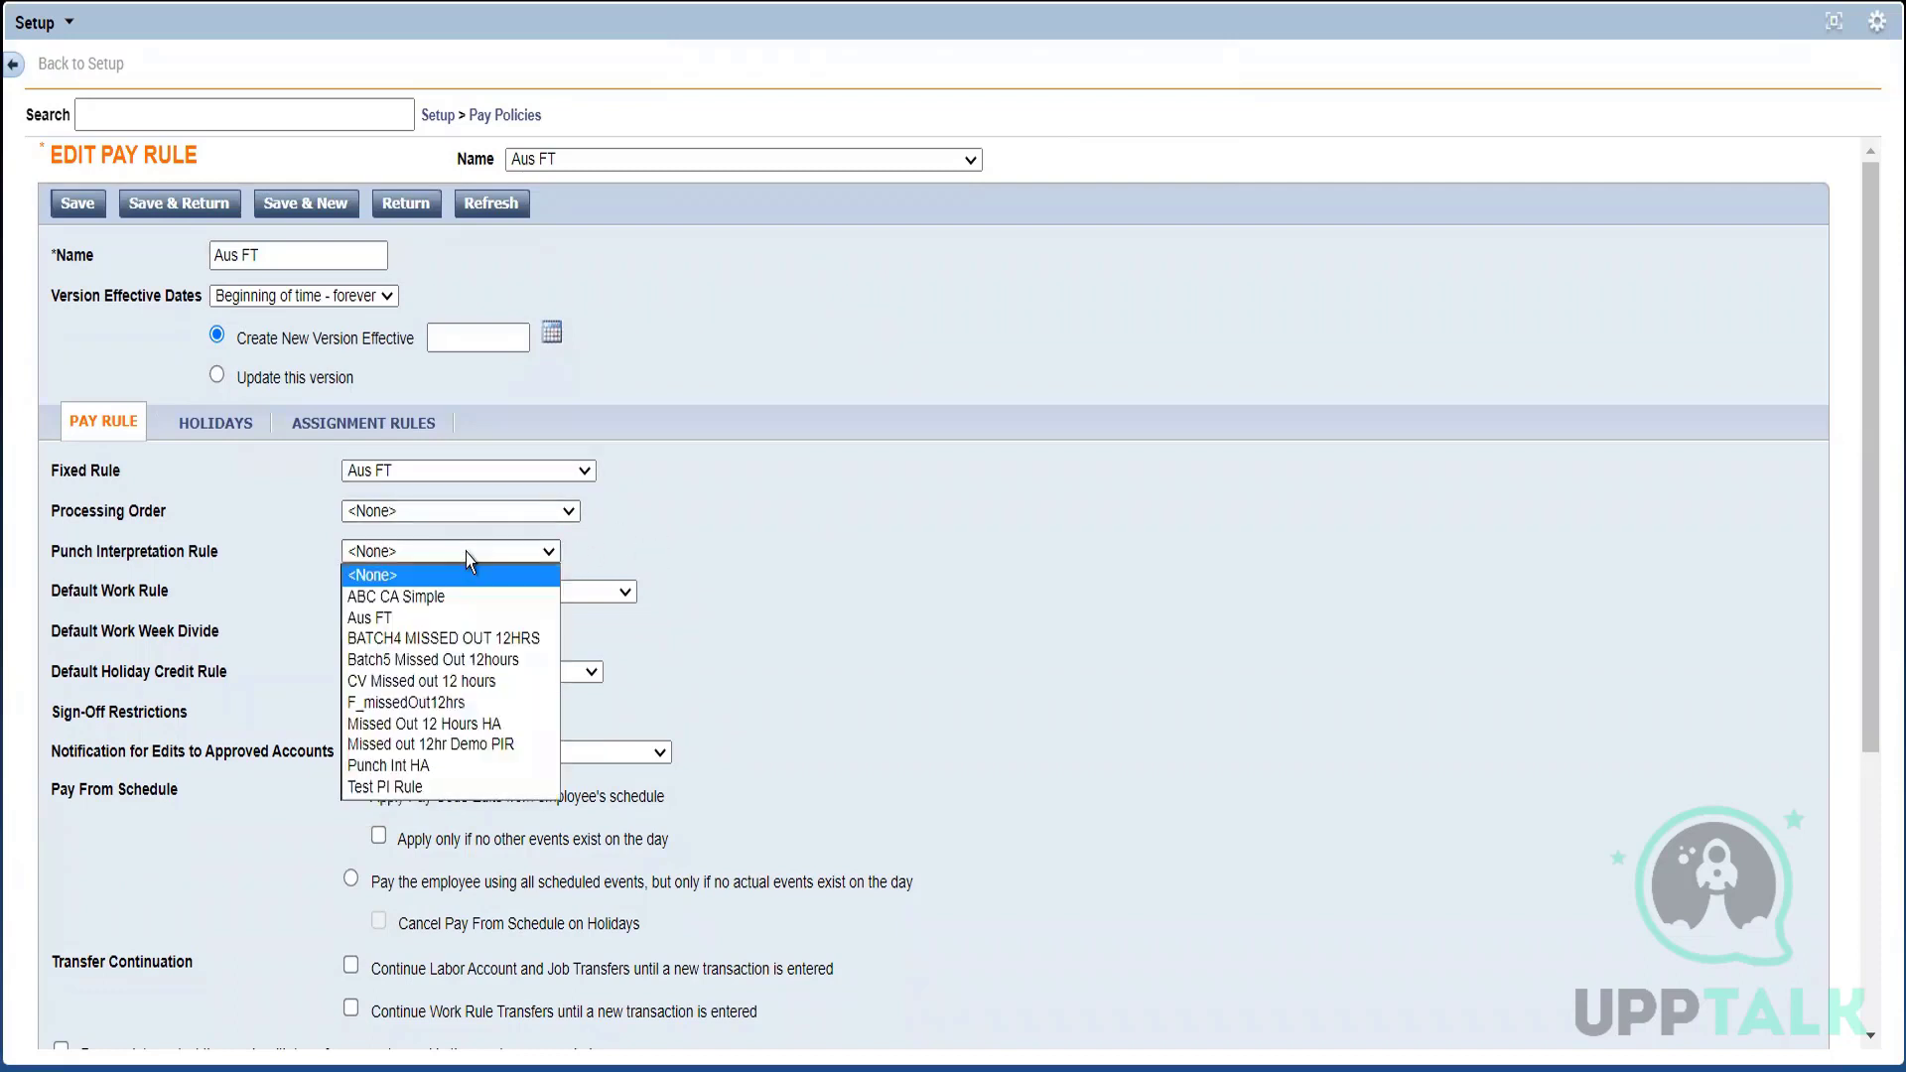
click(408, 620)
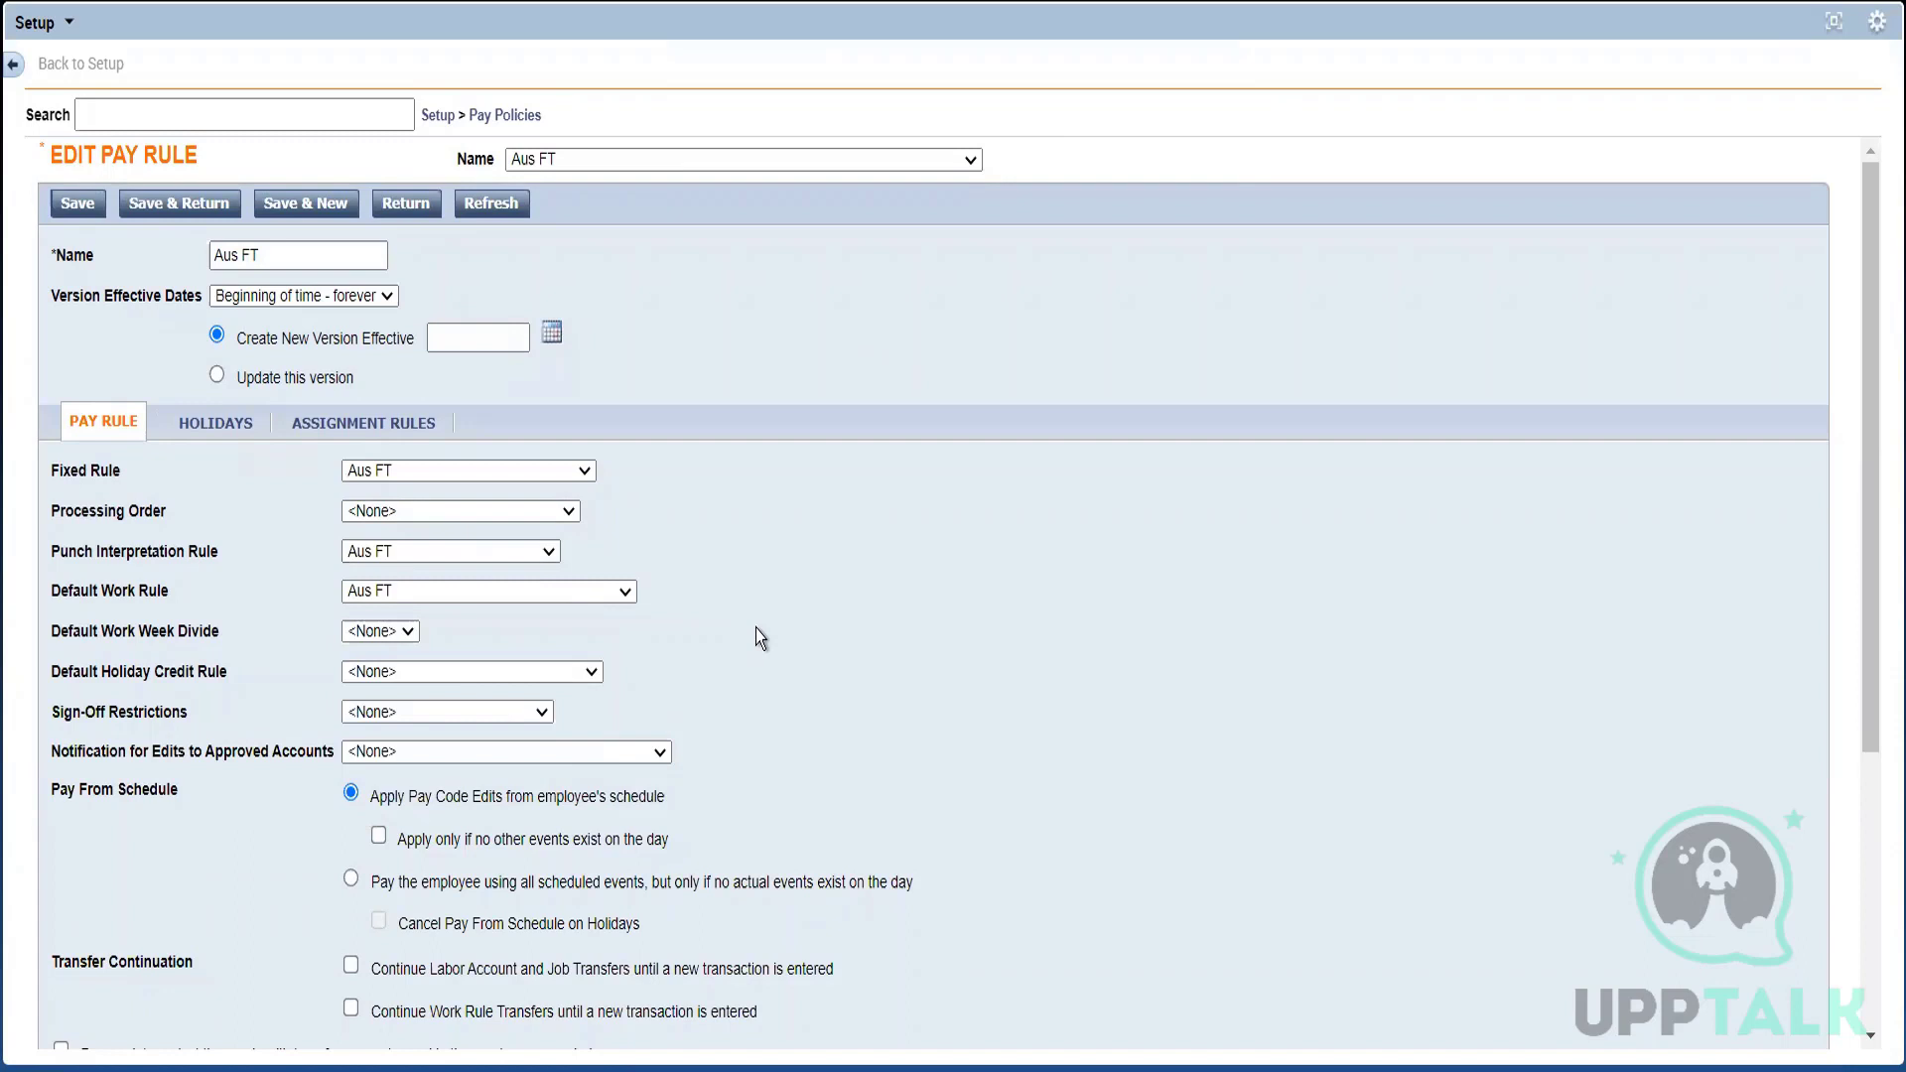
click(485, 712)
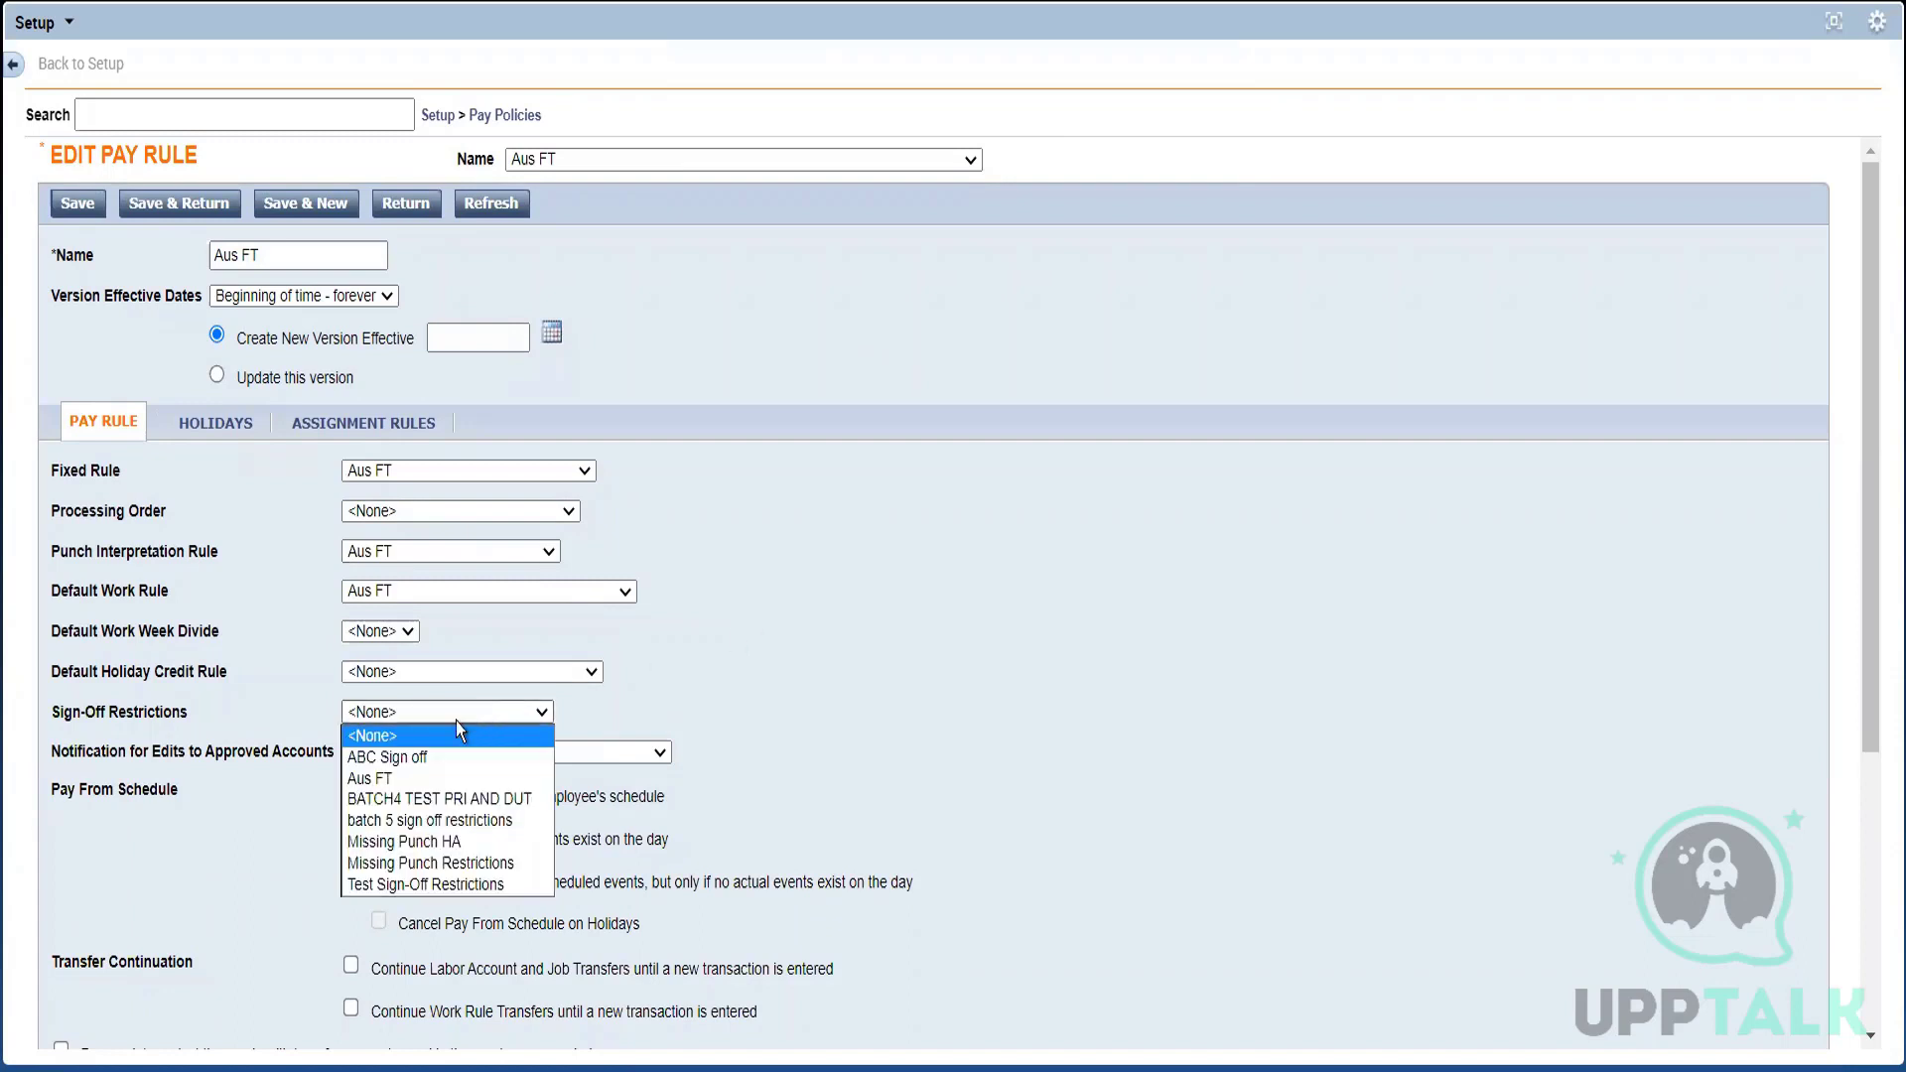
click(377, 780)
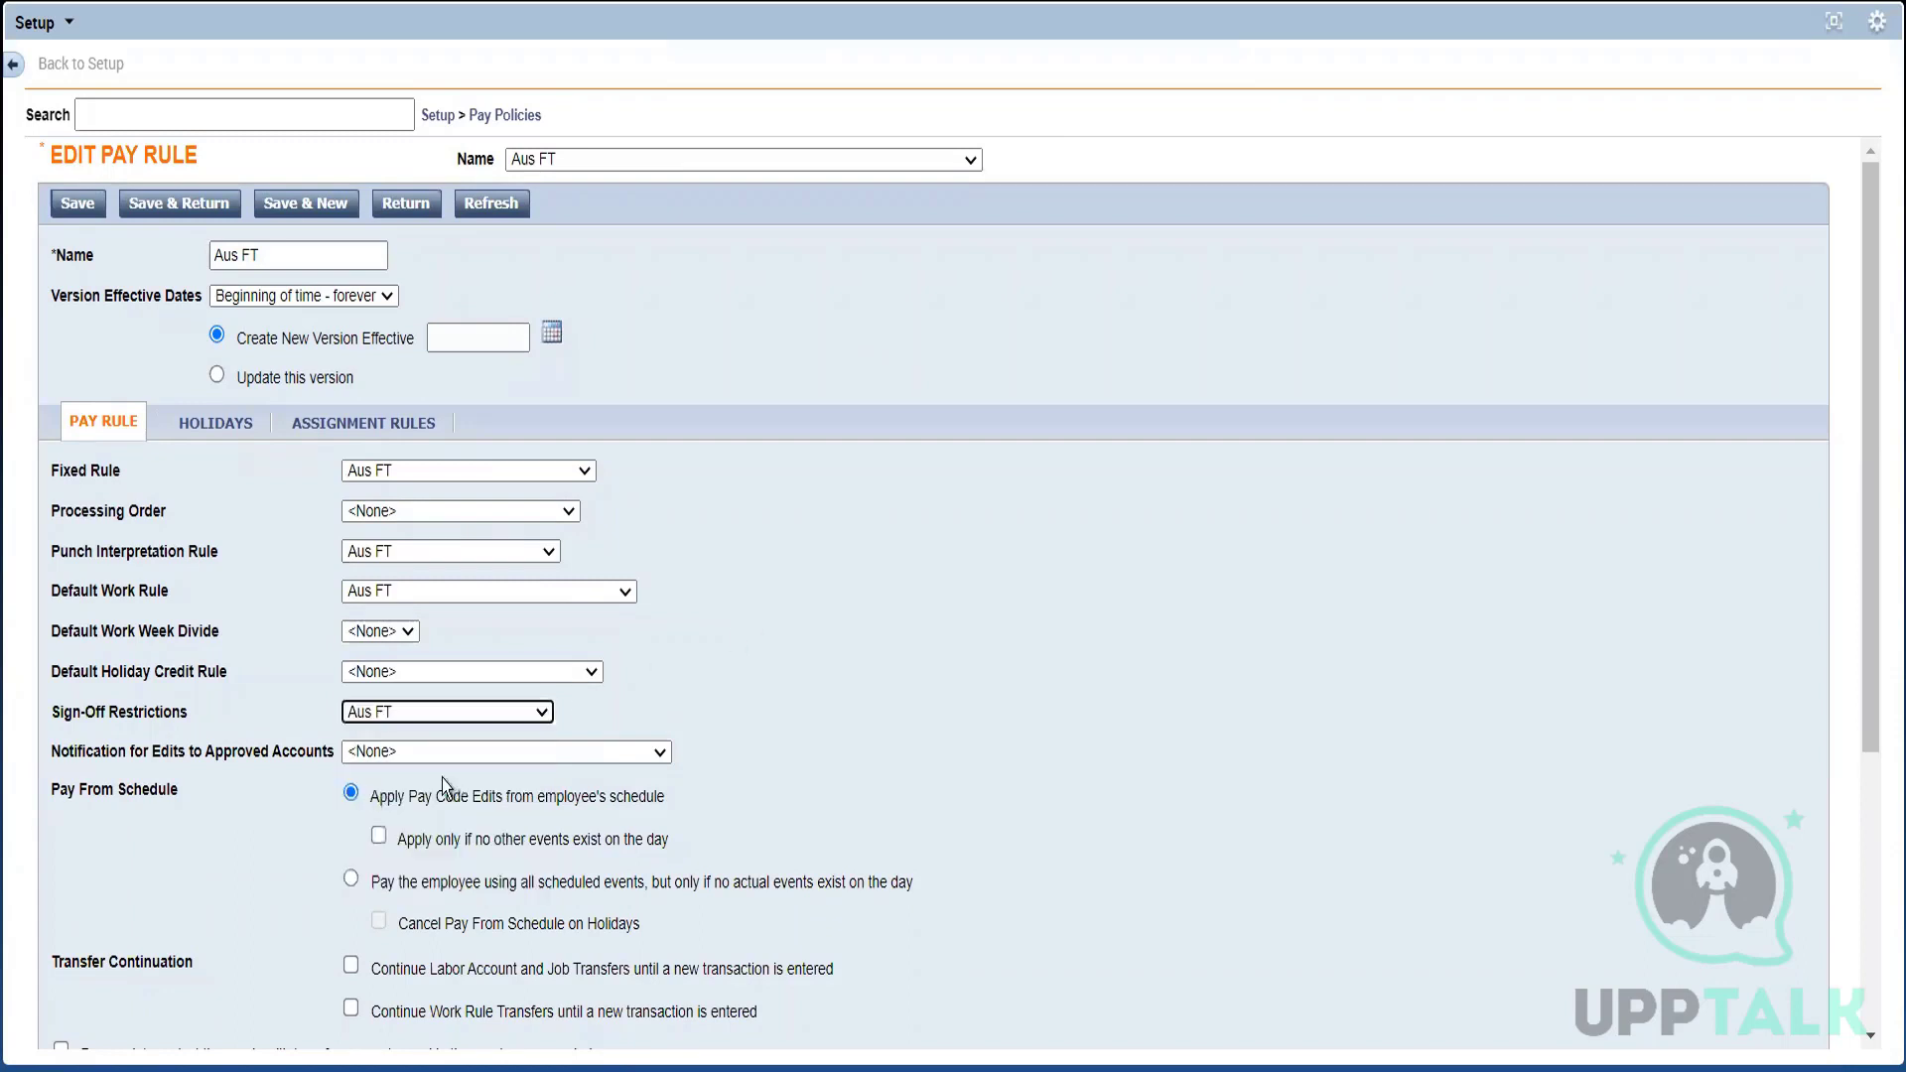
click(803, 705)
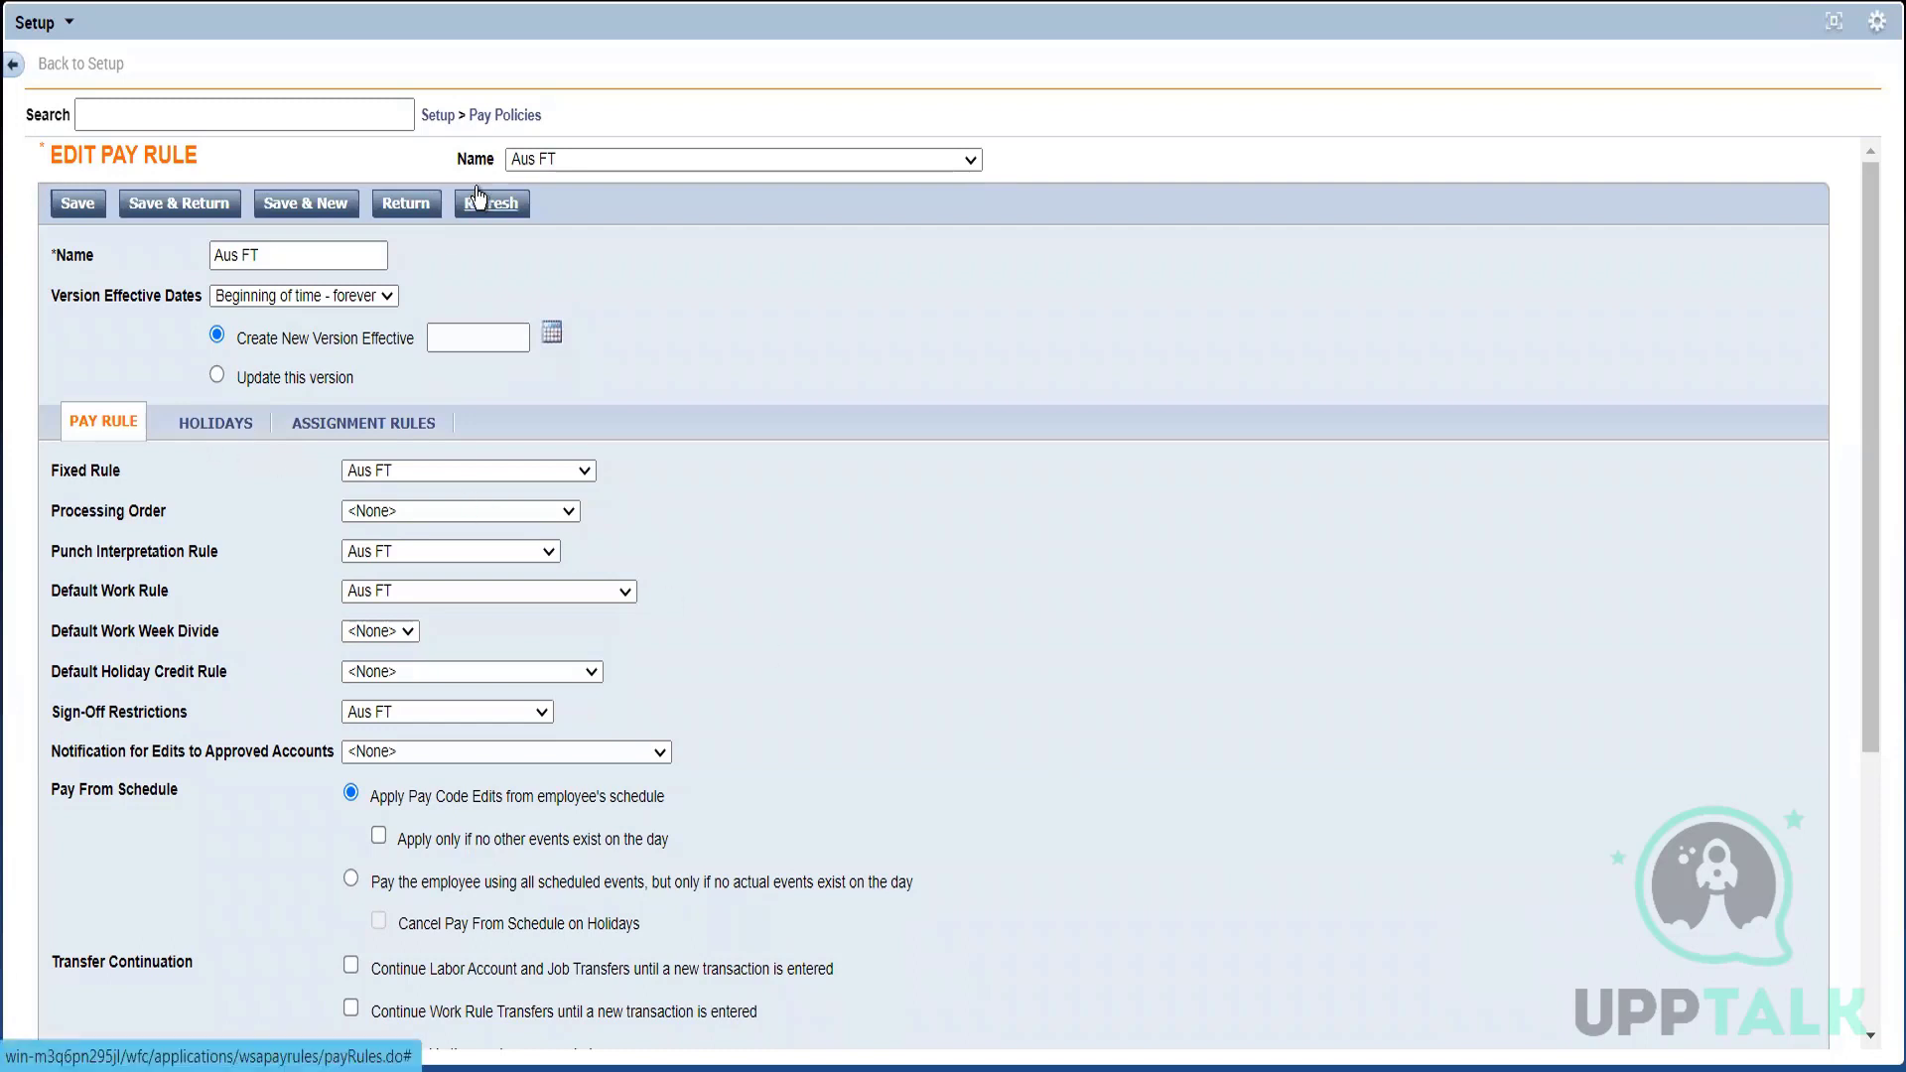
Step: Check the available Pay Policies items and open the Aus FT pay rule's holiday list
click(508, 116)
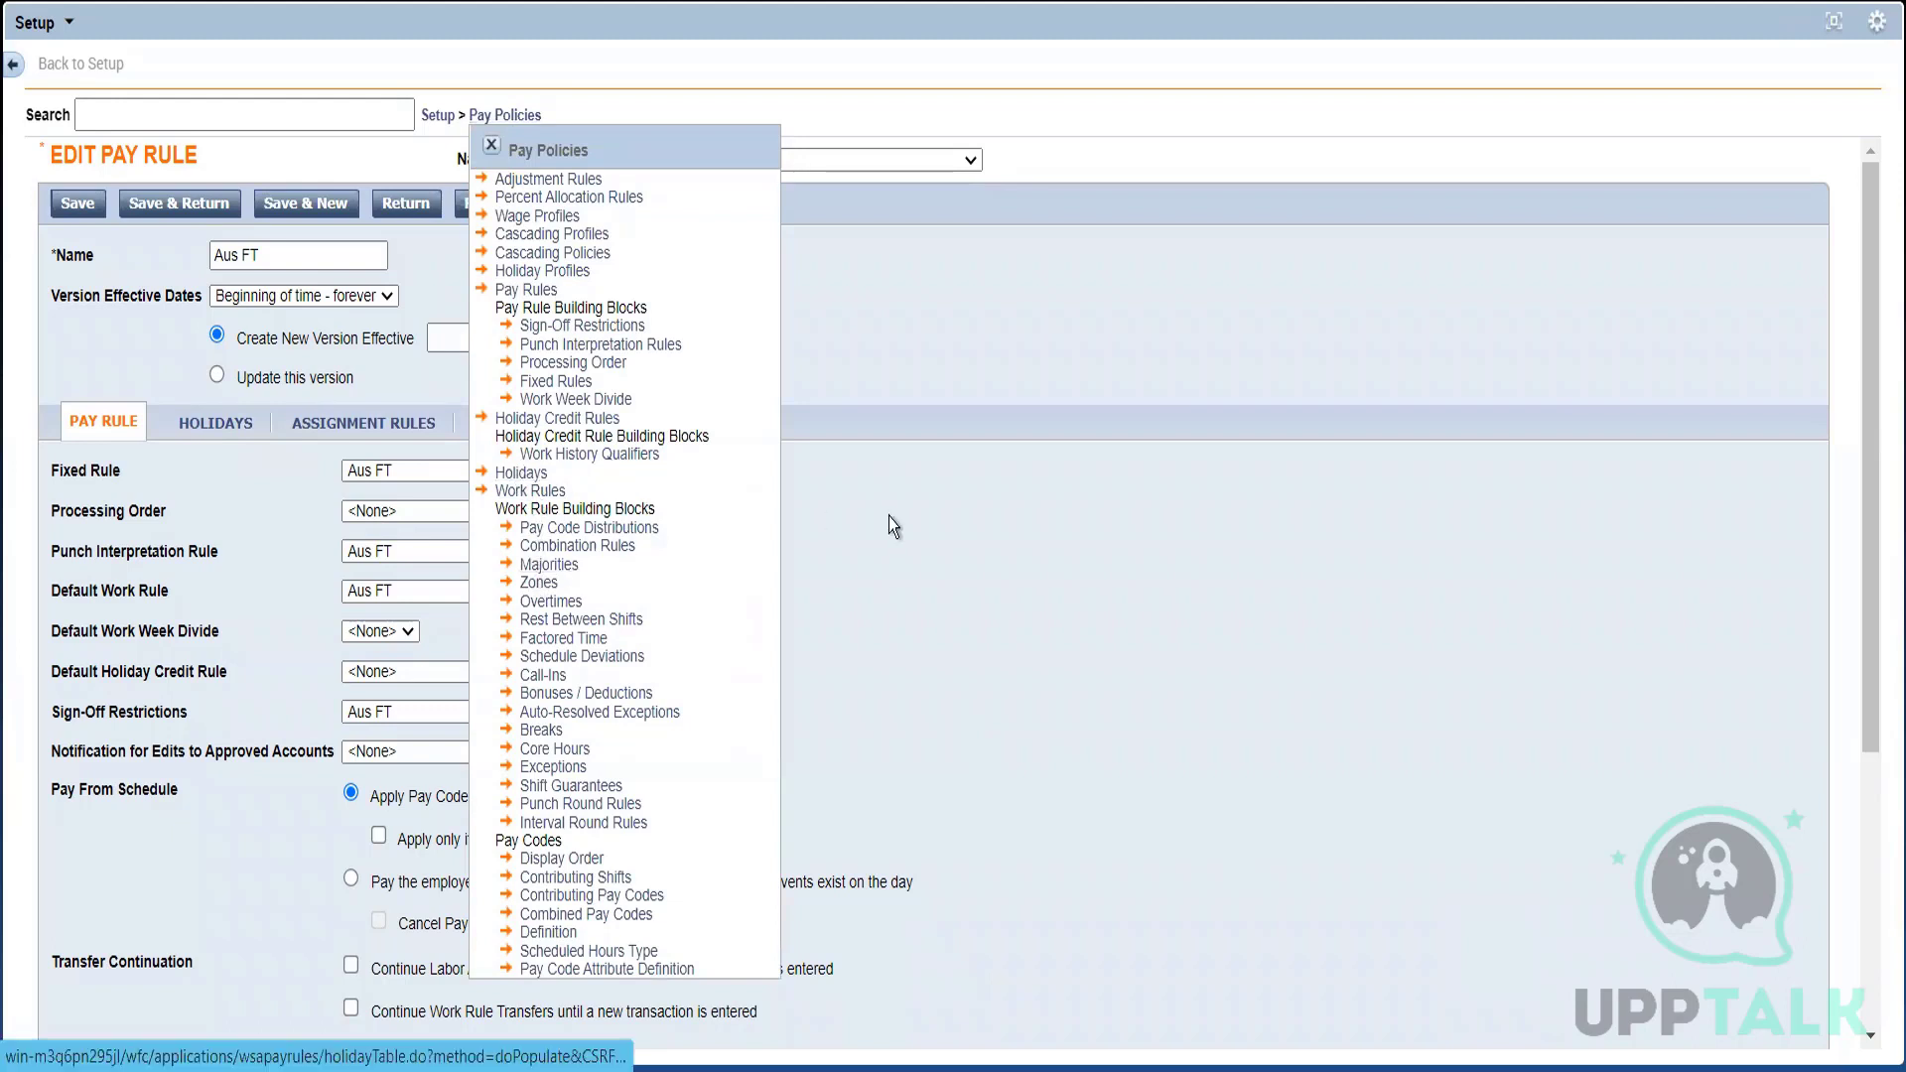
click(494, 145)
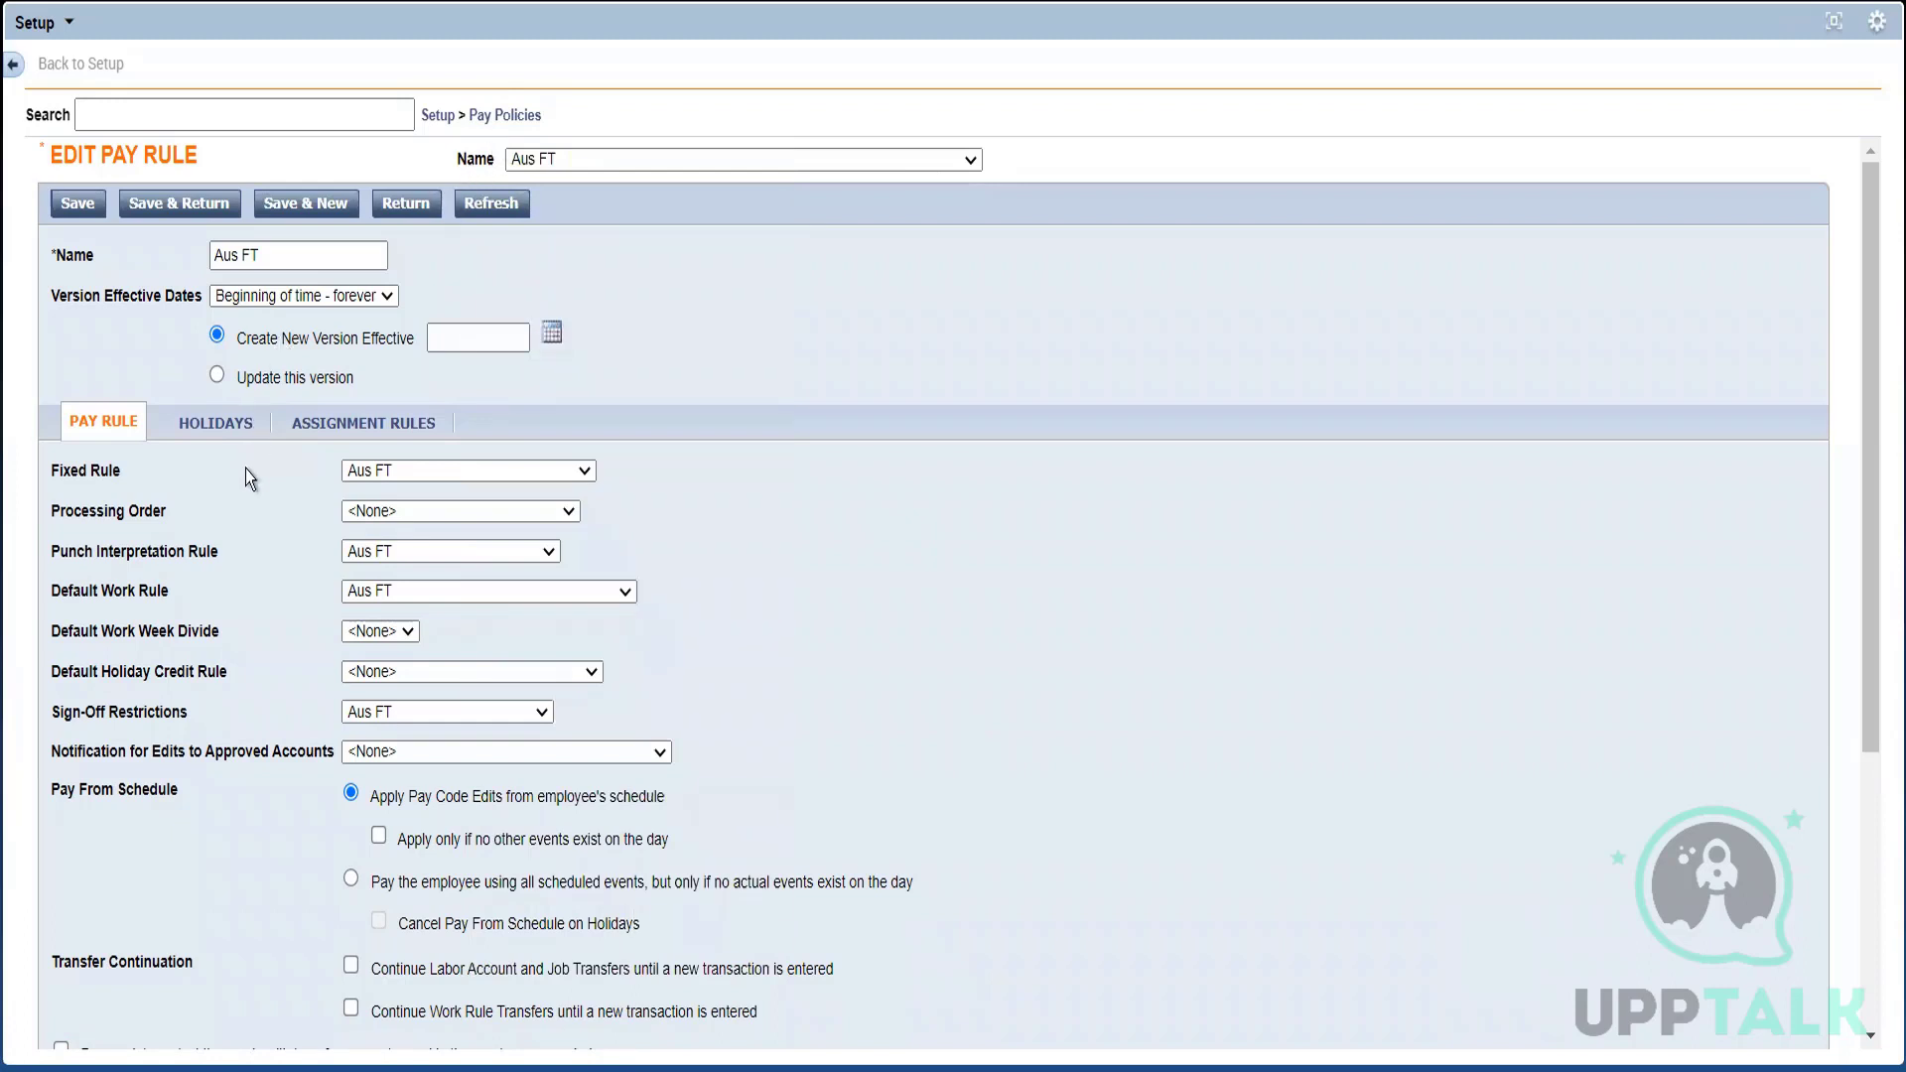
click(205, 425)
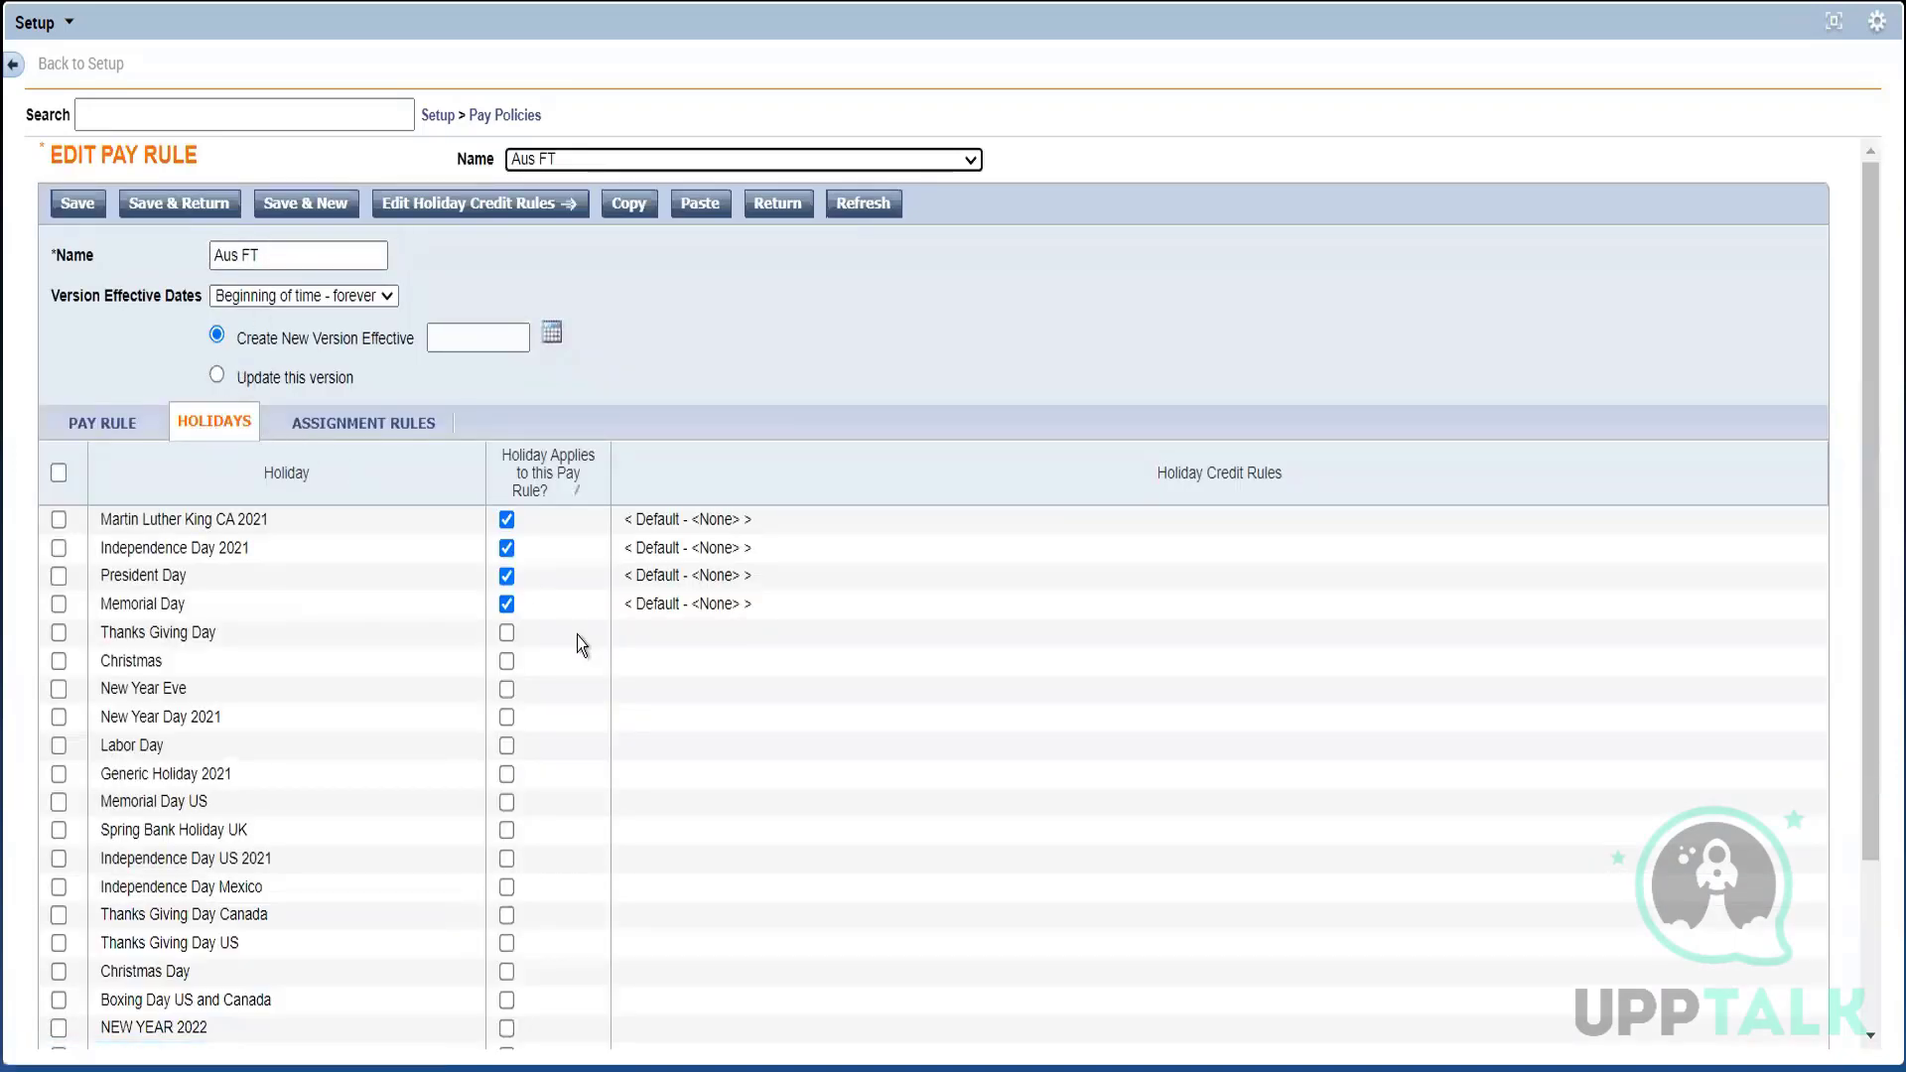
Step: Apply the Thanks Giving Day and Christmas holidays to the Aus FT pay rule, save as an update to this version, and review the main settings
click(505, 634)
click(506, 663)
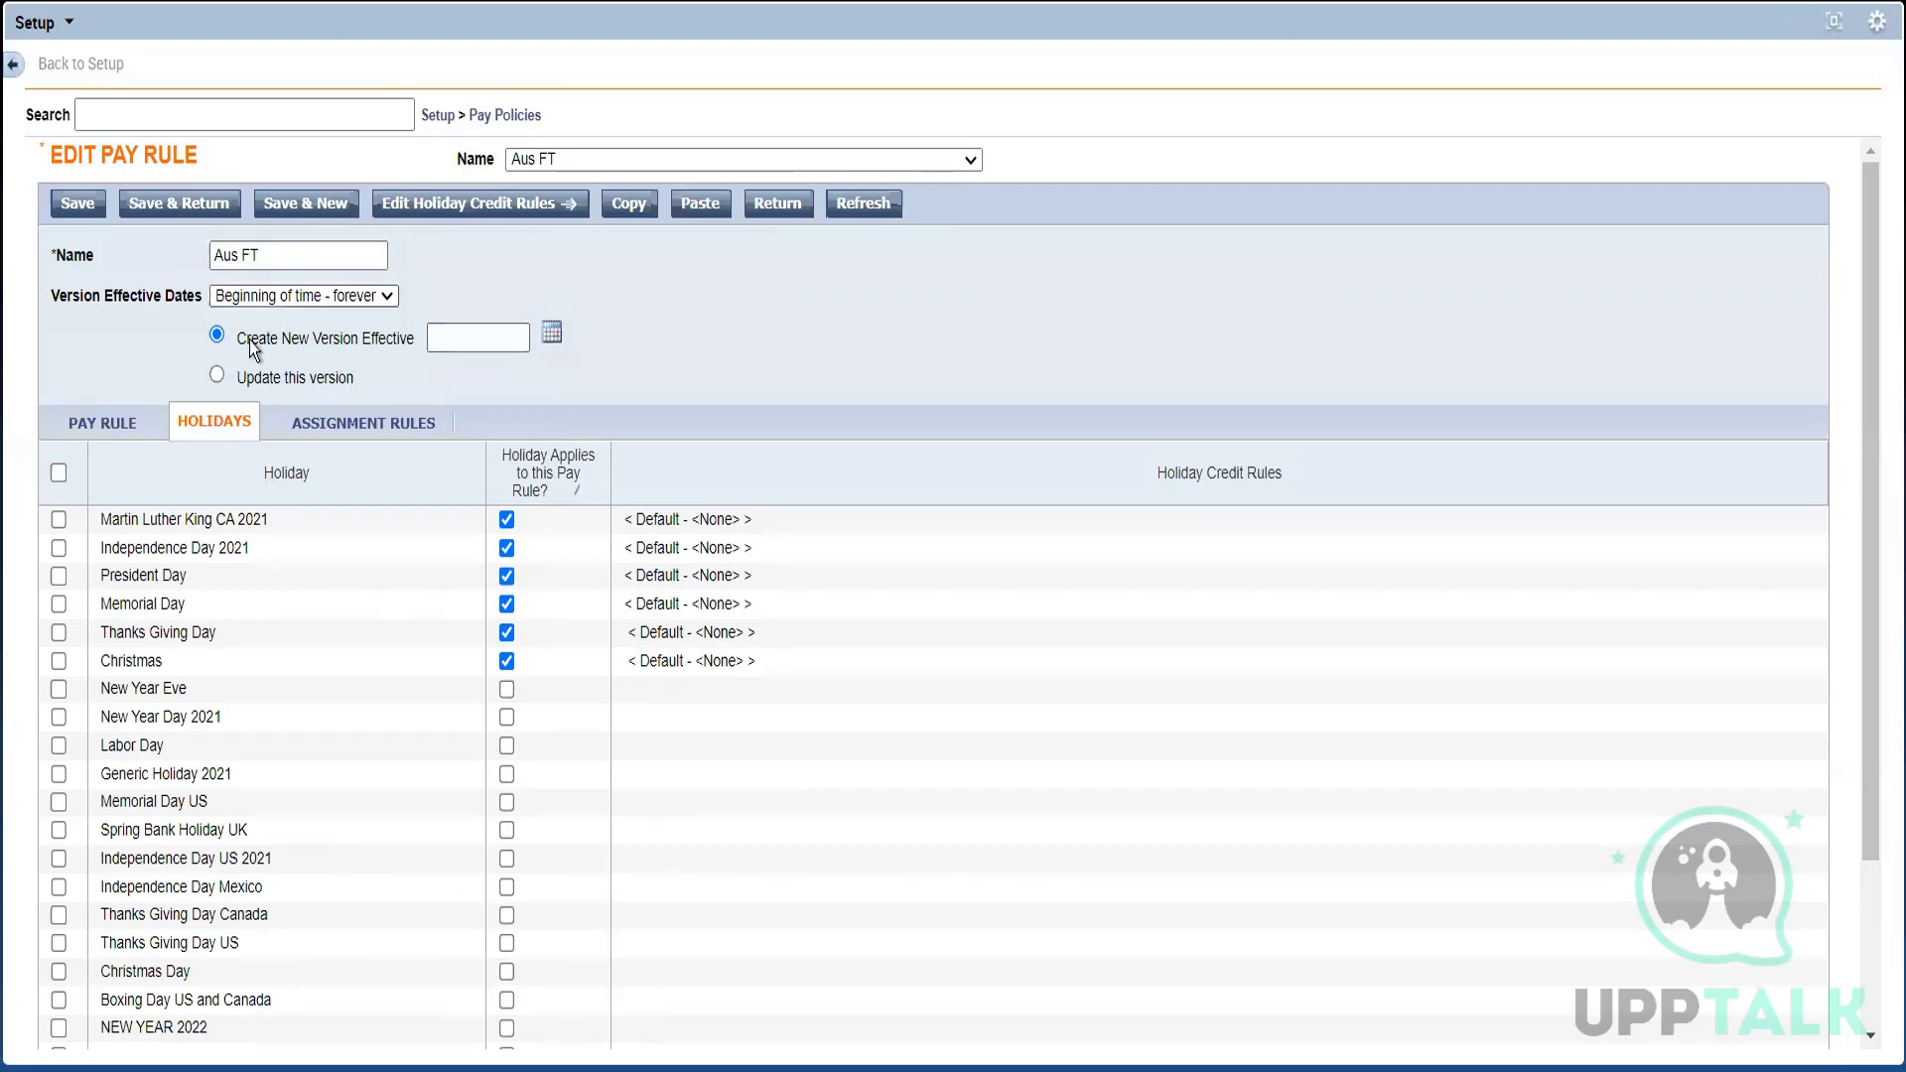
click(216, 376)
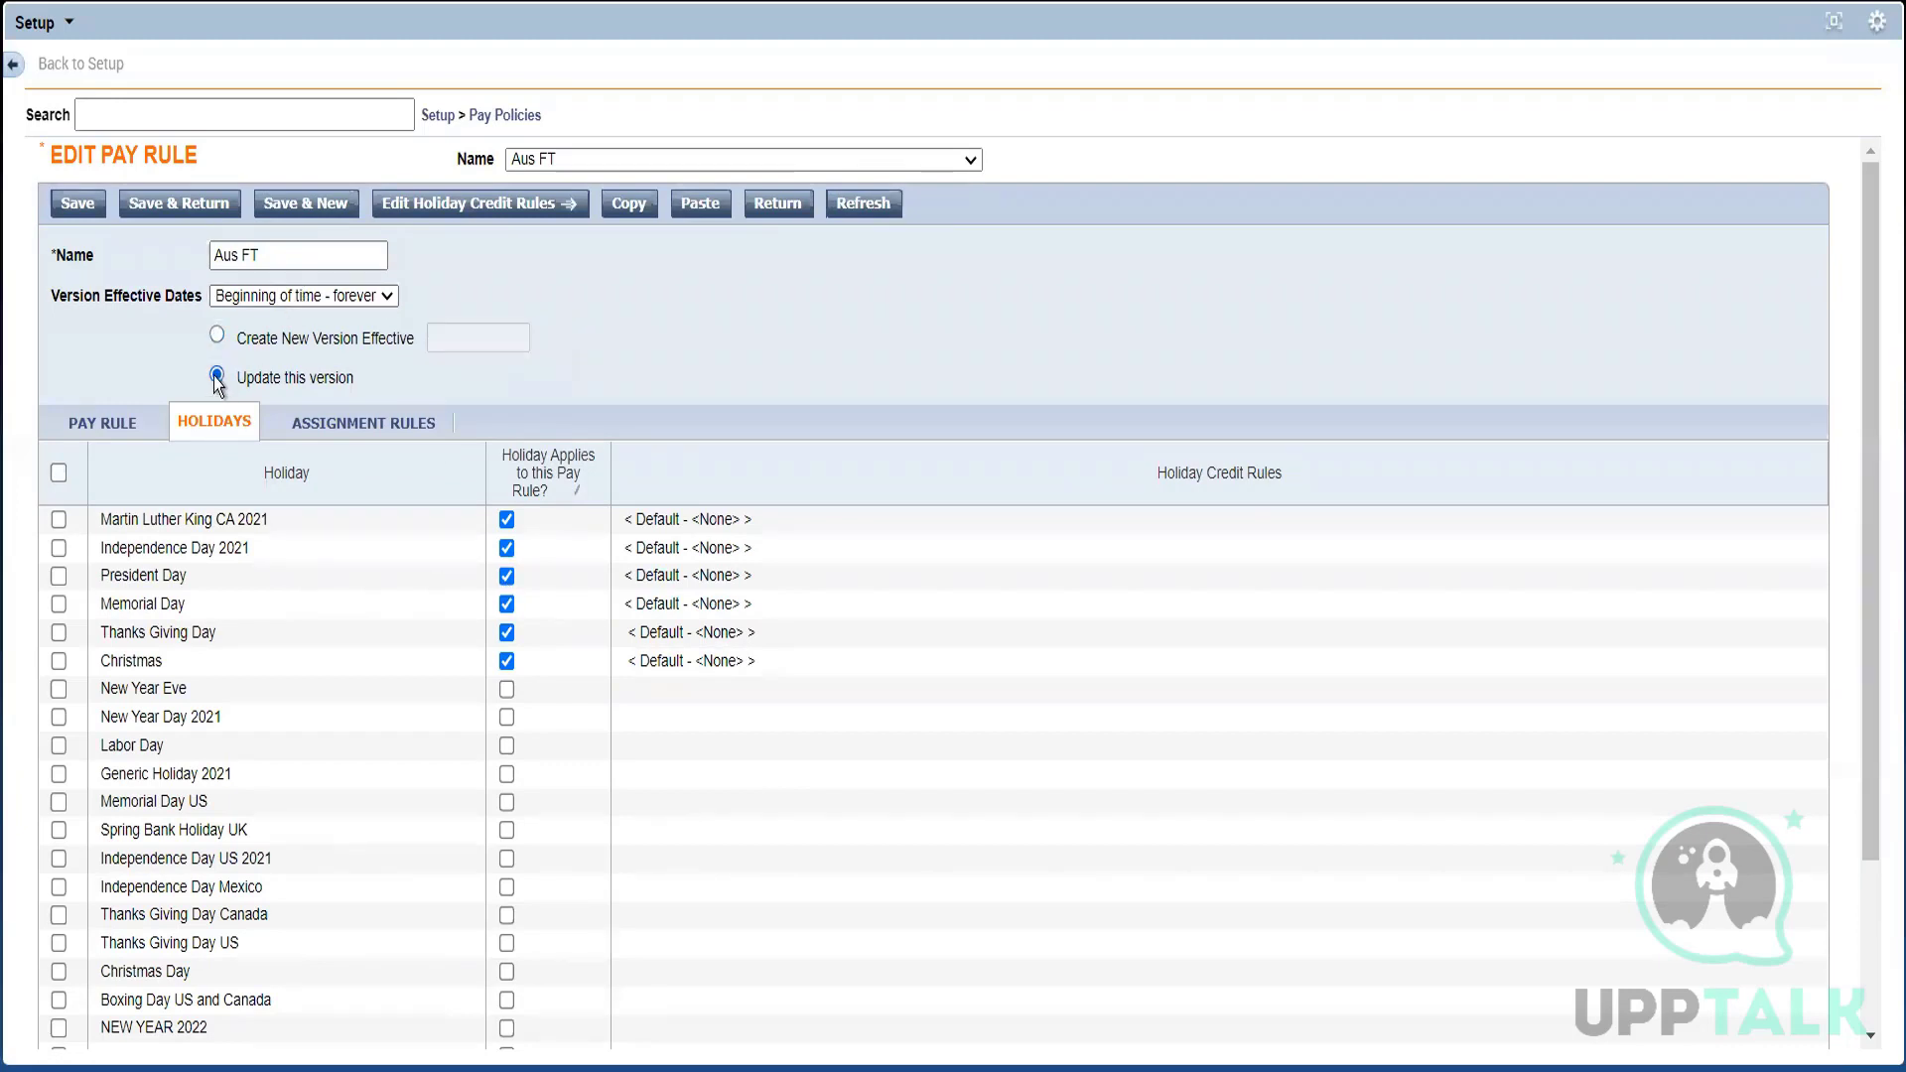
click(78, 207)
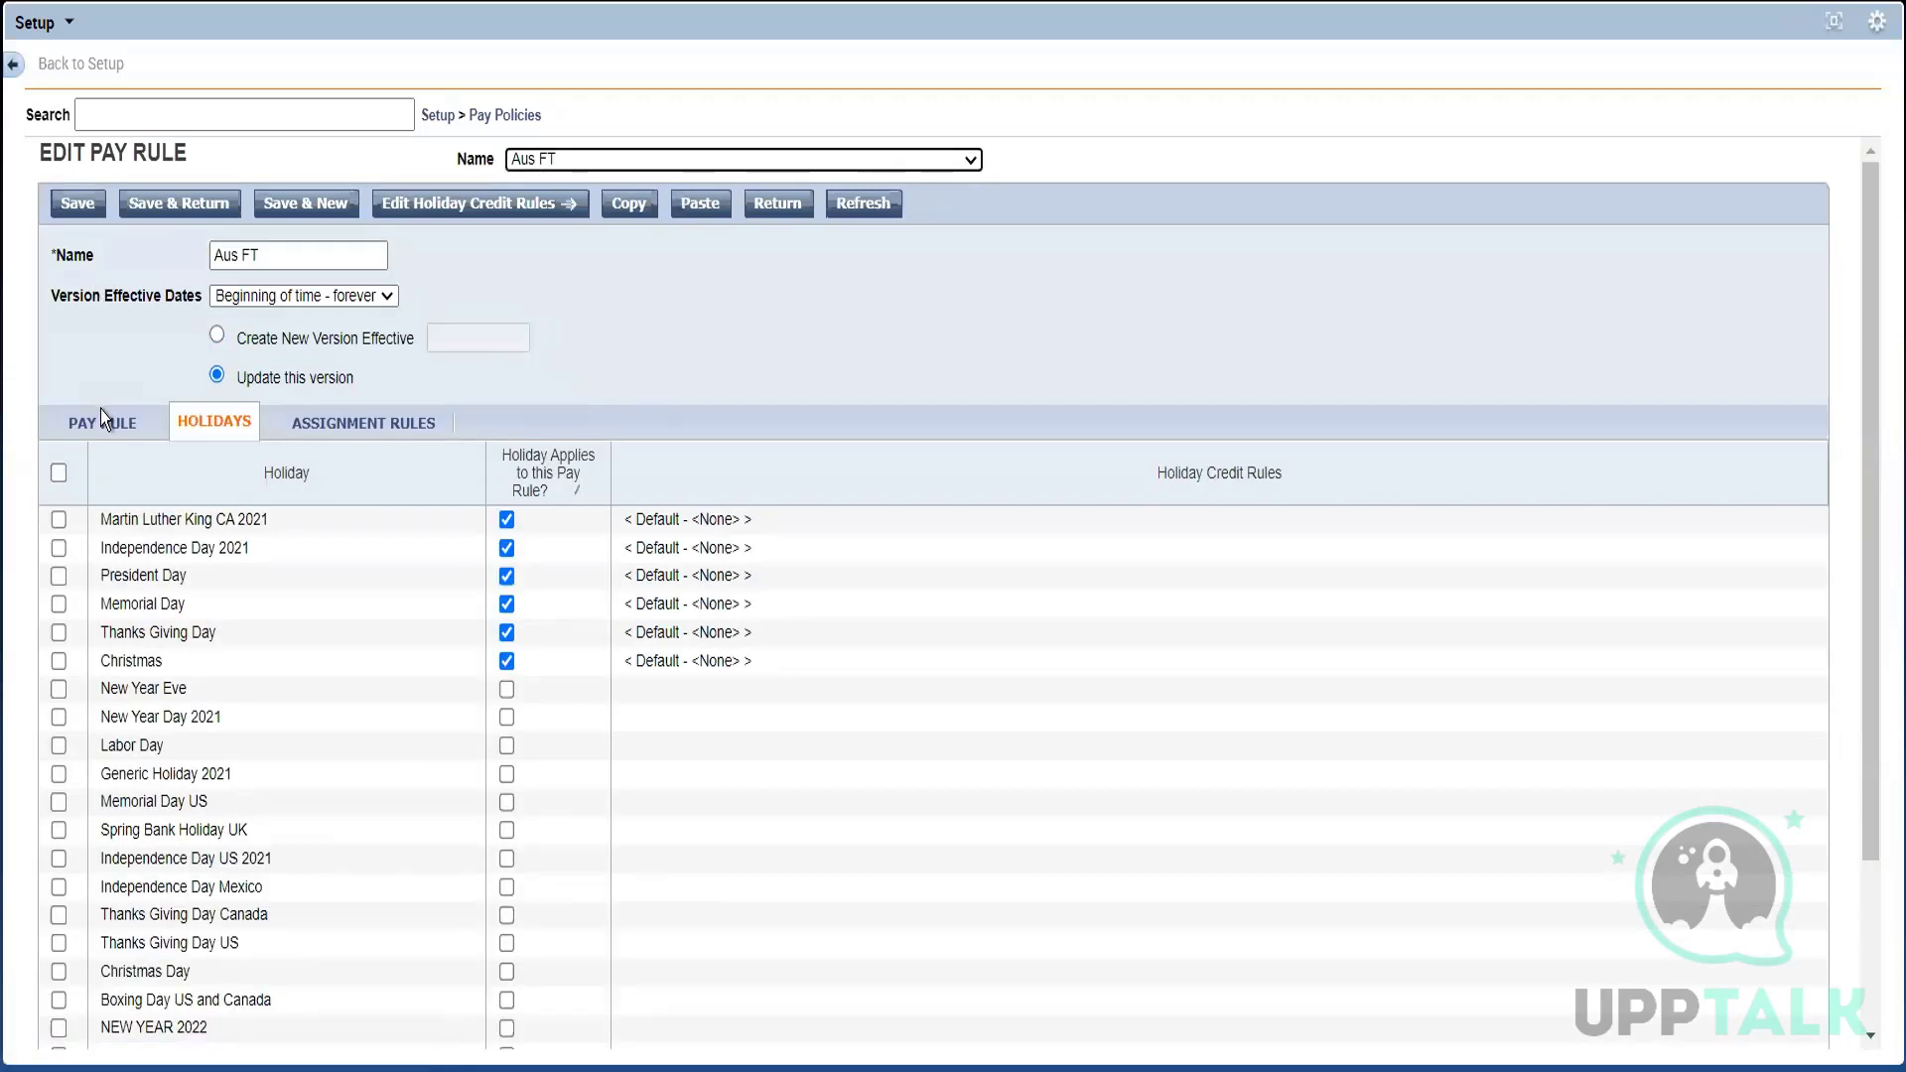
click(105, 421)
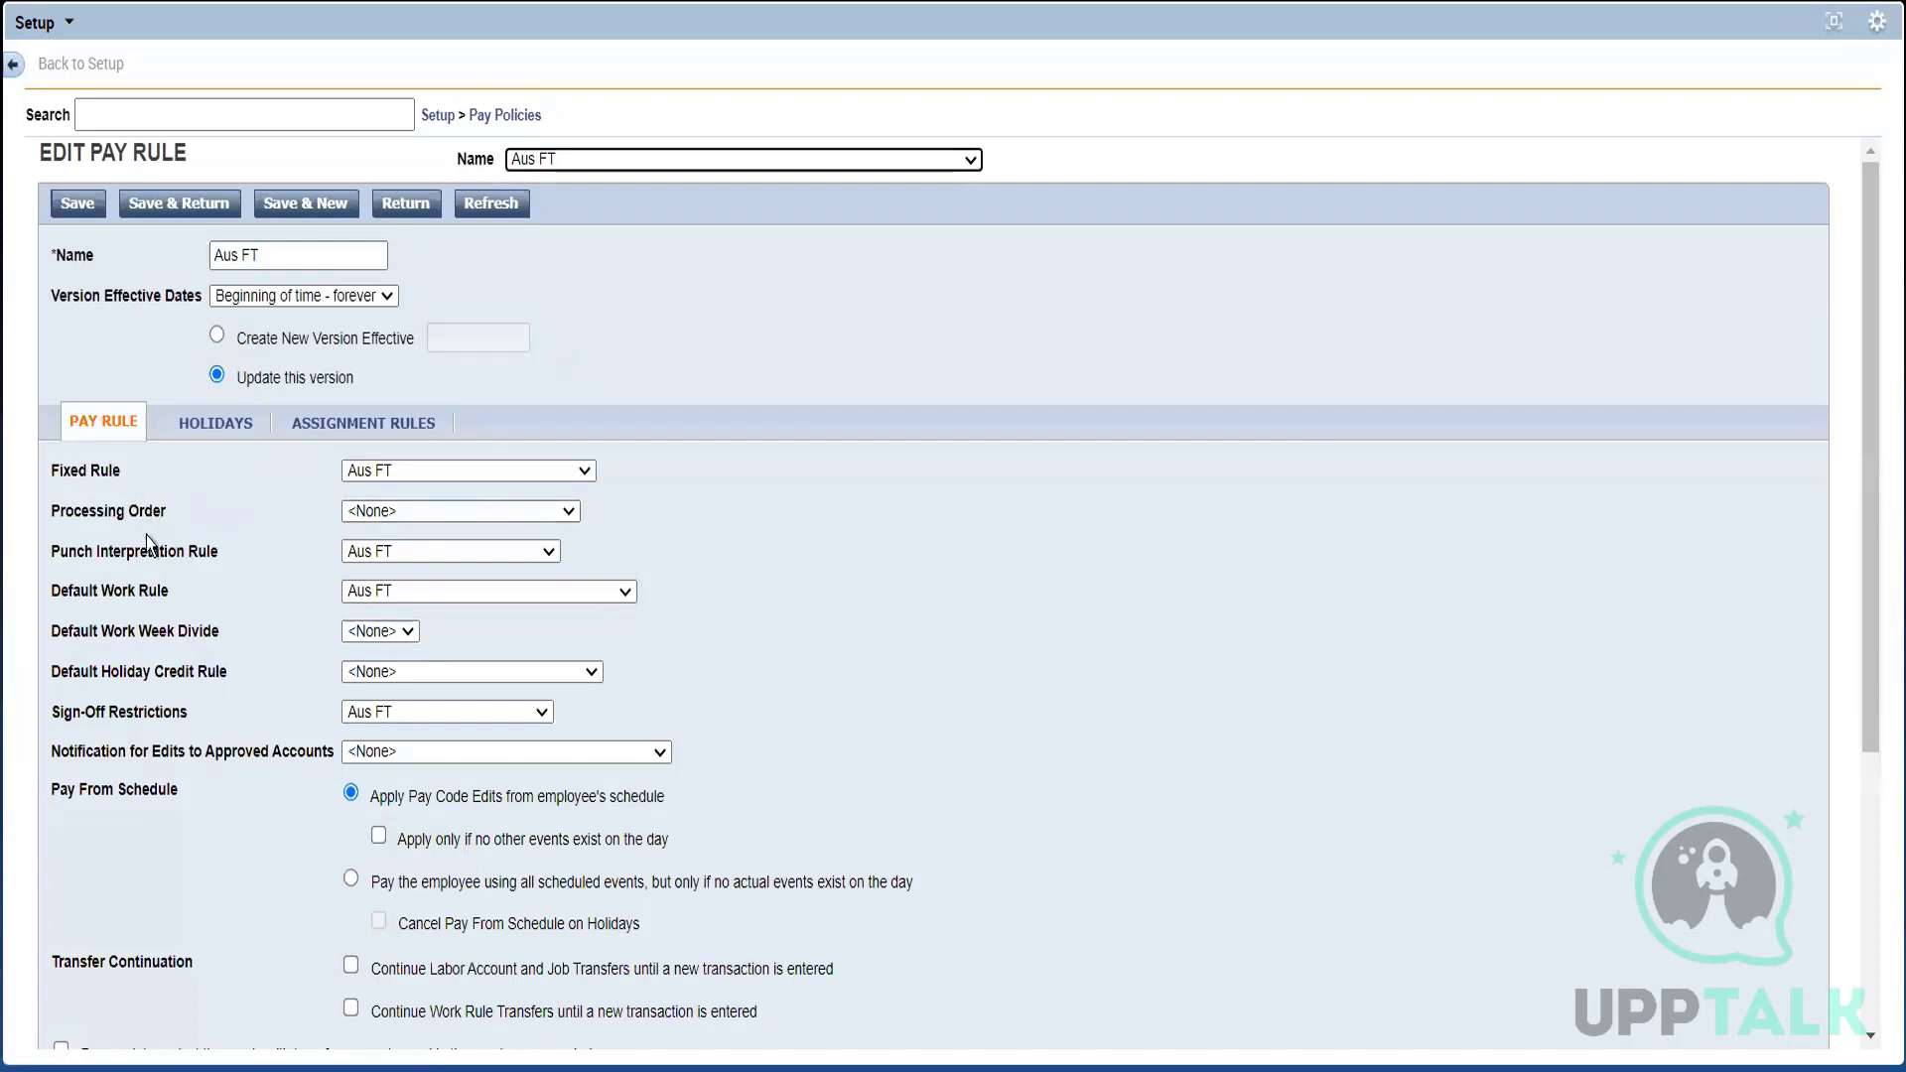
click(999, 530)
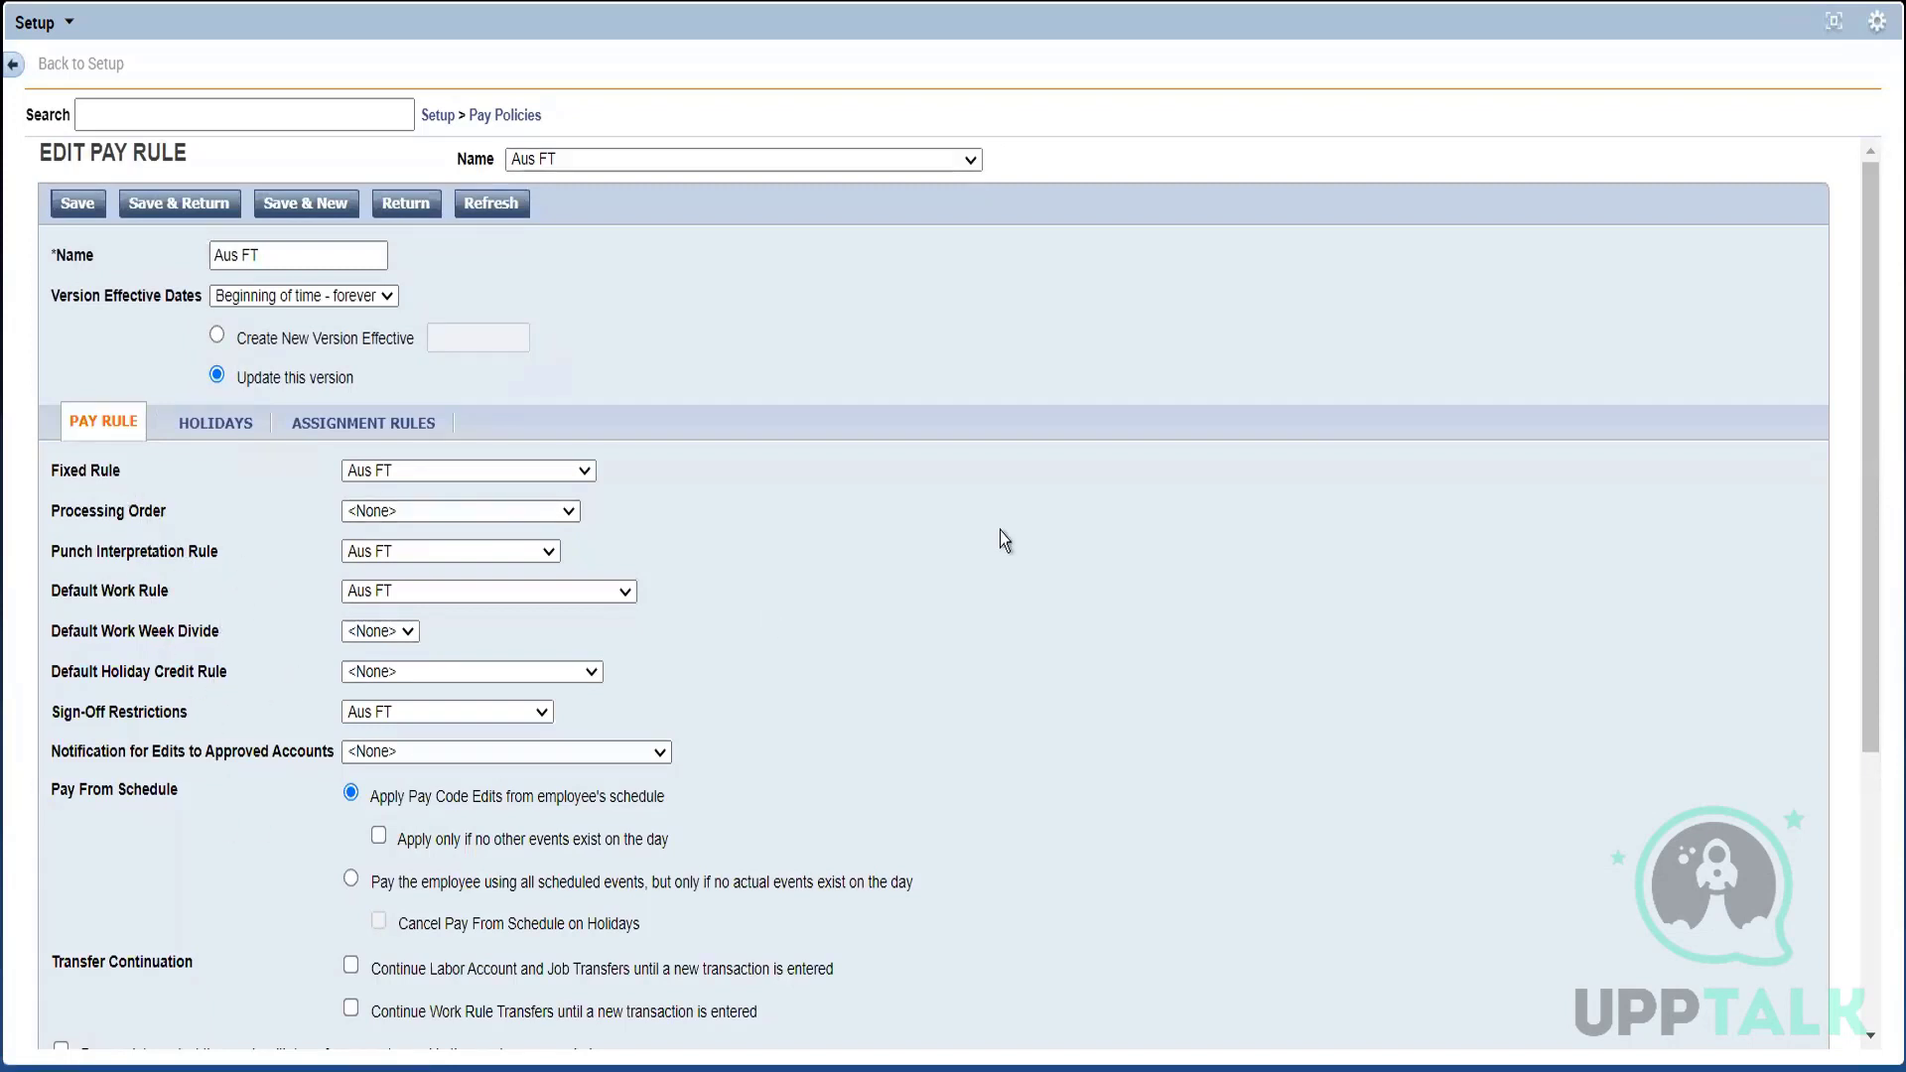
Step: Go back to the employee's timecard and load the Next Pay Period, looking through its scheduled shifts
click(1834, 21)
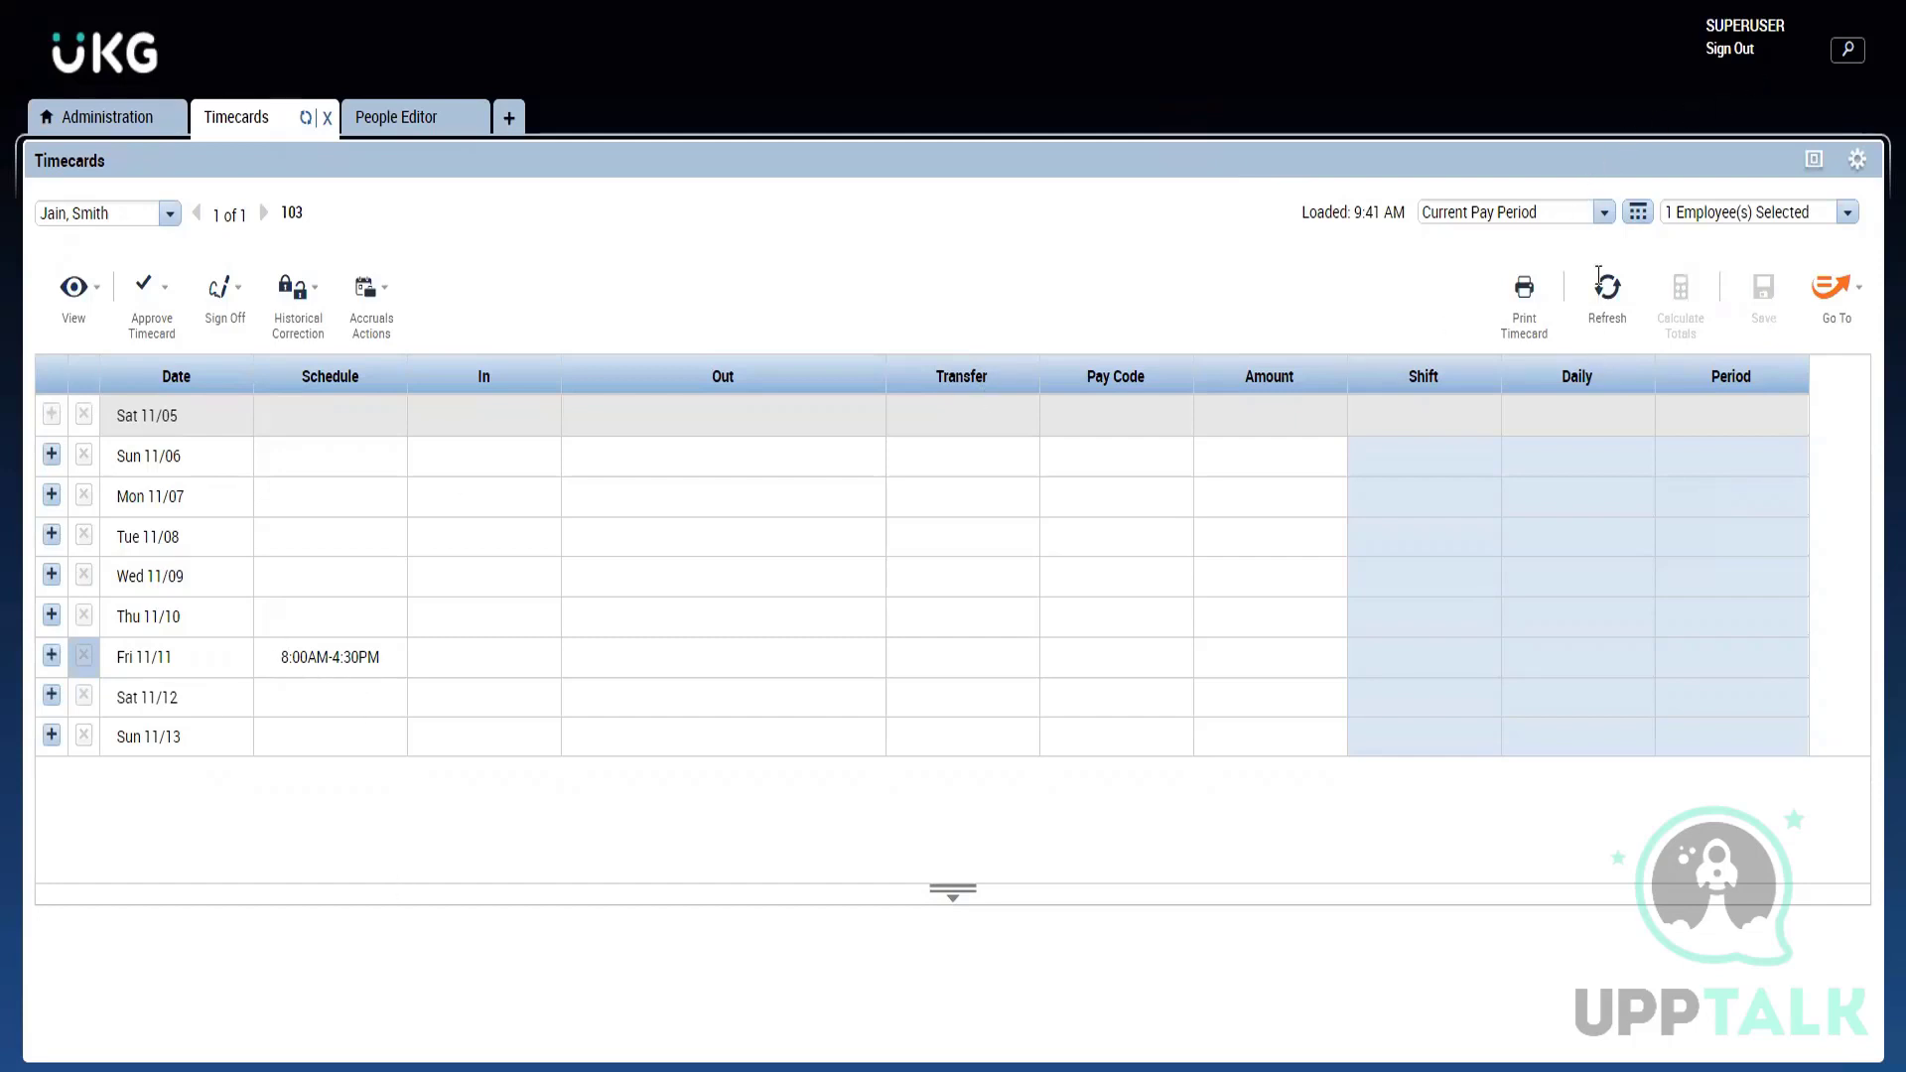
click(1597, 213)
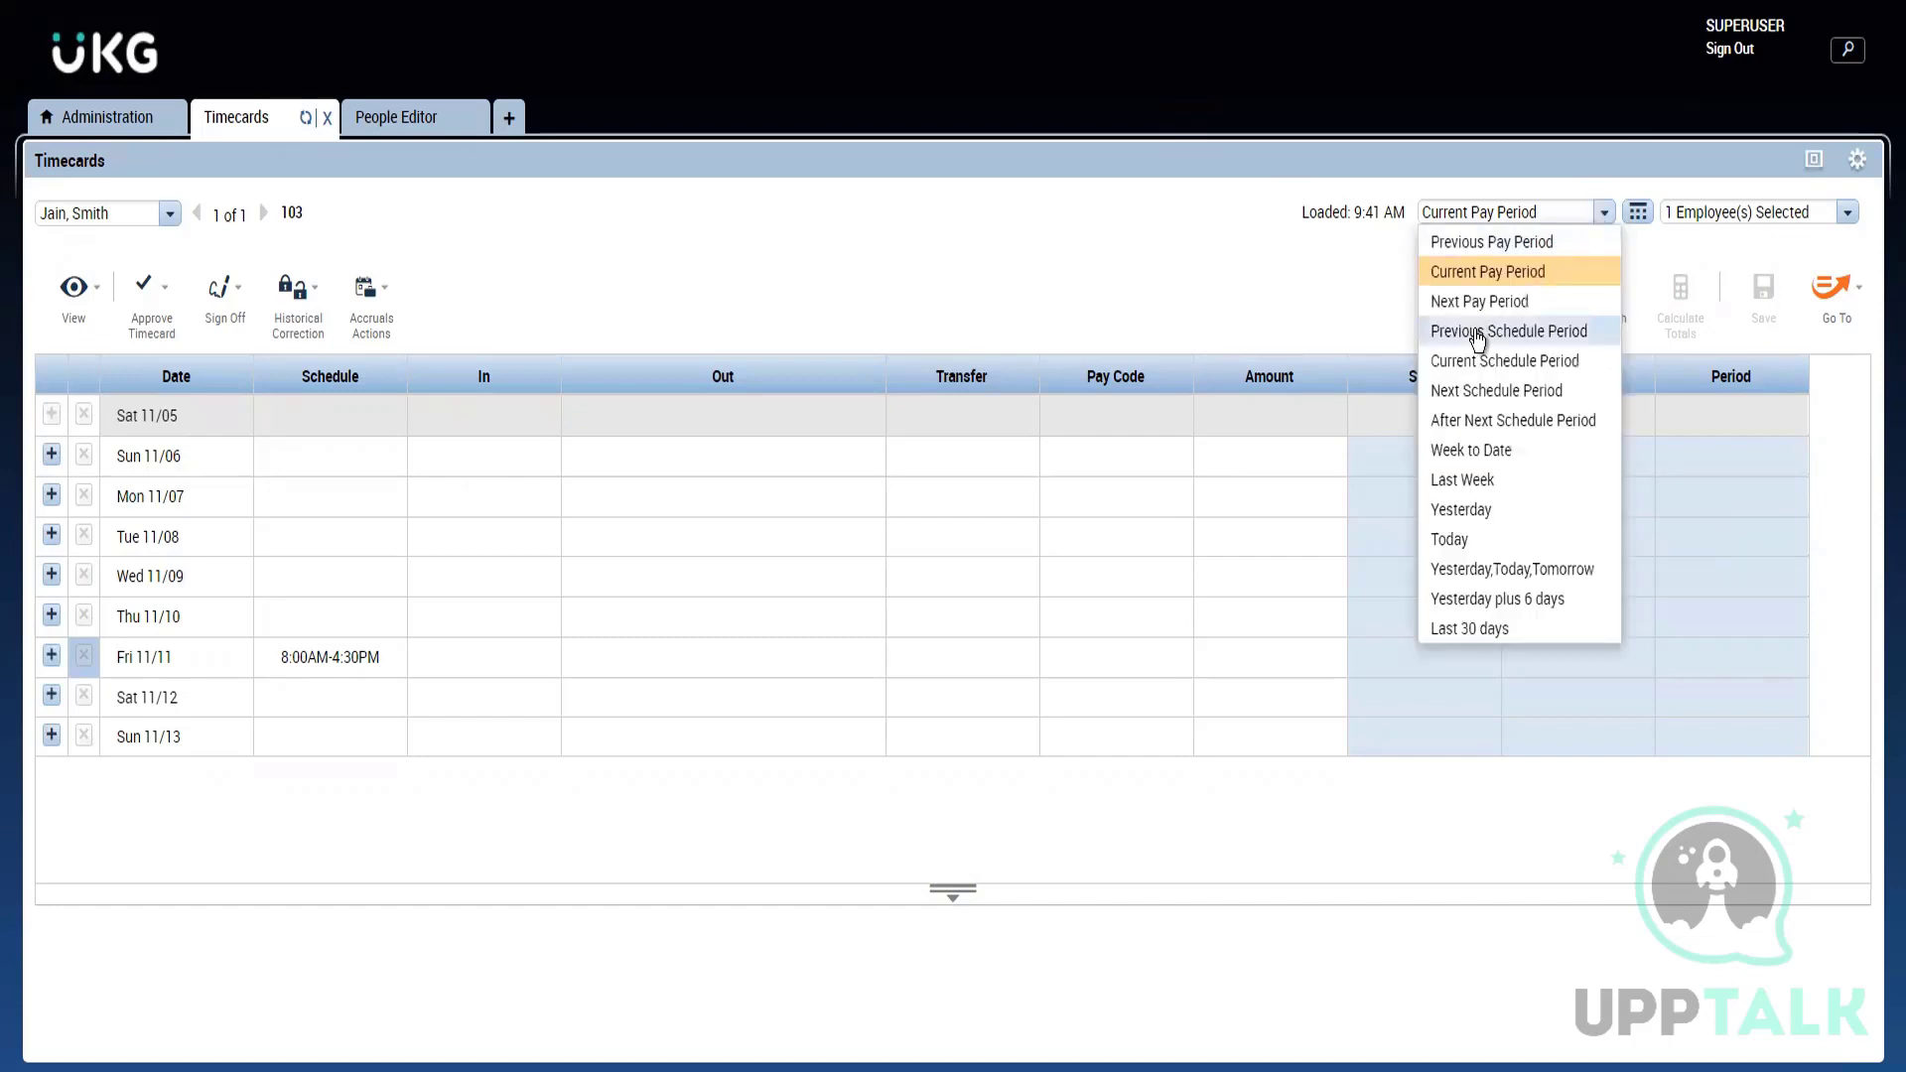
click(1450, 298)
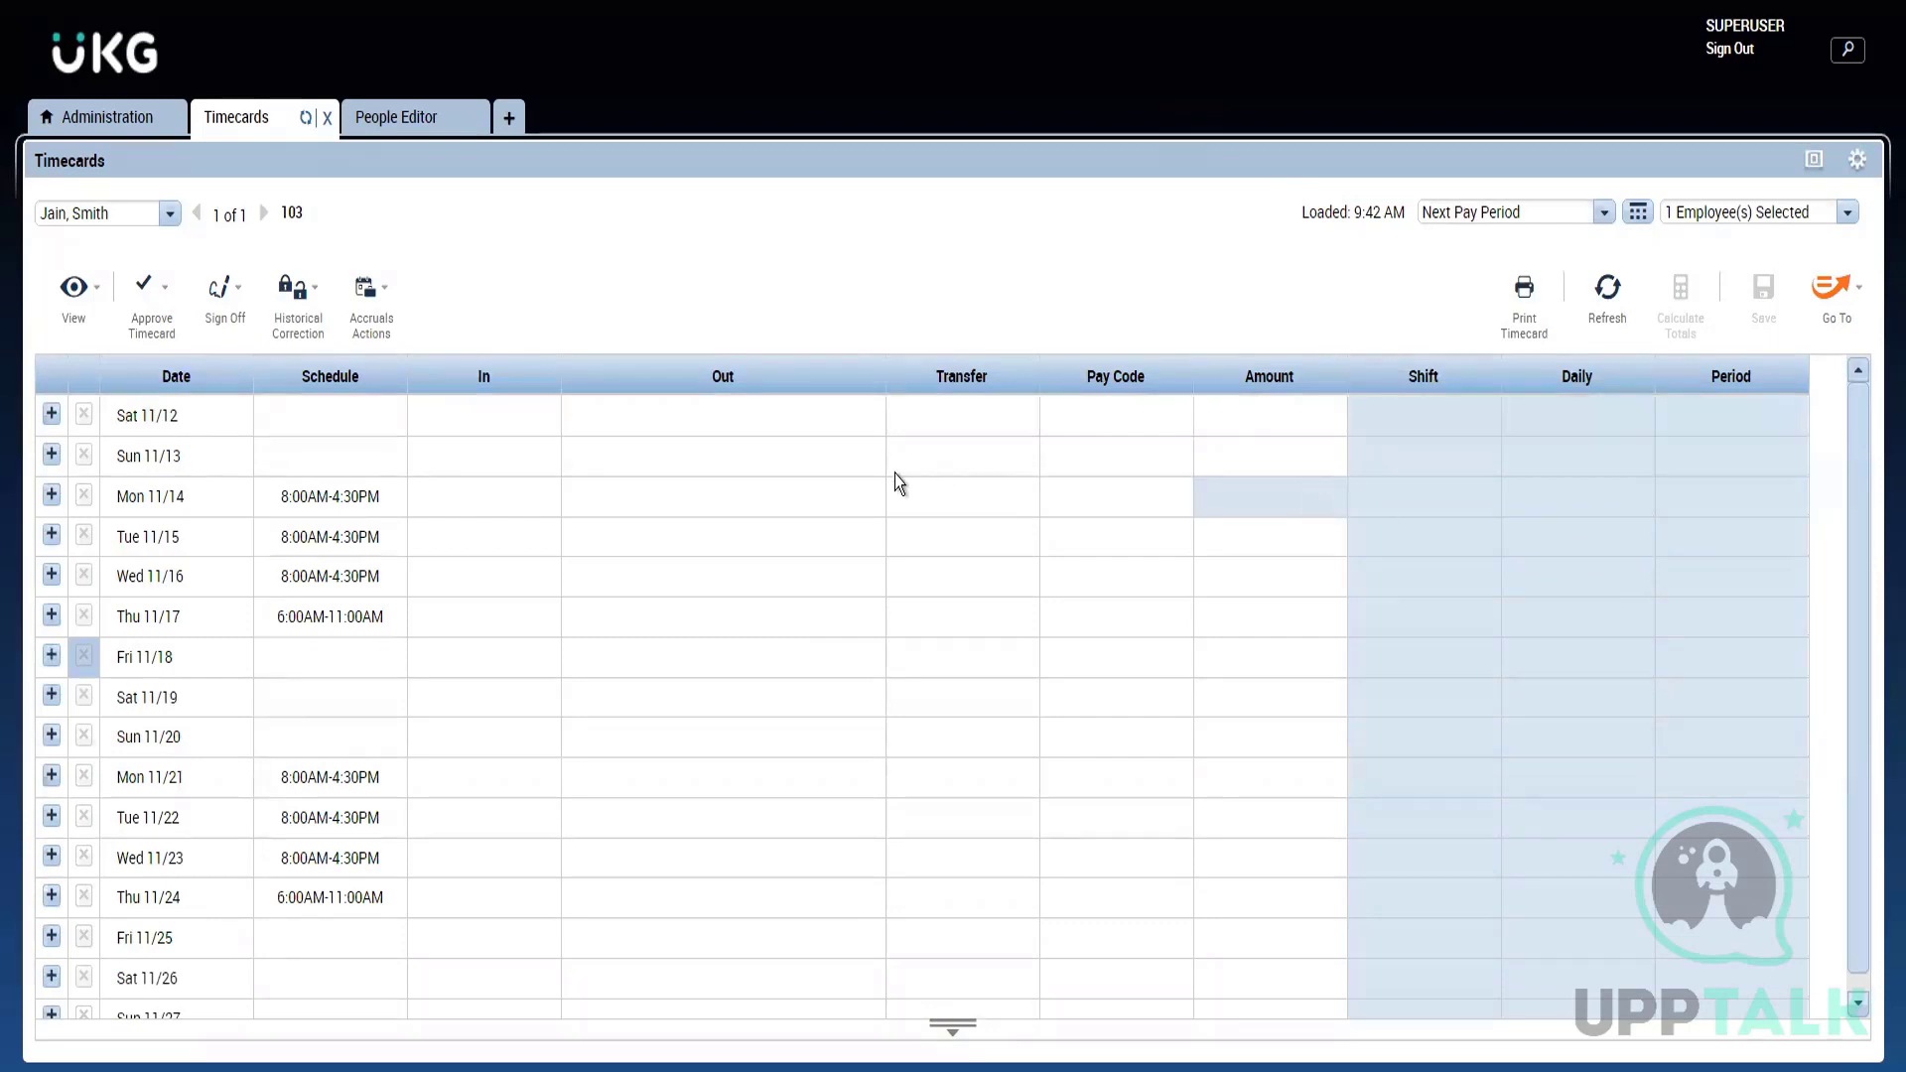
click(341, 453)
click(389, 658)
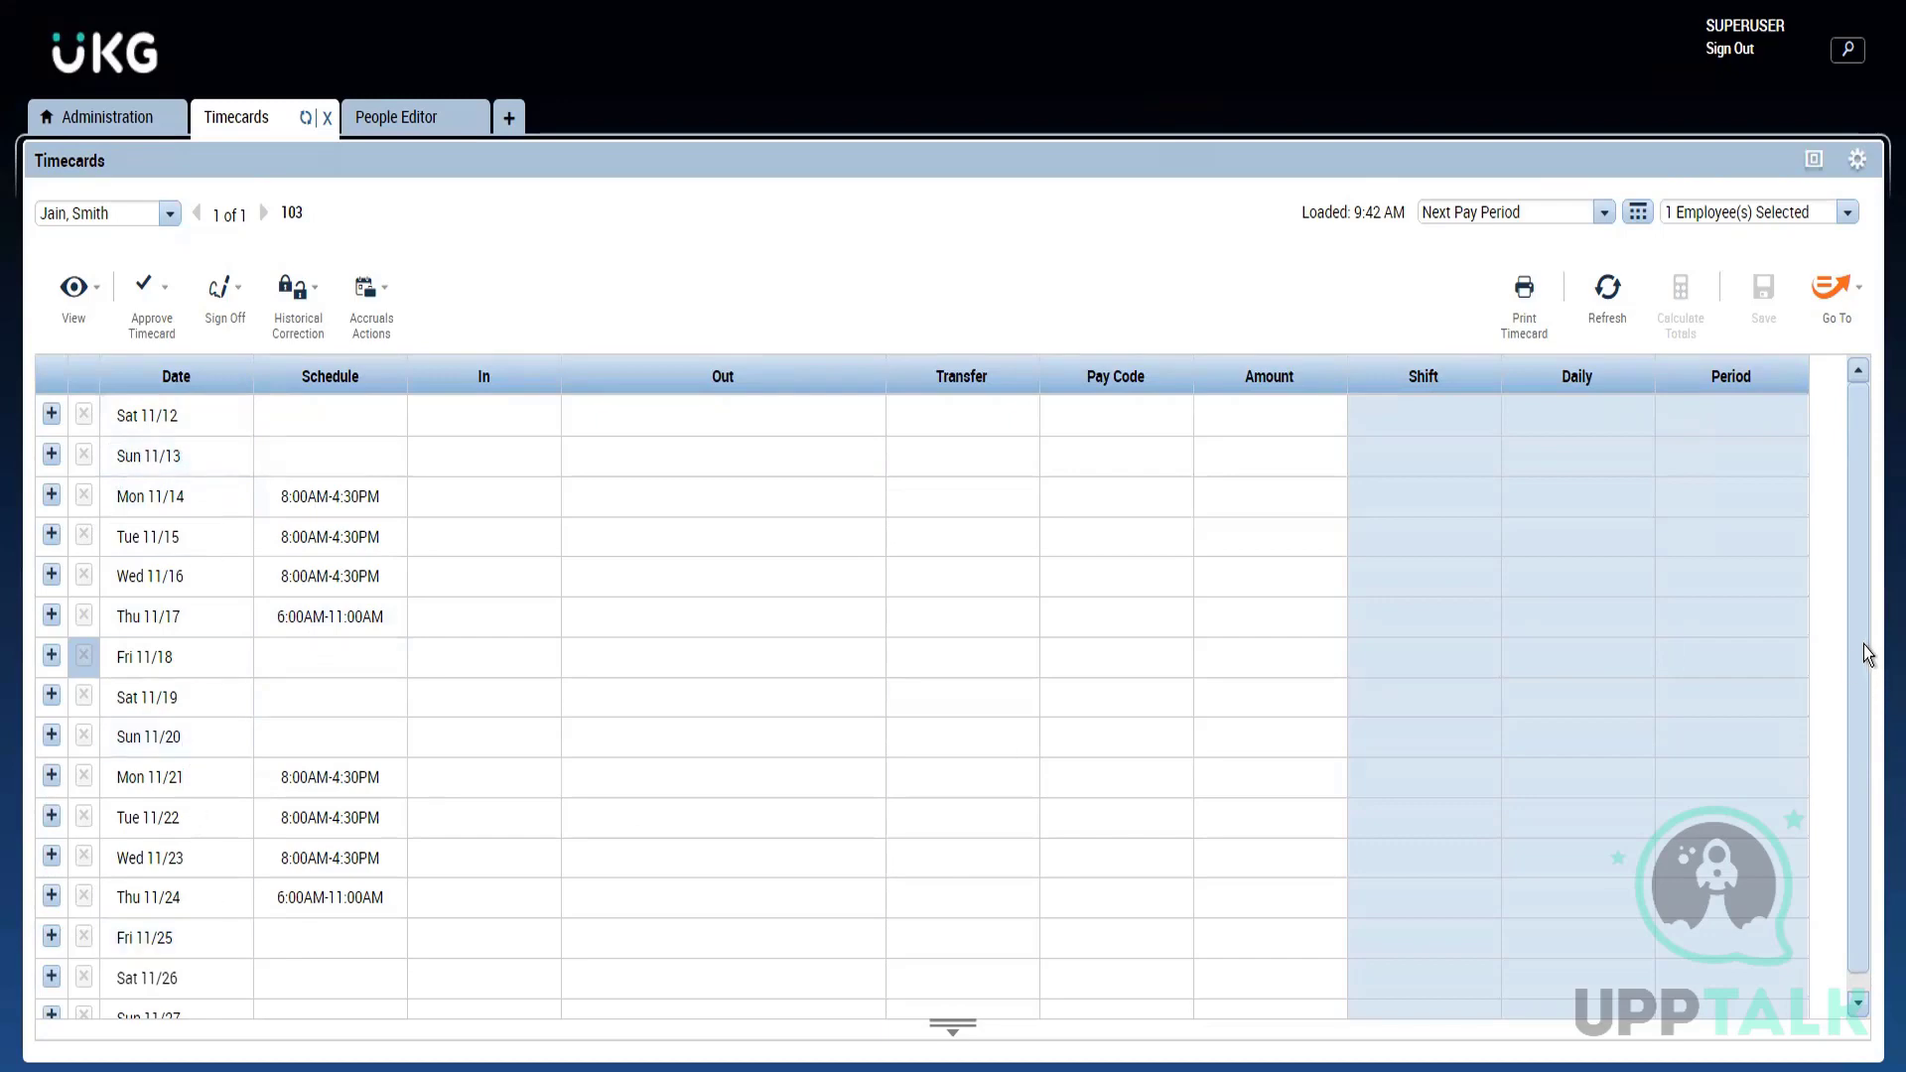
drag(1863, 656, 1857, 774)
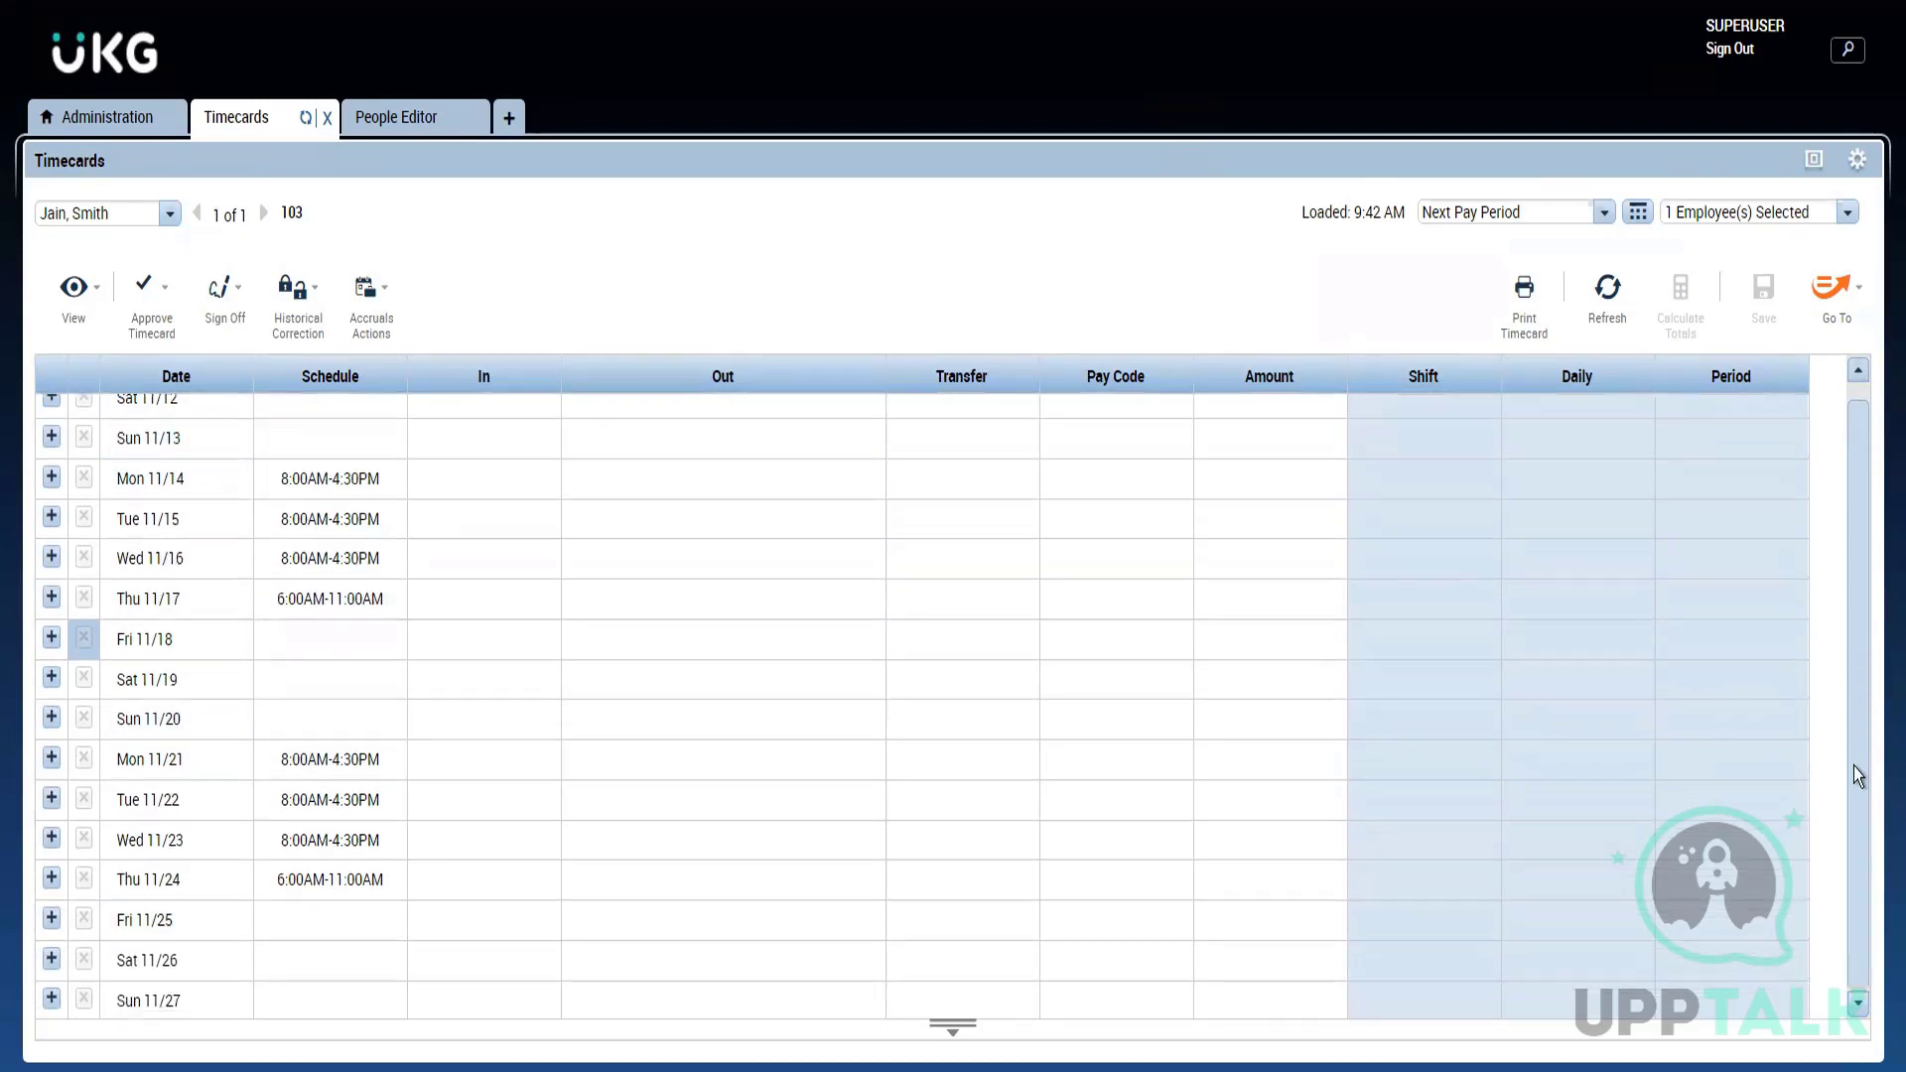
click(1859, 375)
click(1858, 377)
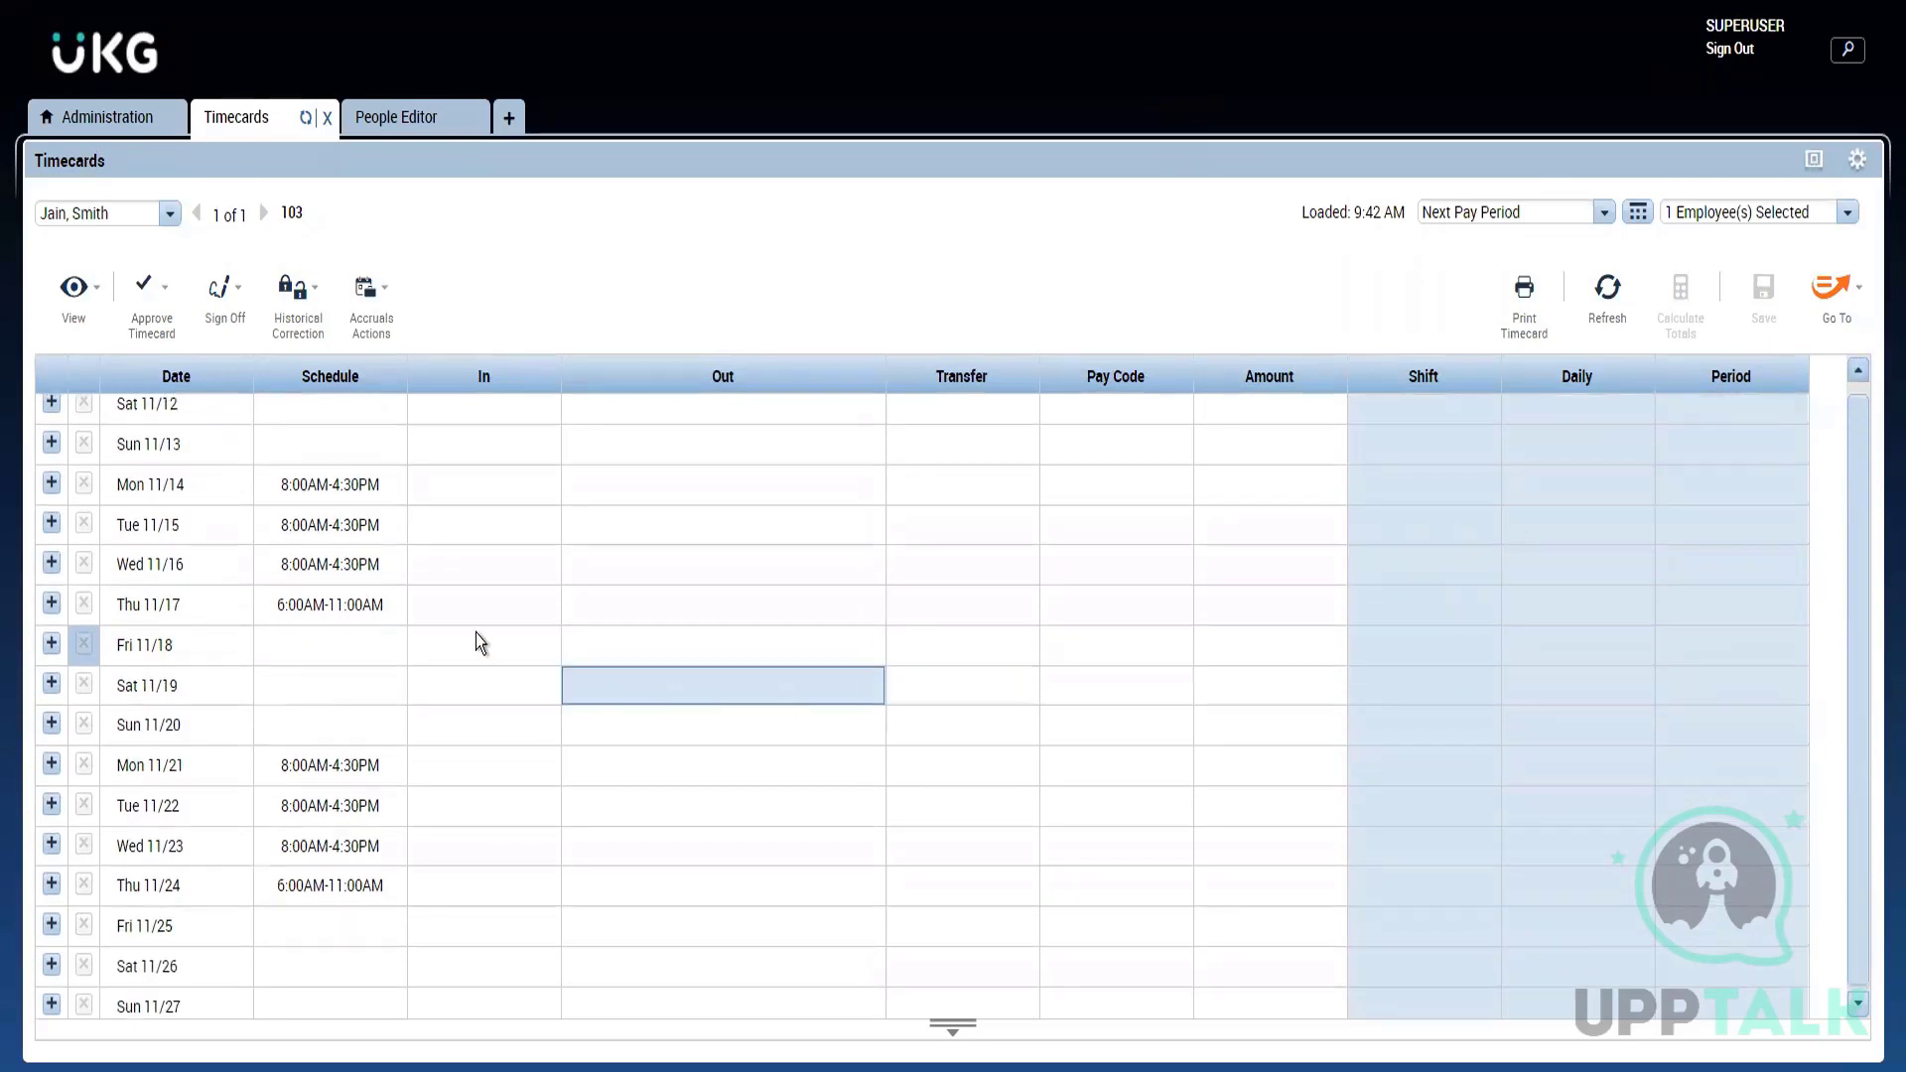
Step: Save an 8:00AM in punch and a 2:00AM out punch for Mon 11/14, and delete those punches again
click(517, 489)
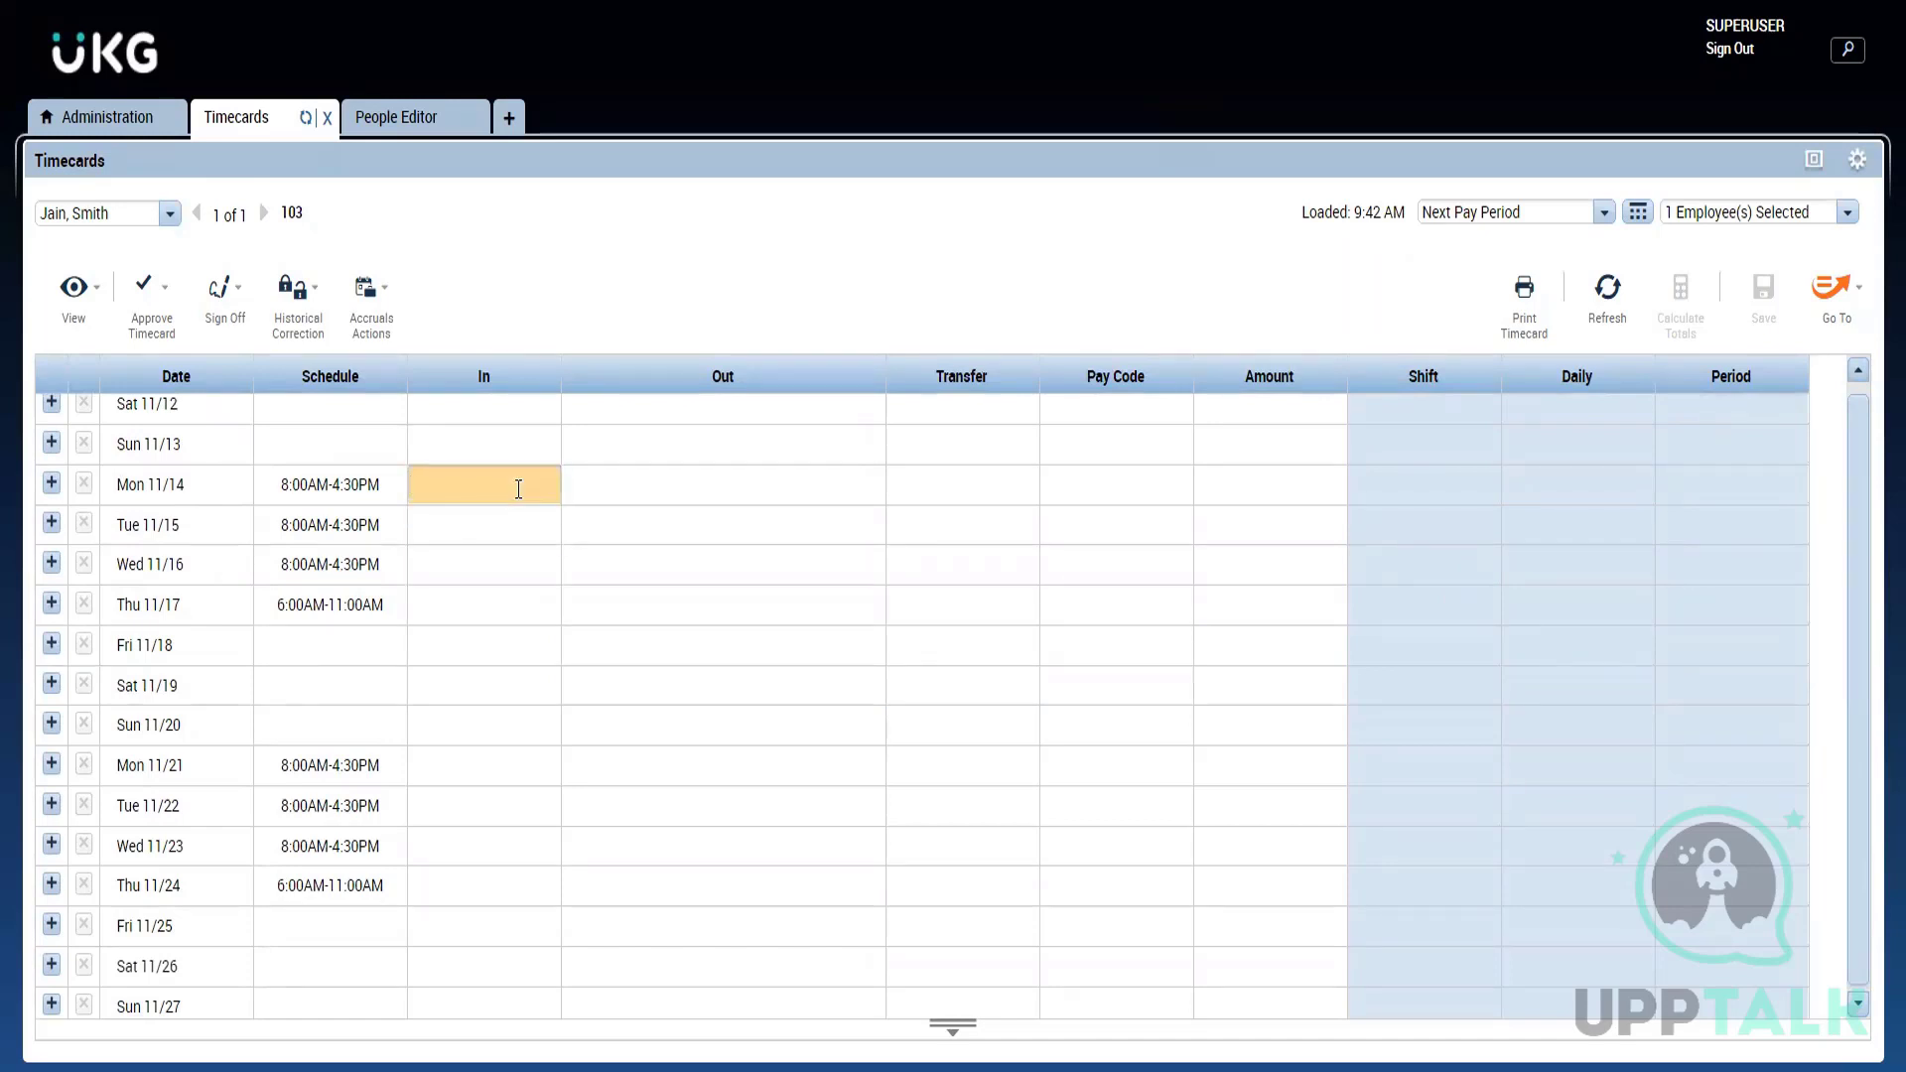
text(8a)
click(594, 498)
text(2a)
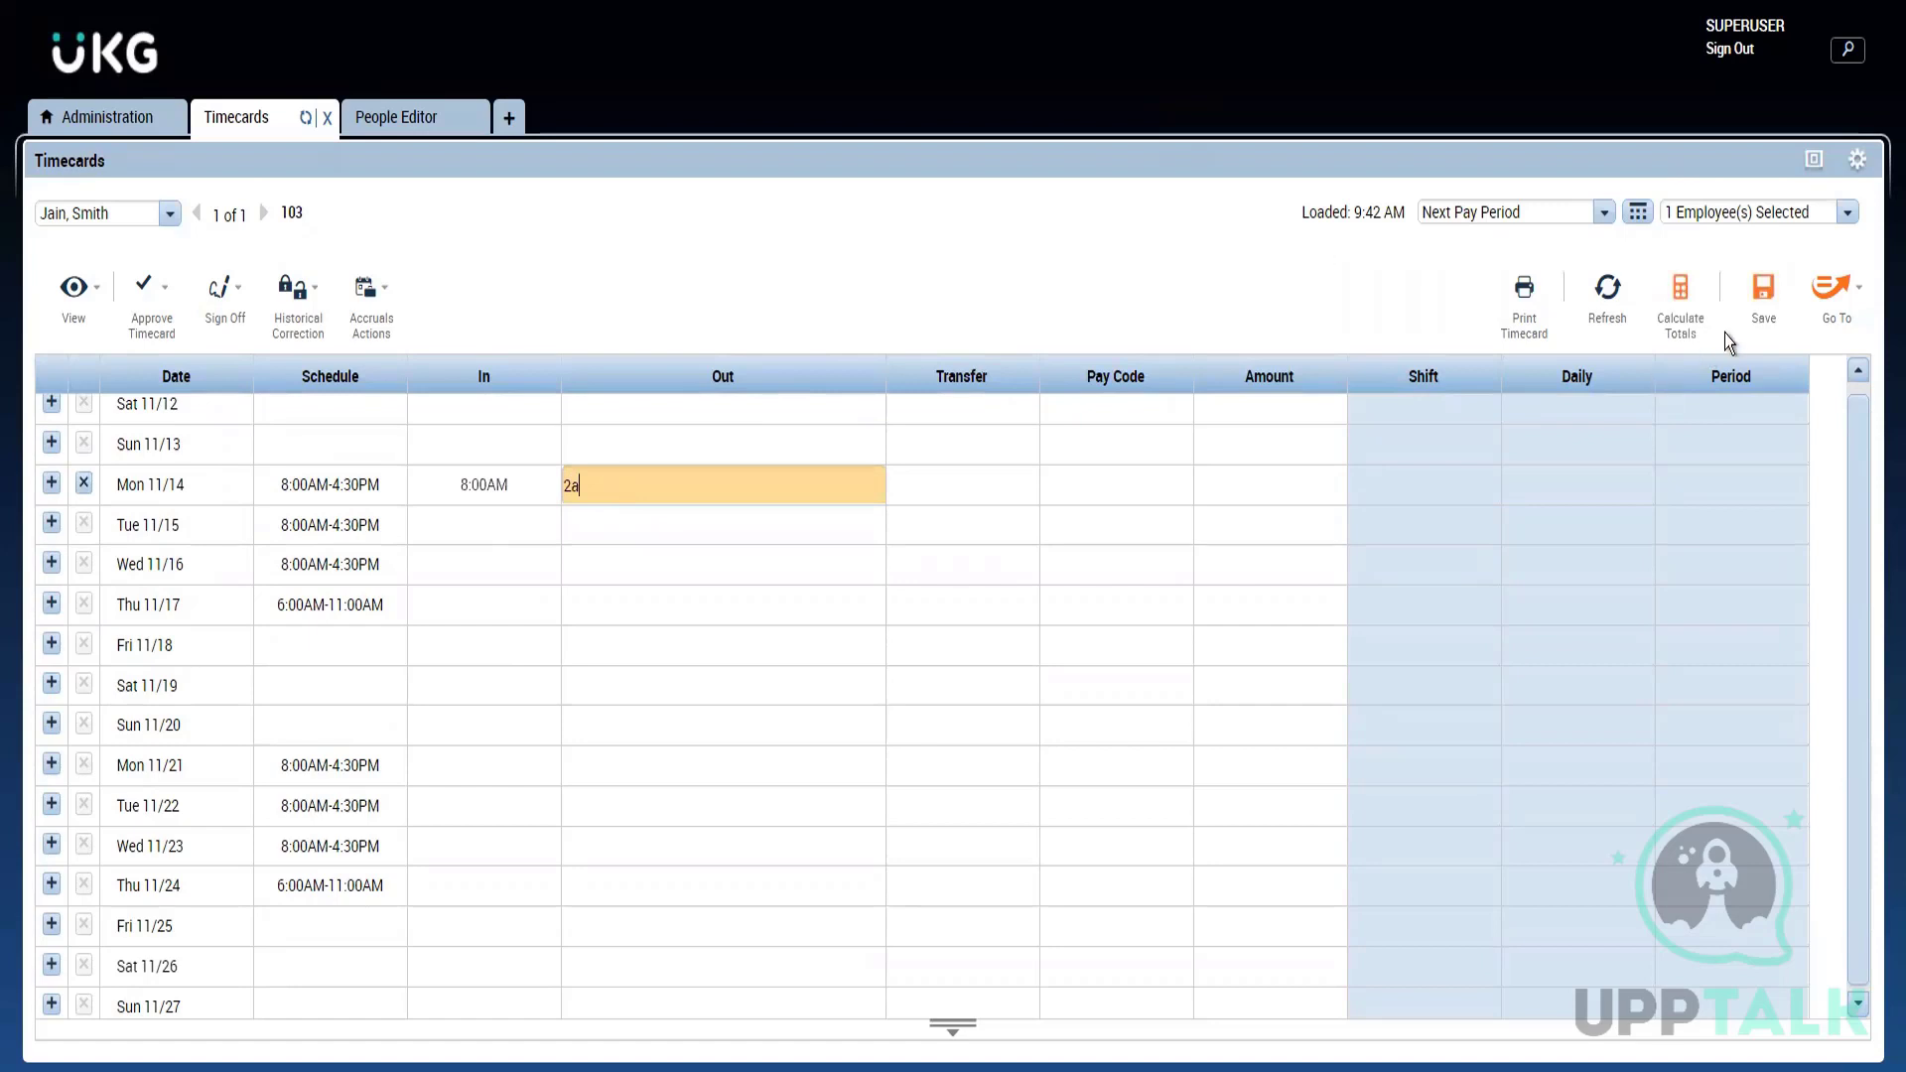
click(1764, 289)
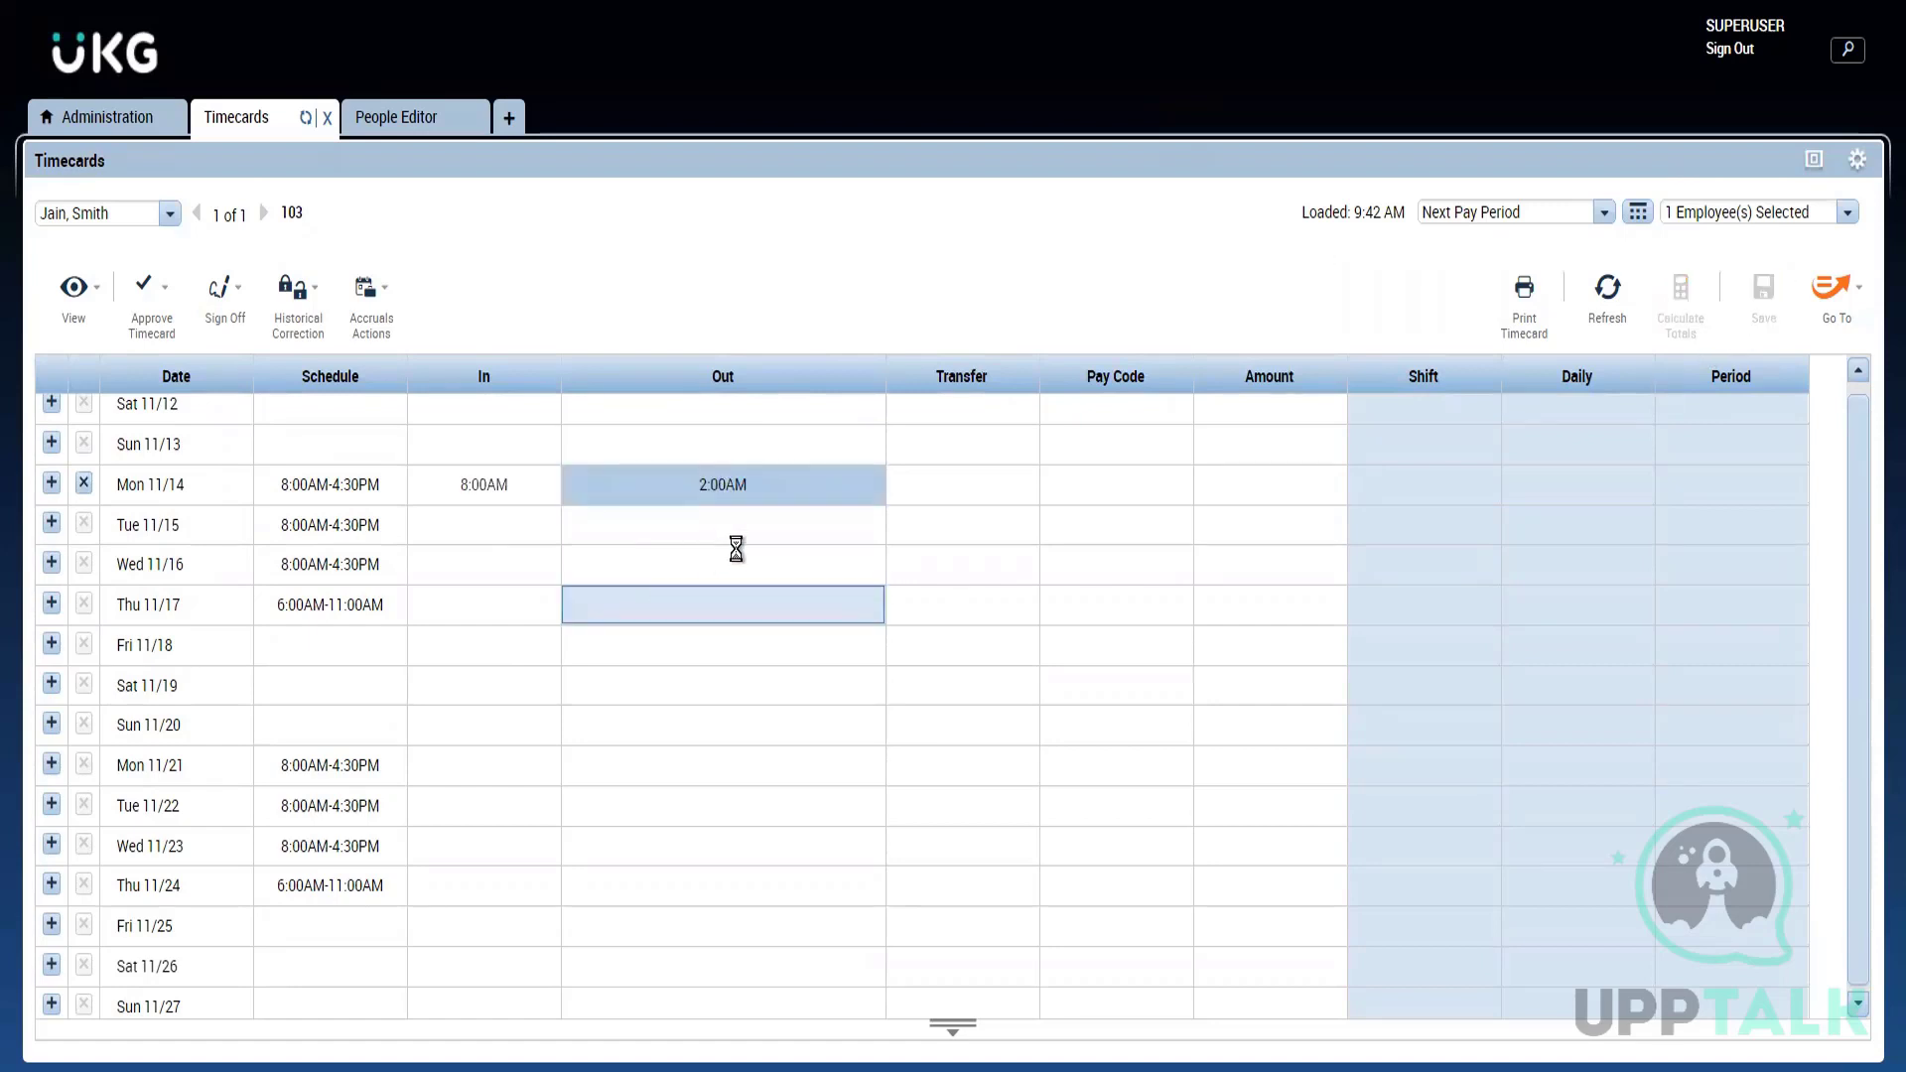
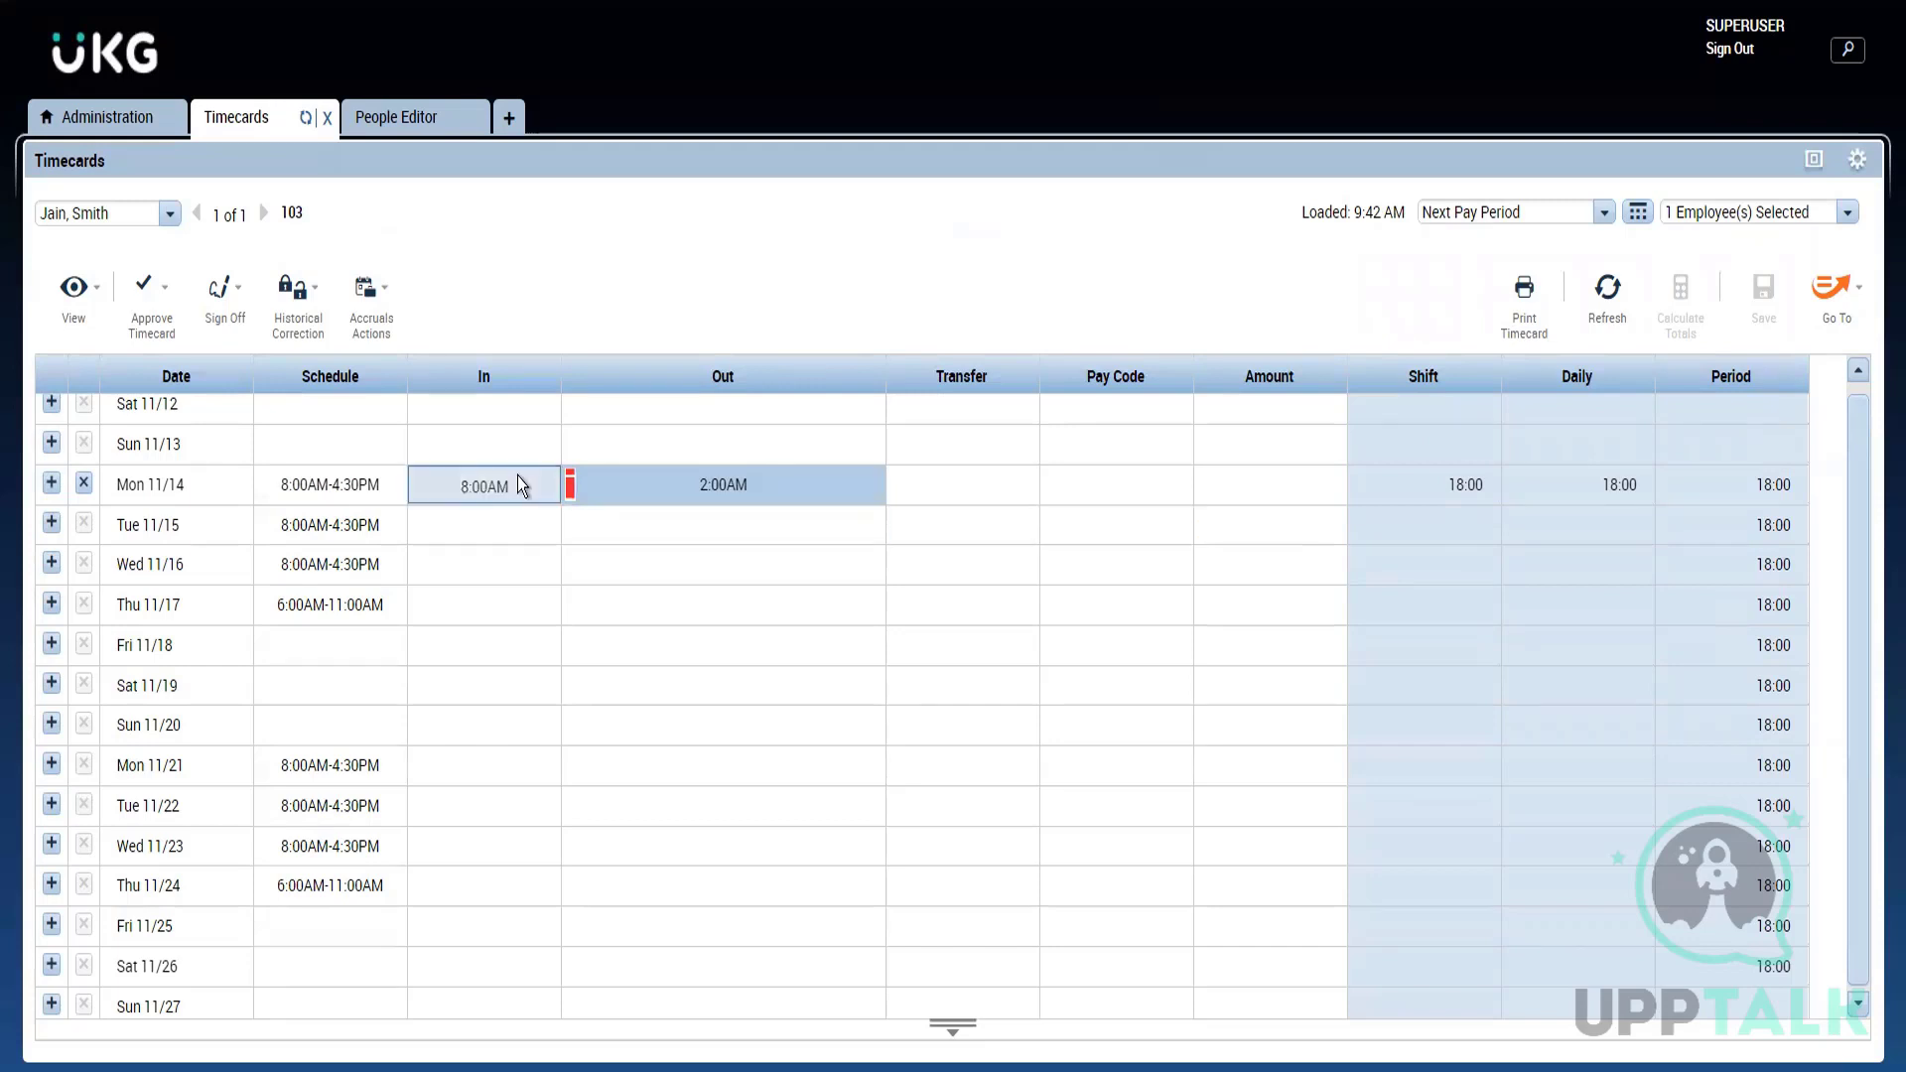
click(83, 483)
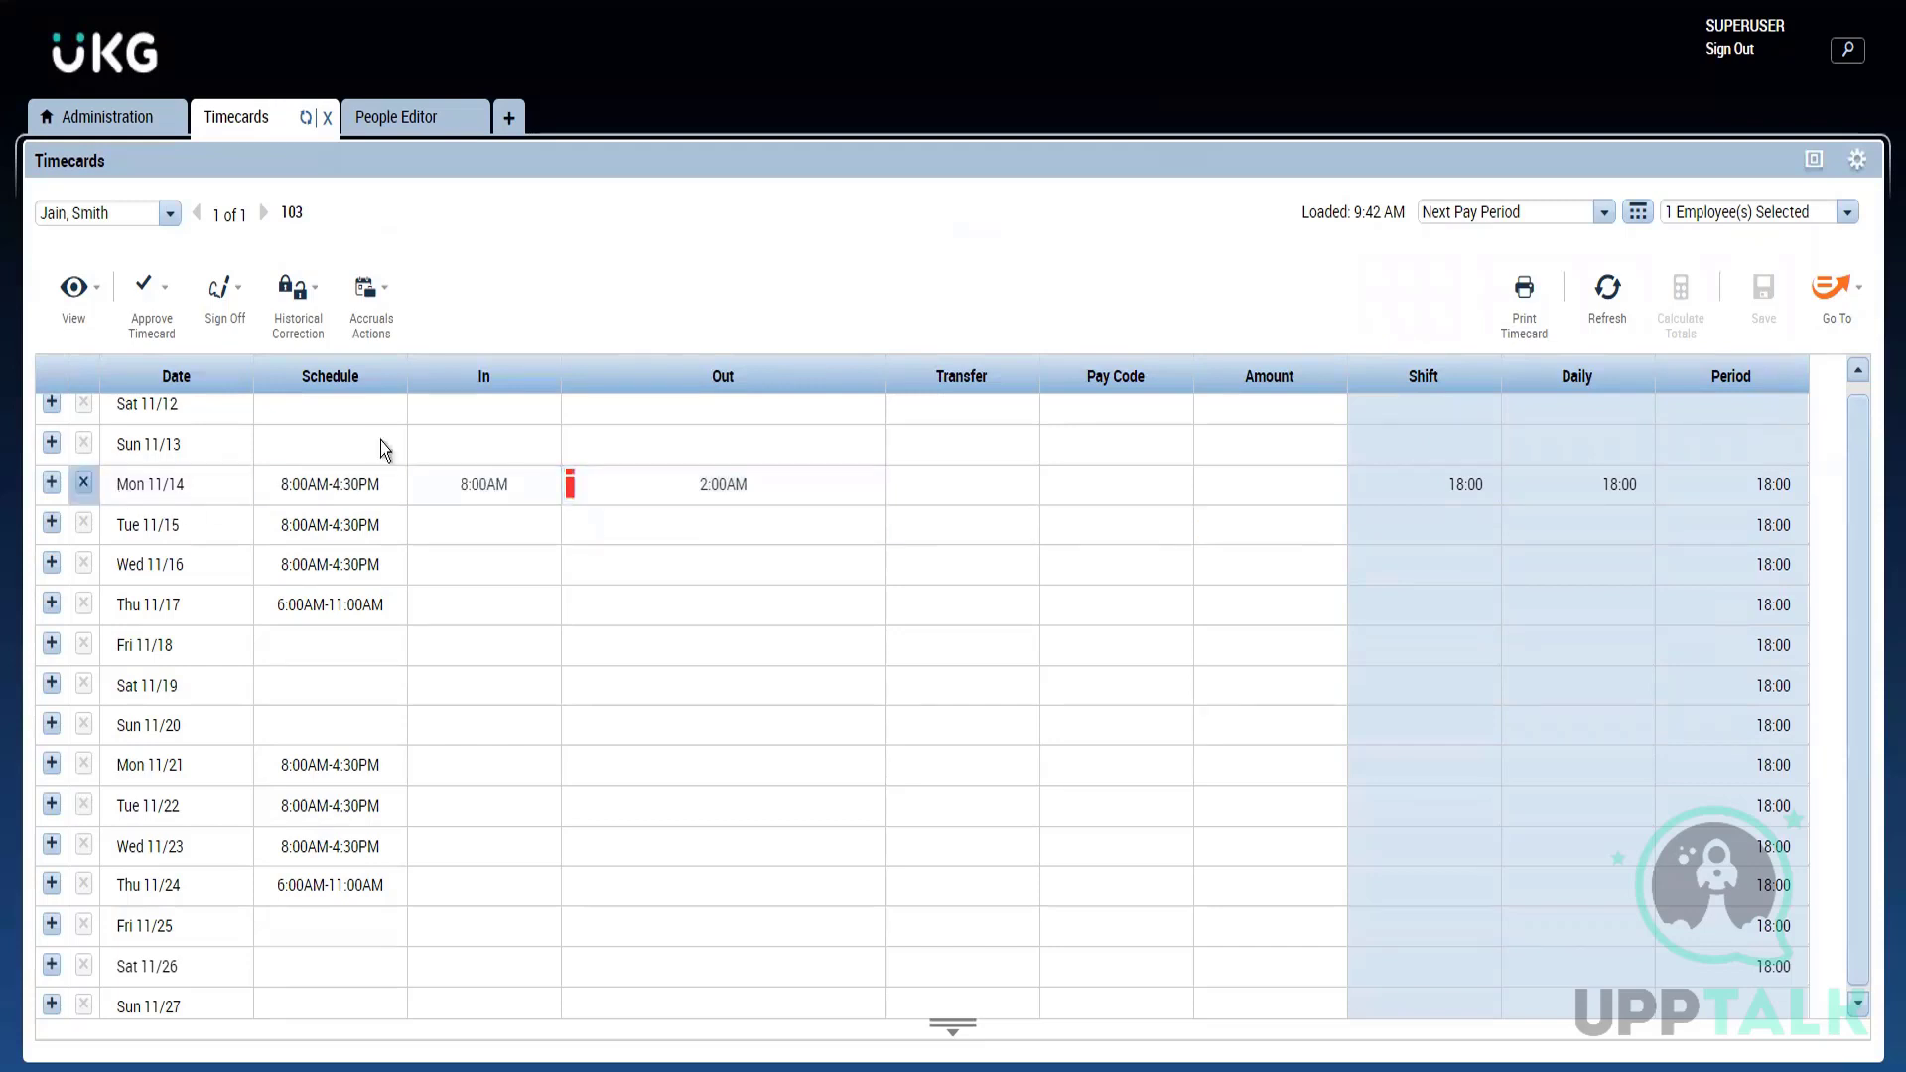
click(1782, 308)
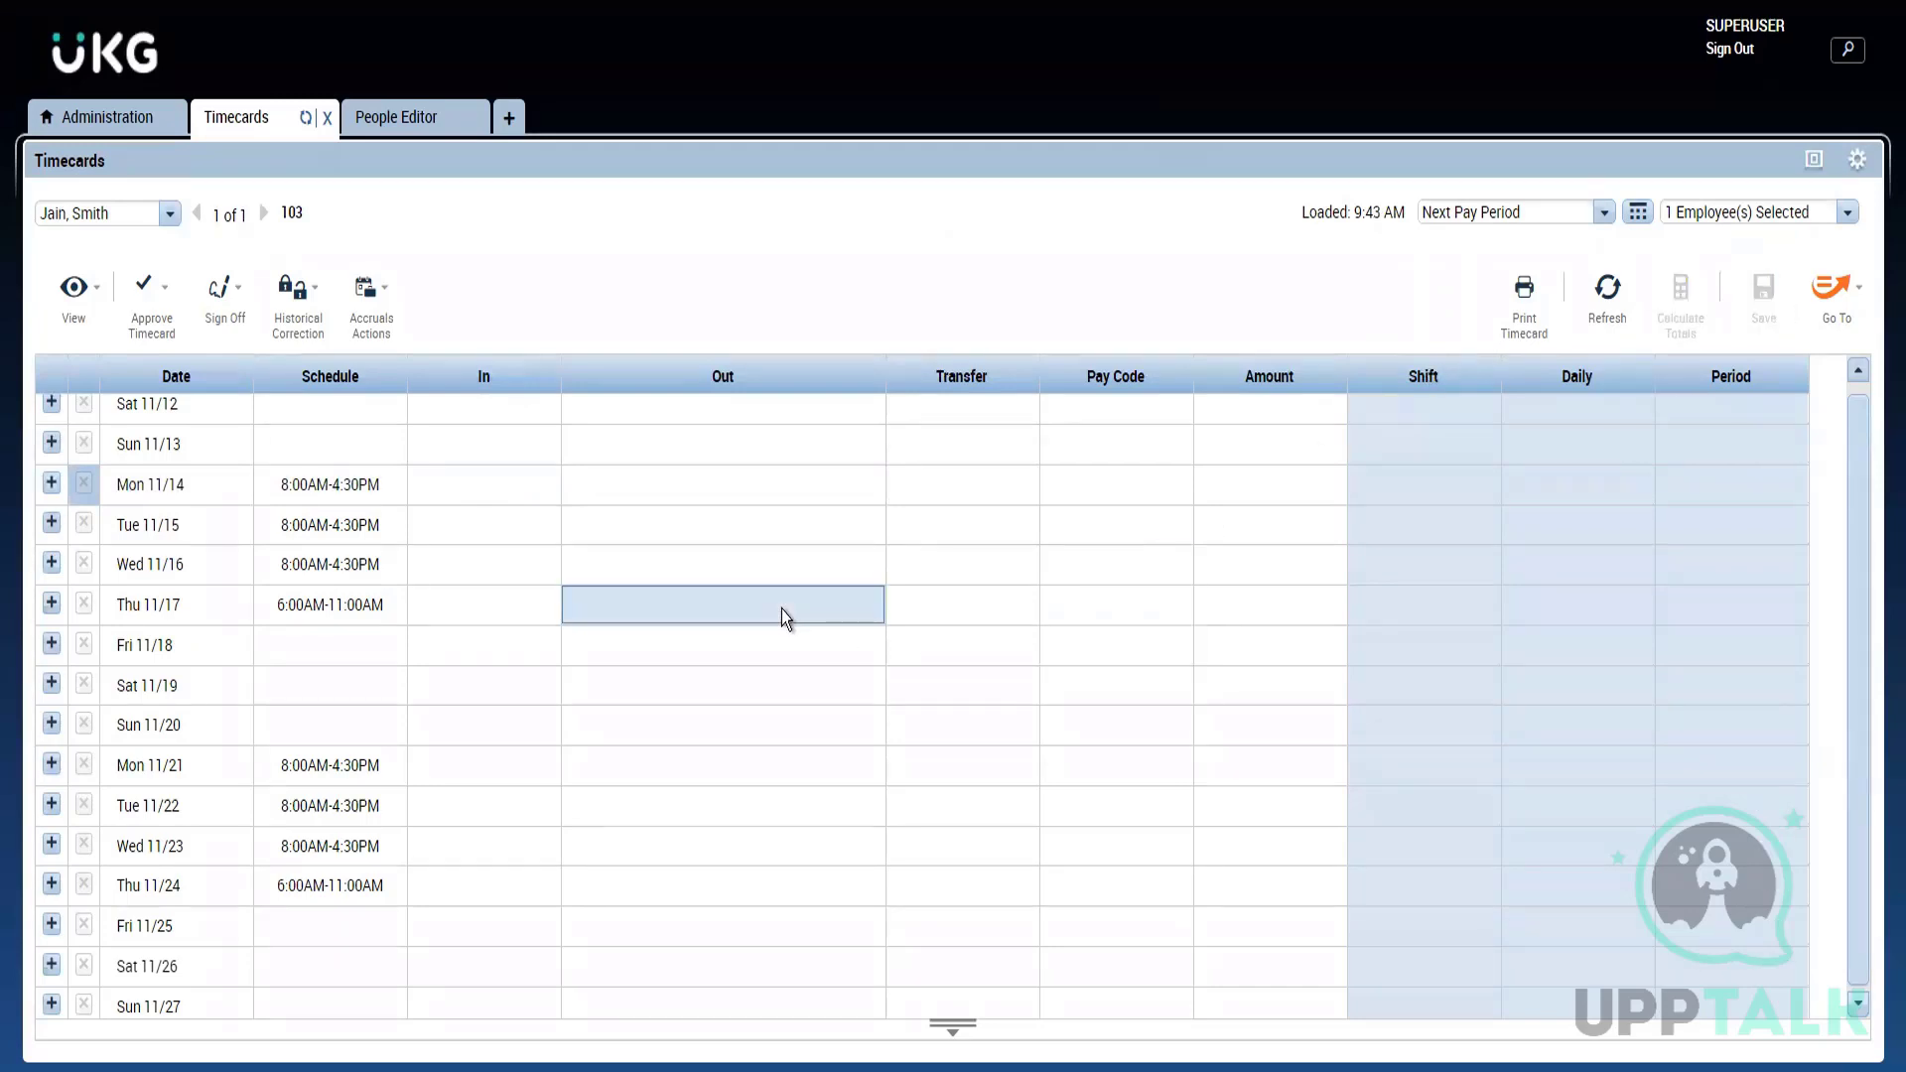
Step: Enter only a 4:30PM out punch for Mon 11/14, leaving the in punch empty, and save the timecard
click(419, 484)
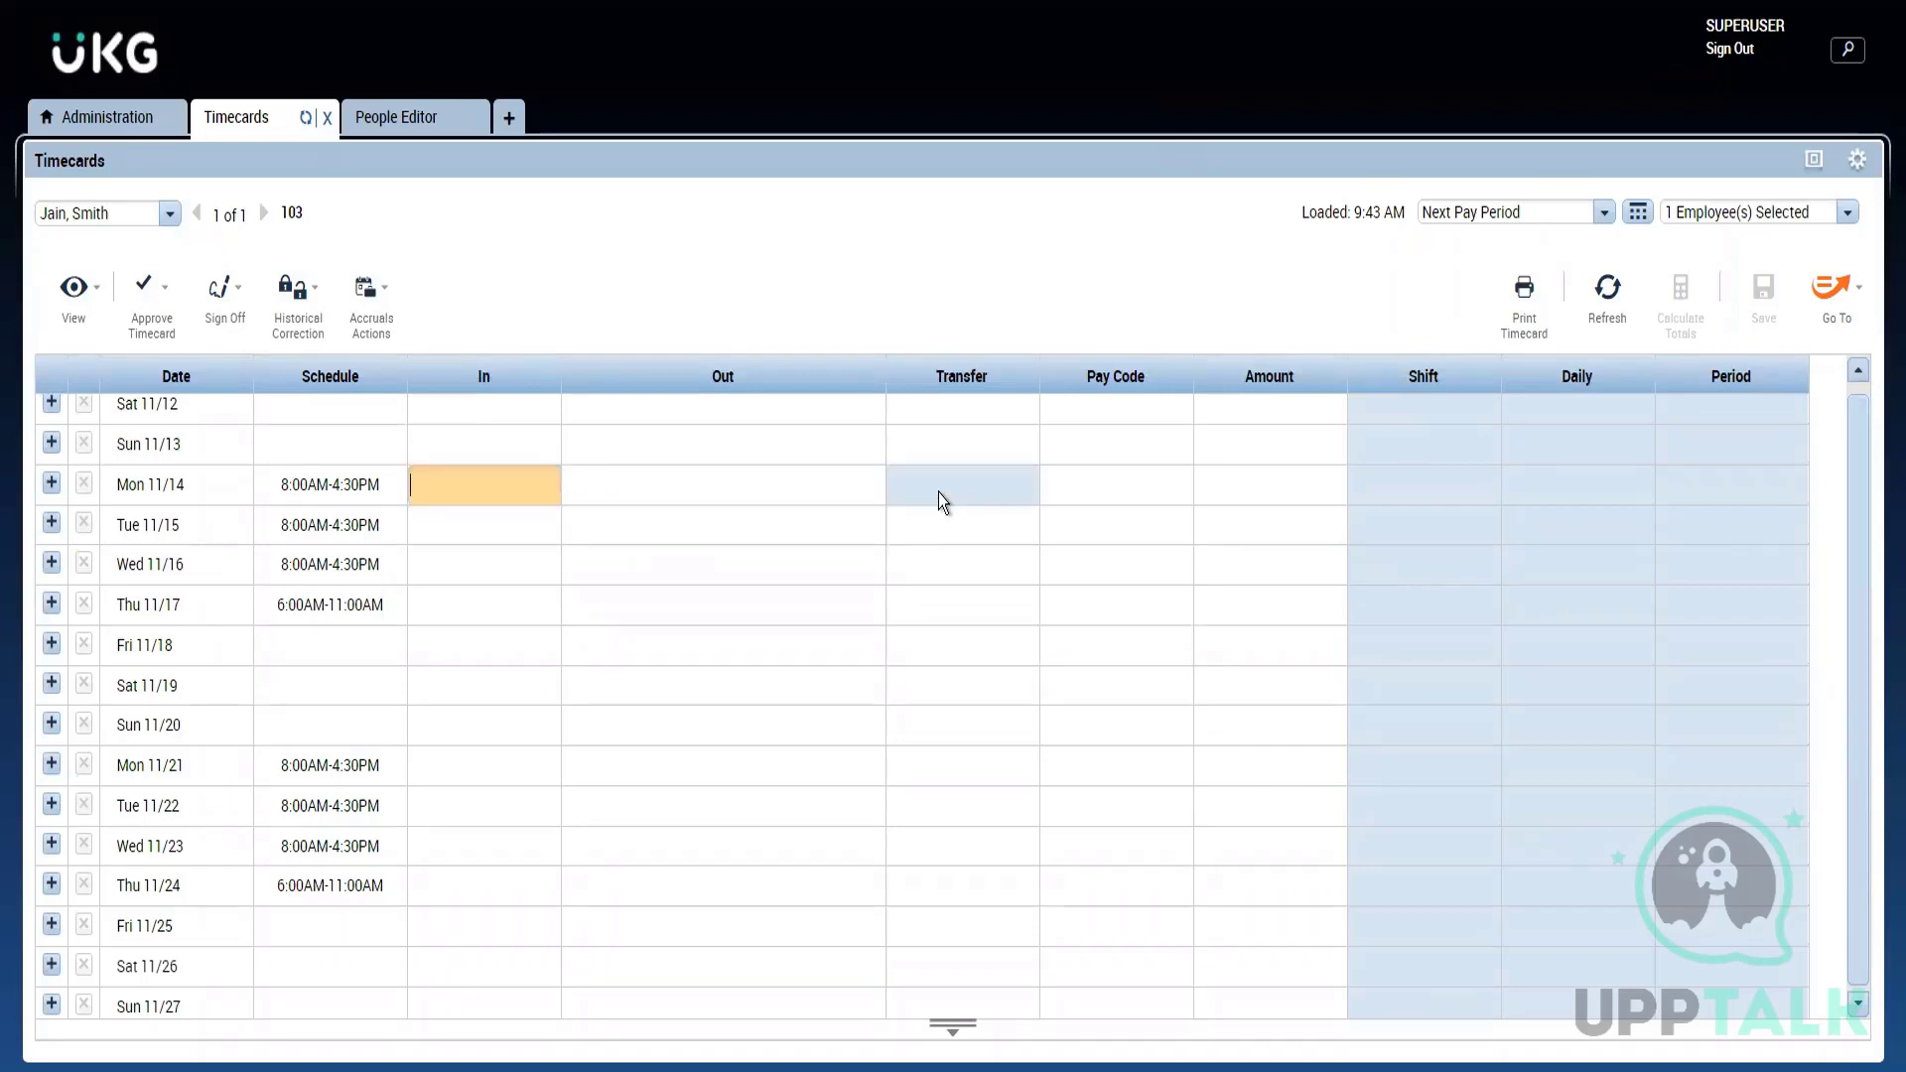
click(758, 497)
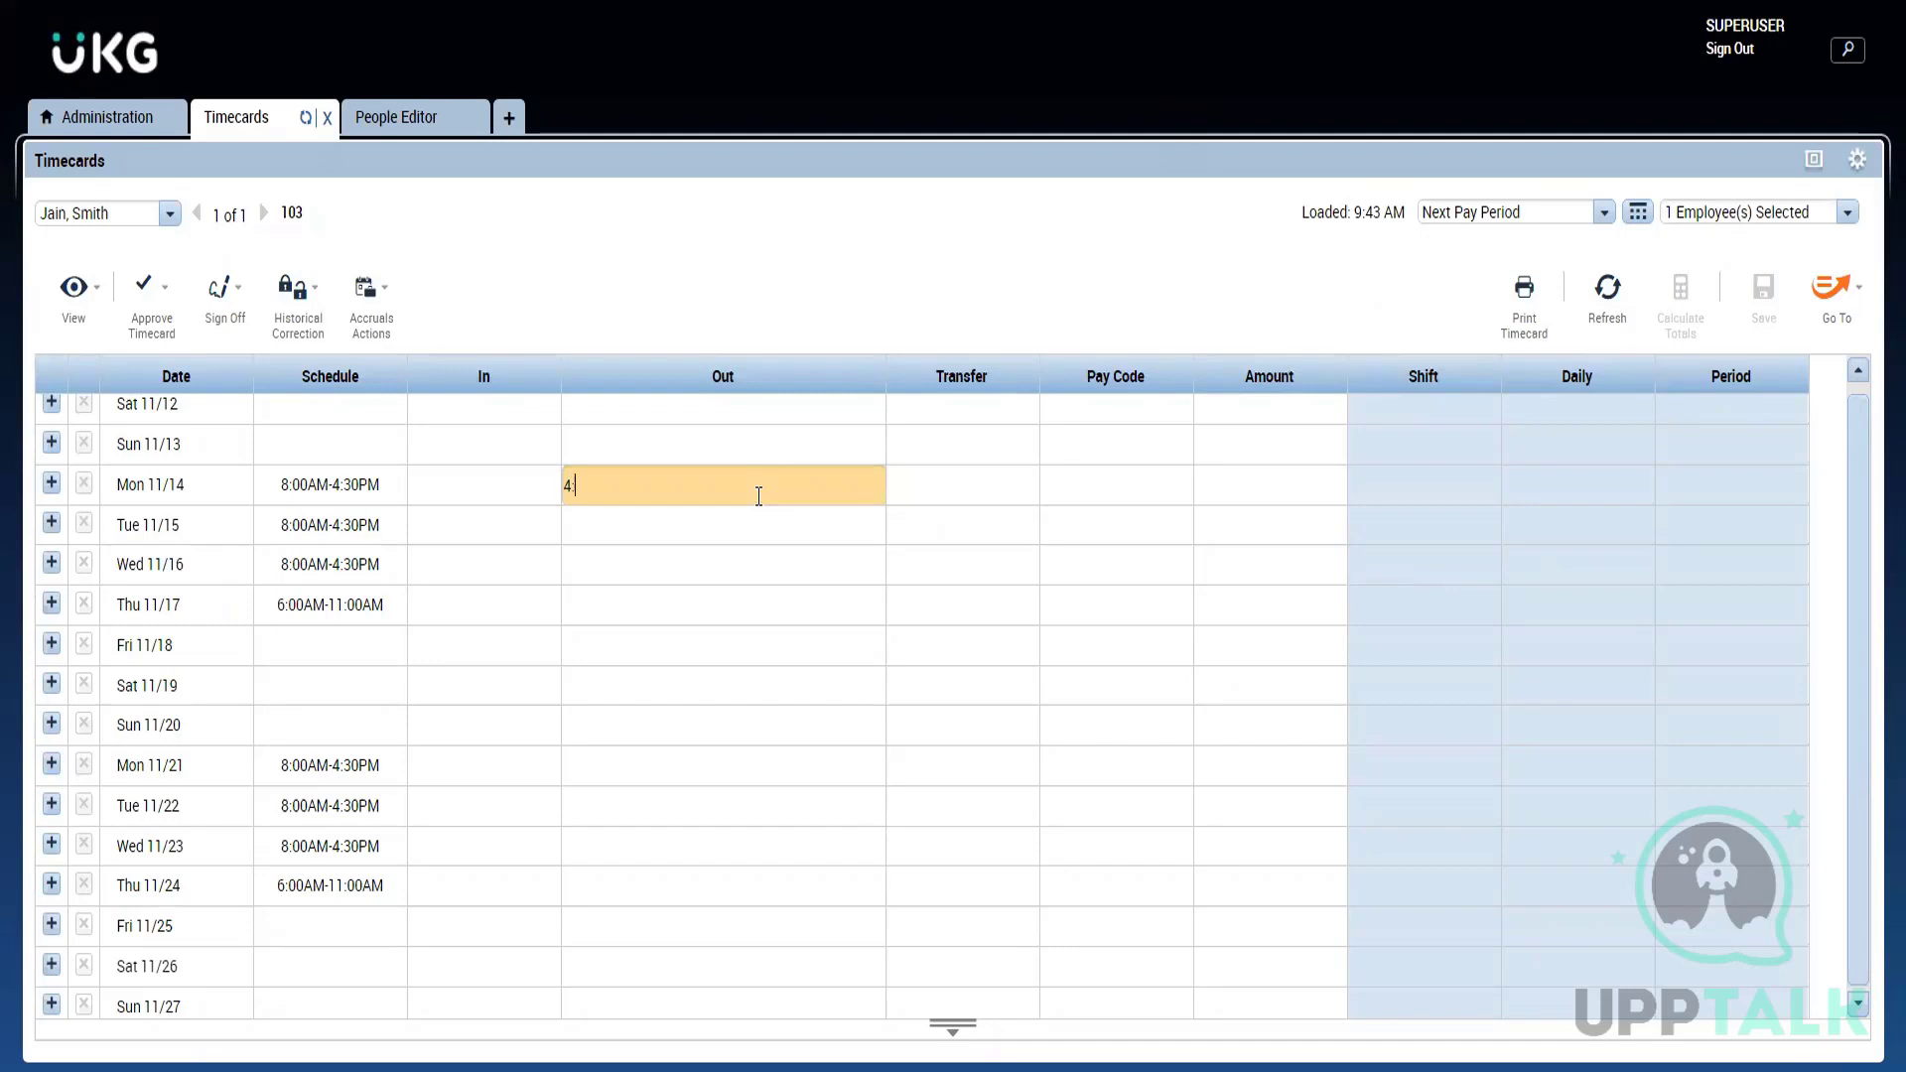
text(0p)
key(Return)
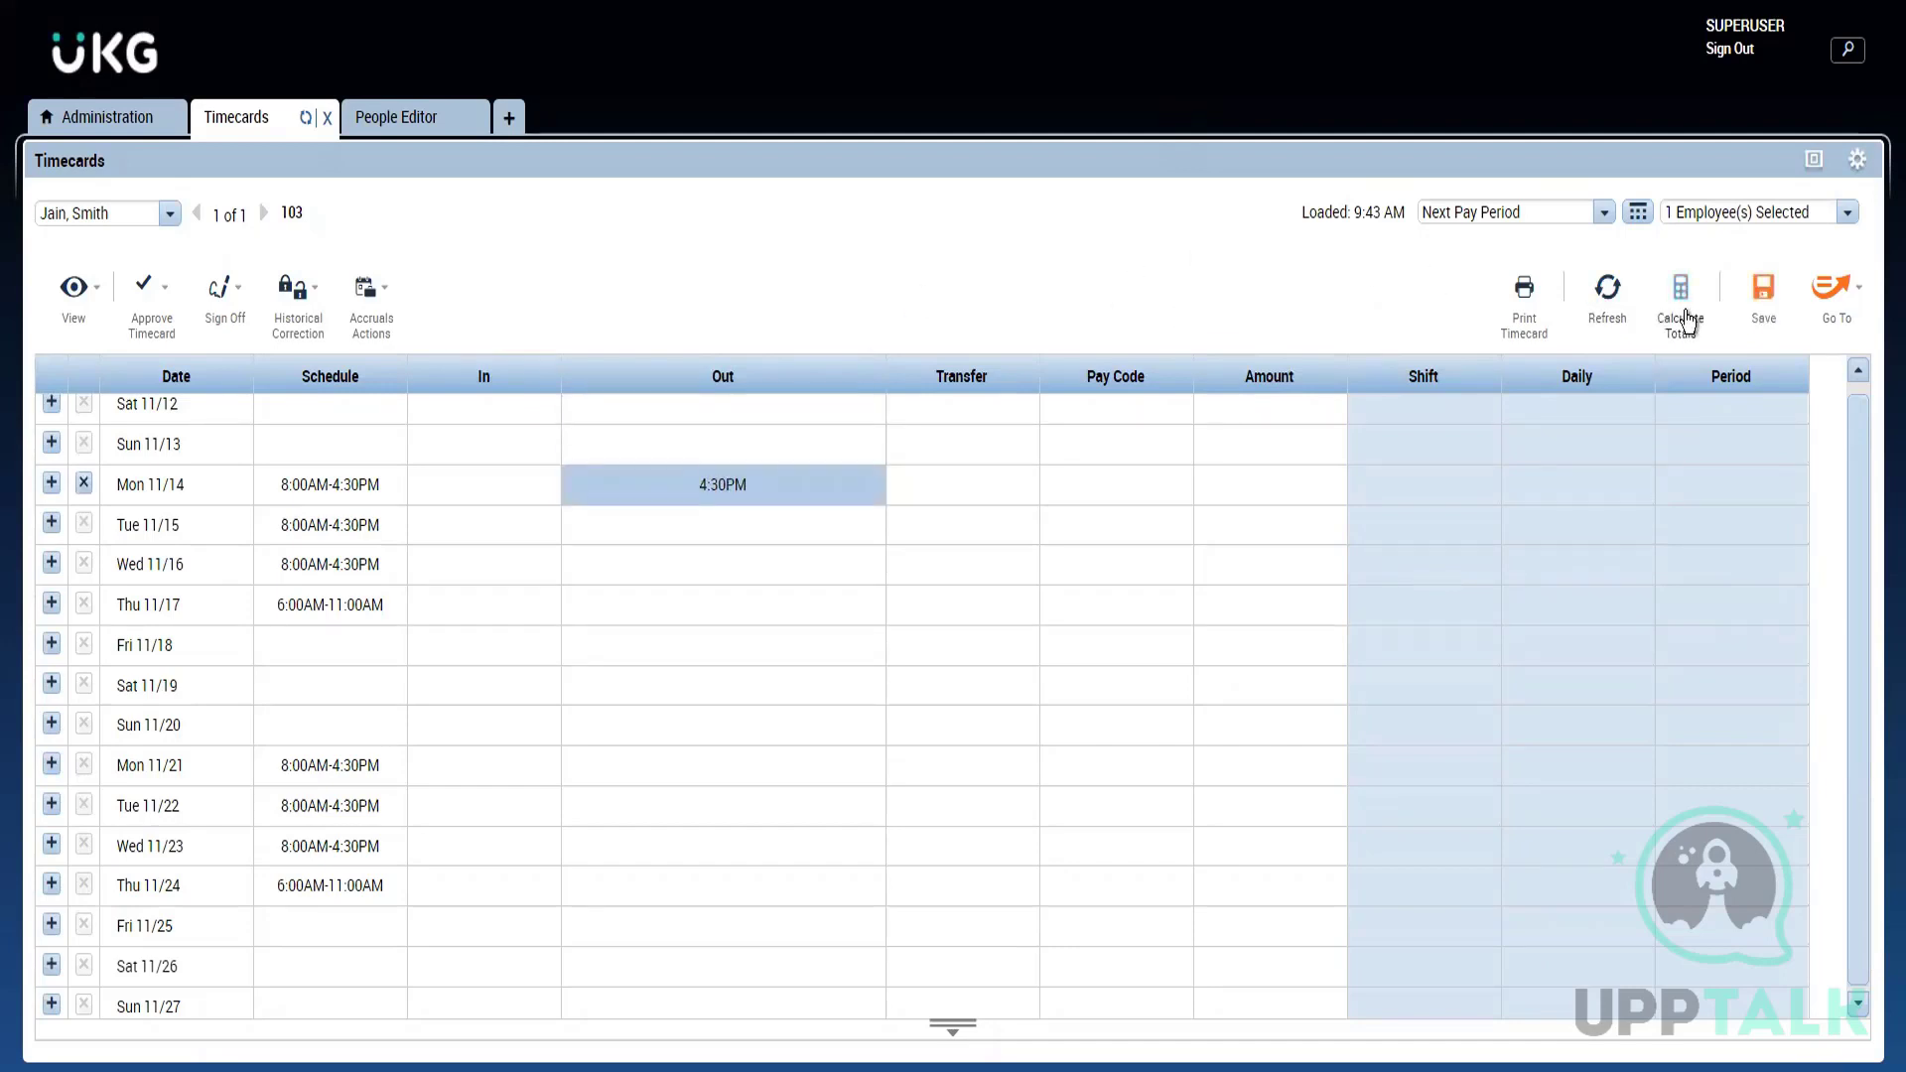
click(1756, 298)
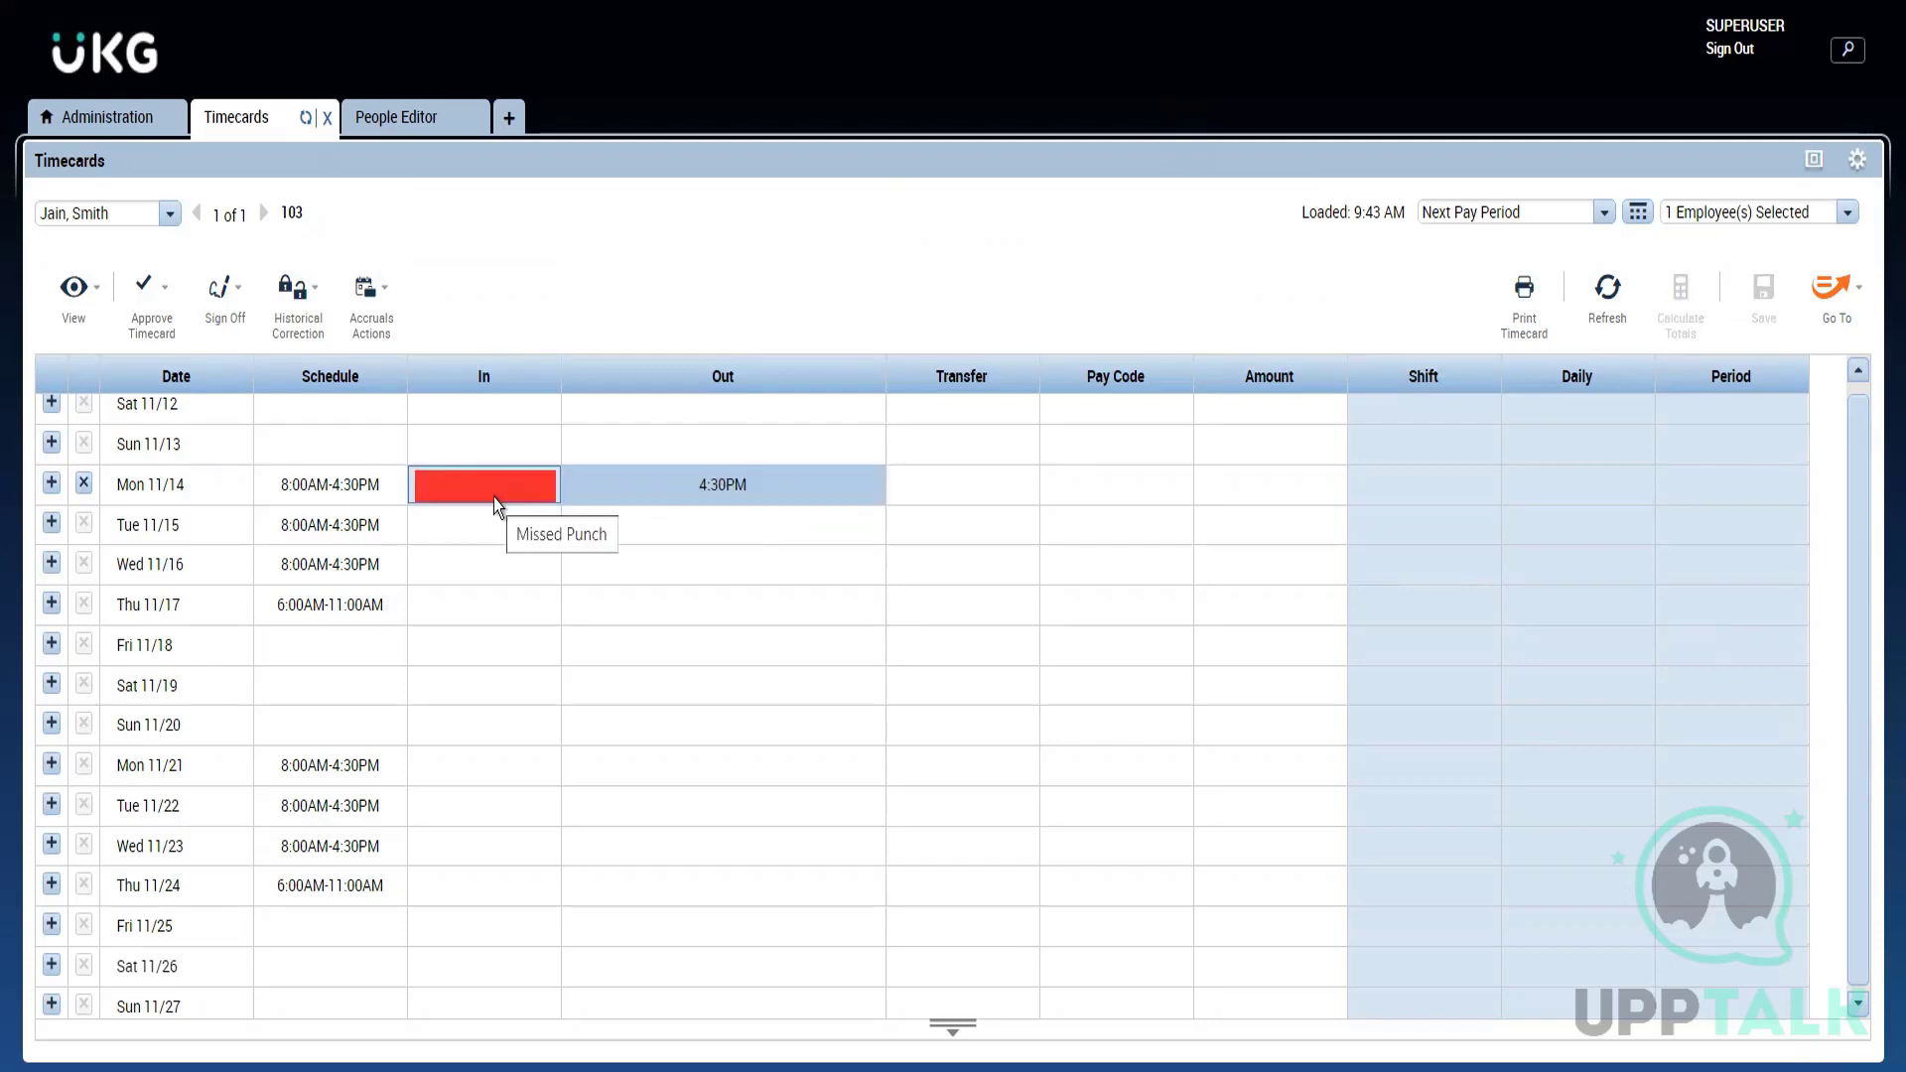
Step: Approve the next pay period's timecard and check the available sign-off options
click(166, 305)
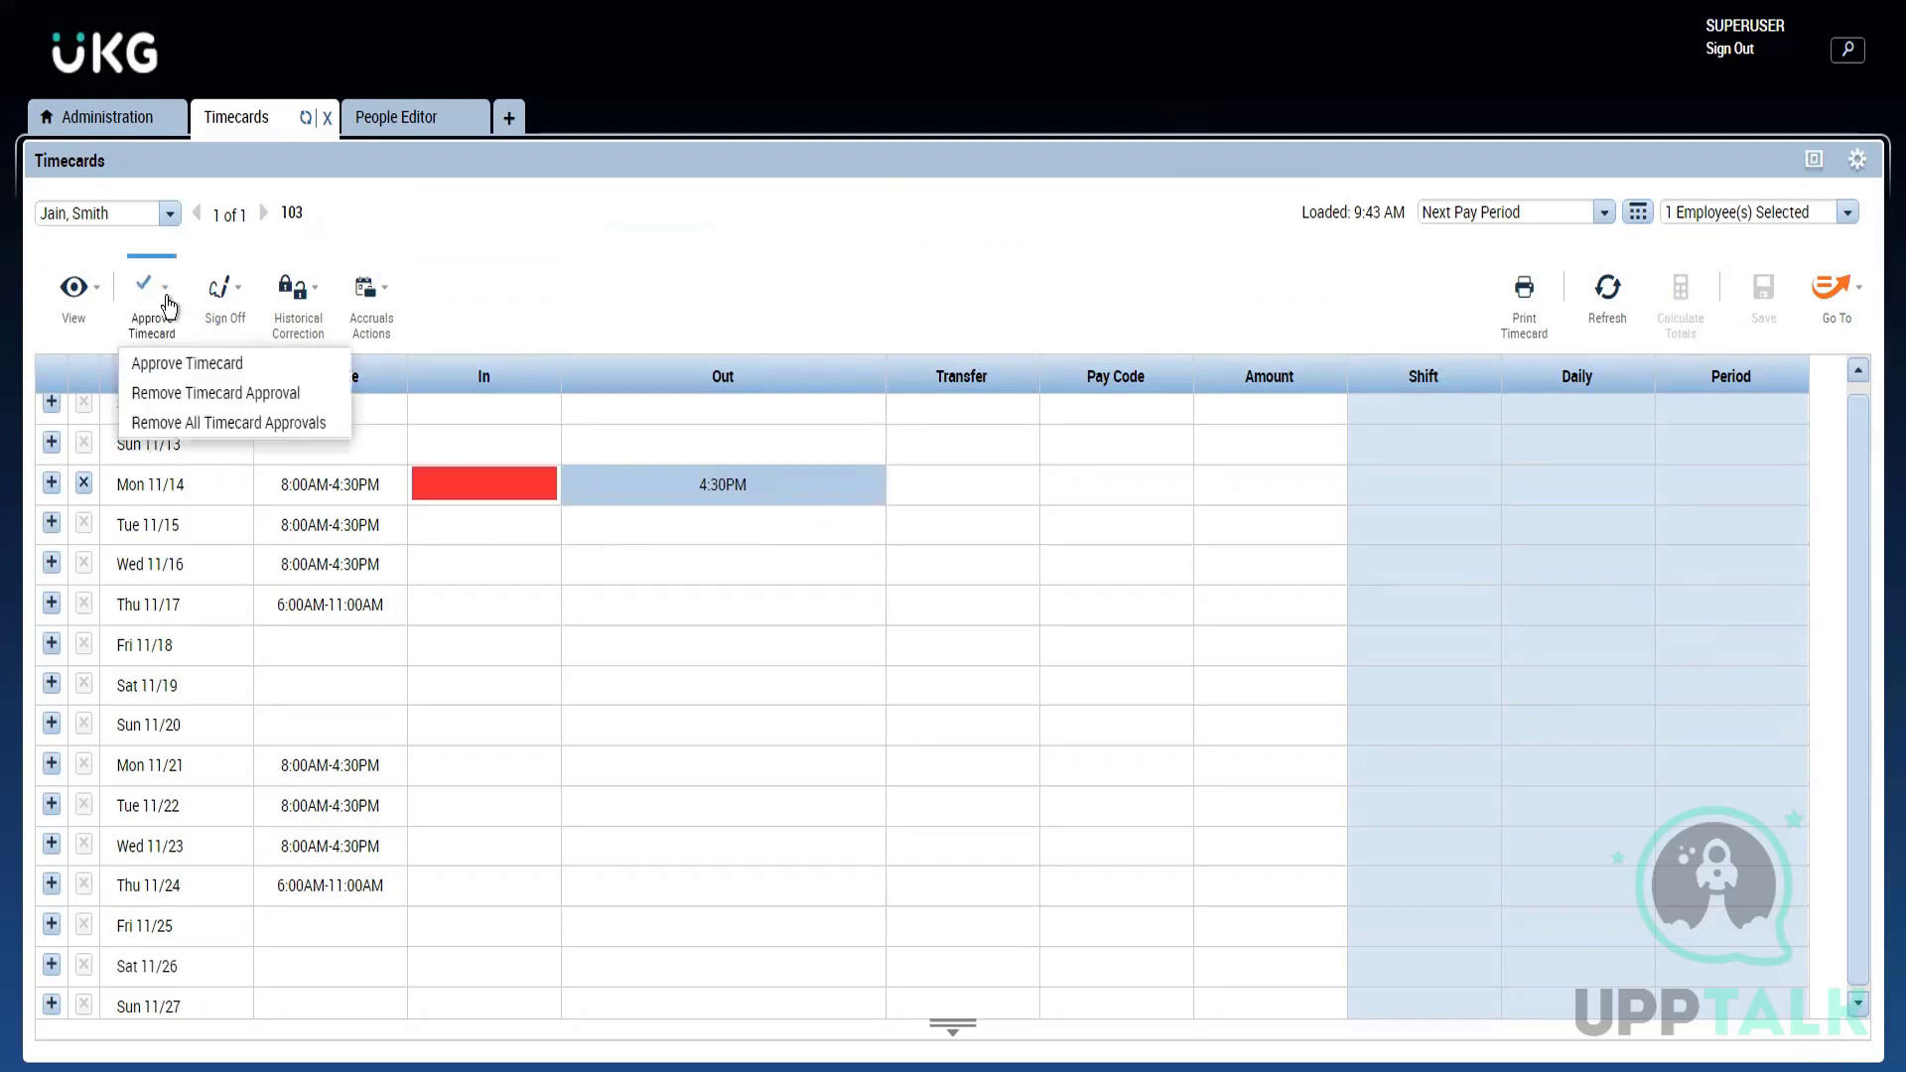
click(207, 369)
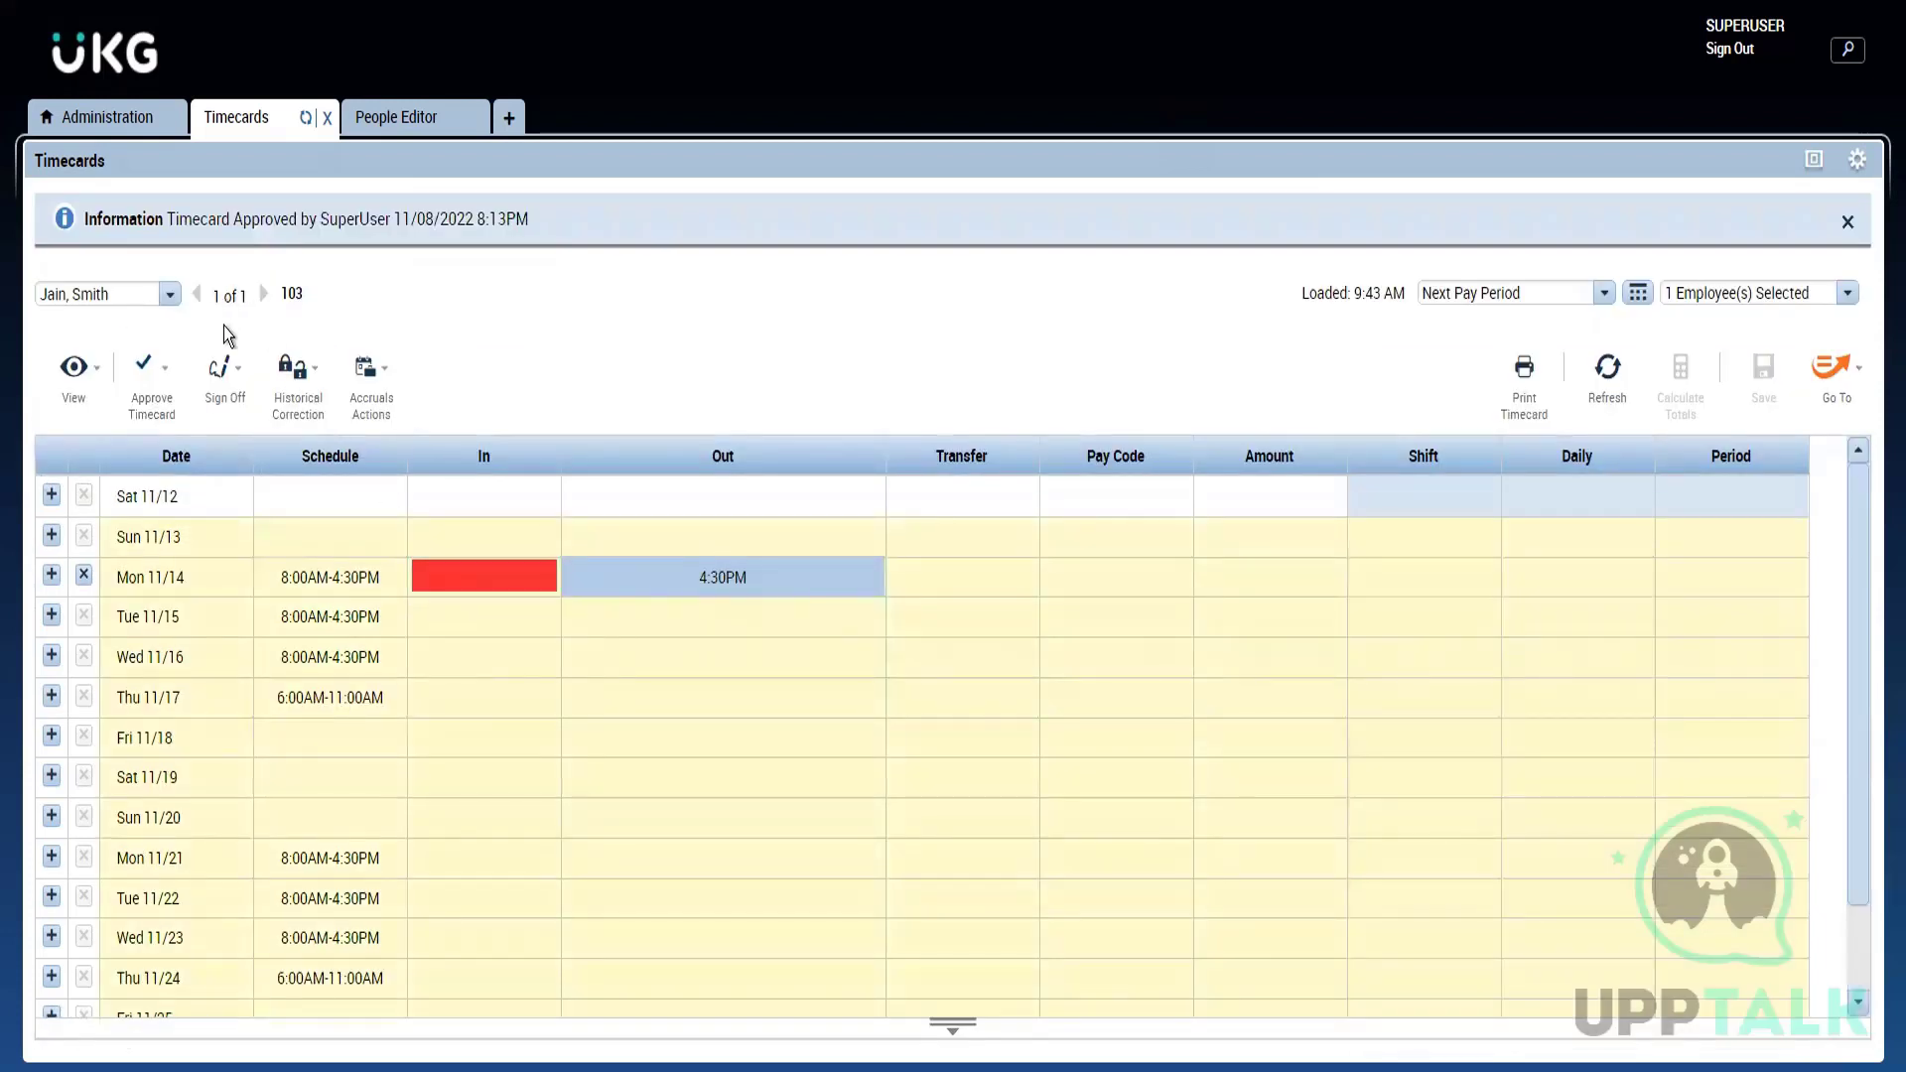
click(224, 377)
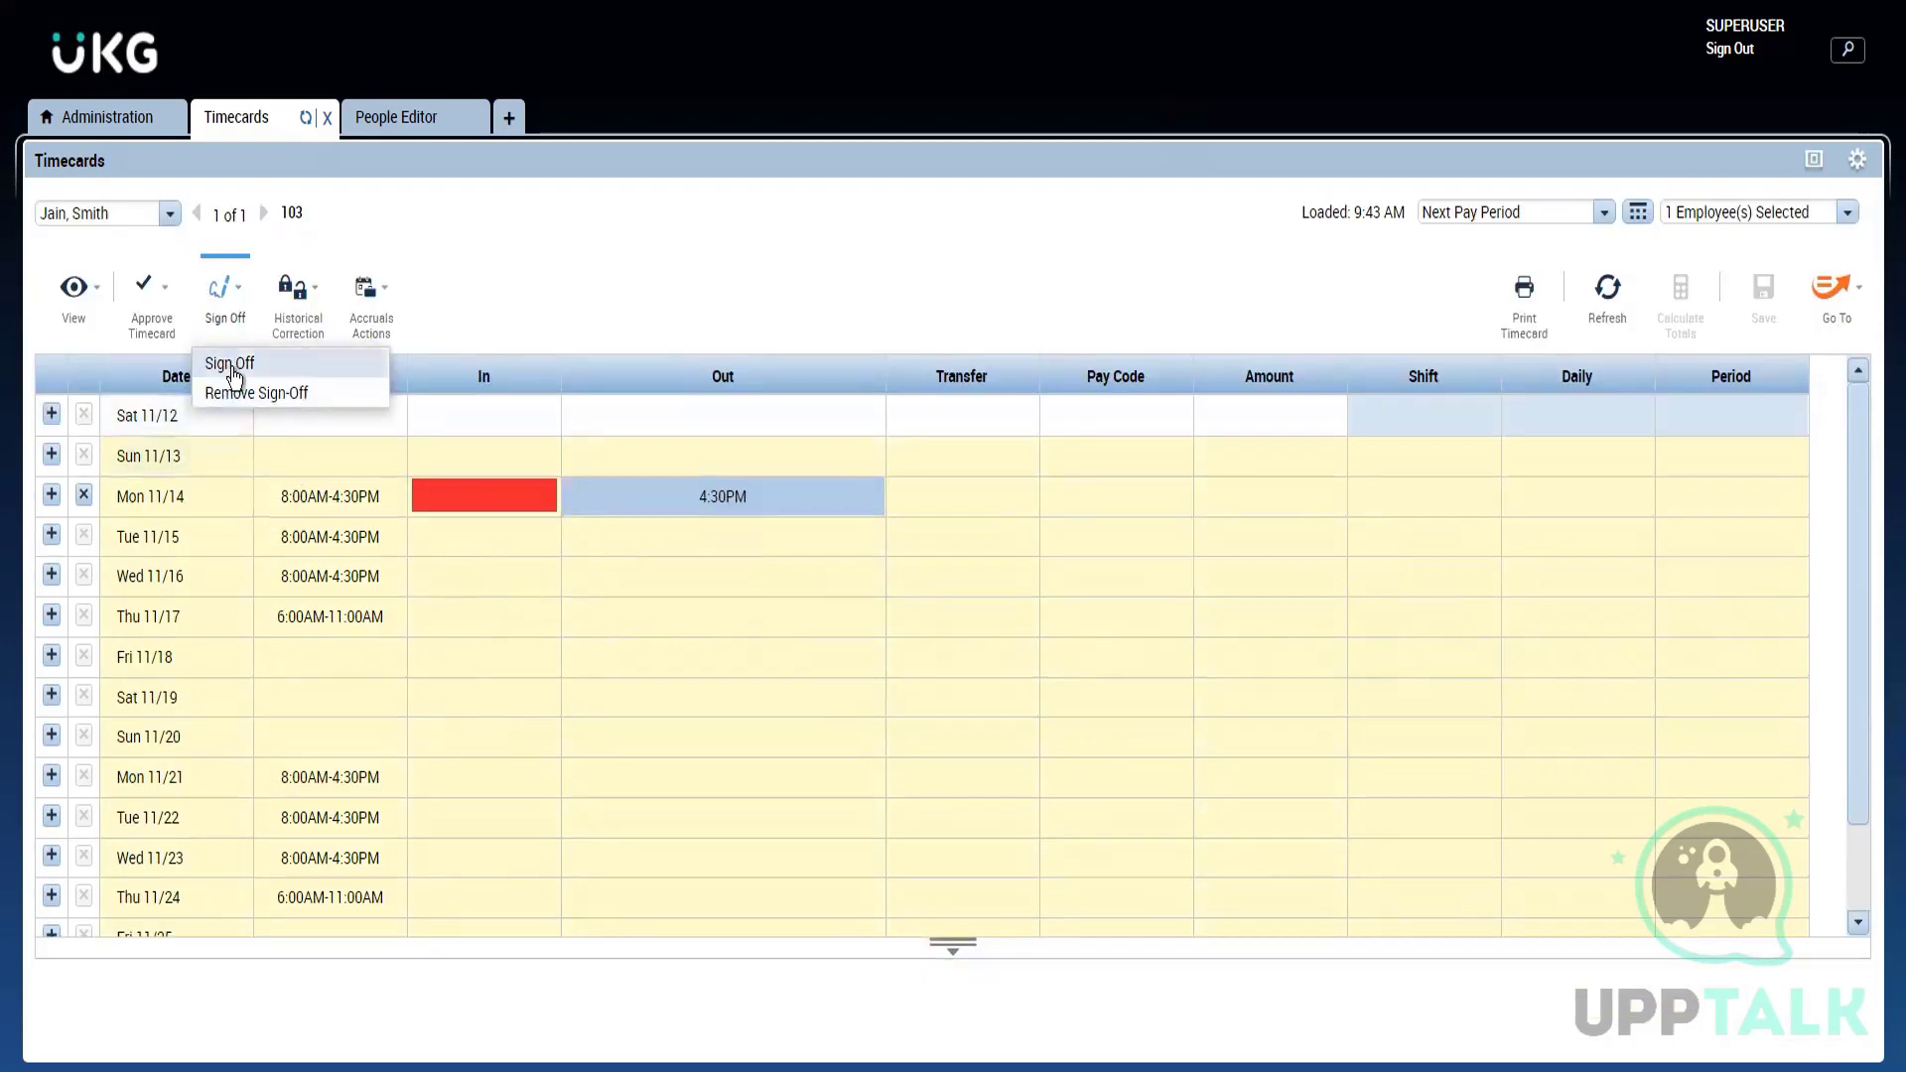
click(732, 251)
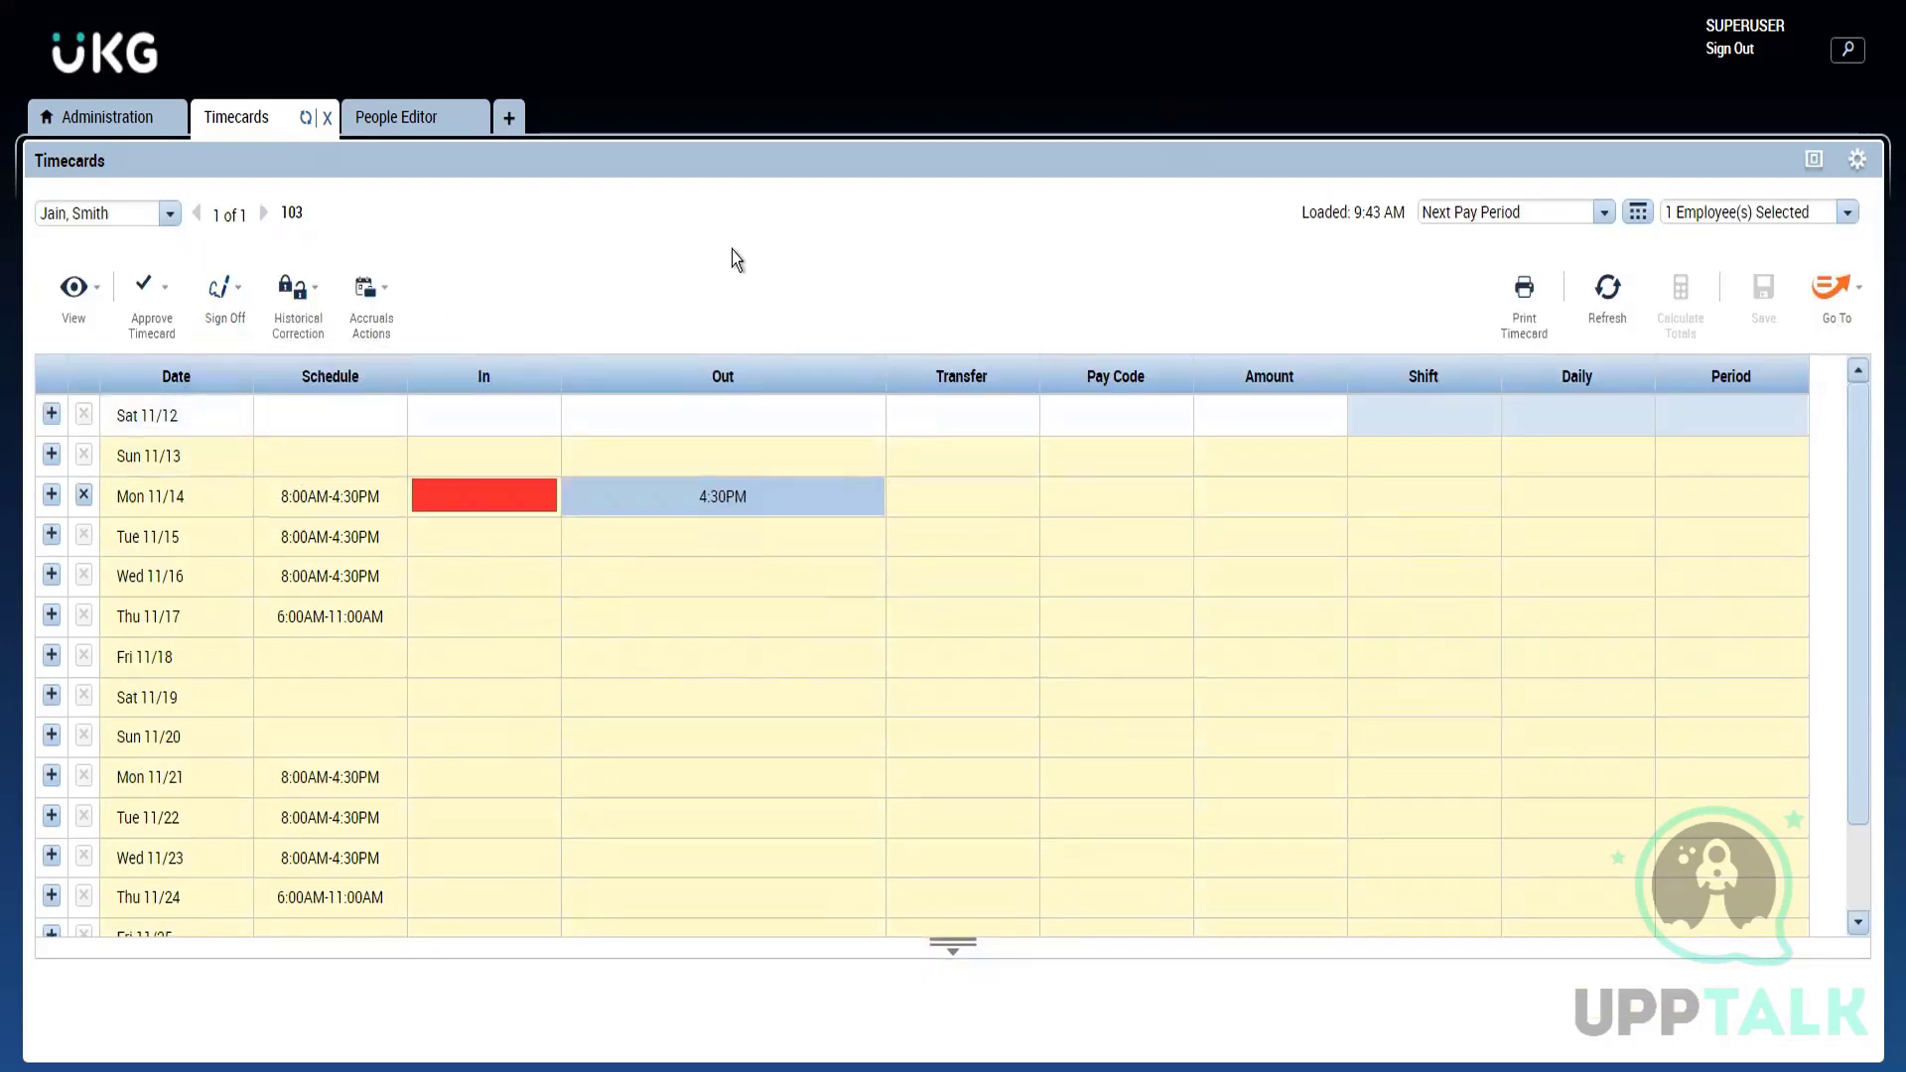
Step: Load the Previous Pay Period in the timecard and remove the latest sign-off
click(1552, 218)
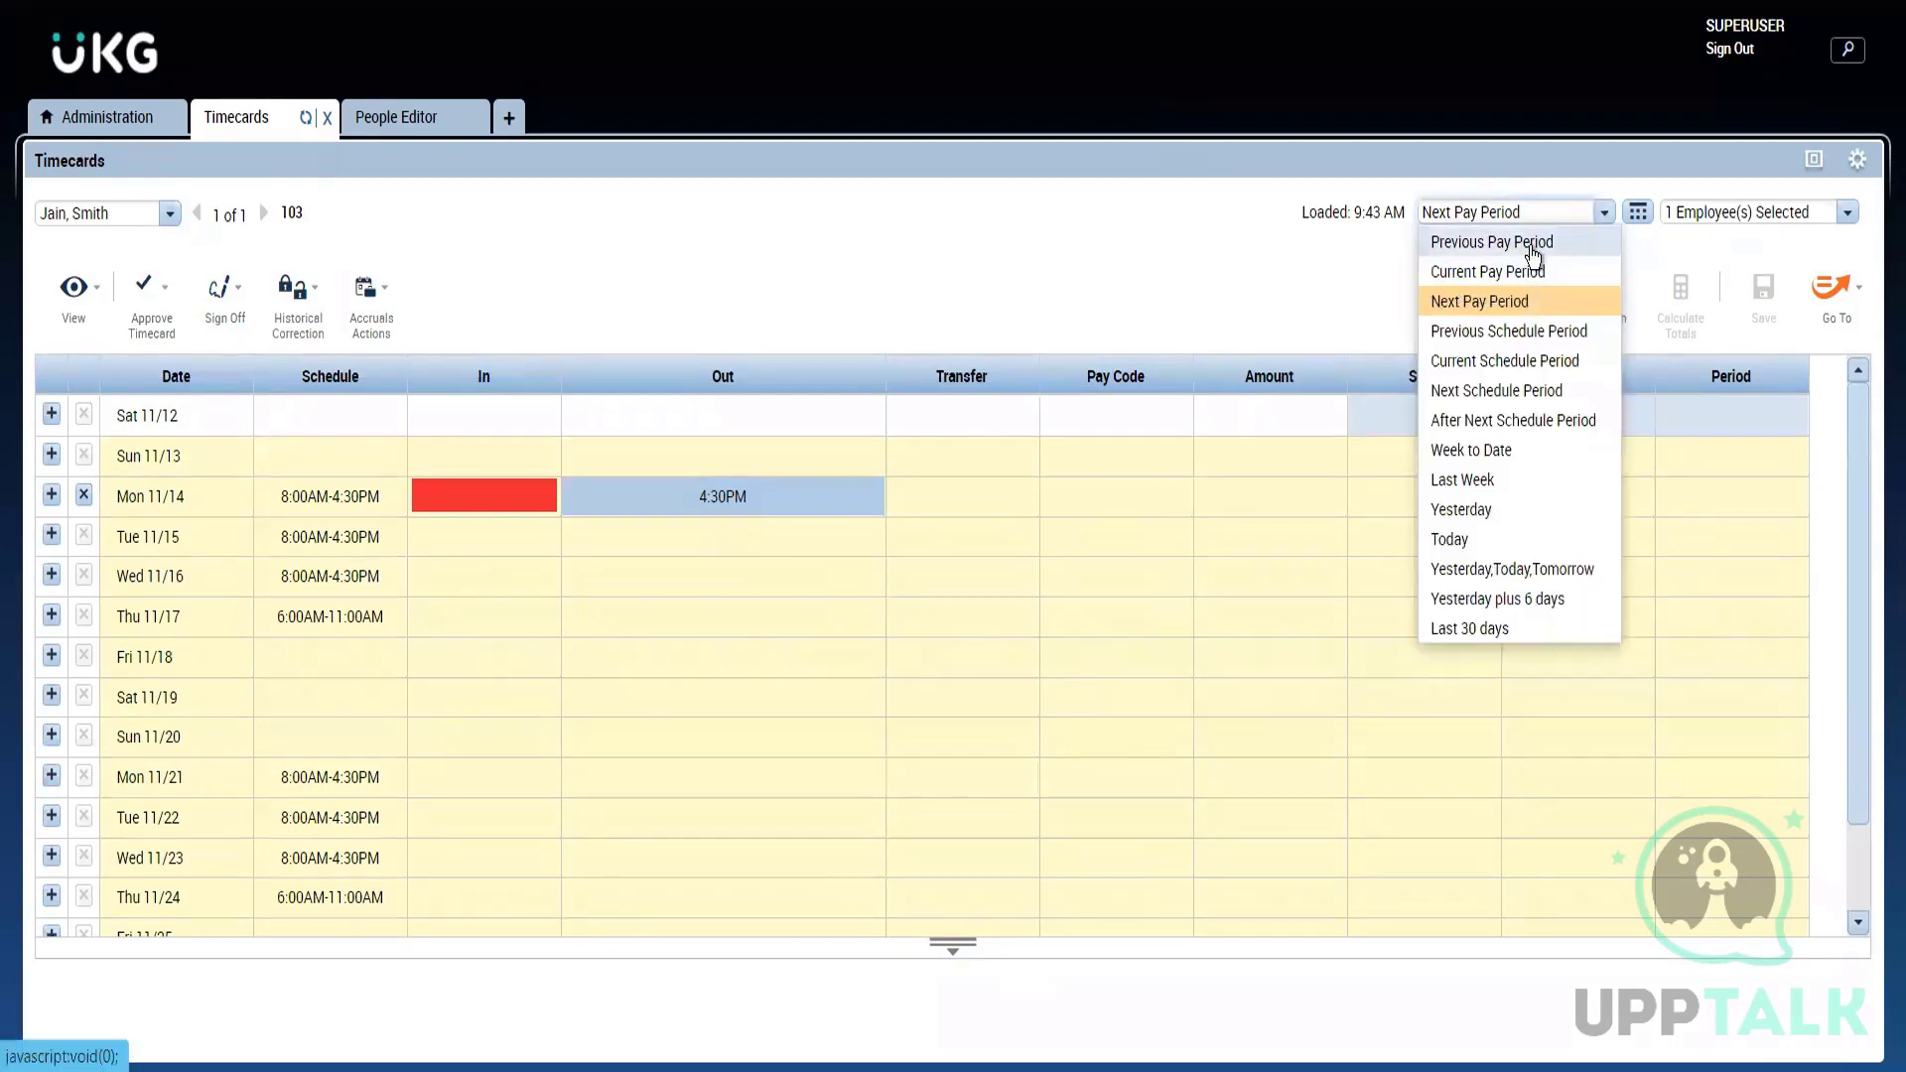
click(1532, 247)
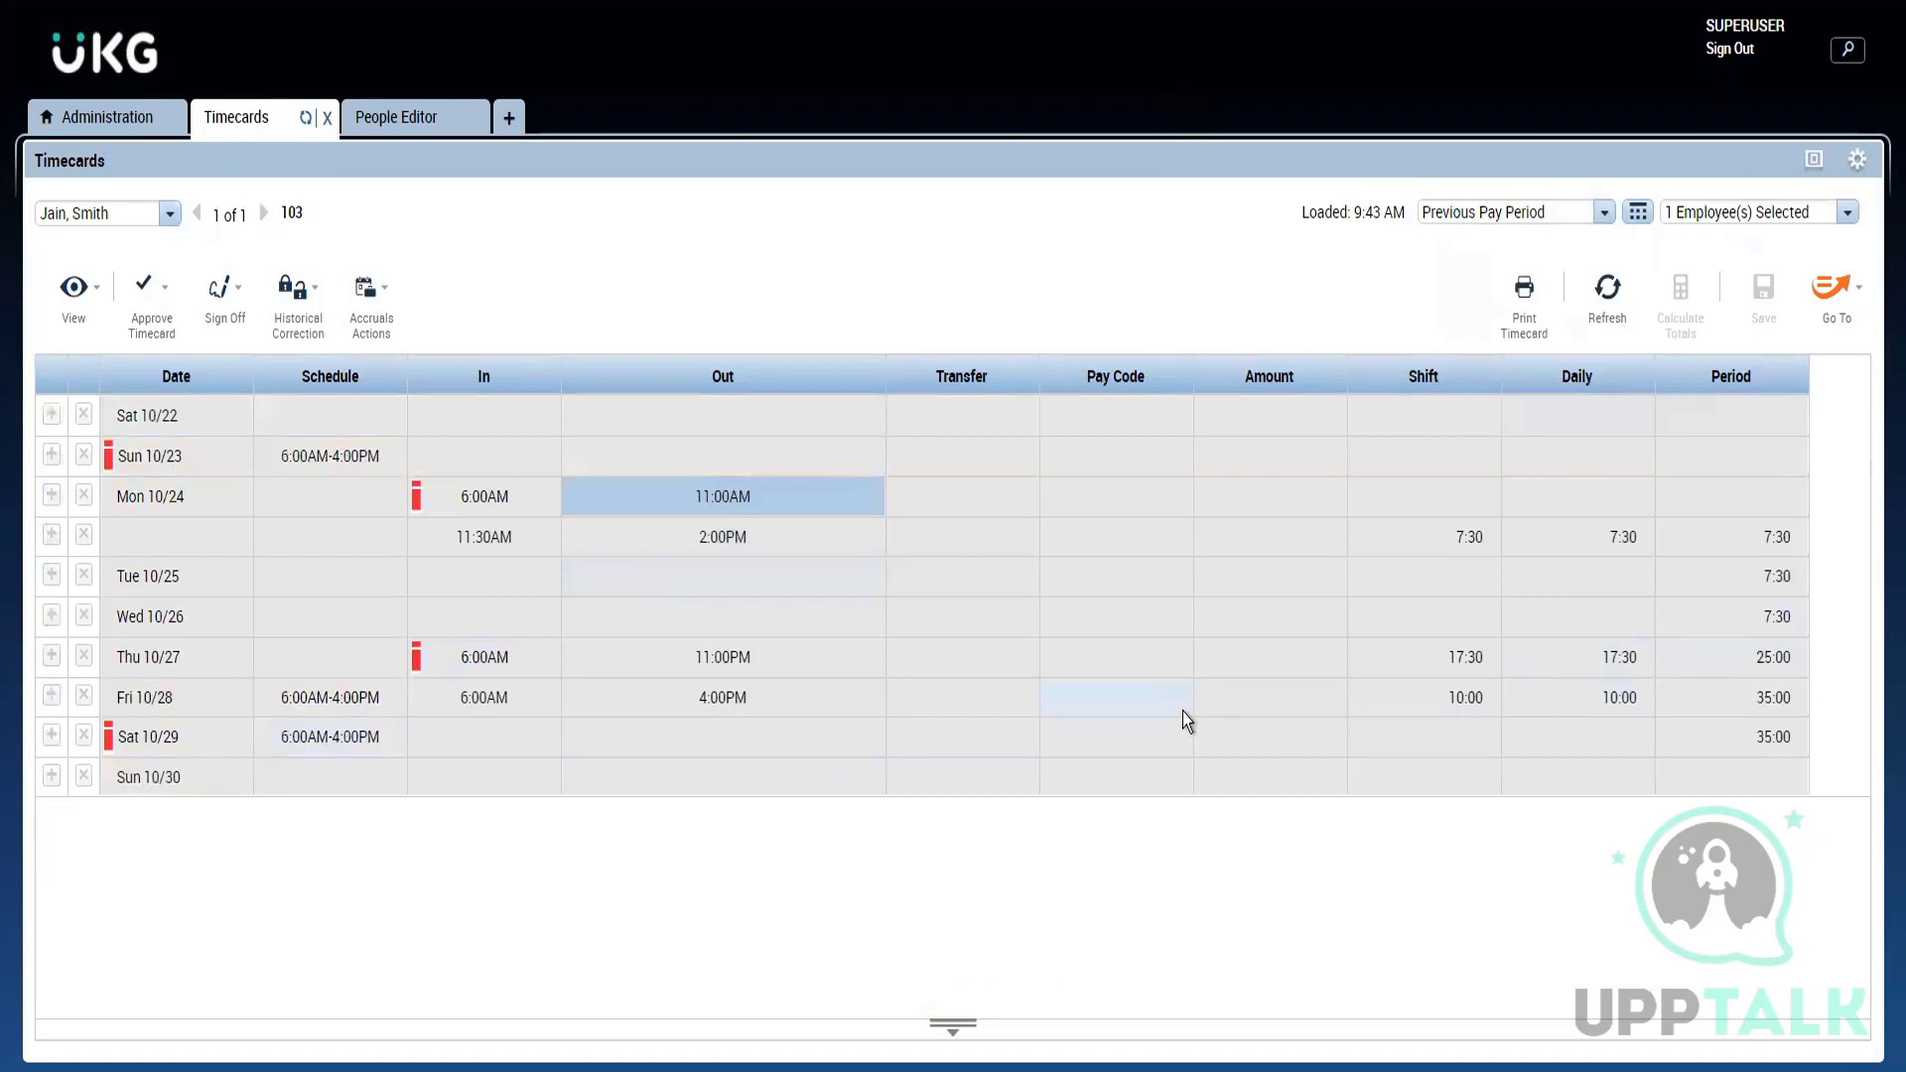
click(235, 338)
click(260, 393)
Step: Check the effective date of the employee's Aus FT pay rule in the Timekeeper section of the People Editor
click(419, 119)
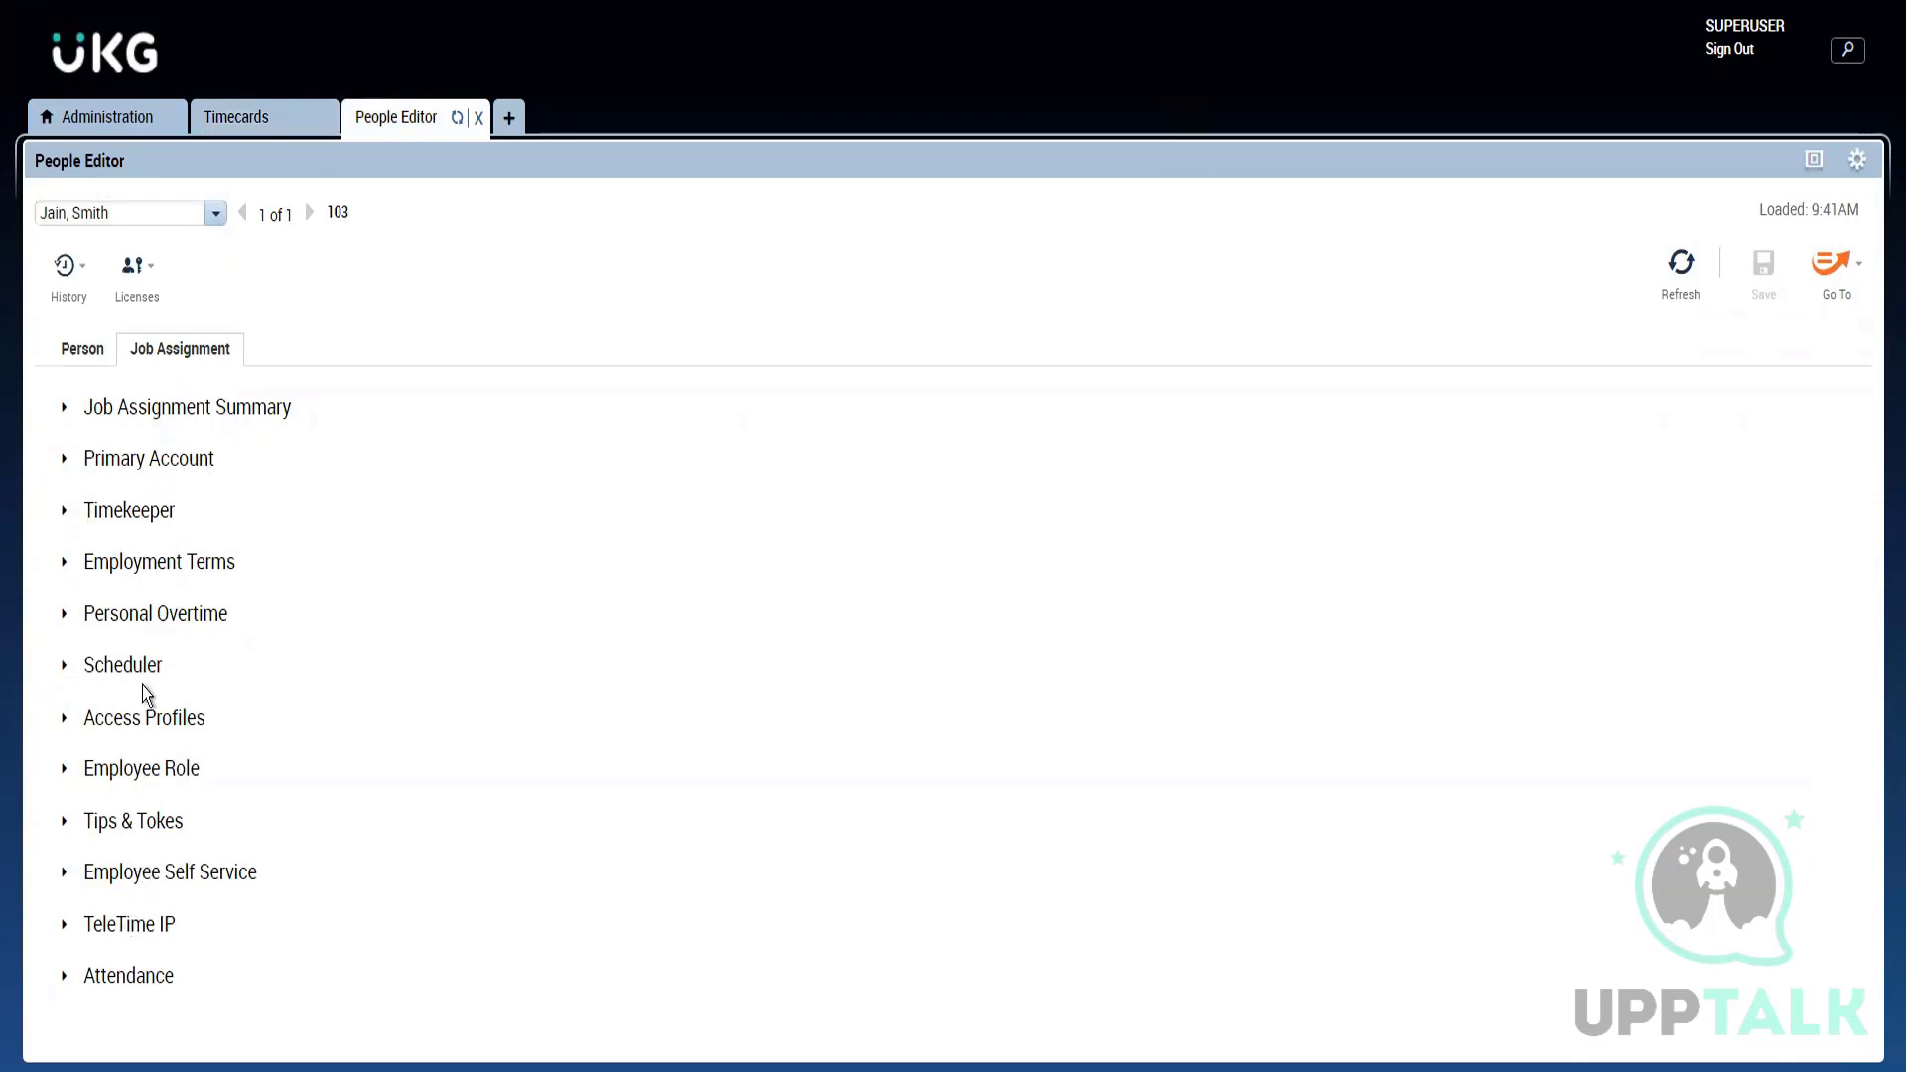
click(116, 512)
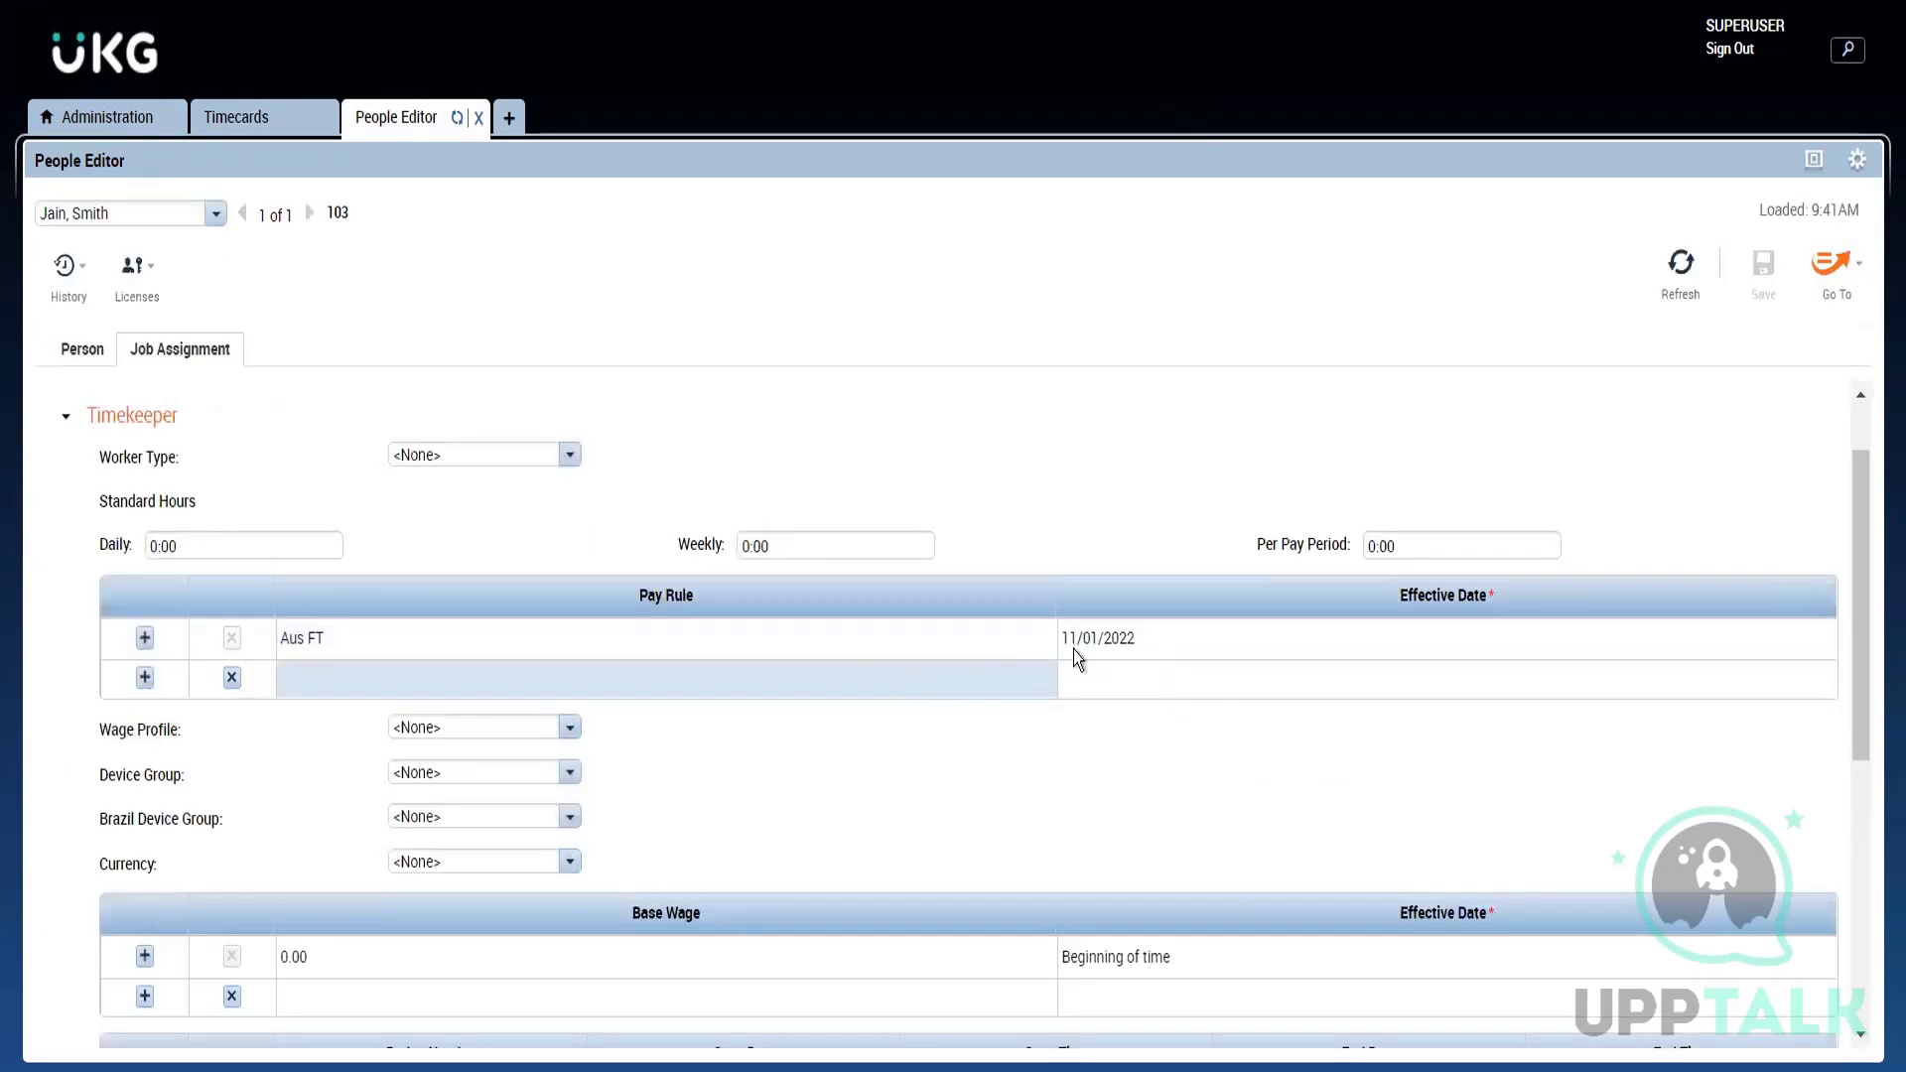
click(1080, 646)
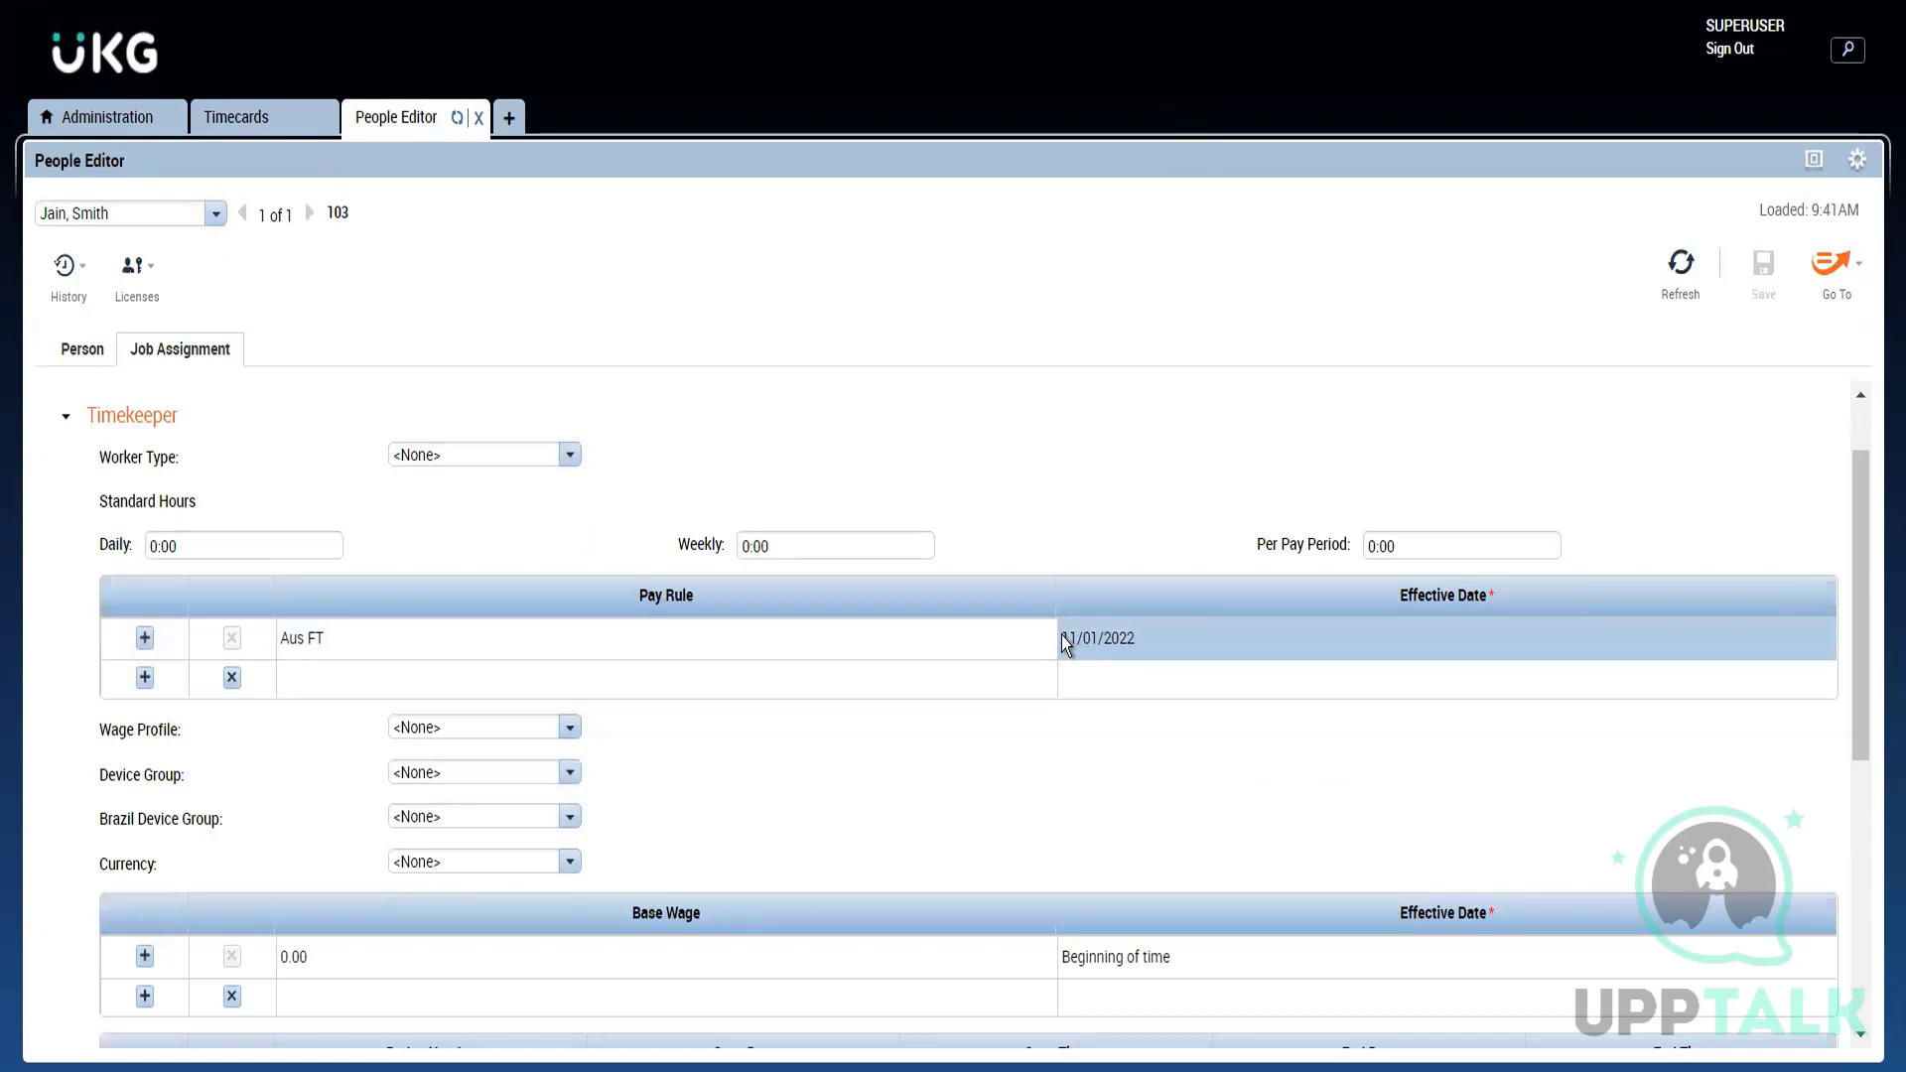
Step: Return to the previous pay period's timecard and remove its remaining sign-off
click(232, 121)
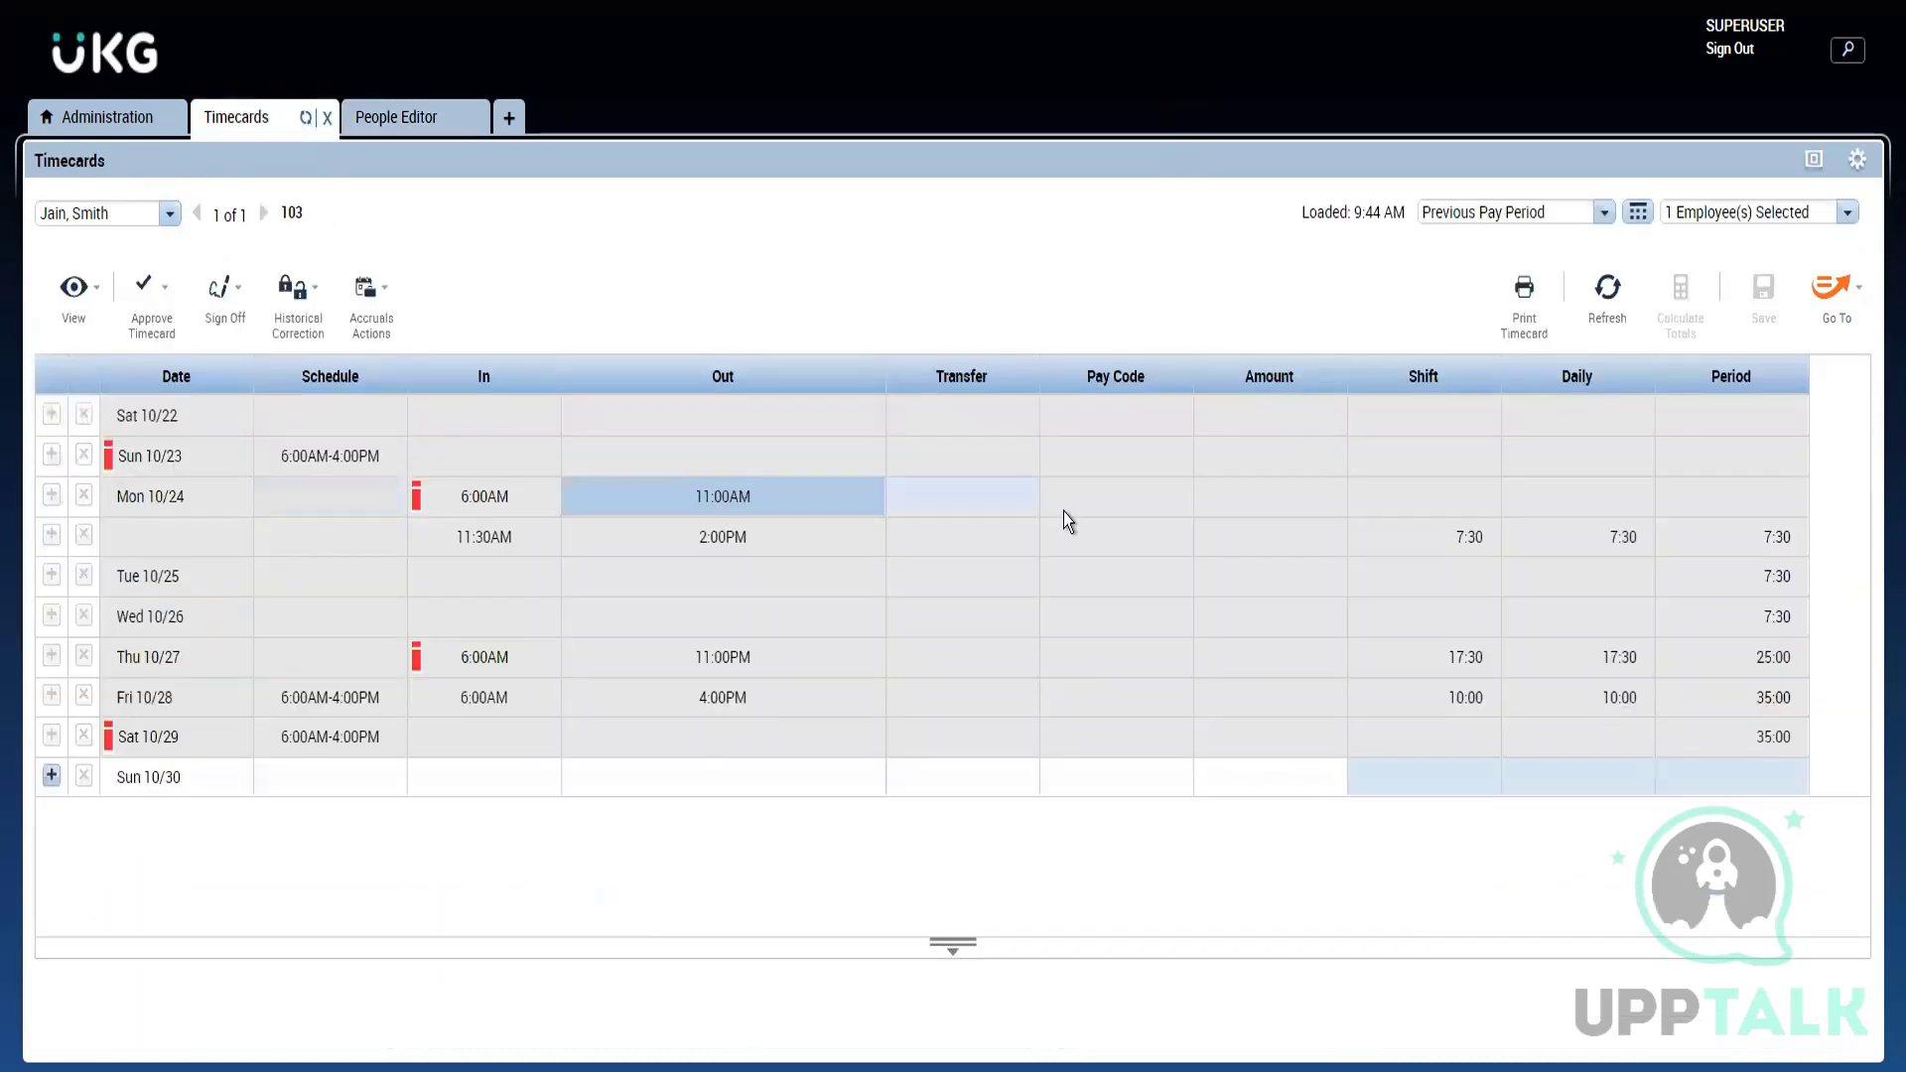
click(216, 306)
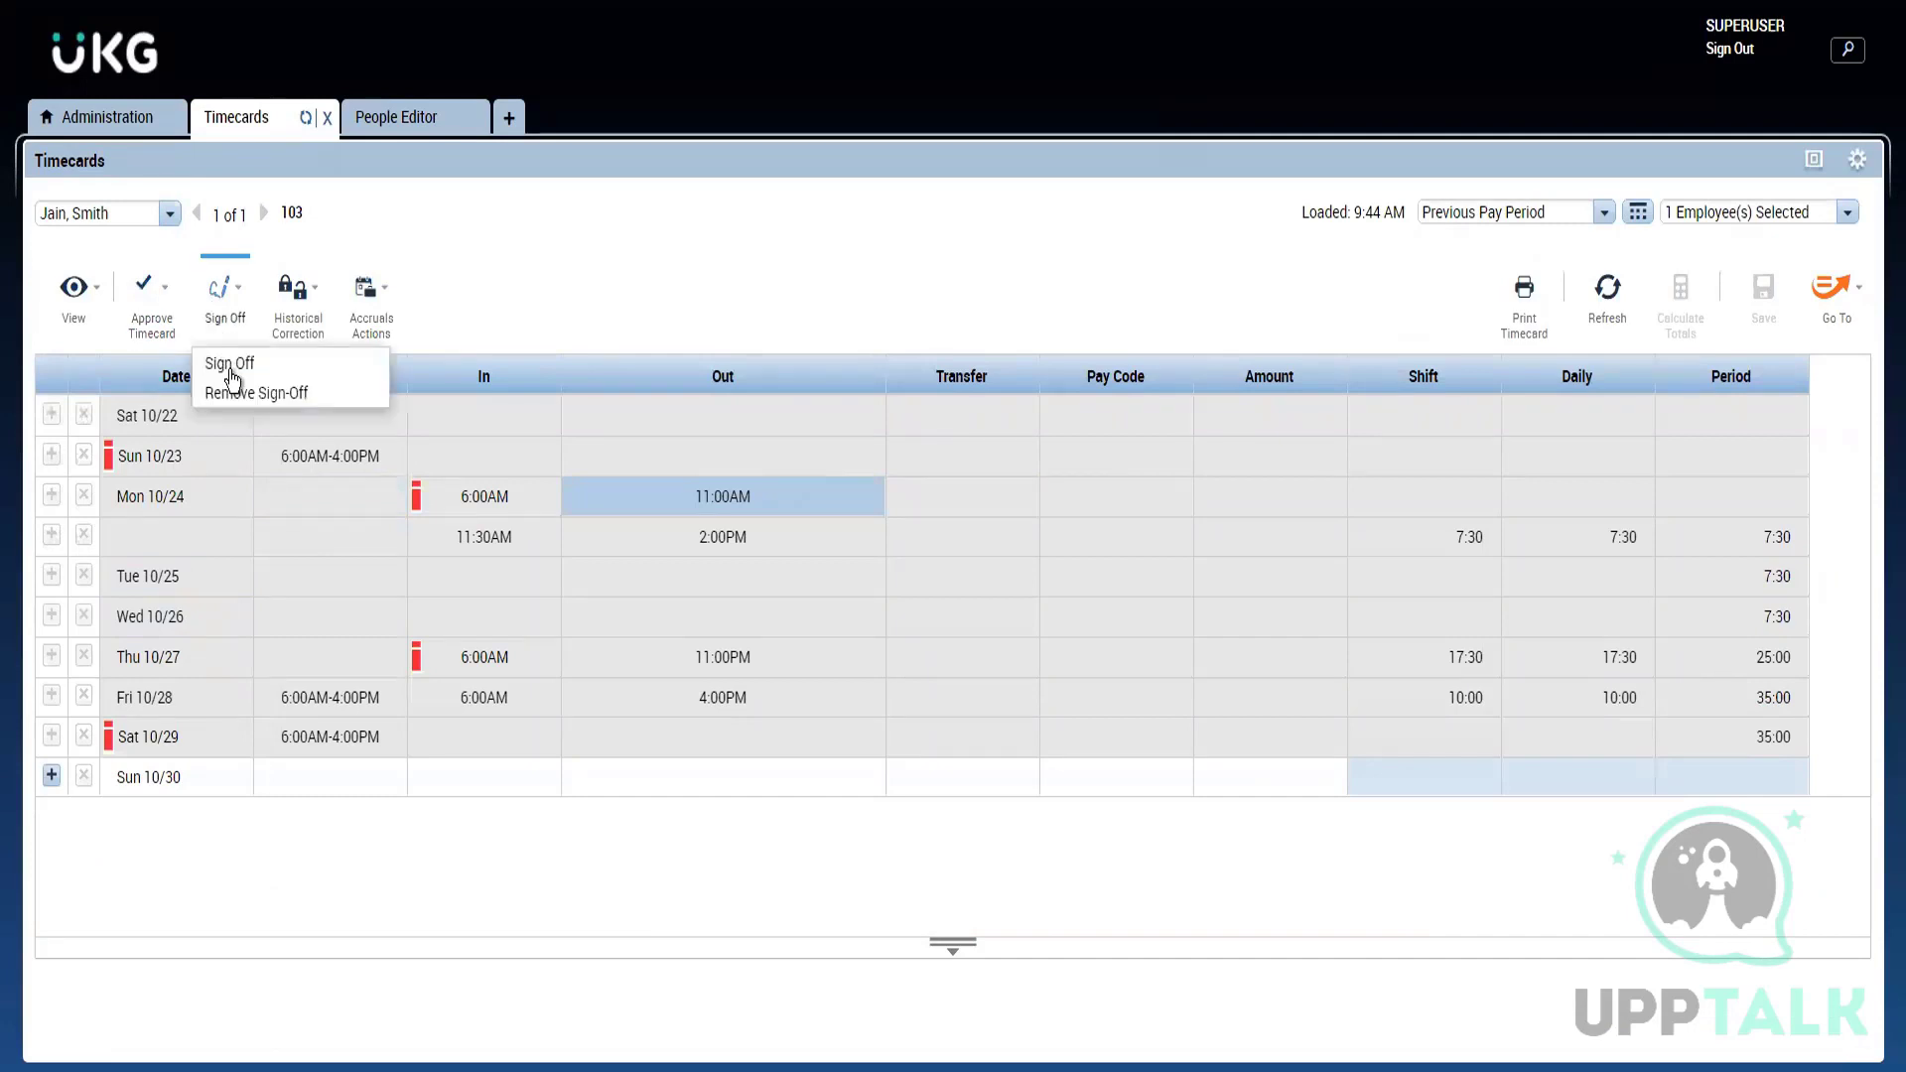
click(238, 395)
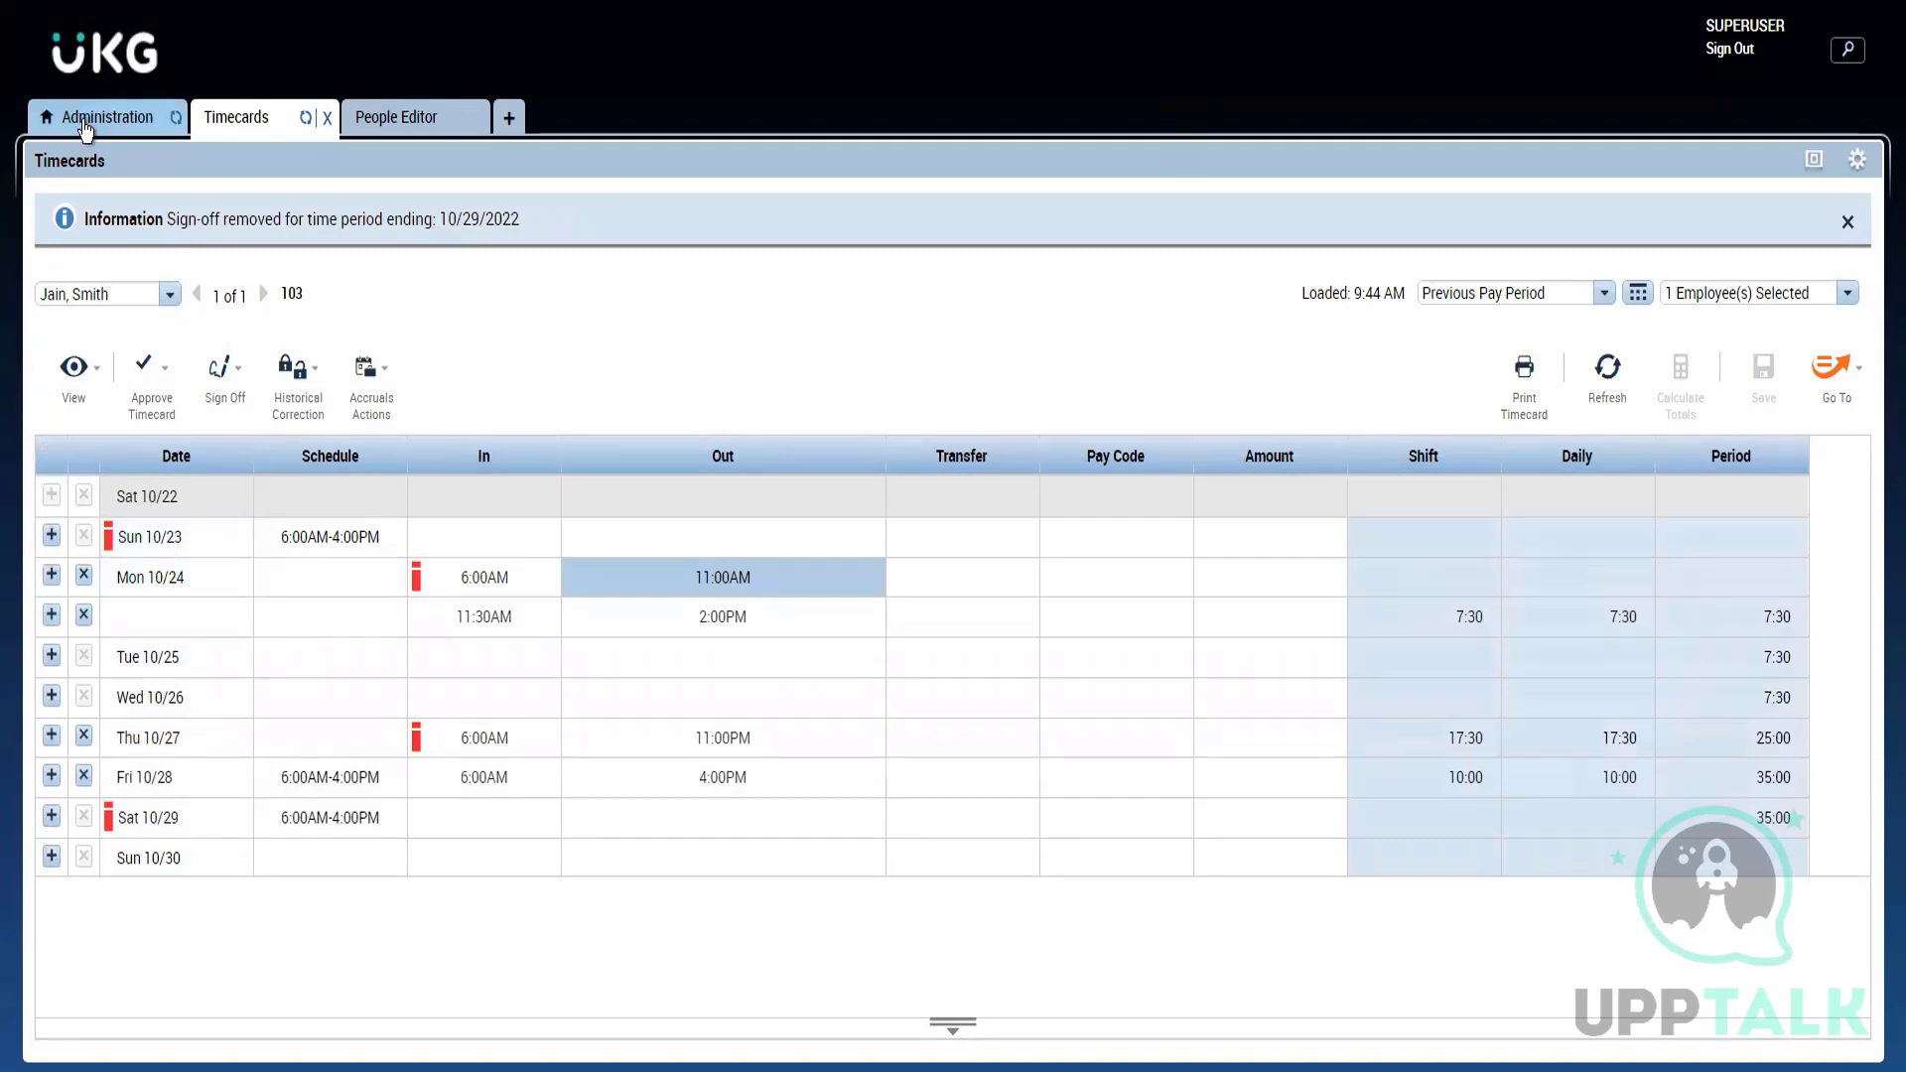
Step: Add an Aus FT pay rule row effective 10/23/2022 in the employee's Timekeeper section, save it and reload the People Editor record
click(385, 124)
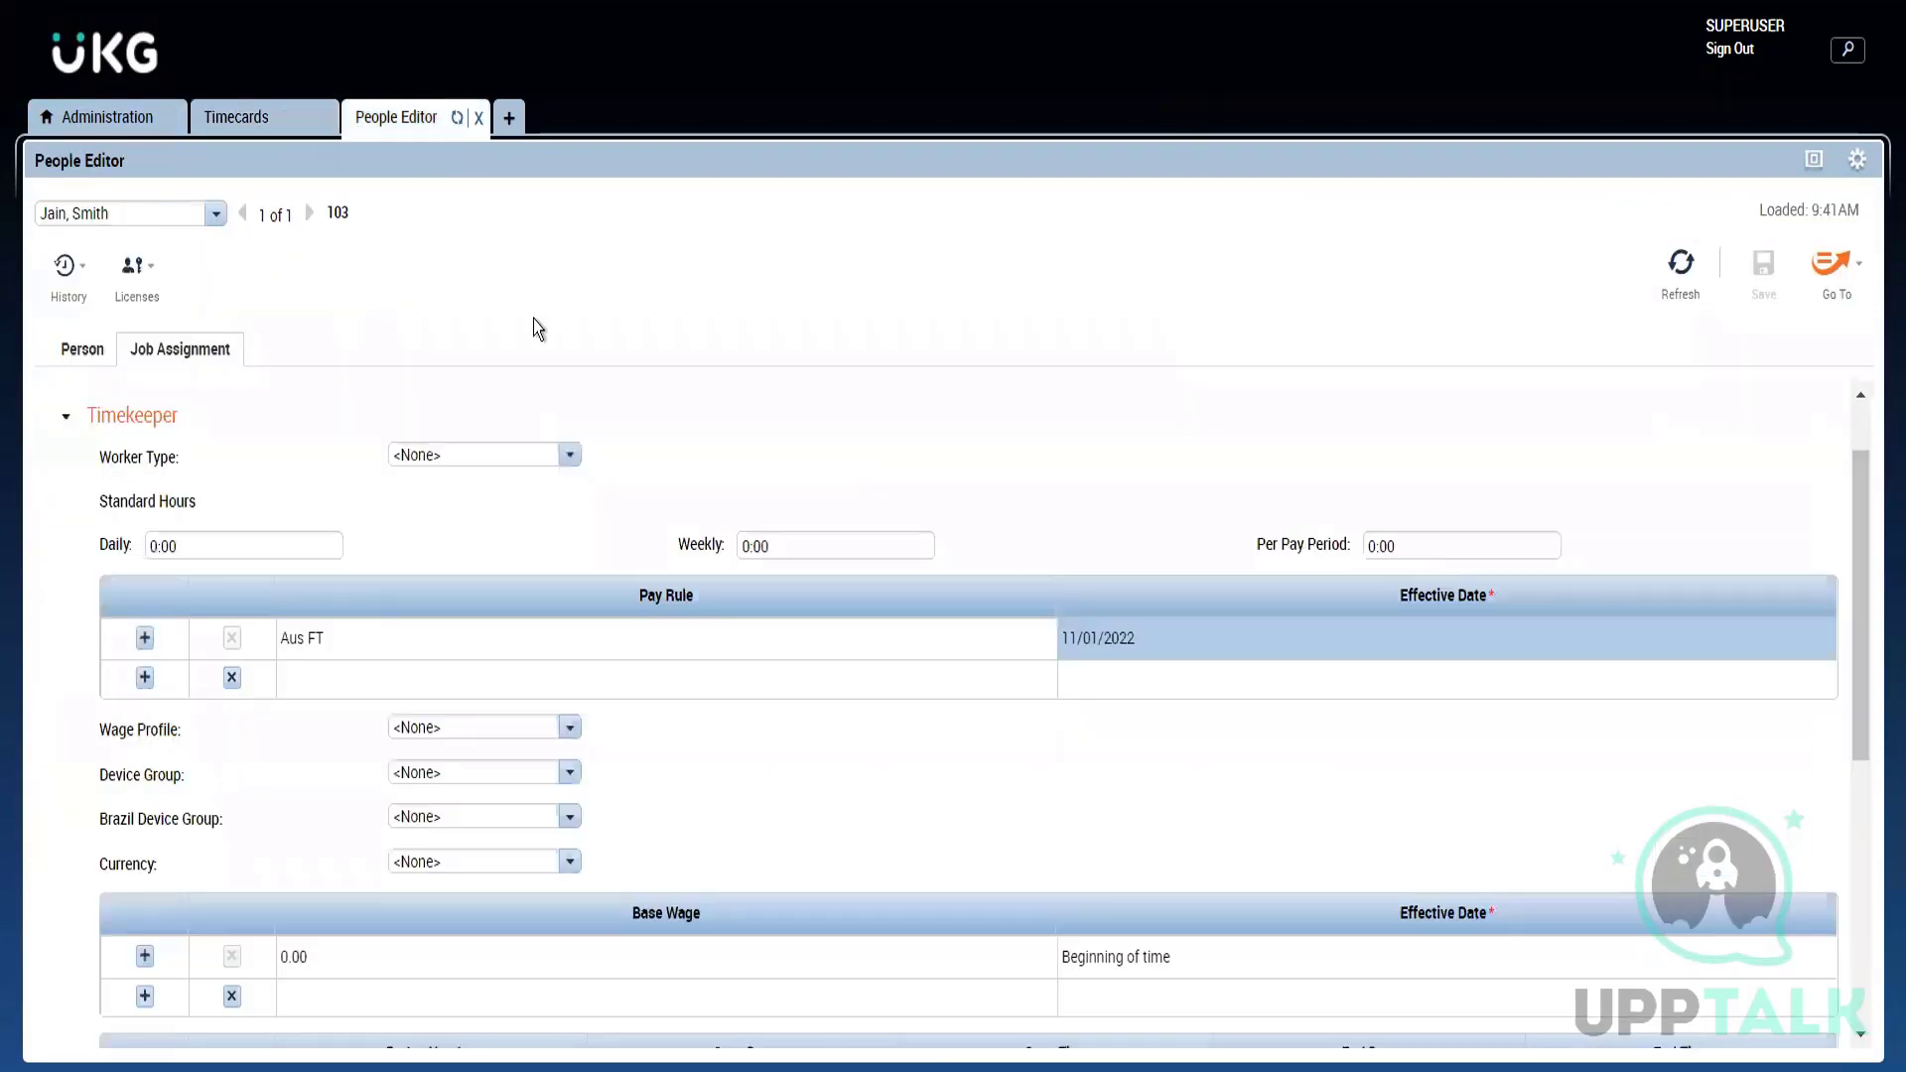
click(497, 683)
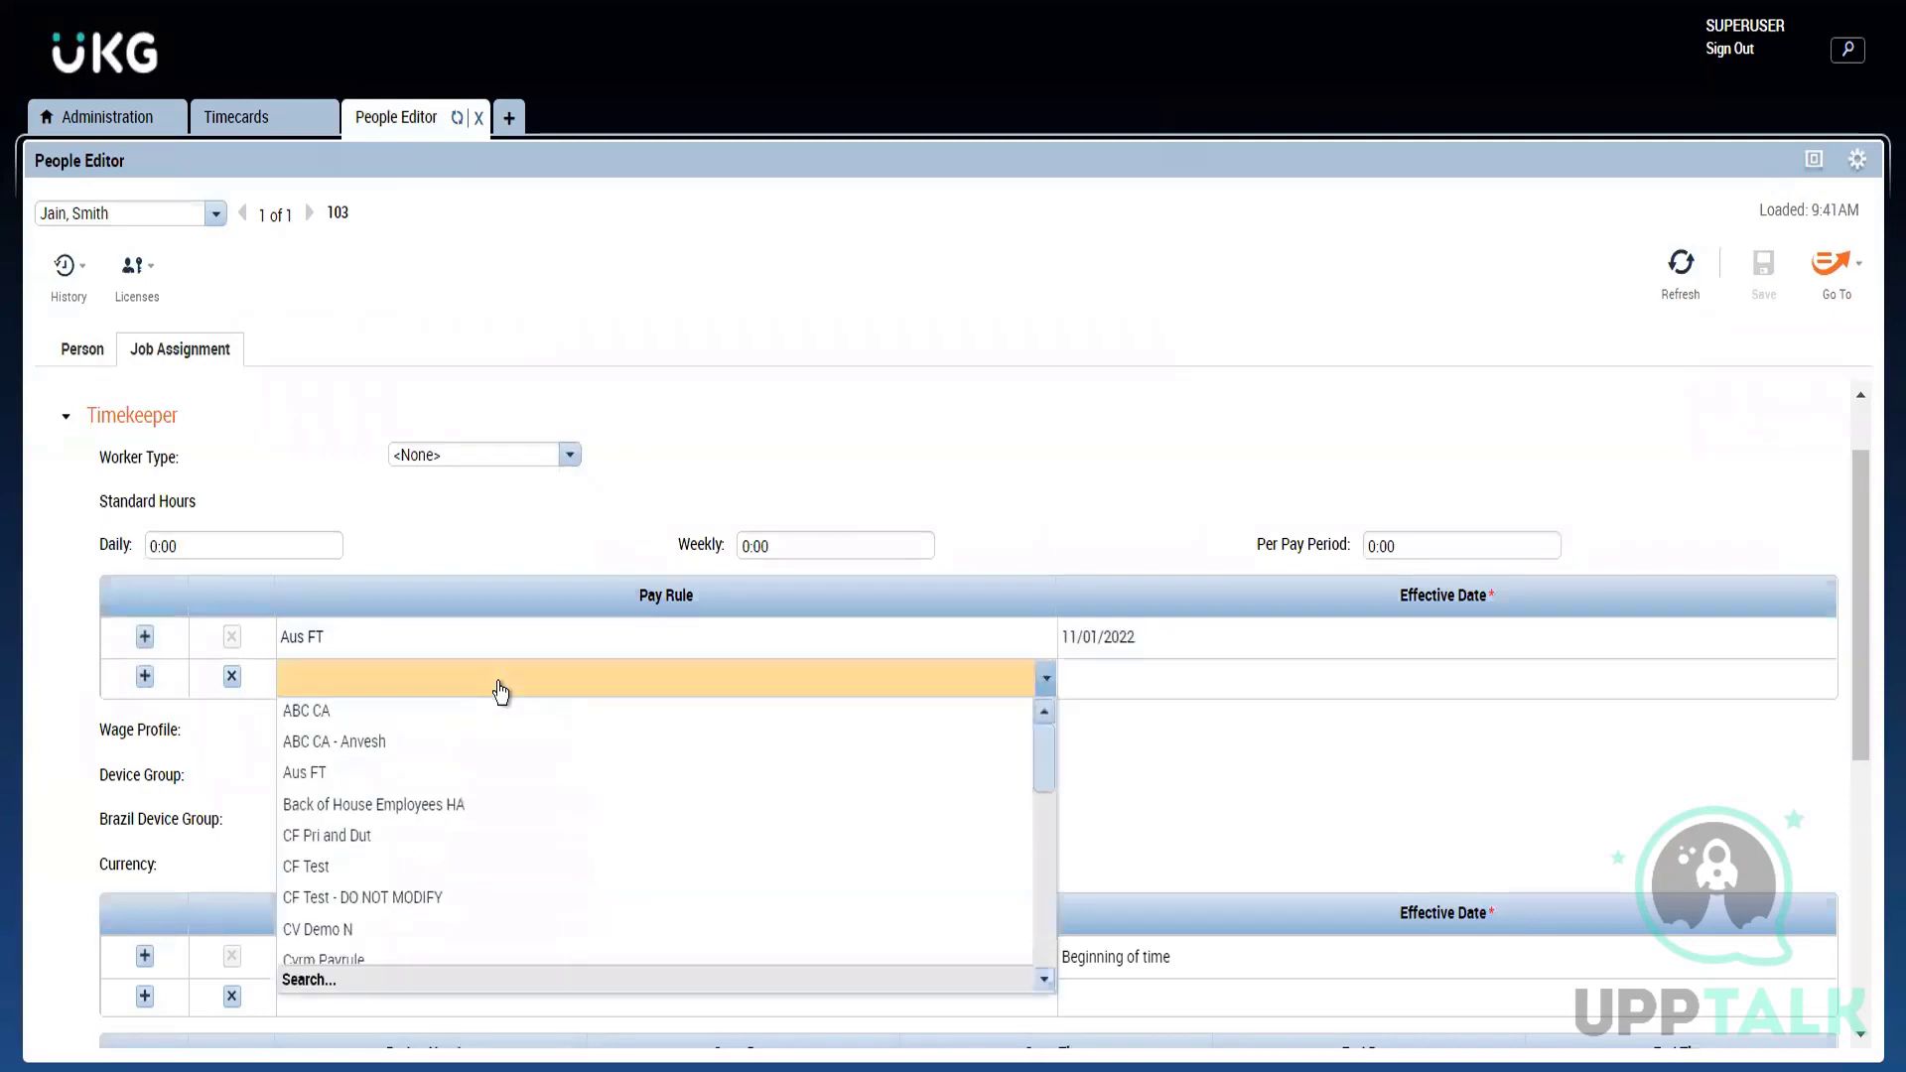
click(407, 771)
click(1123, 684)
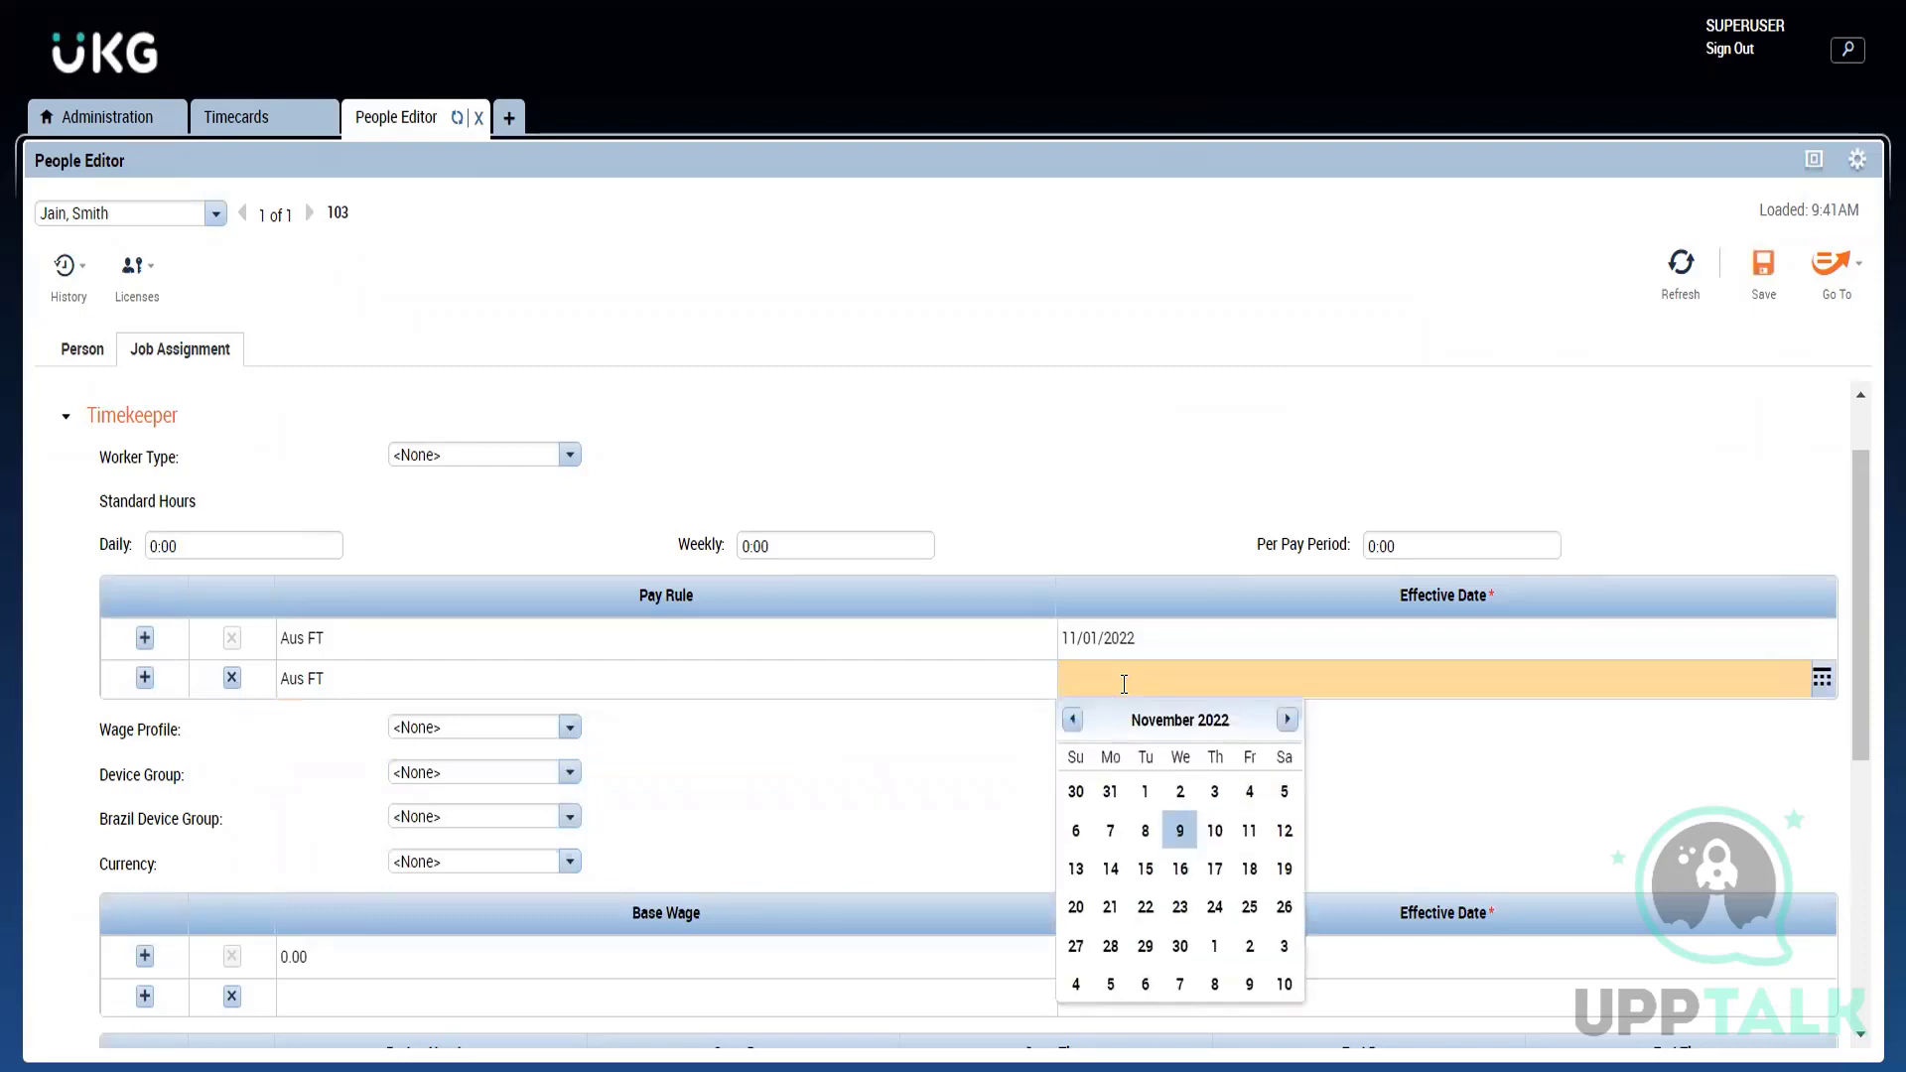
click(1073, 720)
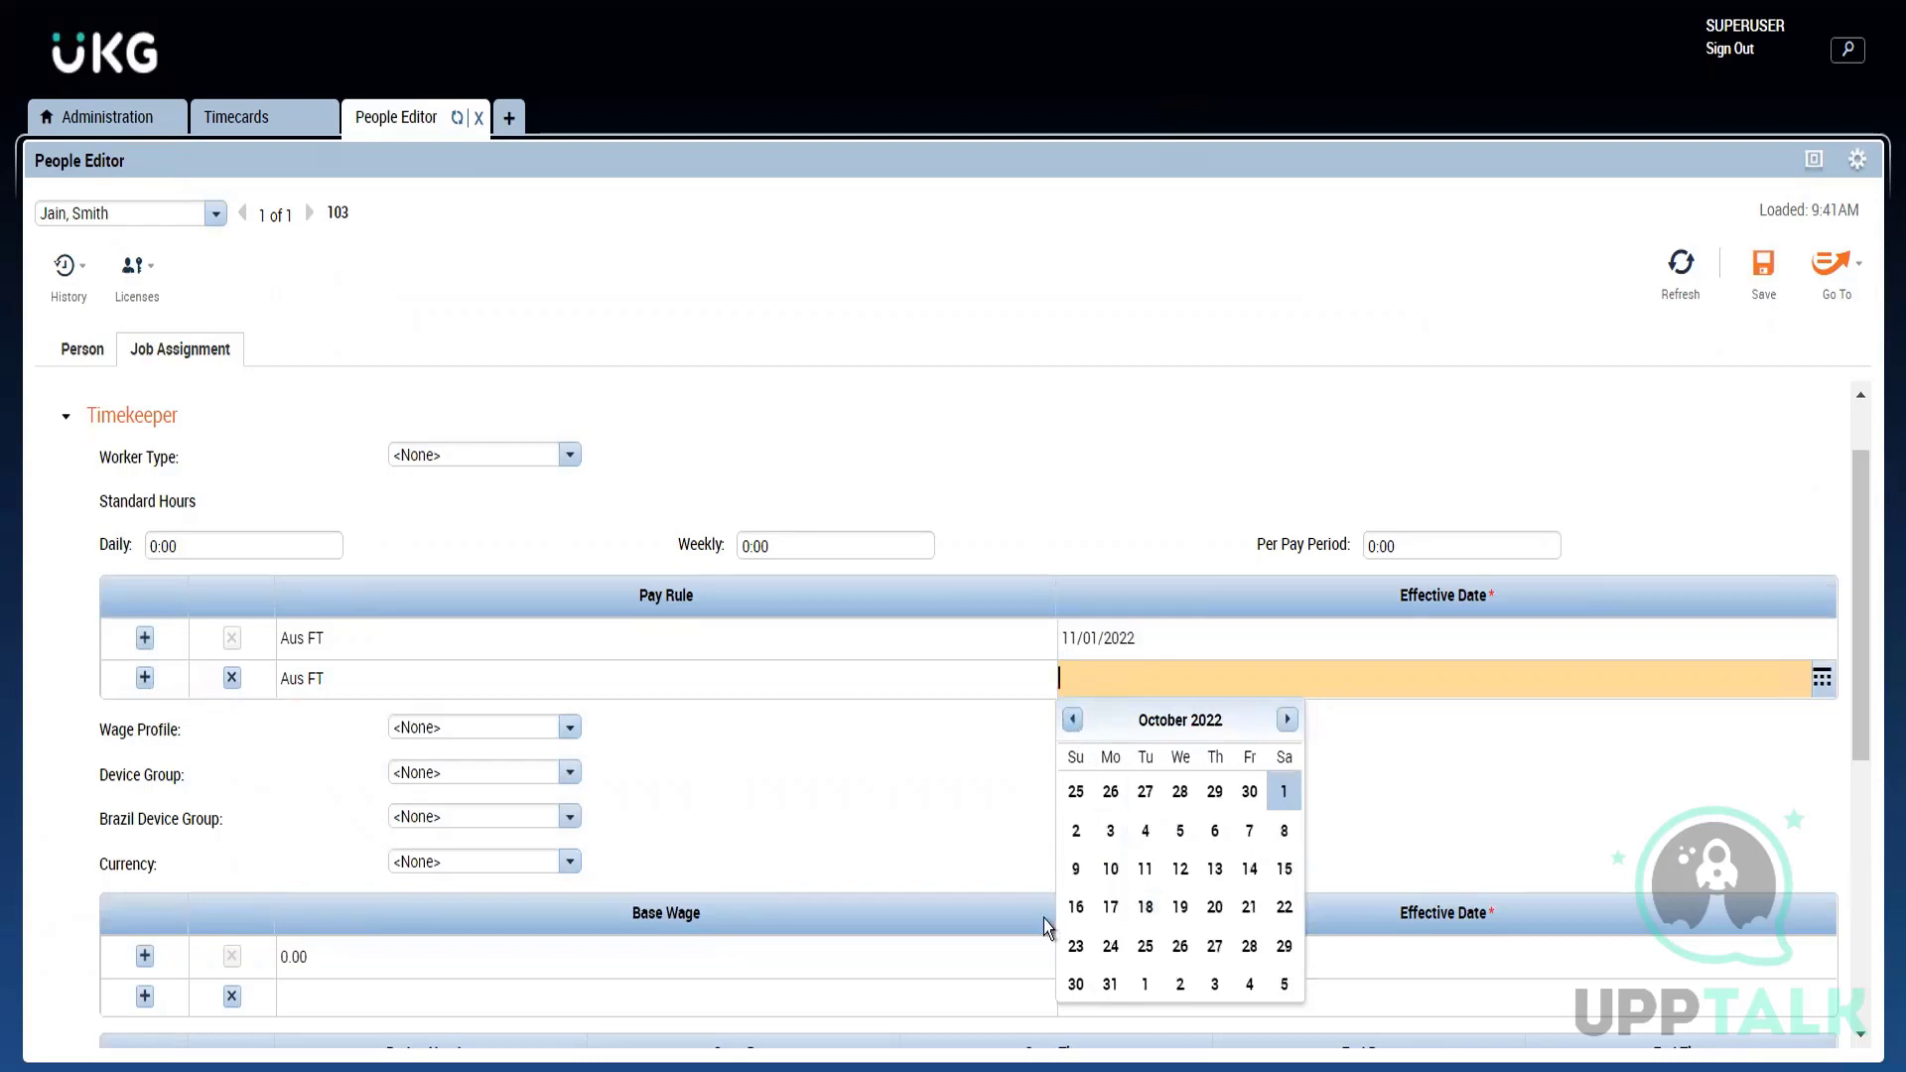
click(1074, 946)
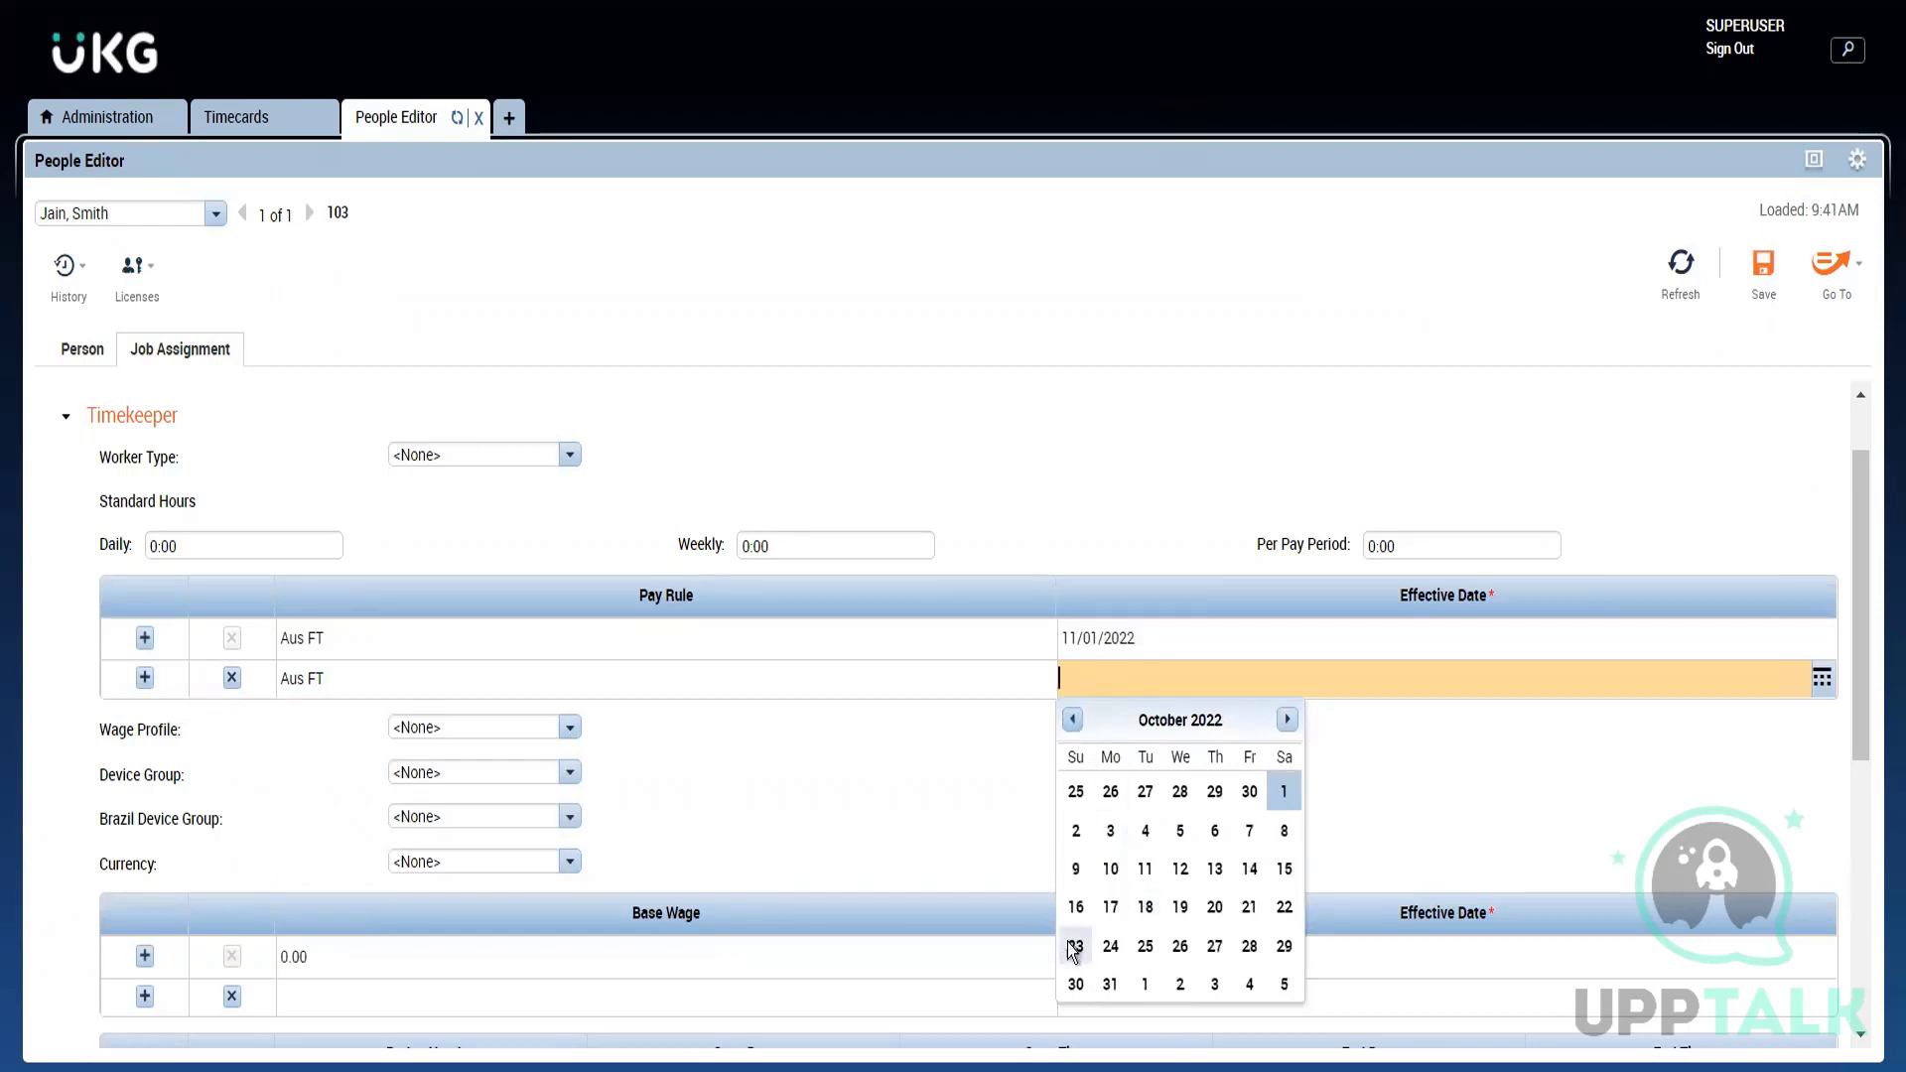
click(1291, 468)
click(1765, 294)
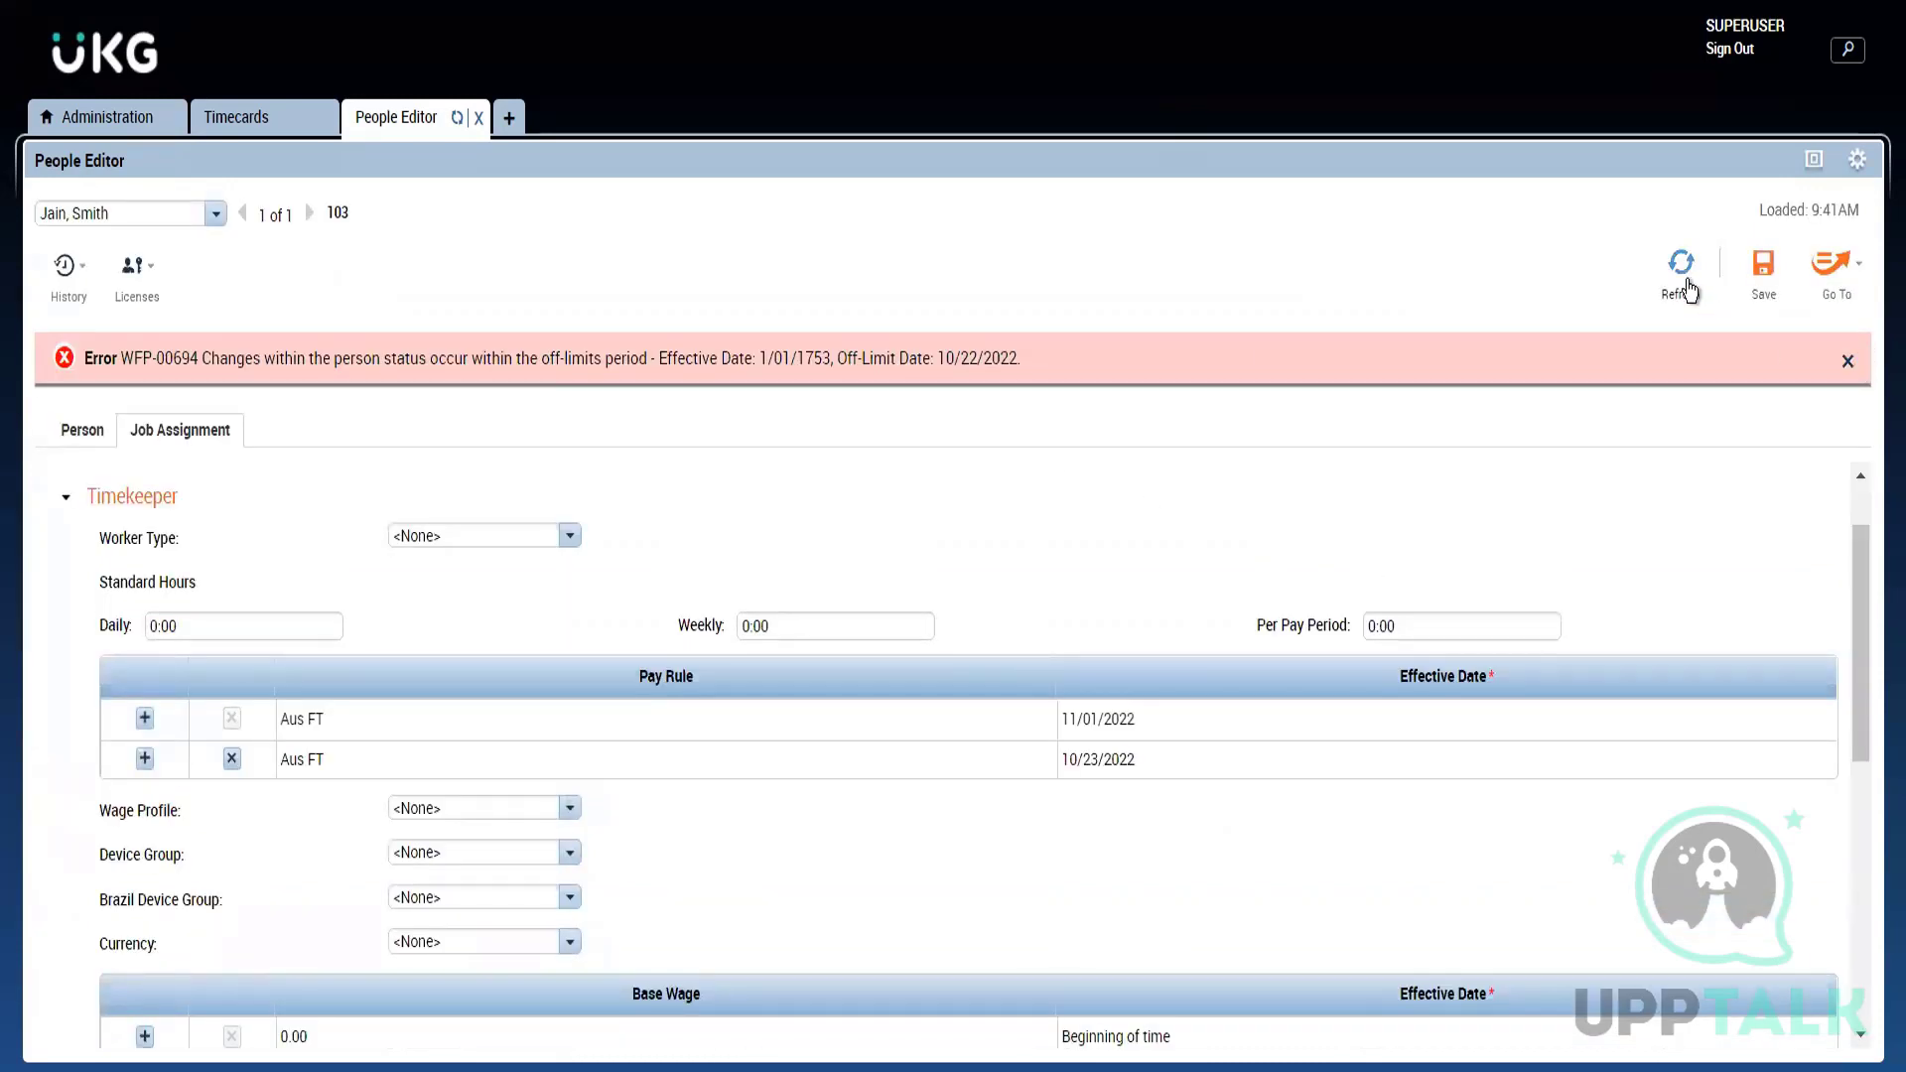
click(1683, 268)
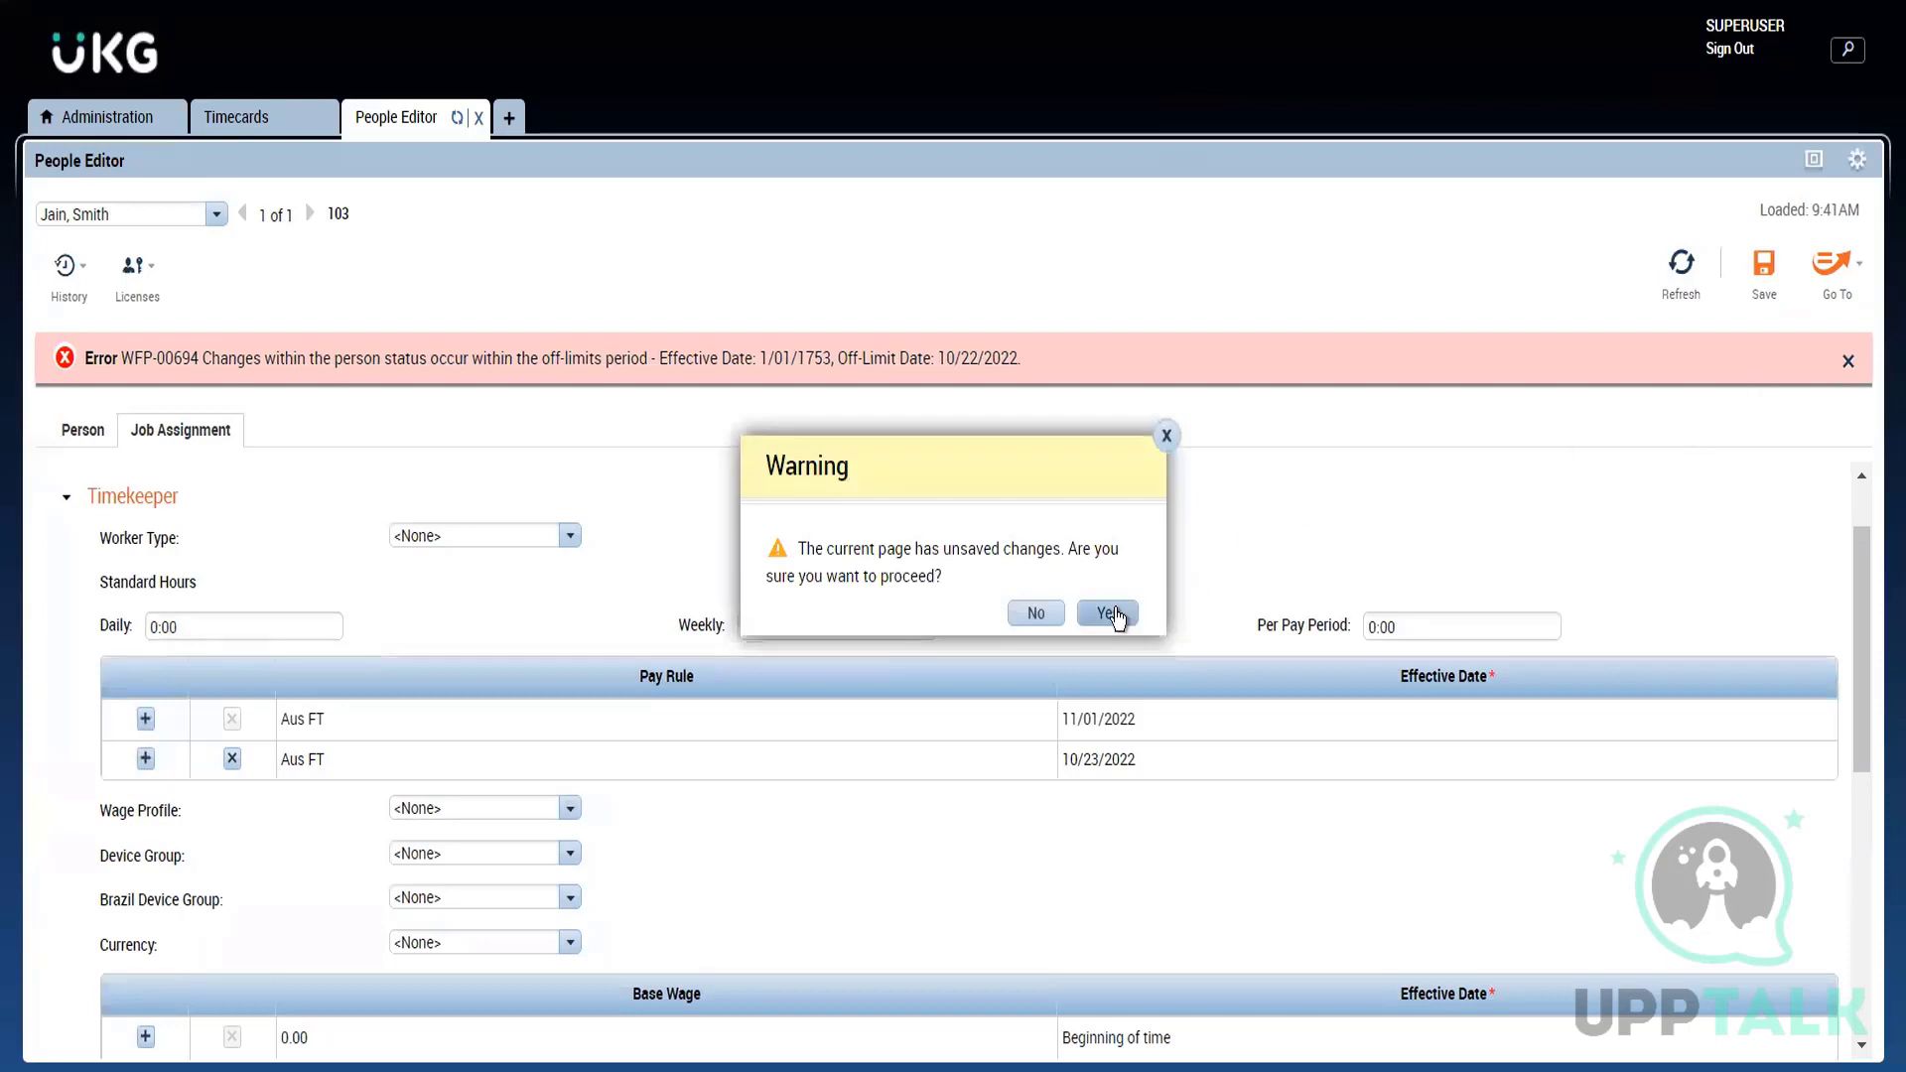
click(1111, 614)
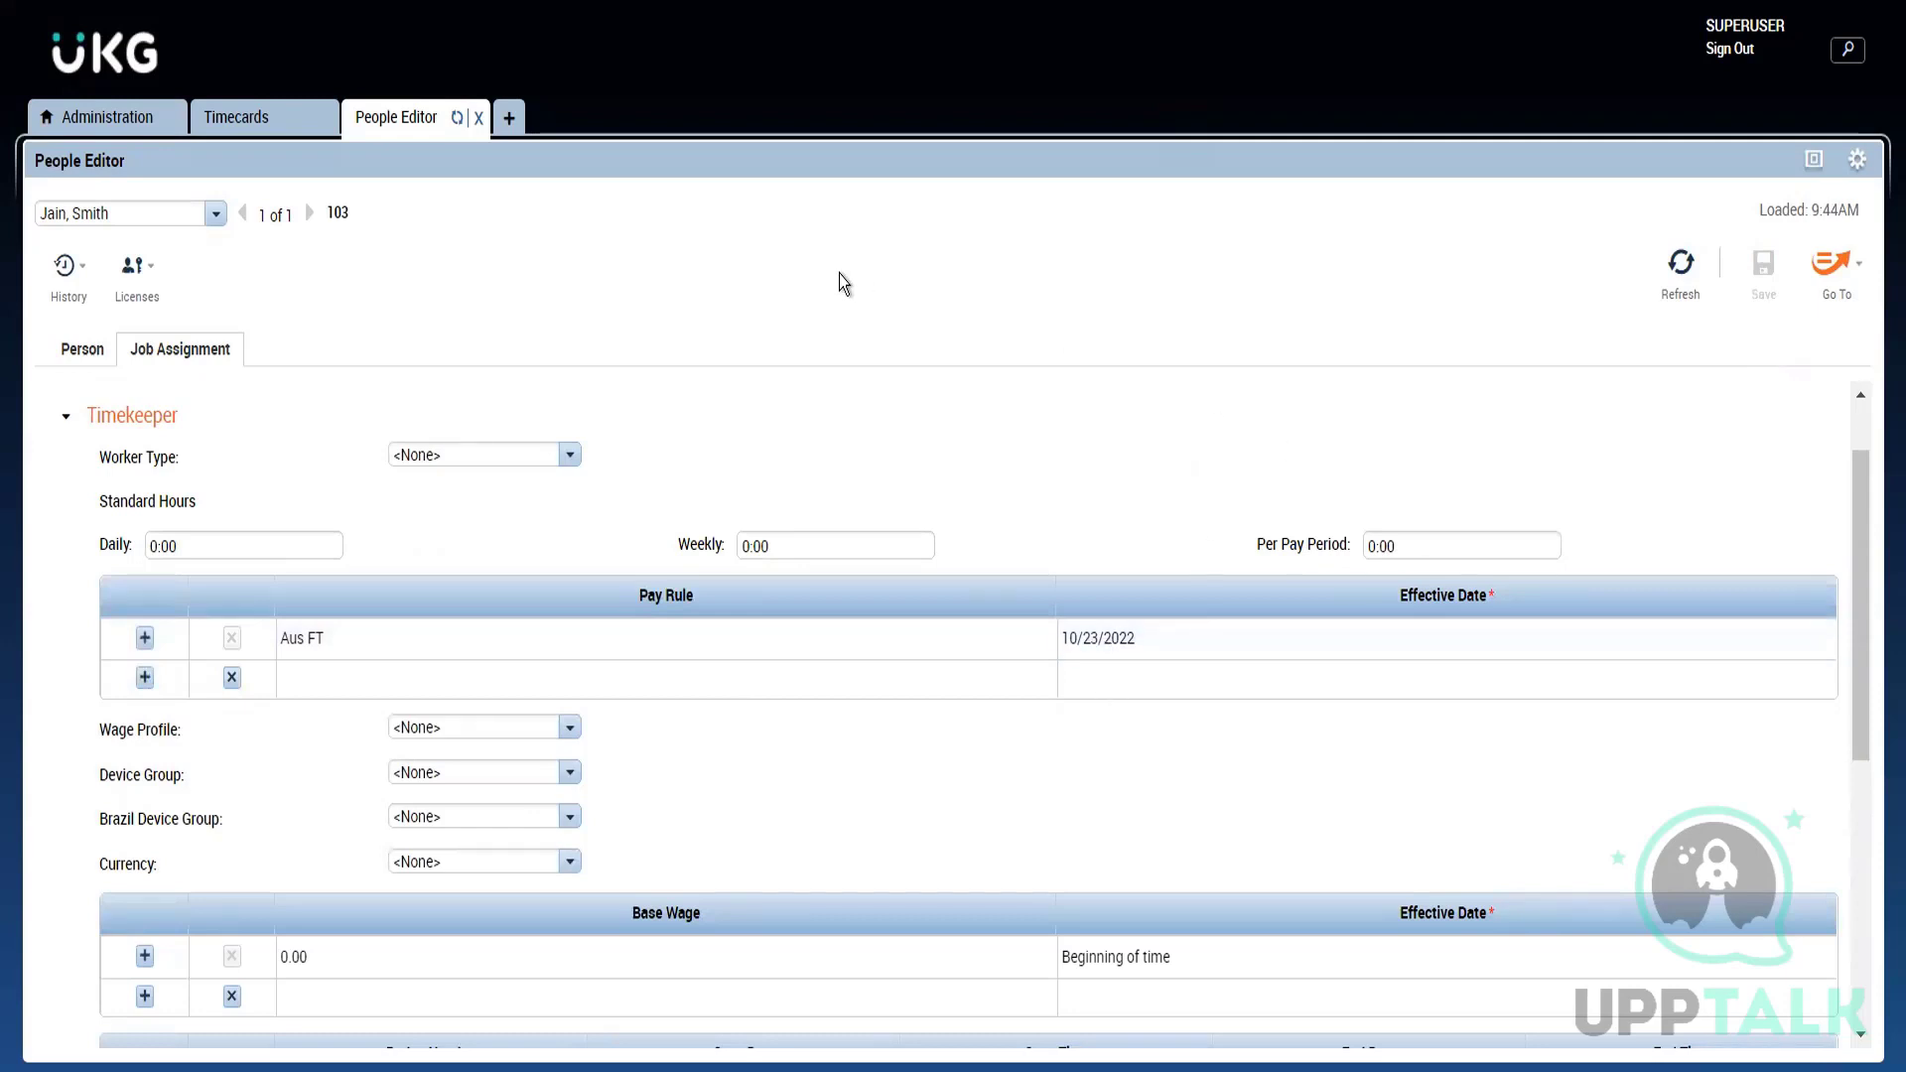
Step: Refresh the previous pay period's timecard and compare it with the pay rule assignment in the People Editor
click(261, 122)
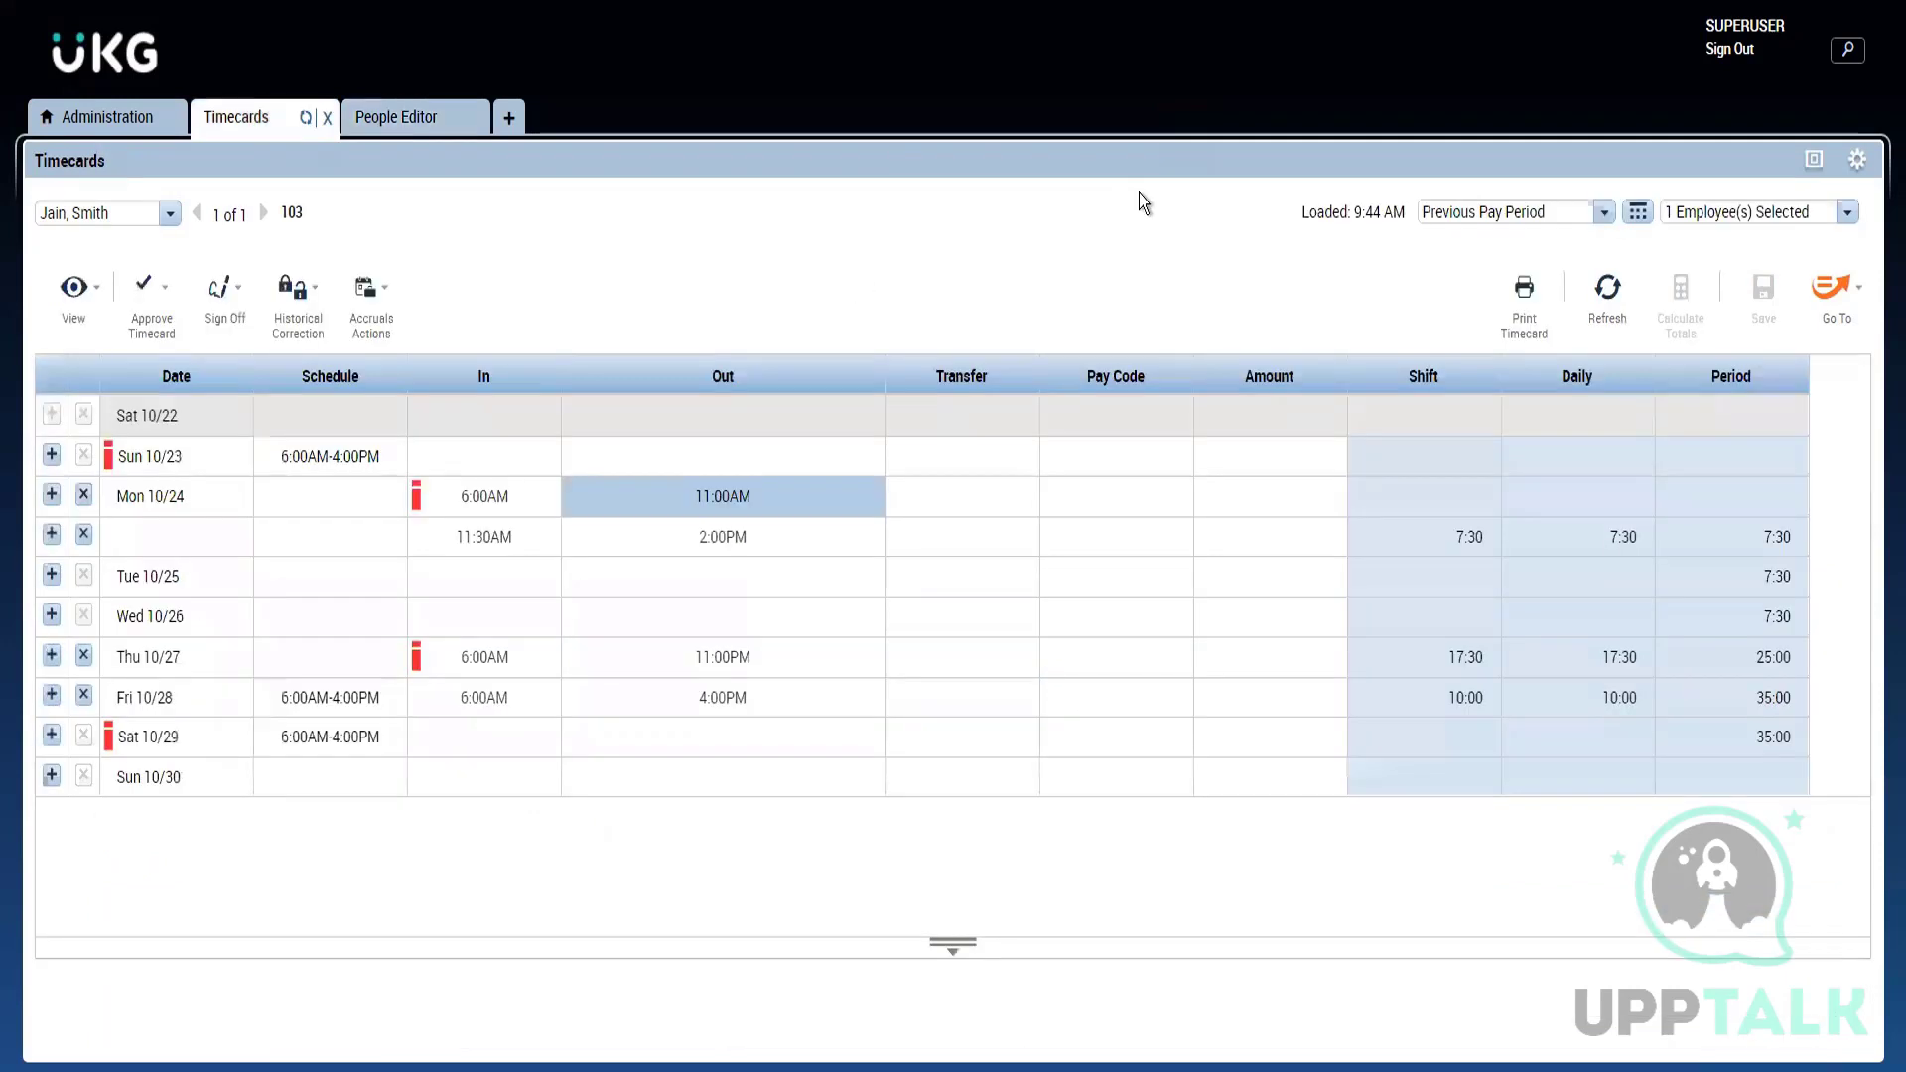
click(1606, 298)
click(407, 117)
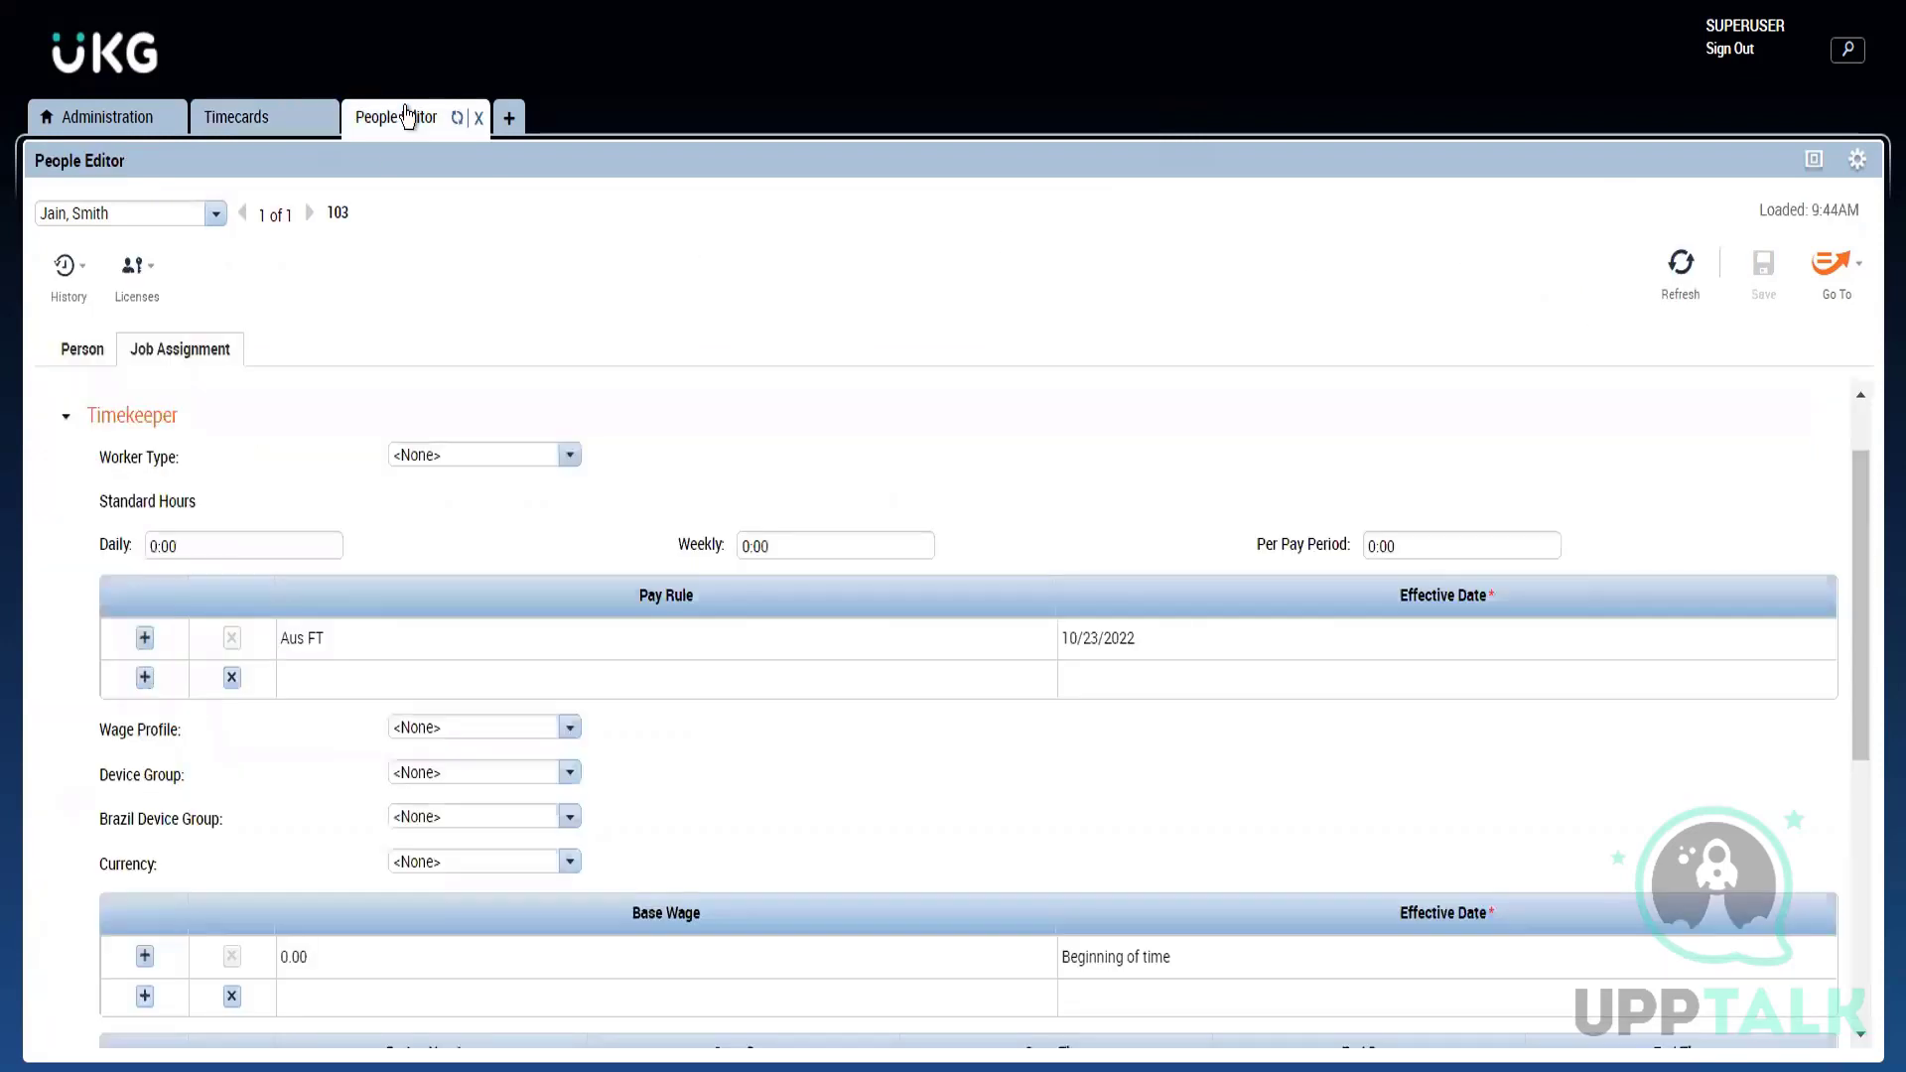
click(213, 119)
click(376, 118)
click(222, 130)
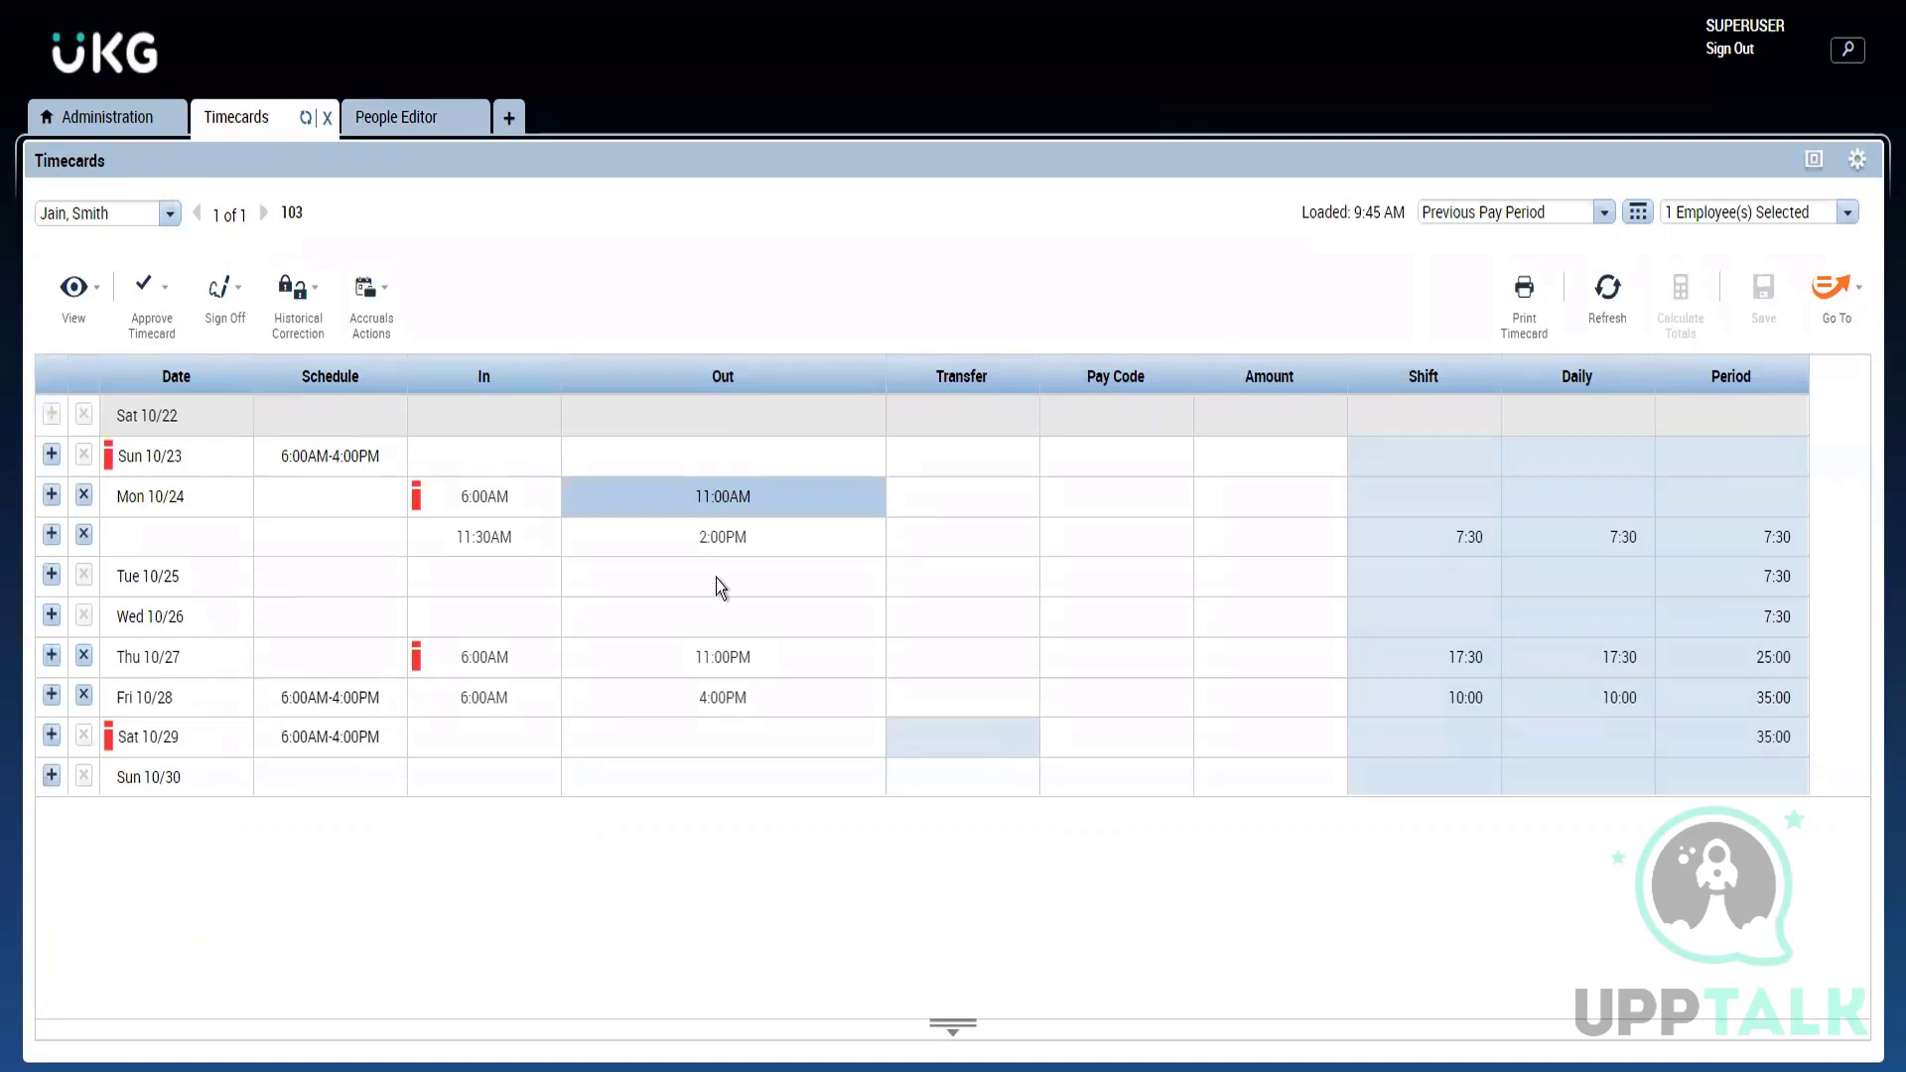
Step: Delete all punch rows on Fri 10/28, Thu 10/27 and Mon 10/24 from the previous pay period's timecard
click(83, 695)
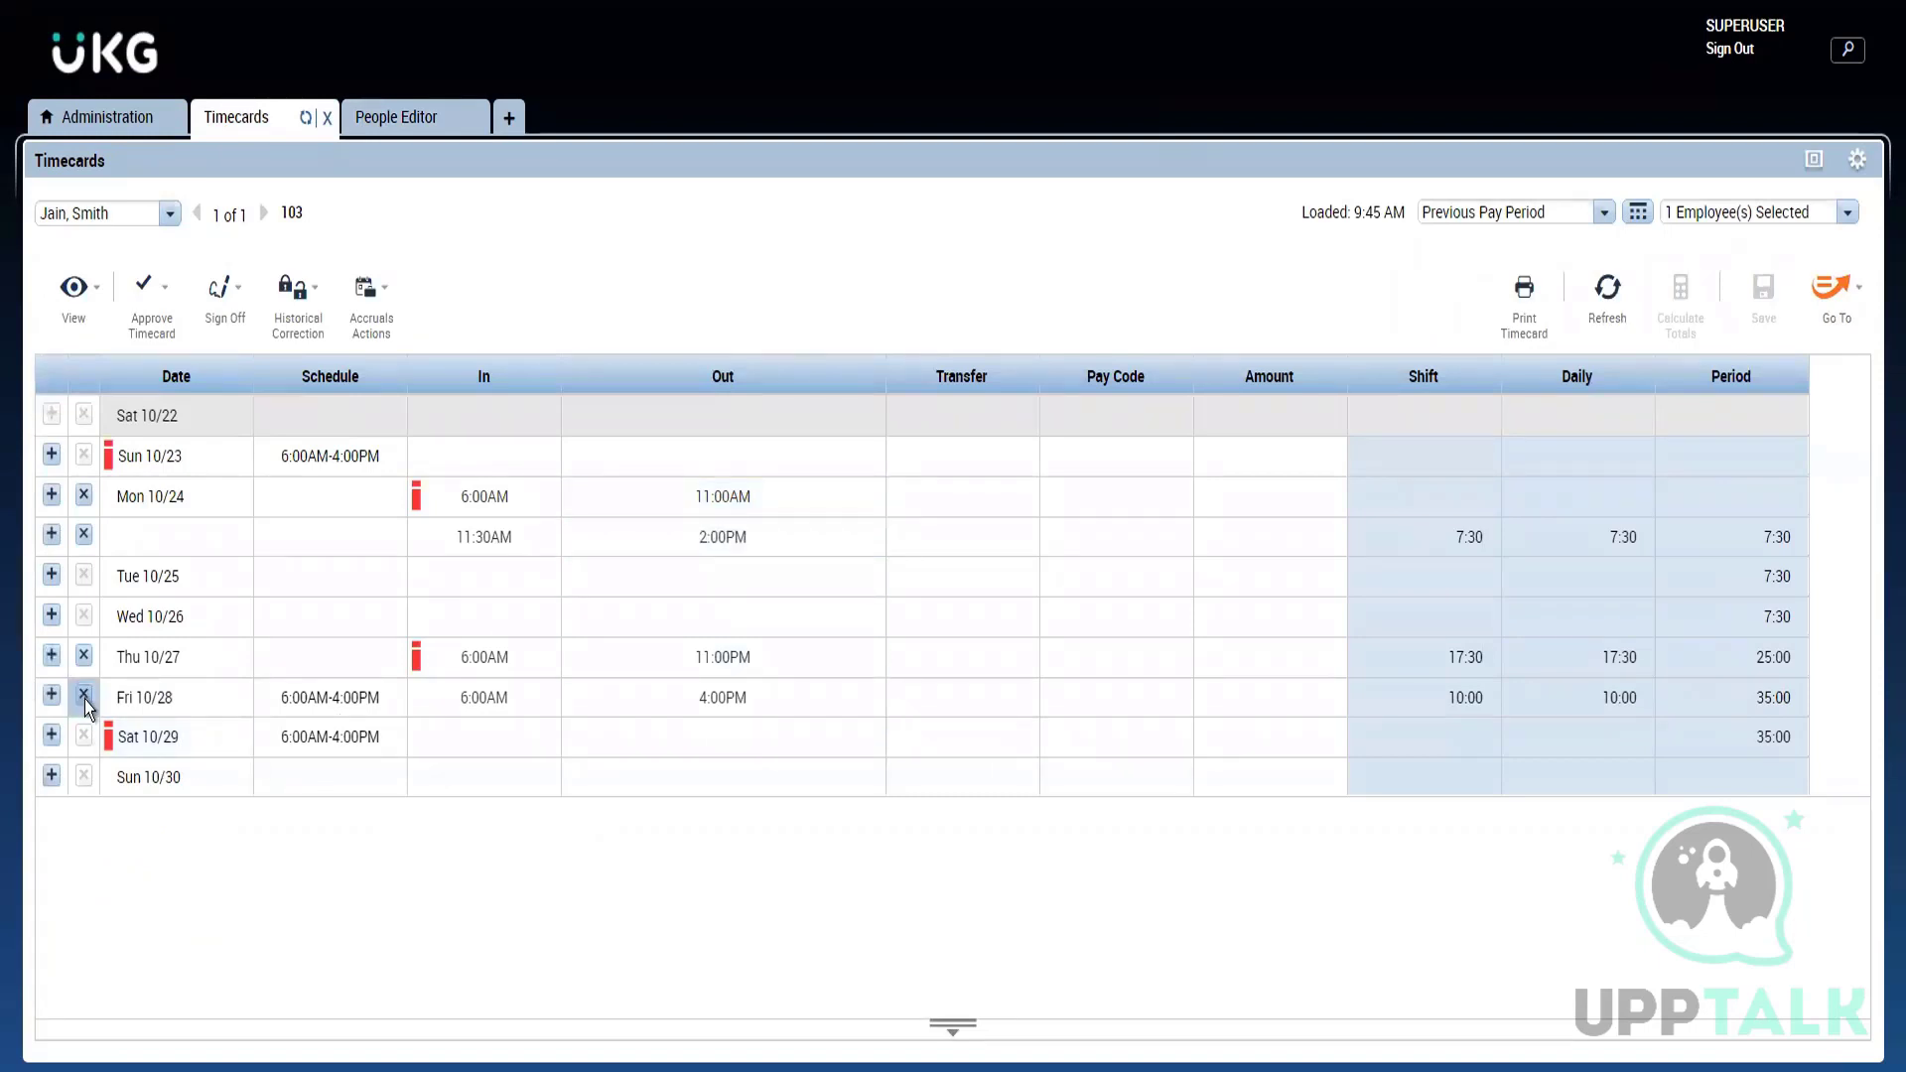
click(83, 656)
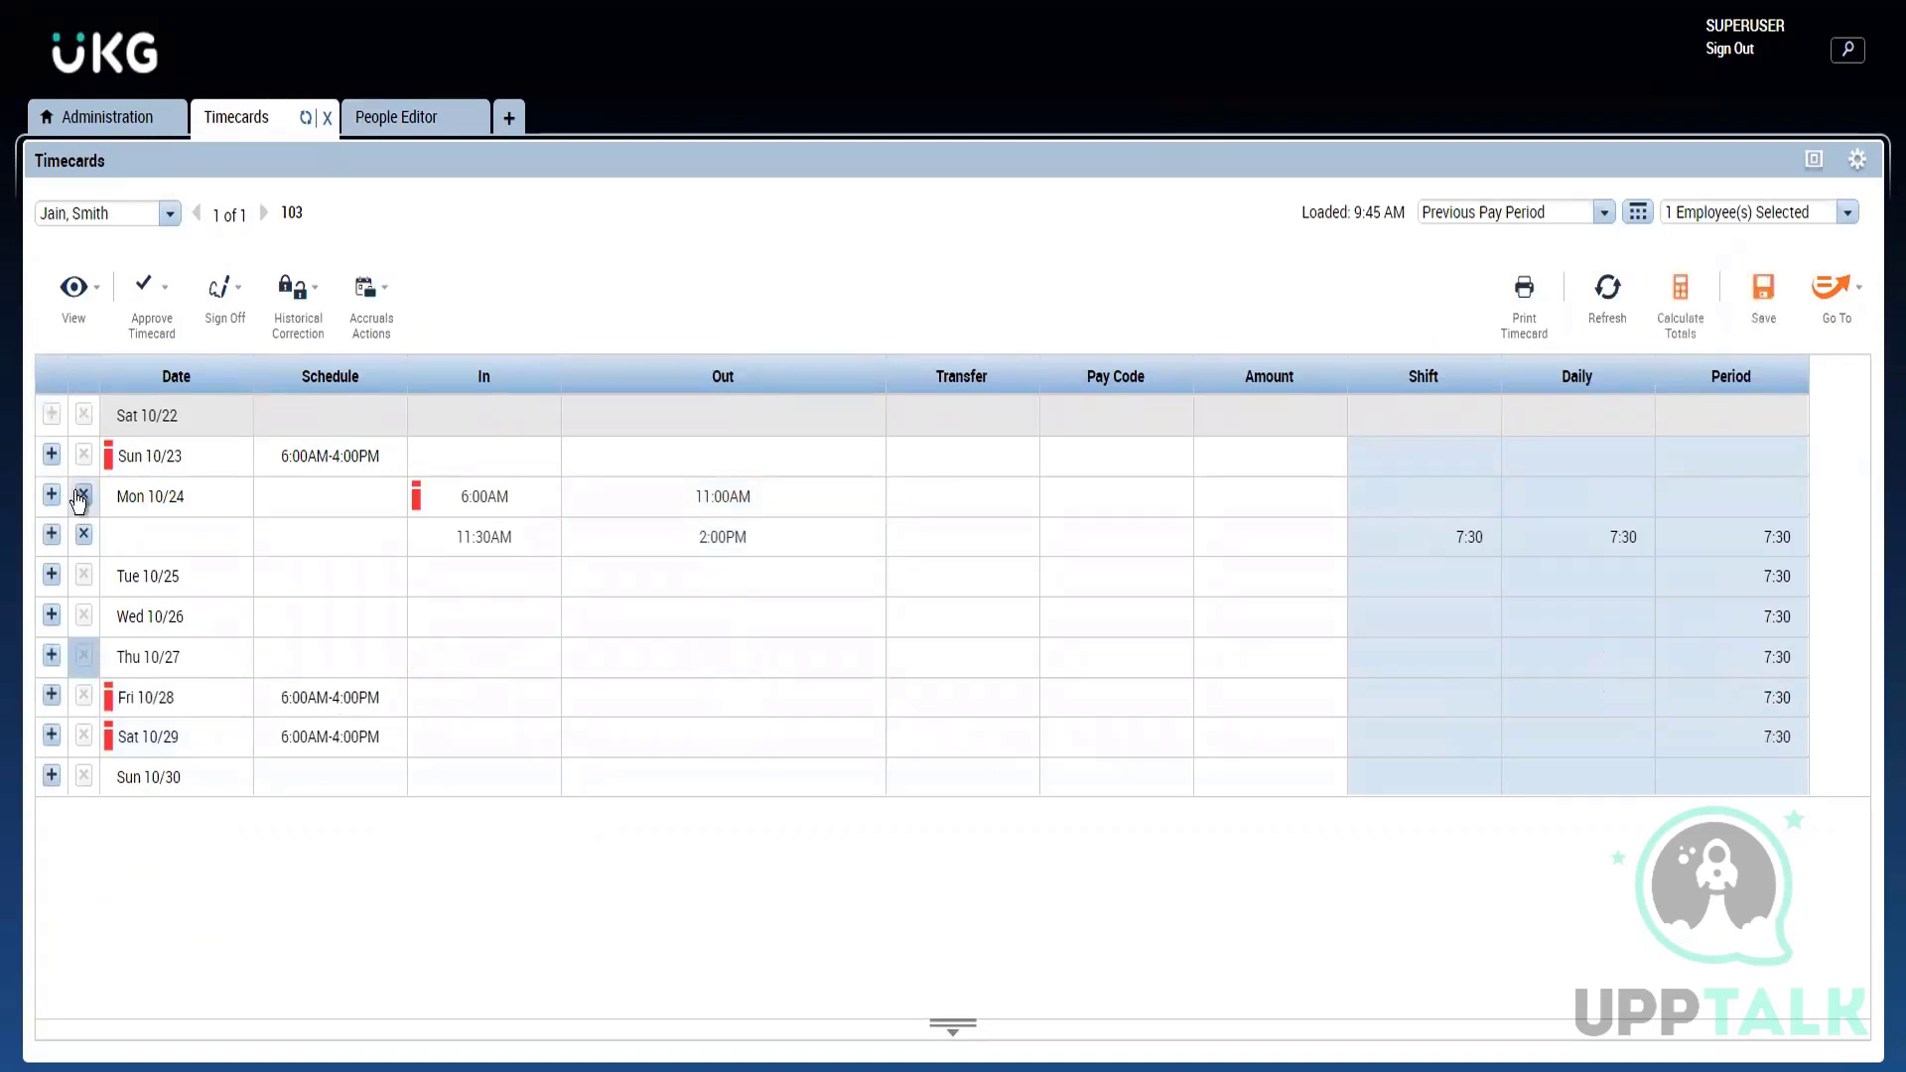
click(81, 495)
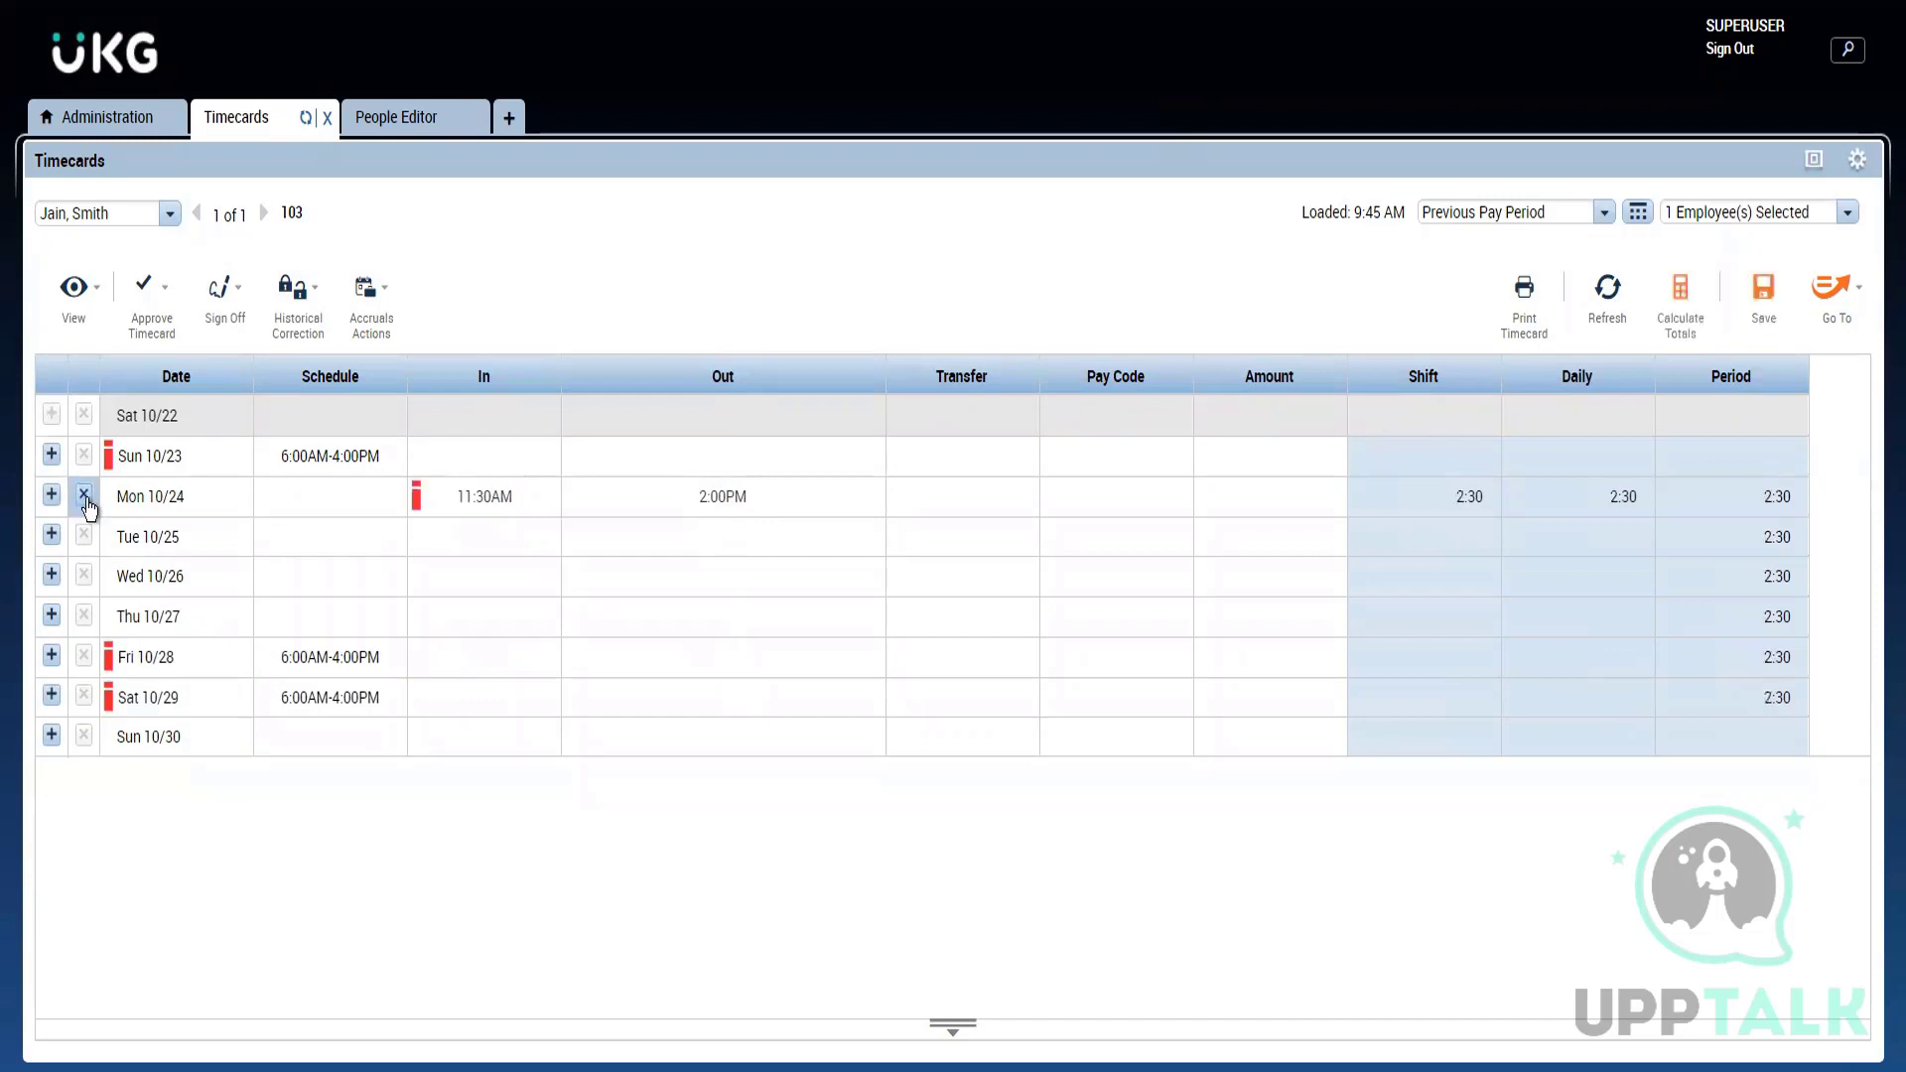
click(87, 499)
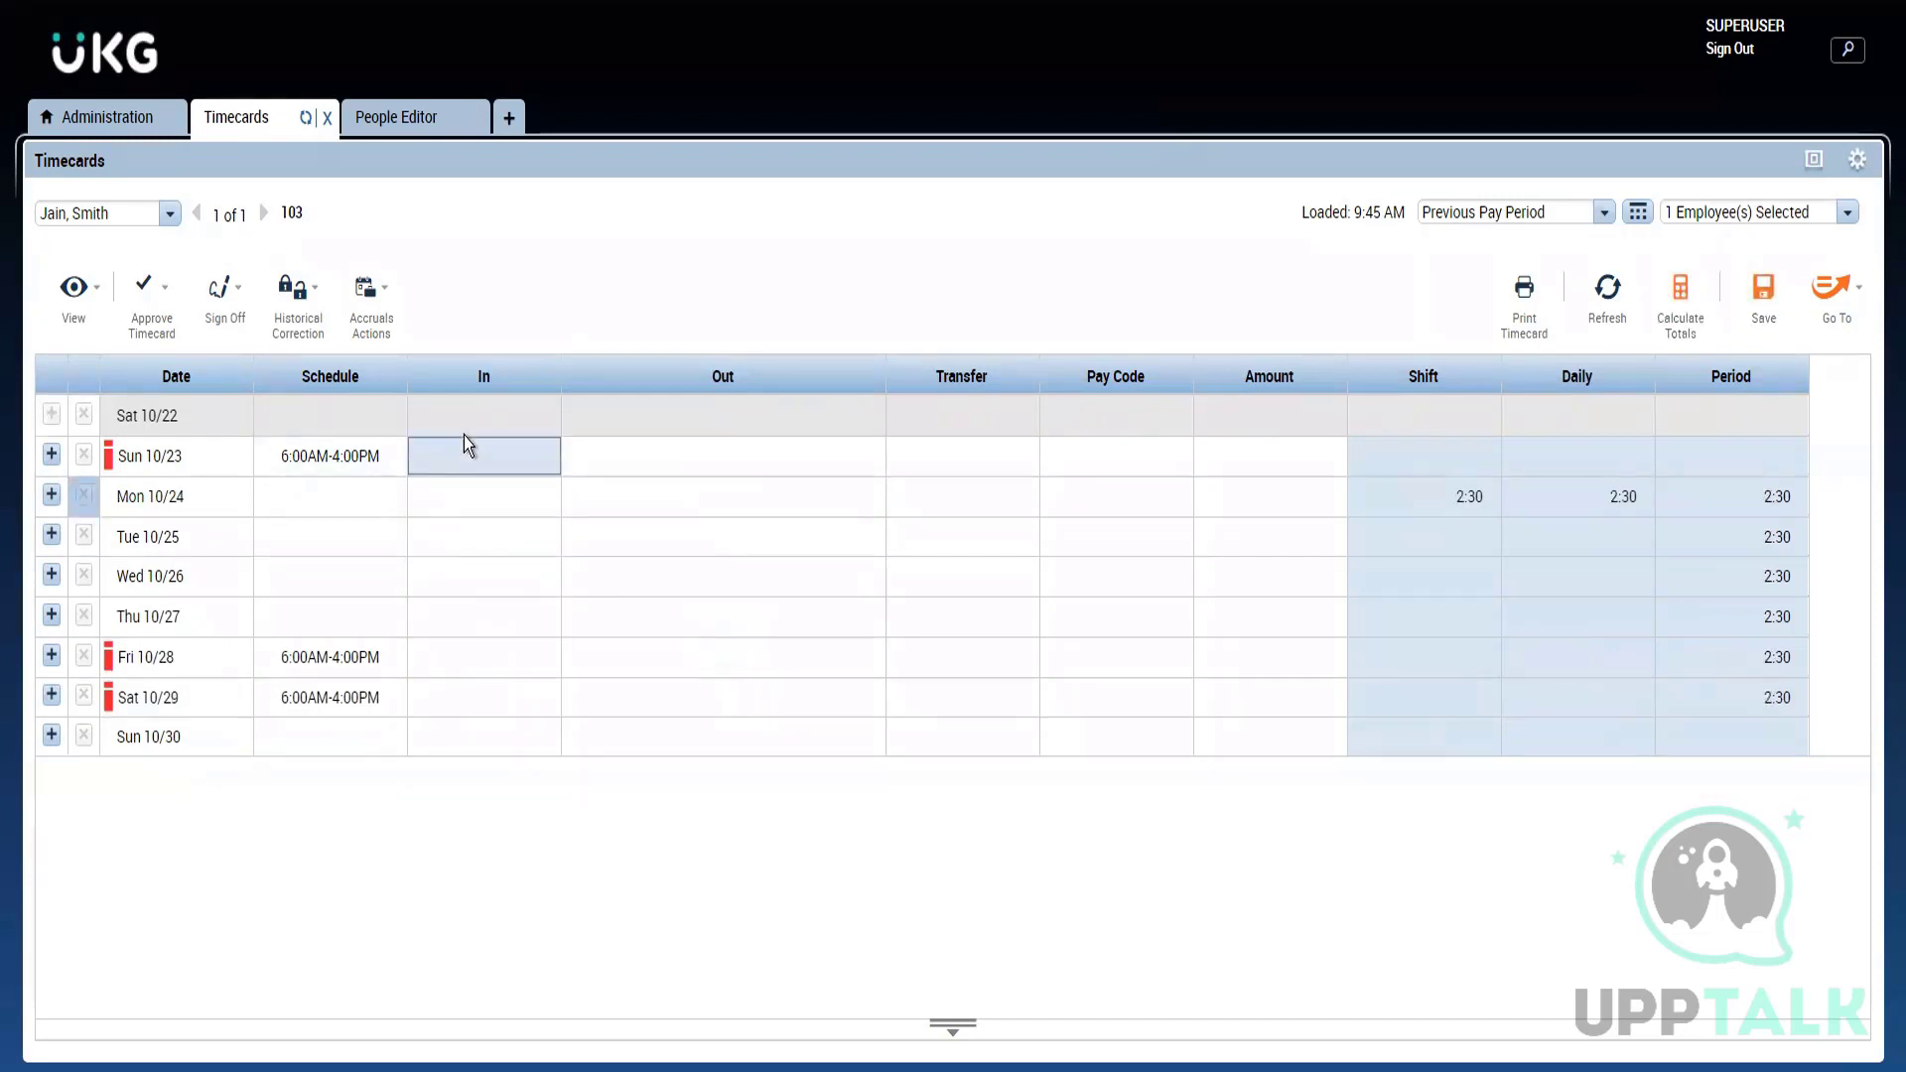
Step: Enter only a 4:00PM out punch on Fri 10/28, leaving the in punch blank, and save the timecard
click(470, 645)
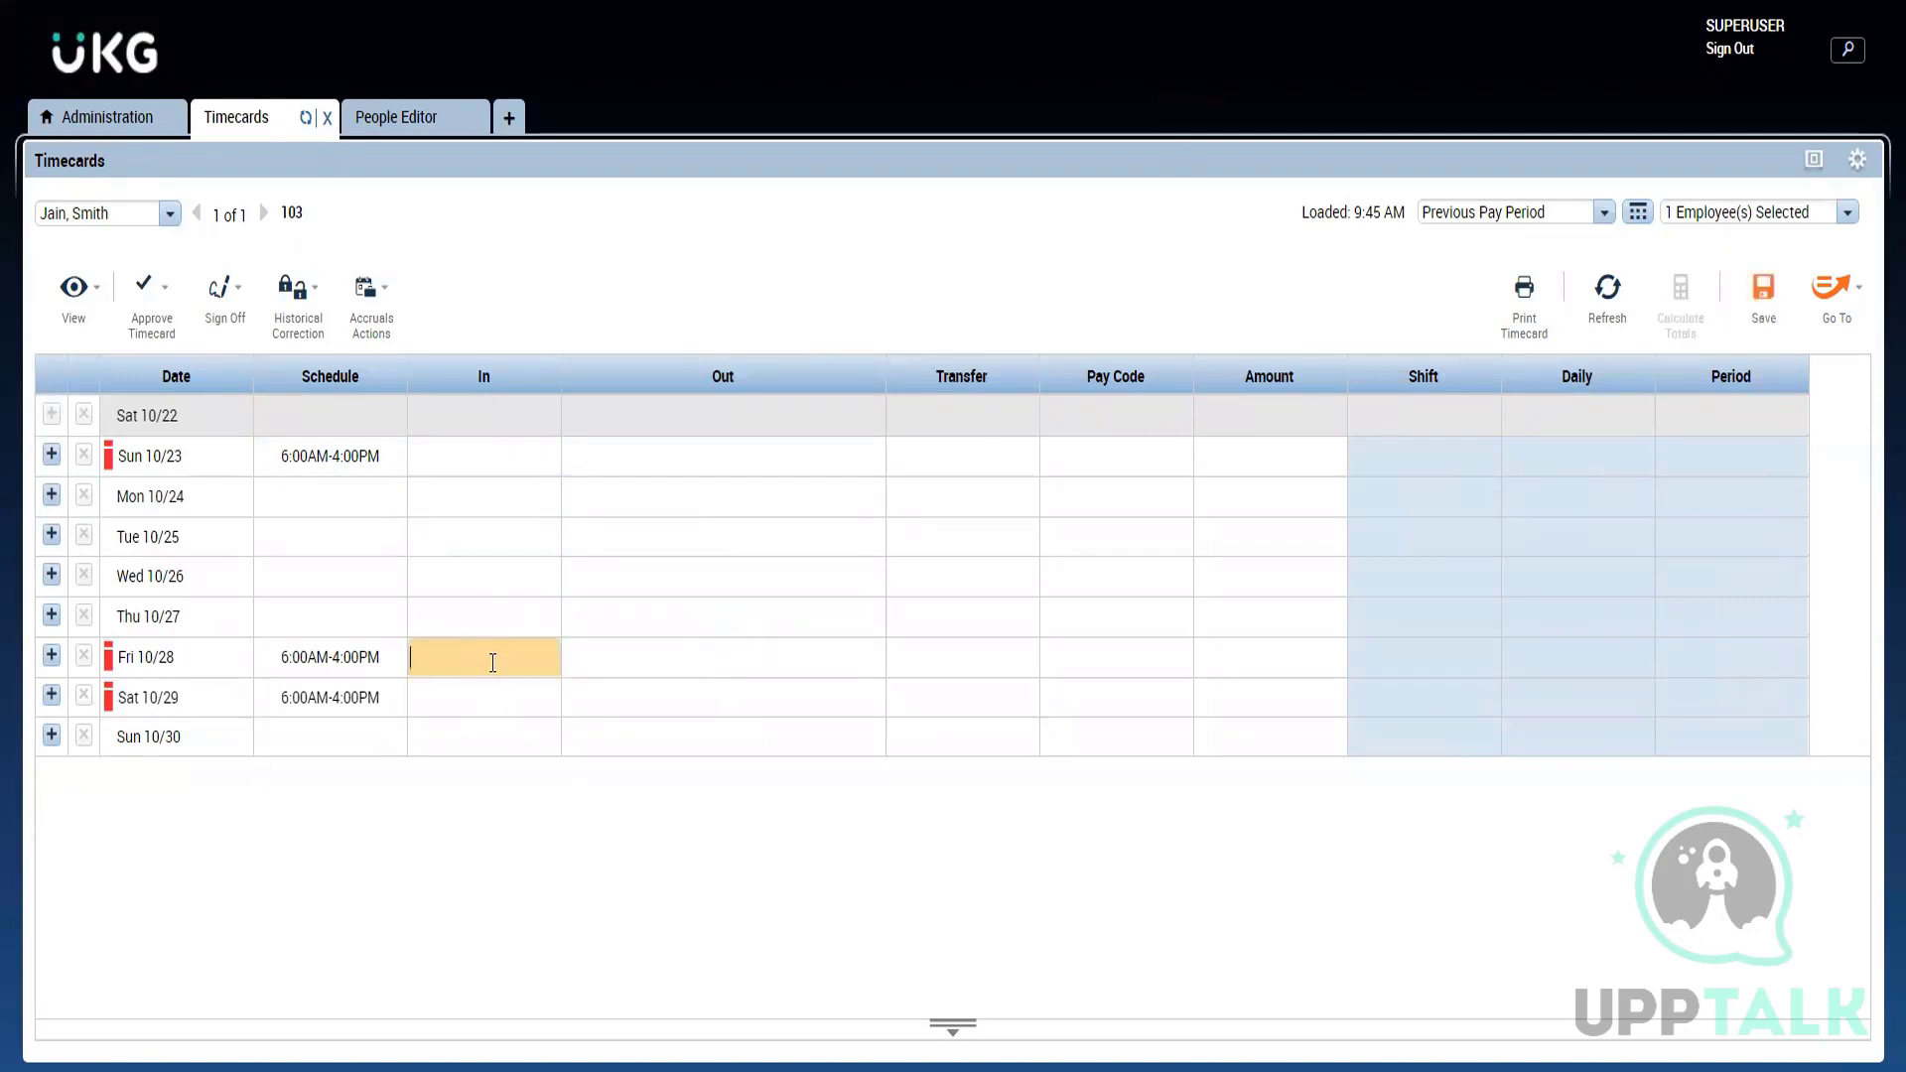
click(730, 673)
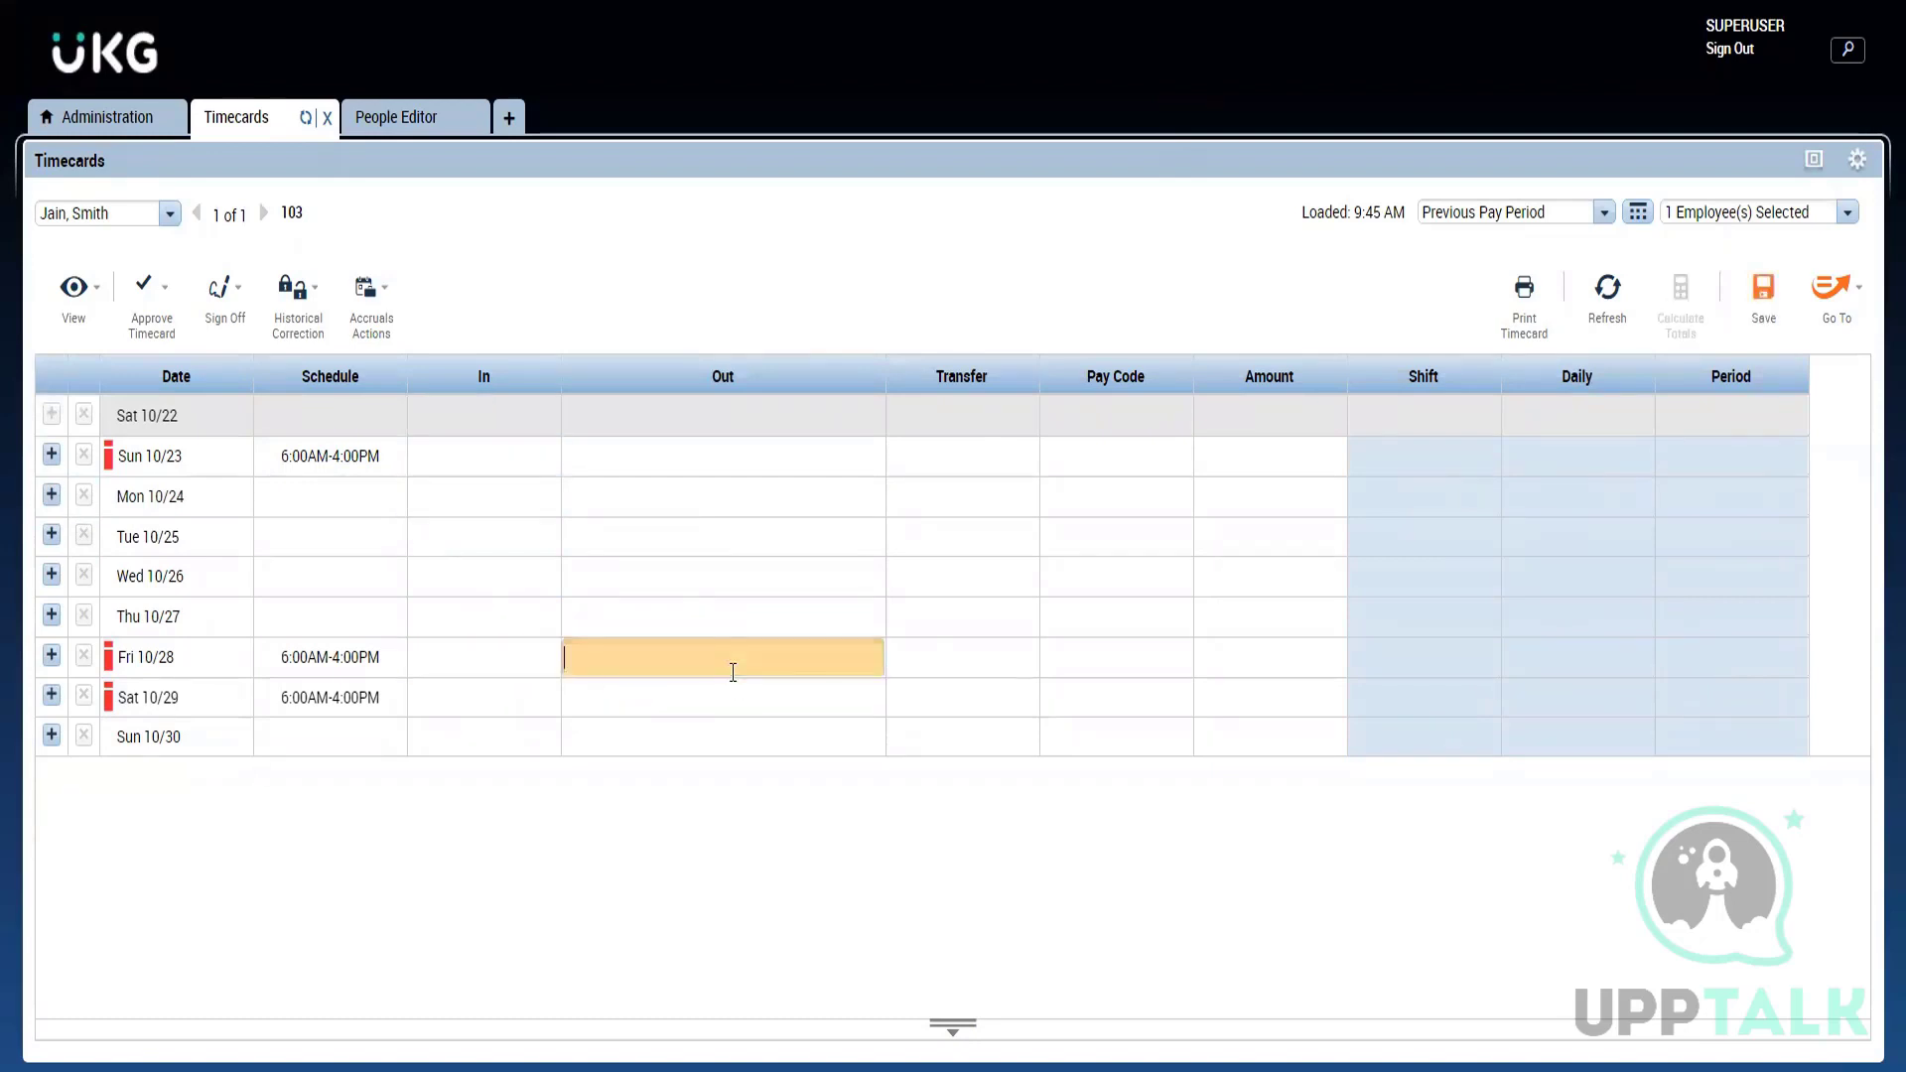
text(4p)
key(Return)
click(1783, 302)
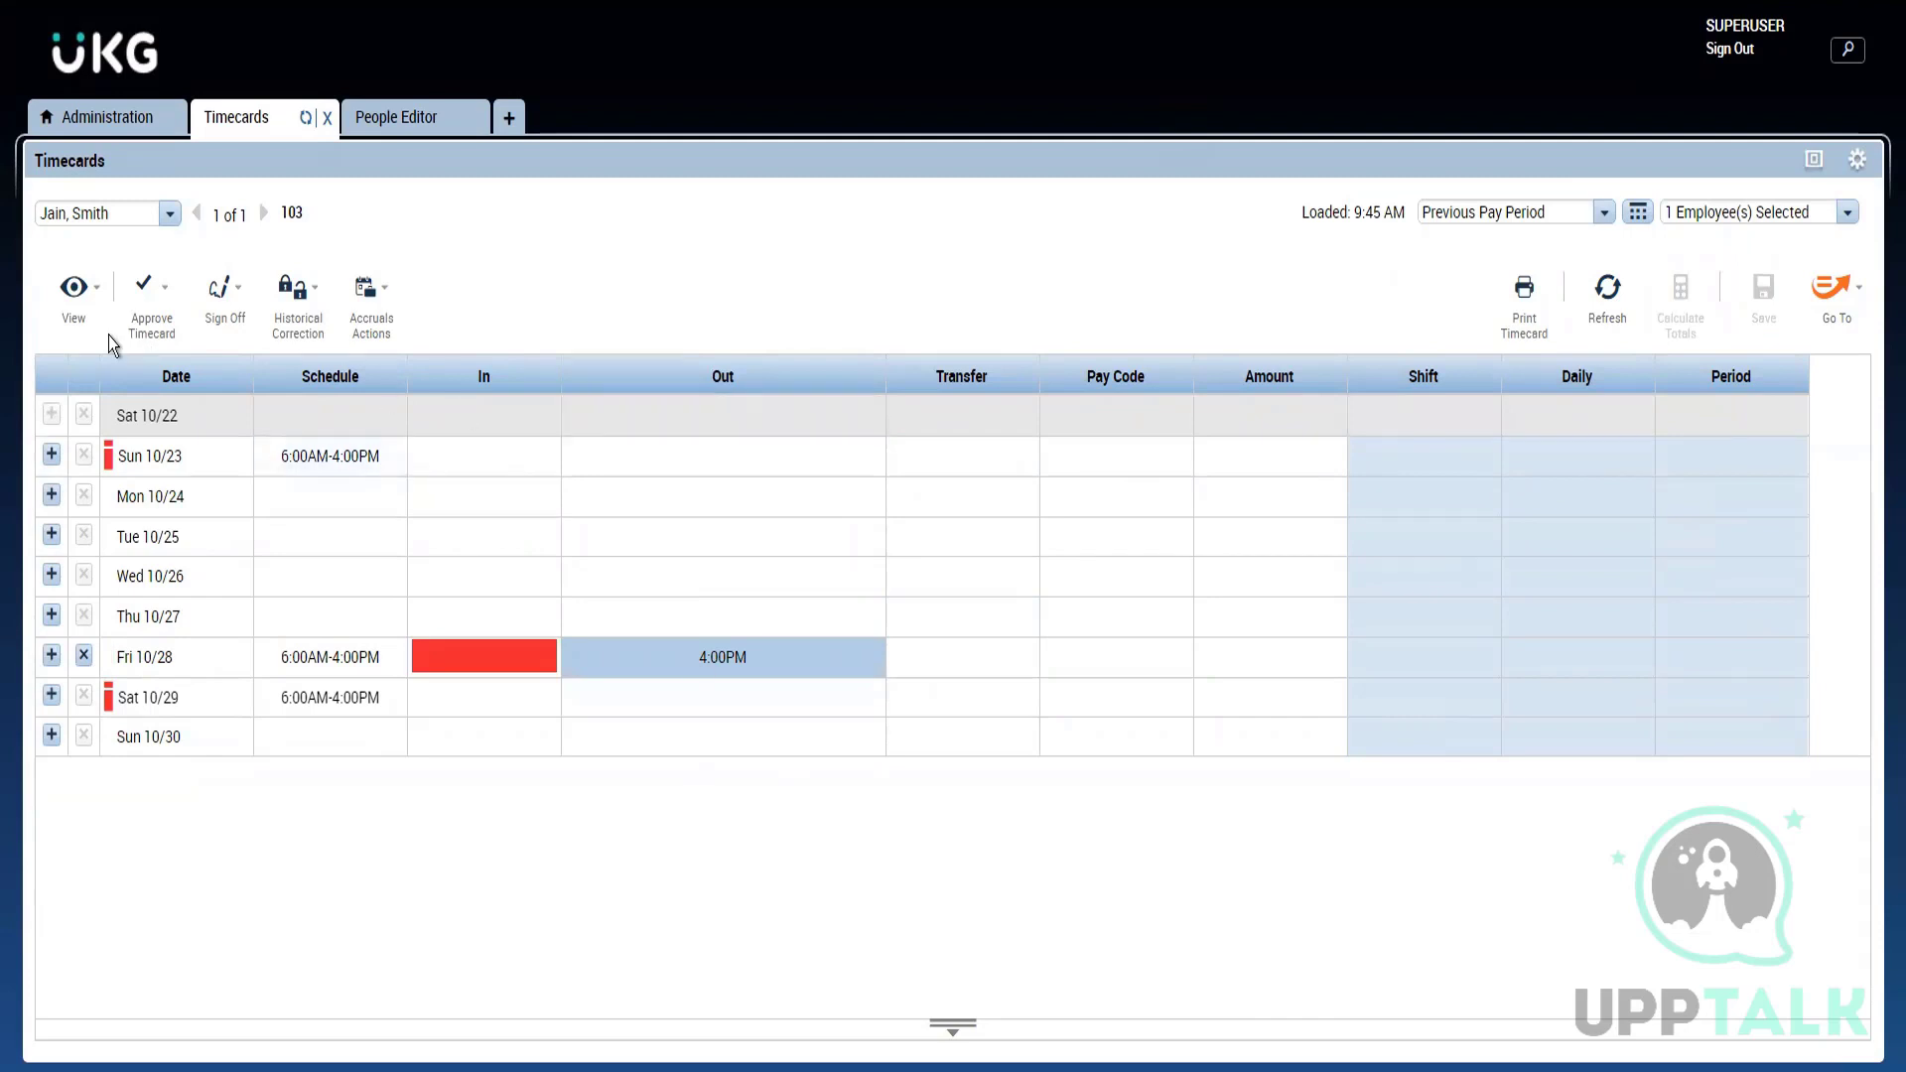
Step: Try to sign off the timecard with the missing Fri 10/28 in punch and read the resulting message
click(203, 323)
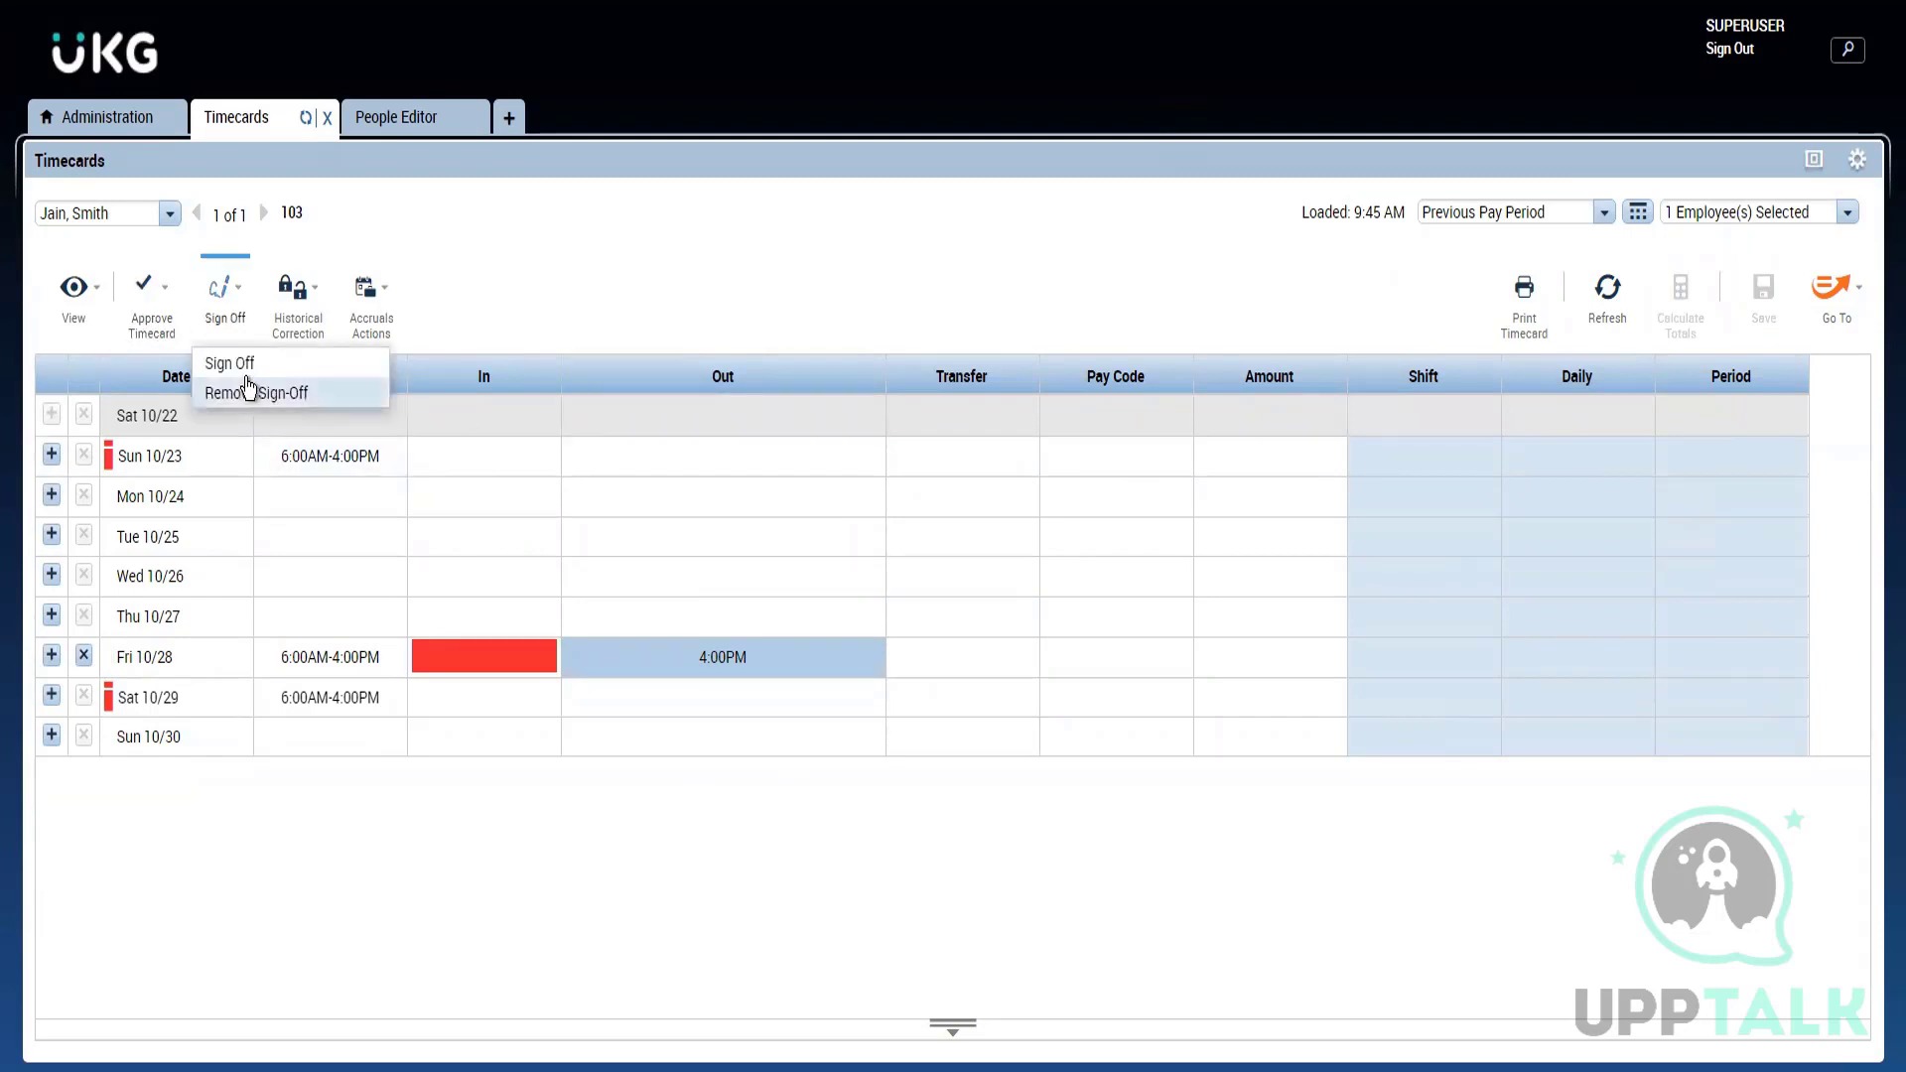
click(219, 364)
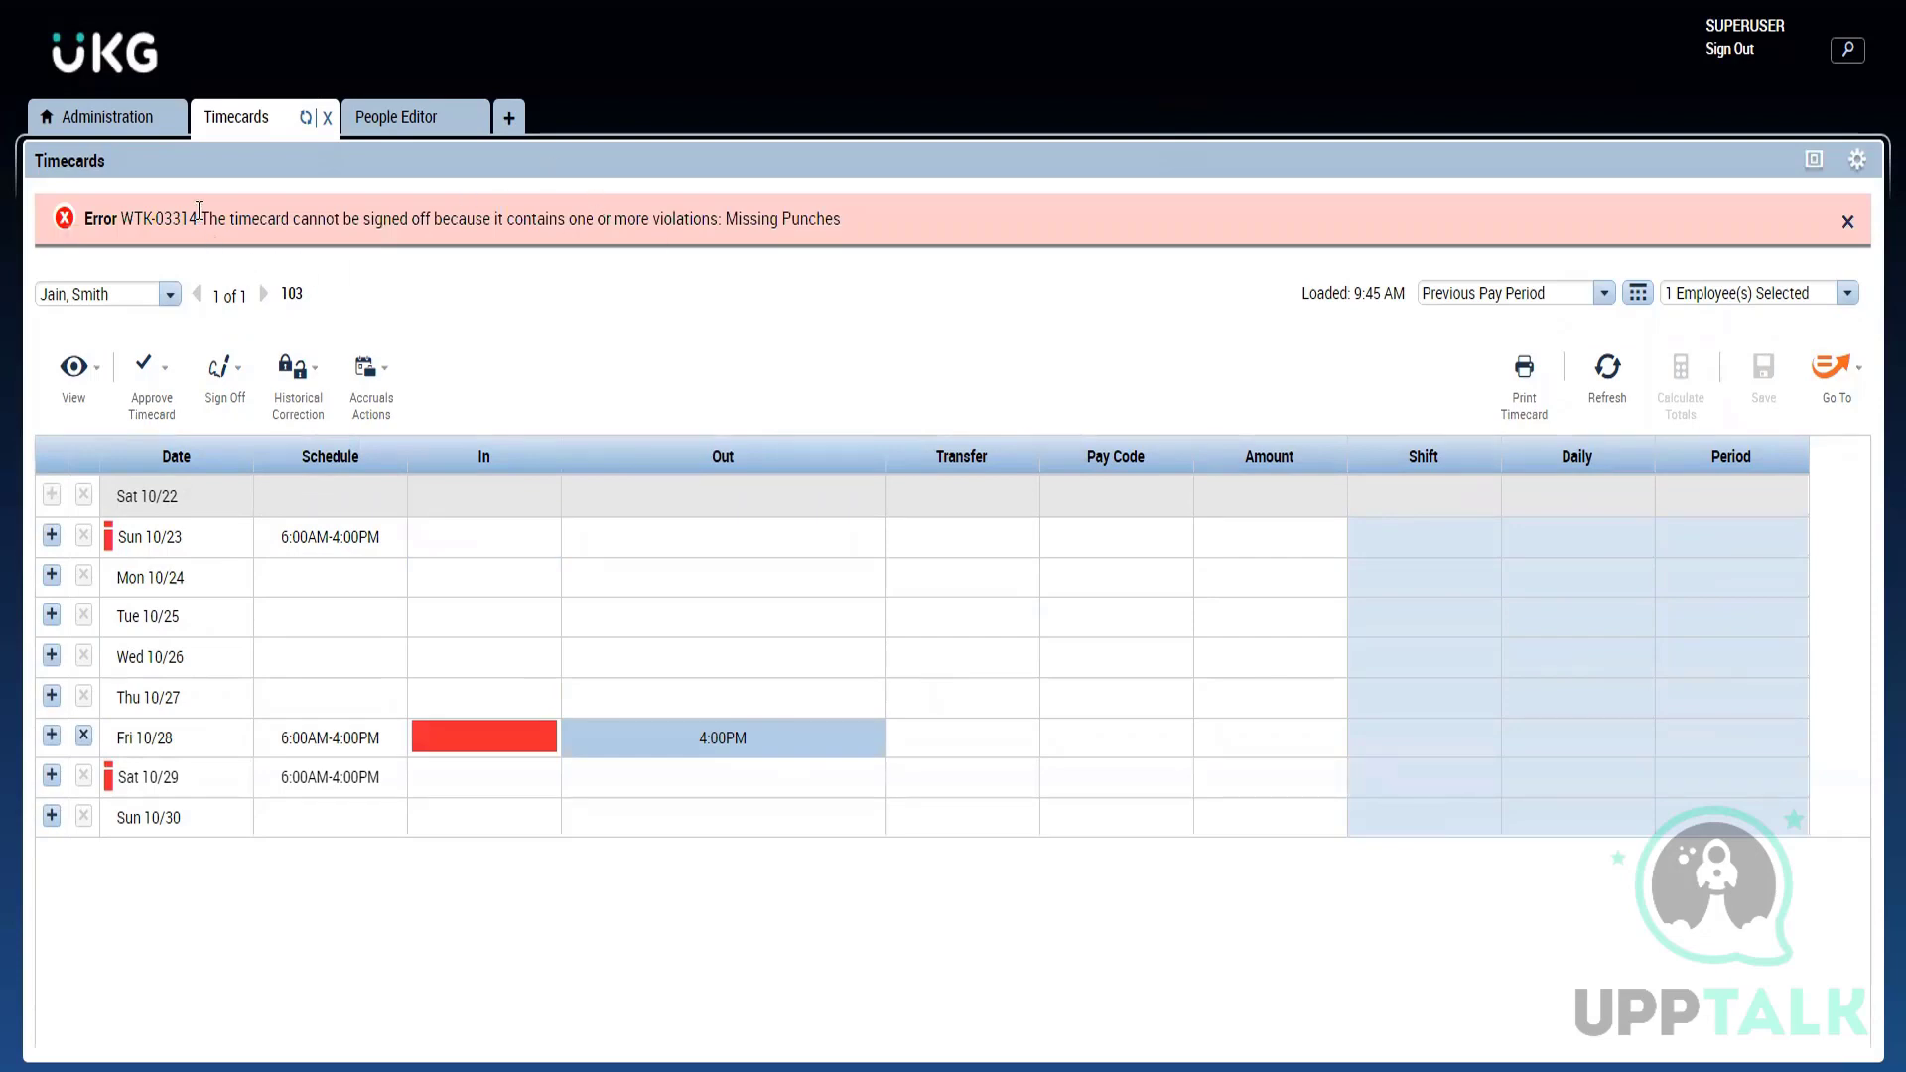
drag(199, 212, 860, 228)
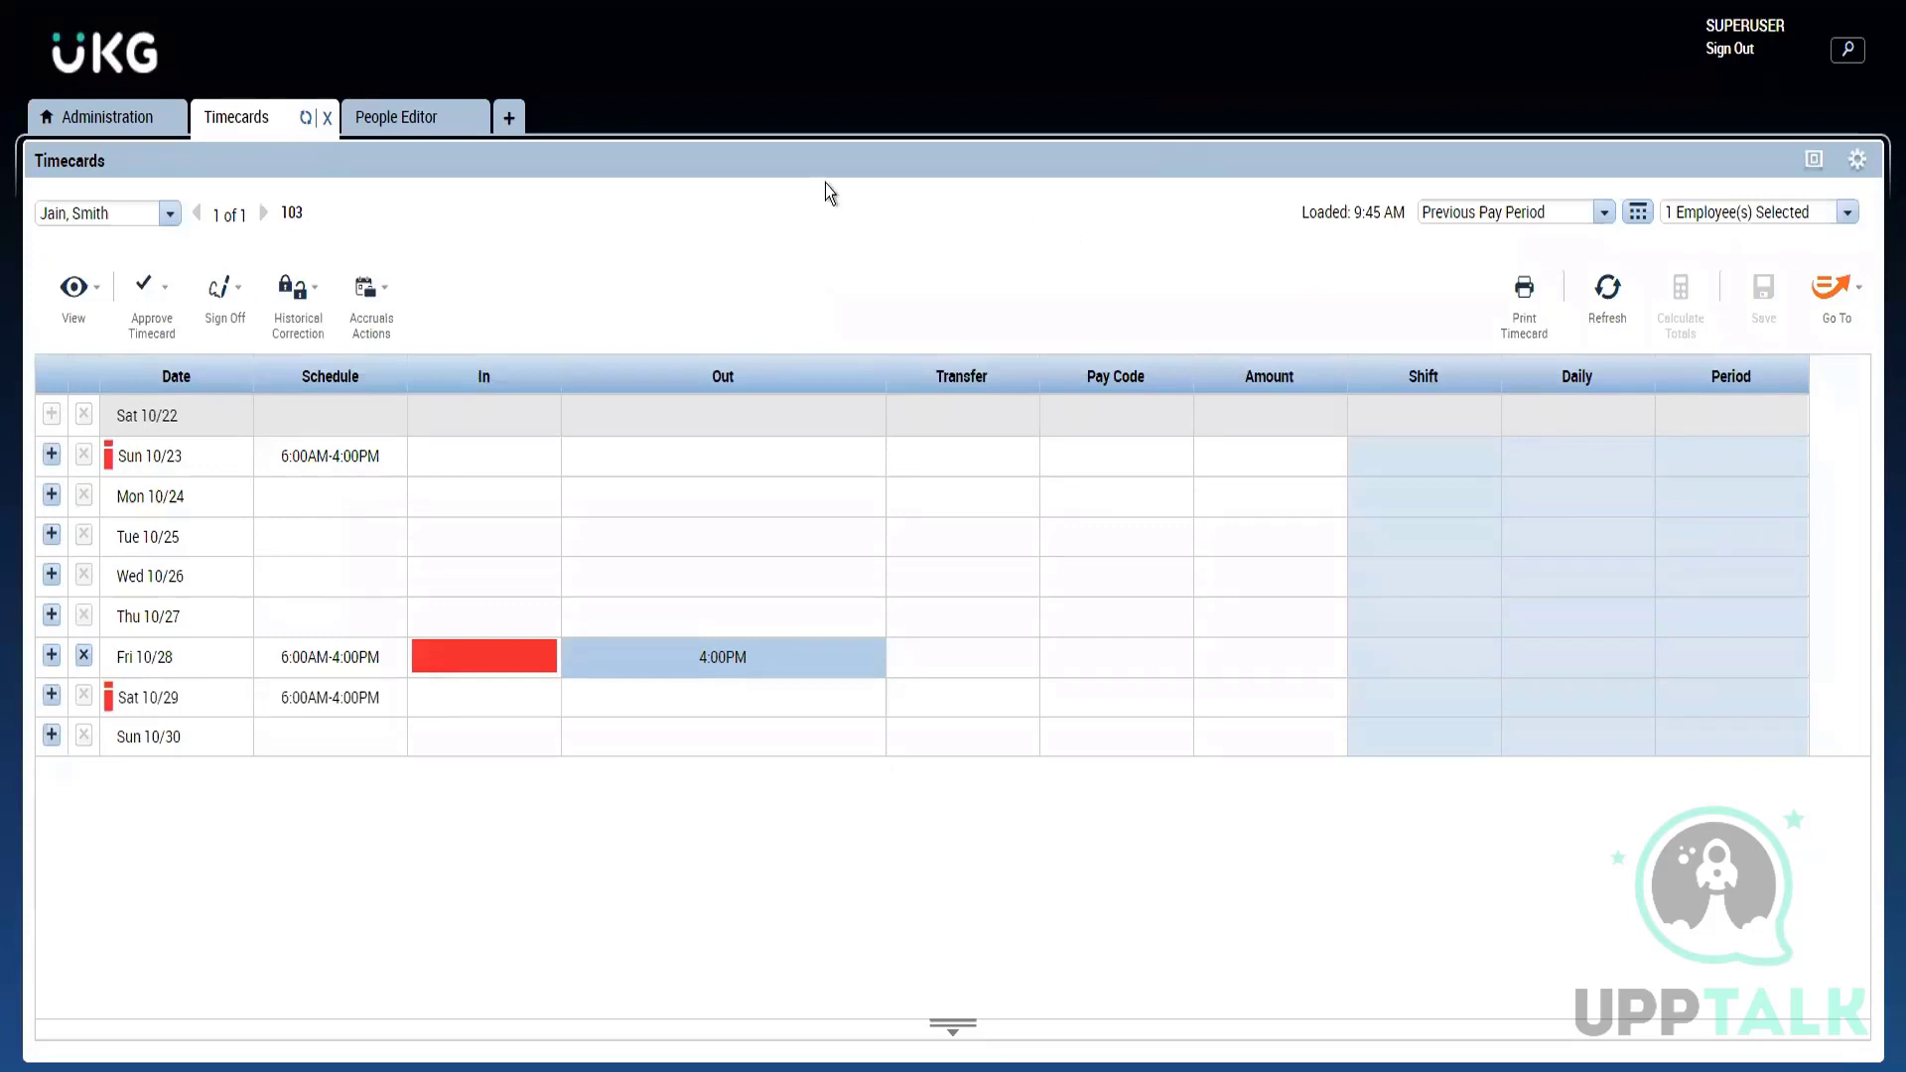
click(213, 317)
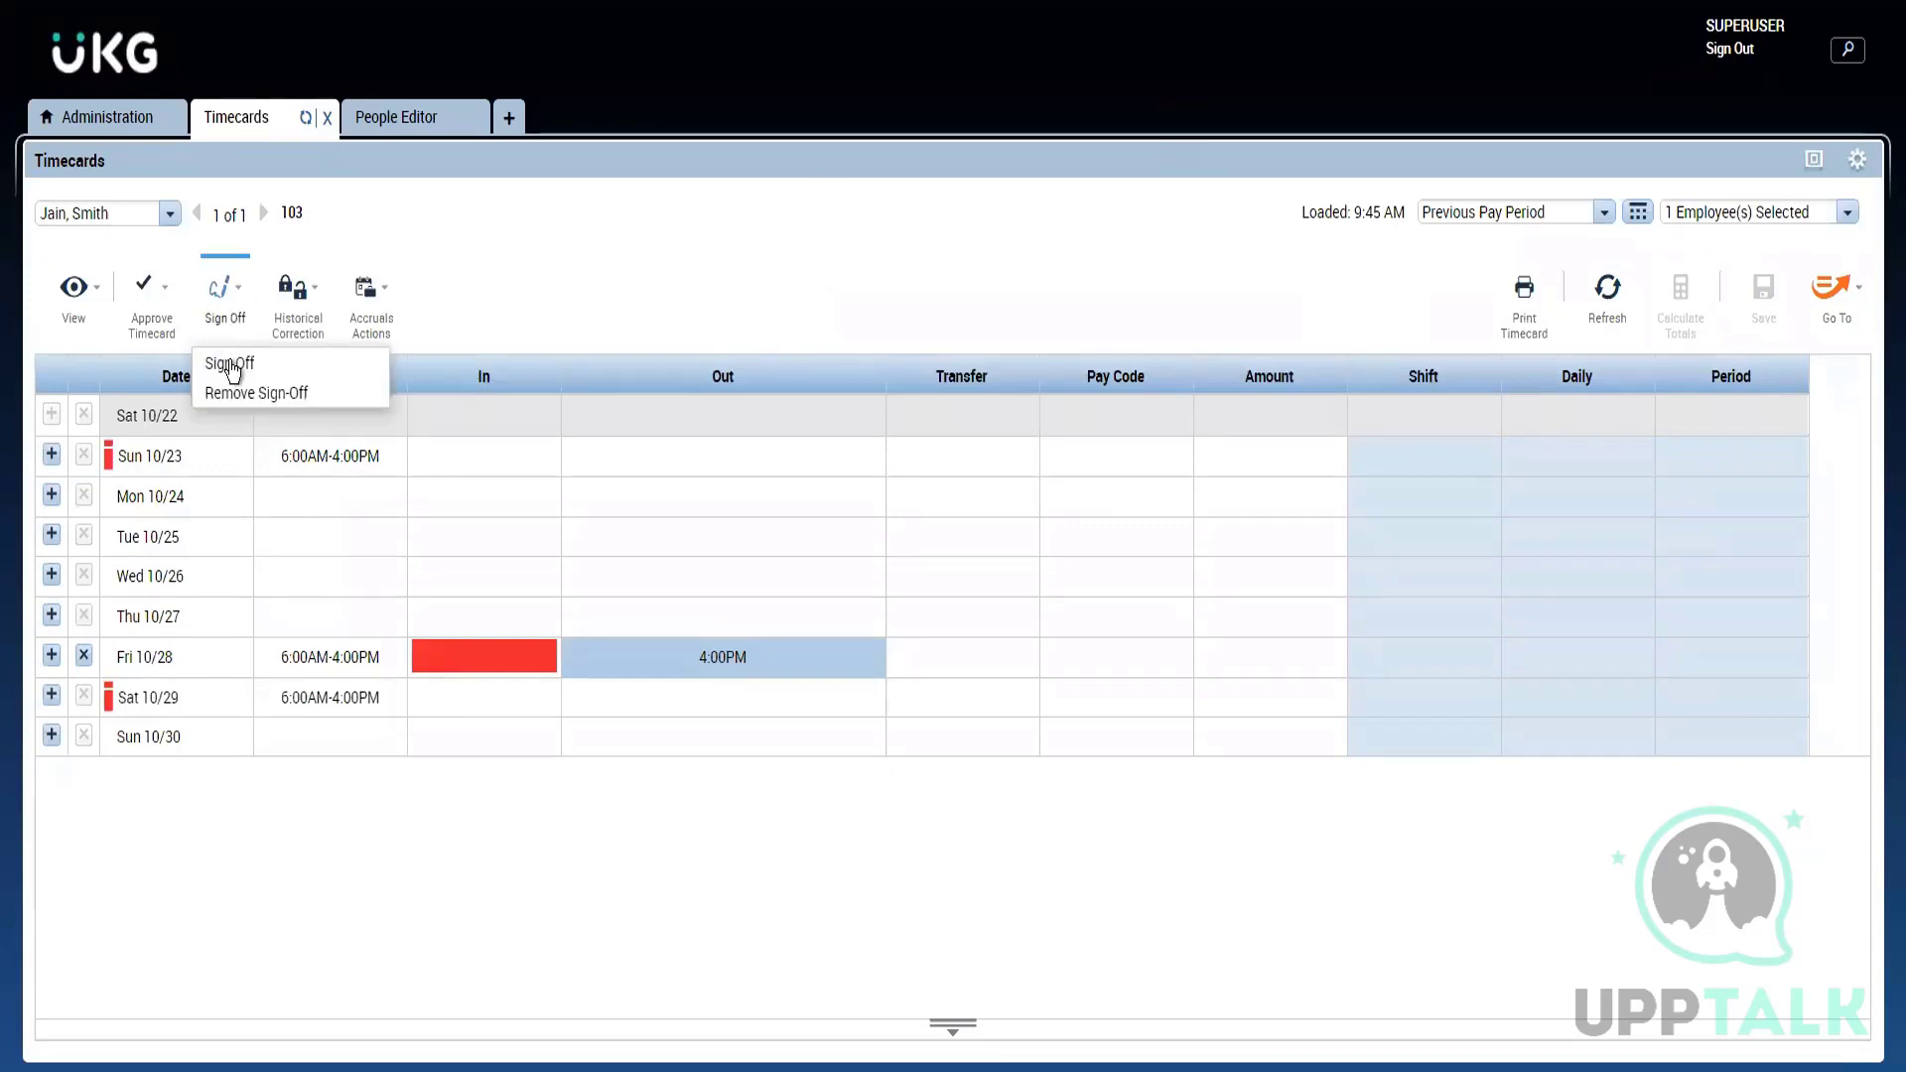
click(236, 364)
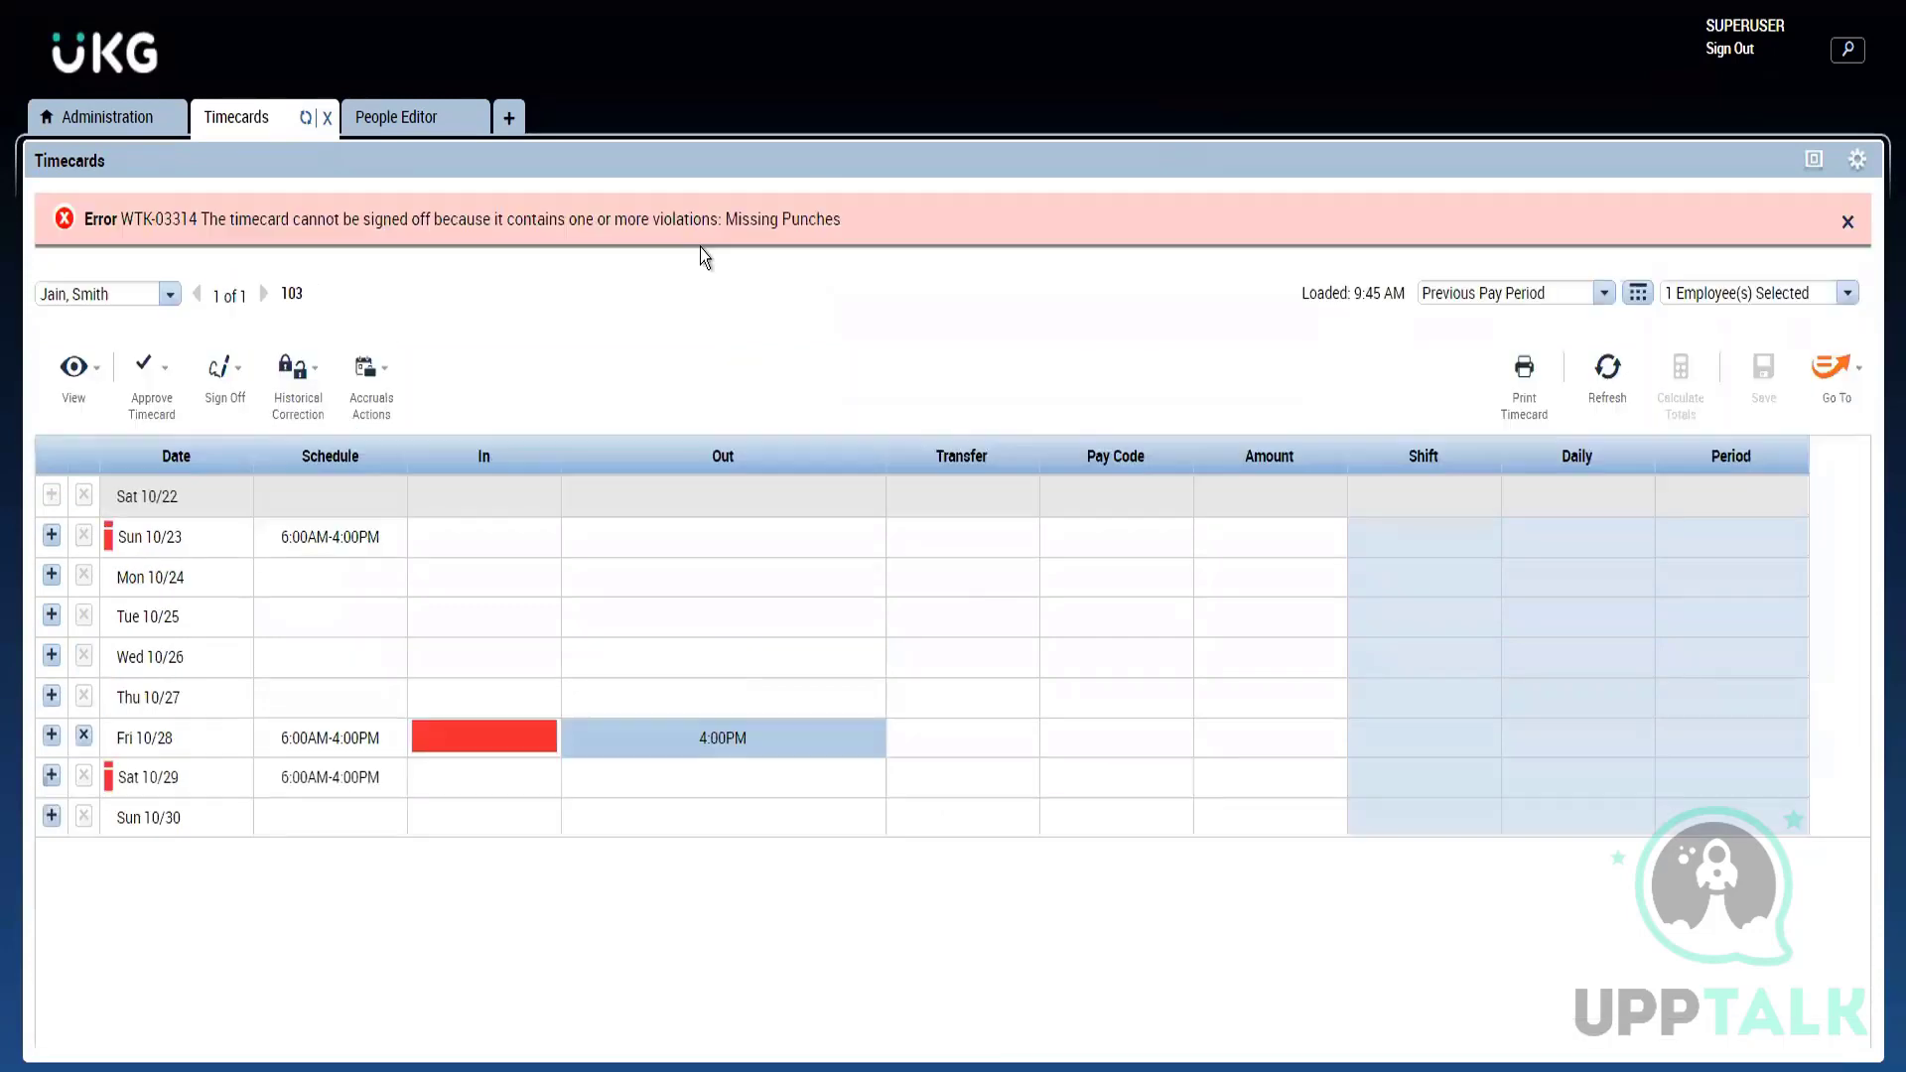
drag(848, 220, 727, 228)
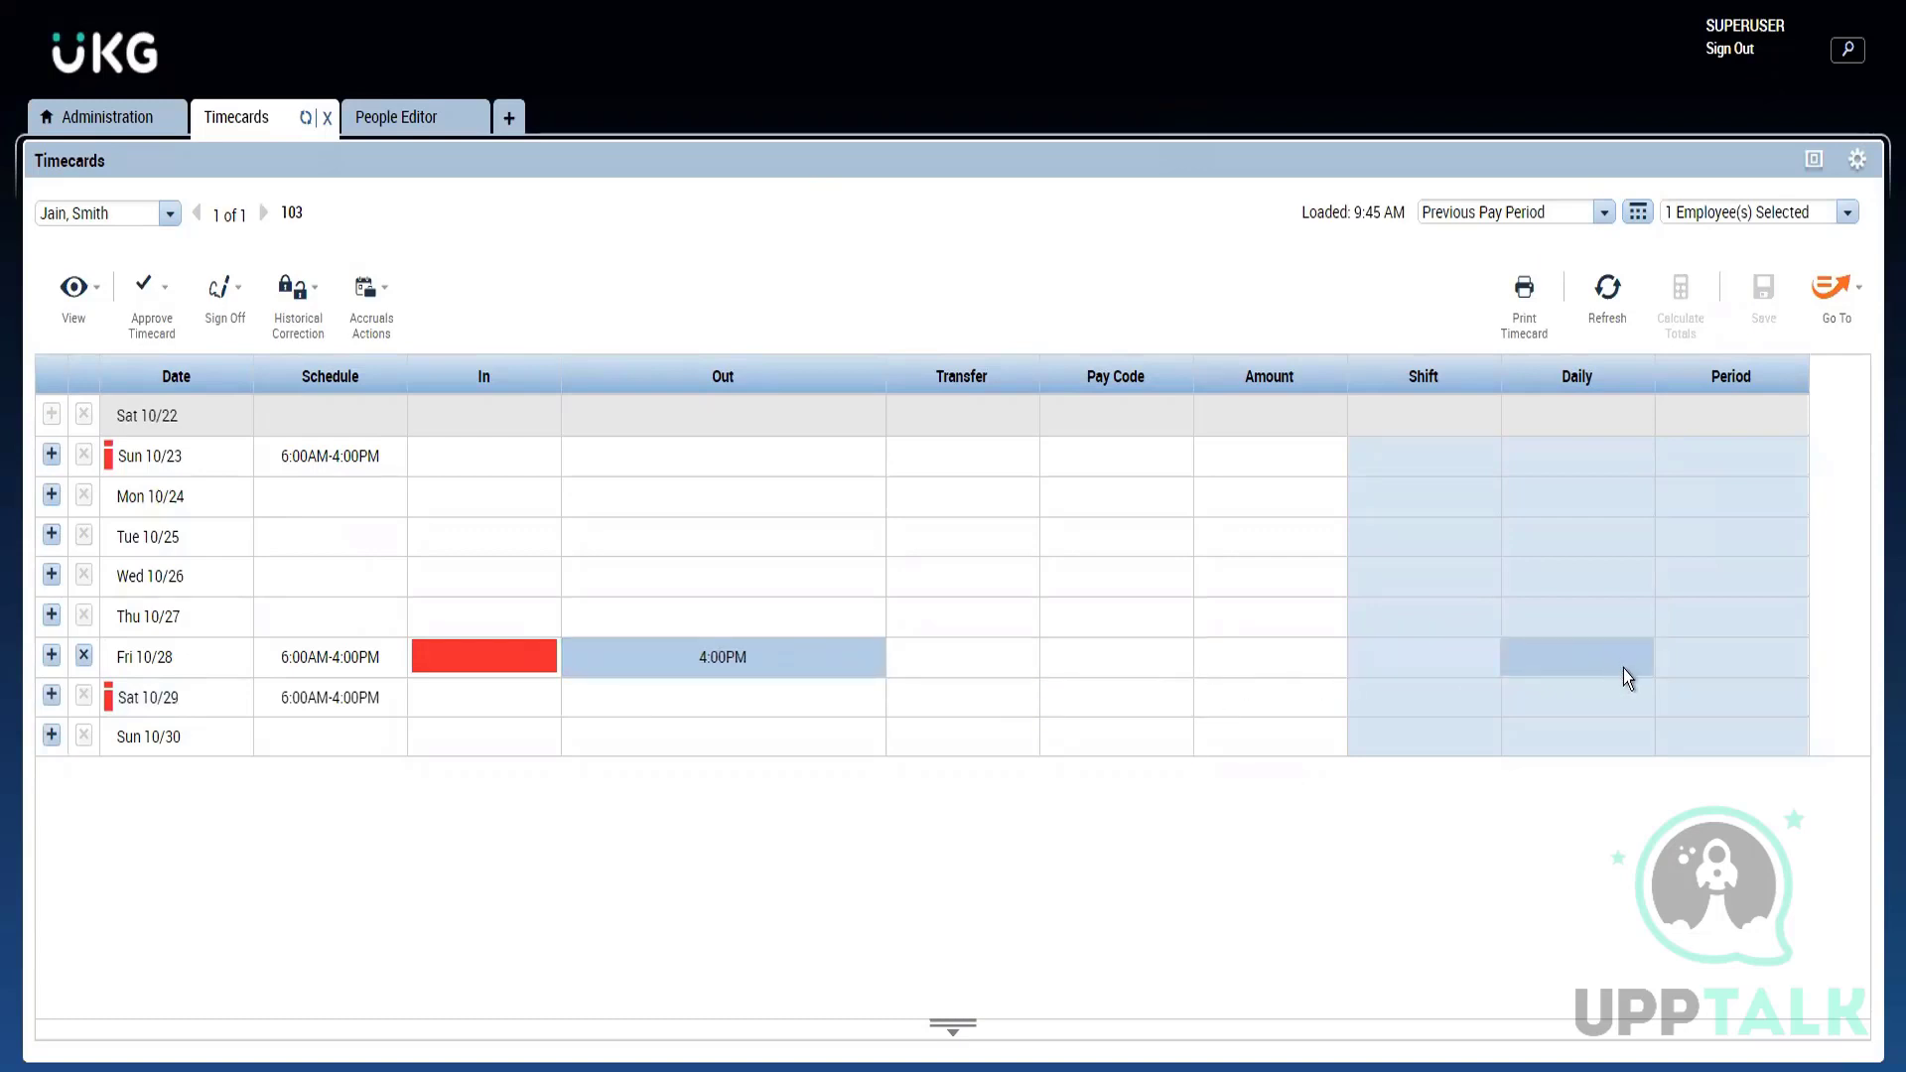
Step: Fill in the missing Fri 10/28 in punch as 6:00AM and save the timecard
click(527, 659)
text(6a)
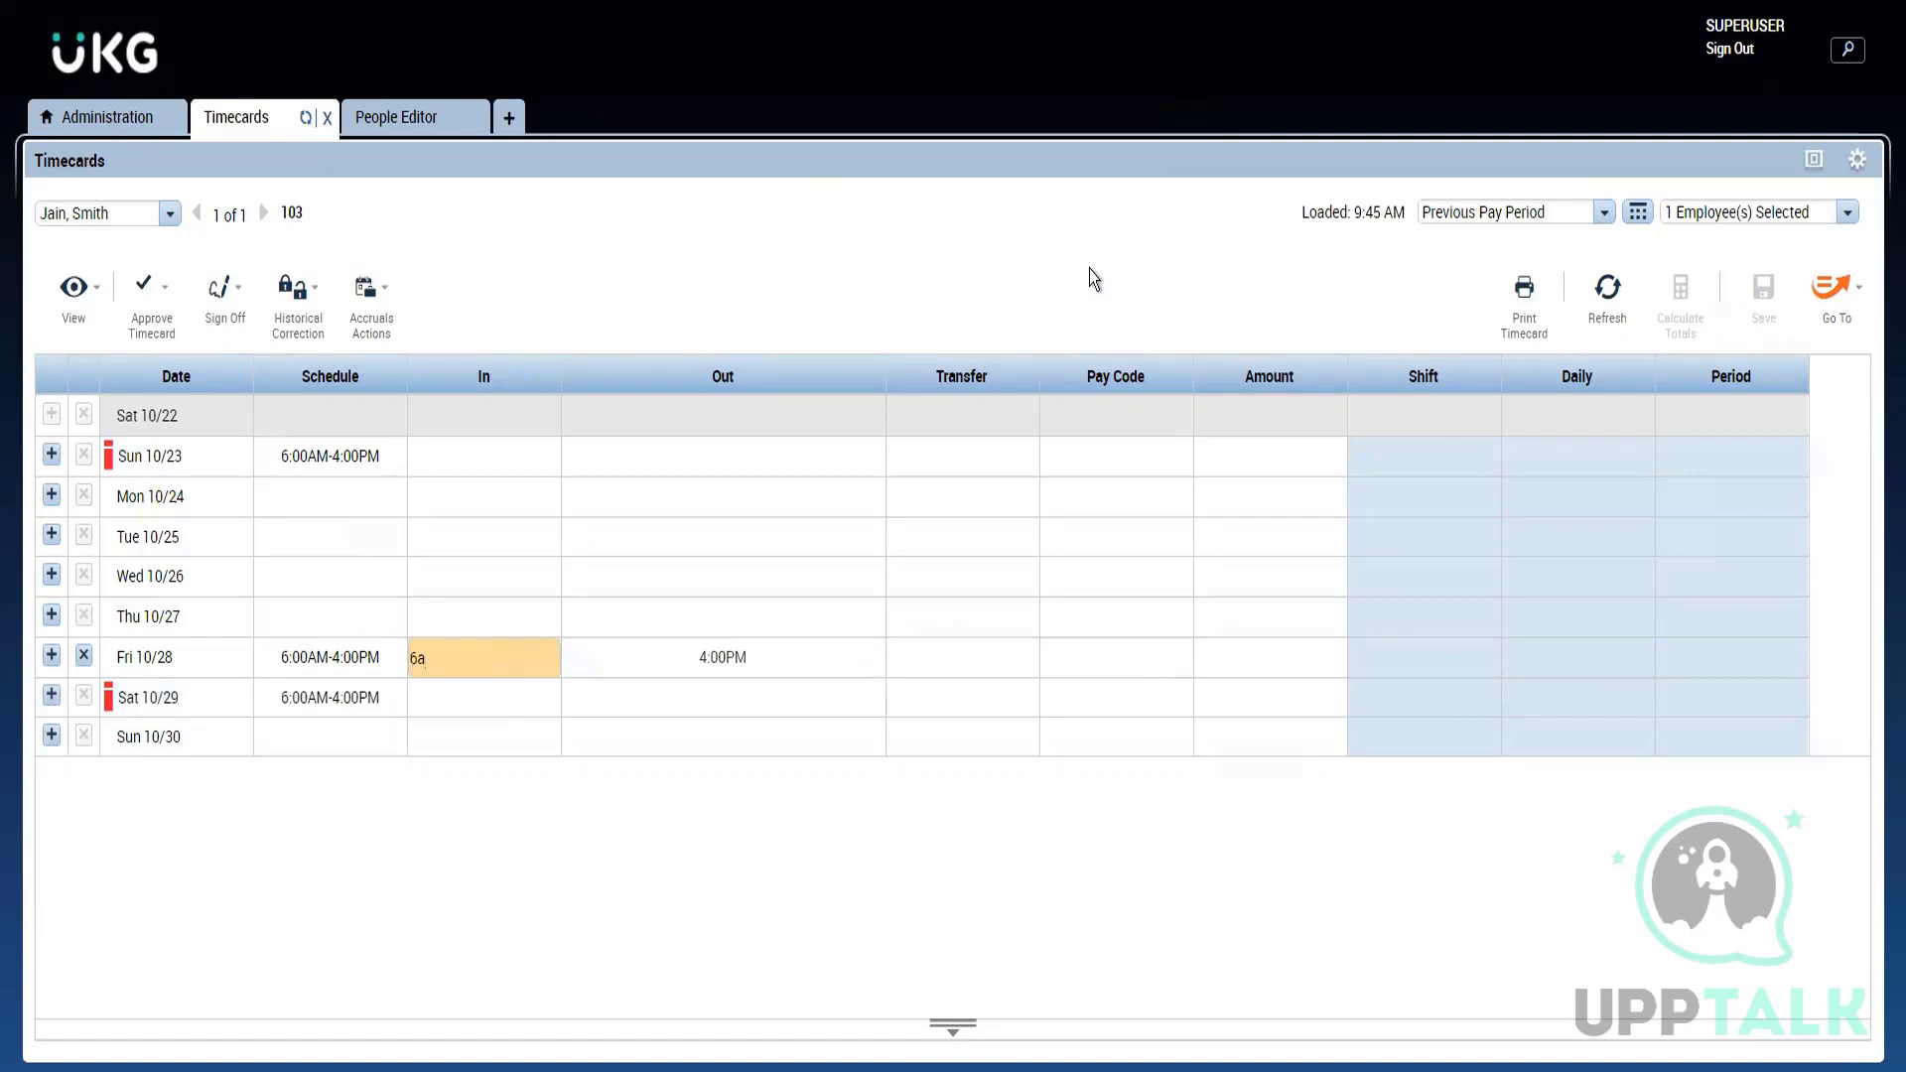
click(1749, 320)
click(1764, 300)
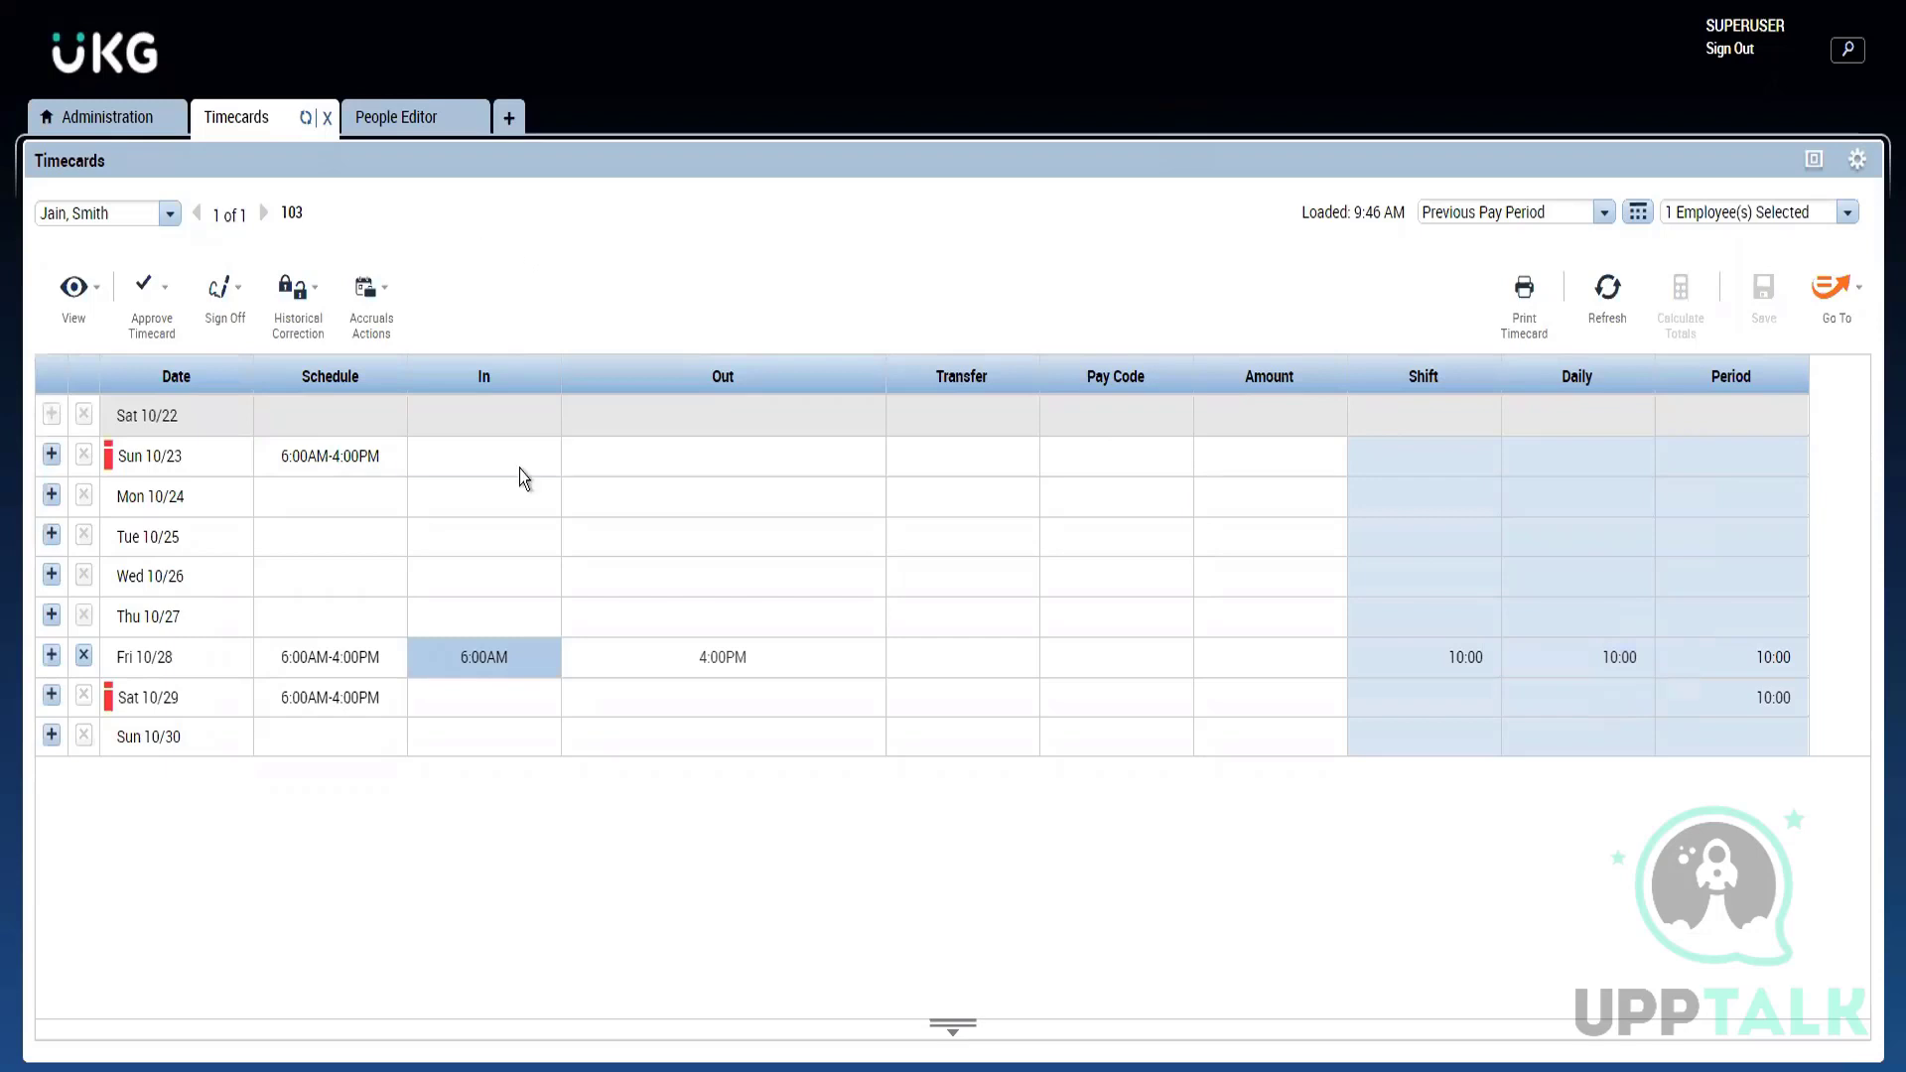
Step: Load the Next Pay Period in the timecard and remove all of its timecard approvals
click(1478, 220)
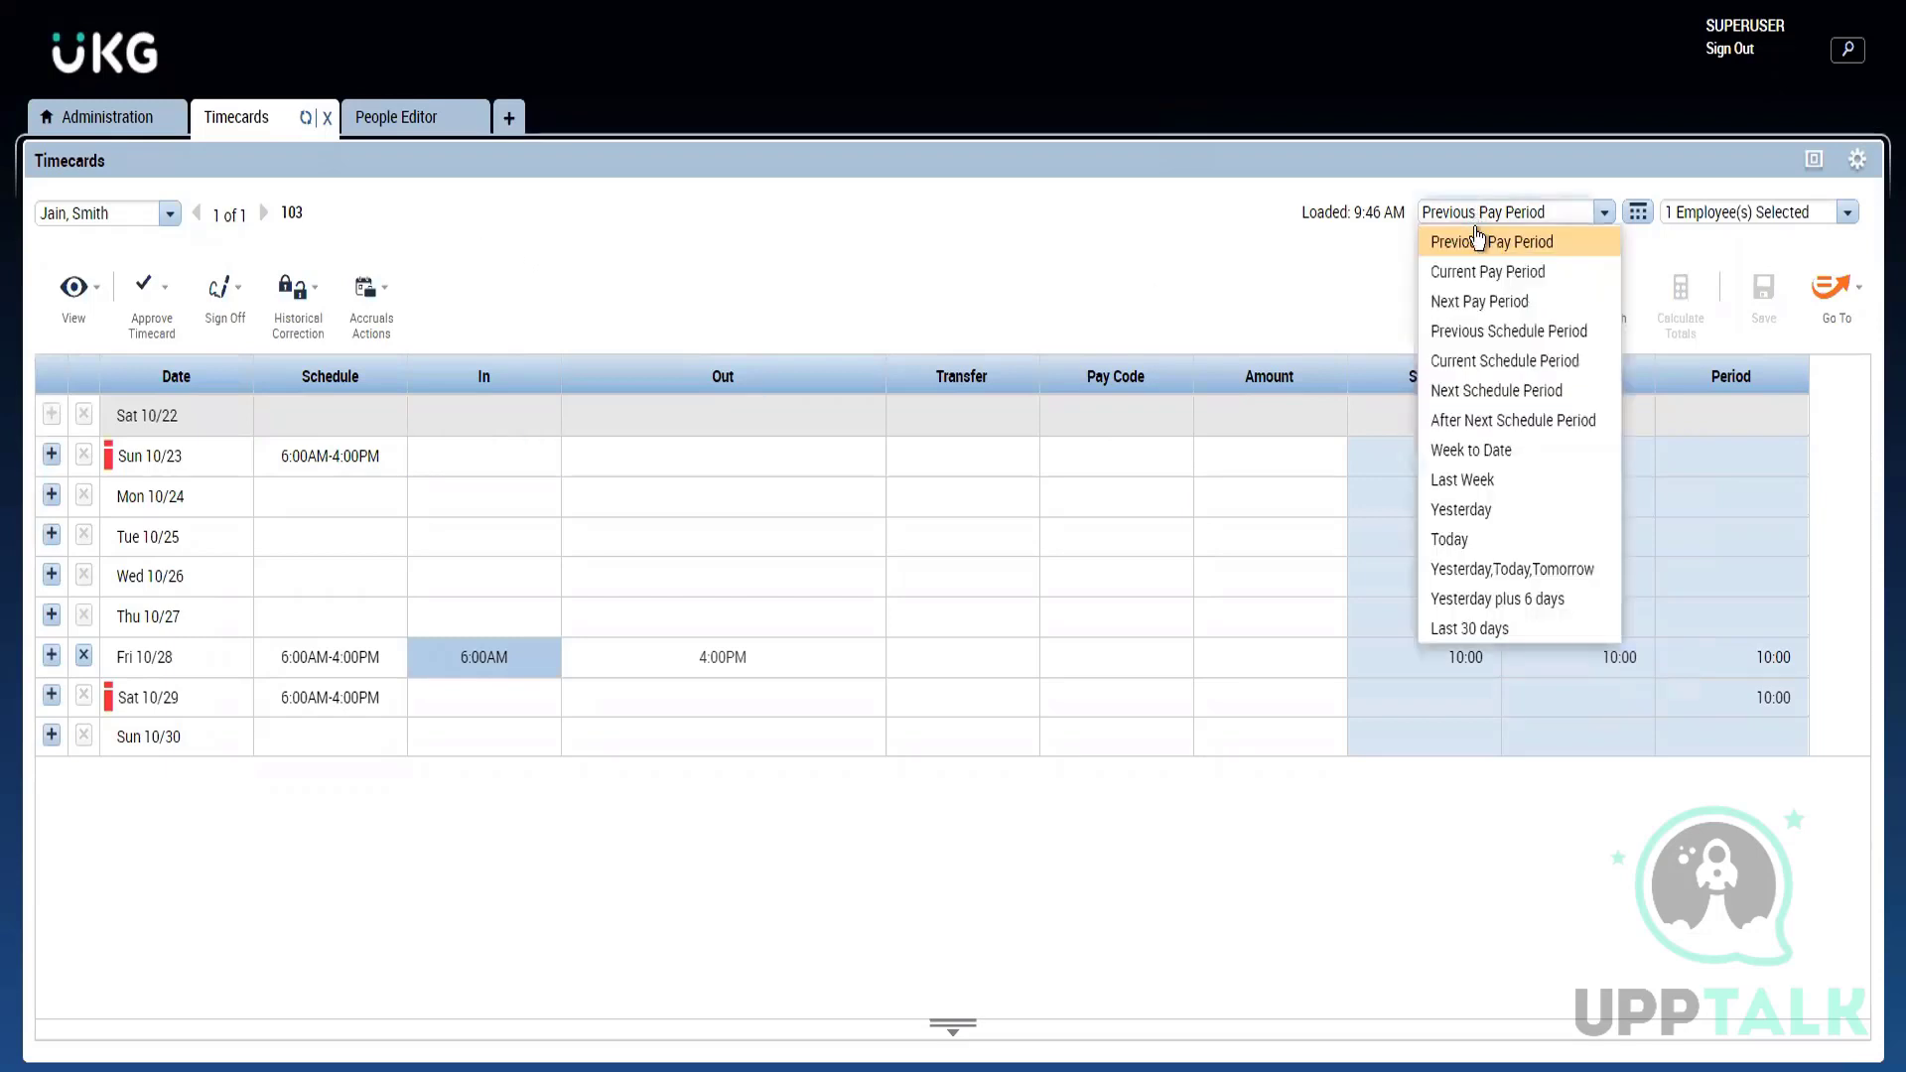
click(1457, 304)
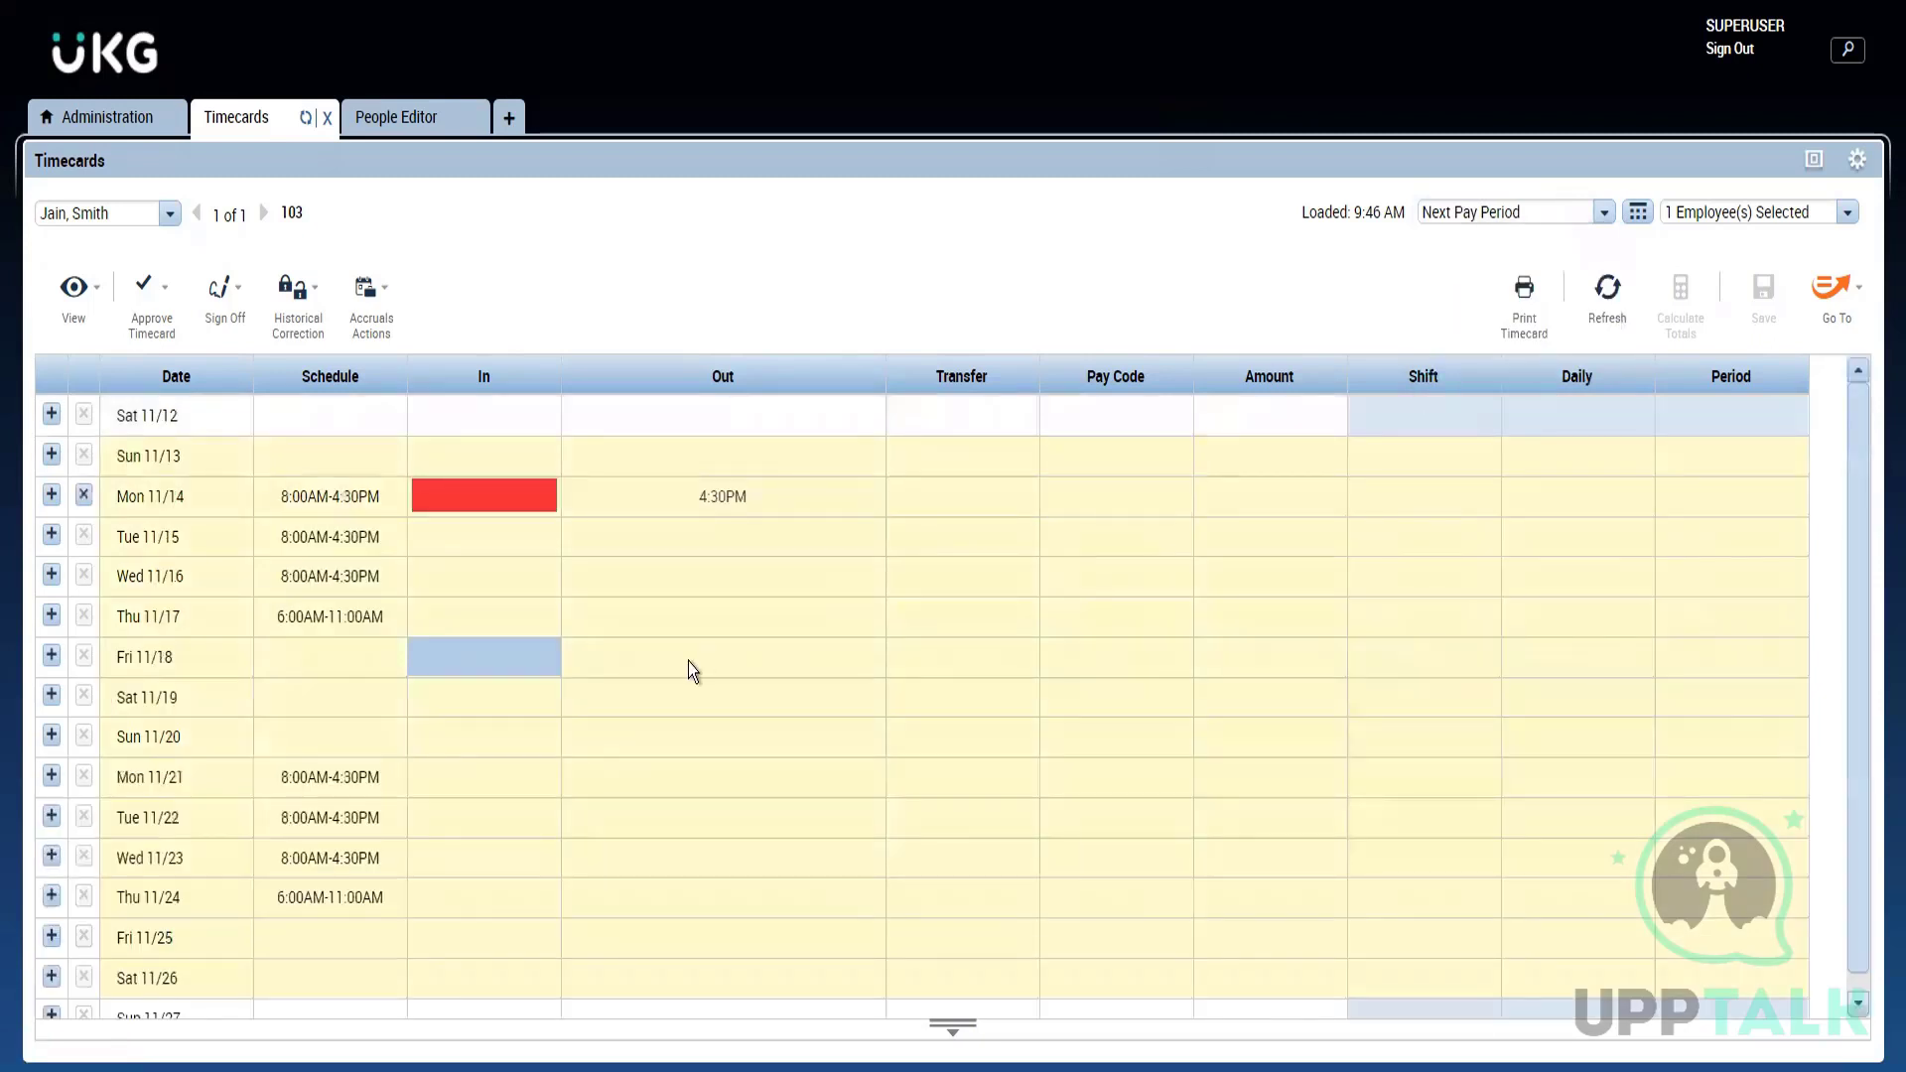
click(139, 316)
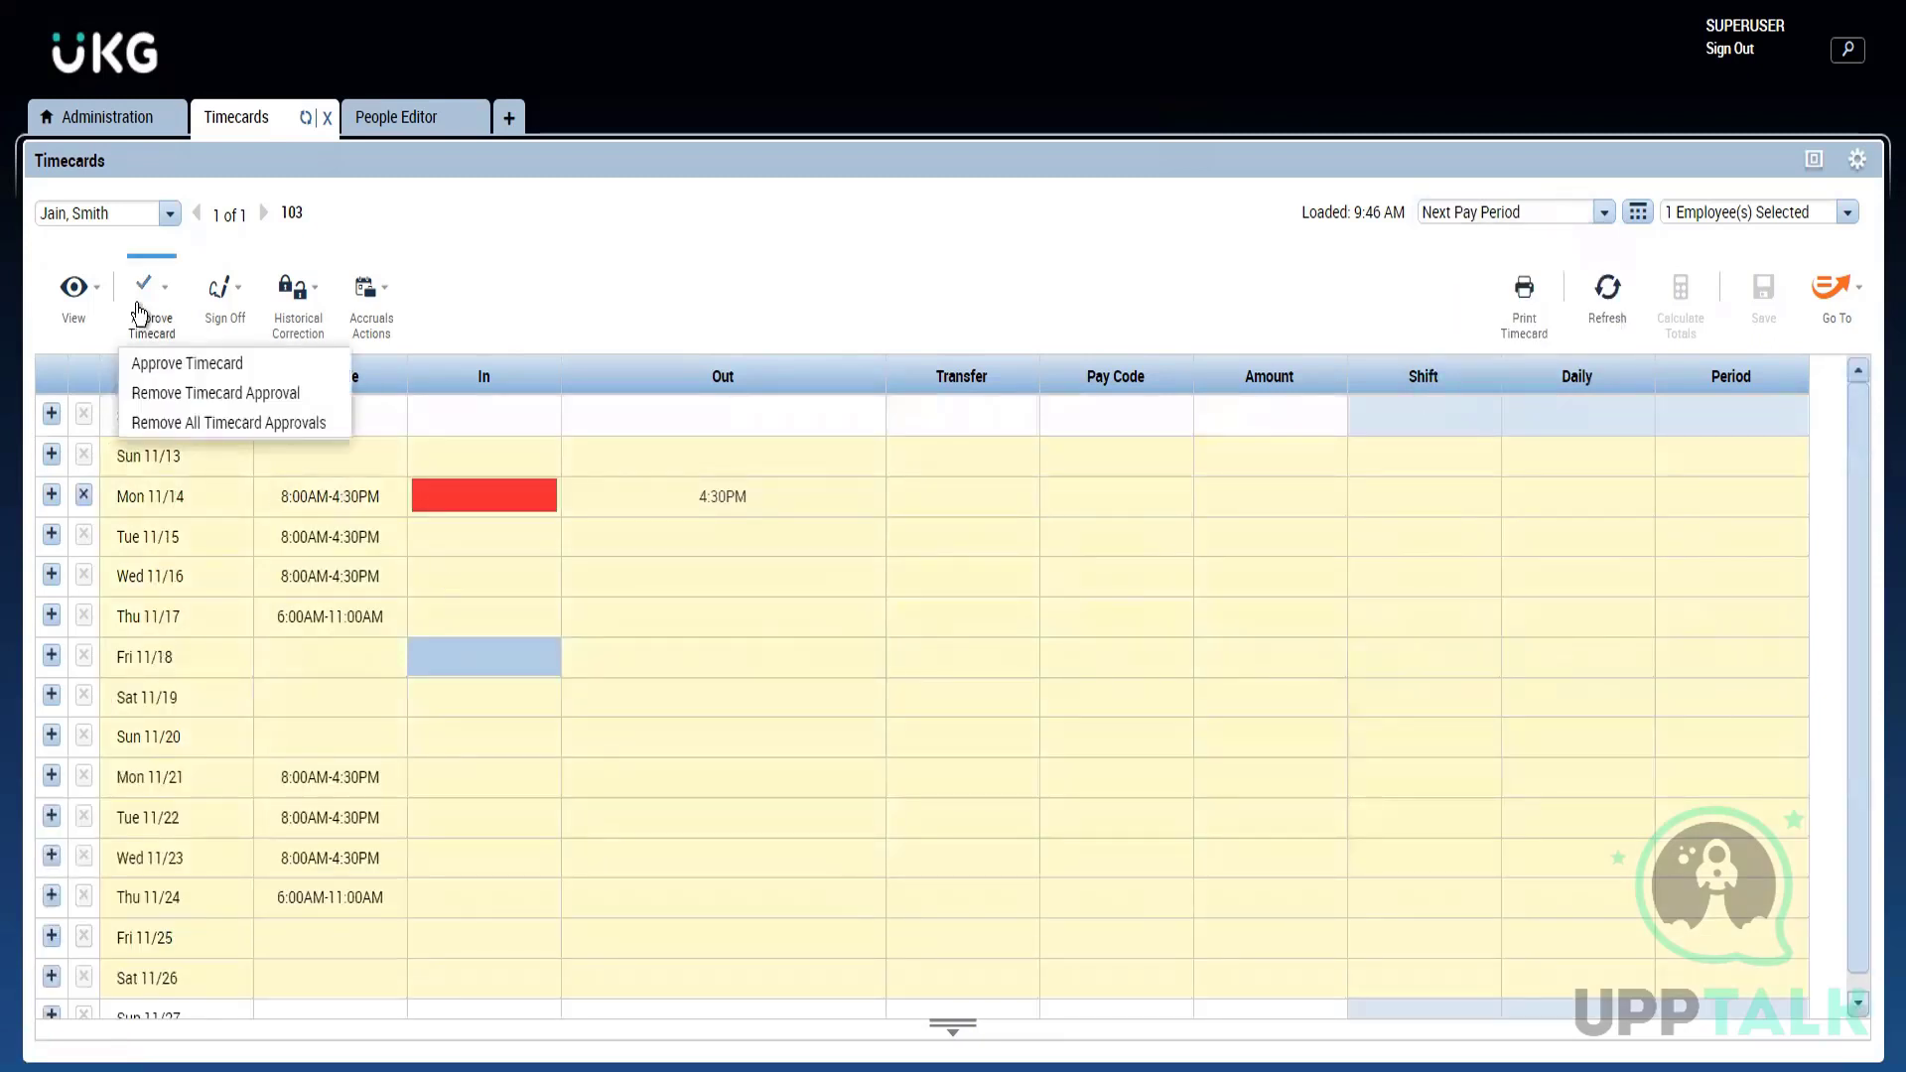
click(176, 420)
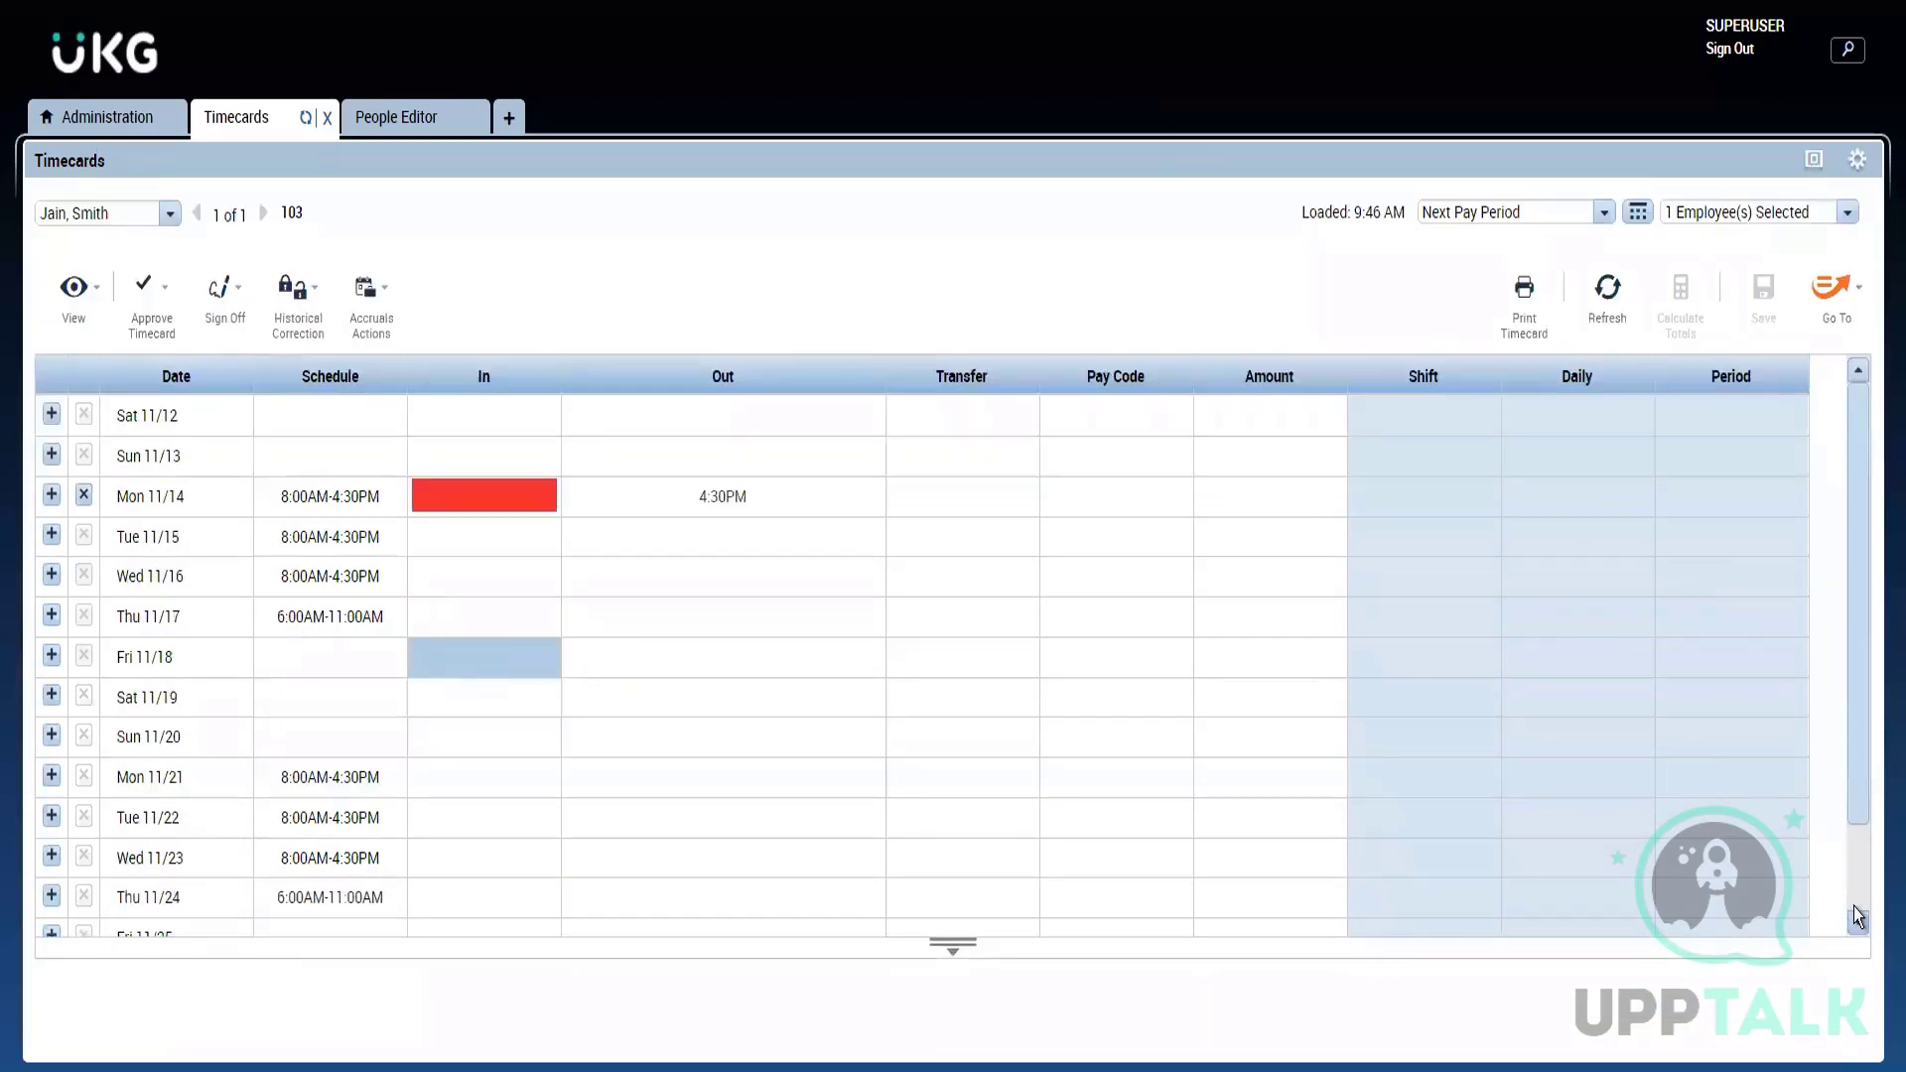
Step: Enter a 7:00AM in punch and a 4:00PM out punch on Mon 11/21 and save the timecard
click(1857, 920)
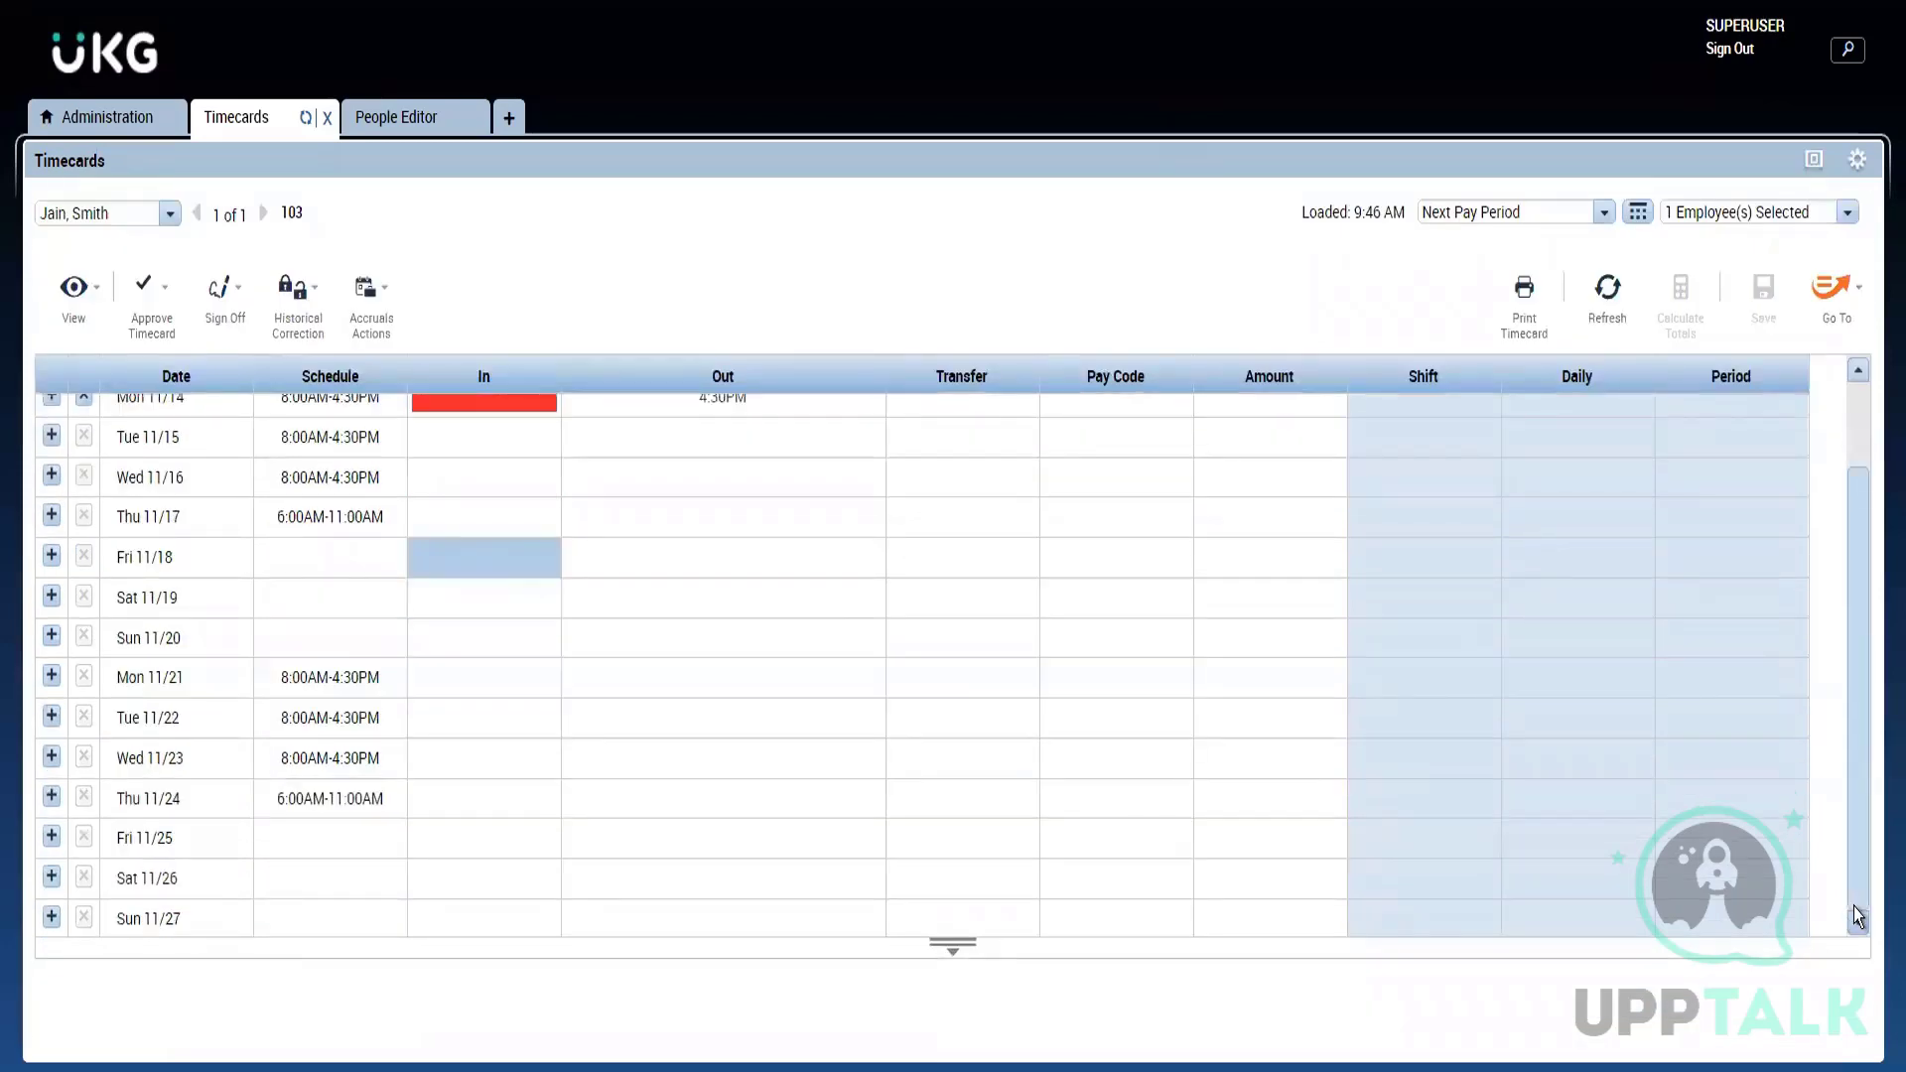
click(490, 676)
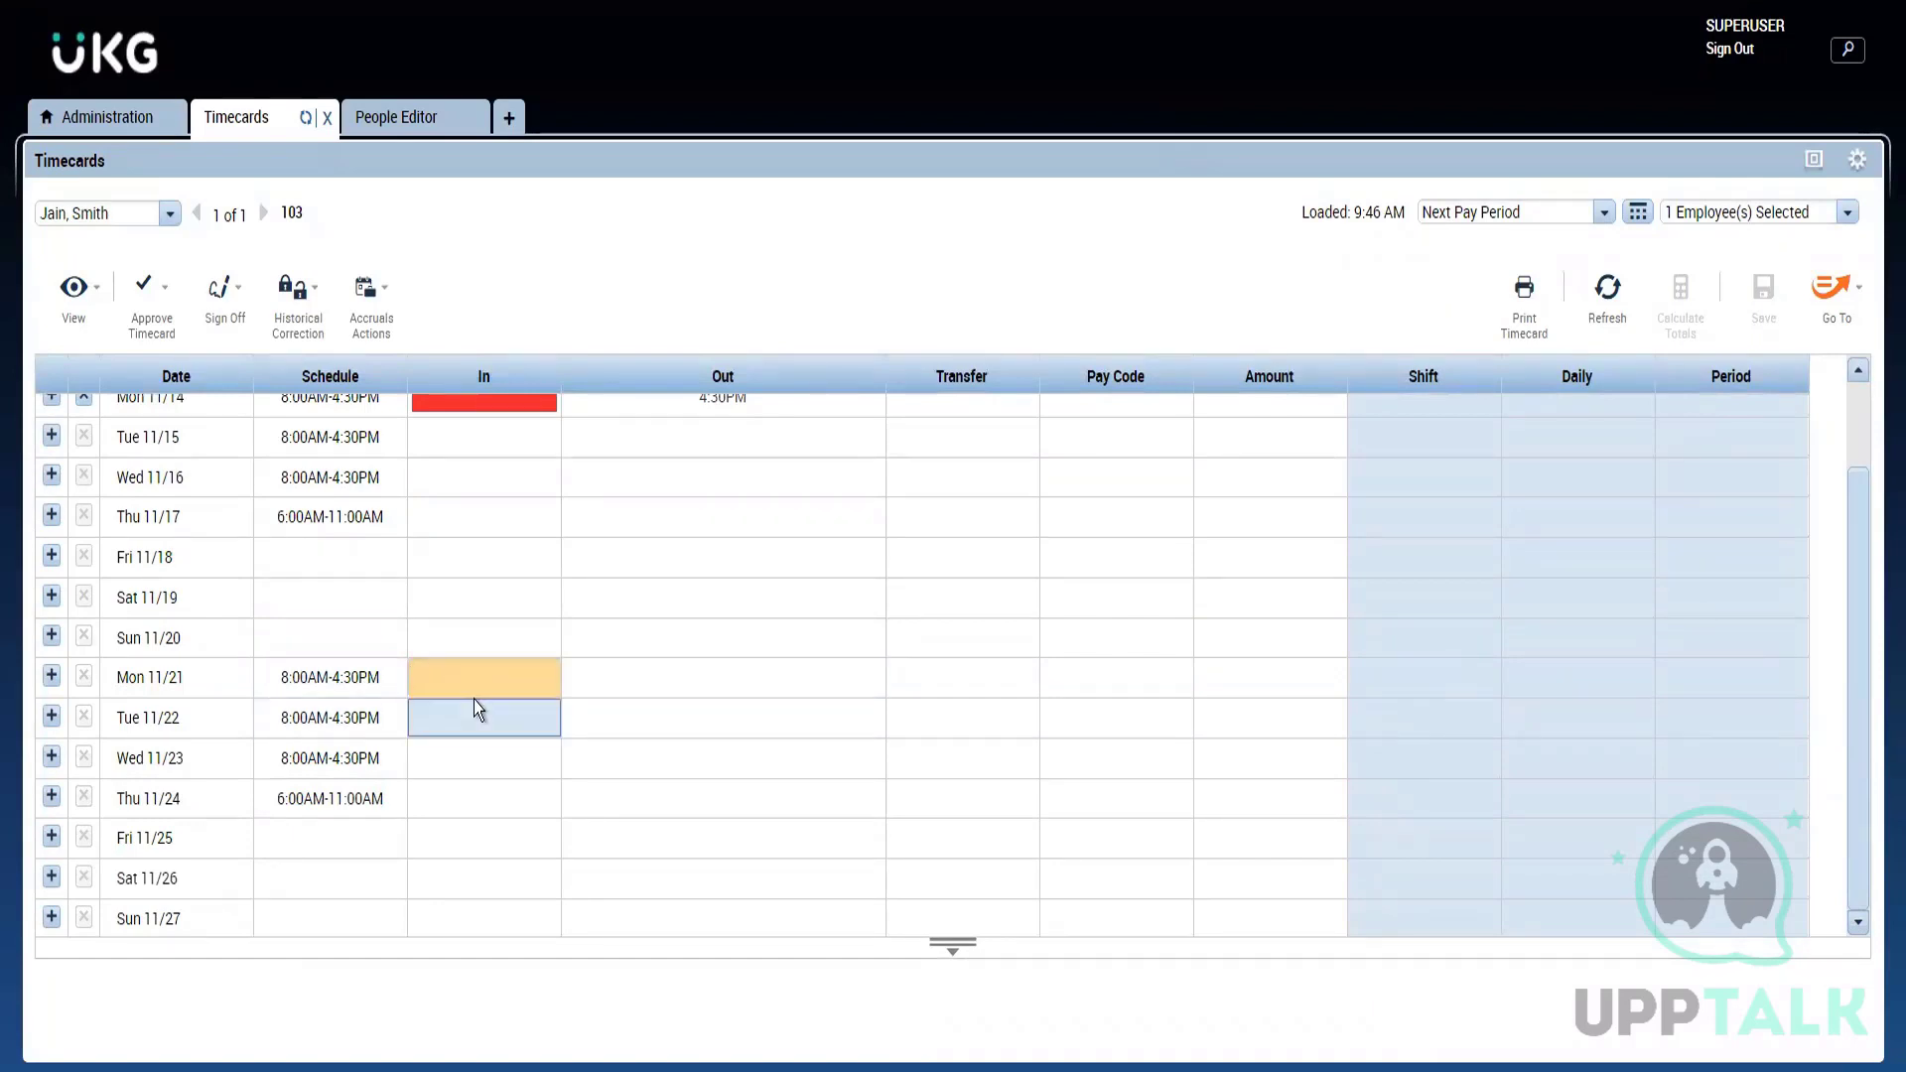
text(7a)
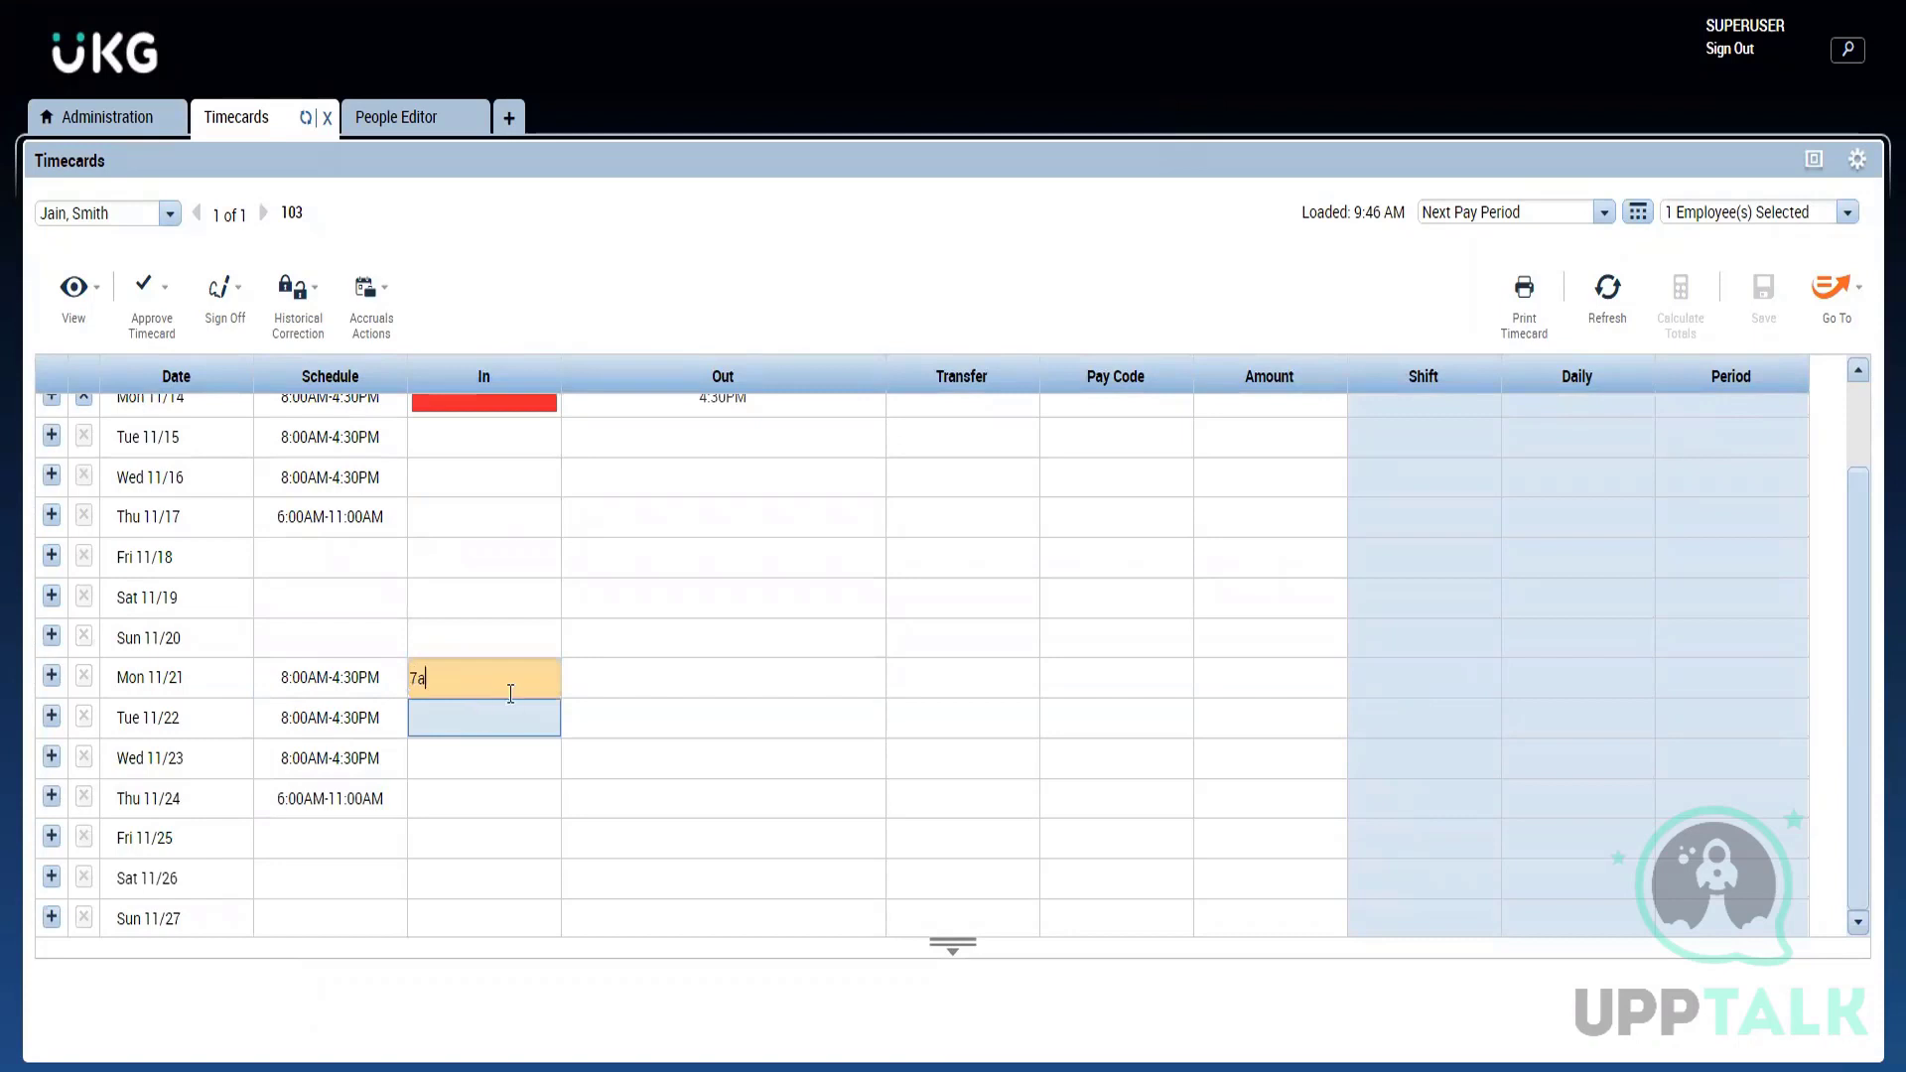
click(606, 677)
text(p)
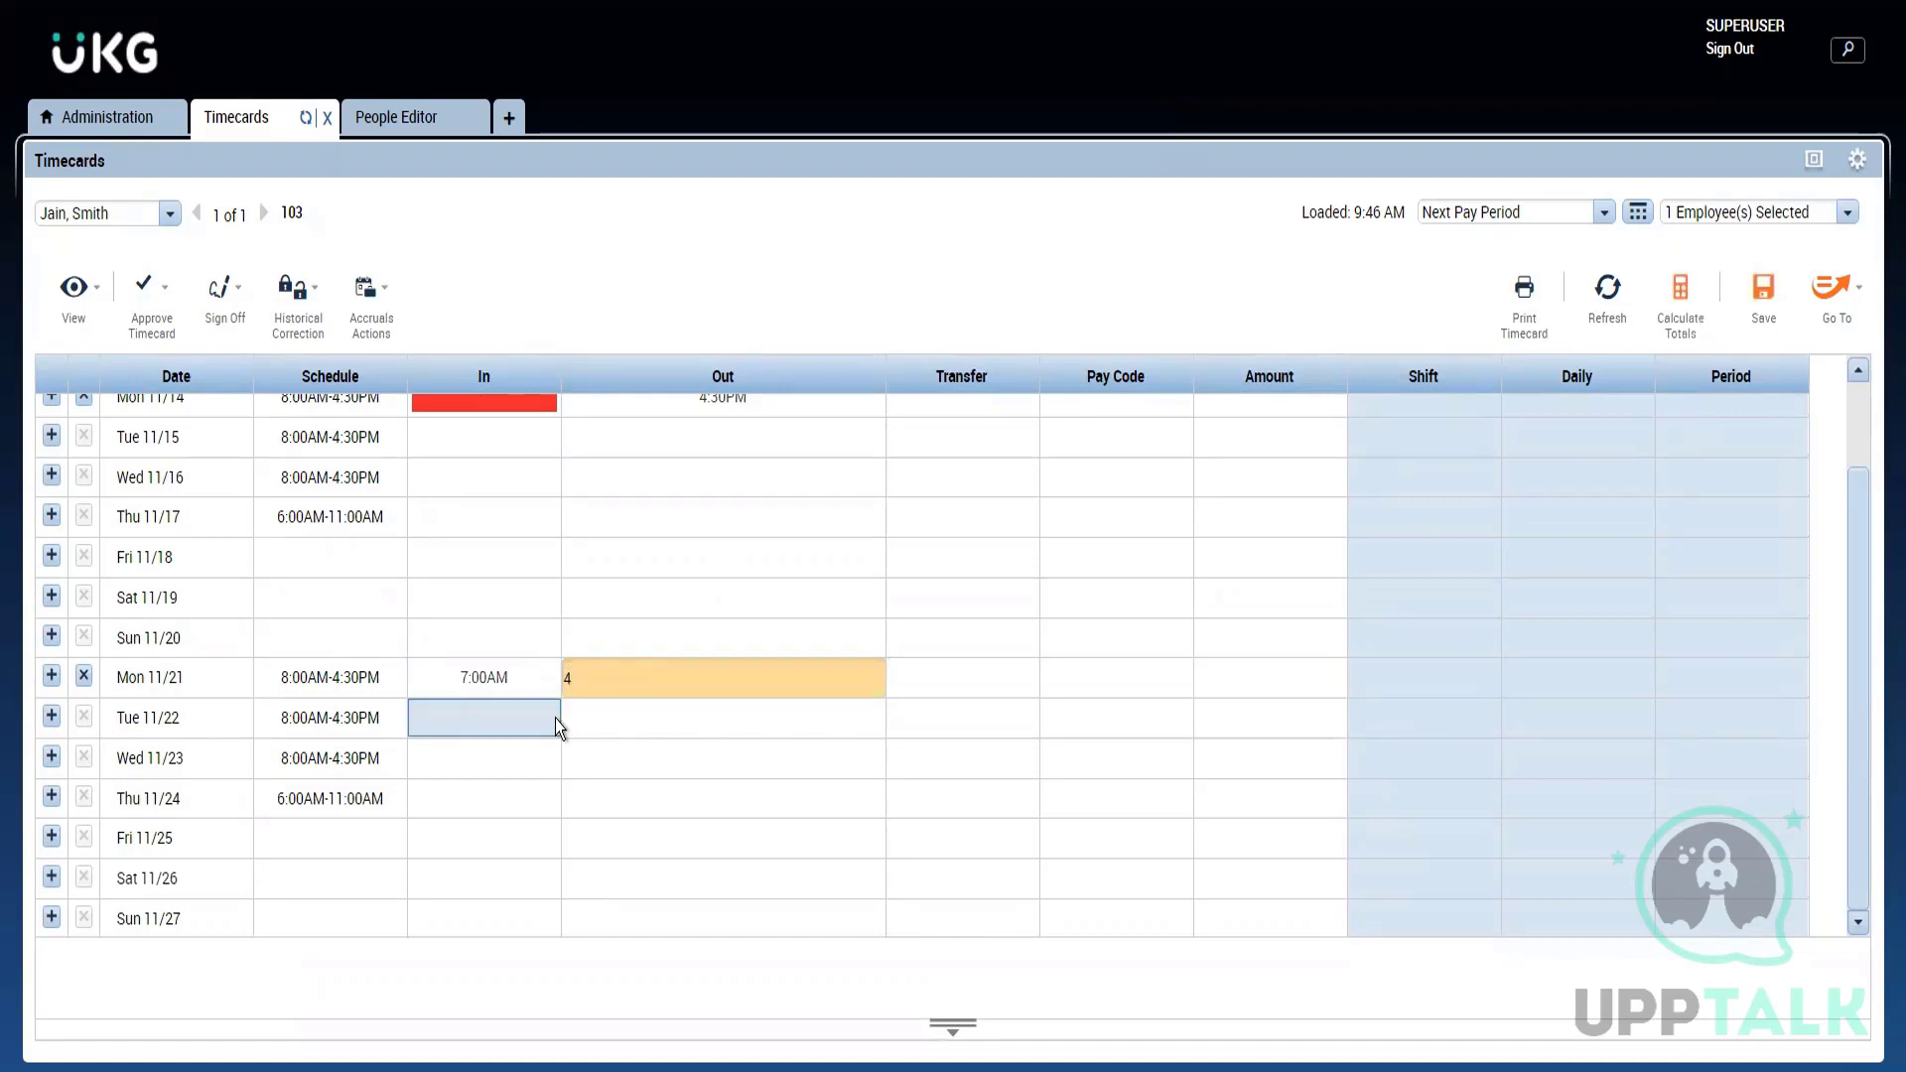
text(p)
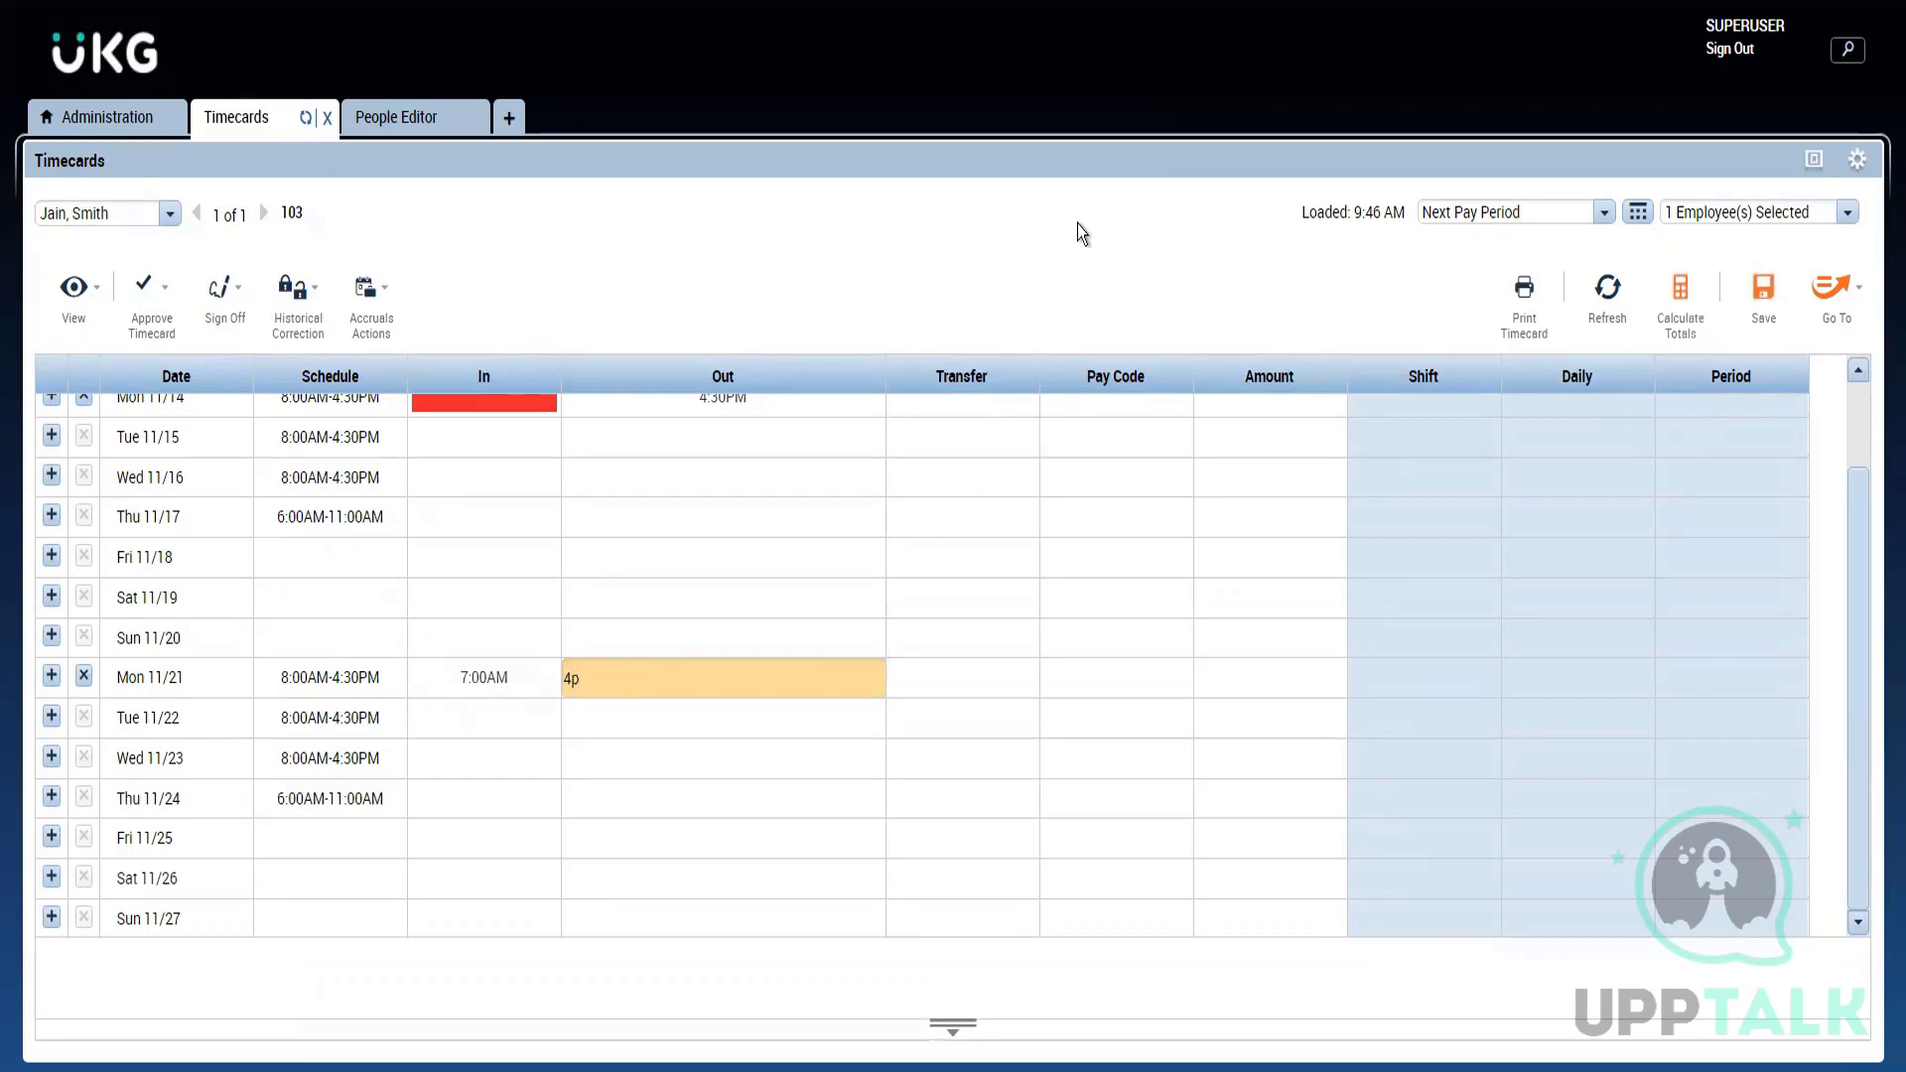
key(Return)
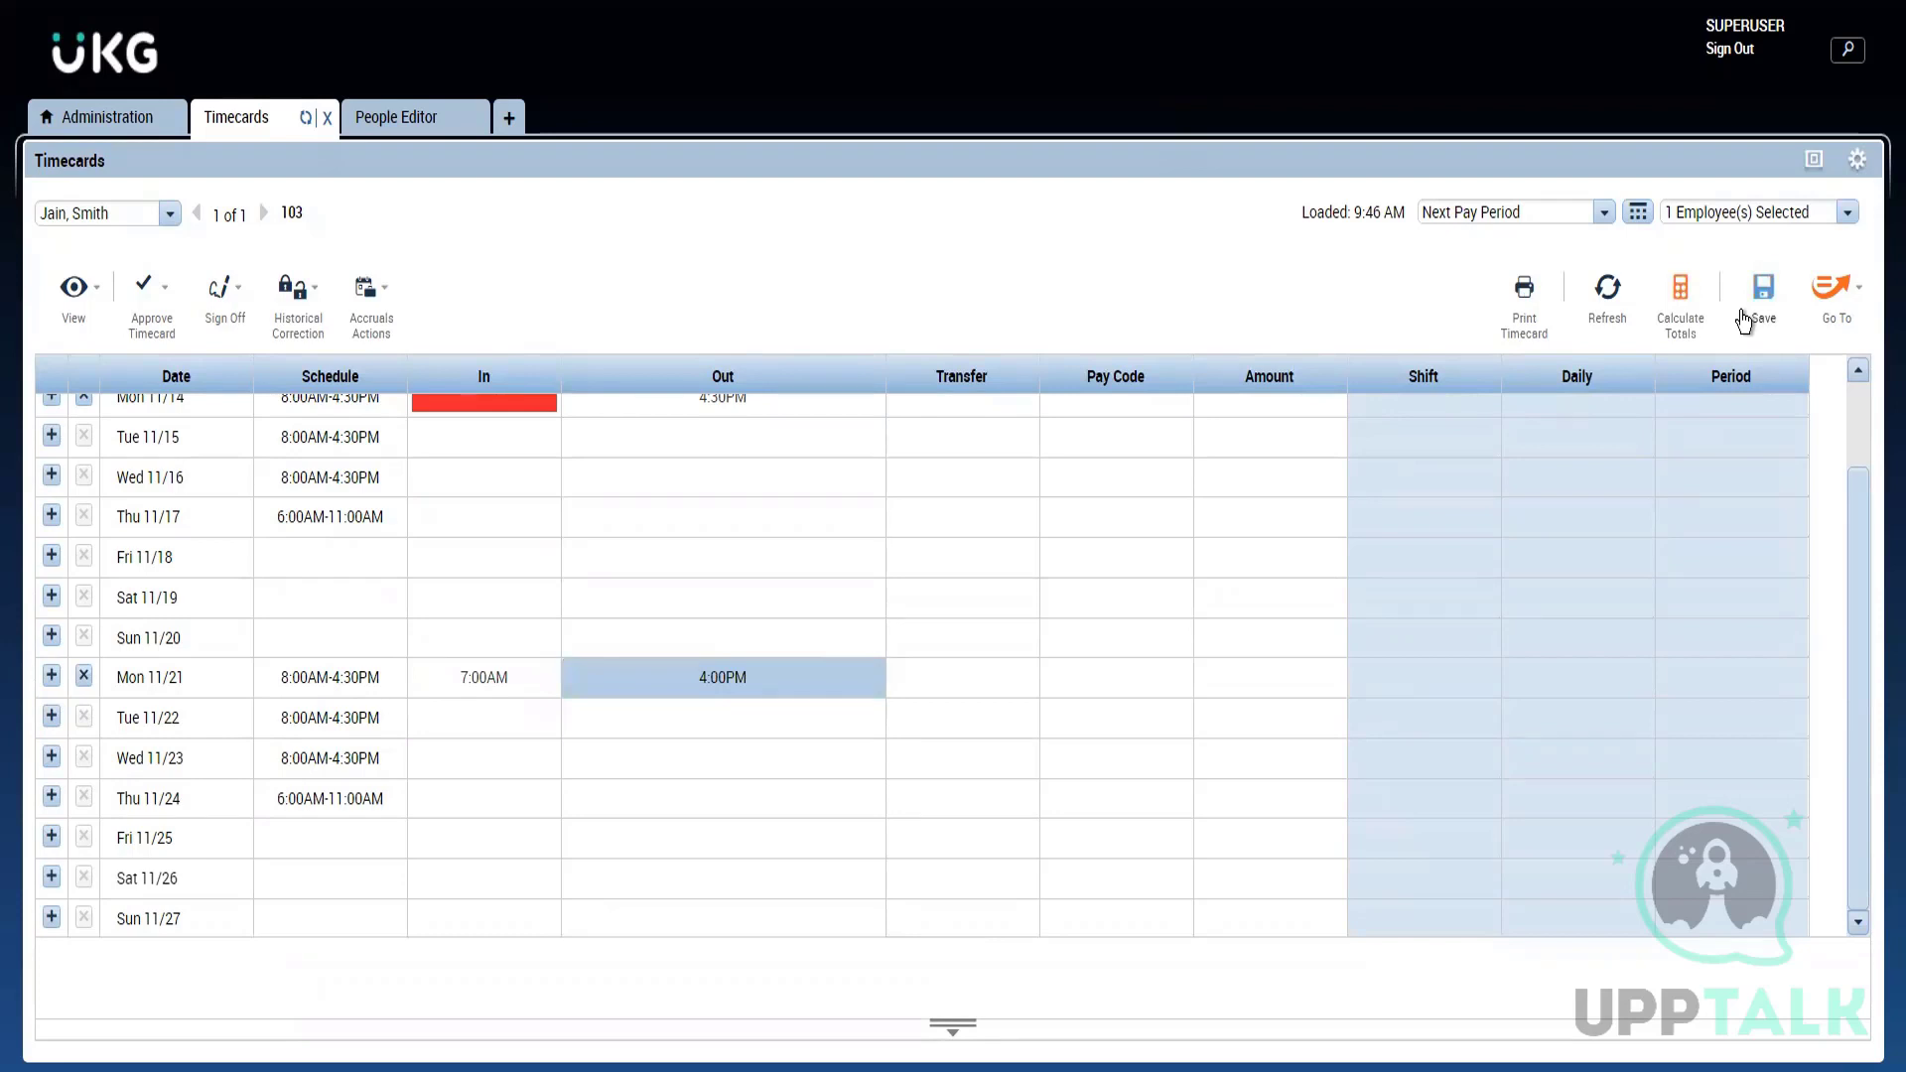
click(1744, 321)
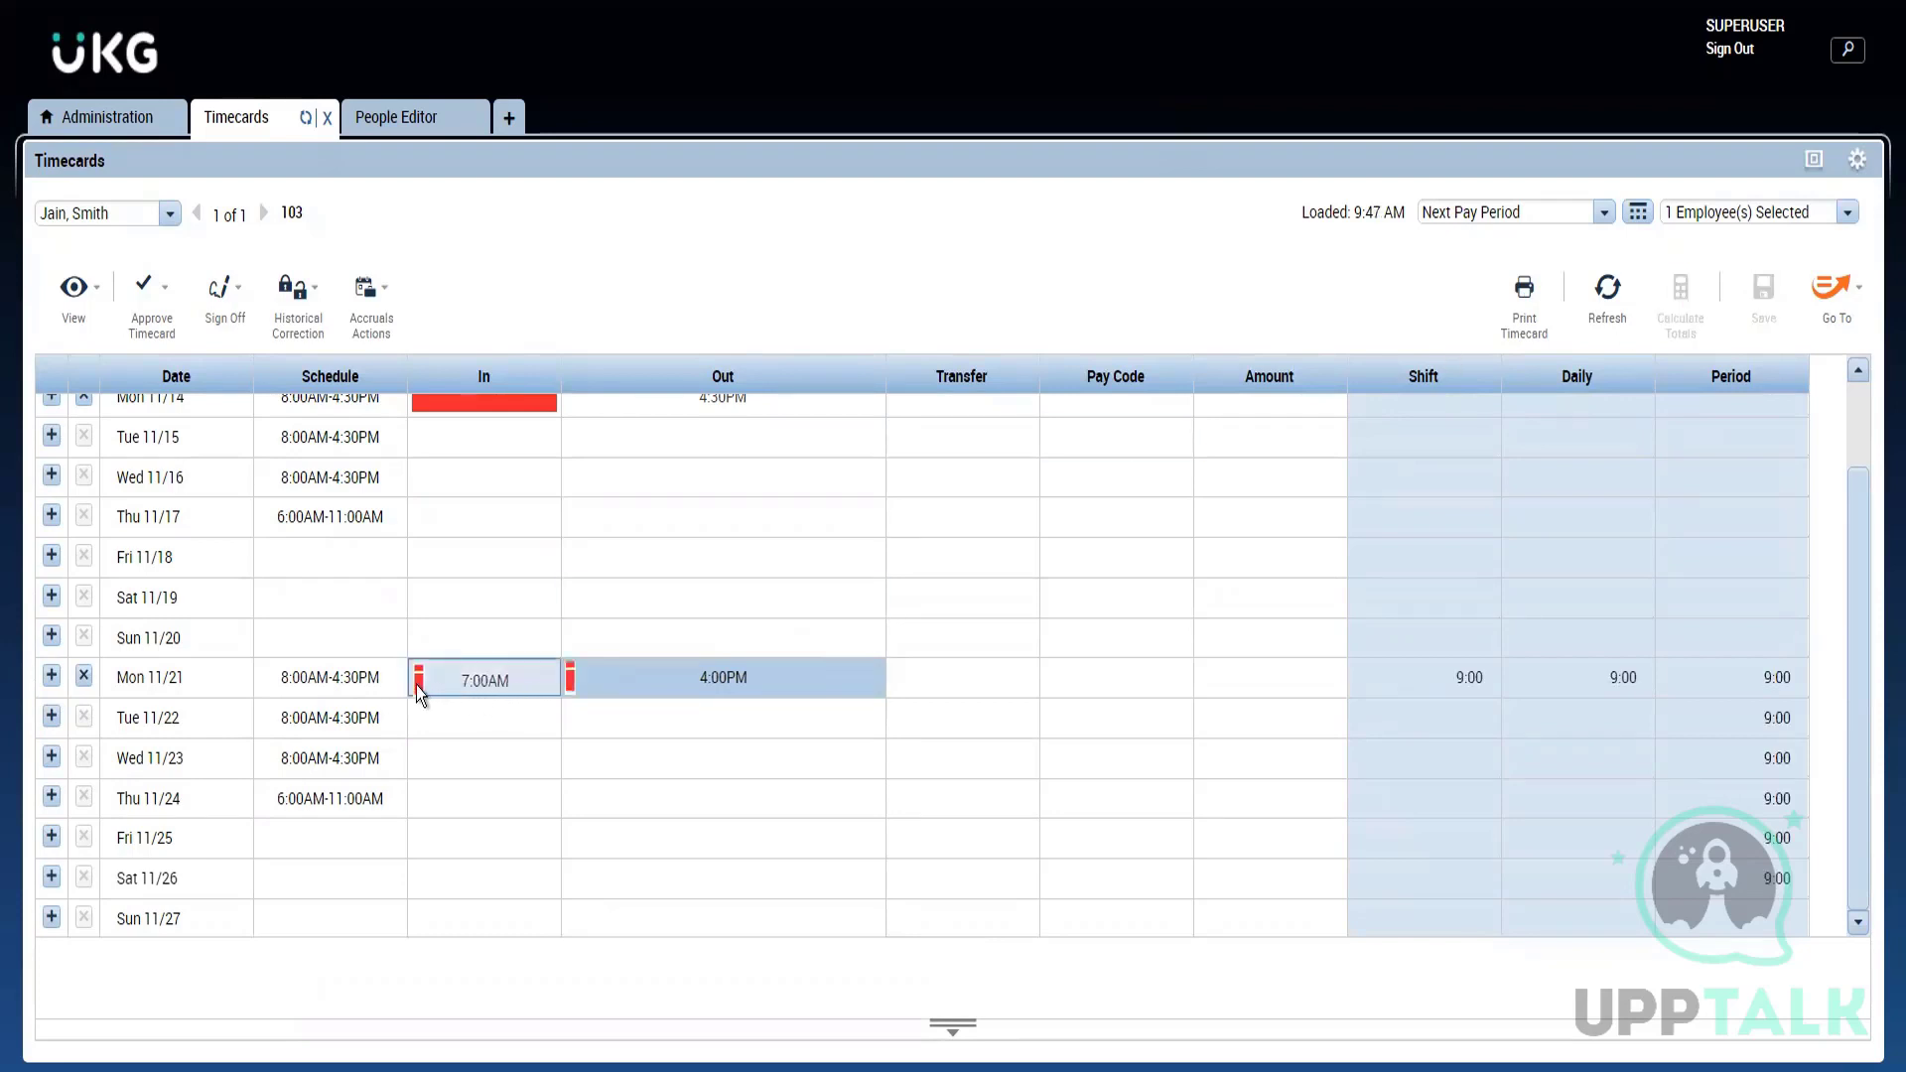
Step: Change the Mon 11/21 in punch to 6:30AM and save the timecard
mouse_move(417, 688)
click(457, 692)
click(454, 688)
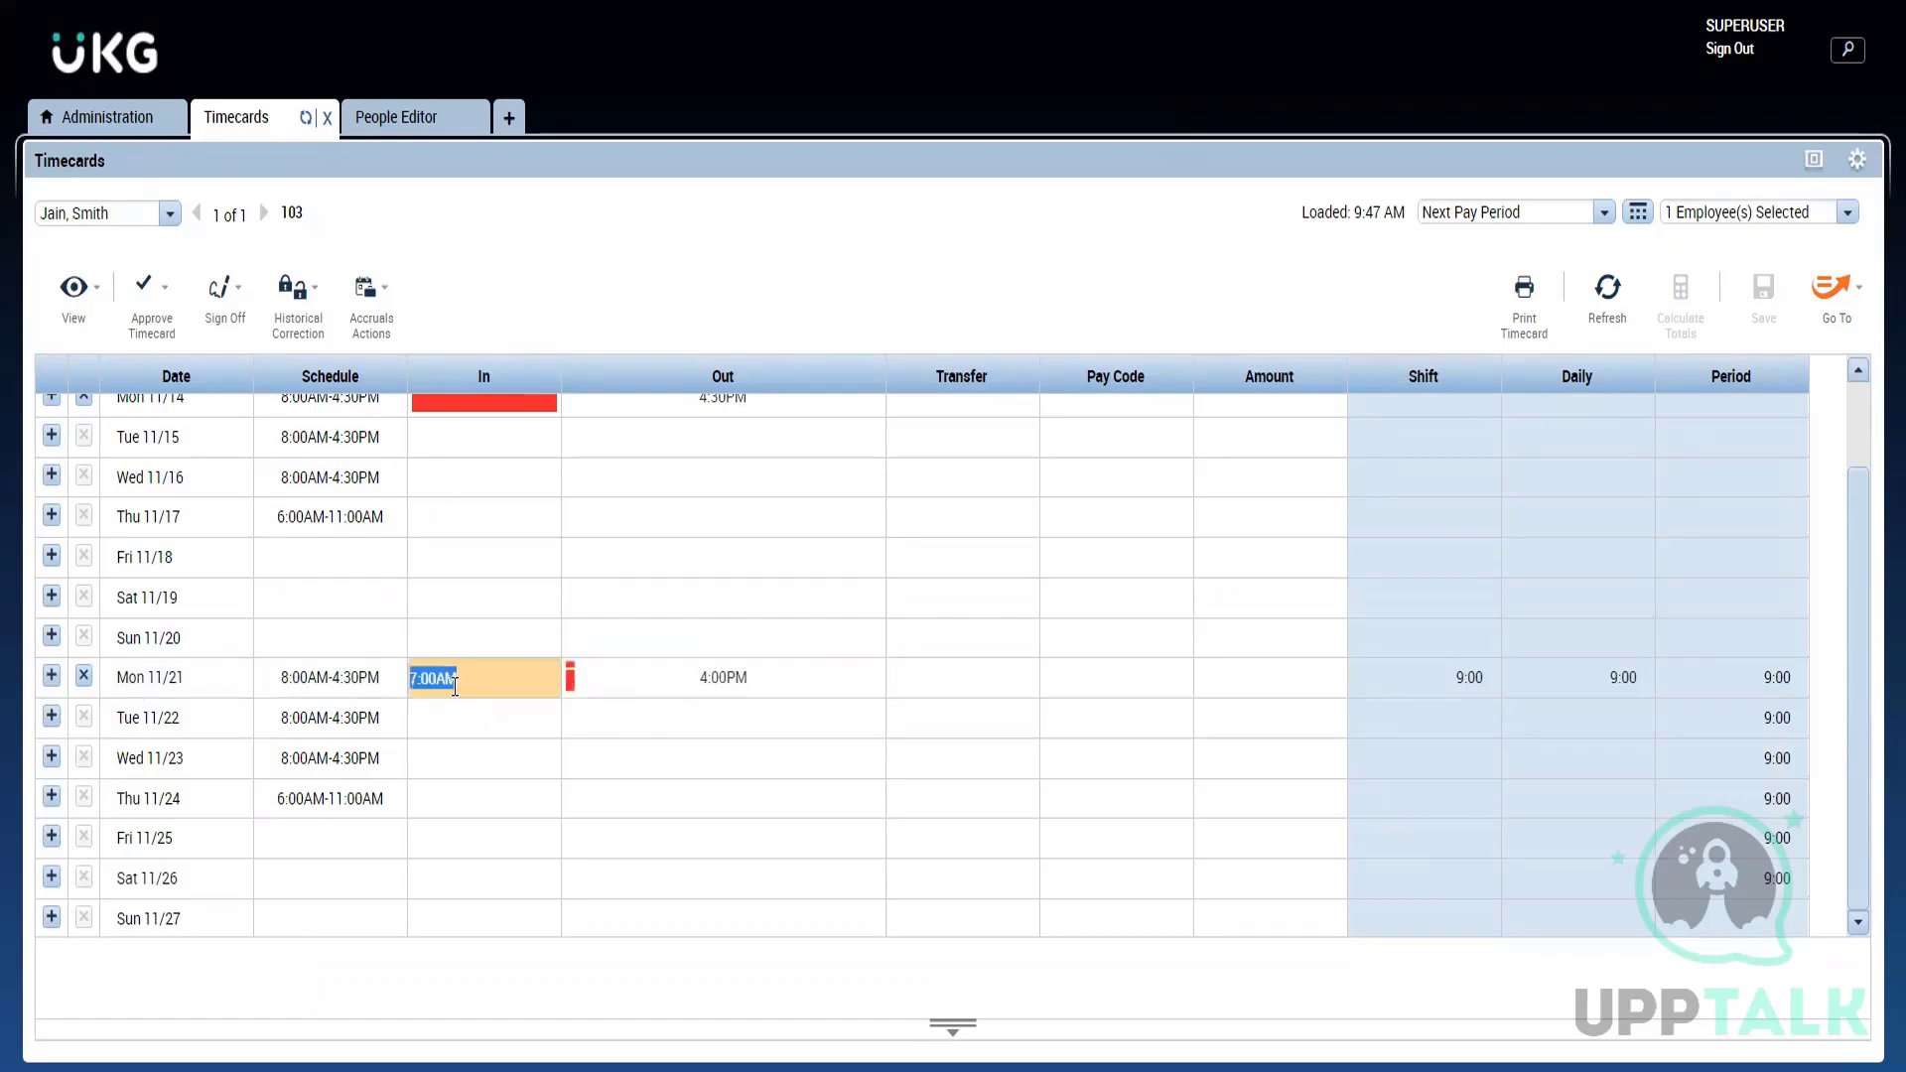
text(6:30a)
click(1793, 334)
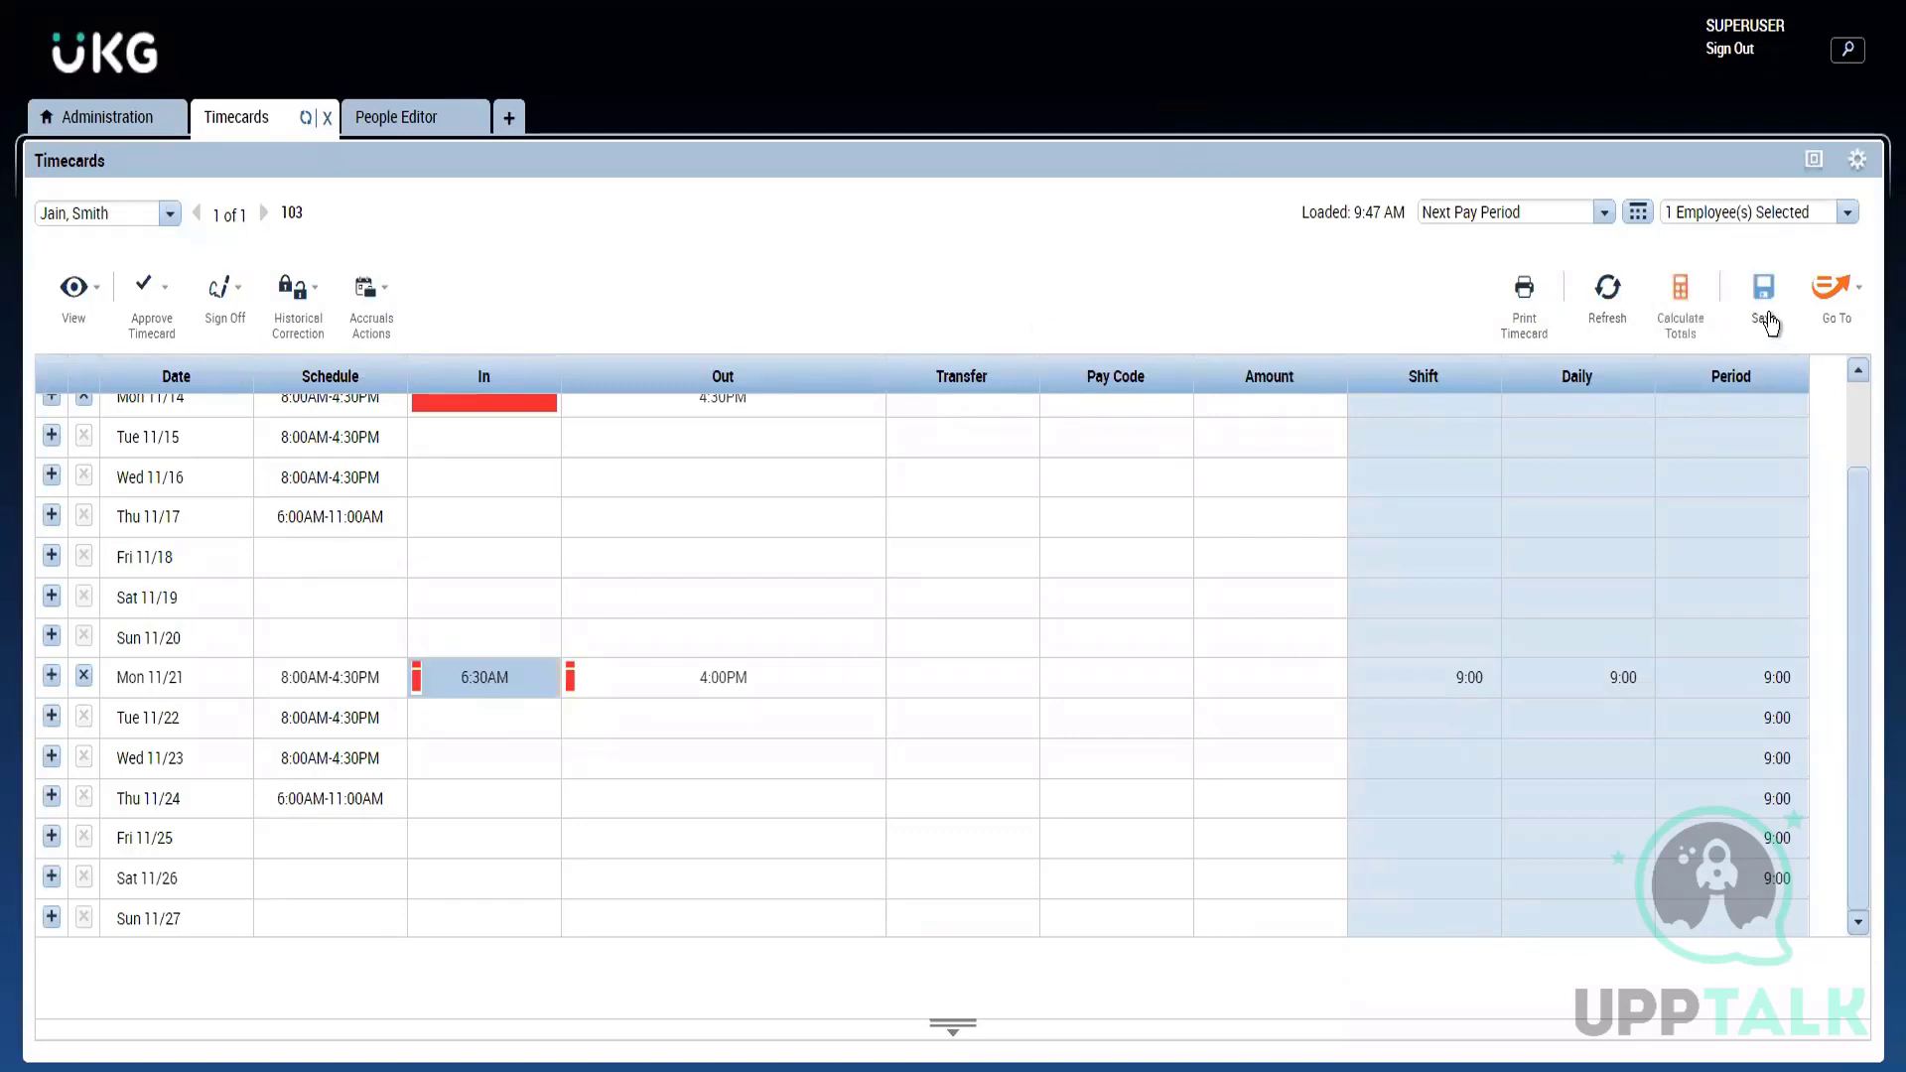
drag(1770, 315, 1665, 322)
drag(683, 523, 541, 672)
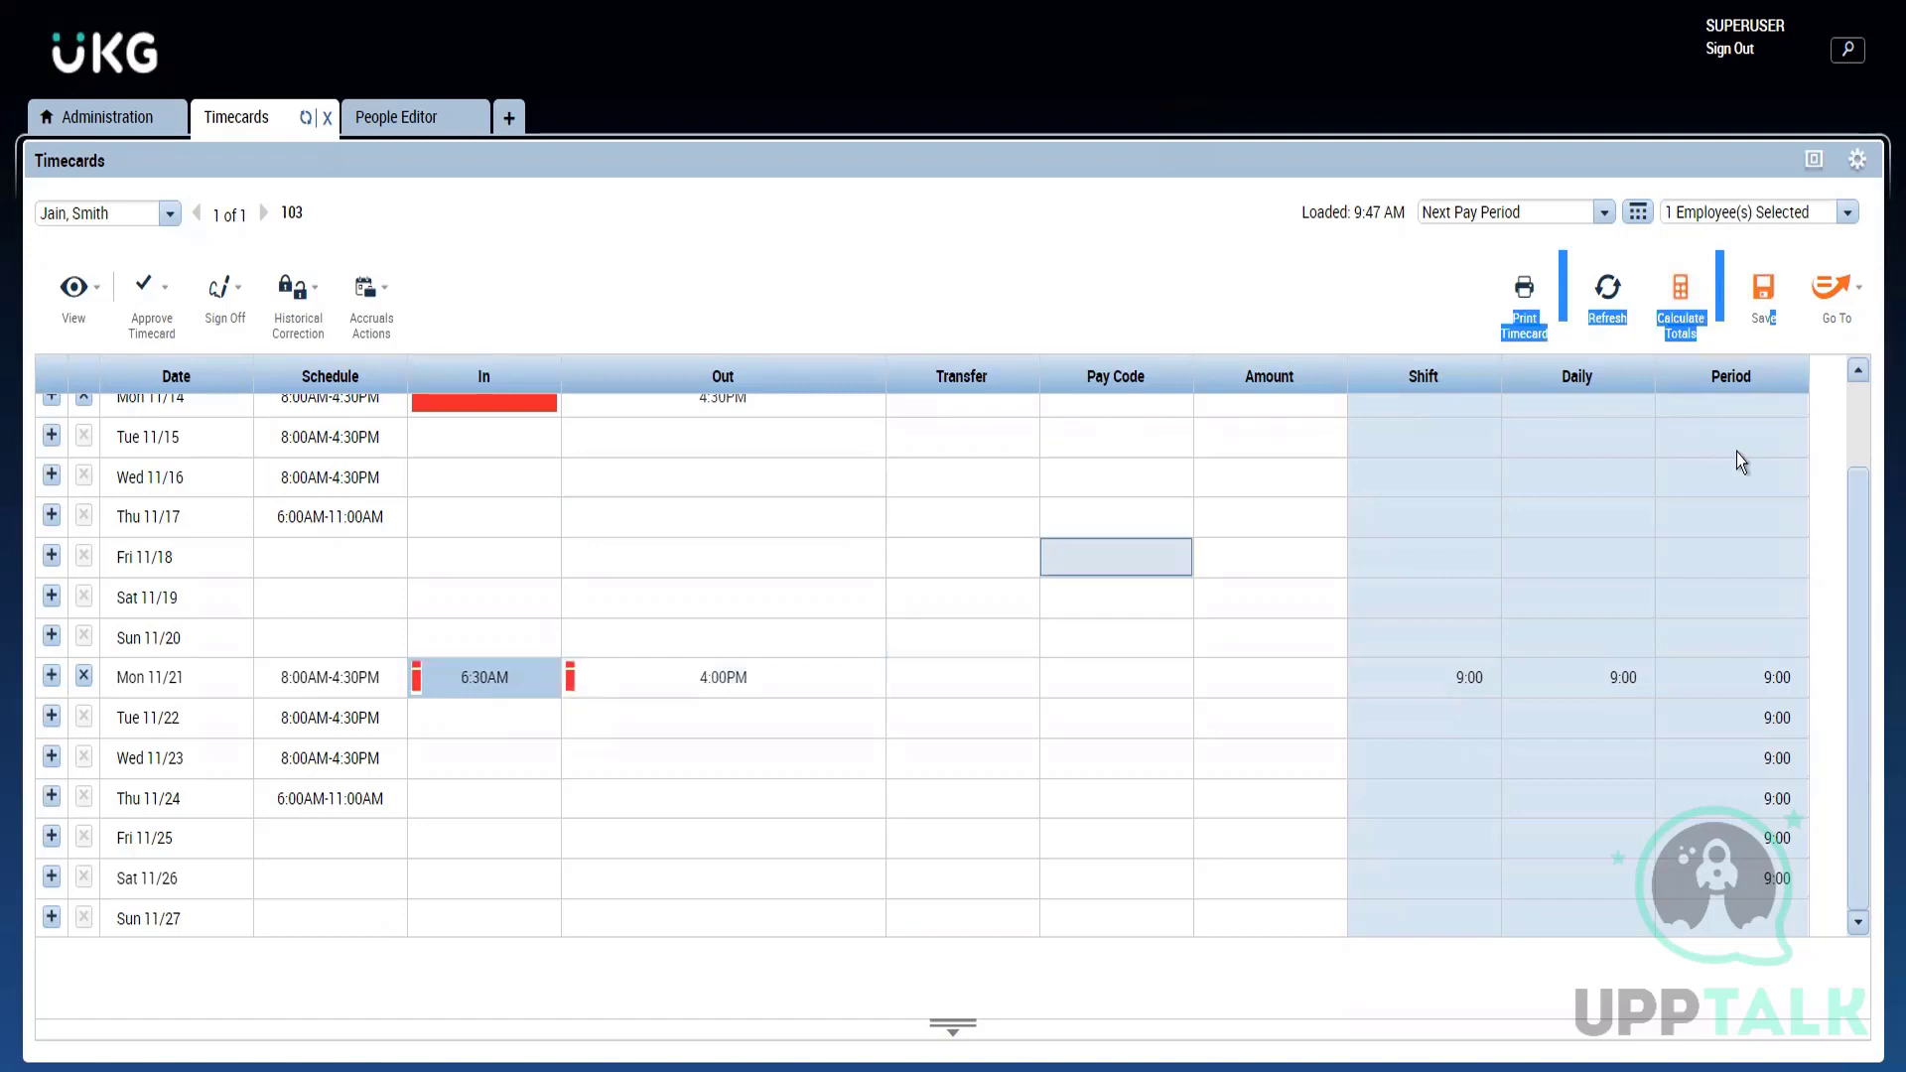
click(1768, 288)
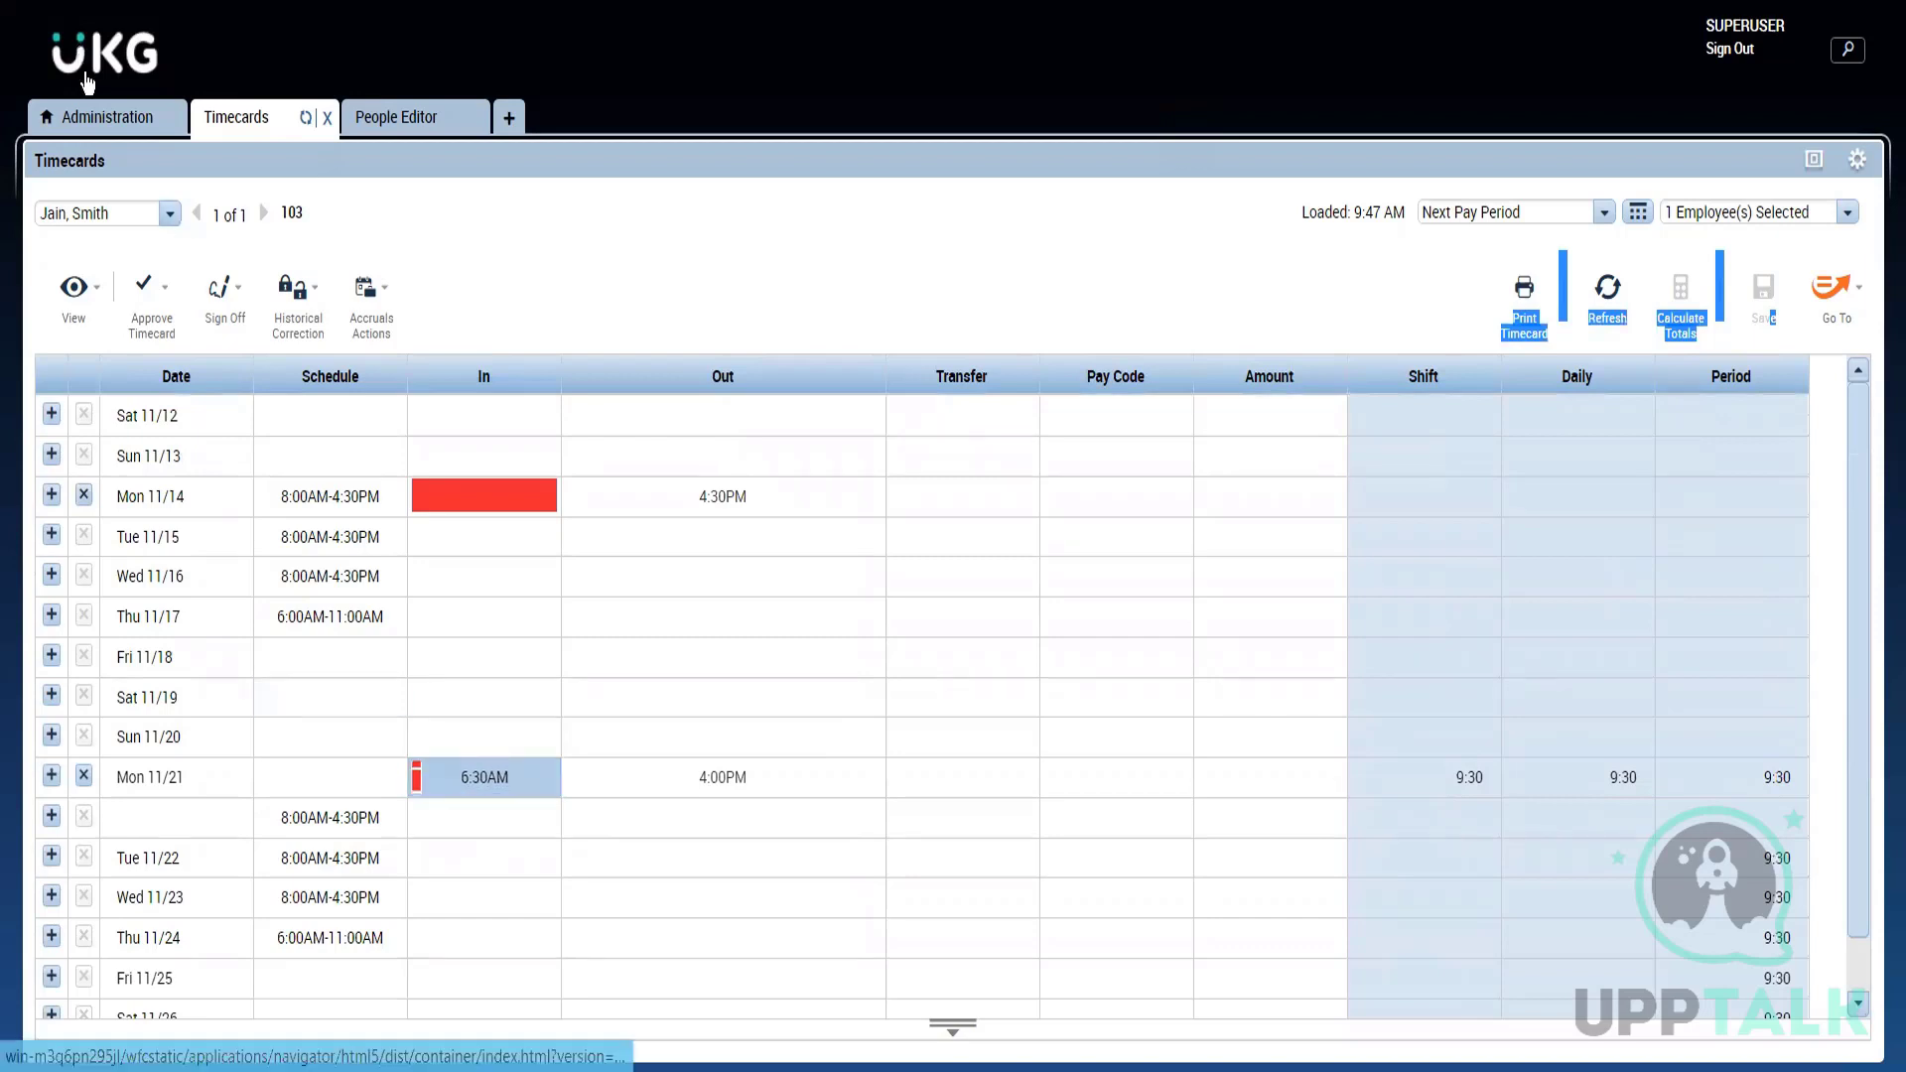
Step: Open the Aus FT punch interpretation rule from Pay Policies in Administration and review its schedule start margins and restriction
click(105, 128)
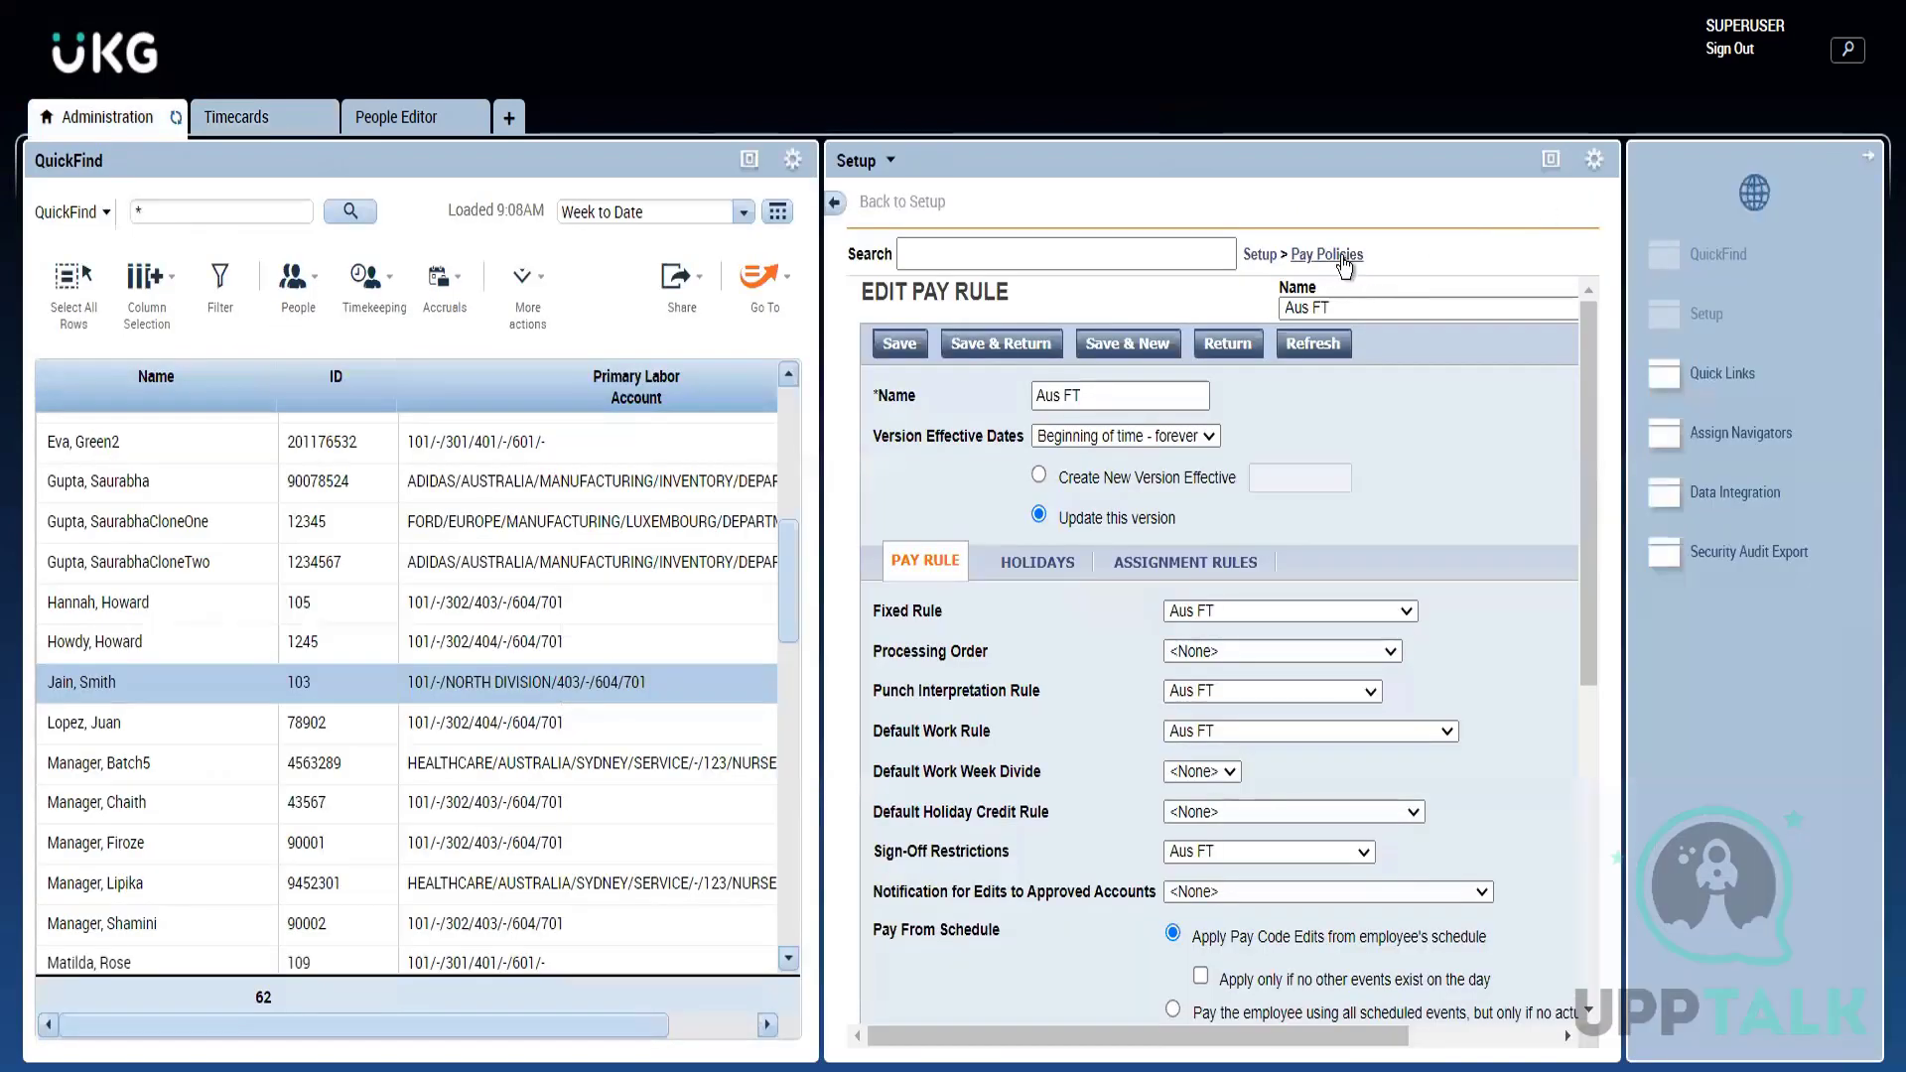
click(1344, 258)
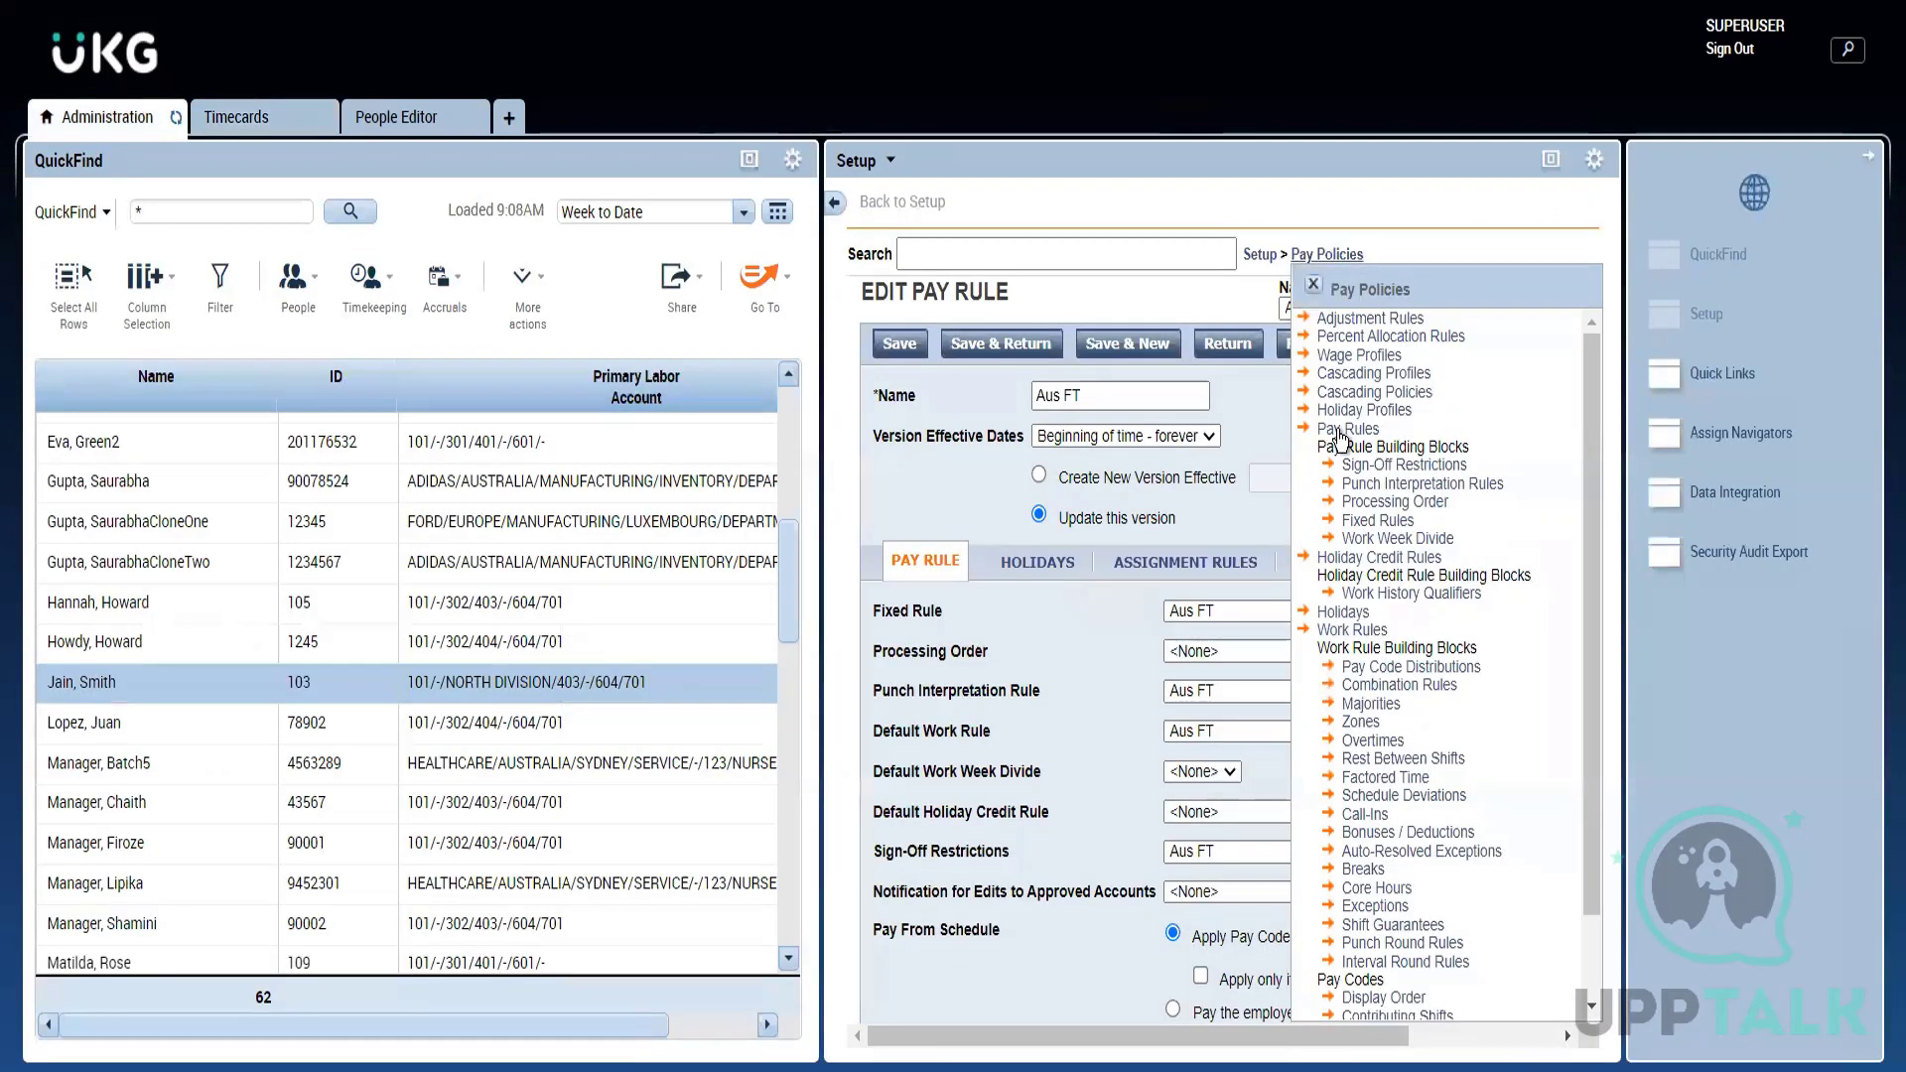
click(1387, 486)
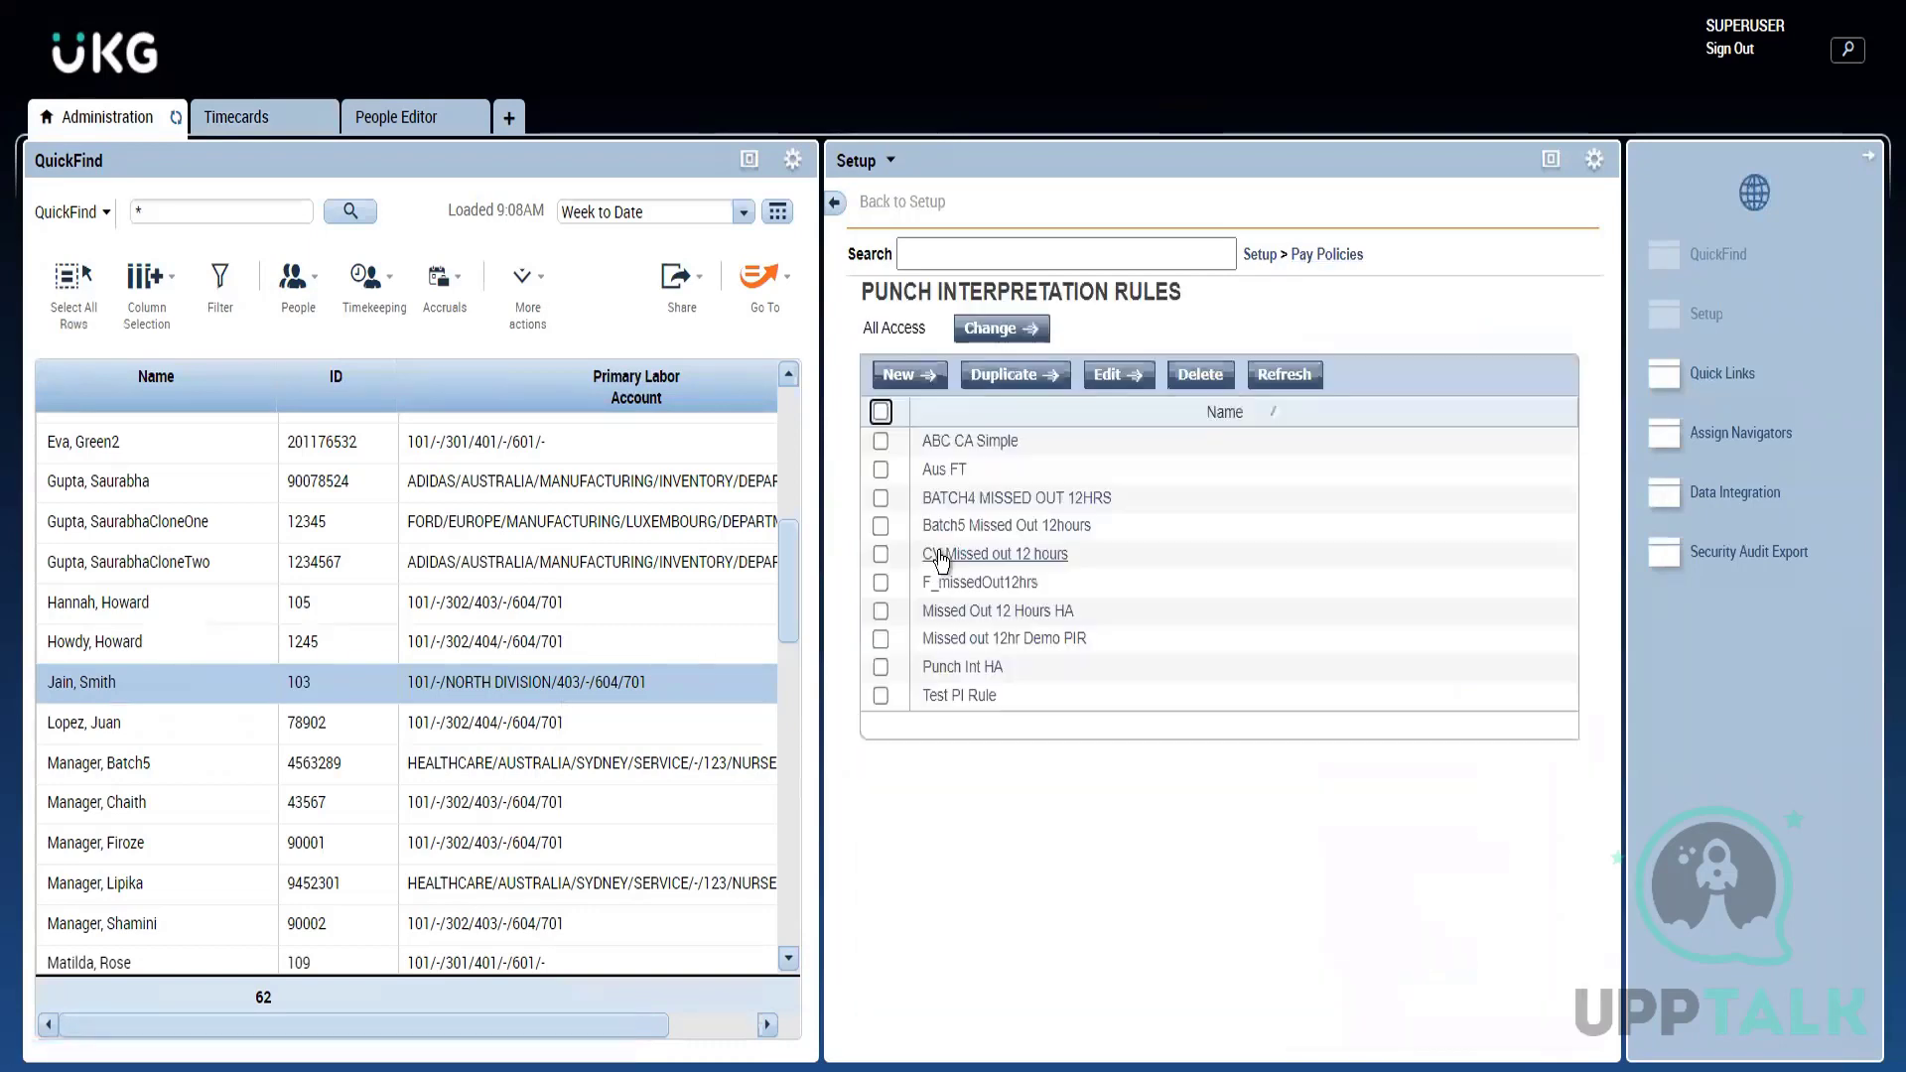
double_click(941, 469)
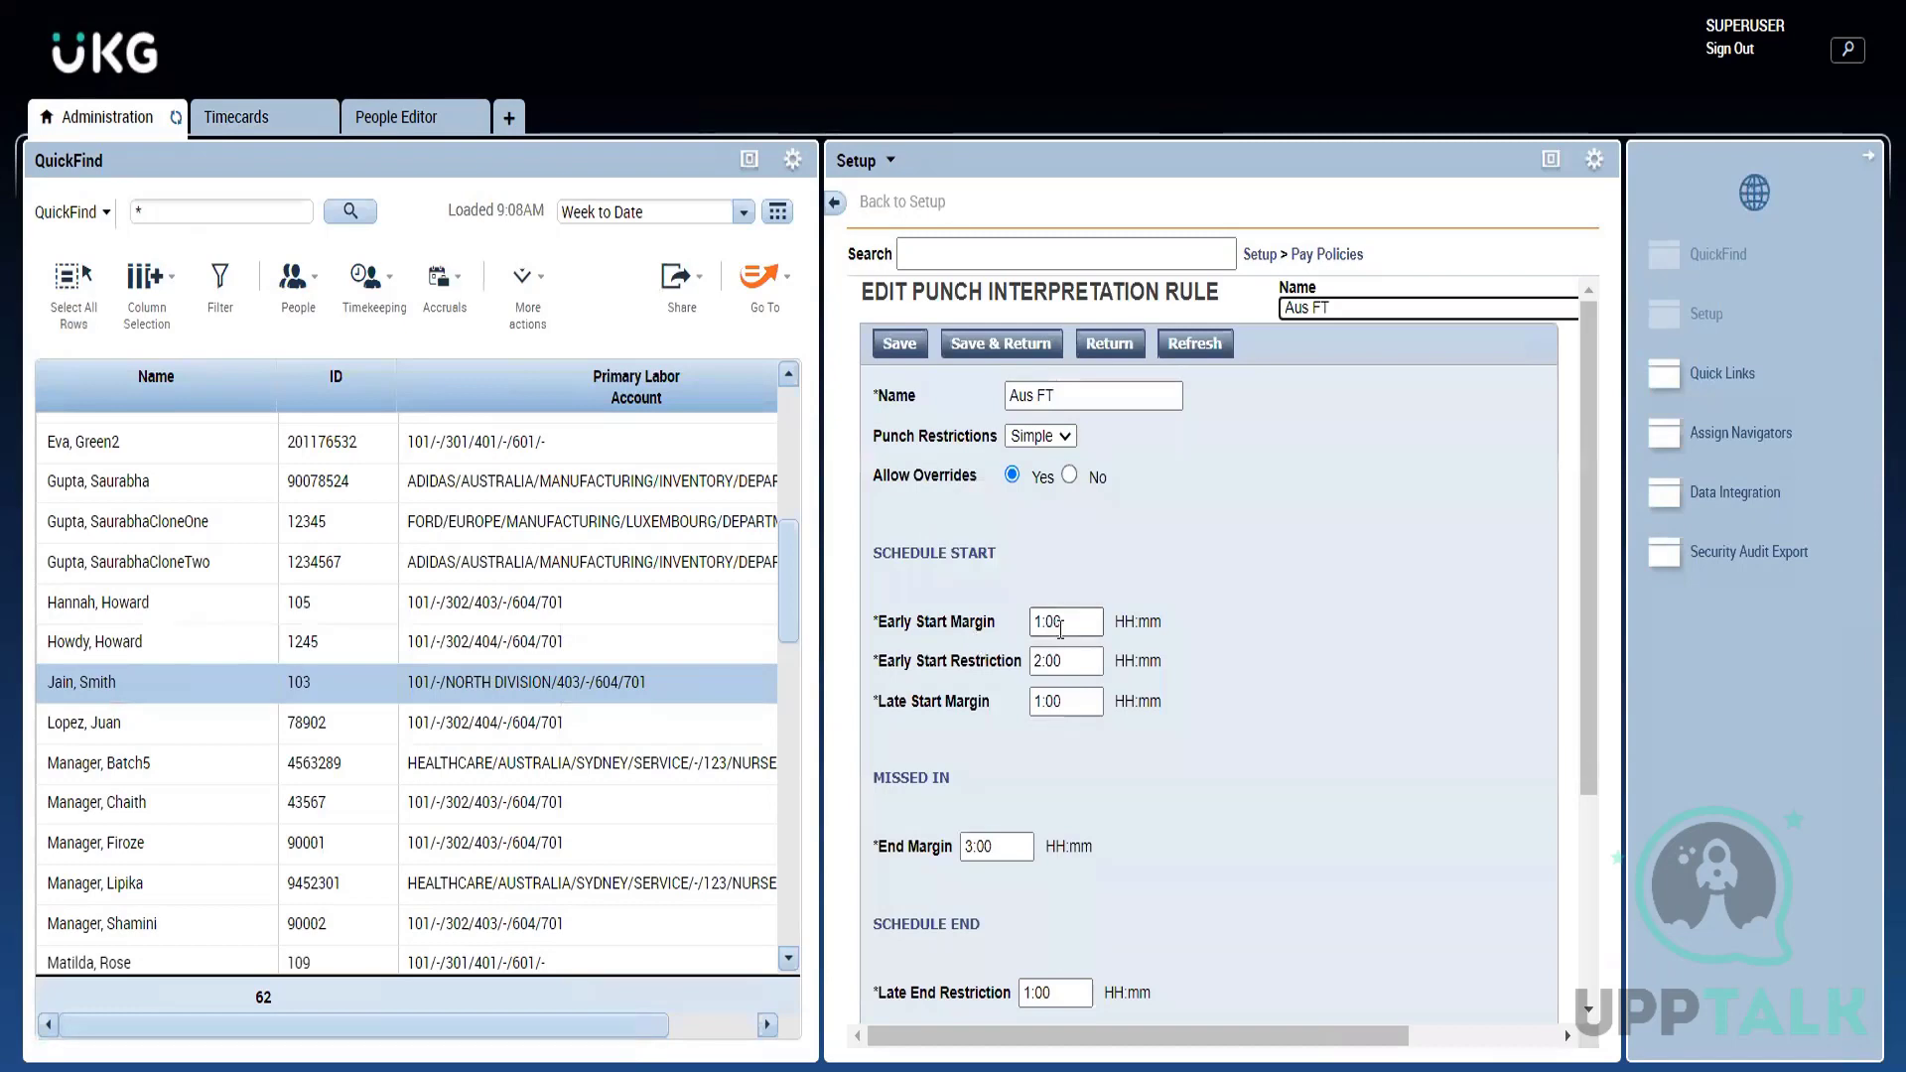
double_click(1065, 626)
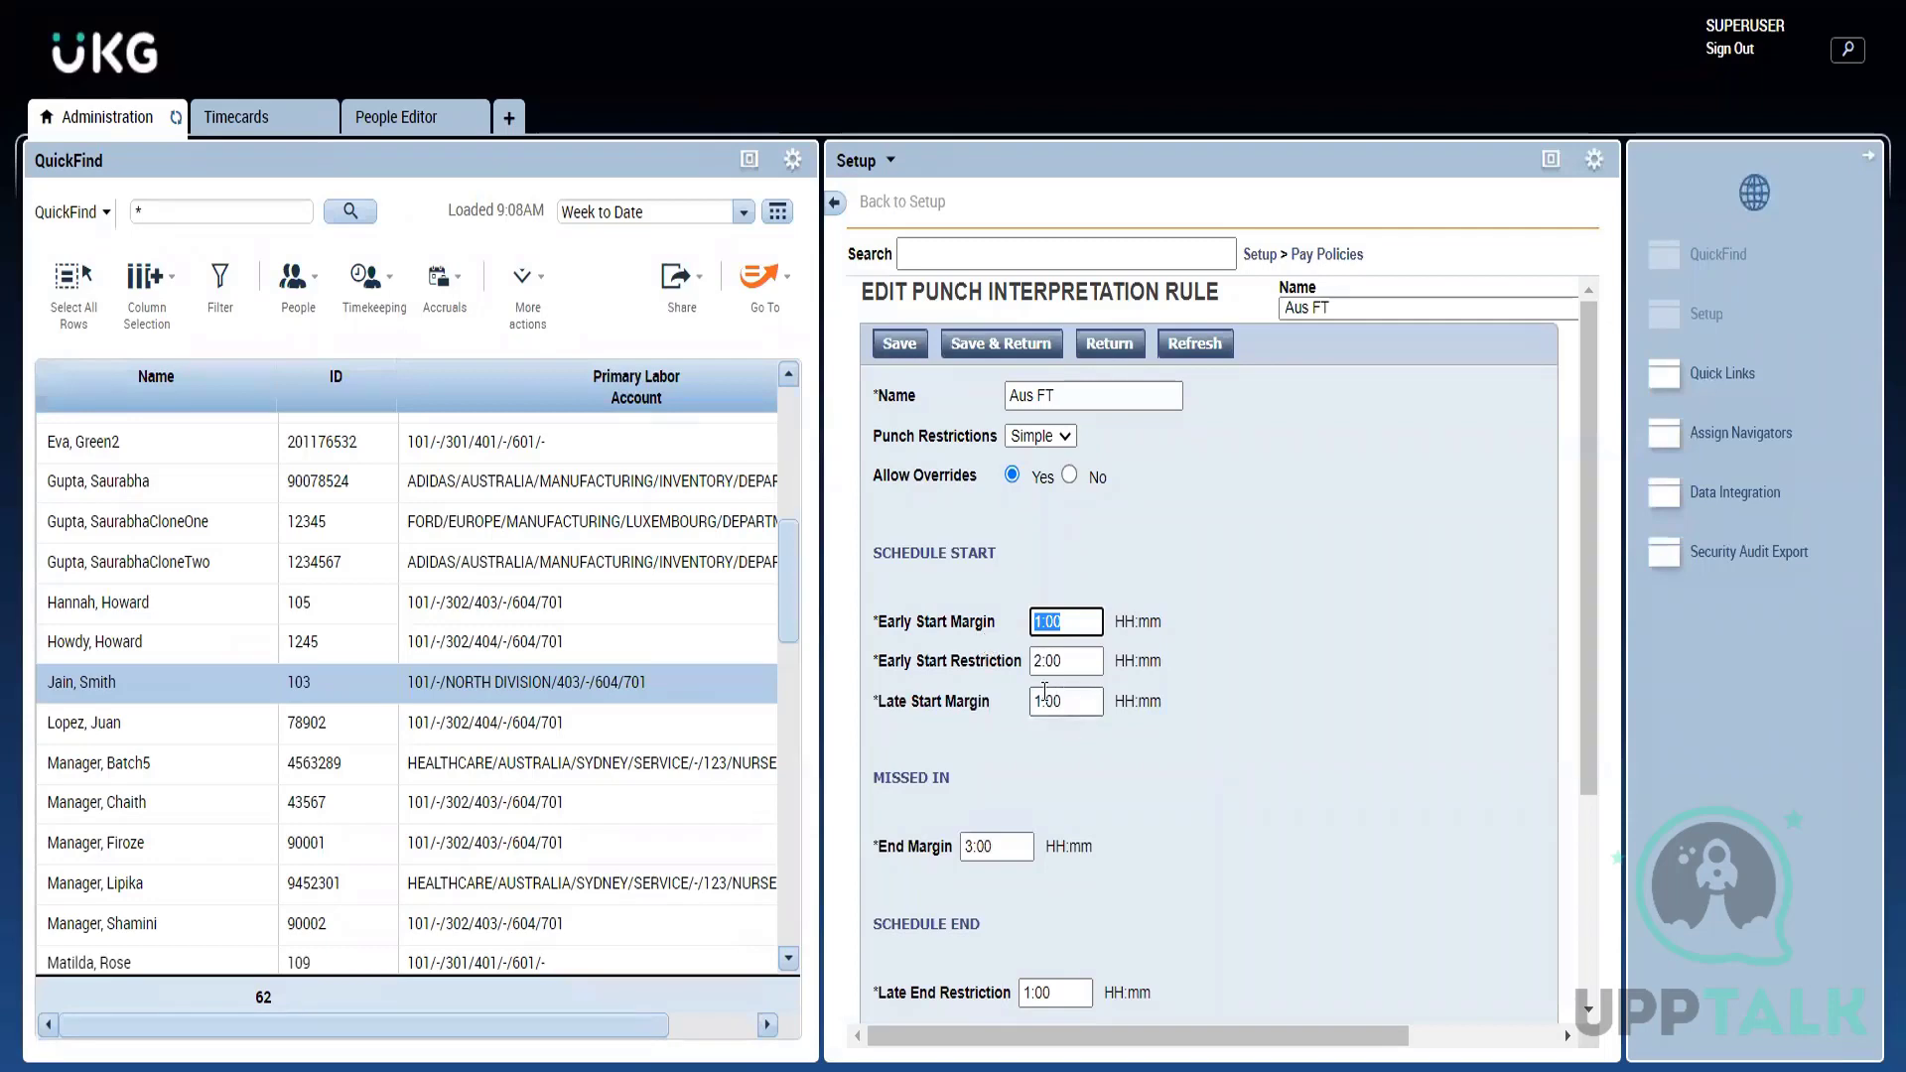
key(Tab)
key(Tab)
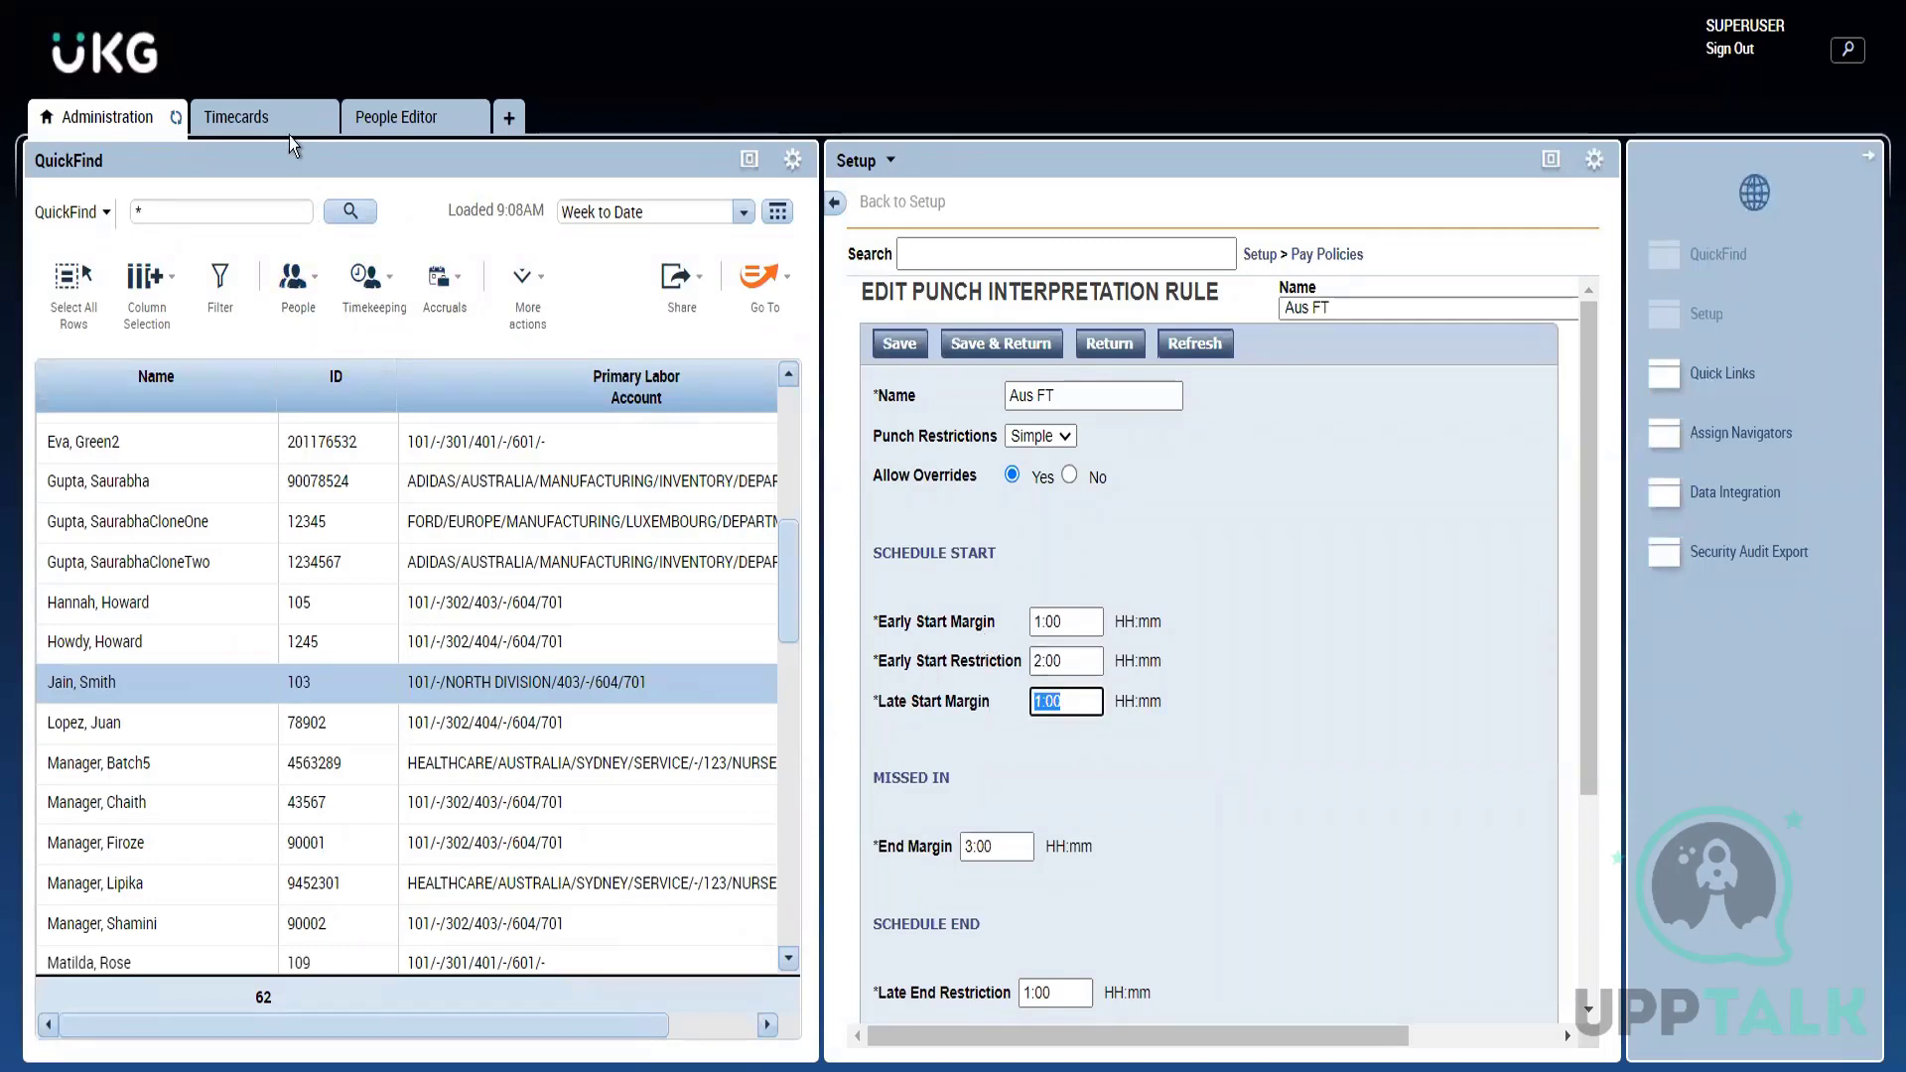
Step: Compare the Mon 11/21 in punch exception in the timecard with the Aus FT rule's early start restriction
click(254, 121)
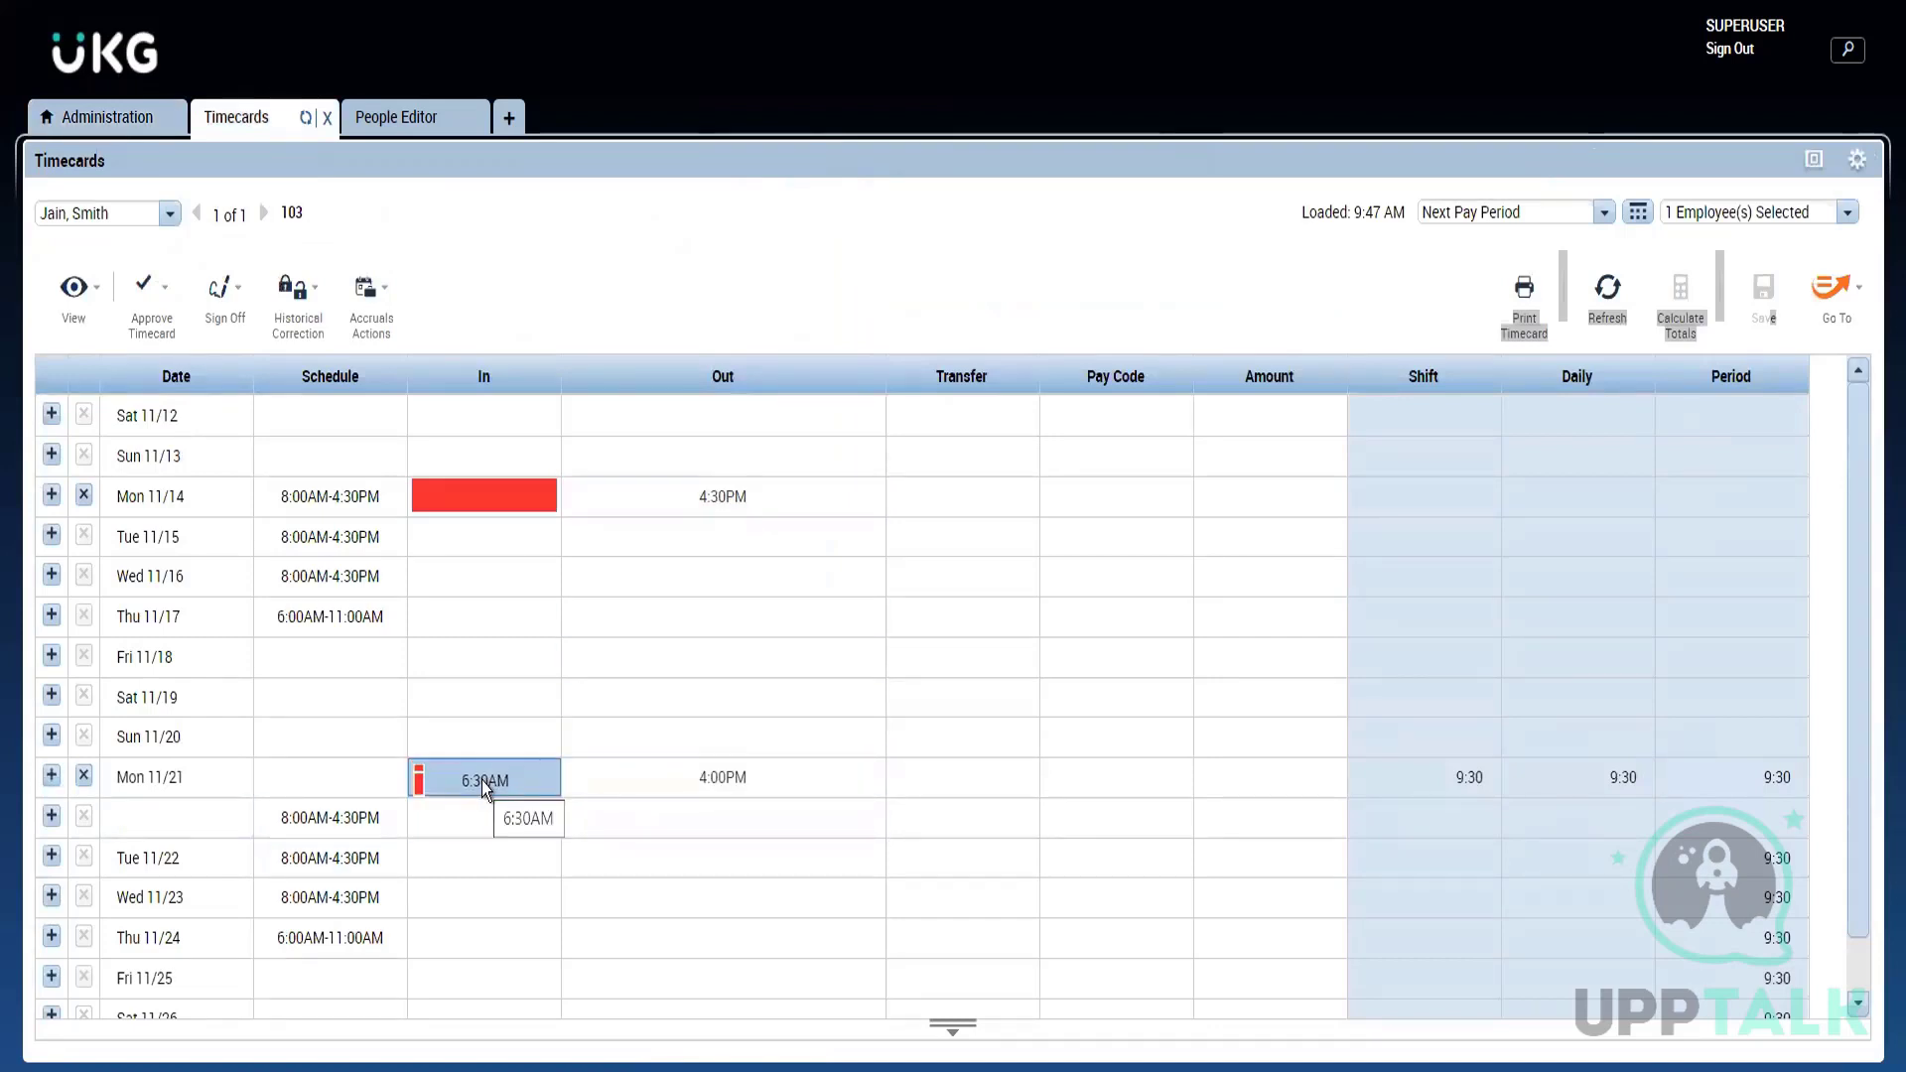
mouse_move(420, 784)
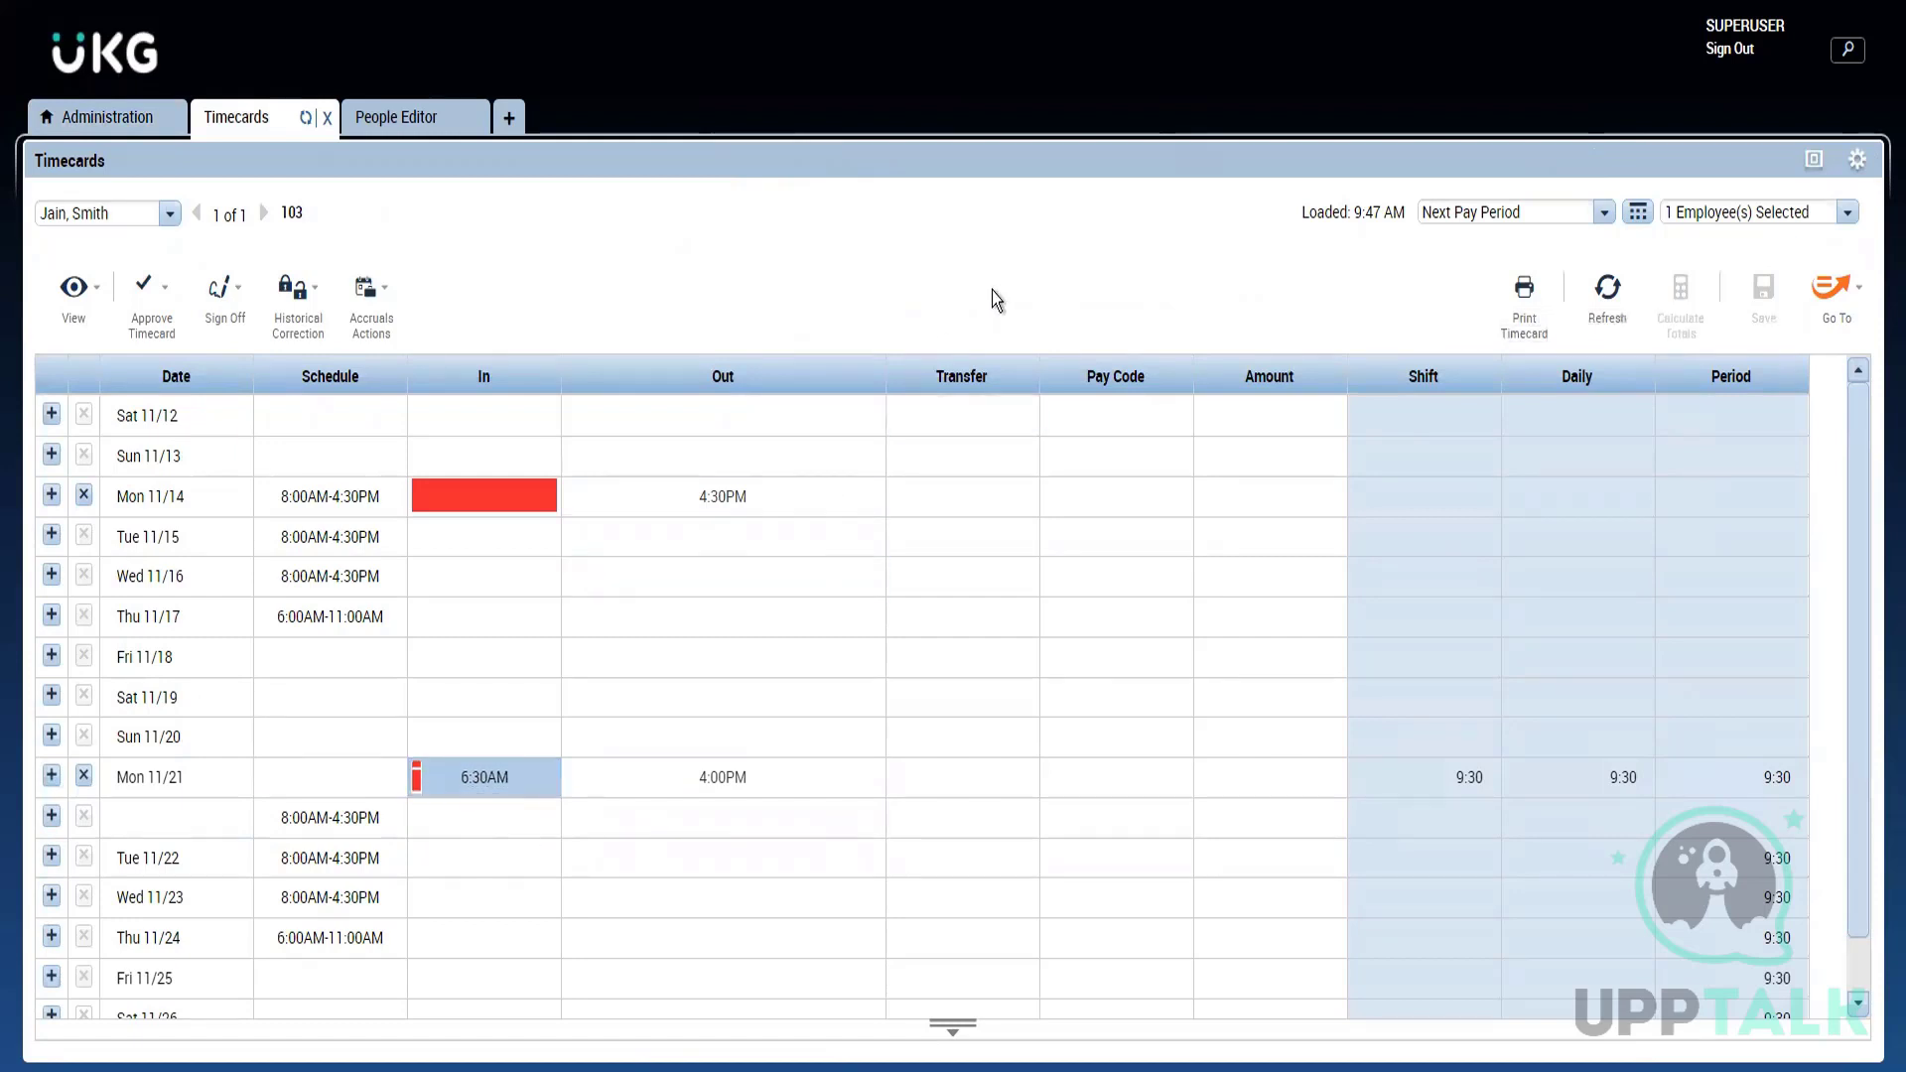
click(109, 118)
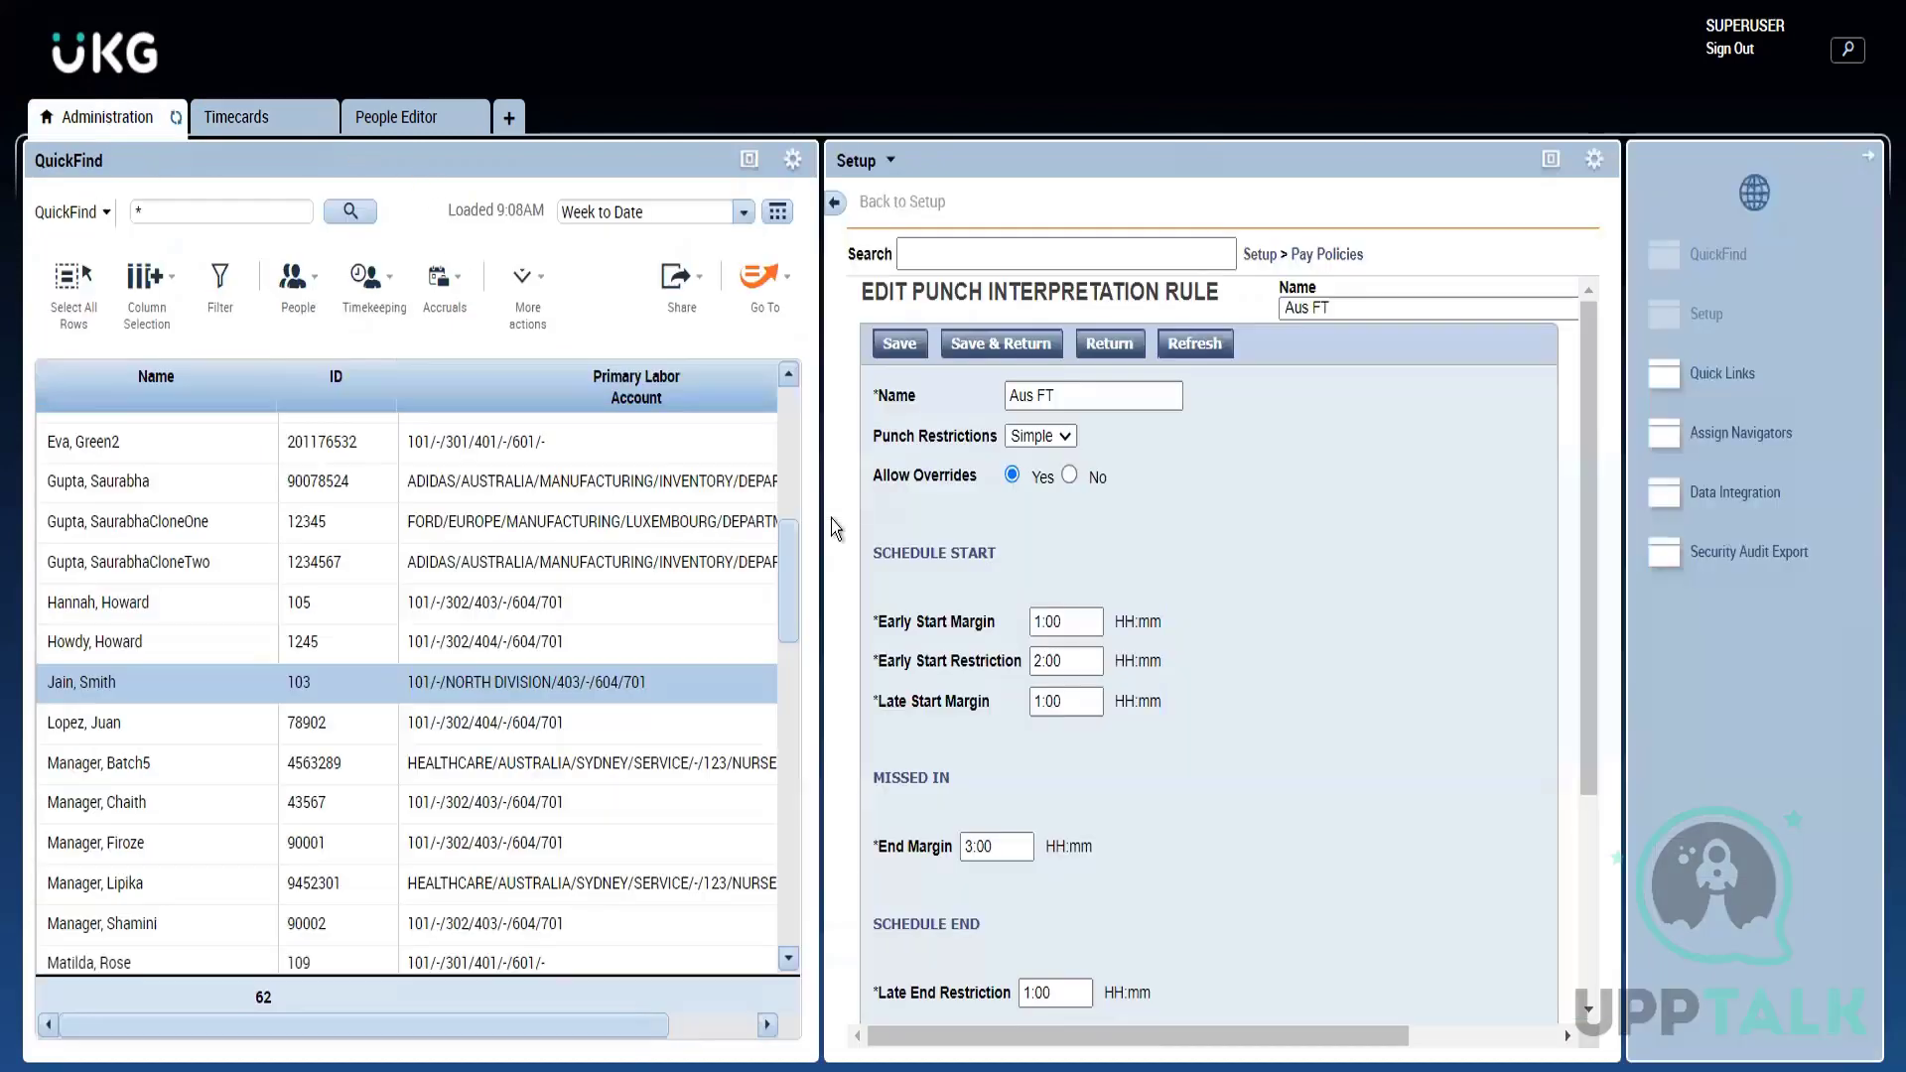
double_click(1059, 668)
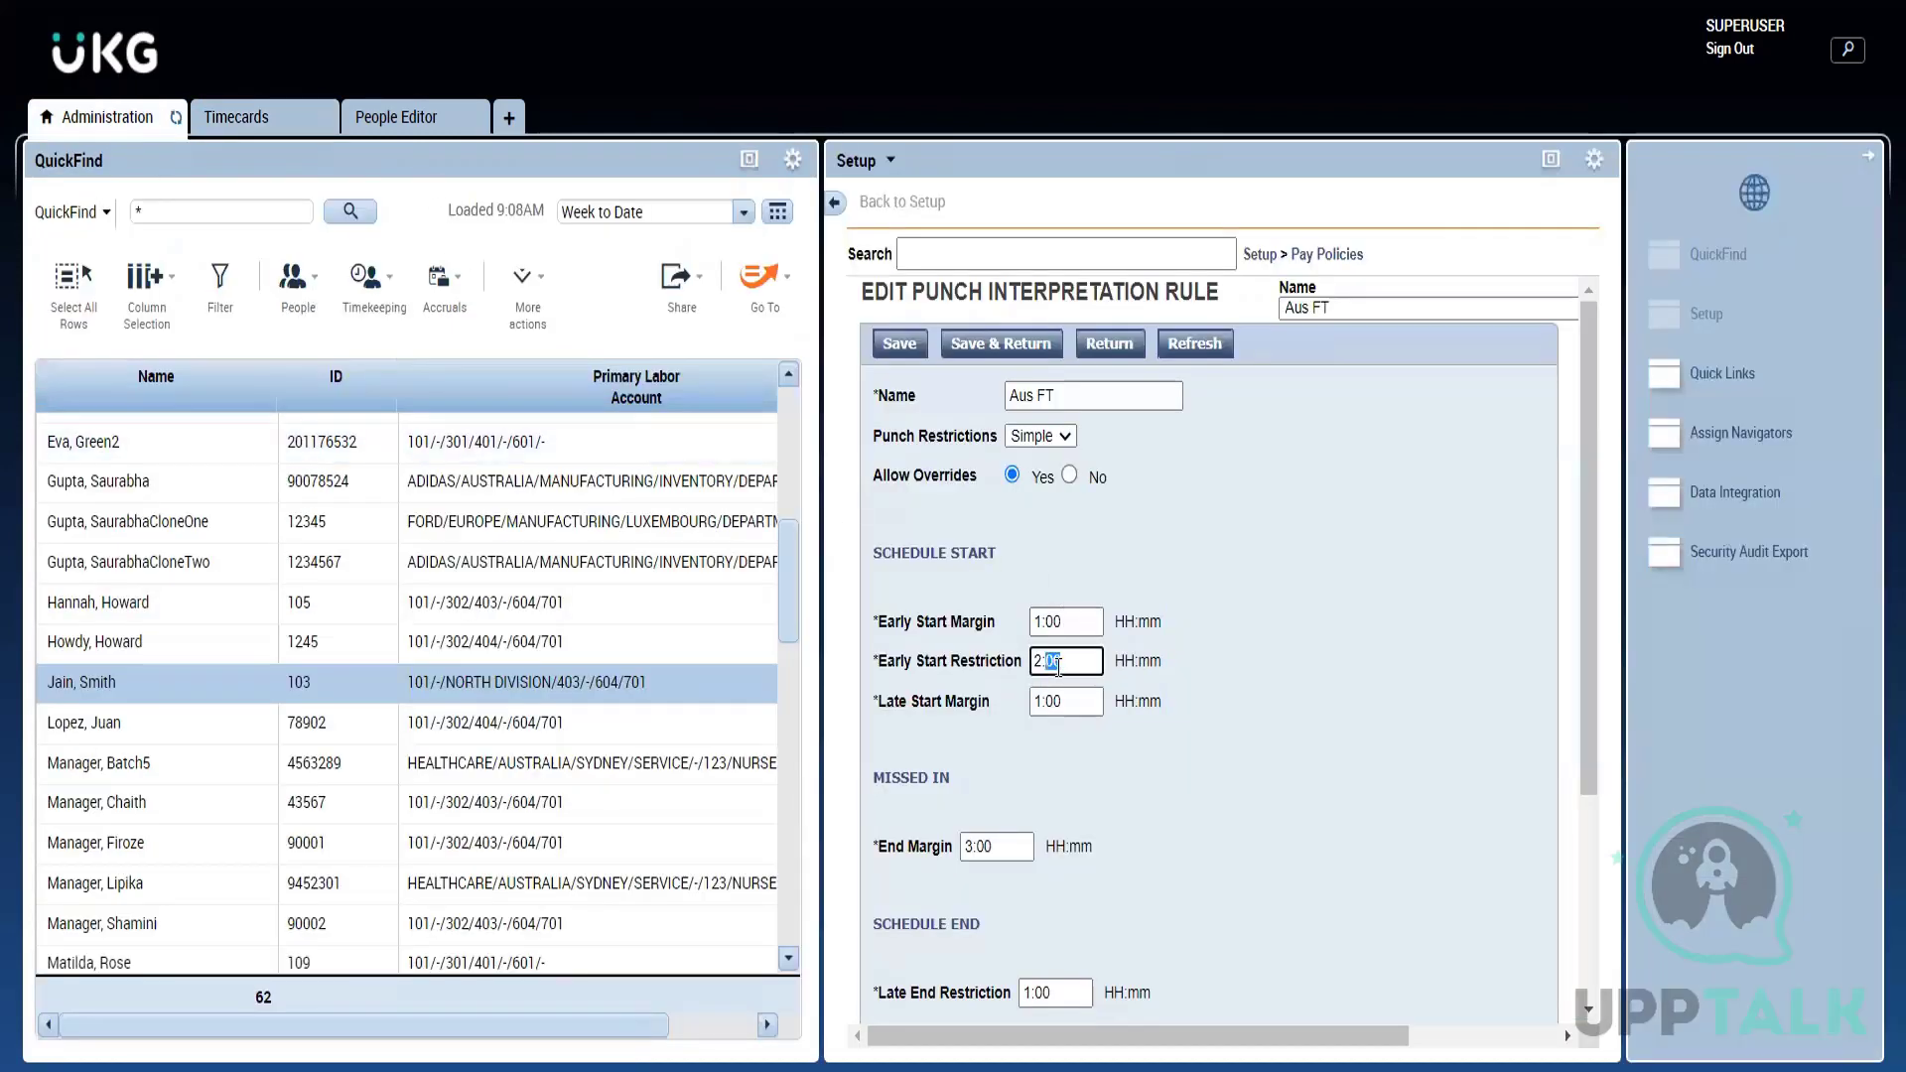
triple_click(1247, 660)
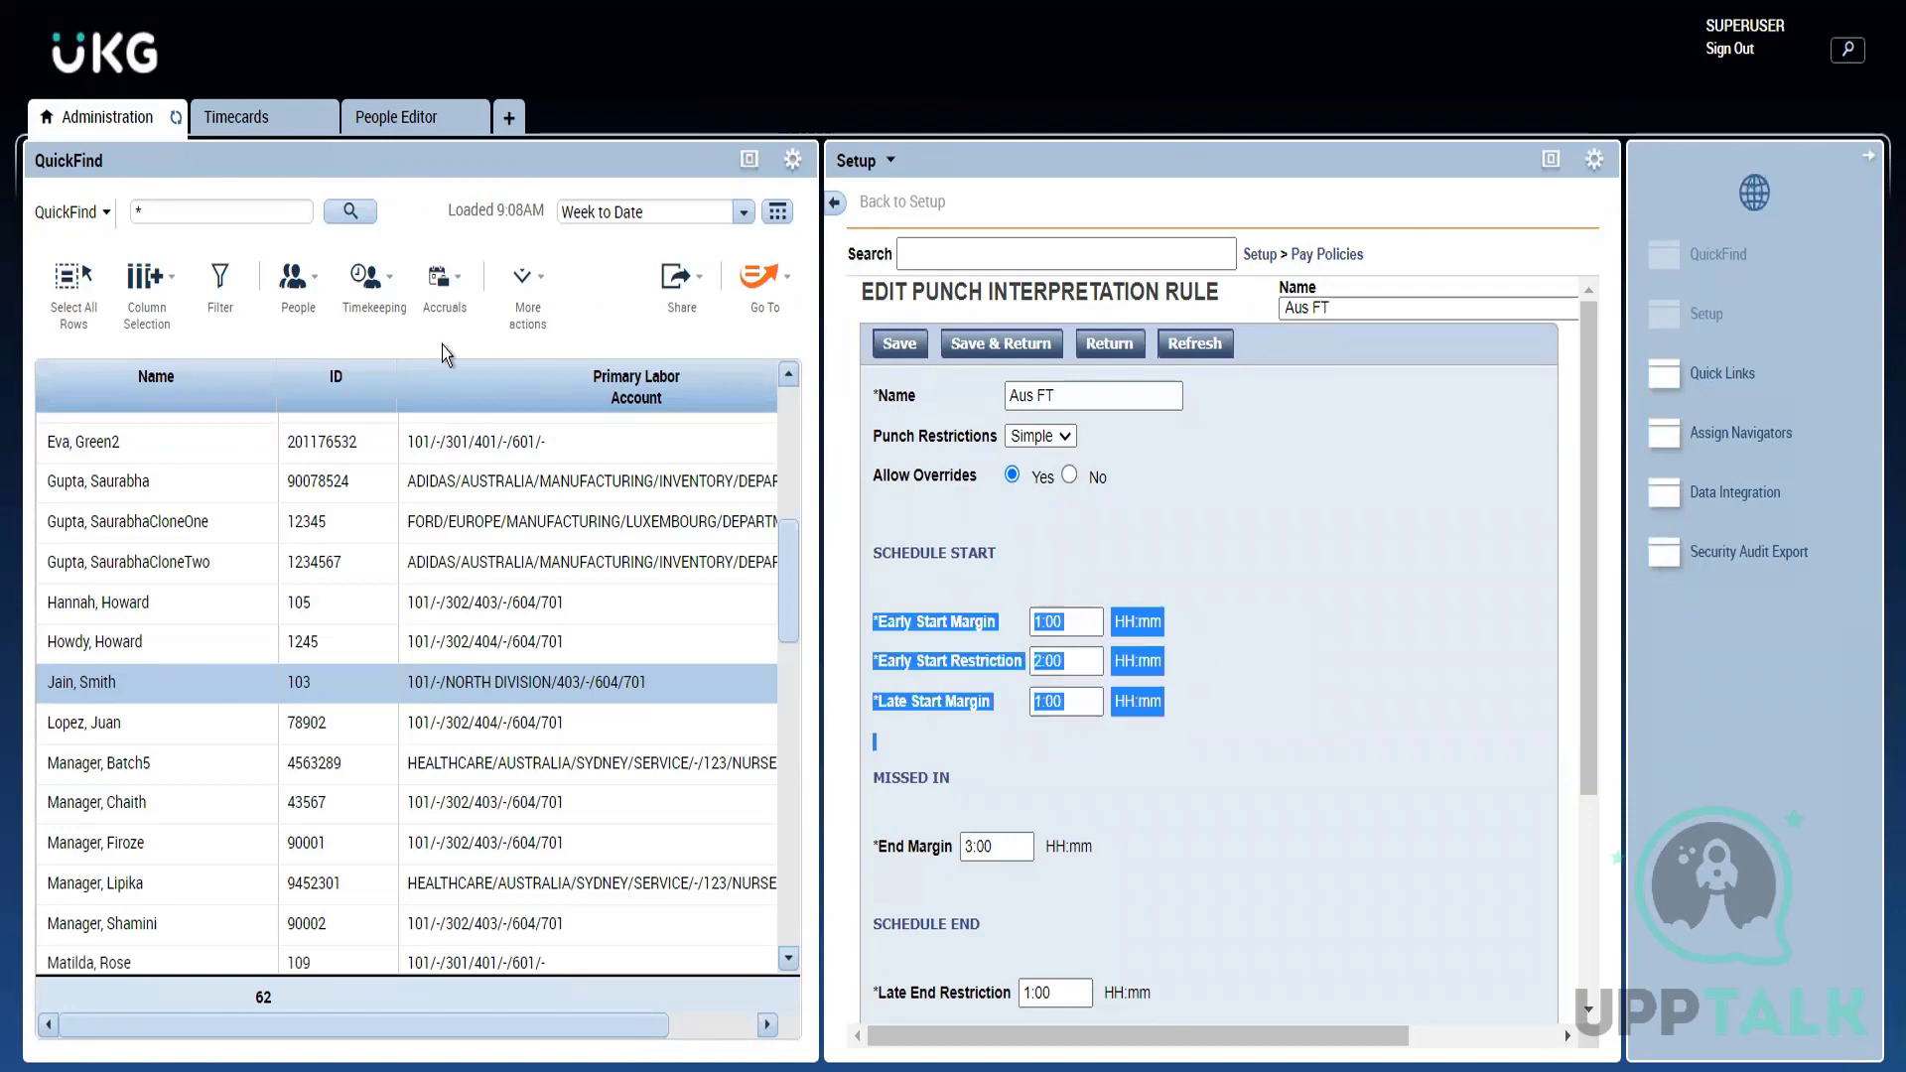
Step: Replace the Mon 11/21 punches in the timecard with a saved test in punch at 5:50AM, and clear that row again
click(240, 115)
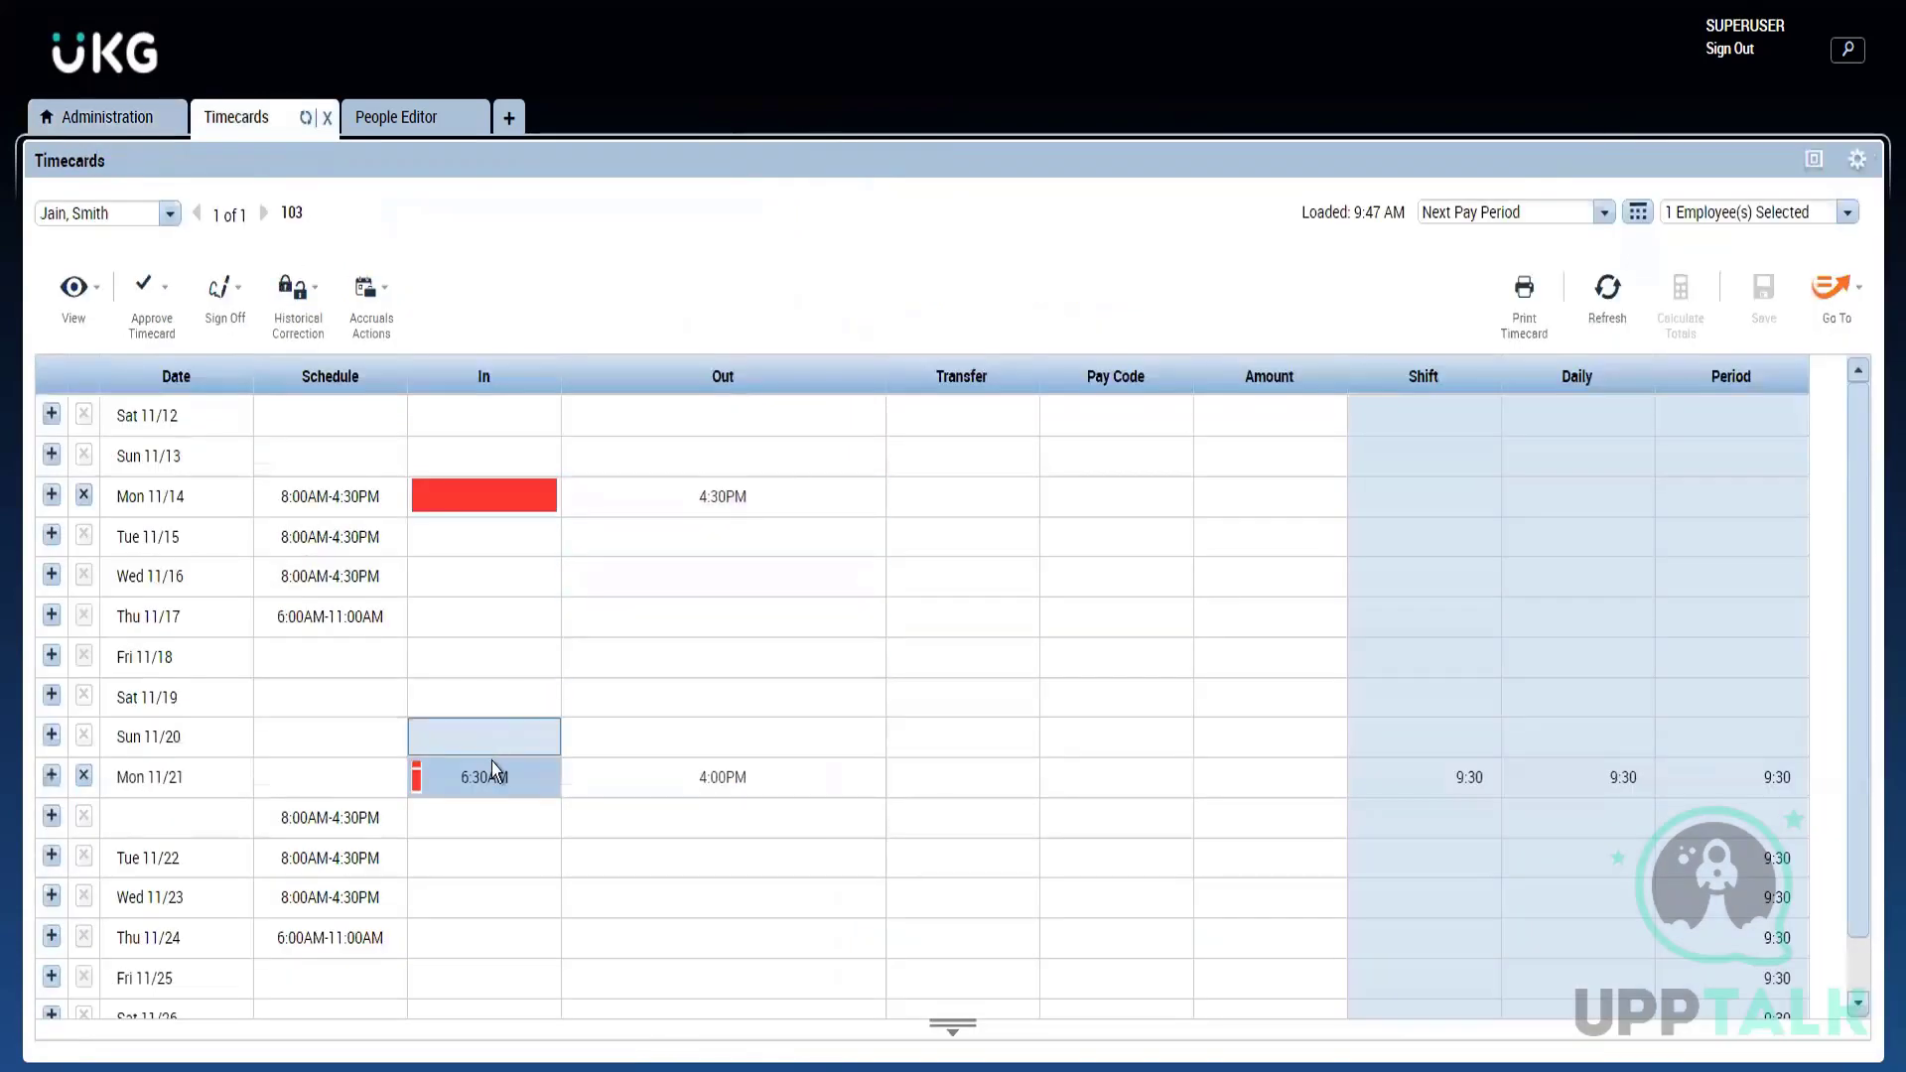
click(84, 776)
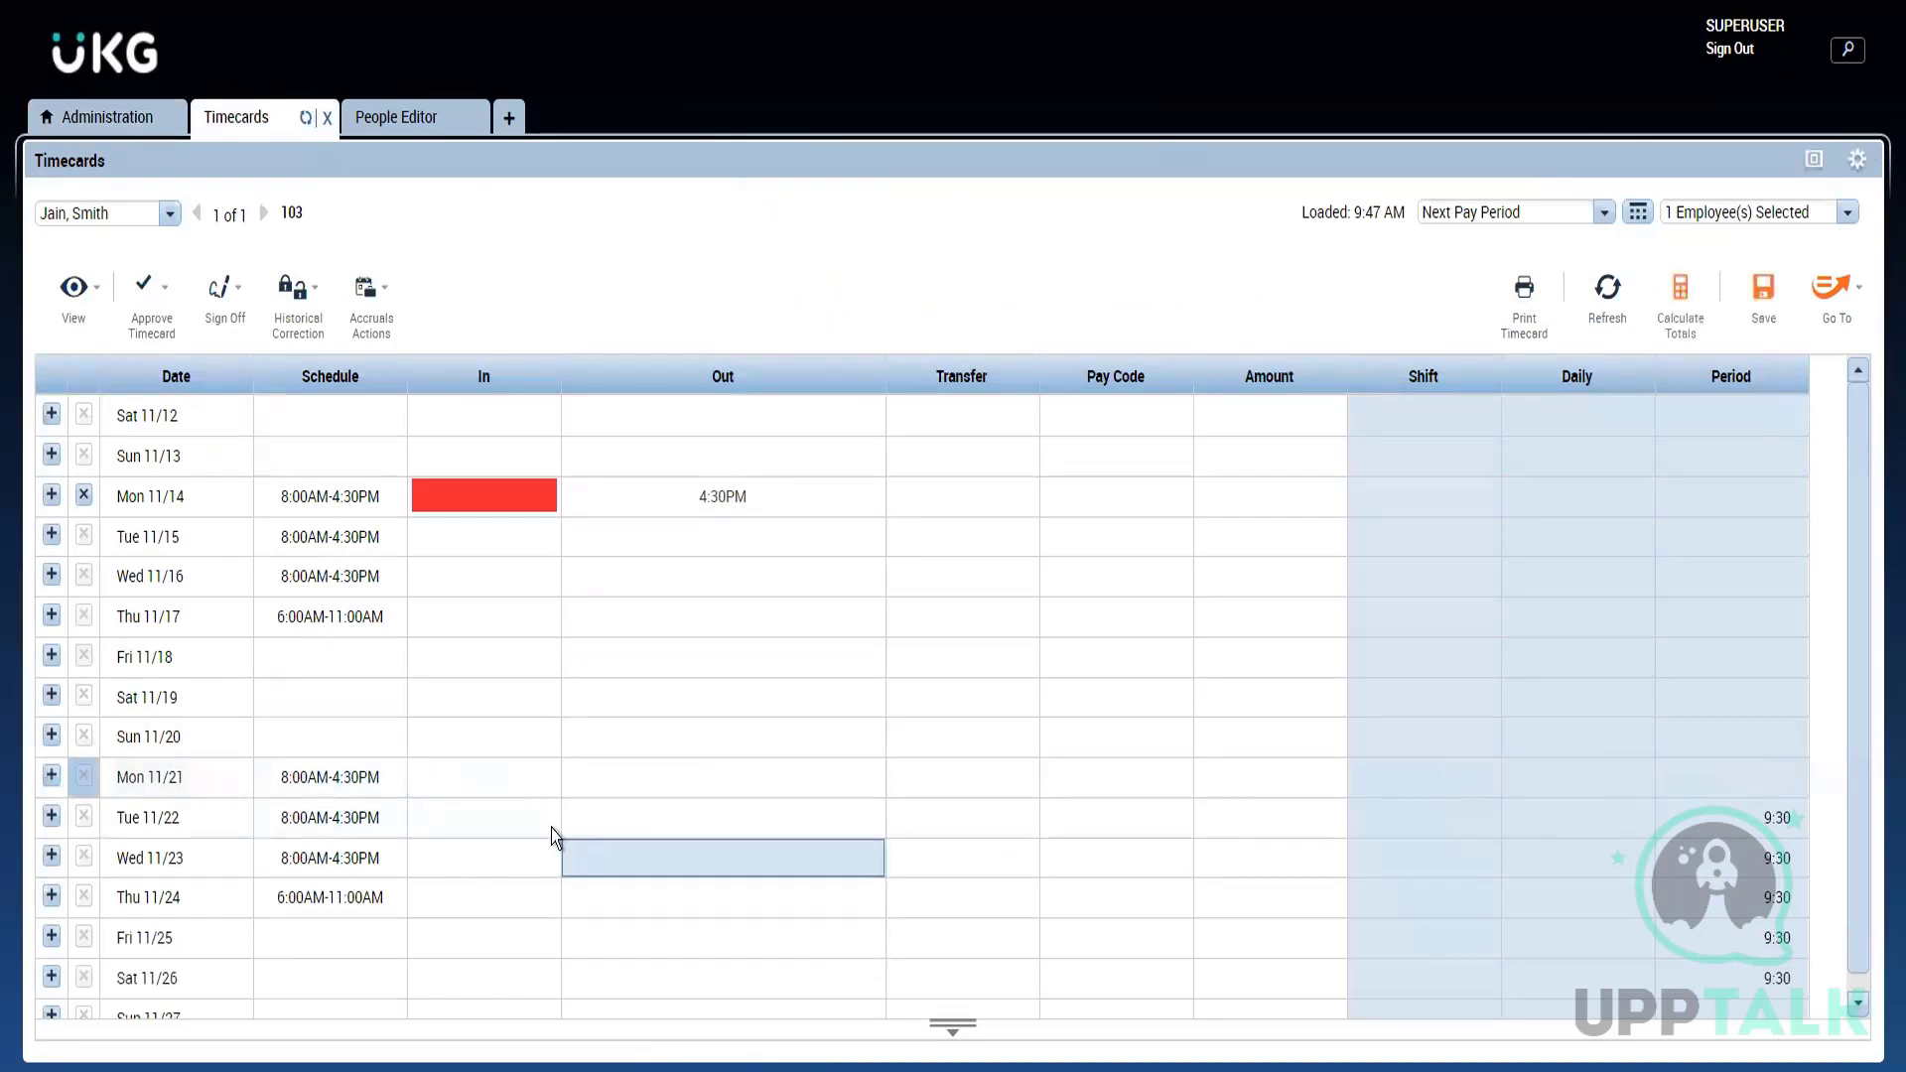
click(469, 785)
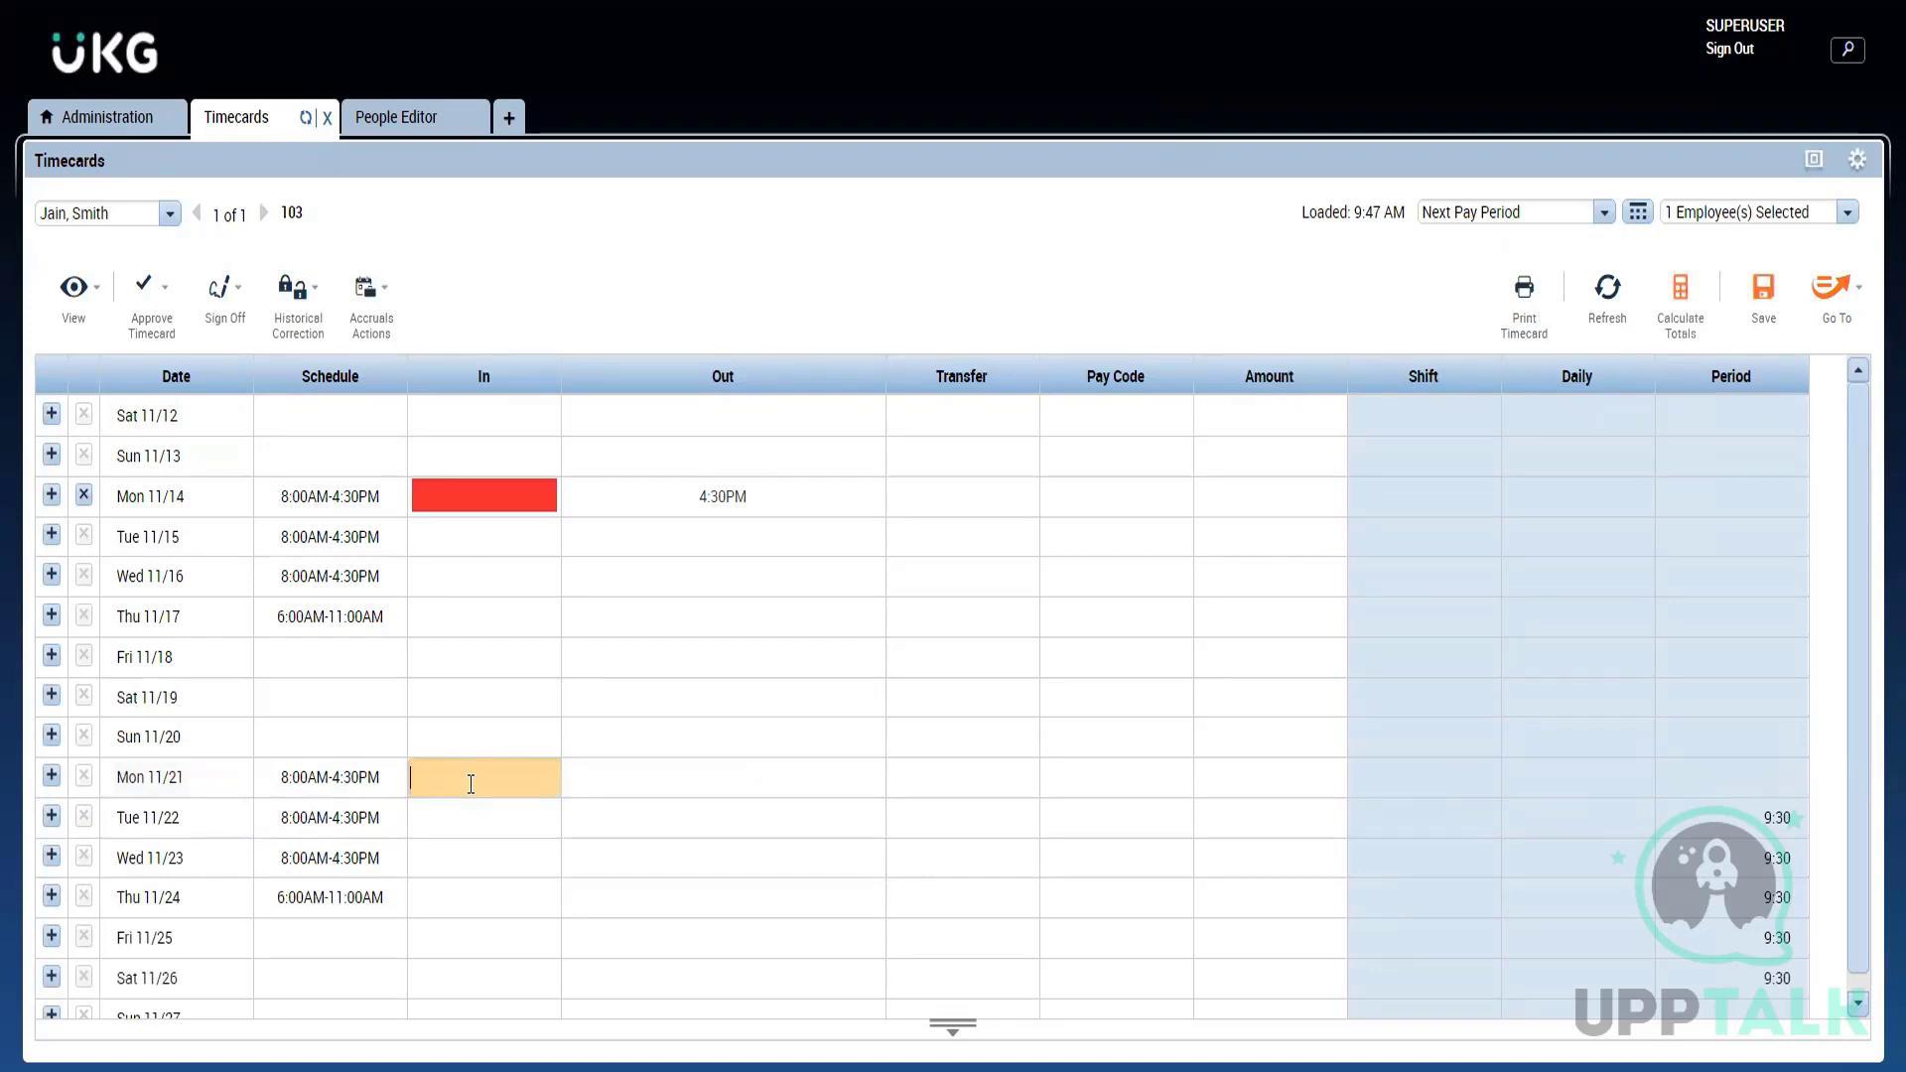
text(5:50a)
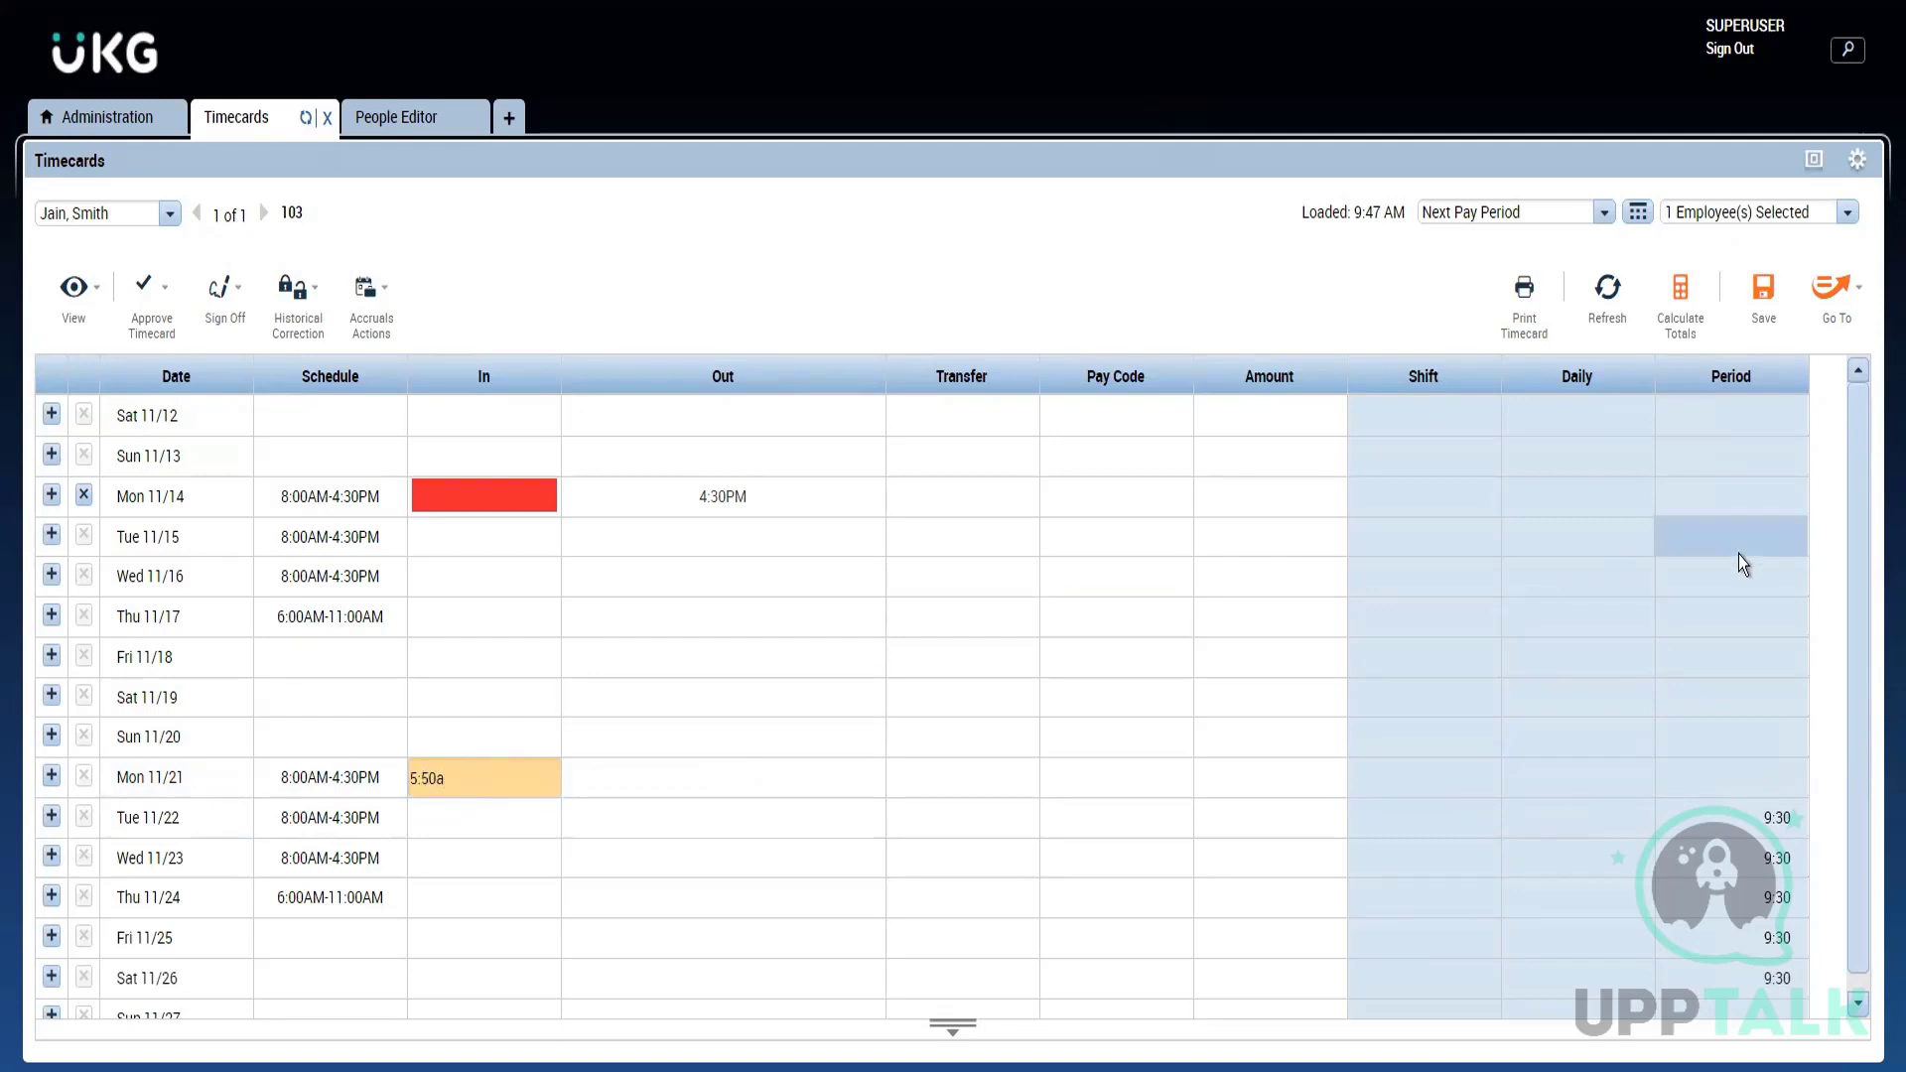
click(1777, 283)
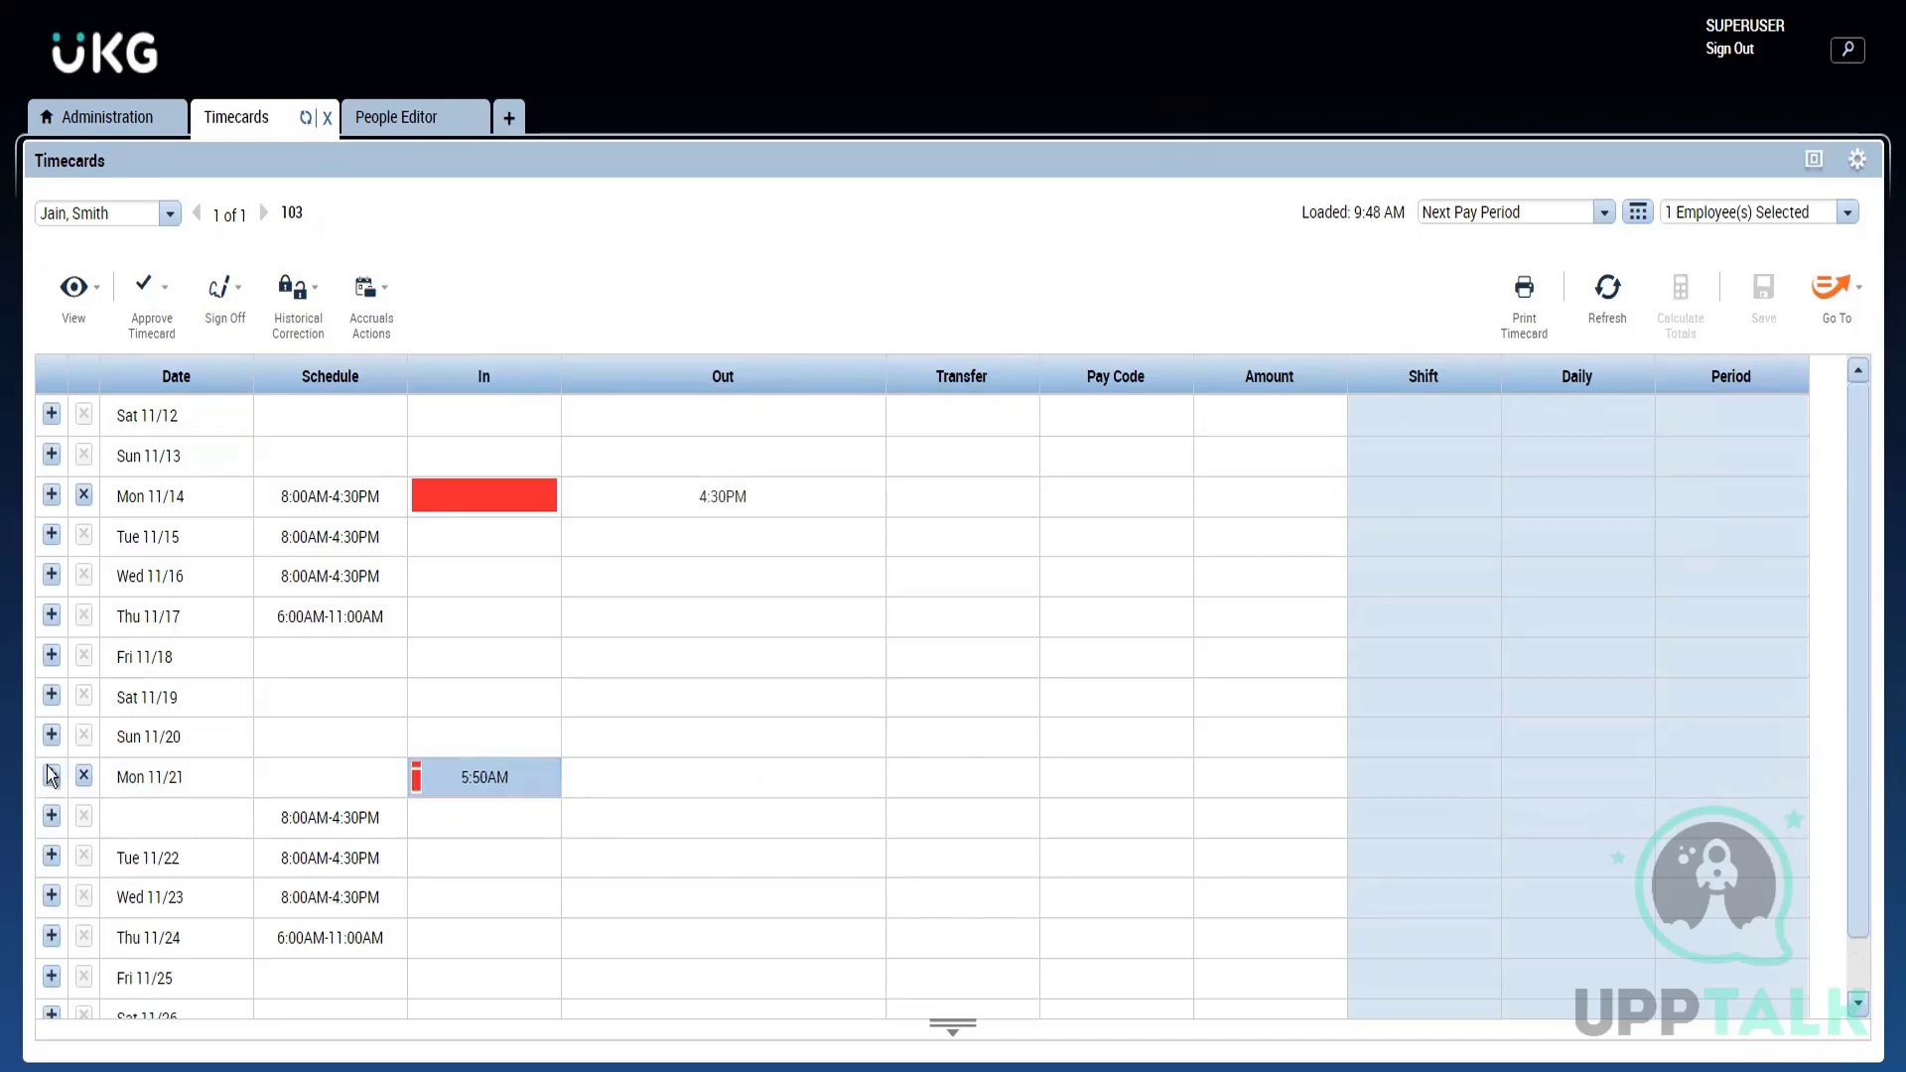
click(83, 776)
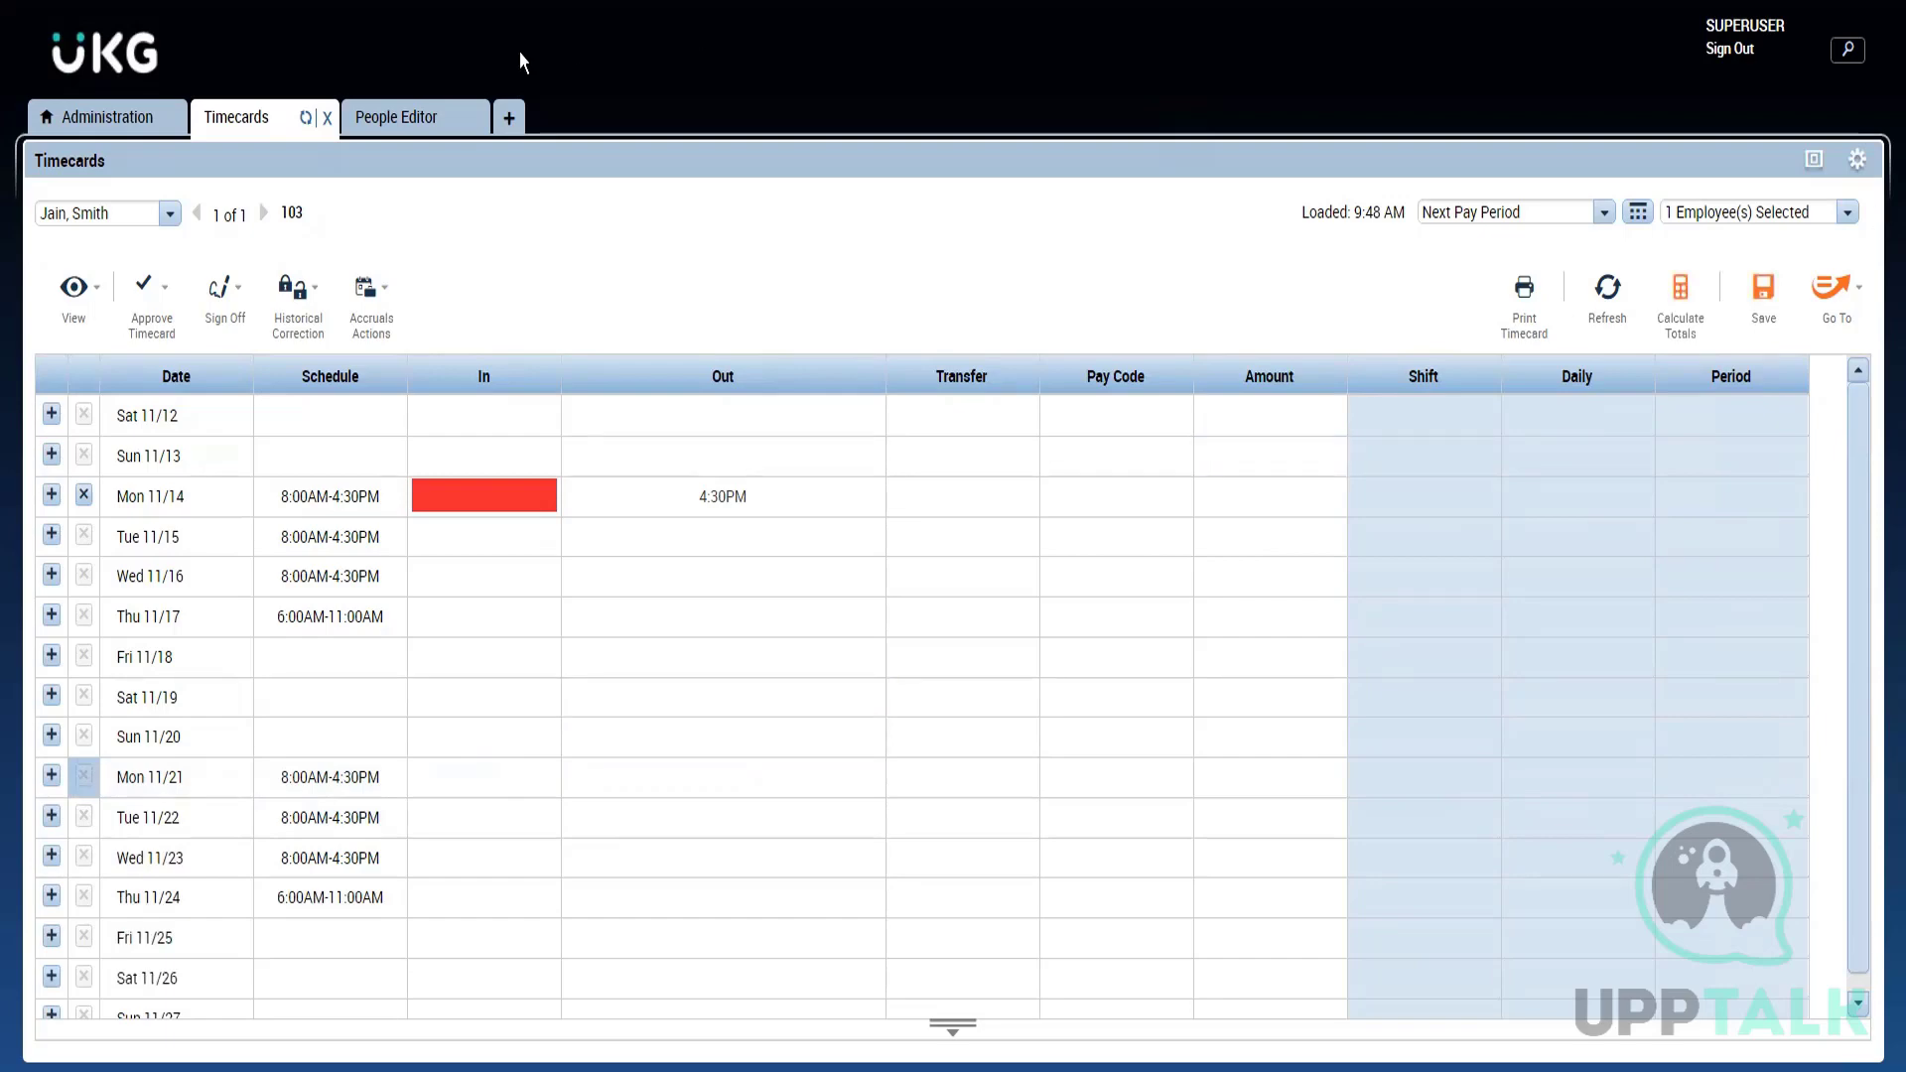
Step: Examine the Aus FT rule's early start and late end restrictions against the scheduled shifts in the timecard
click(96, 123)
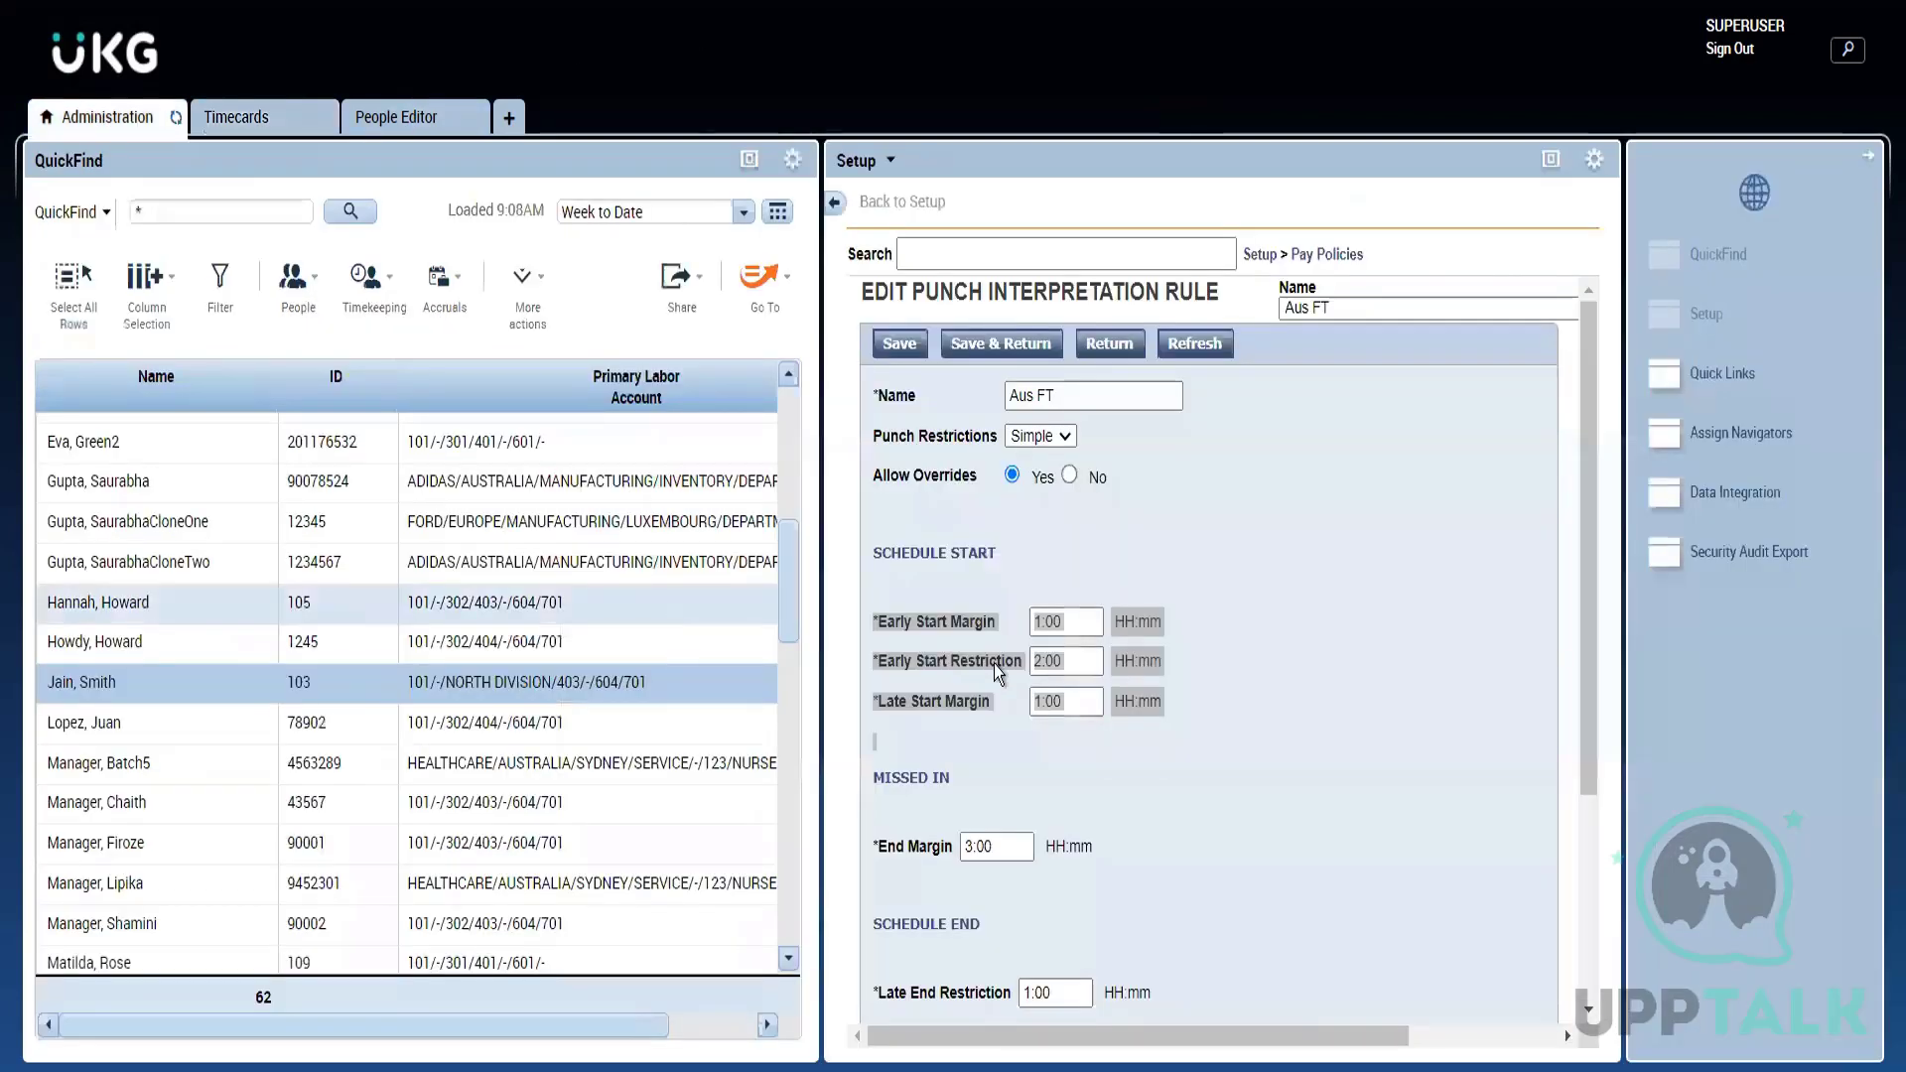
drag(1124, 703, 1087, 663)
click(1078, 674)
click(1313, 681)
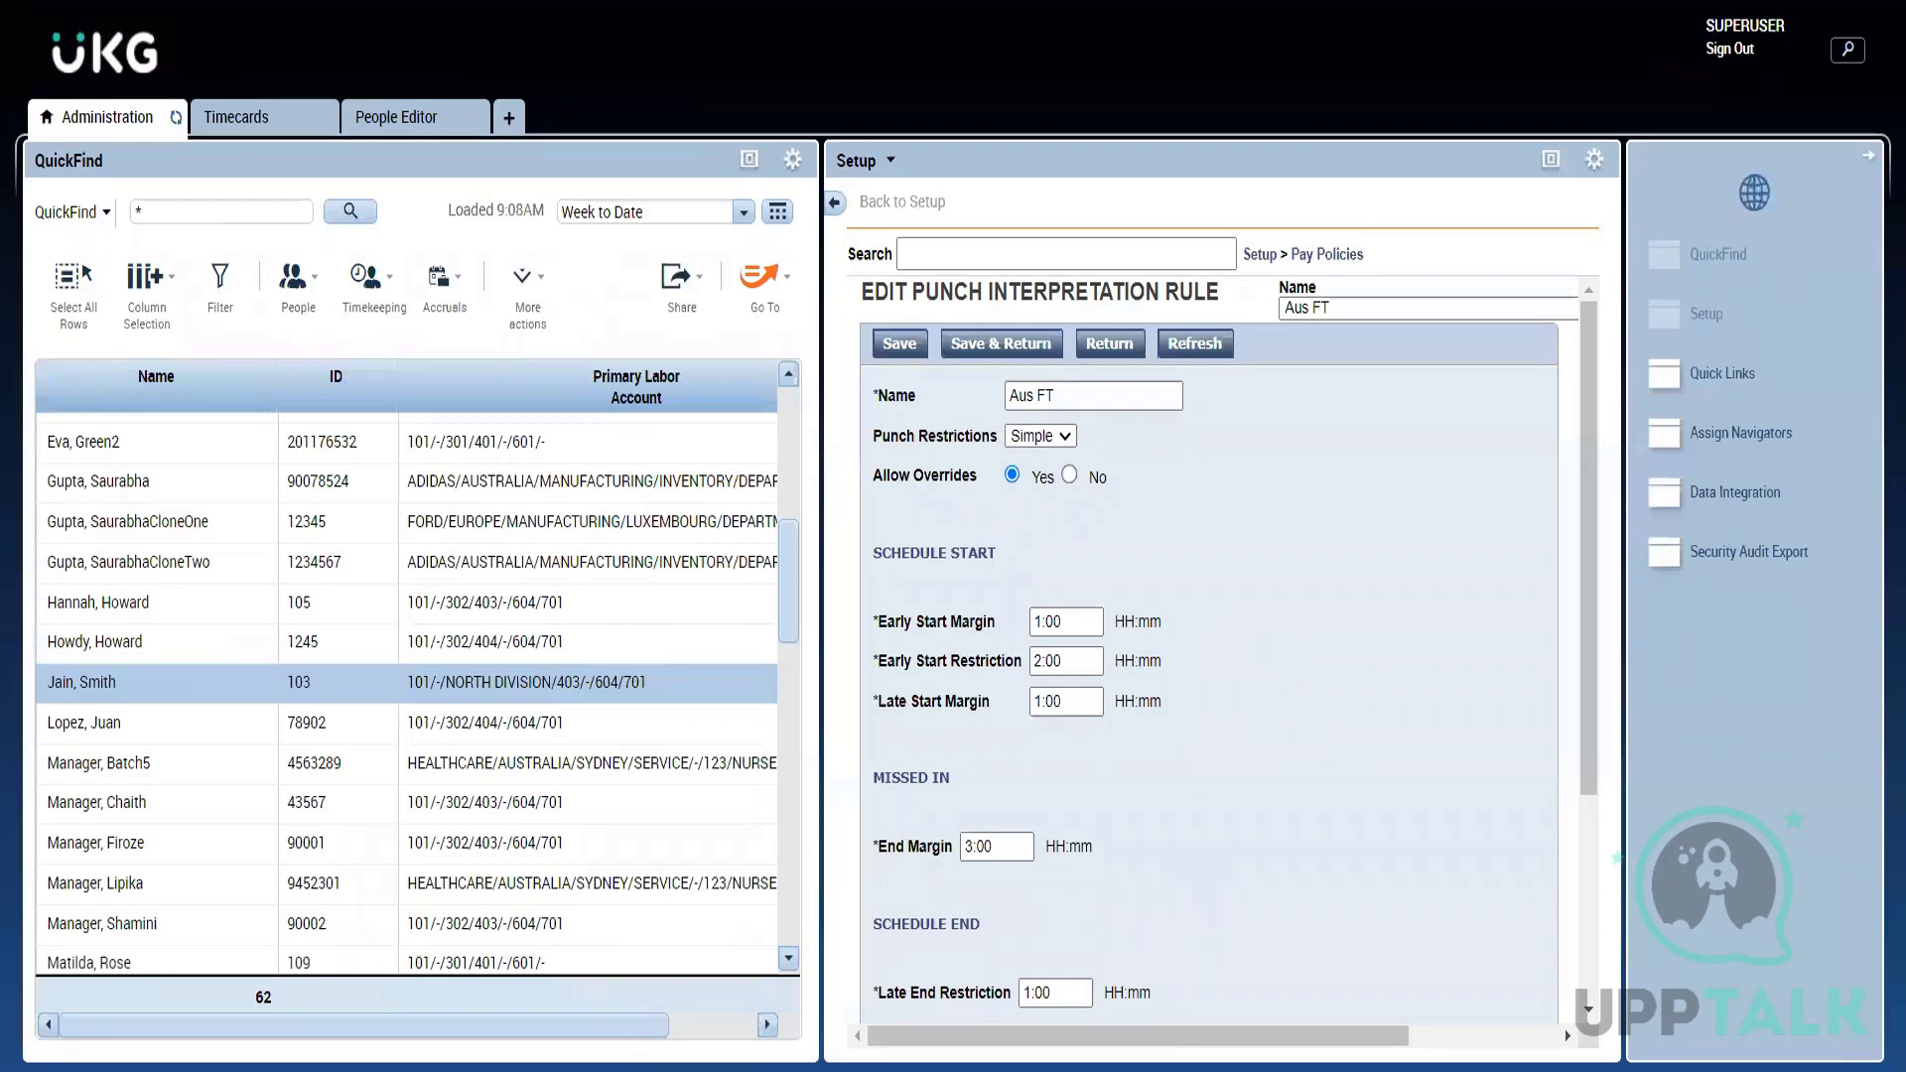
double_click(1056, 992)
click(238, 118)
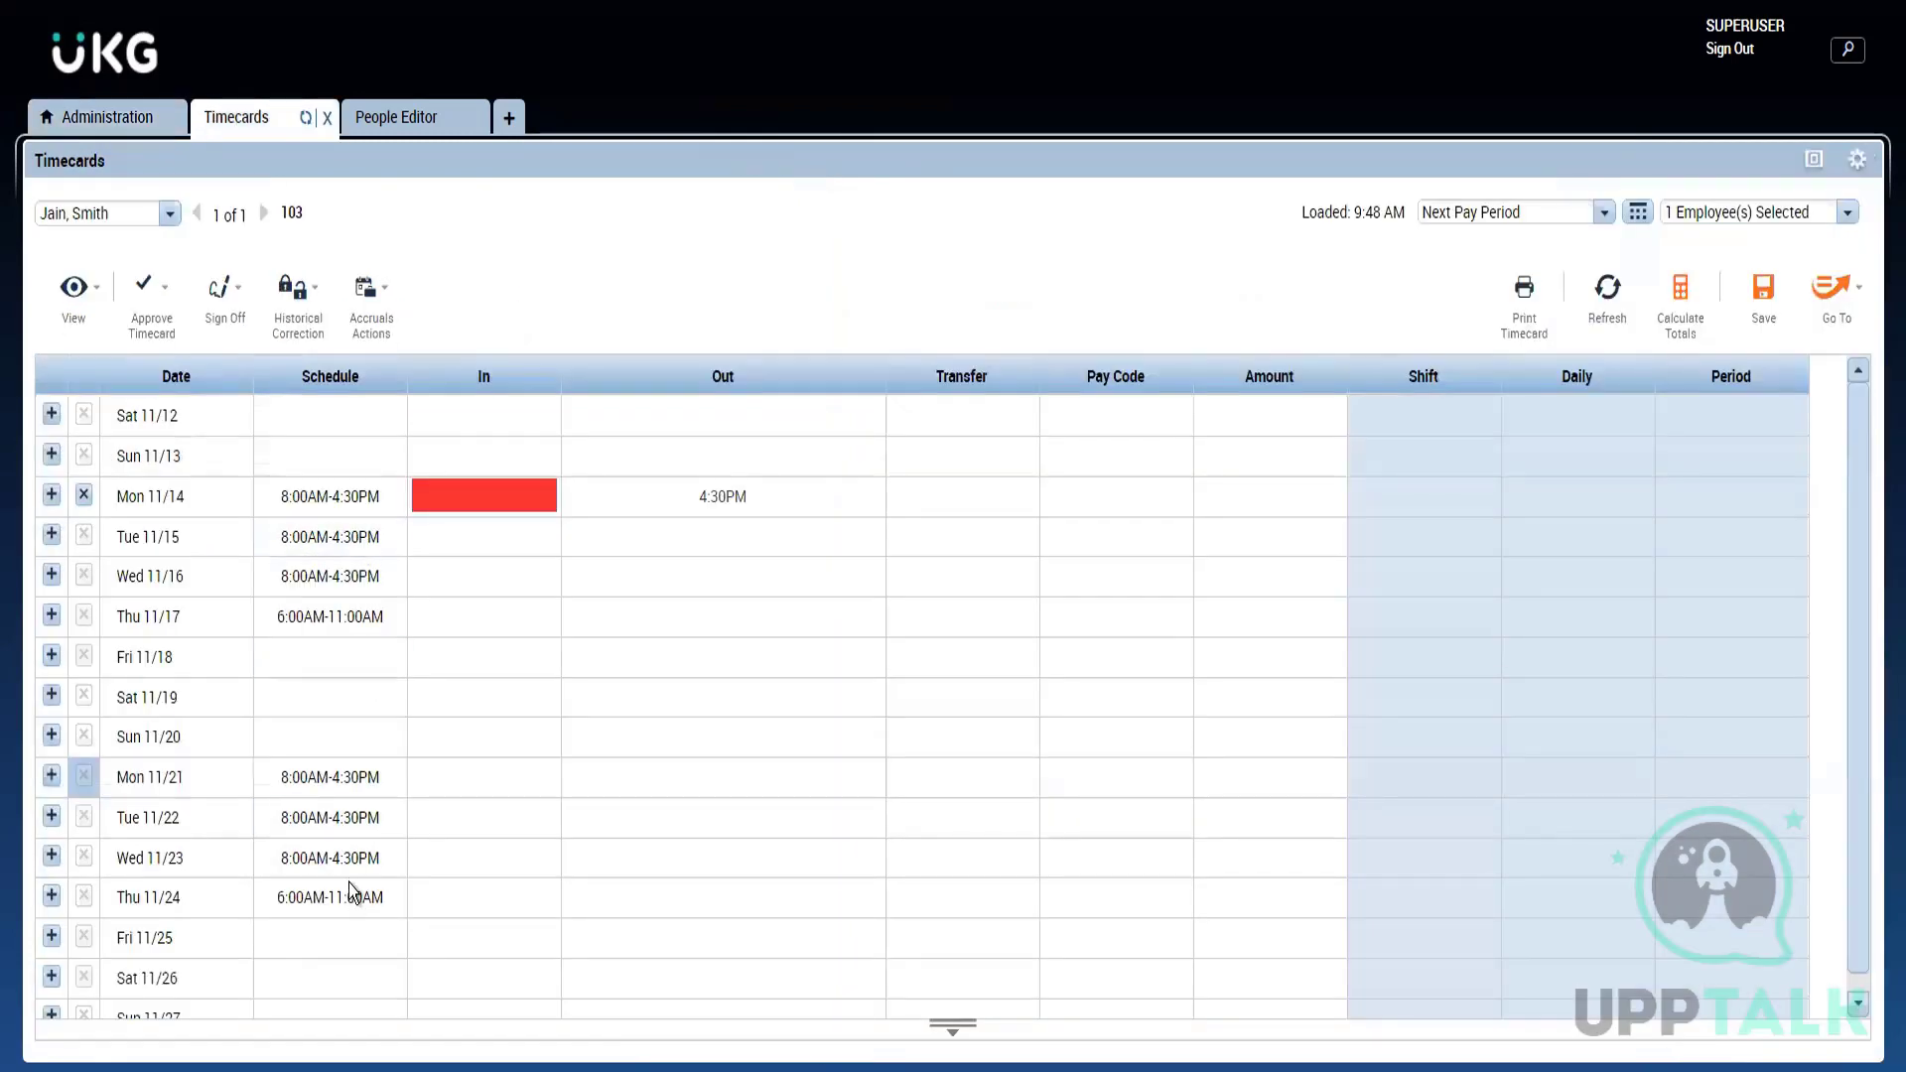
click(448, 872)
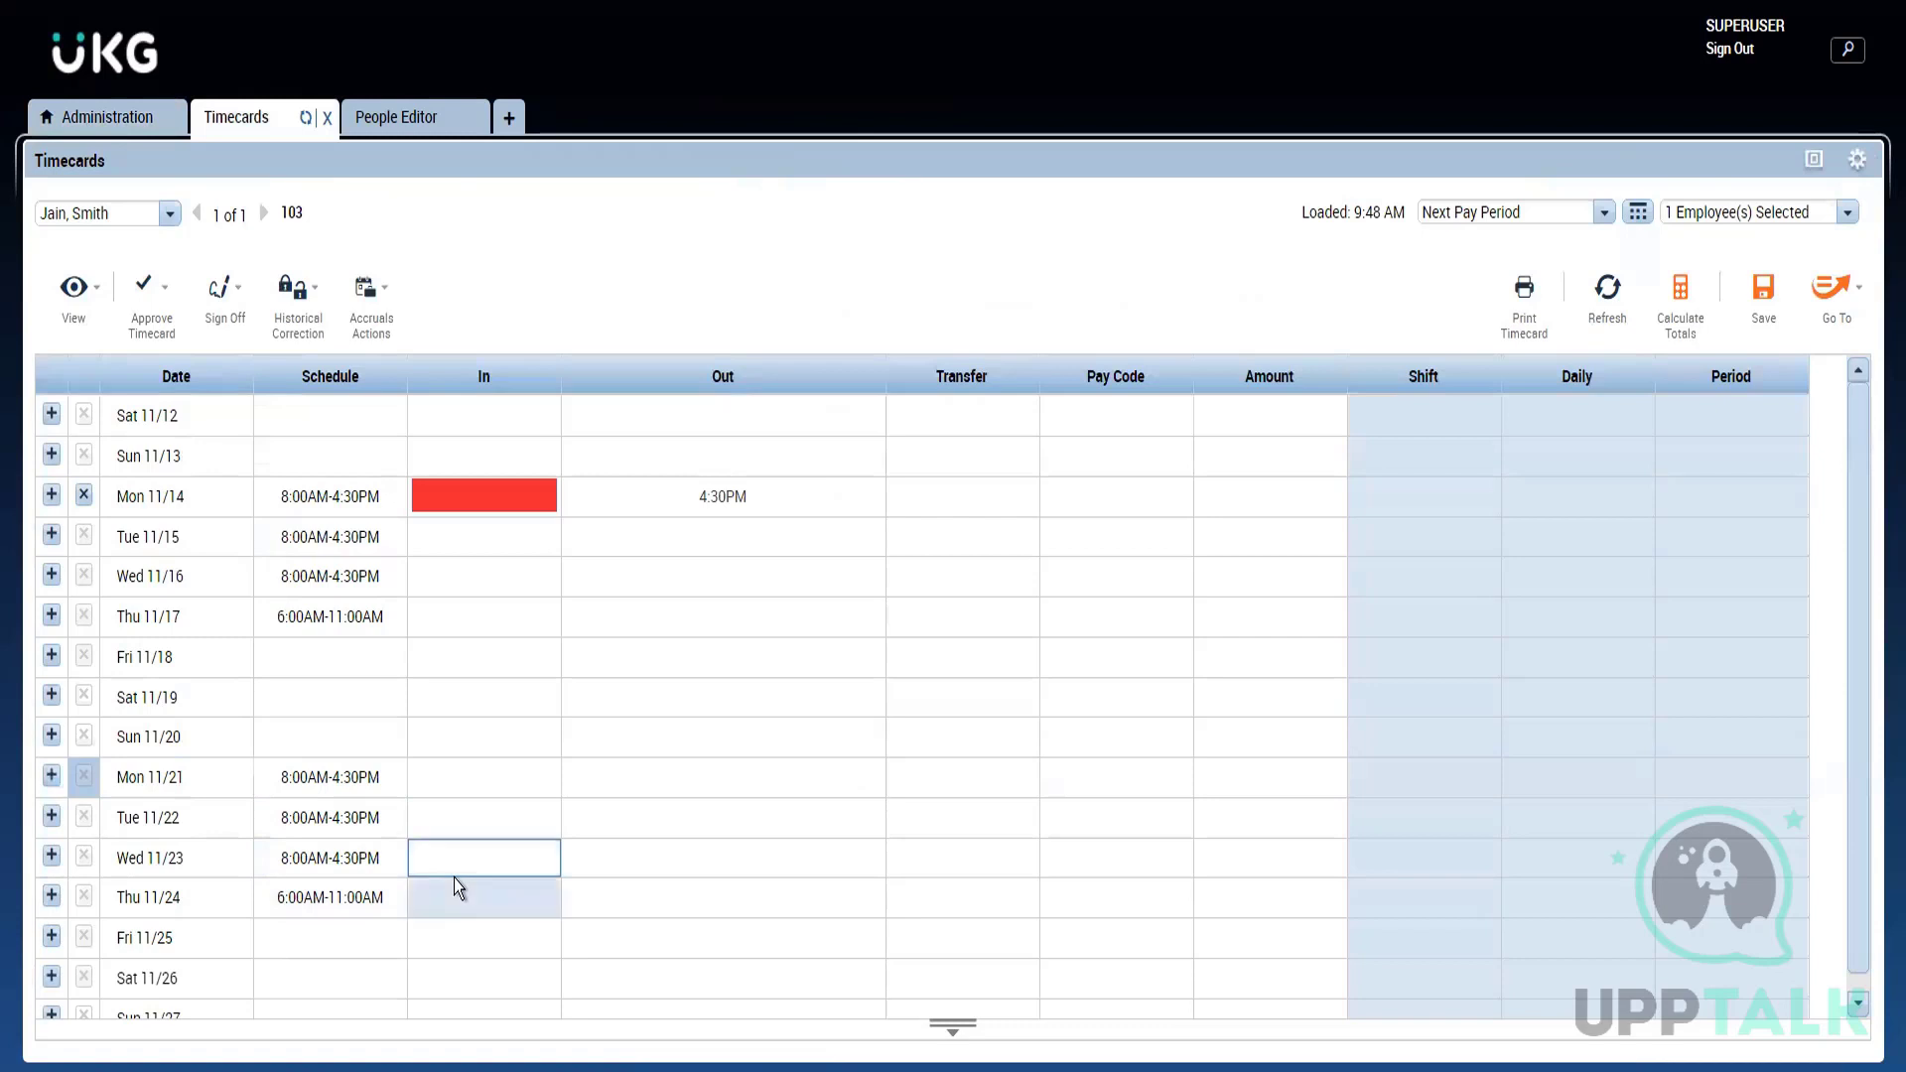
click(634, 902)
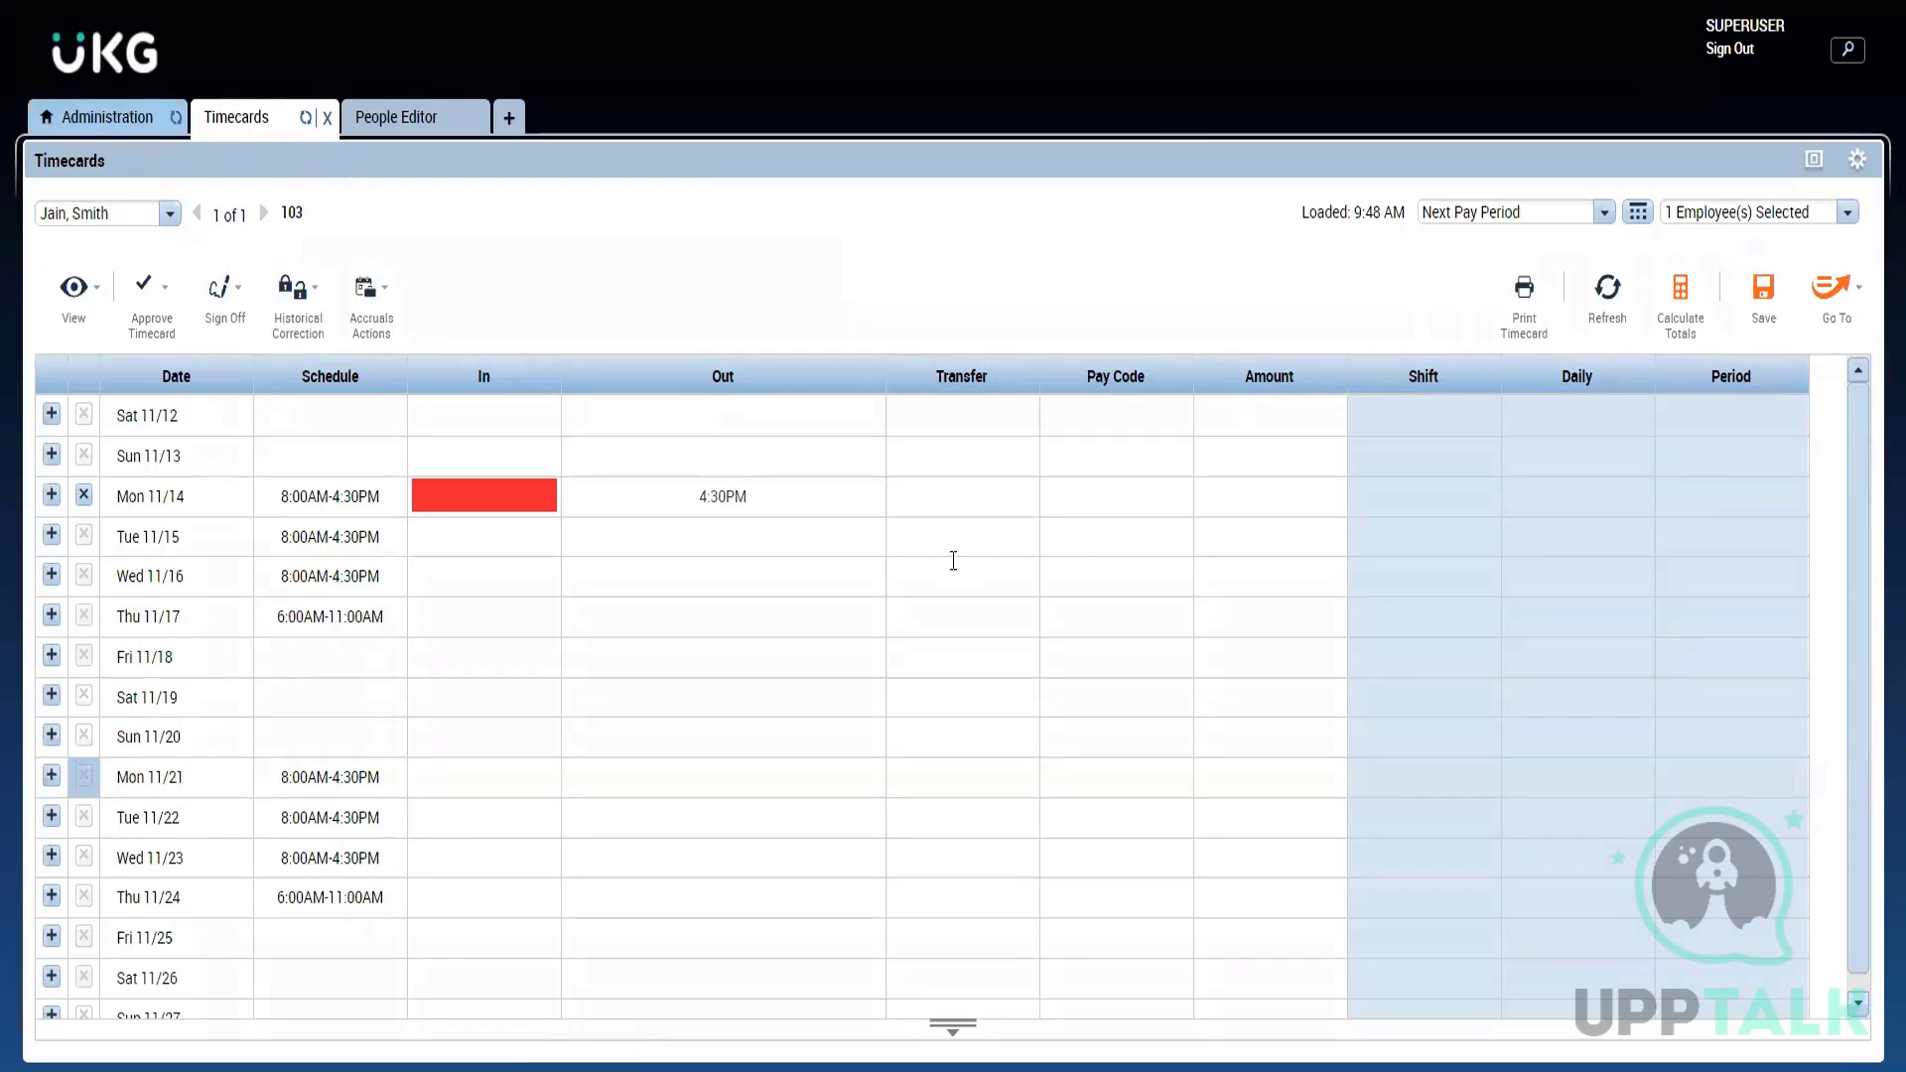
Step: Open the Aus FT pay rule from Pay Policies in Administration and review which holidays apply to it
click(136, 132)
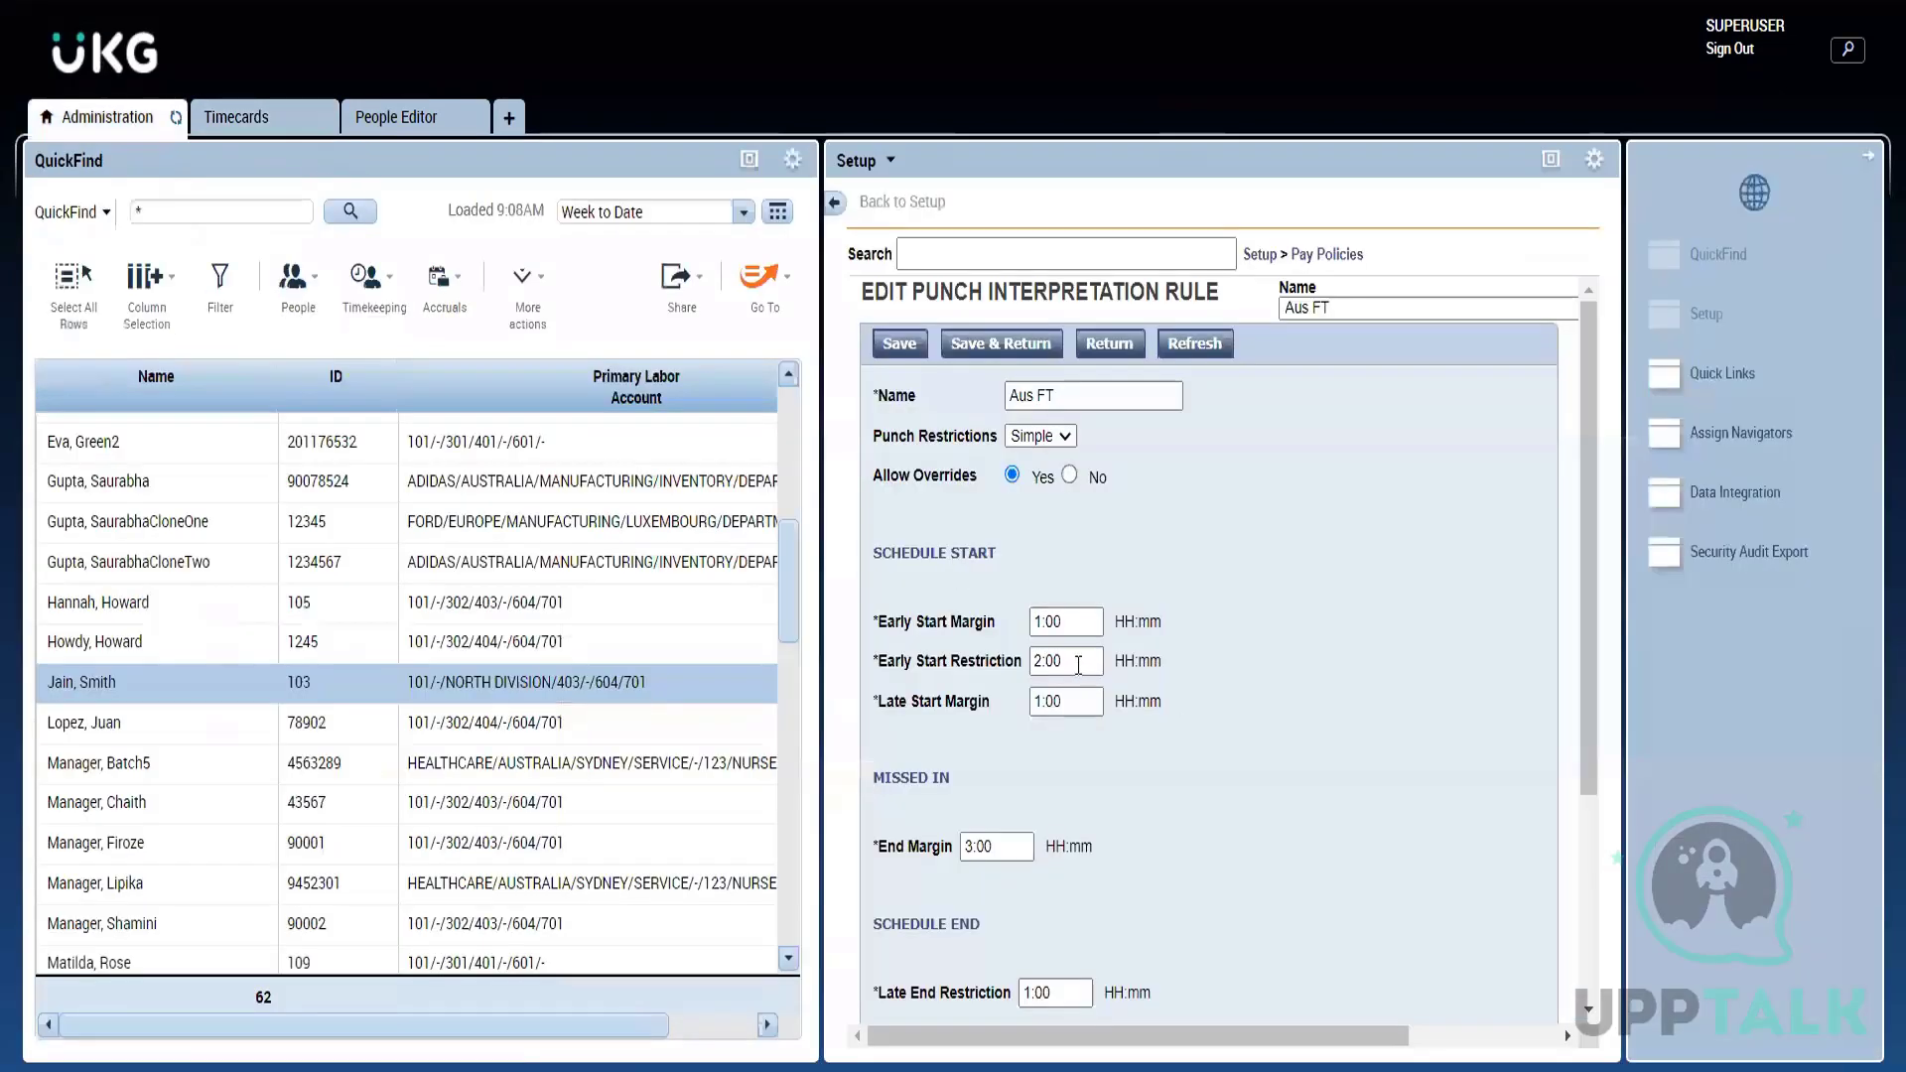
click(1329, 256)
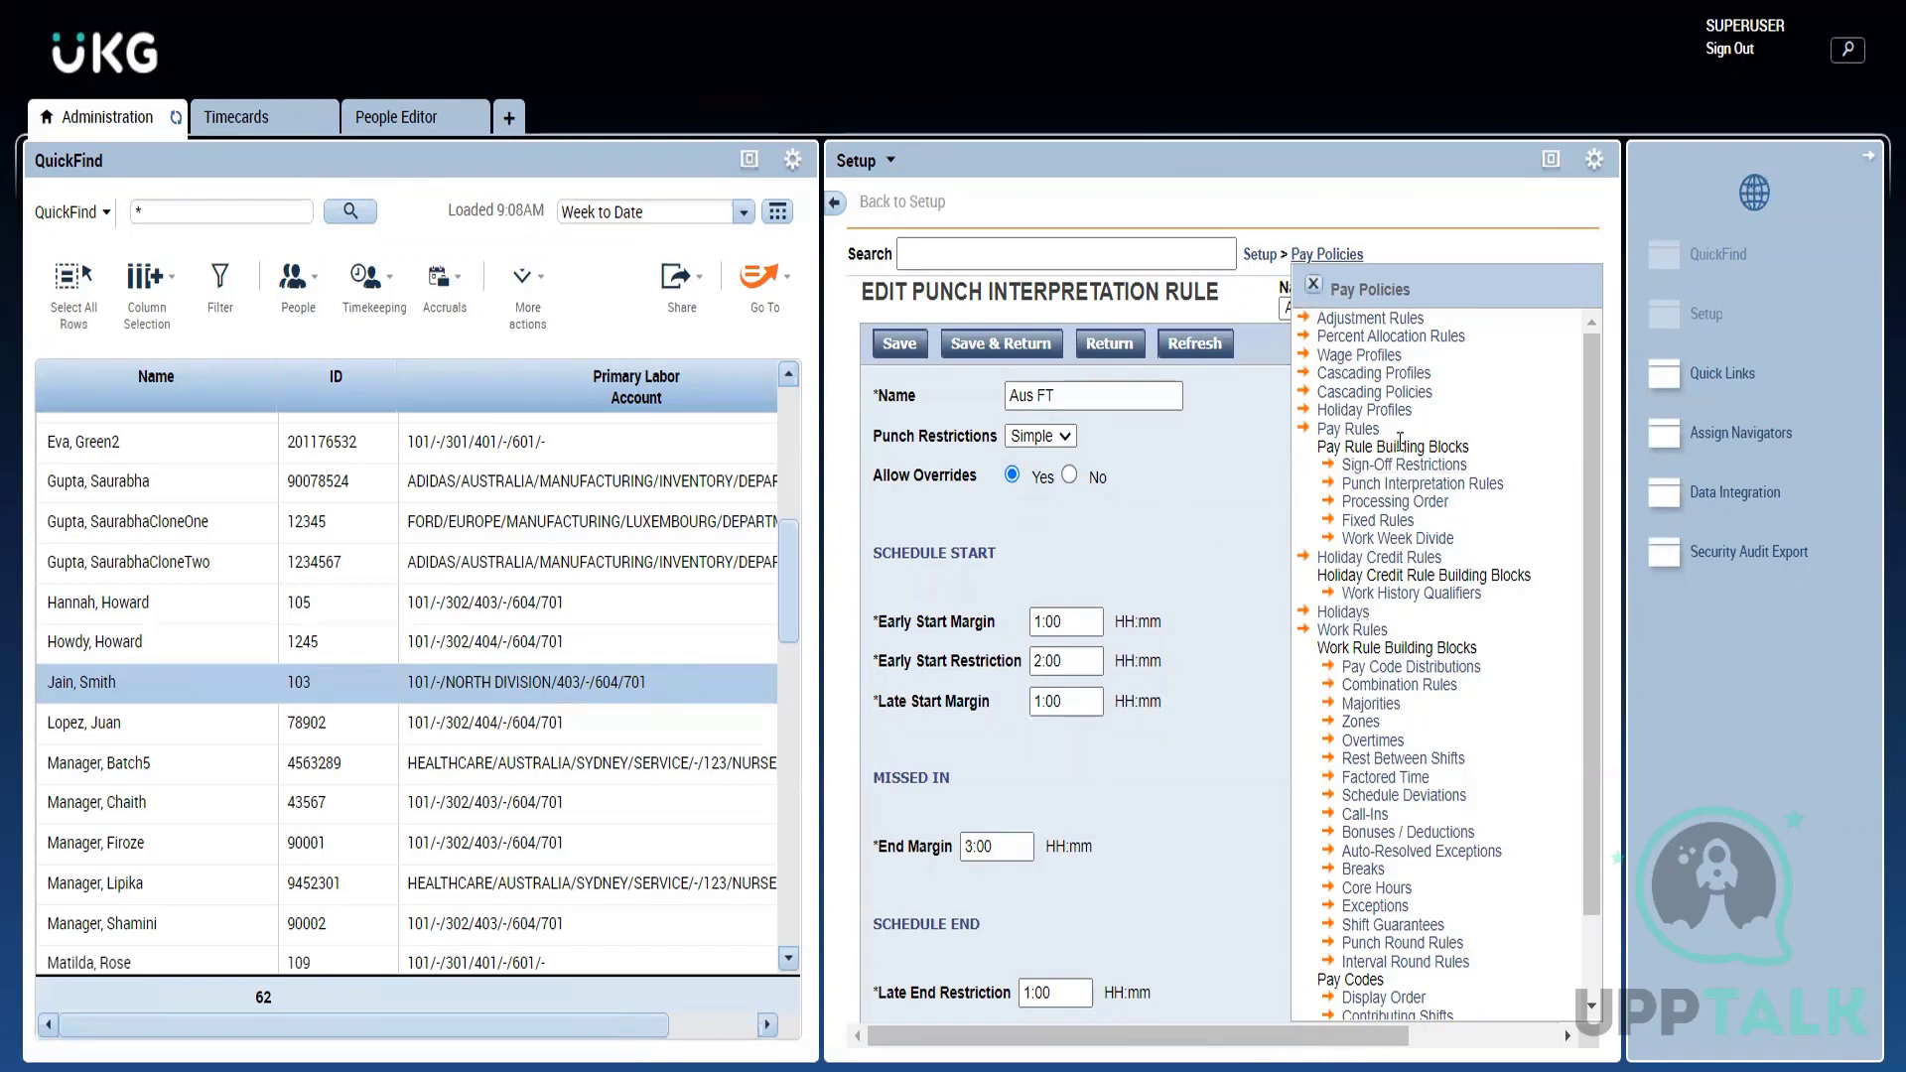
click(1357, 434)
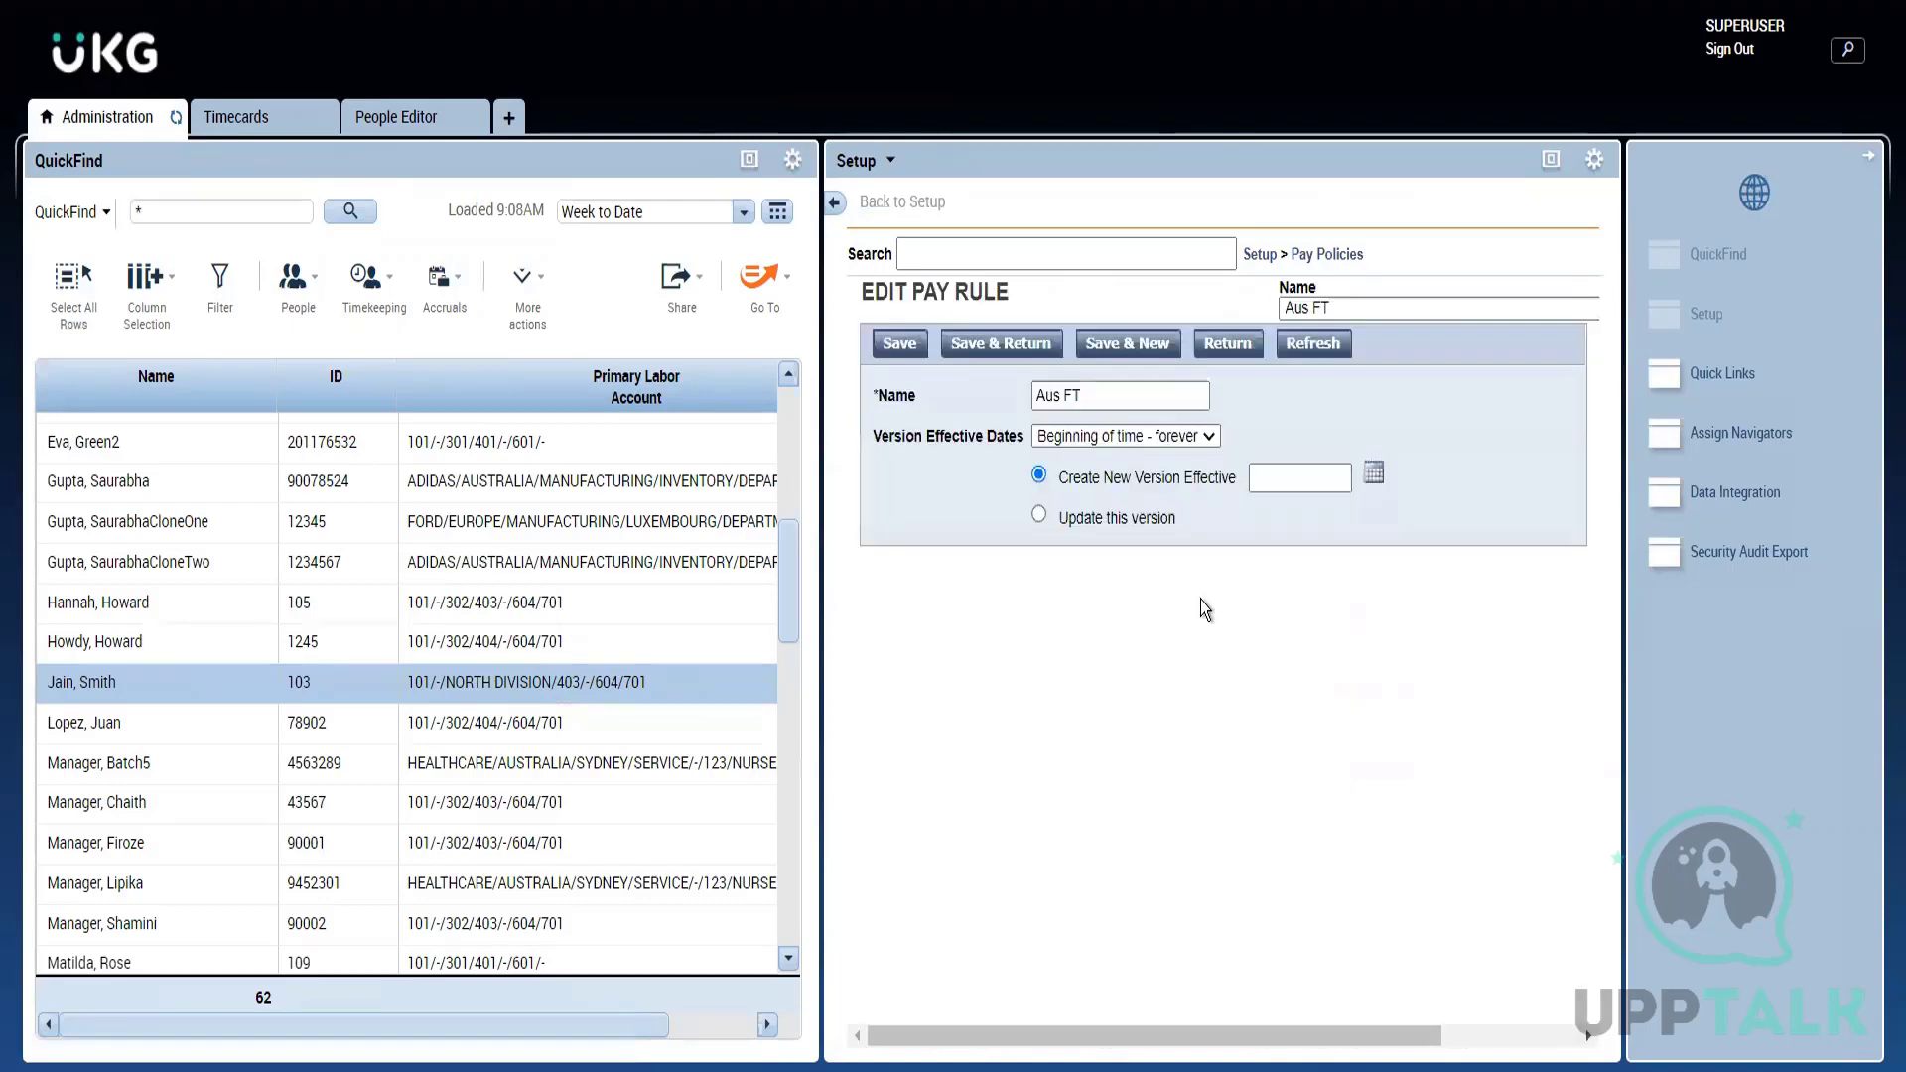
click(1023, 576)
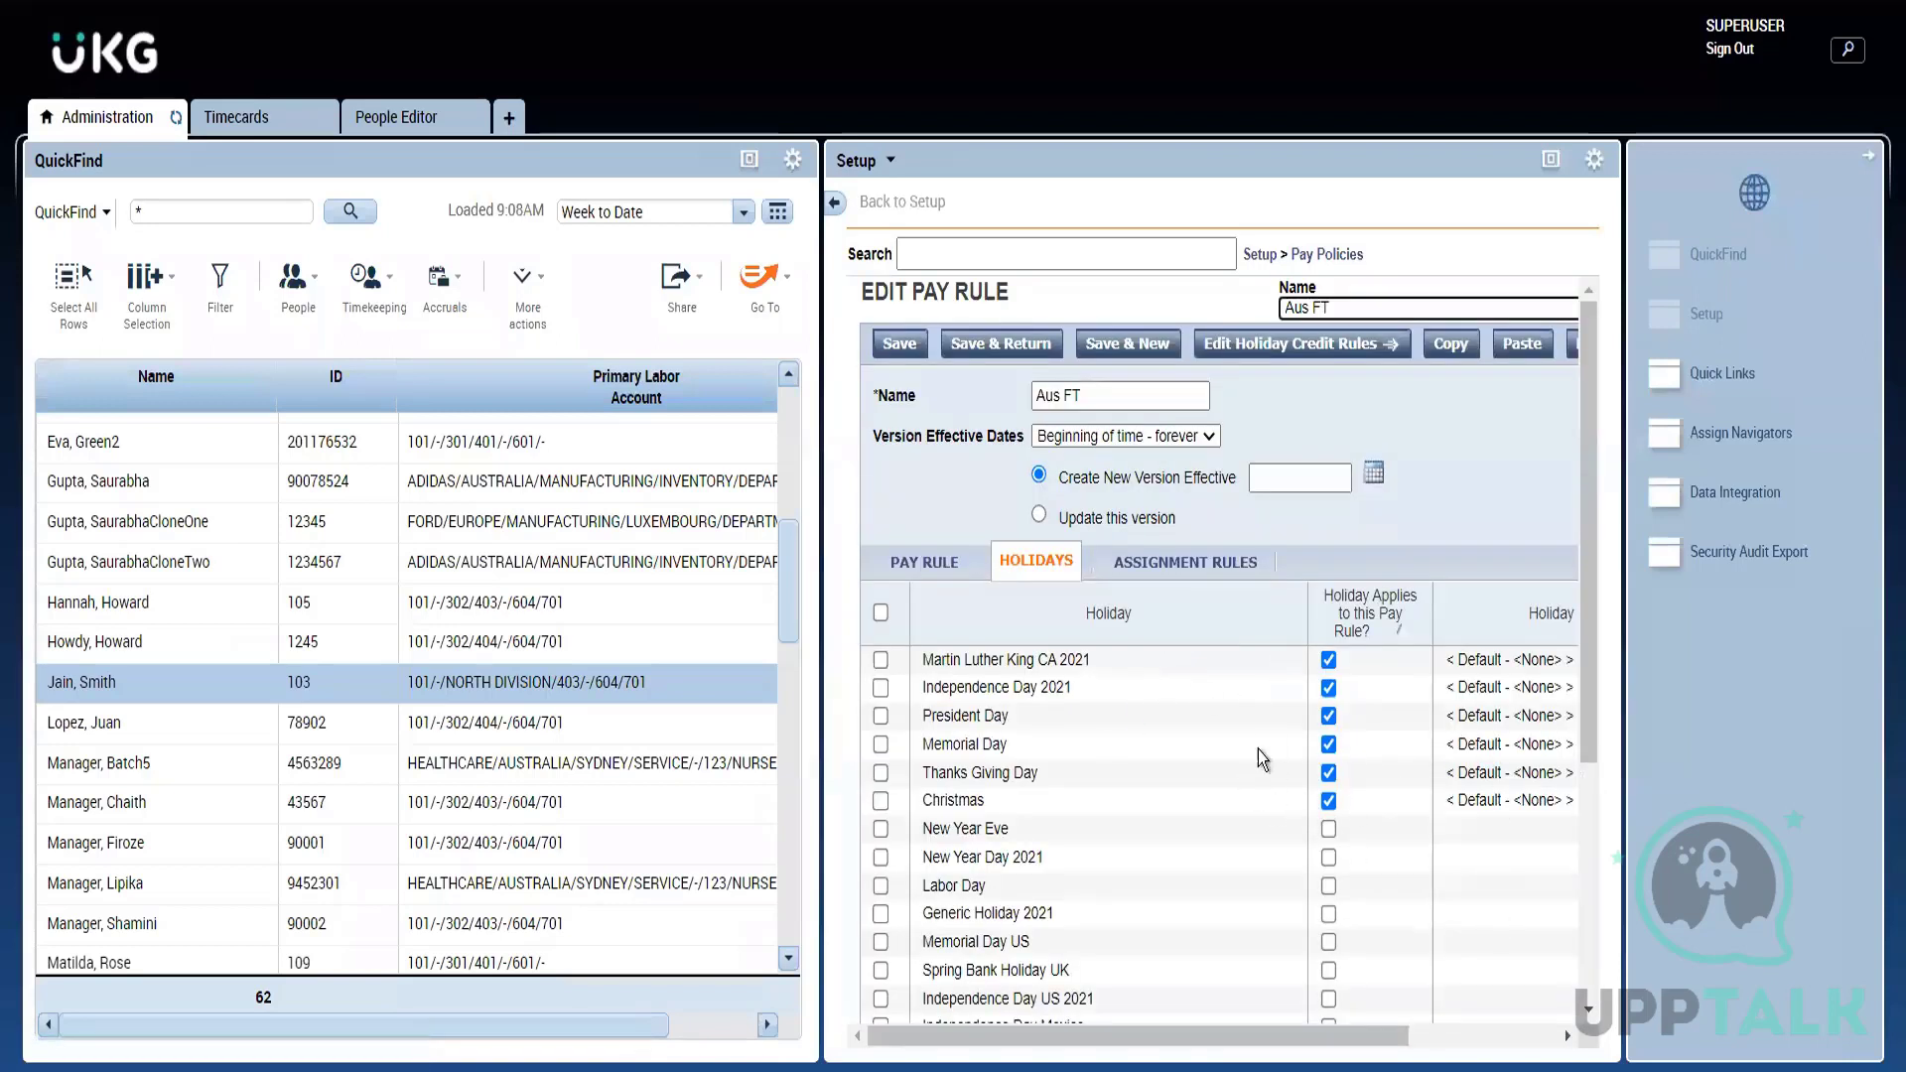
click(1437, 1031)
click(944, 1036)
Step: Open ABC CA Hol Credit Rule from the Holiday Credit Rules in Pay Policies, with the setup area maximized
click(1338, 255)
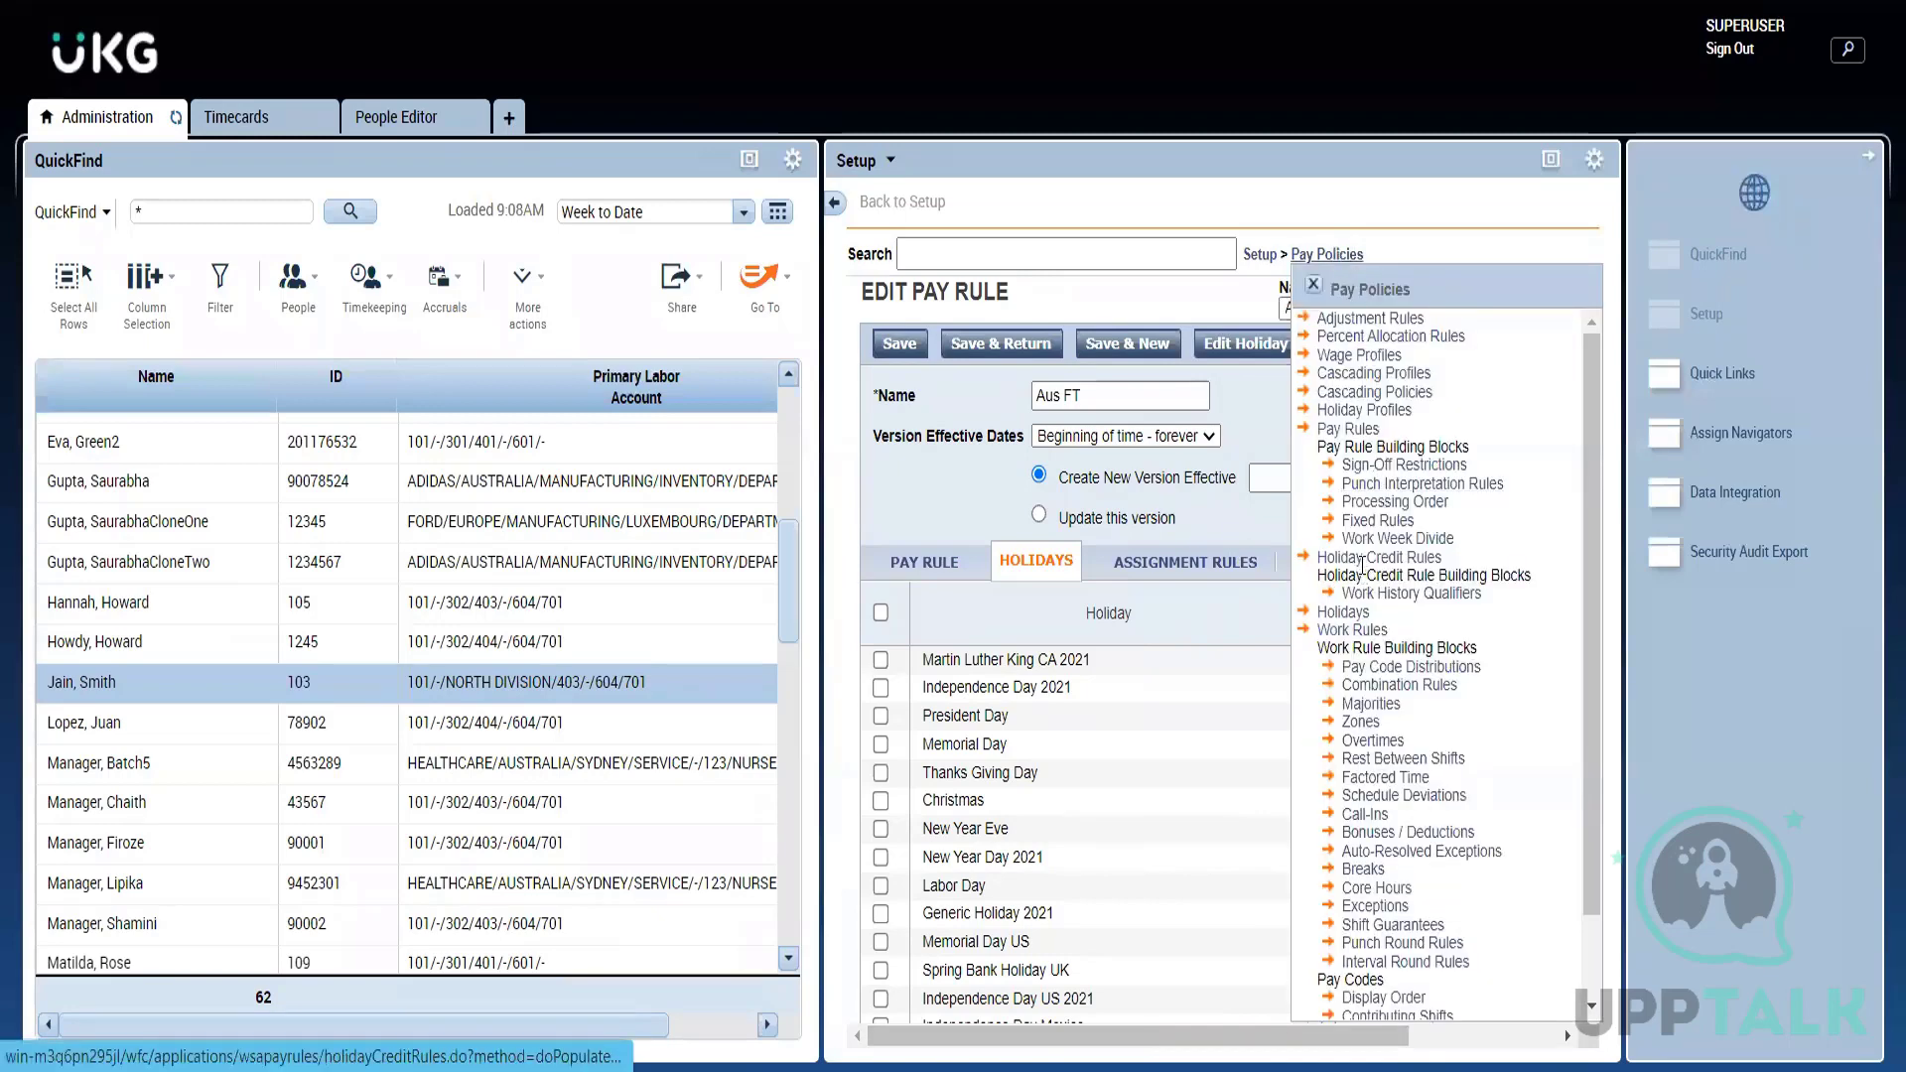
click(1361, 562)
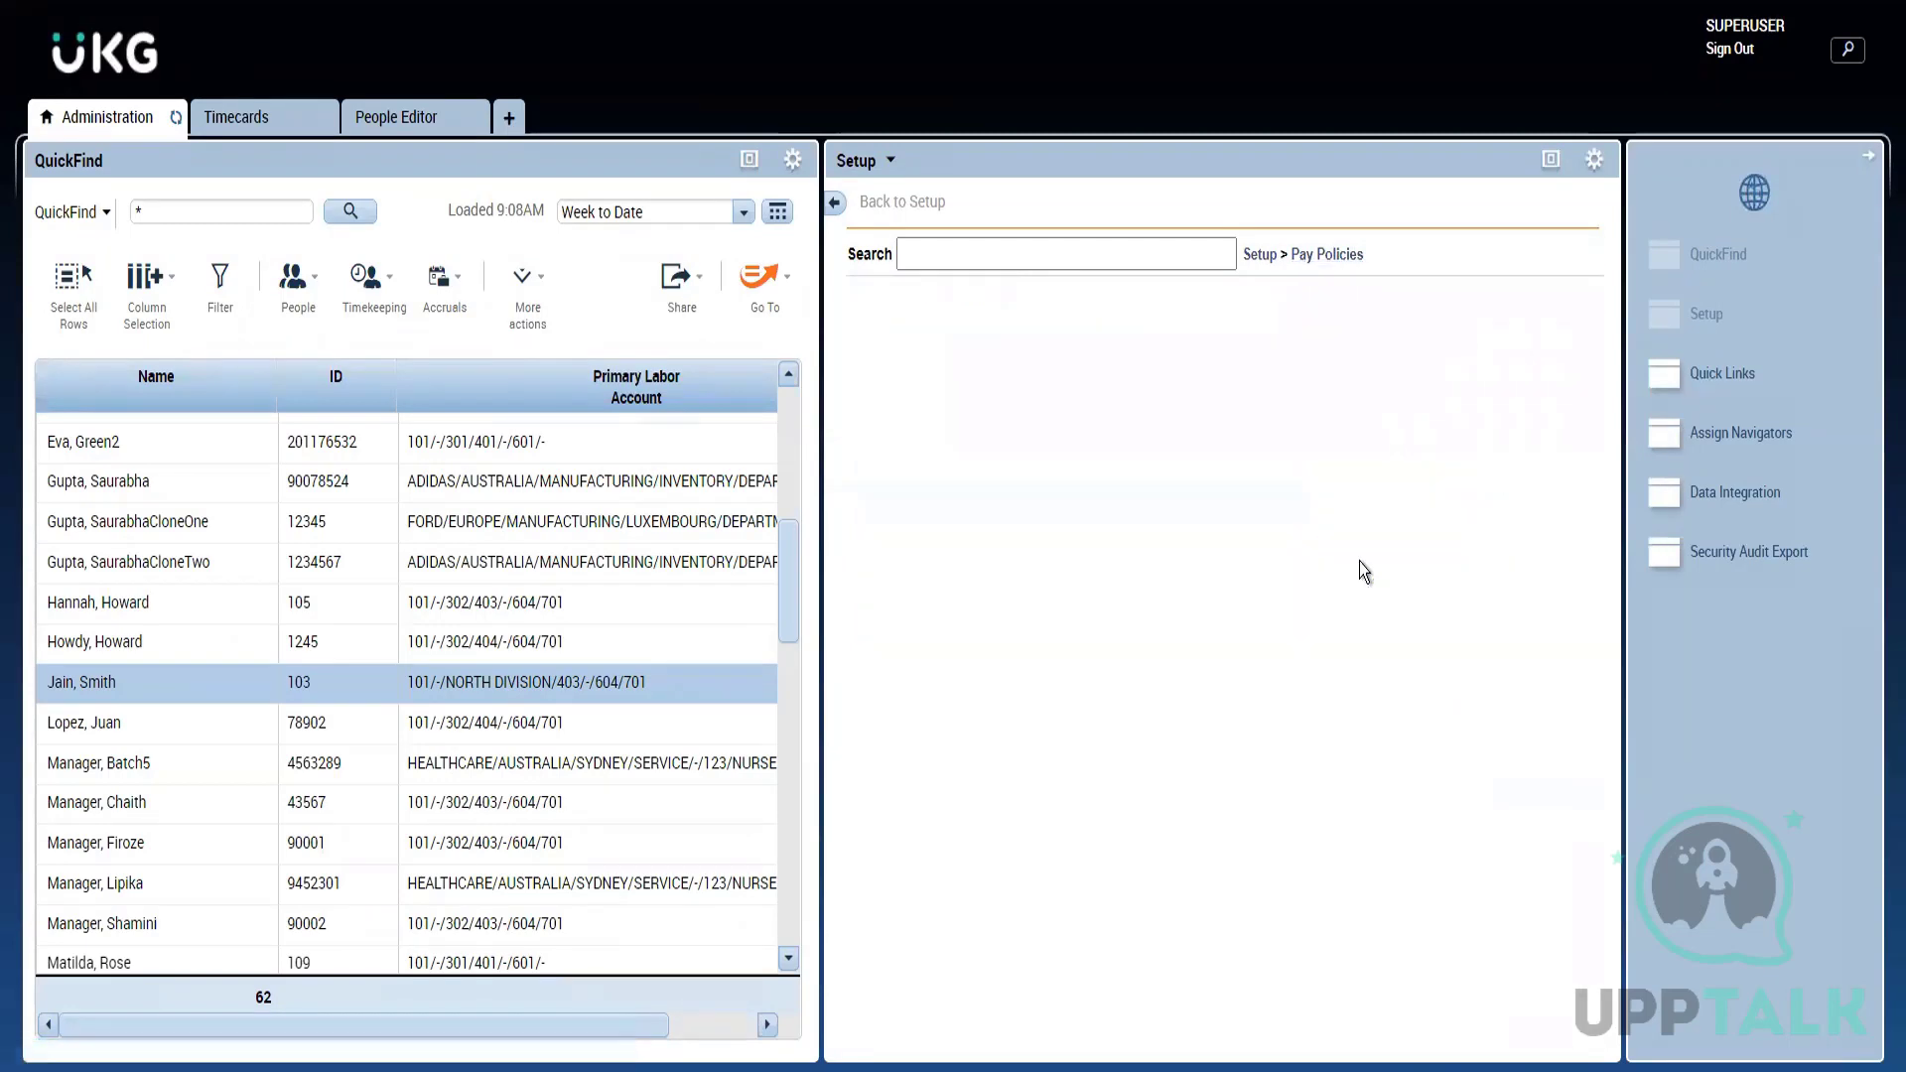
click(1549, 160)
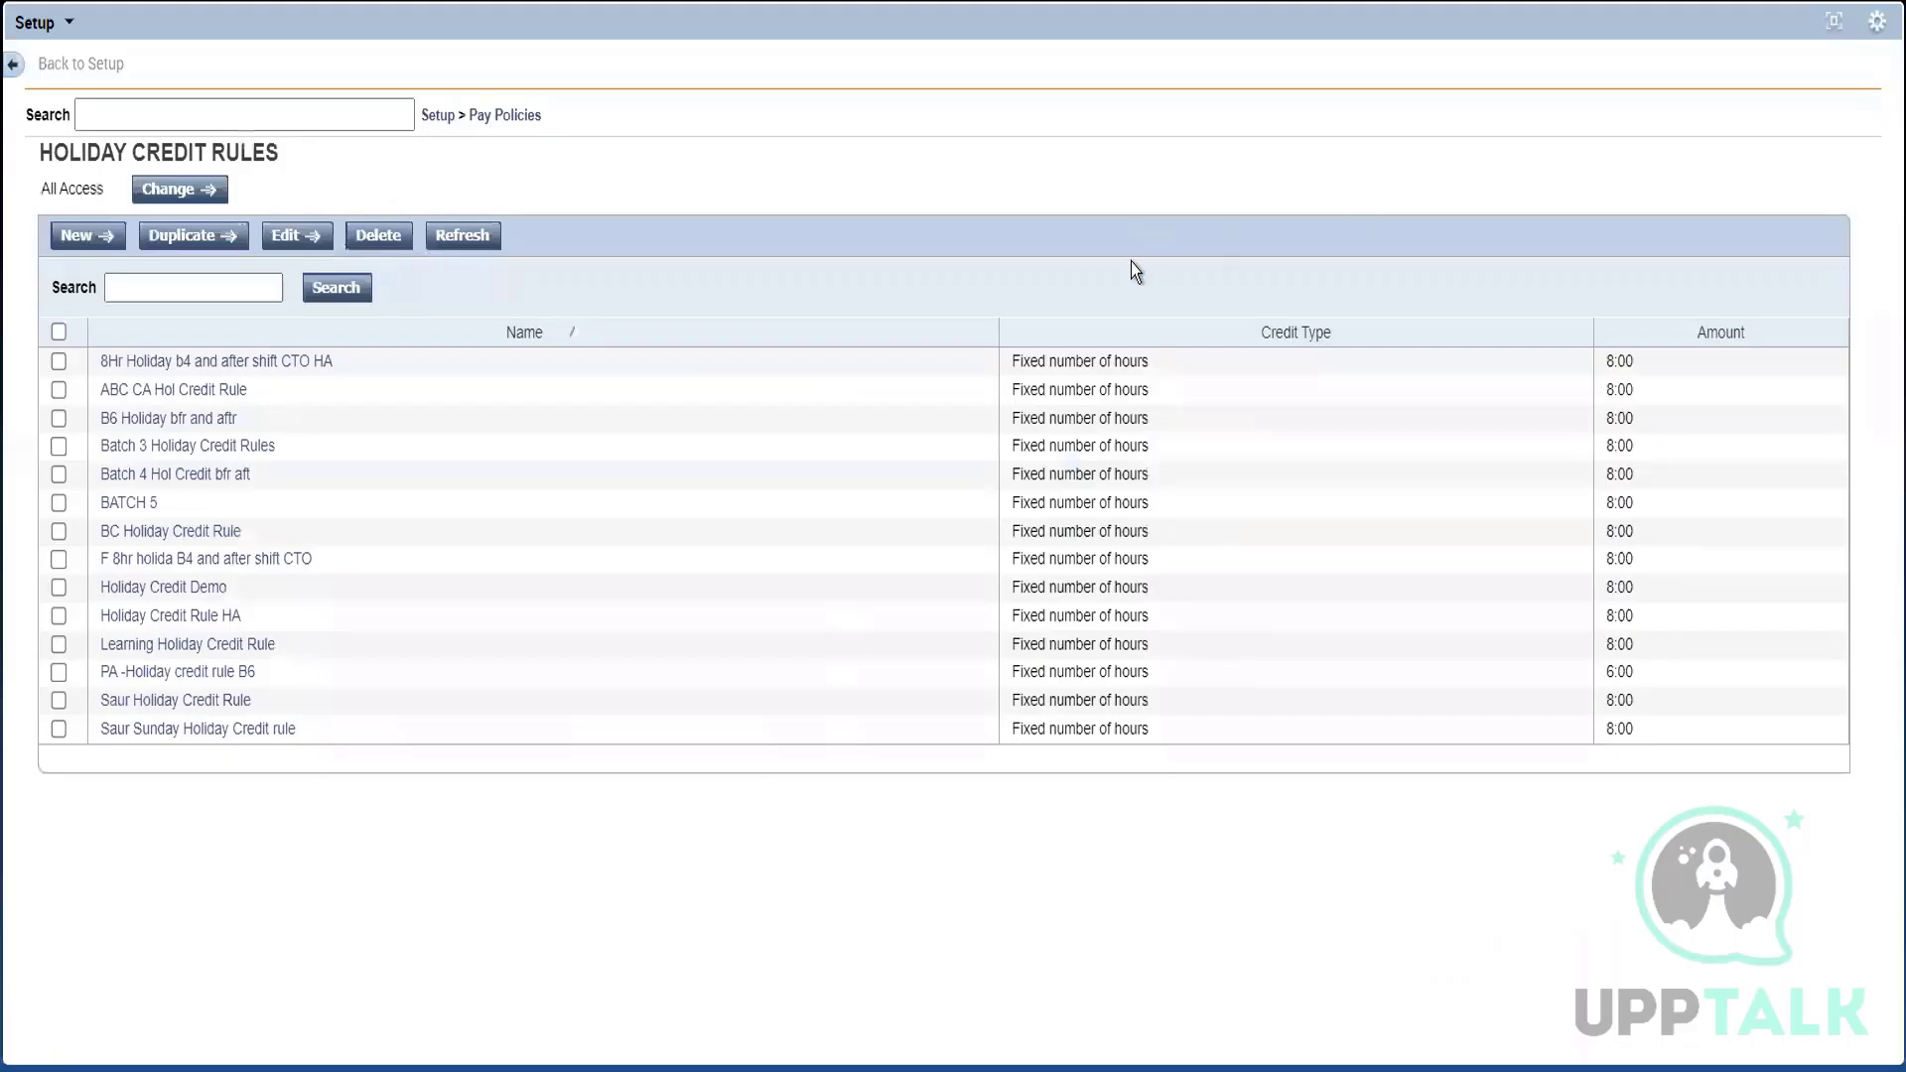
click(155, 392)
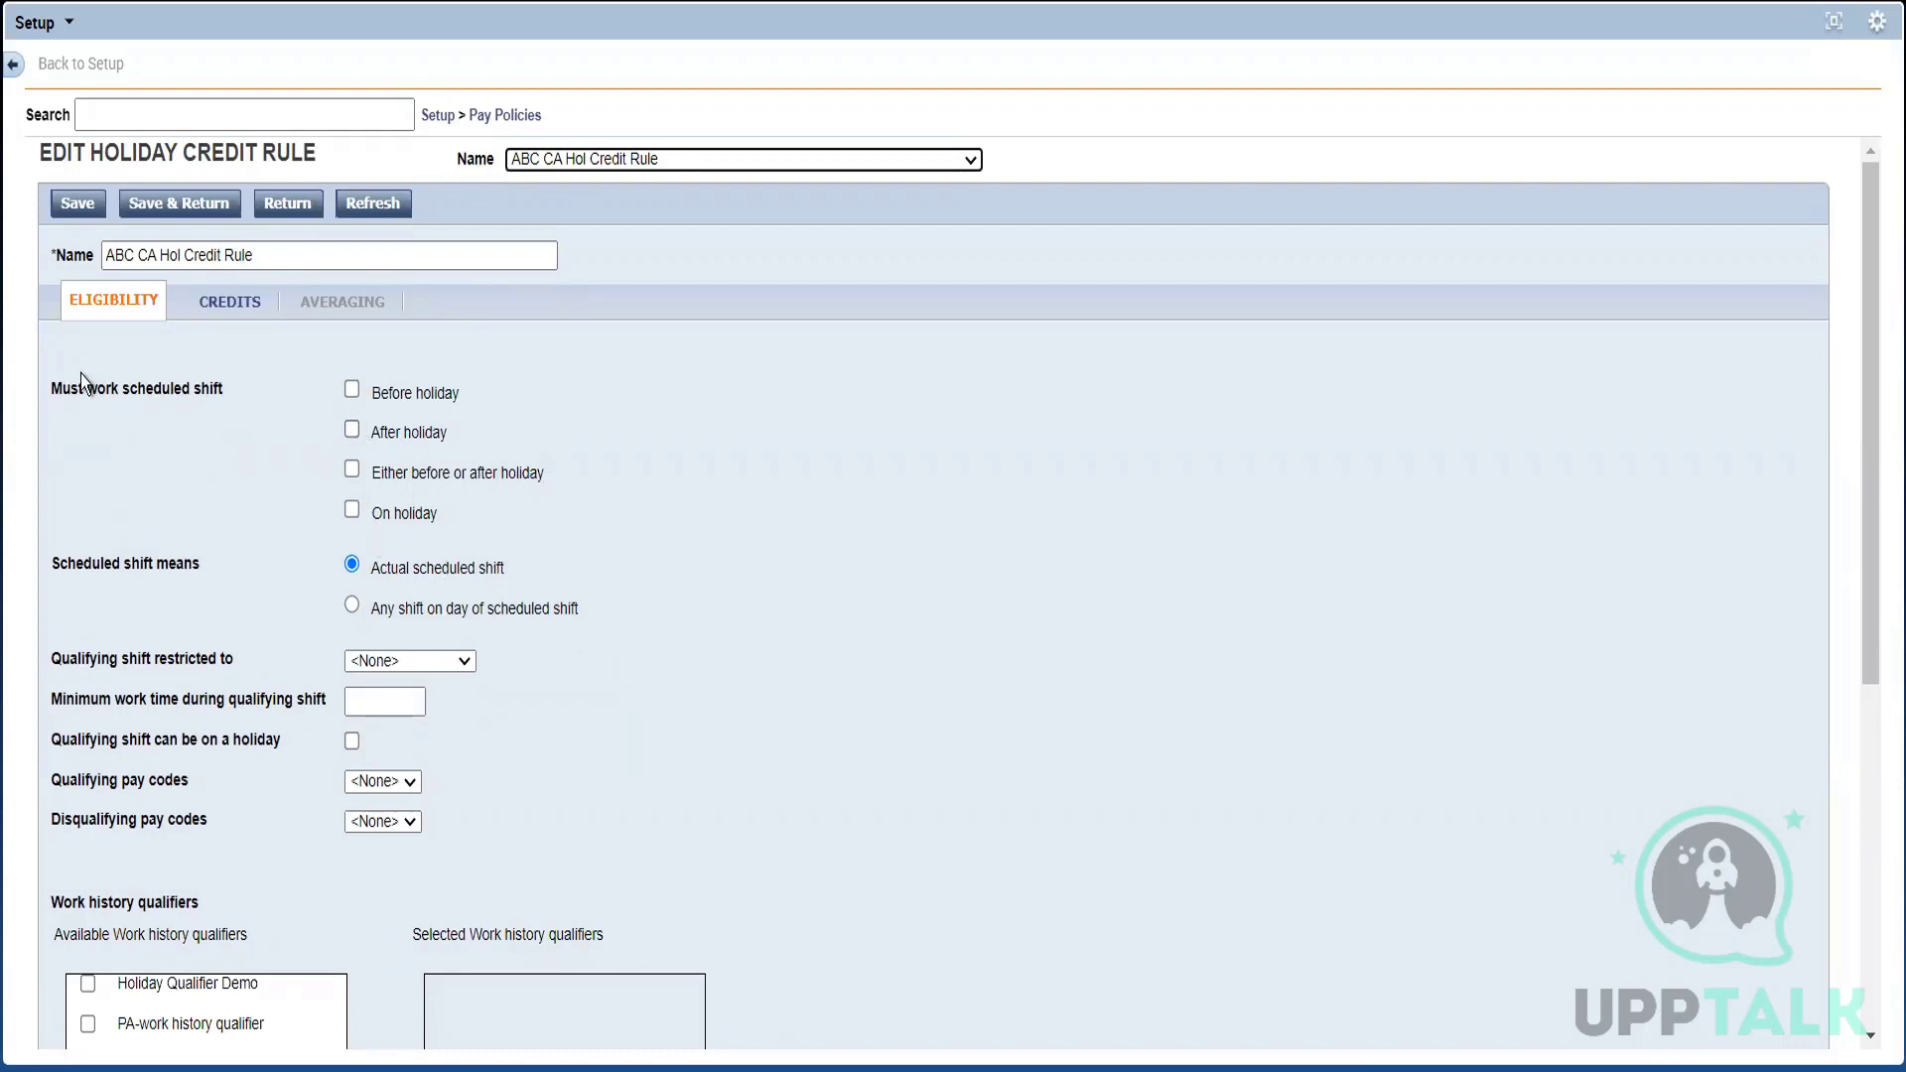
Step: Try the Before holiday and Either before or after holiday requirements for the must-work scheduled shift, clearing each again
drag(52, 389, 121, 391)
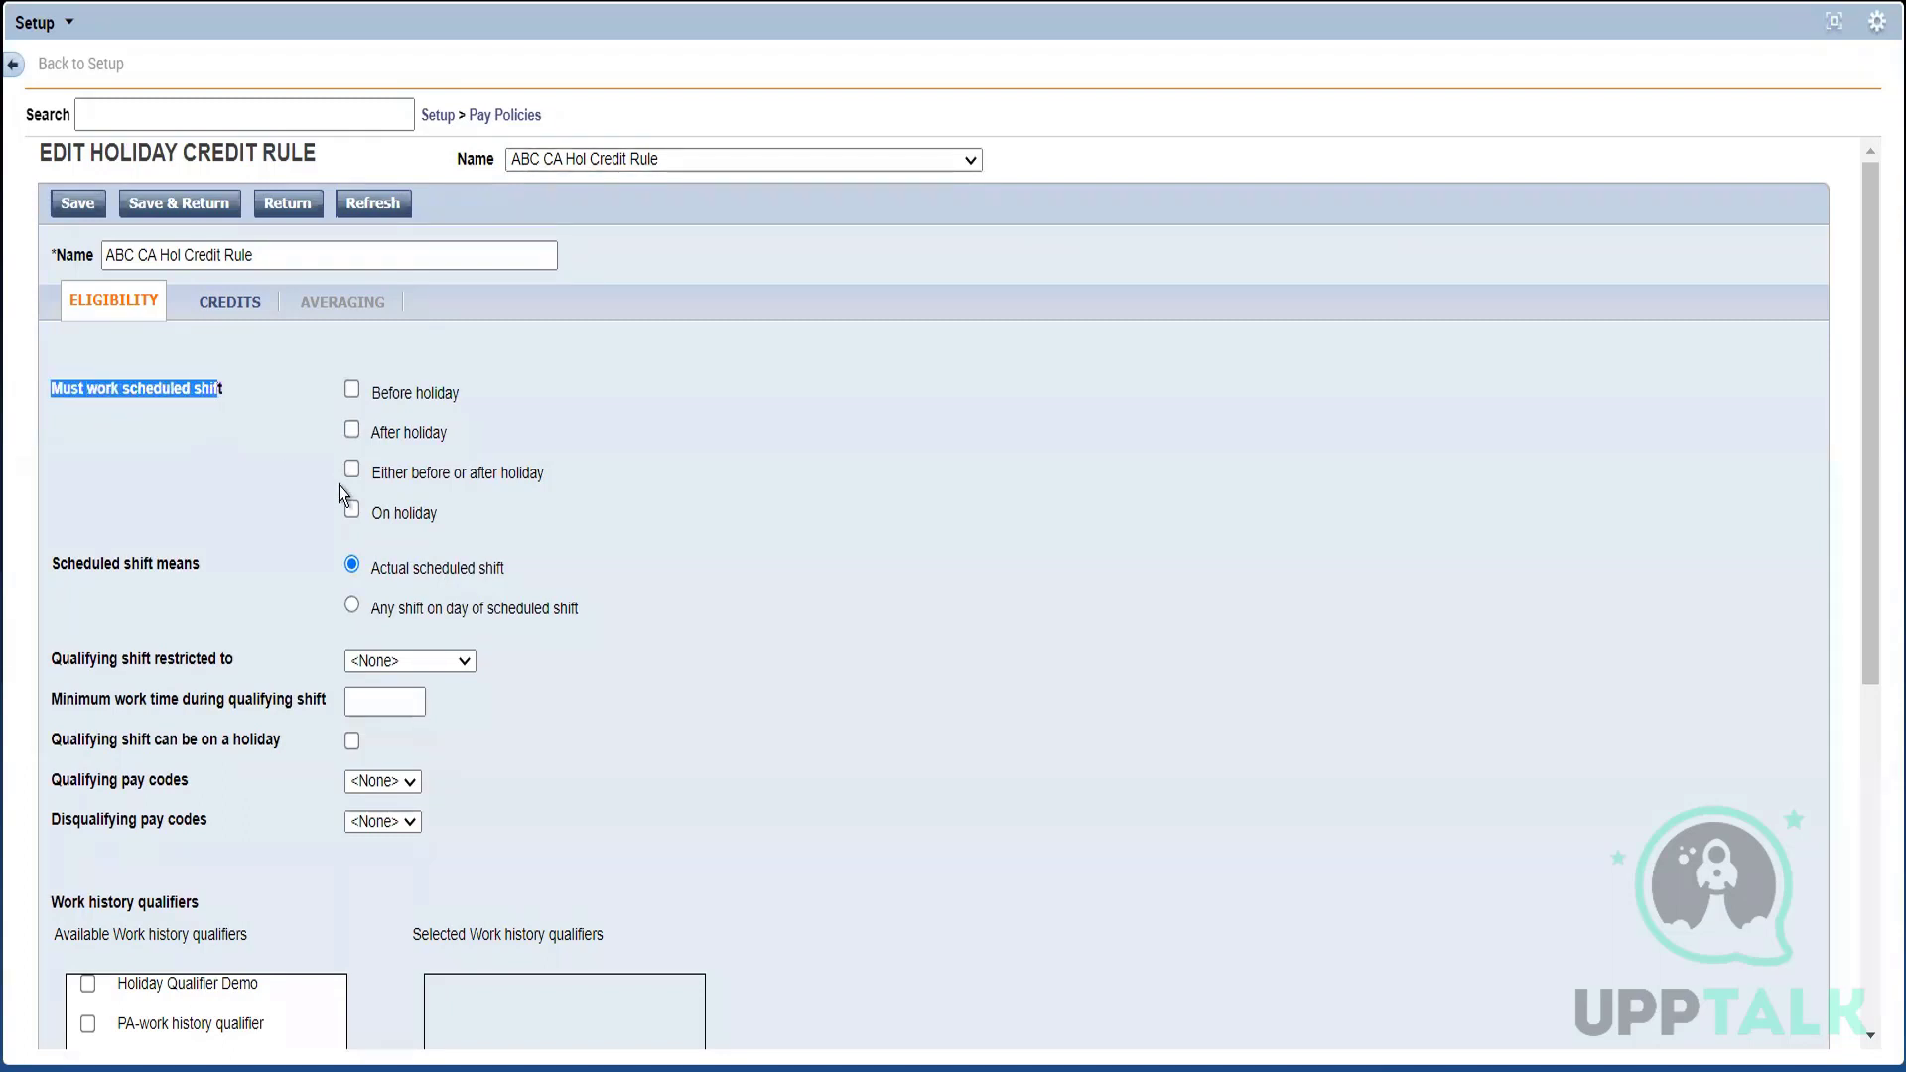
click(777, 449)
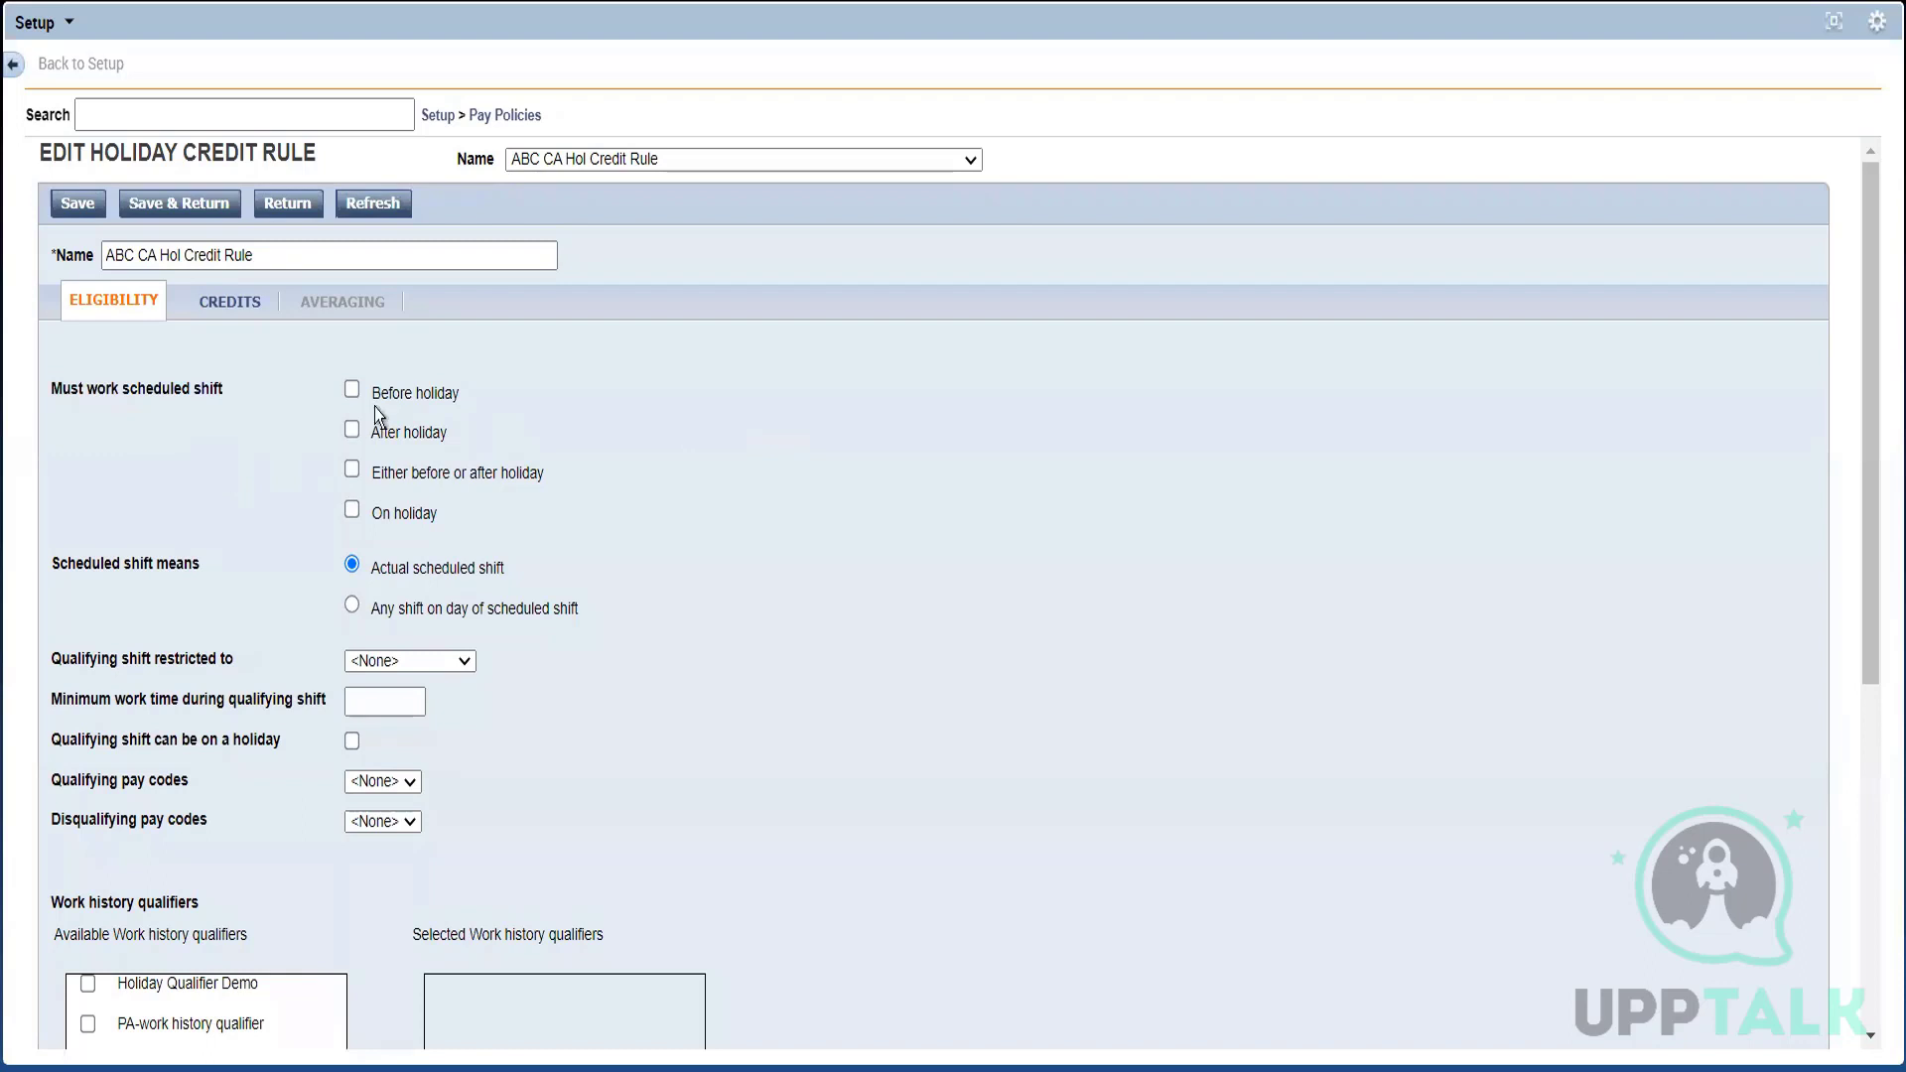
click(352, 390)
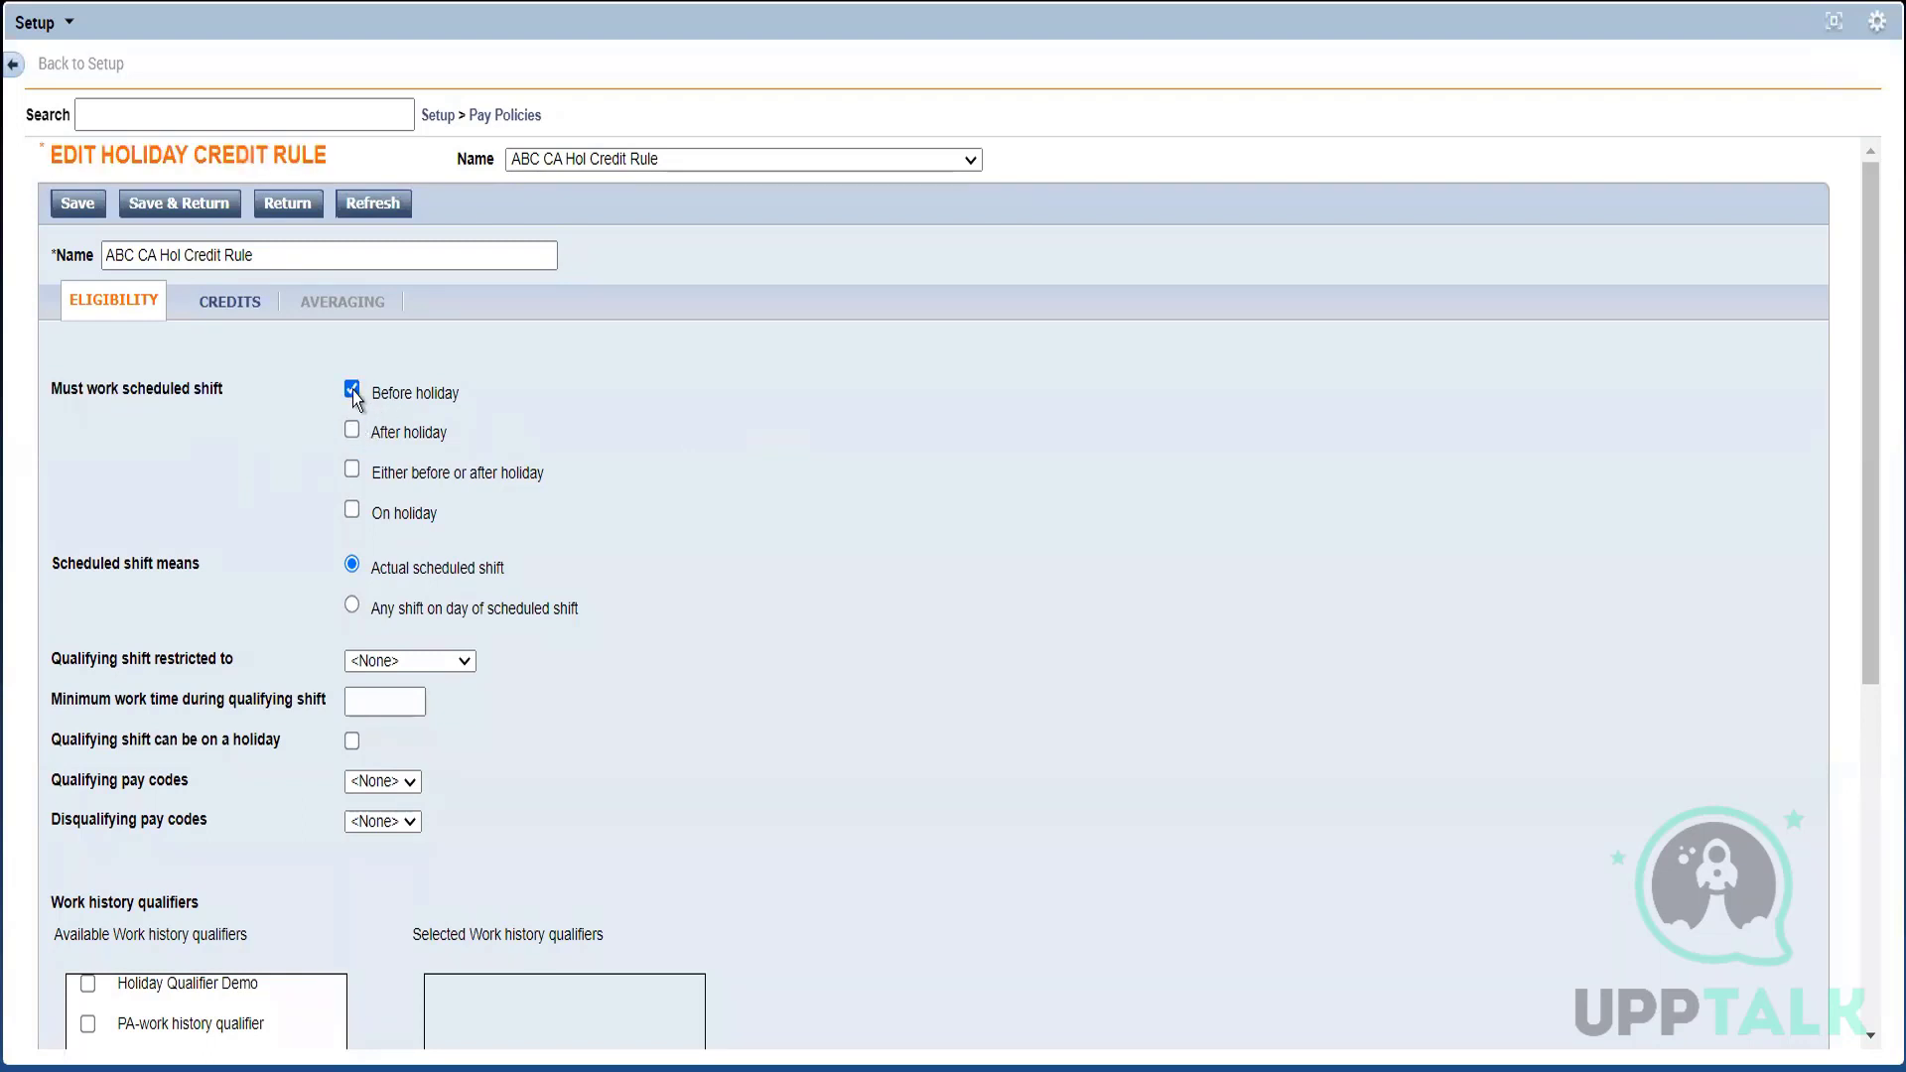
click(354, 391)
click(352, 470)
click(352, 470)
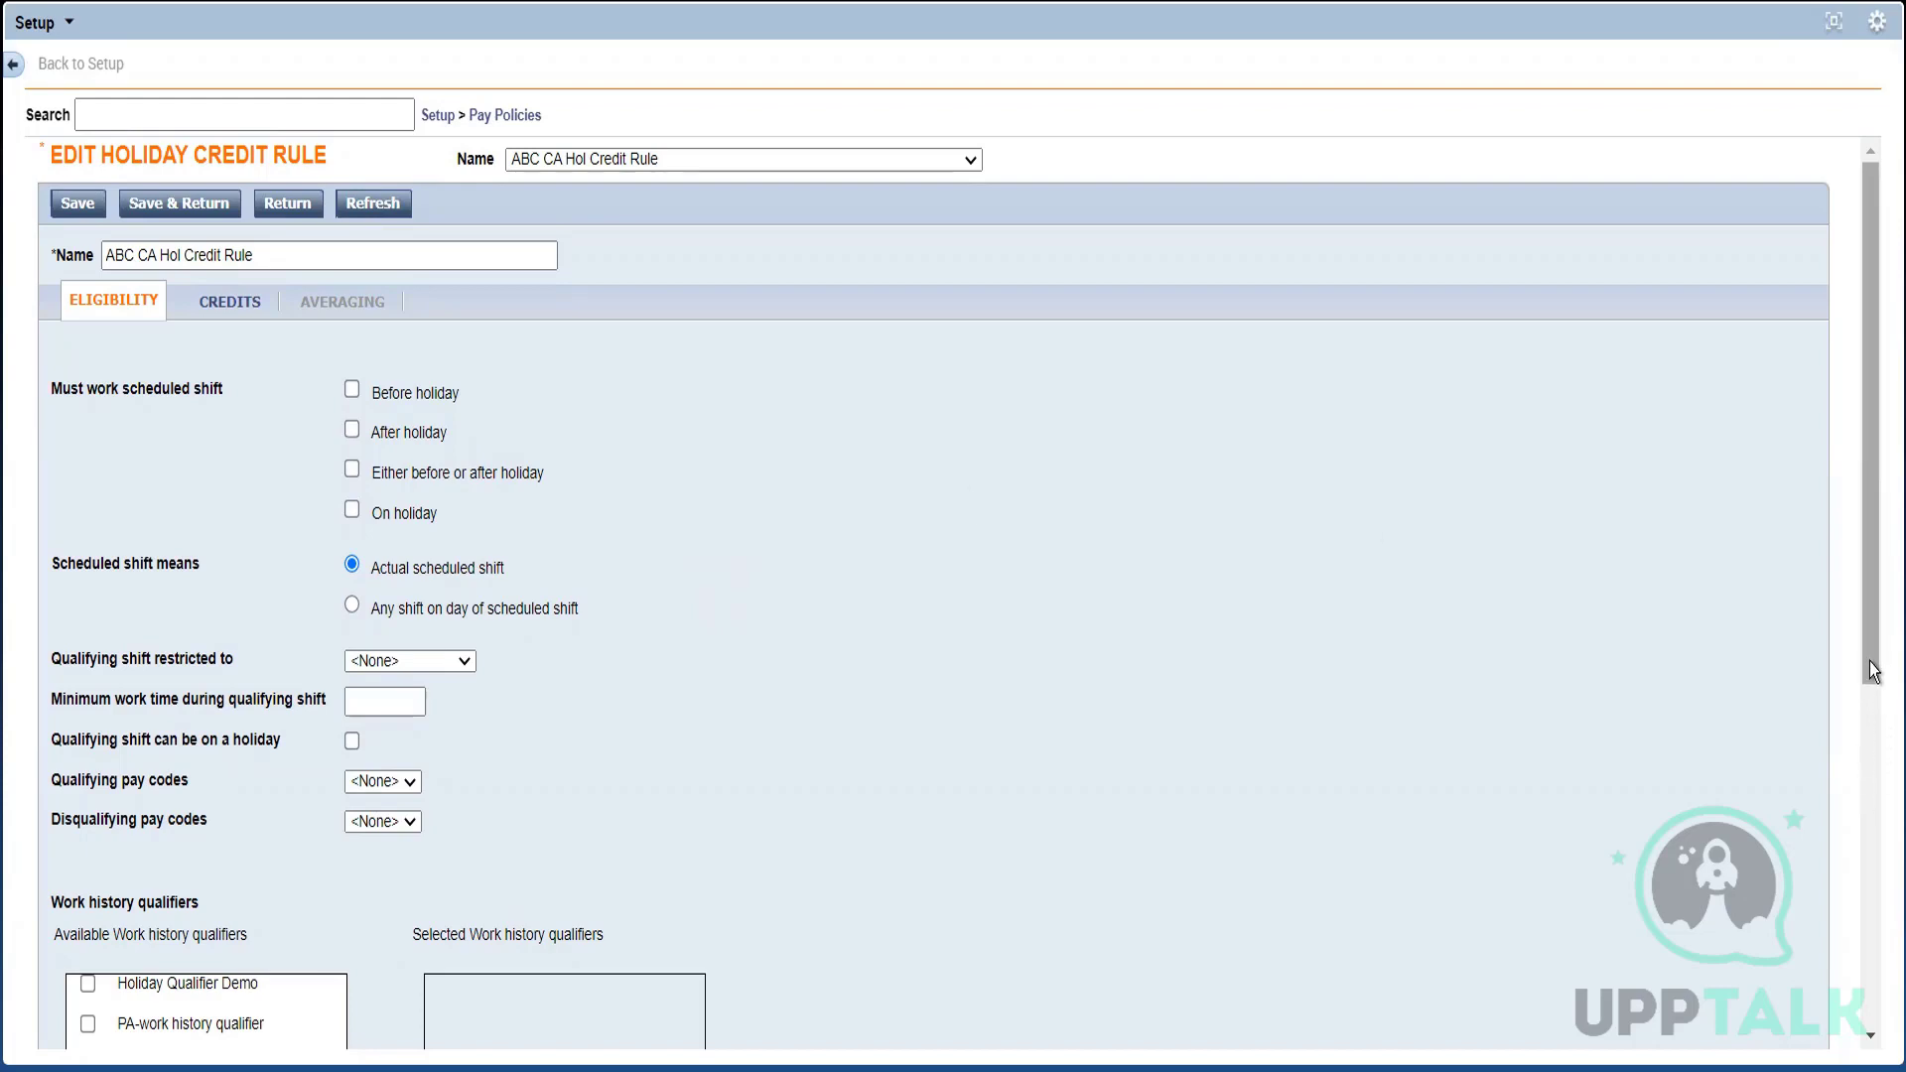
Step: Try a minimum time employed of 90 days in the rule's eligibility settings, and set it back to 0
drag(1874, 681, 1874, 1024)
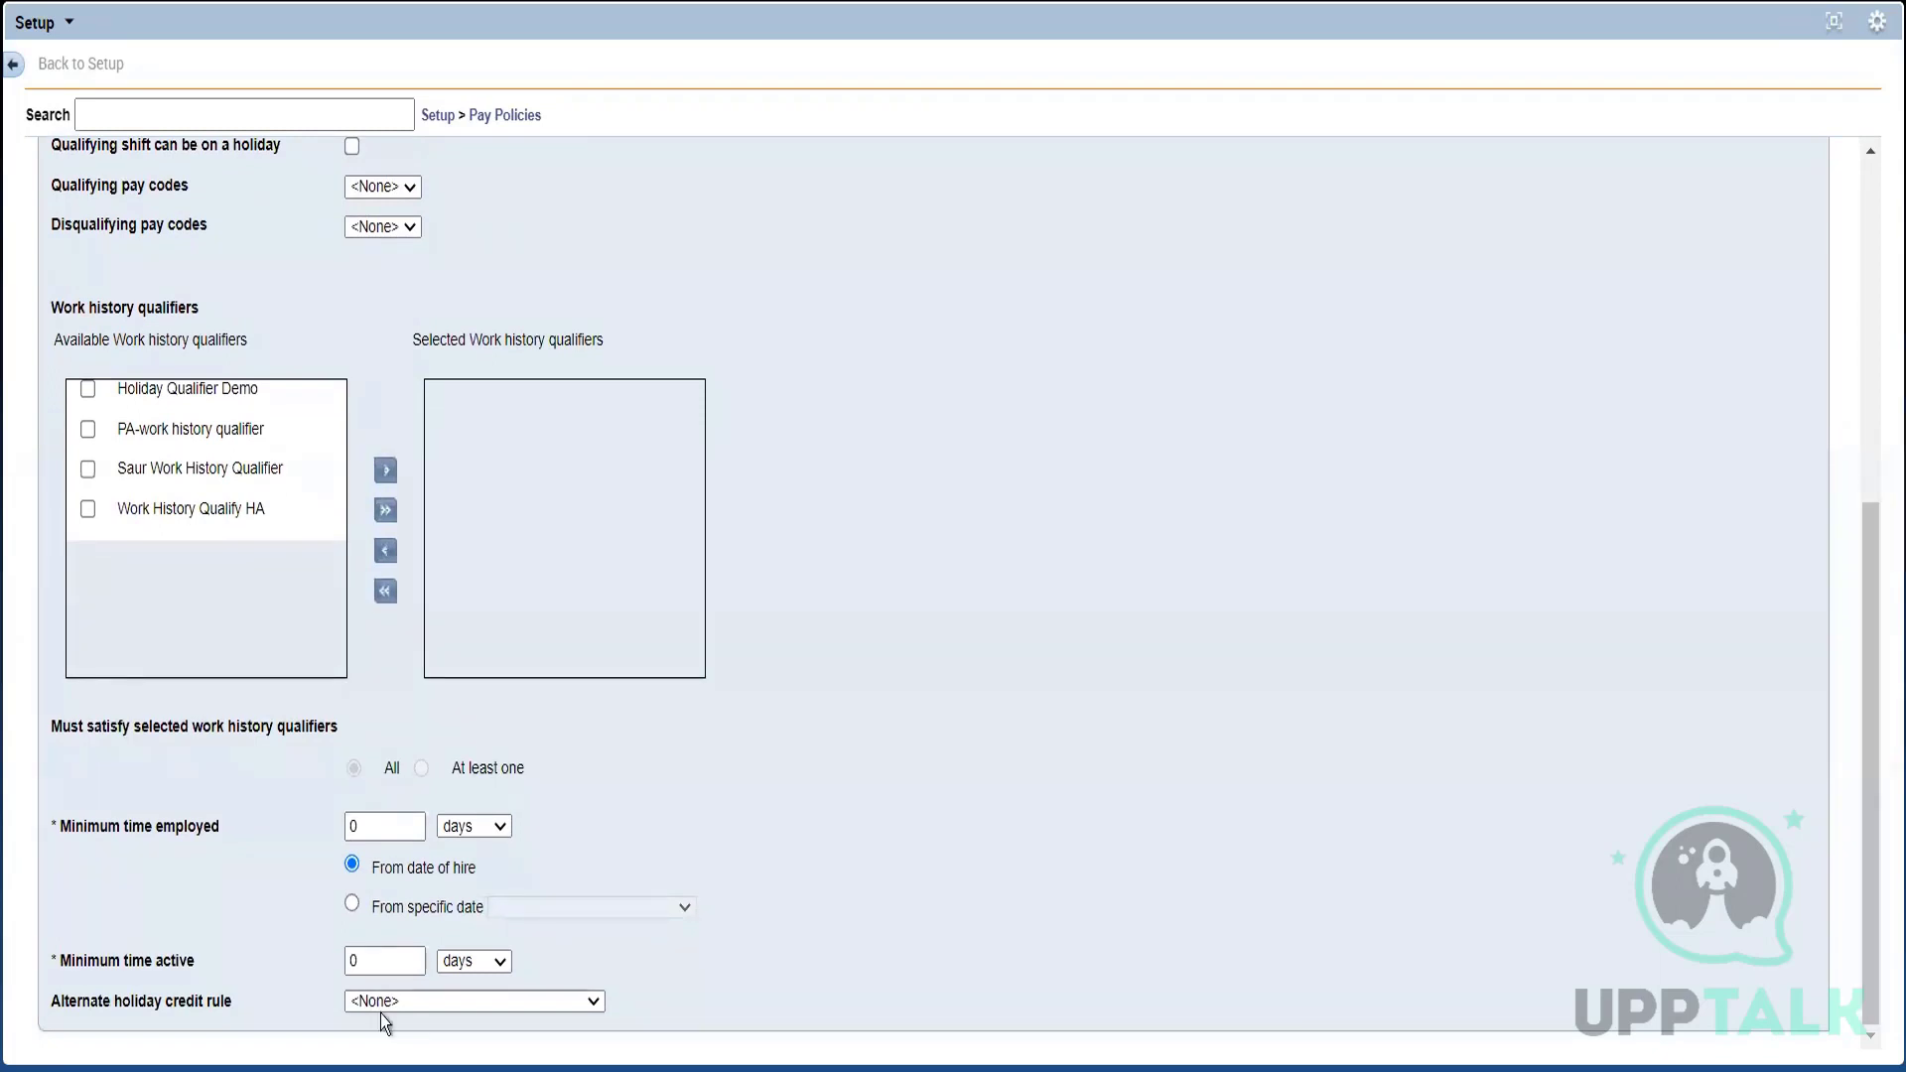
click(363, 830)
key(BackSpace)
text(90)
key(BackSpace)
key(BackSpace)
text(0)
click(813, 864)
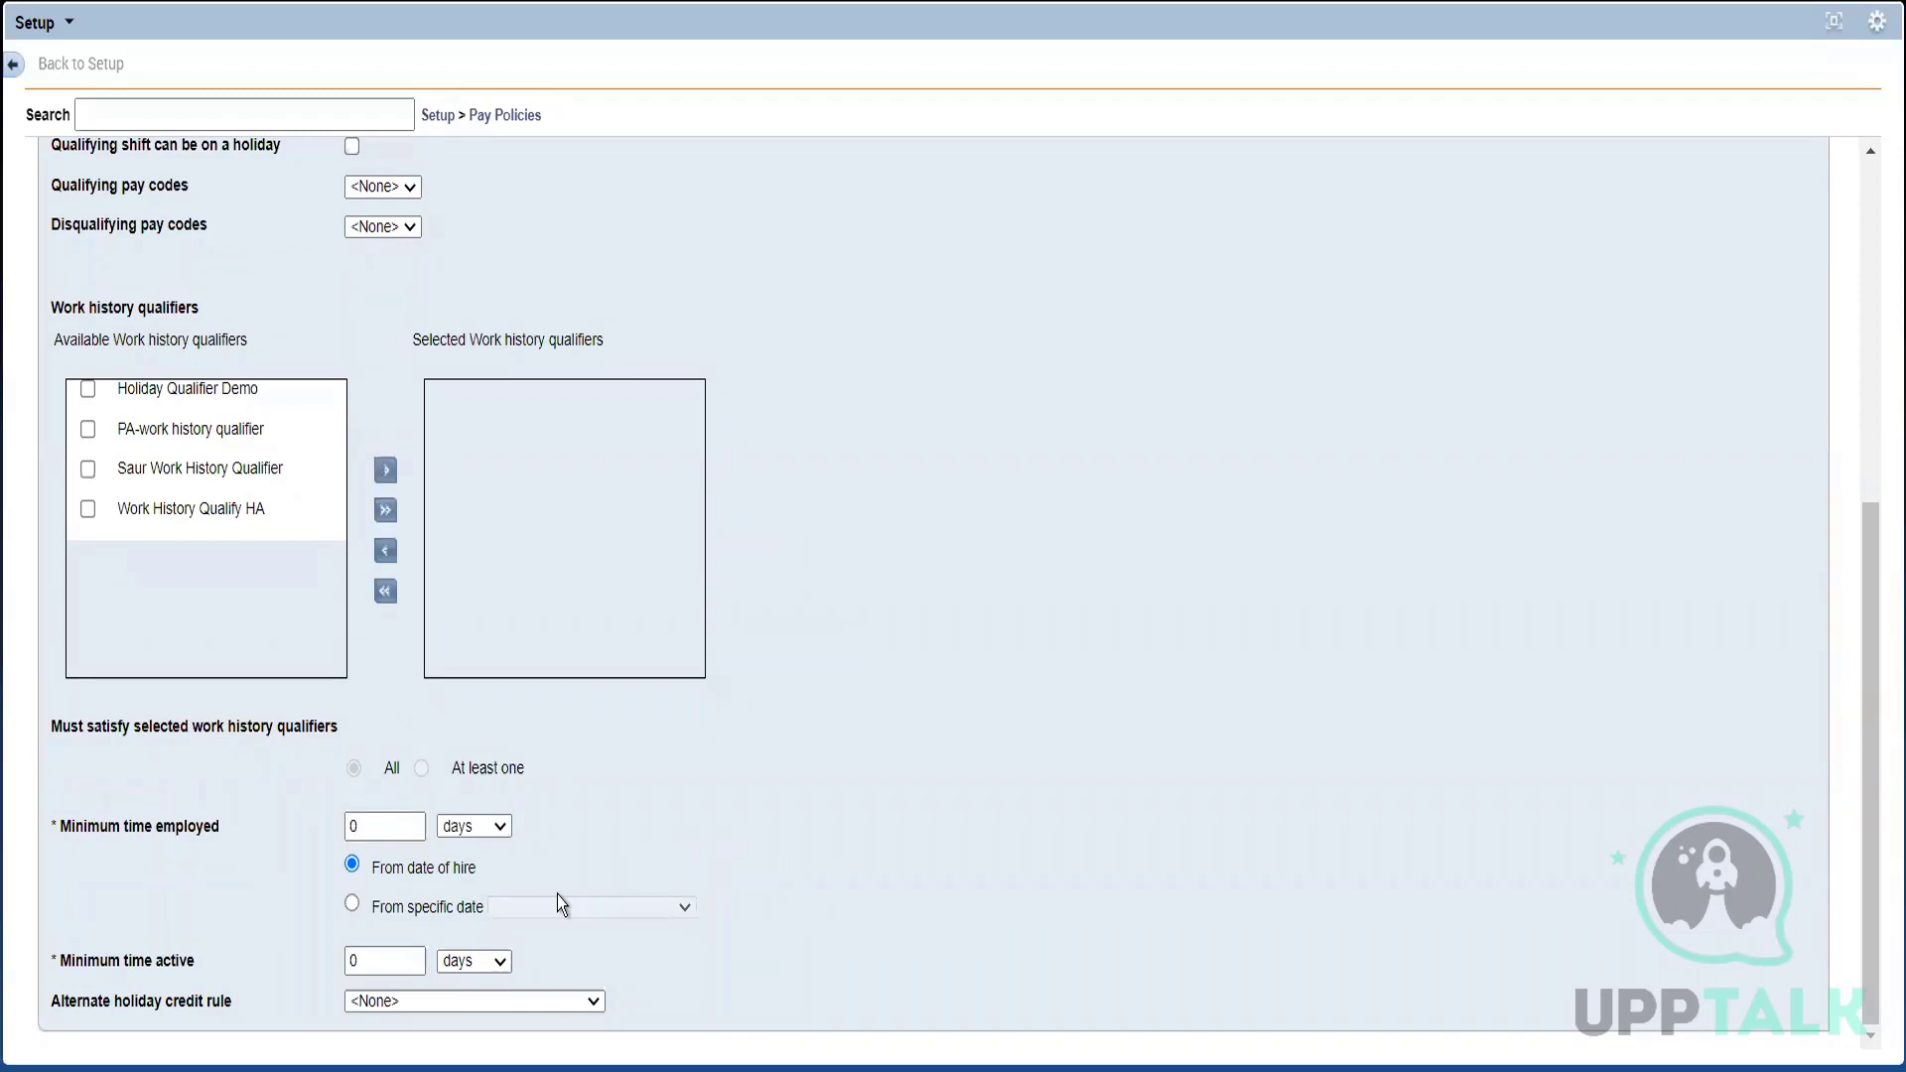
Step: Compare the minimum time employed and minimum time active settings in the rule's eligibility requirements
triple_click(223, 828)
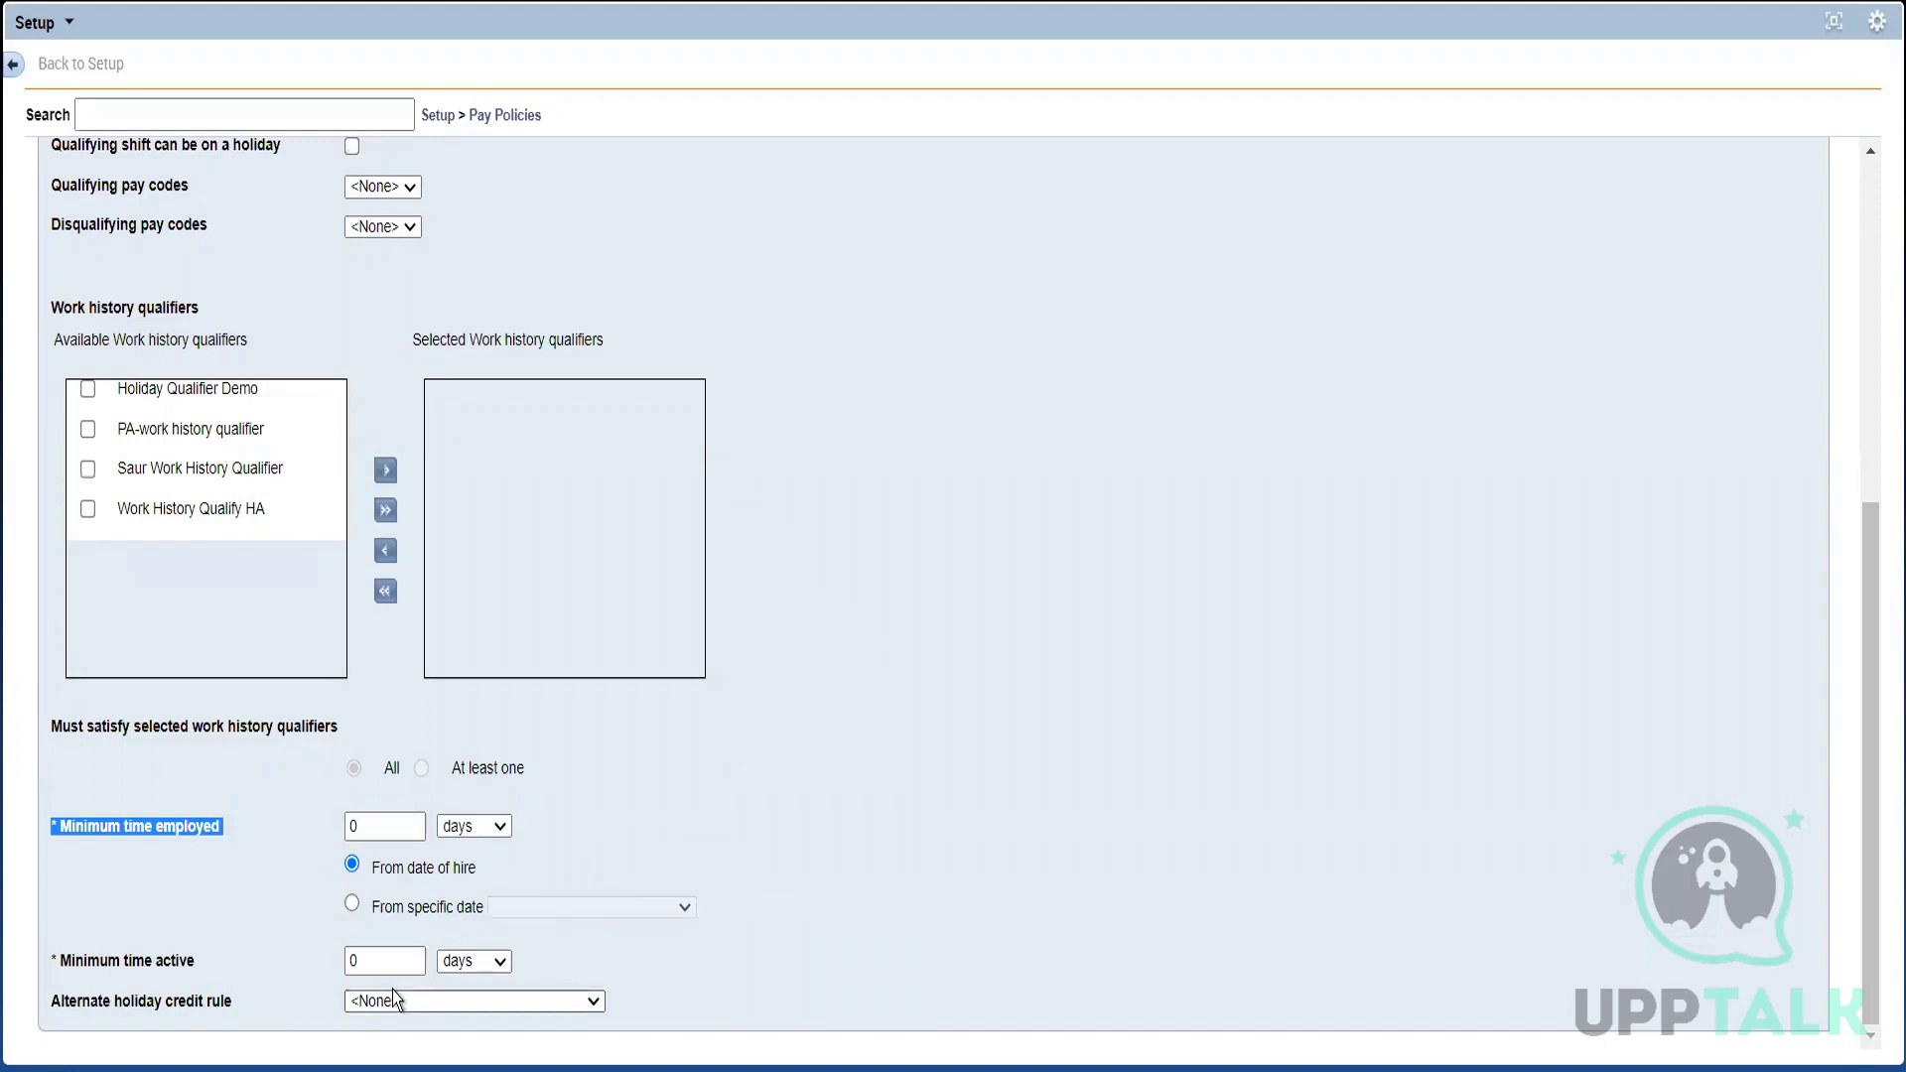
click(381, 960)
double_click(382, 960)
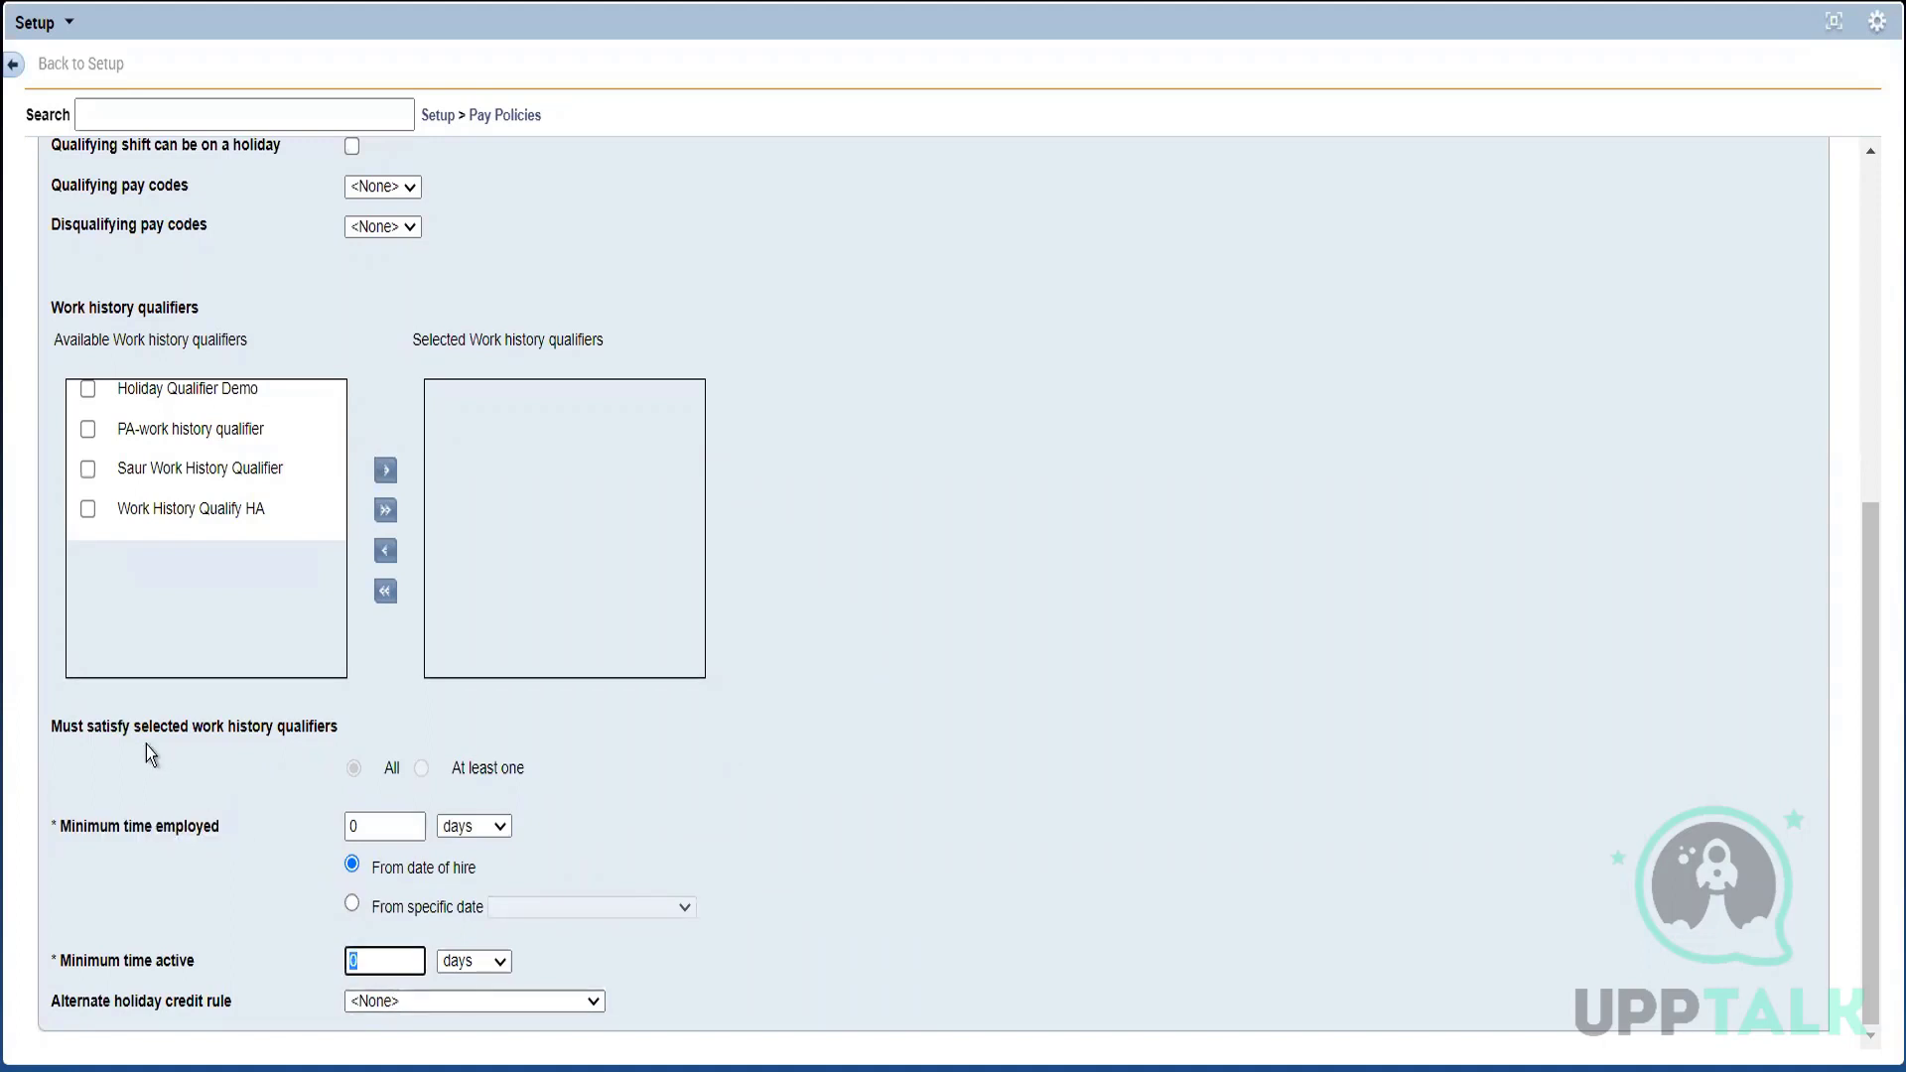
triple_click(222, 832)
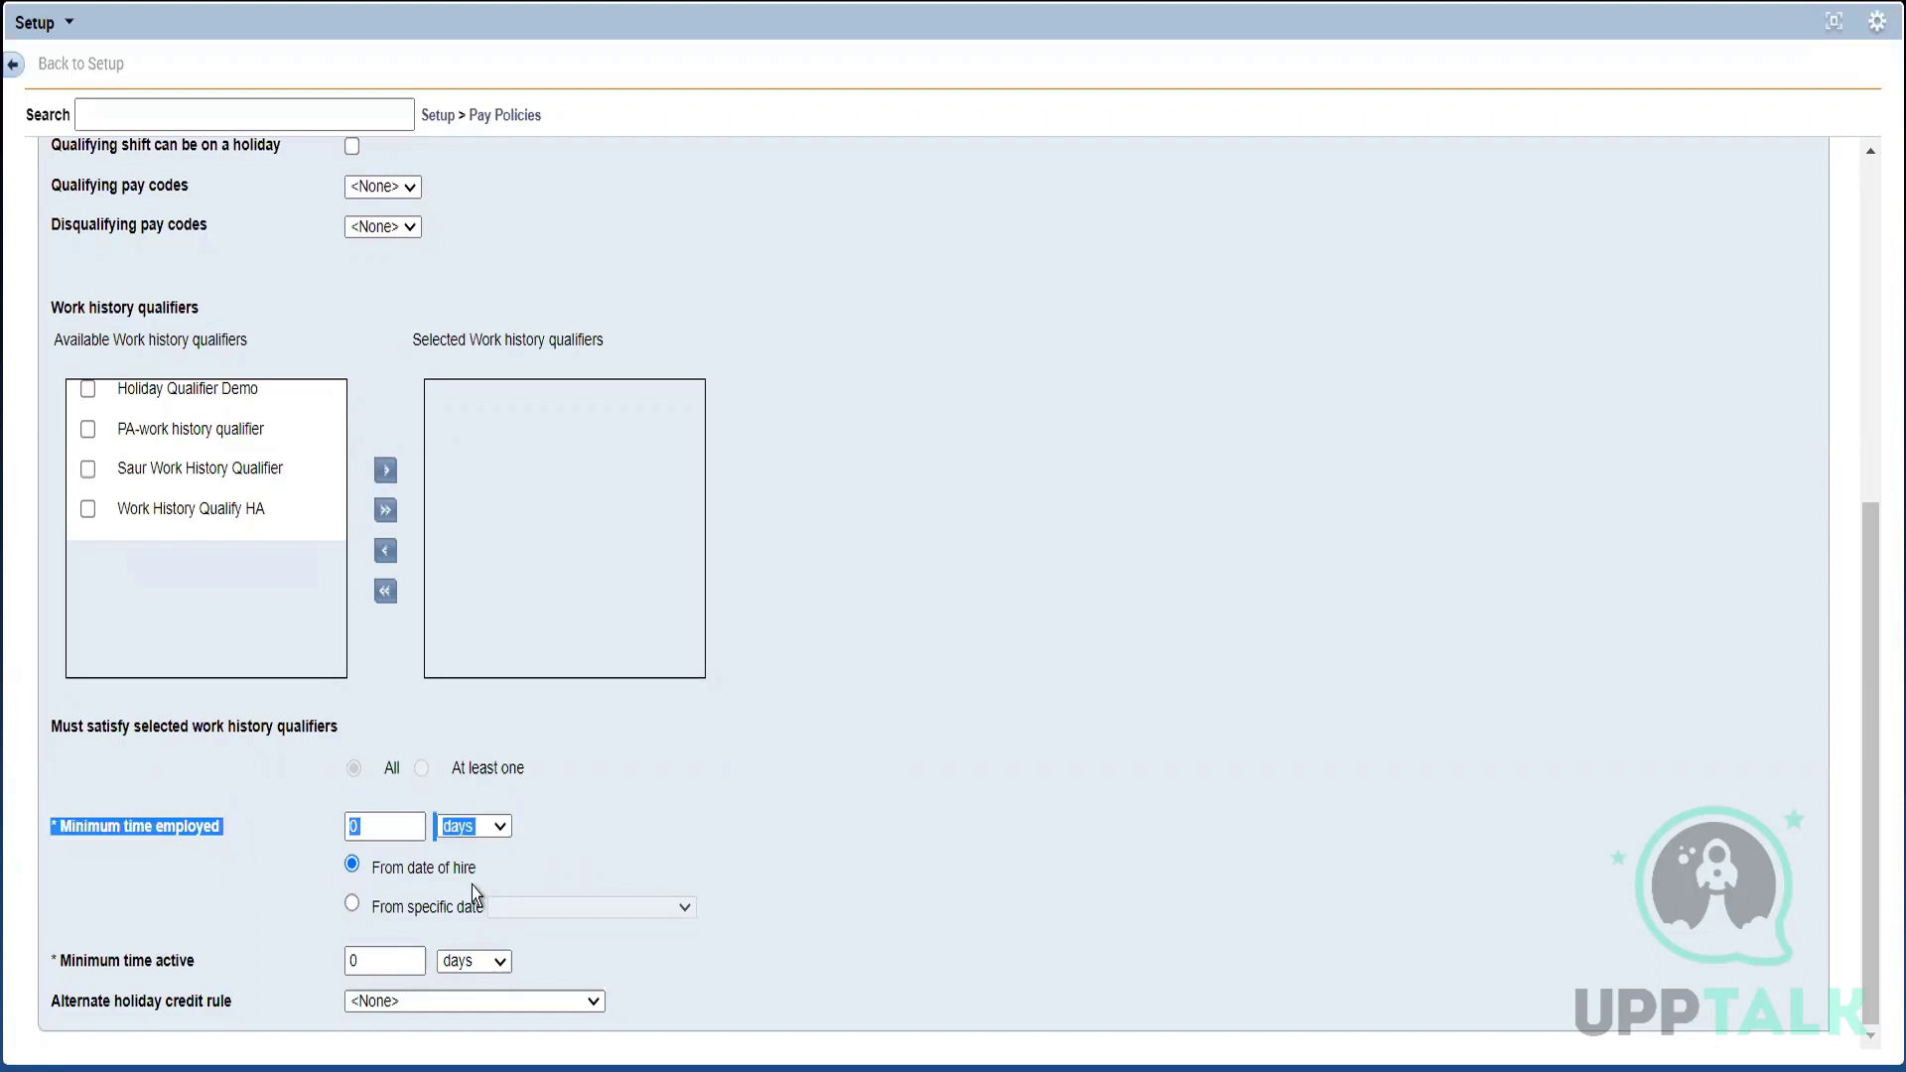
double_click(383, 825)
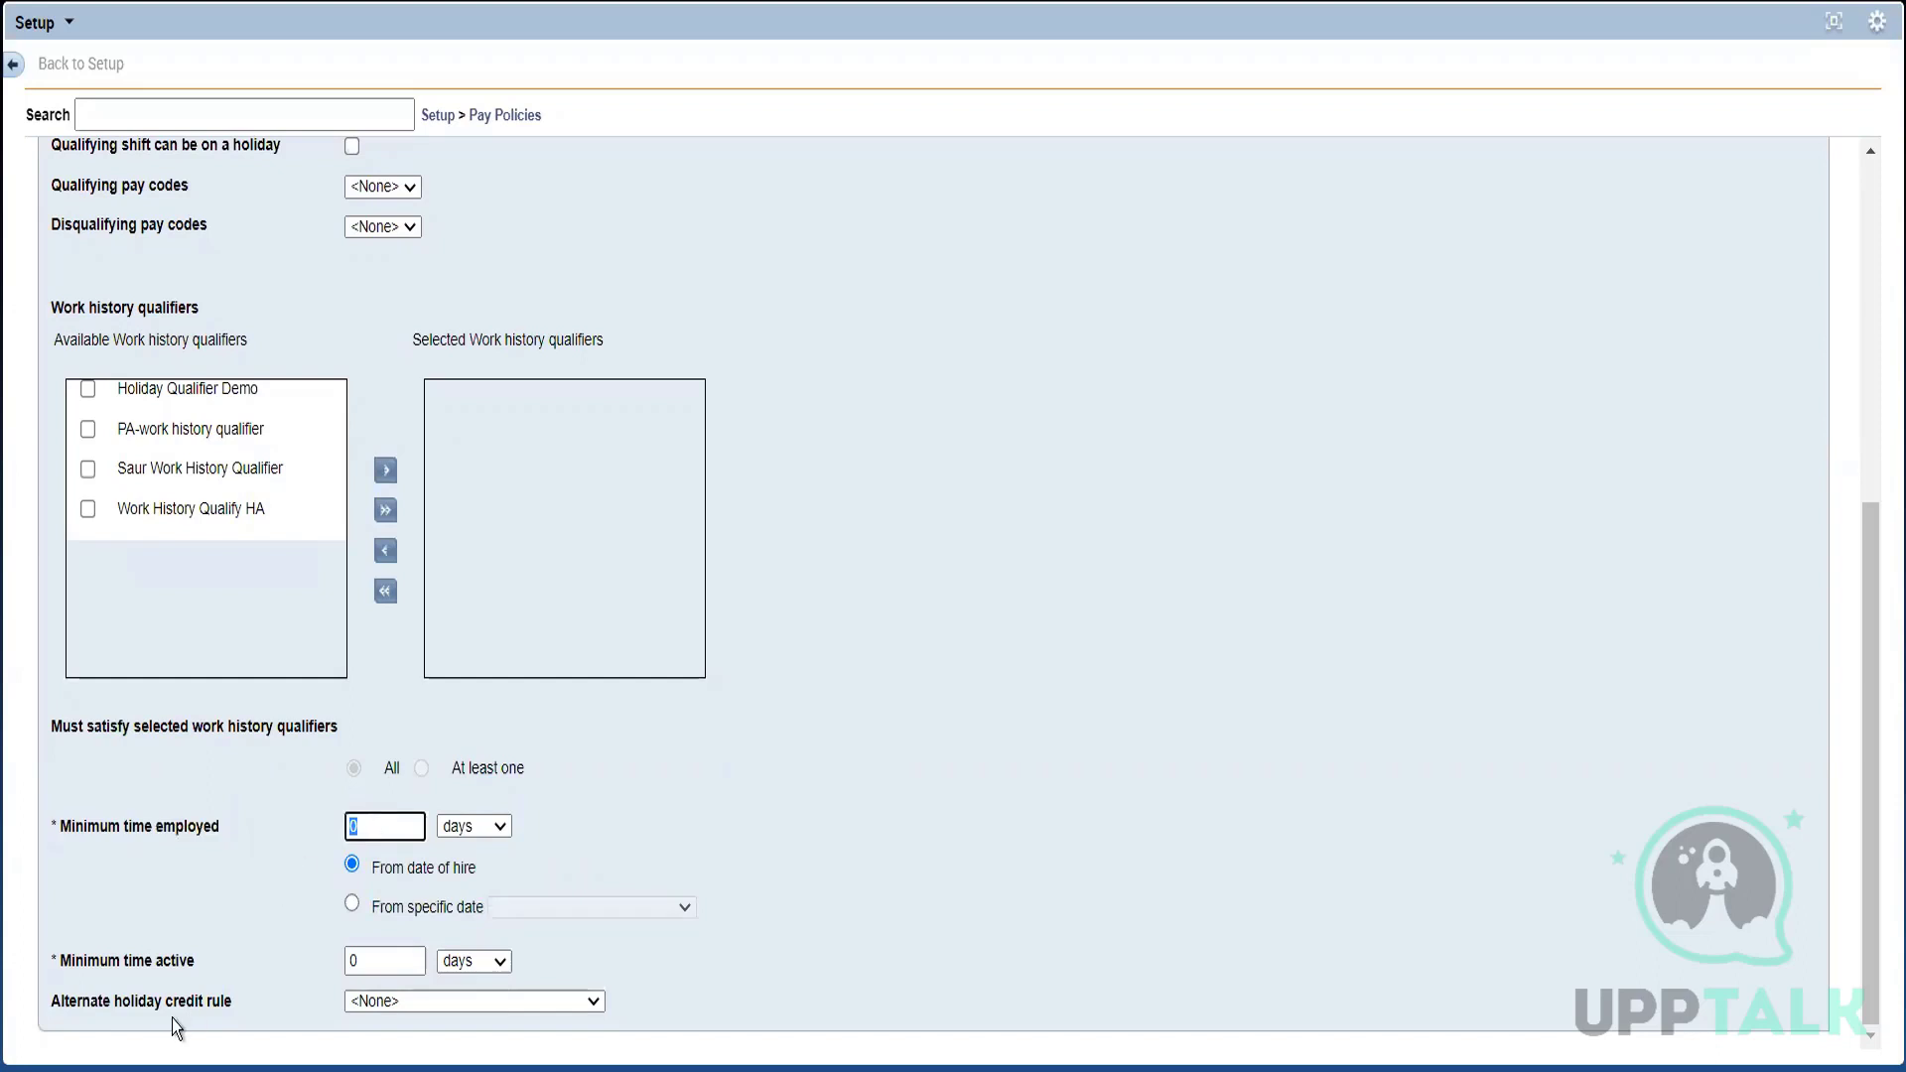
click(353, 962)
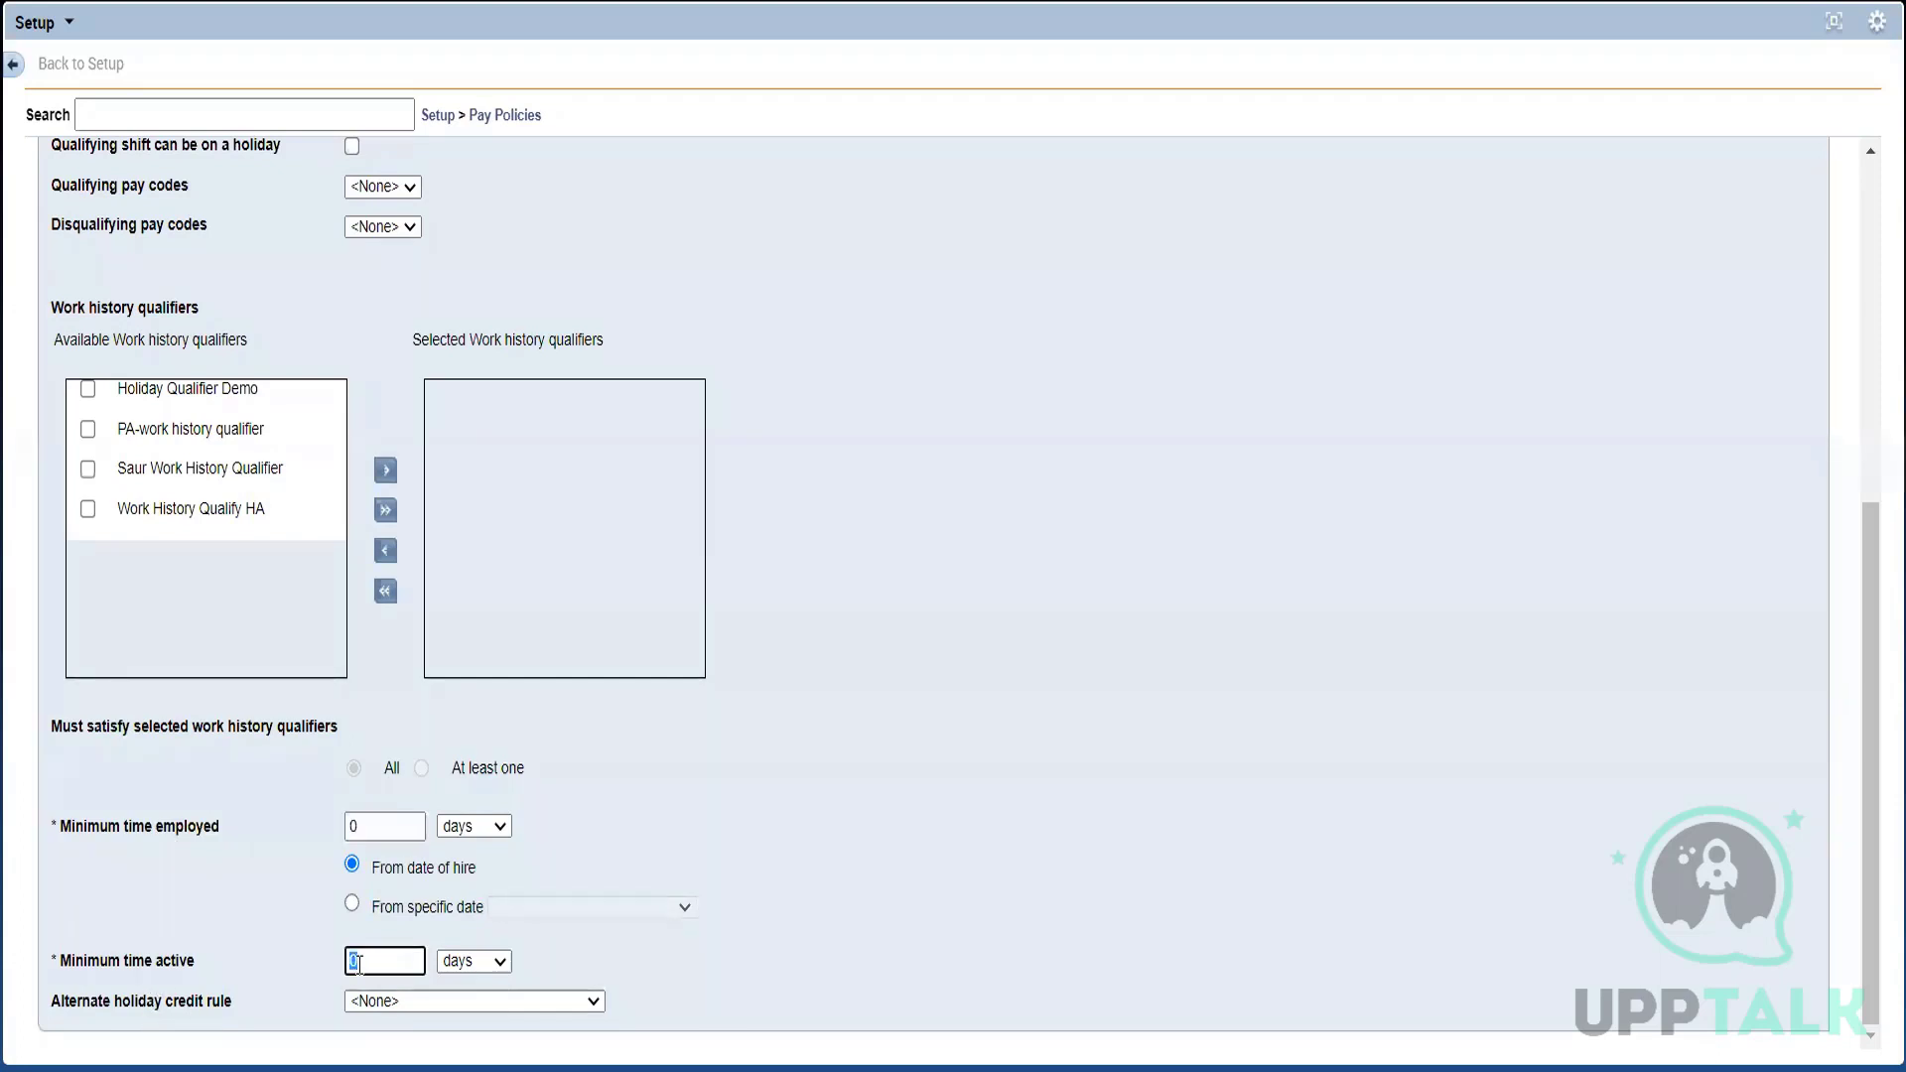
Step: Set the holiday credit rule's minimum time active to 90 days
click(163, 896)
double_click(374, 951)
text(90)
click(68, 860)
click(1875, 195)
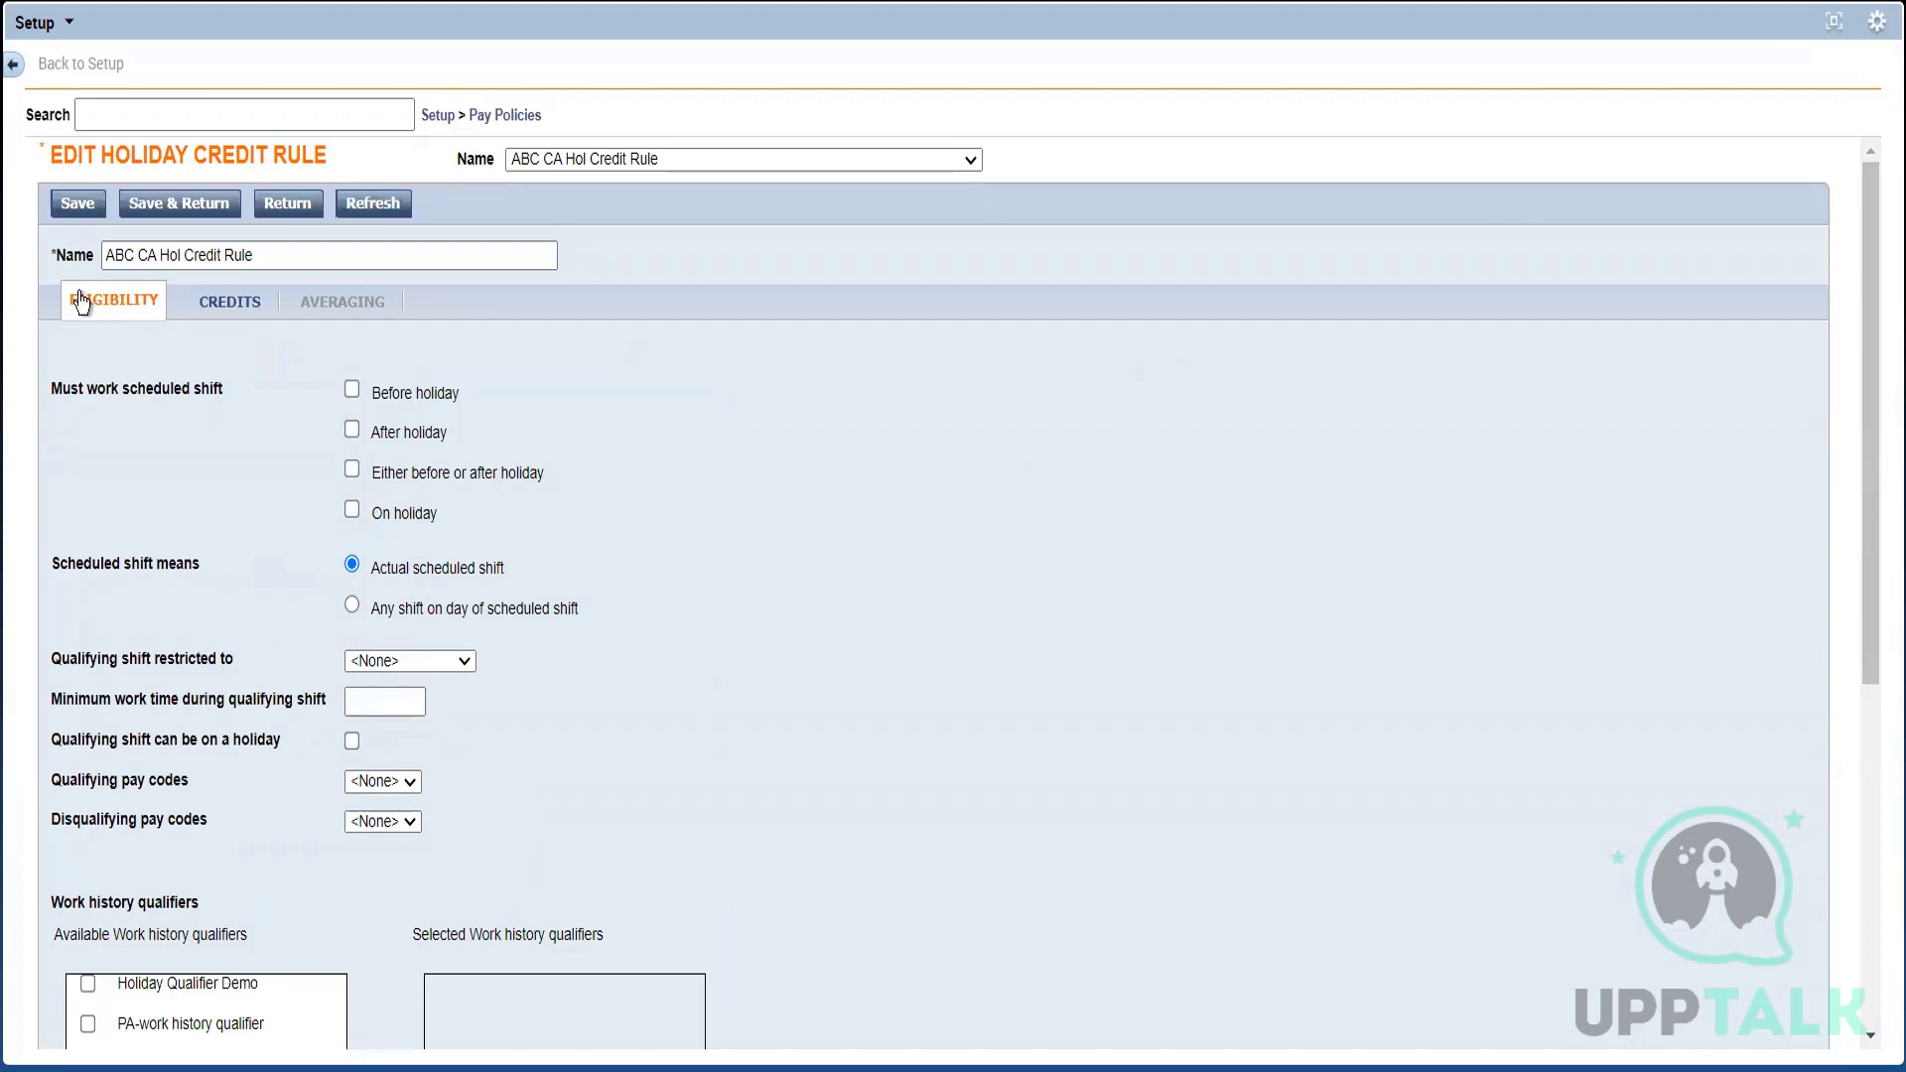
Step: Examine the credit settings of ABC CA Hol Credit Rule and its available credit types, and restore the normal workspace view
click(221, 303)
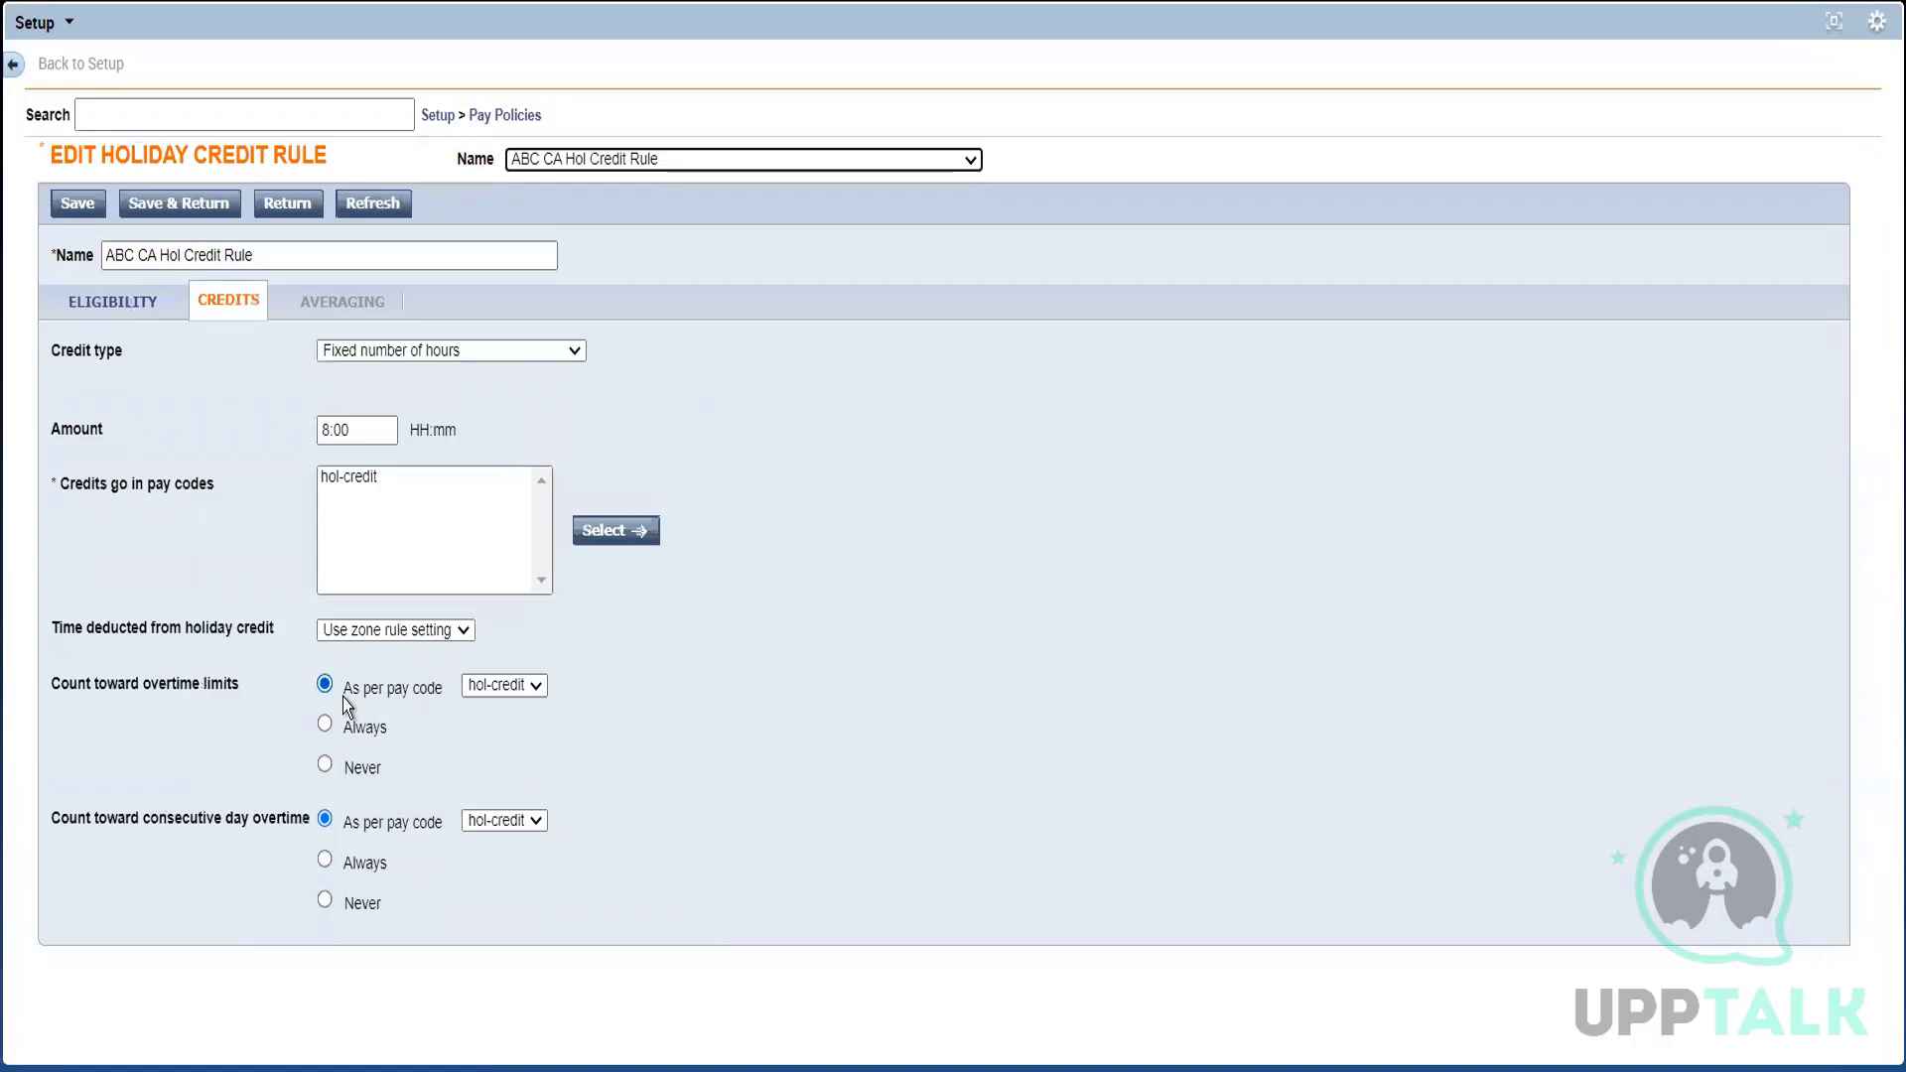
click(538, 353)
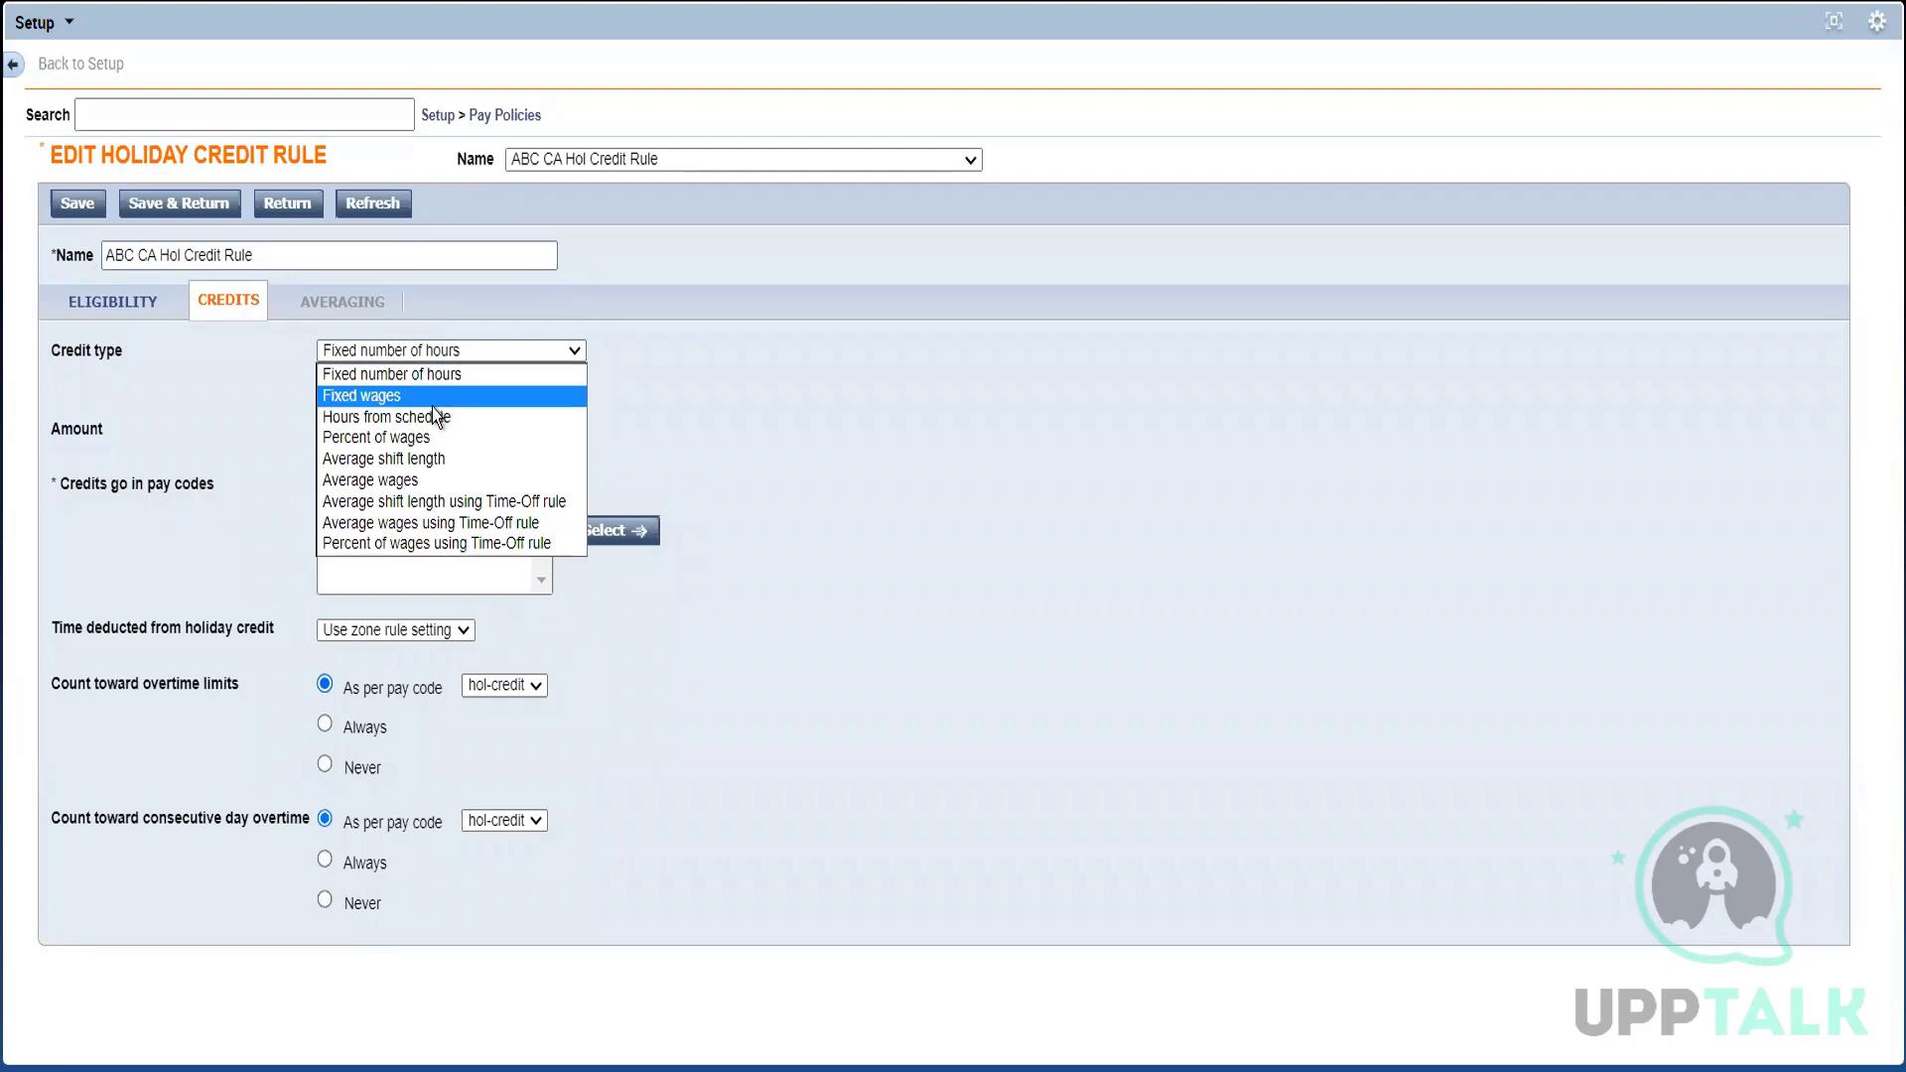
click(676, 425)
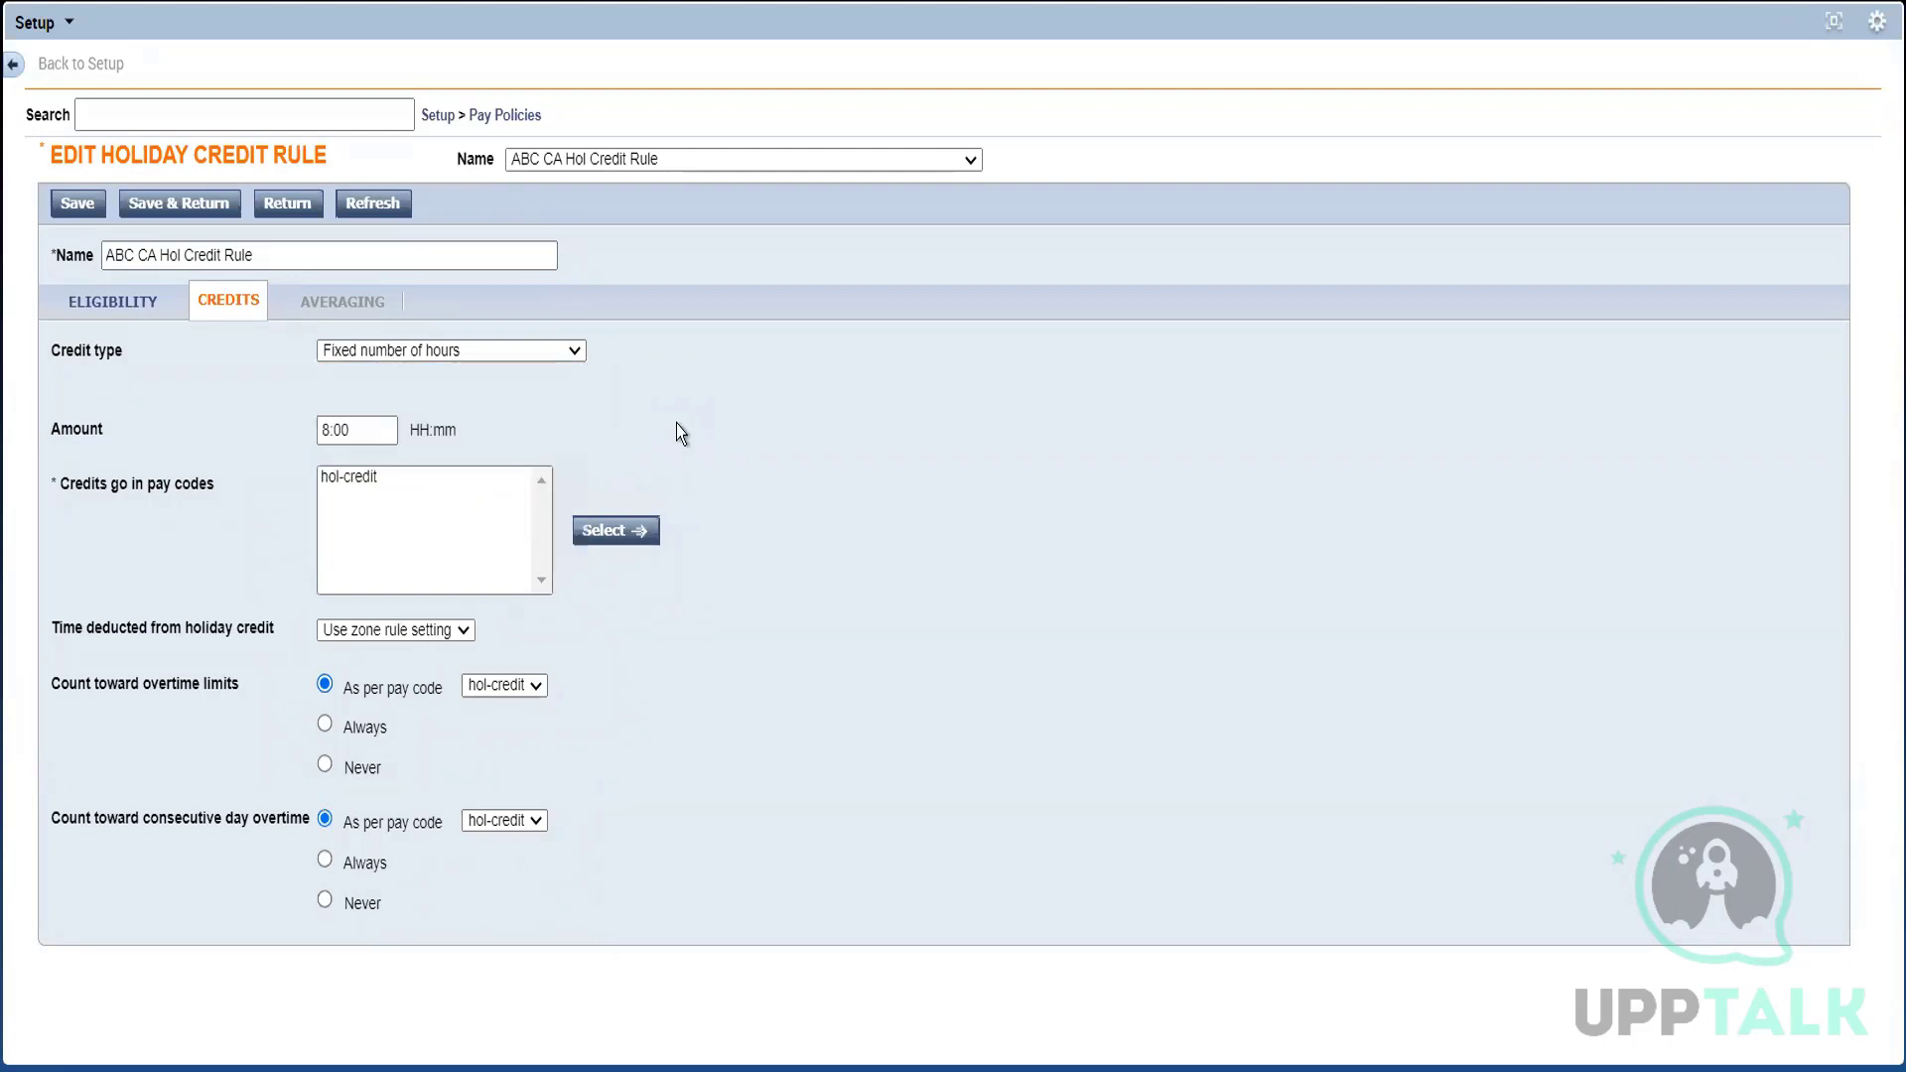
click(1830, 28)
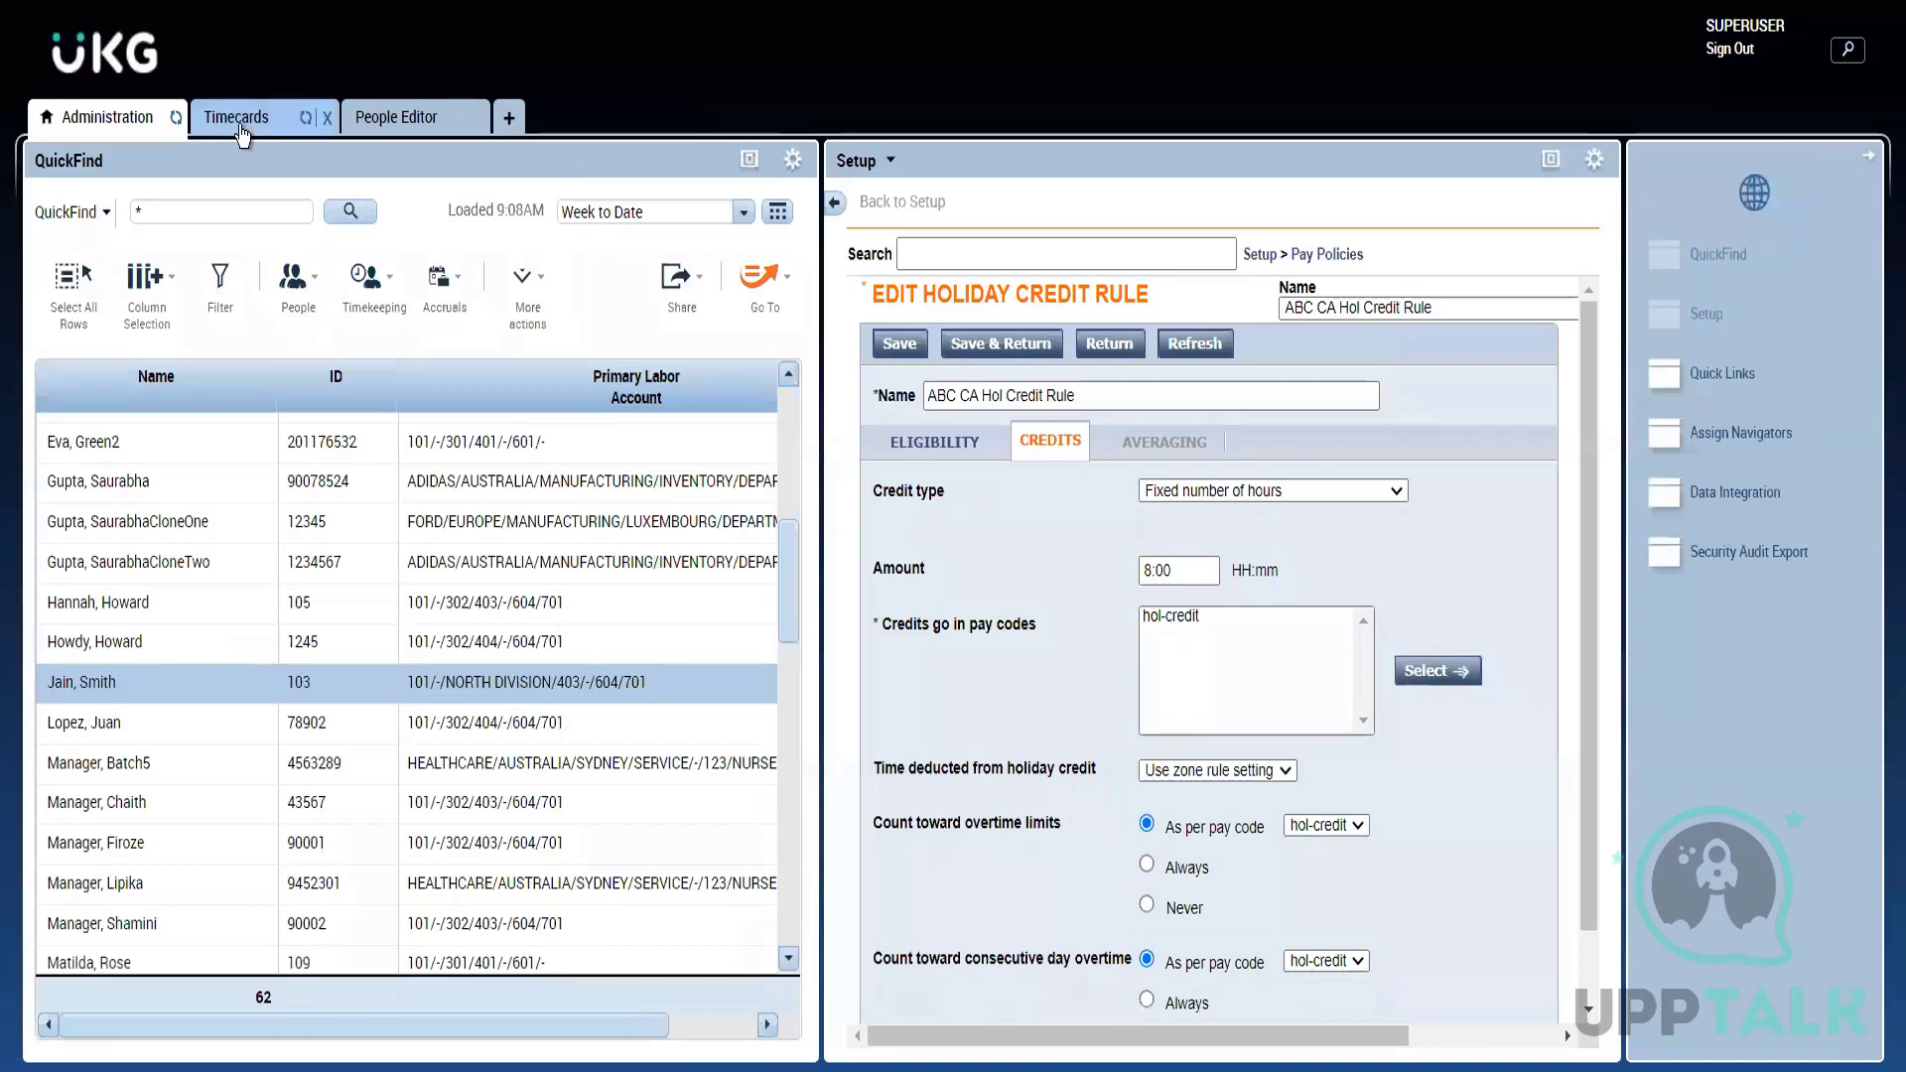
Step: Check the employee's scheduled shifts in the timecard against the credit type options of the maximized holiday credit rule
click(239, 121)
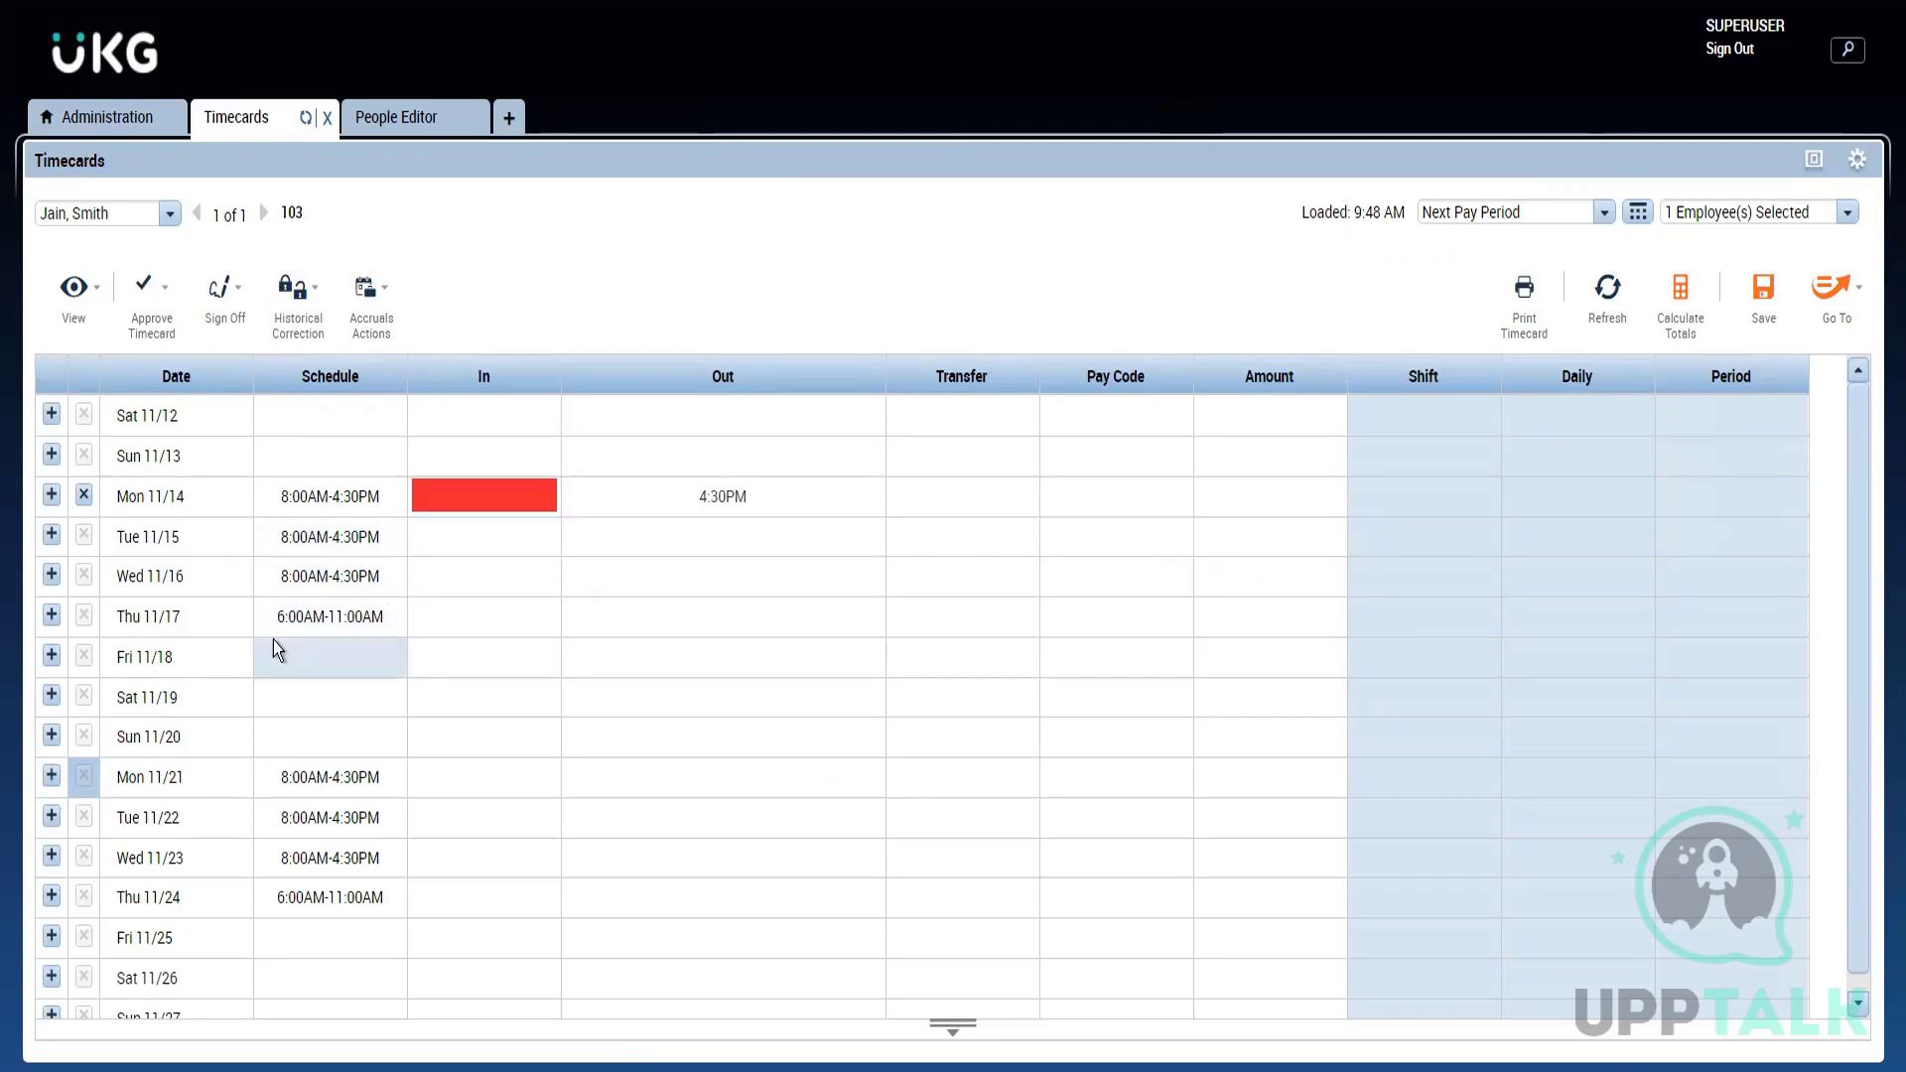
click(95, 119)
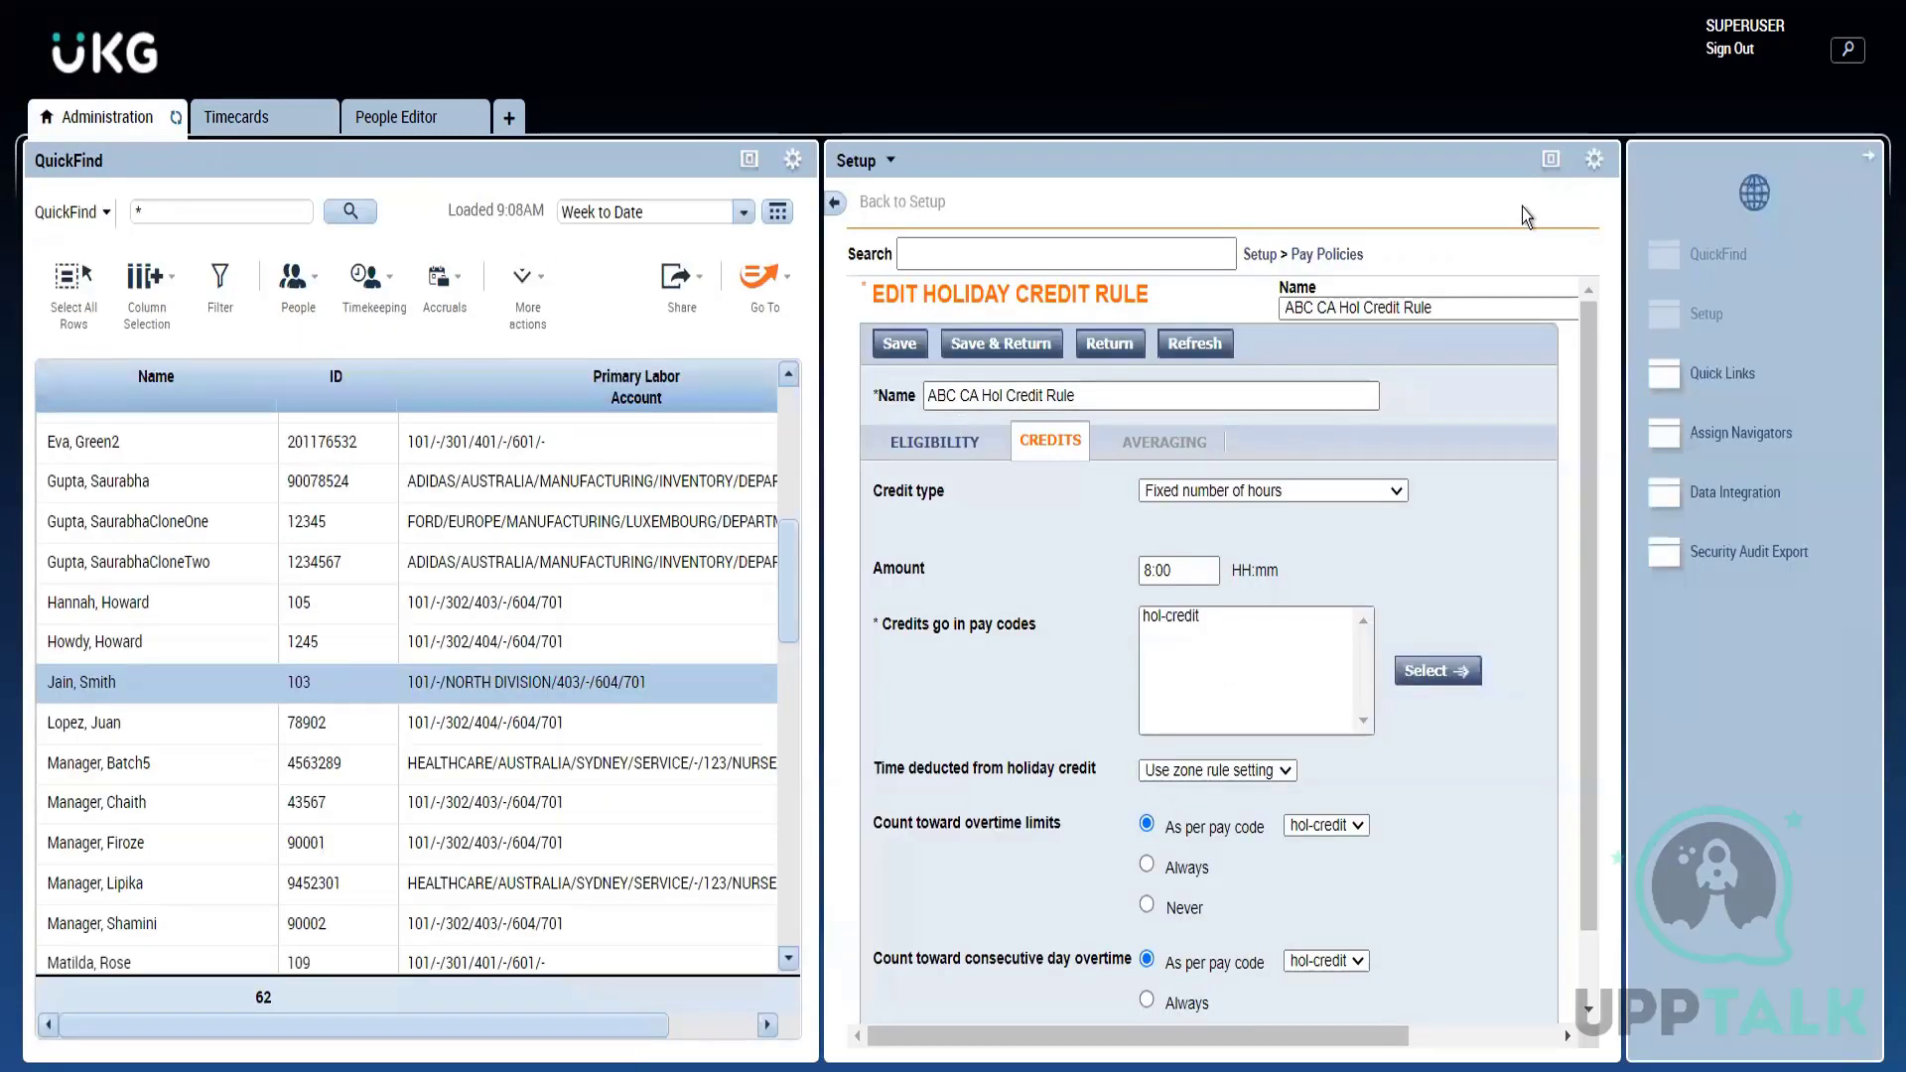
click(1548, 162)
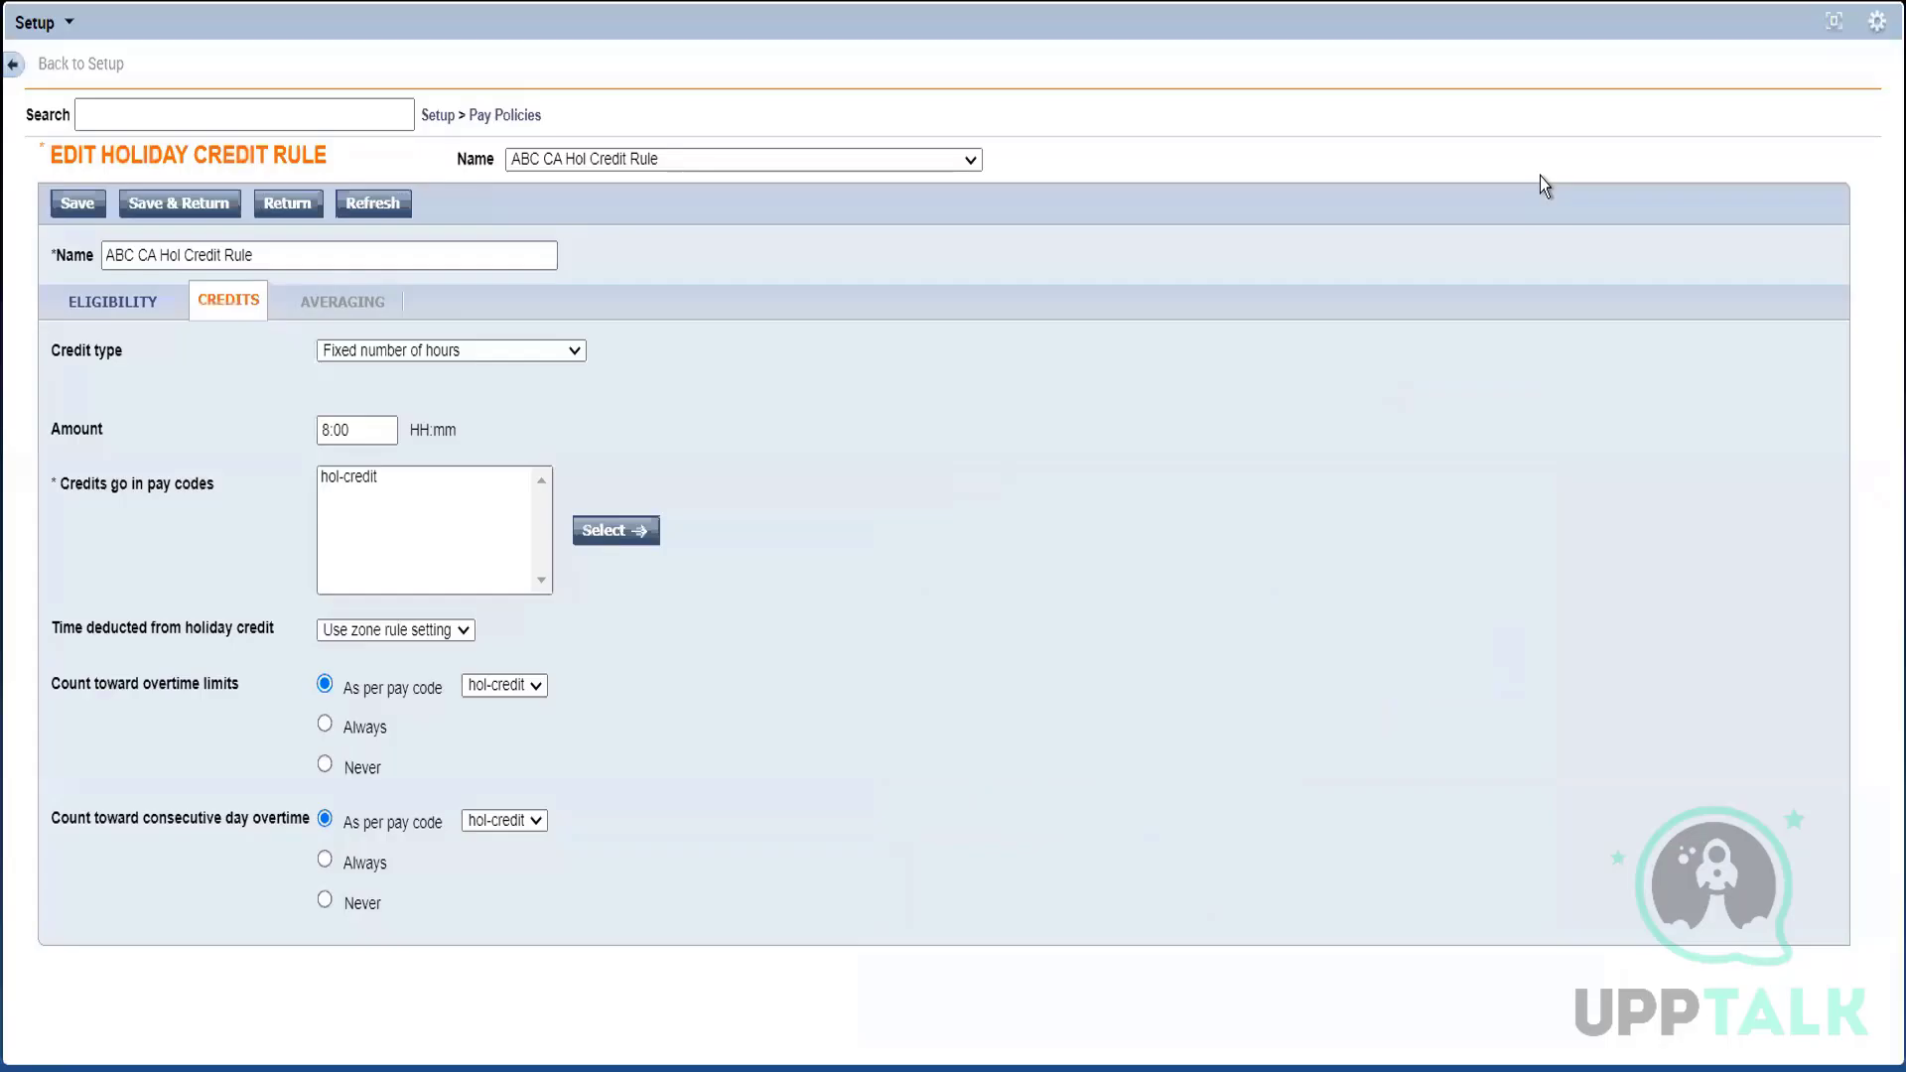
click(550, 354)
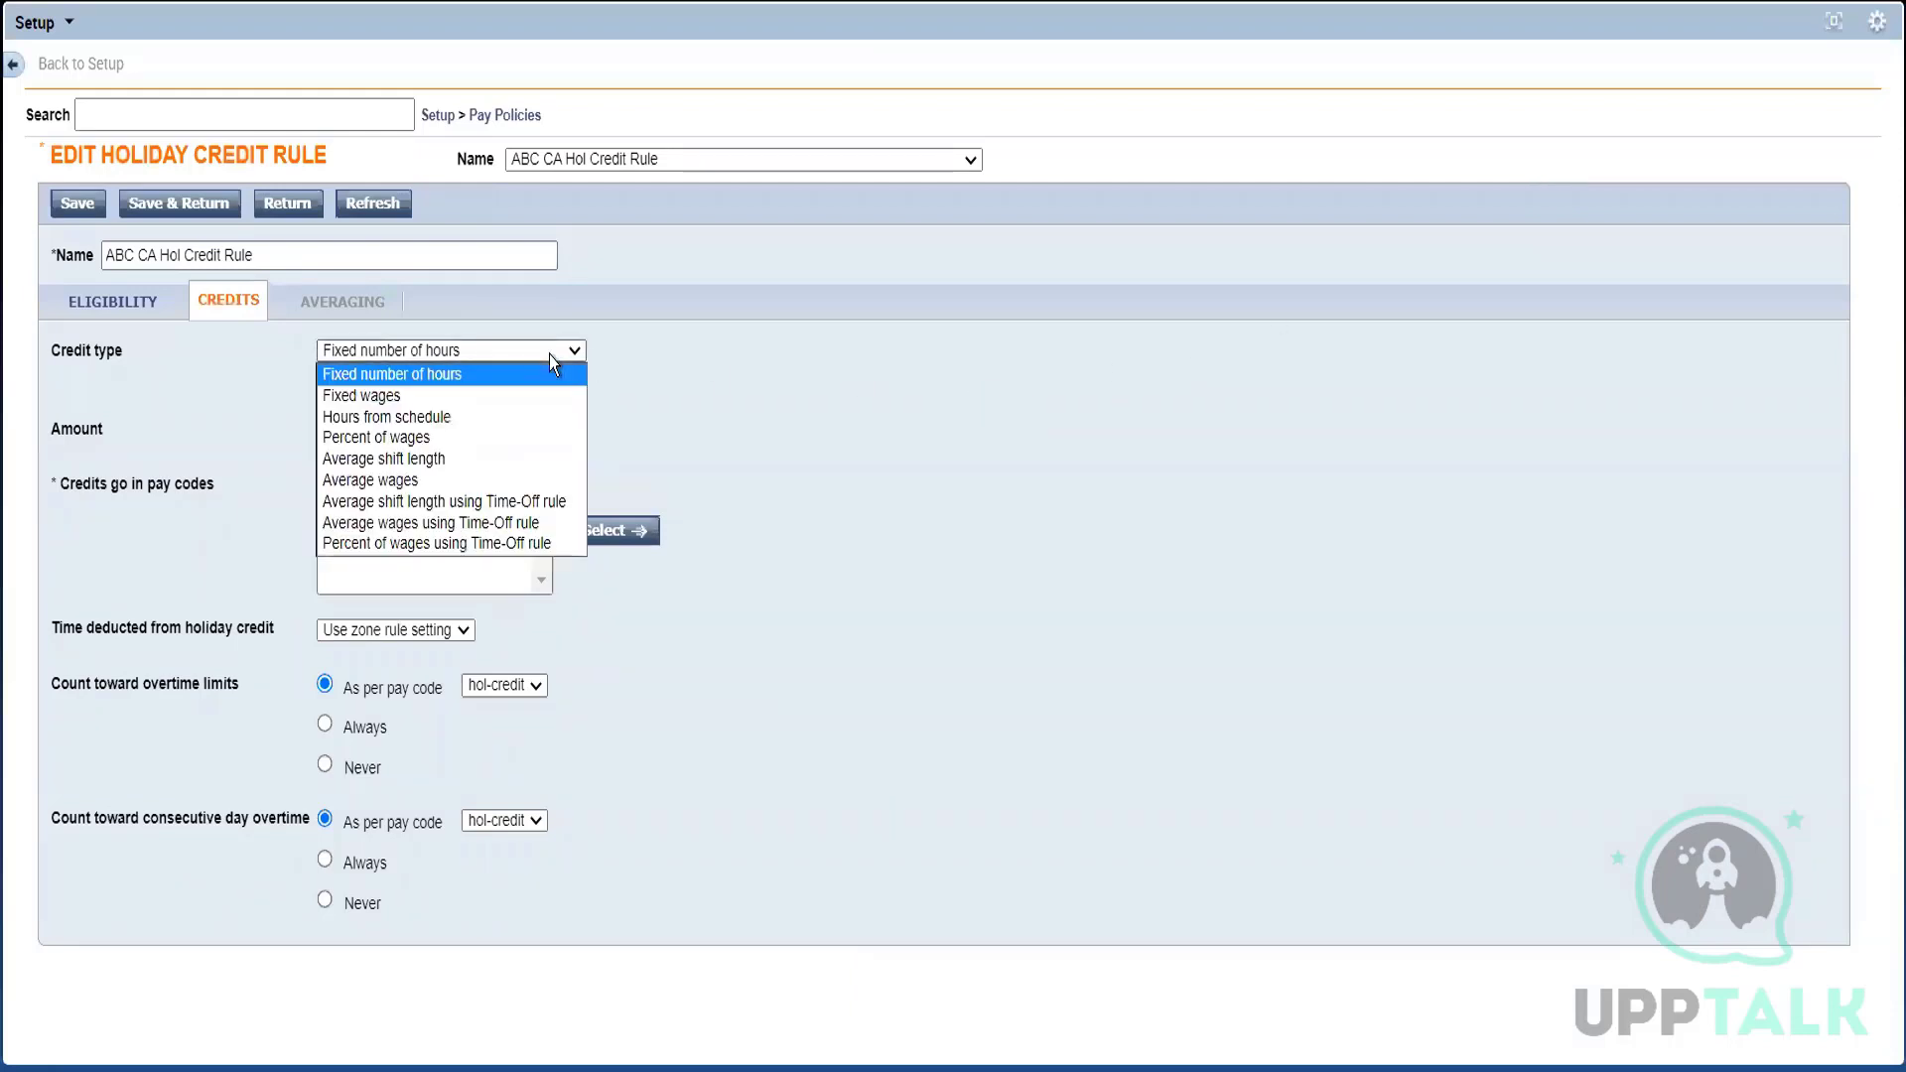
click(855, 448)
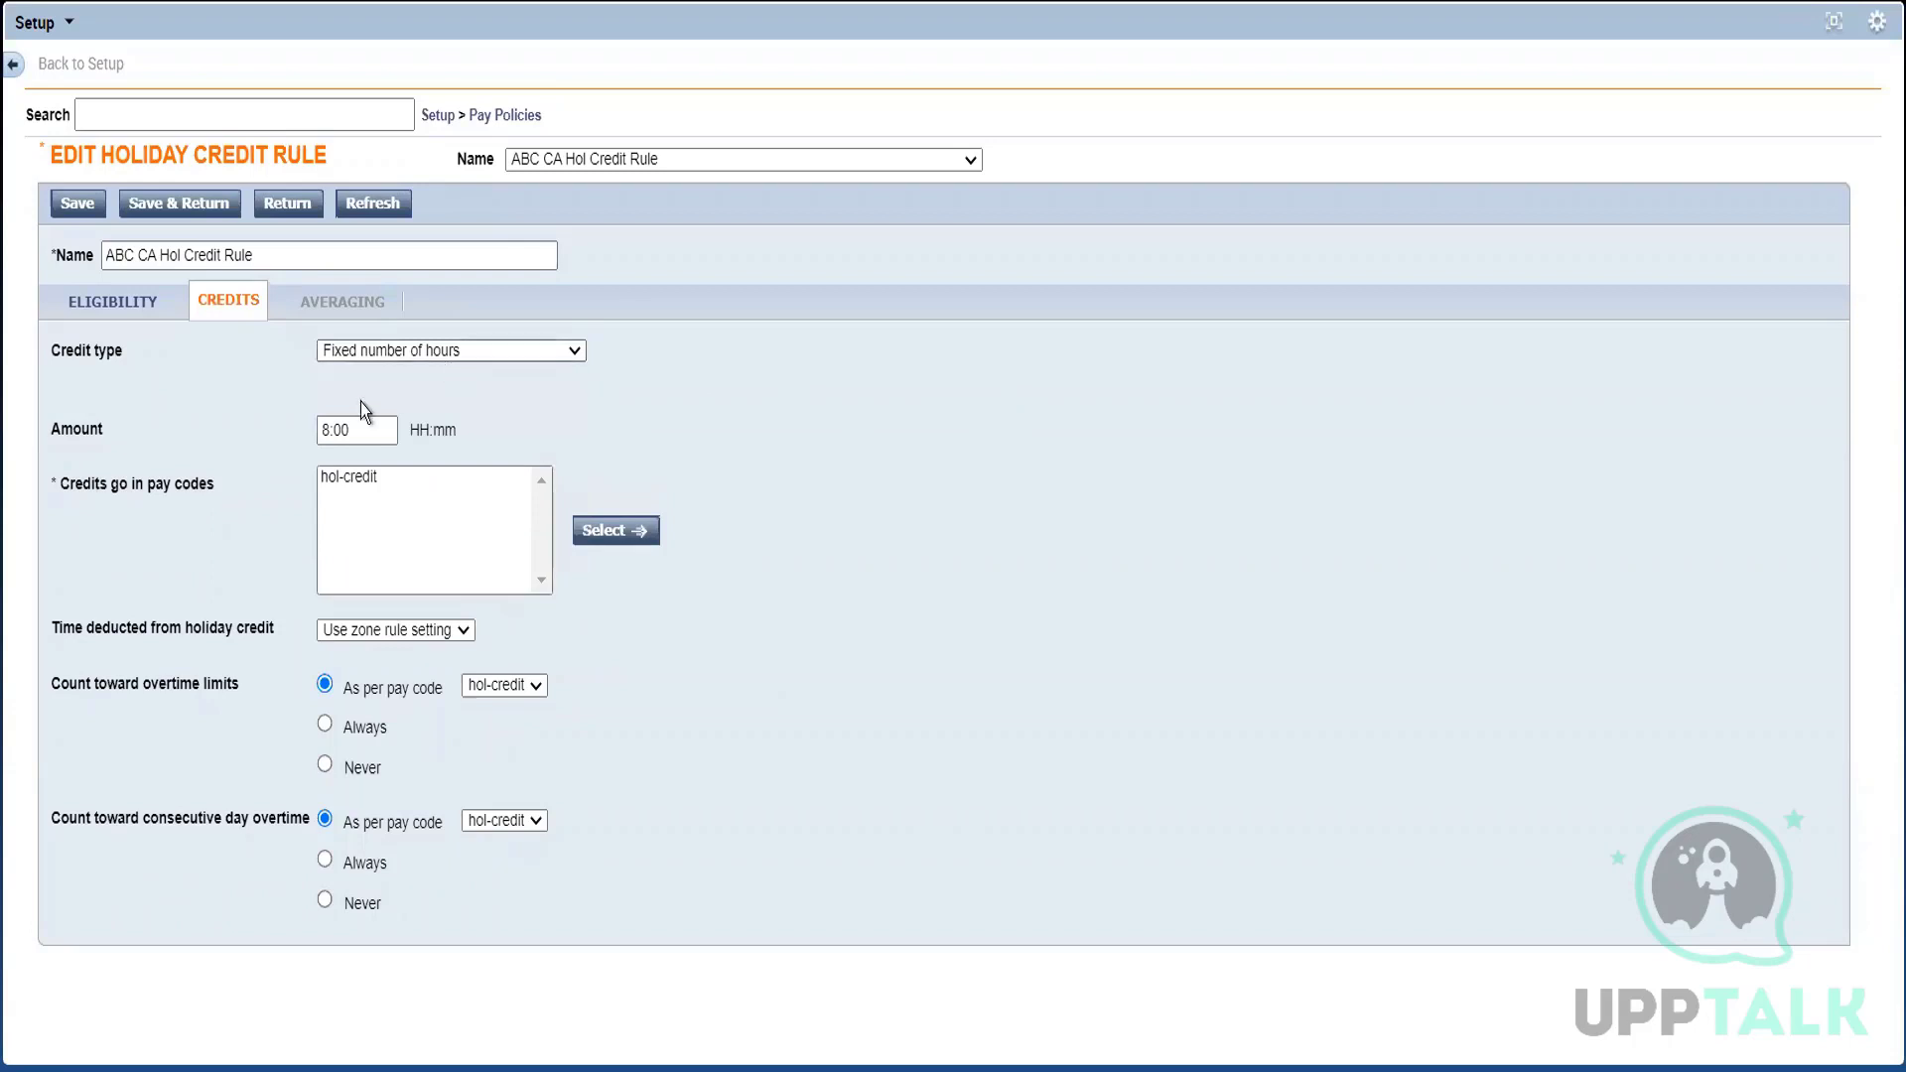
Step: Review the rule's credit amount and browse the pay codes available for its credits, returning without changing the selection
click(347, 433)
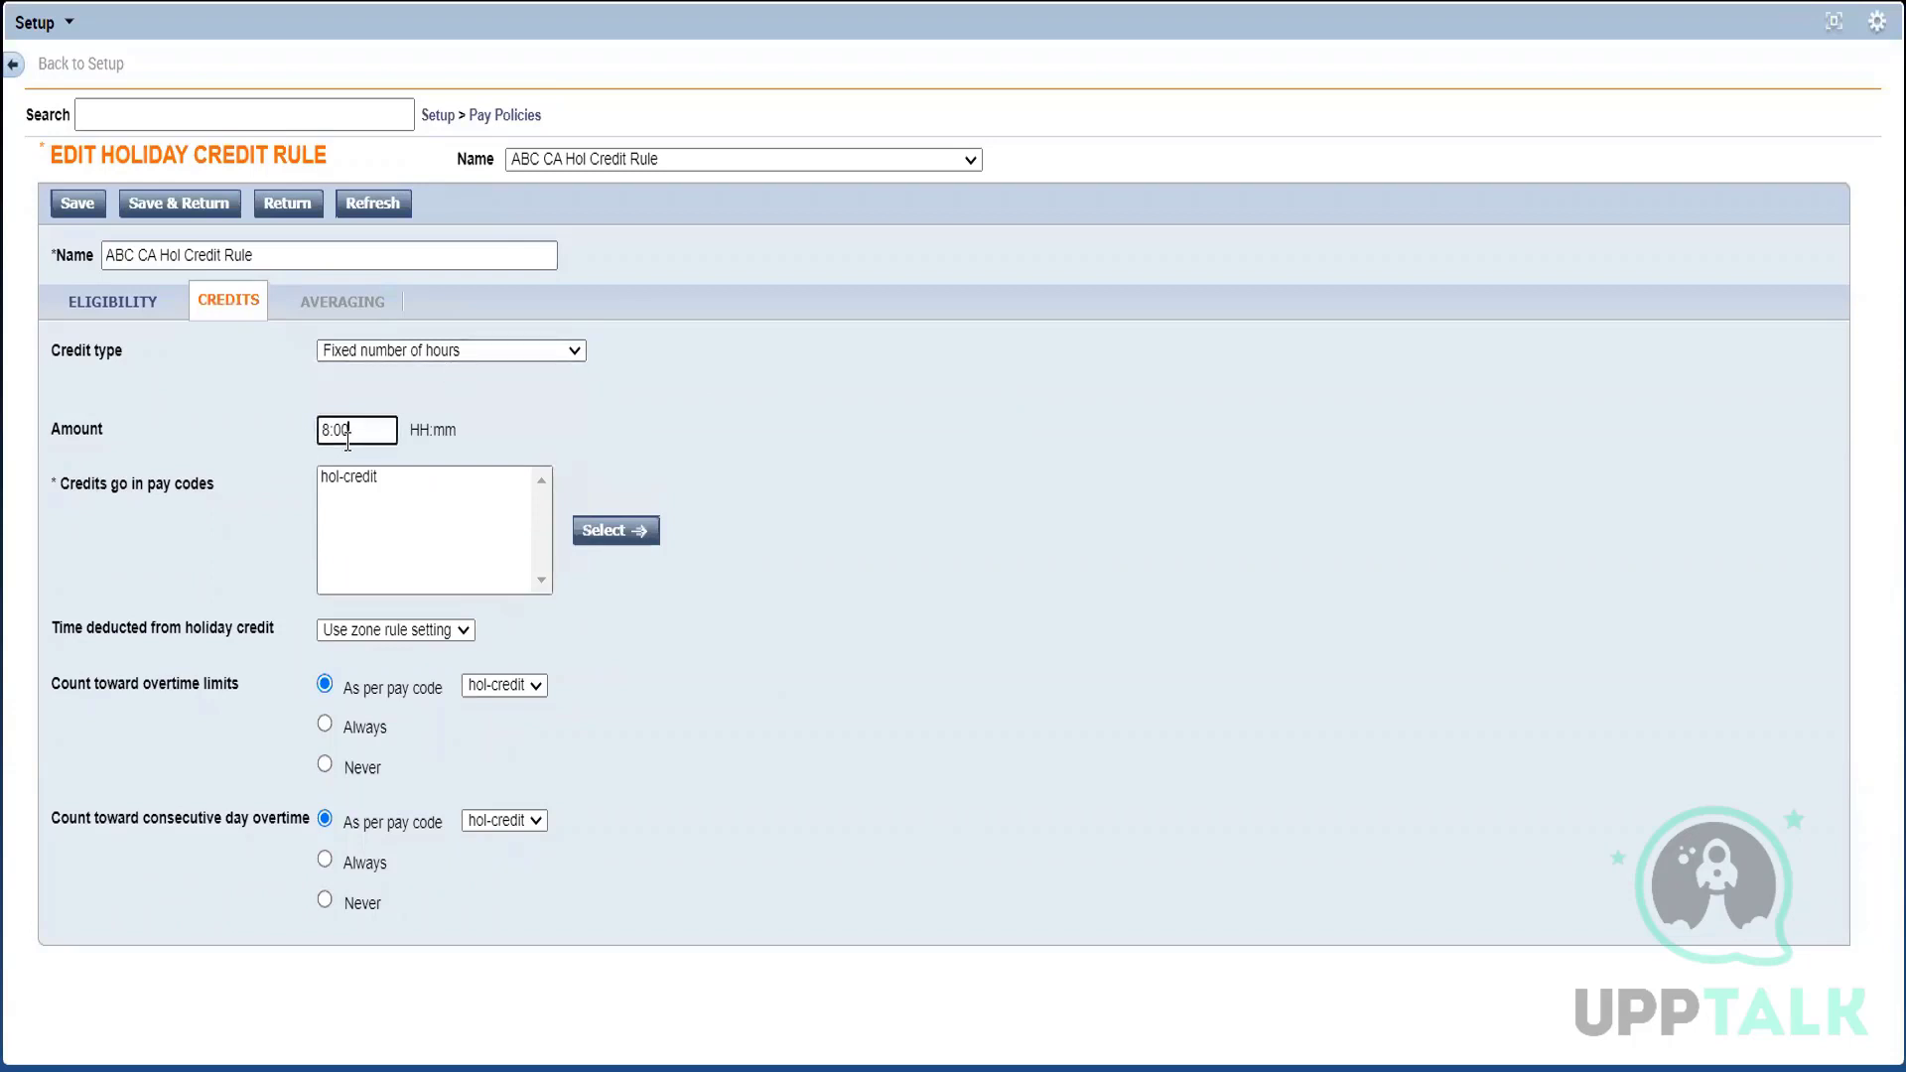
click(681, 420)
click(356, 477)
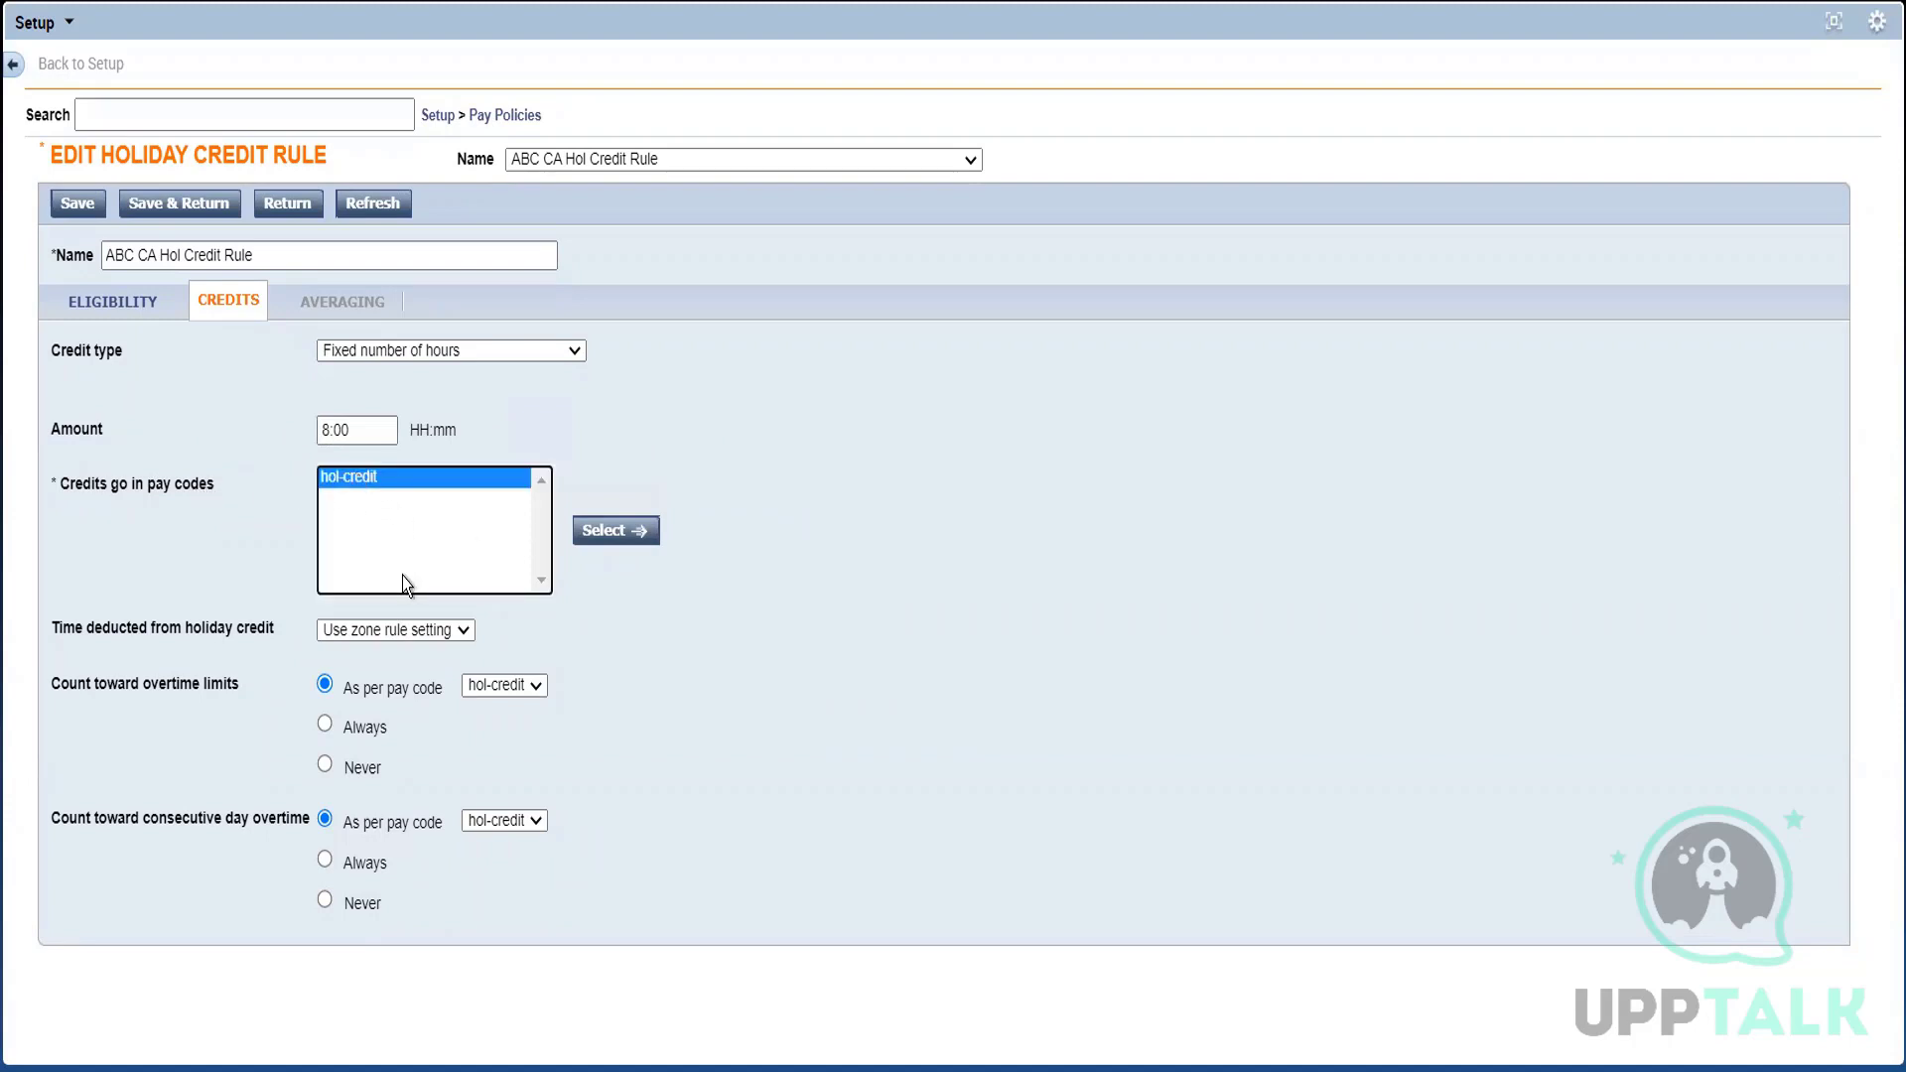
click(596, 531)
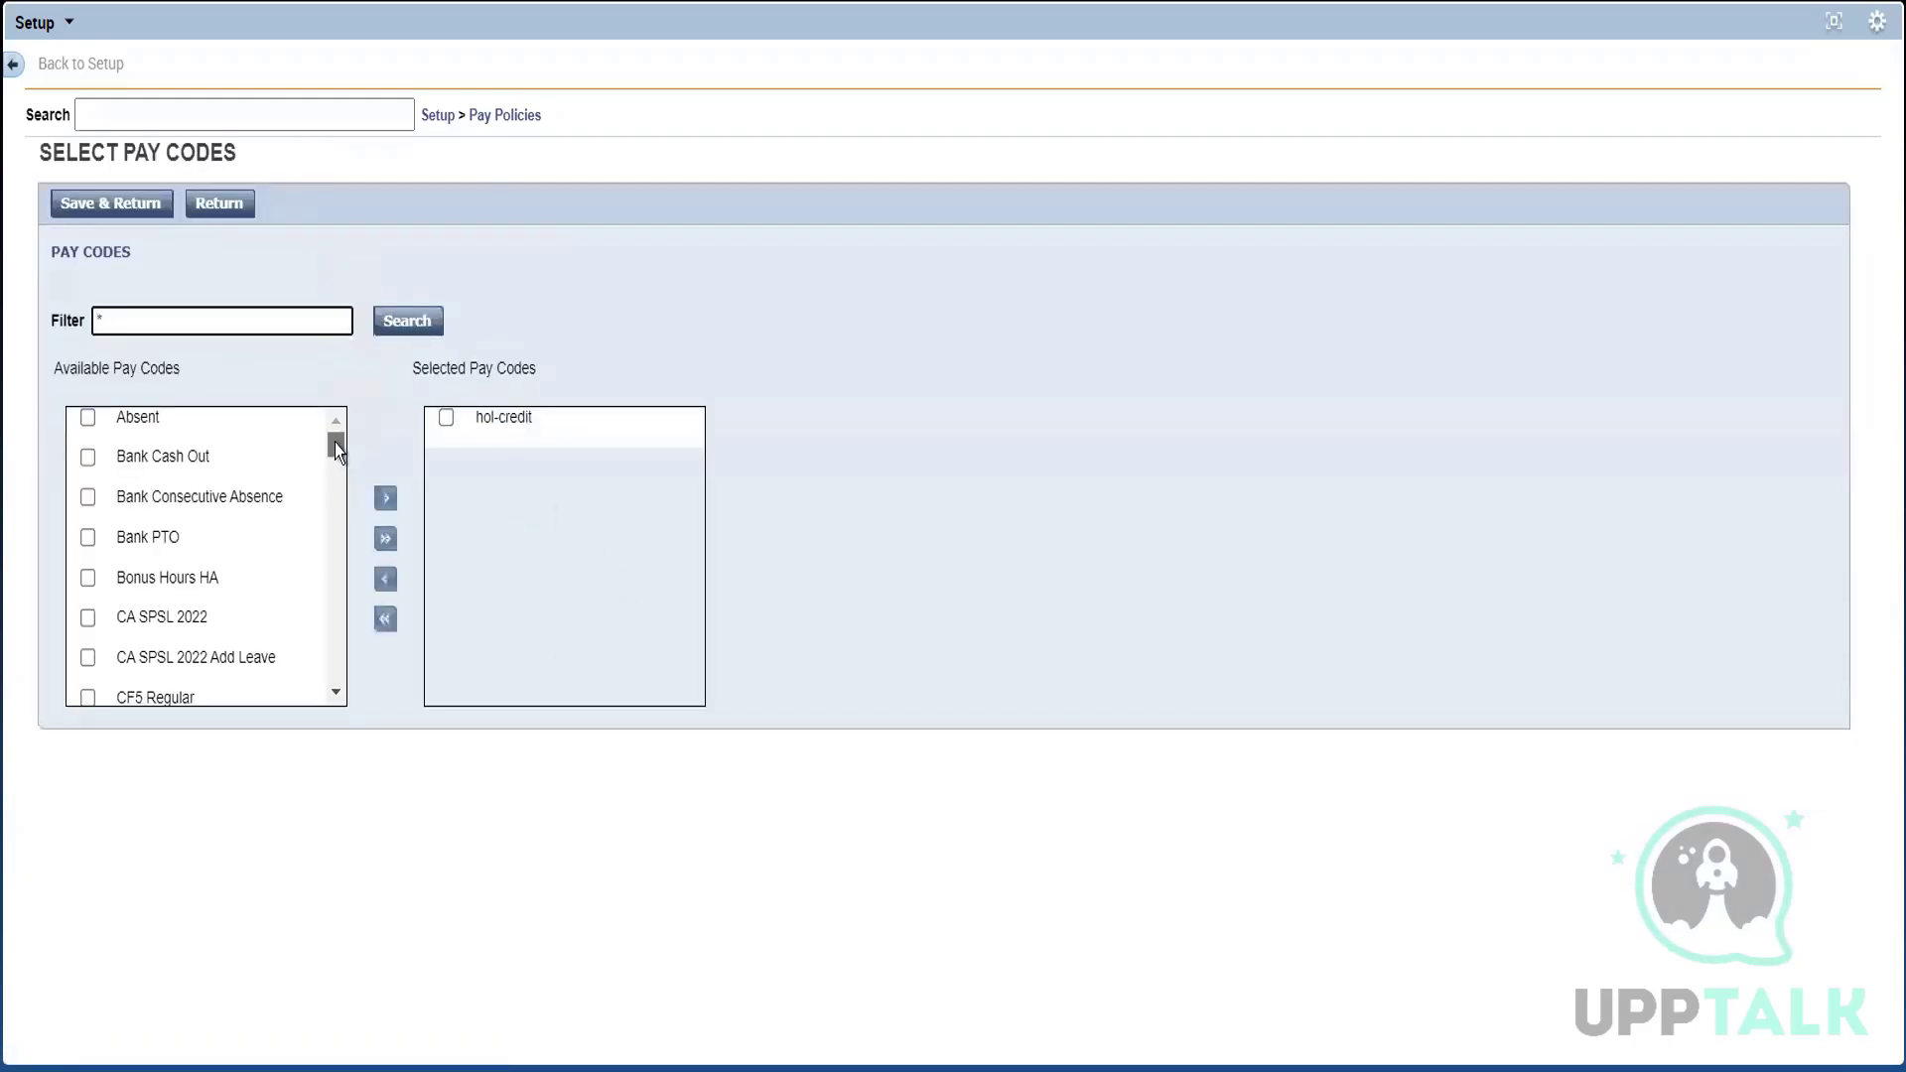
drag(336, 443, 327, 701)
drag(354, 533, 353, 447)
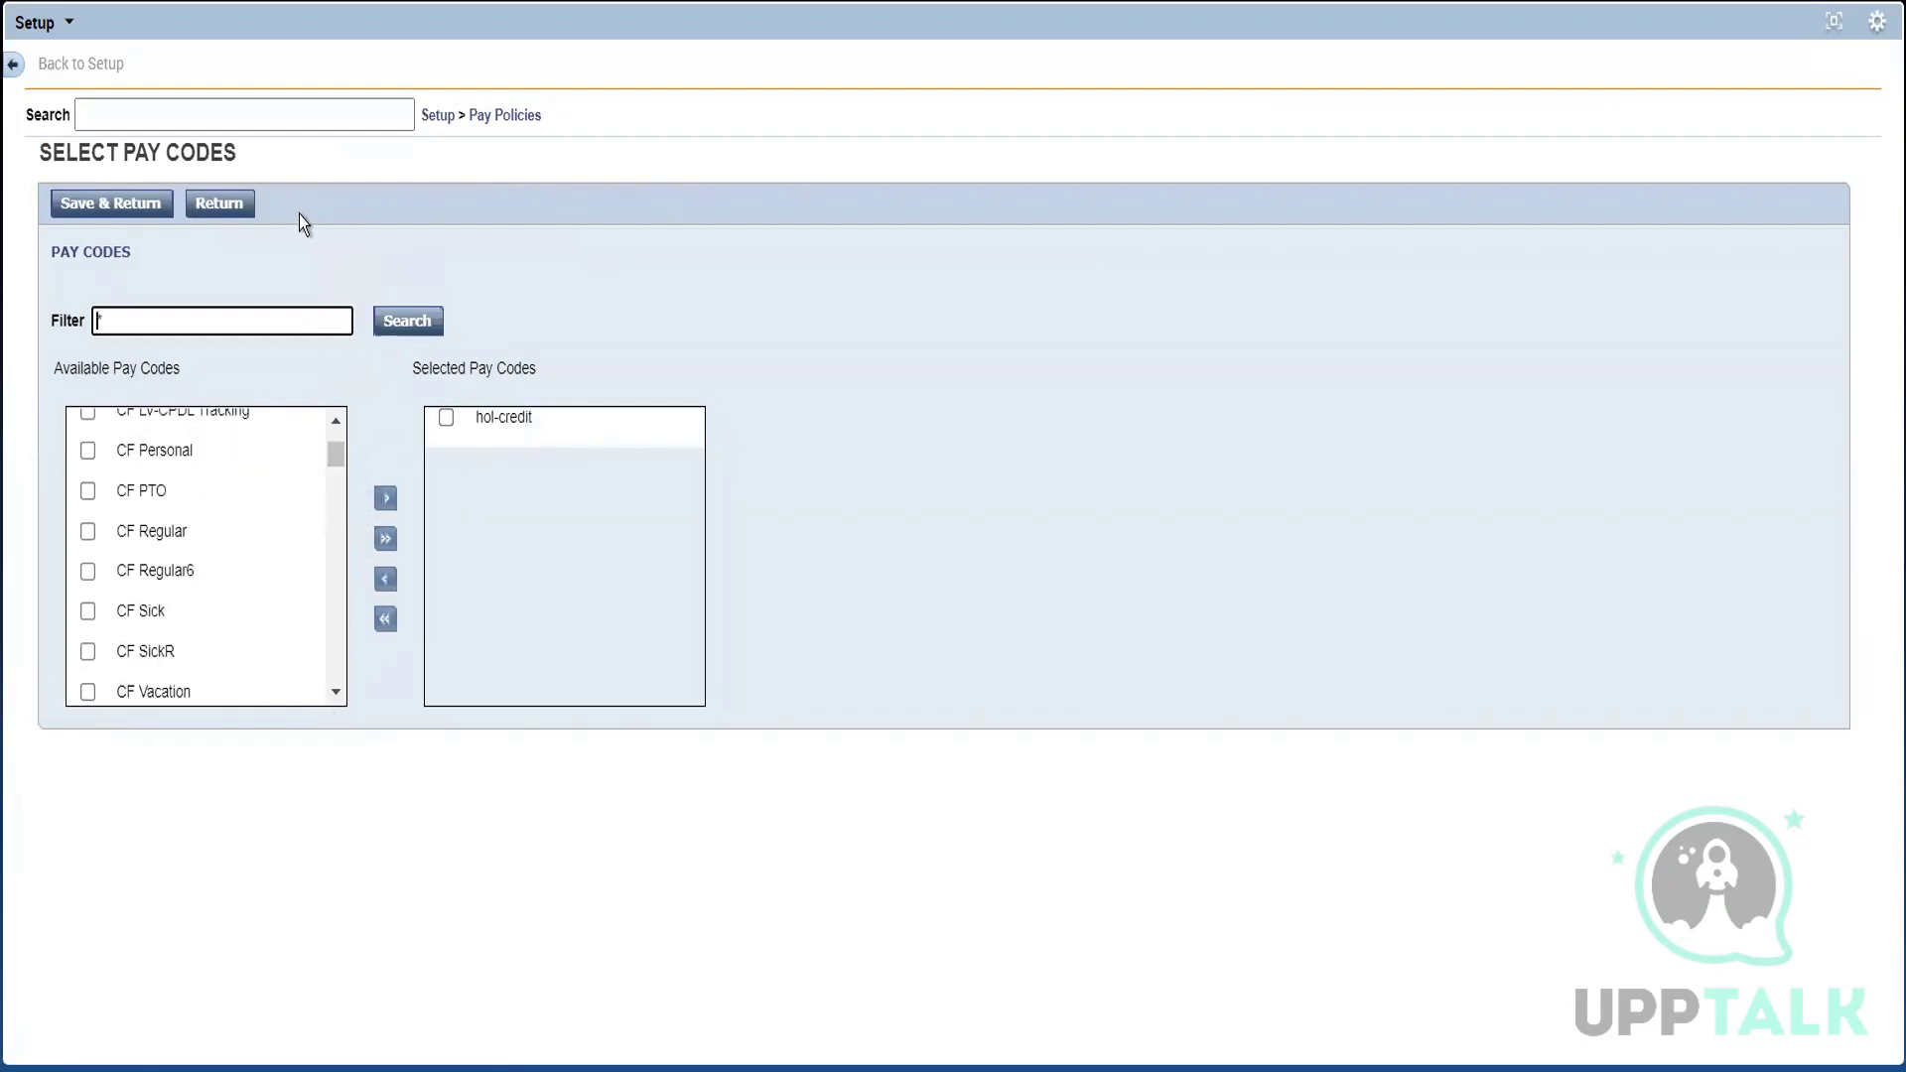
click(232, 205)
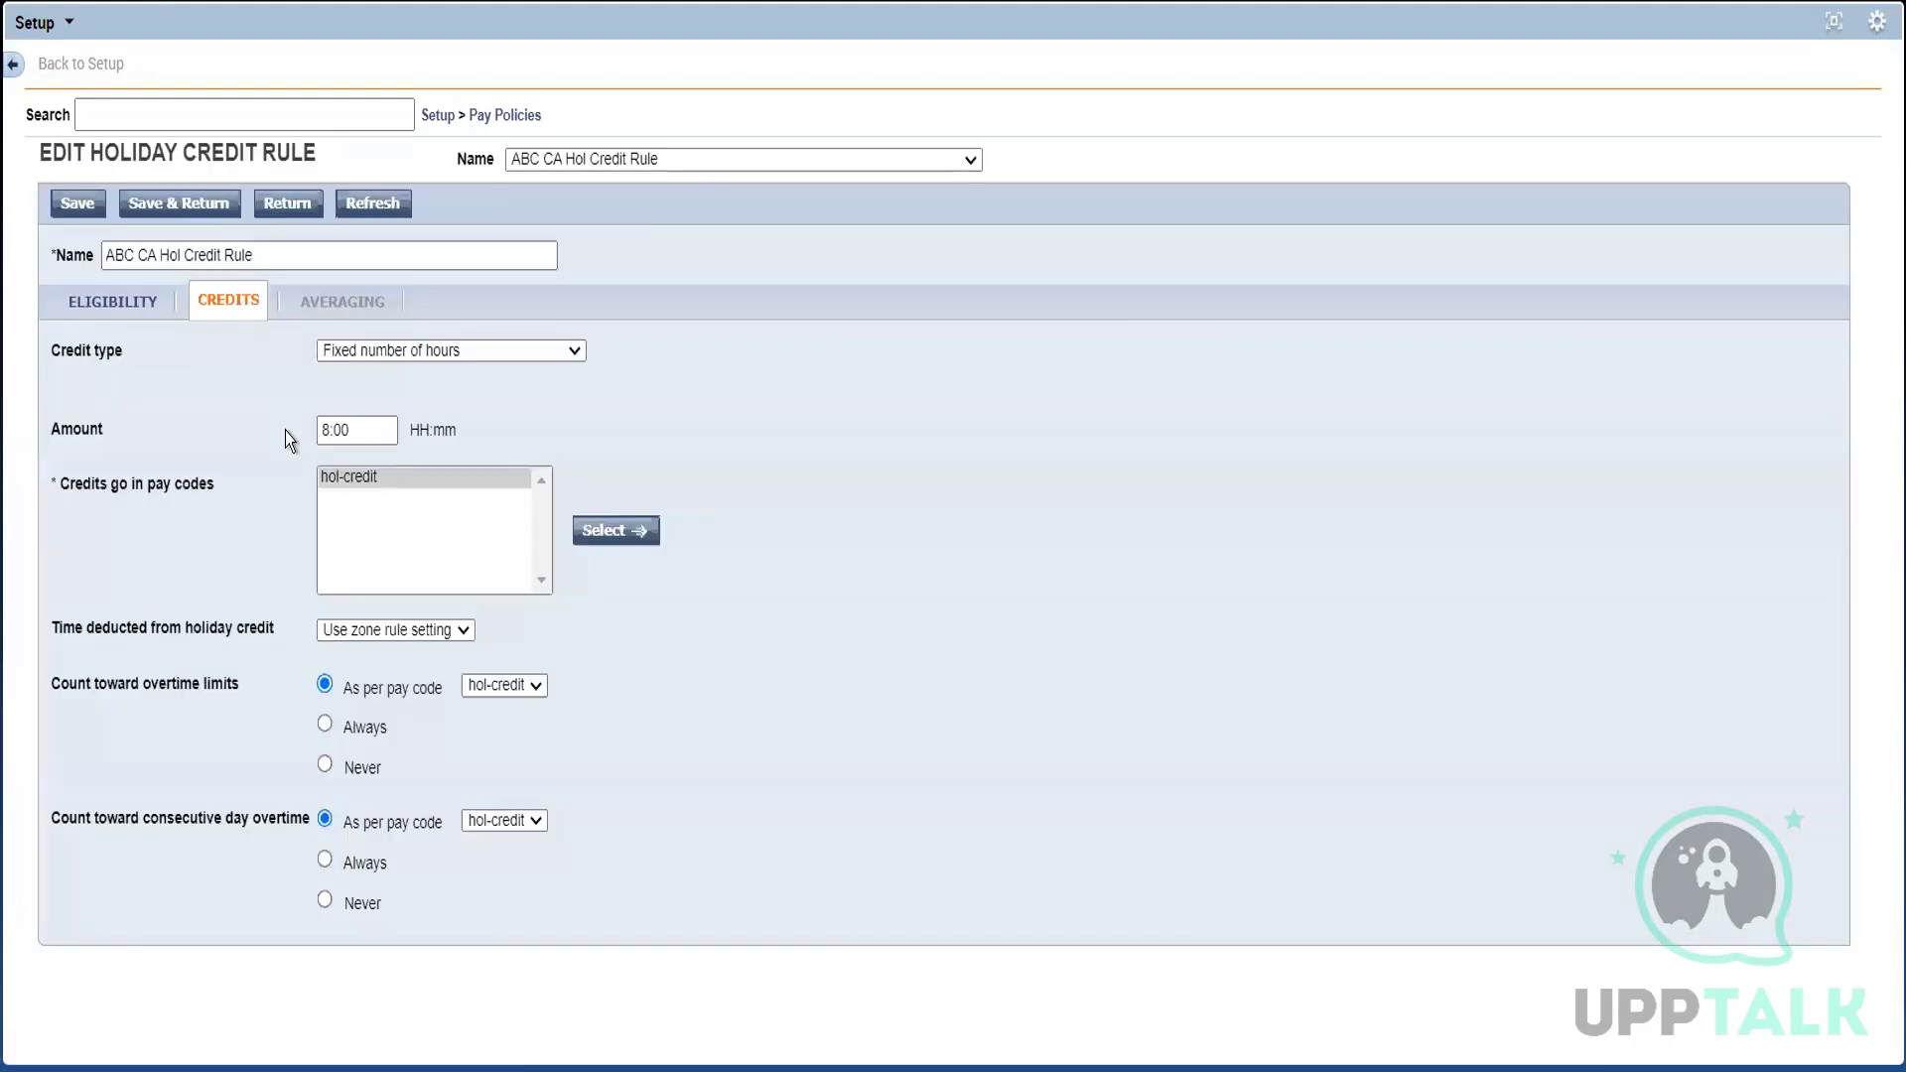
click(384, 521)
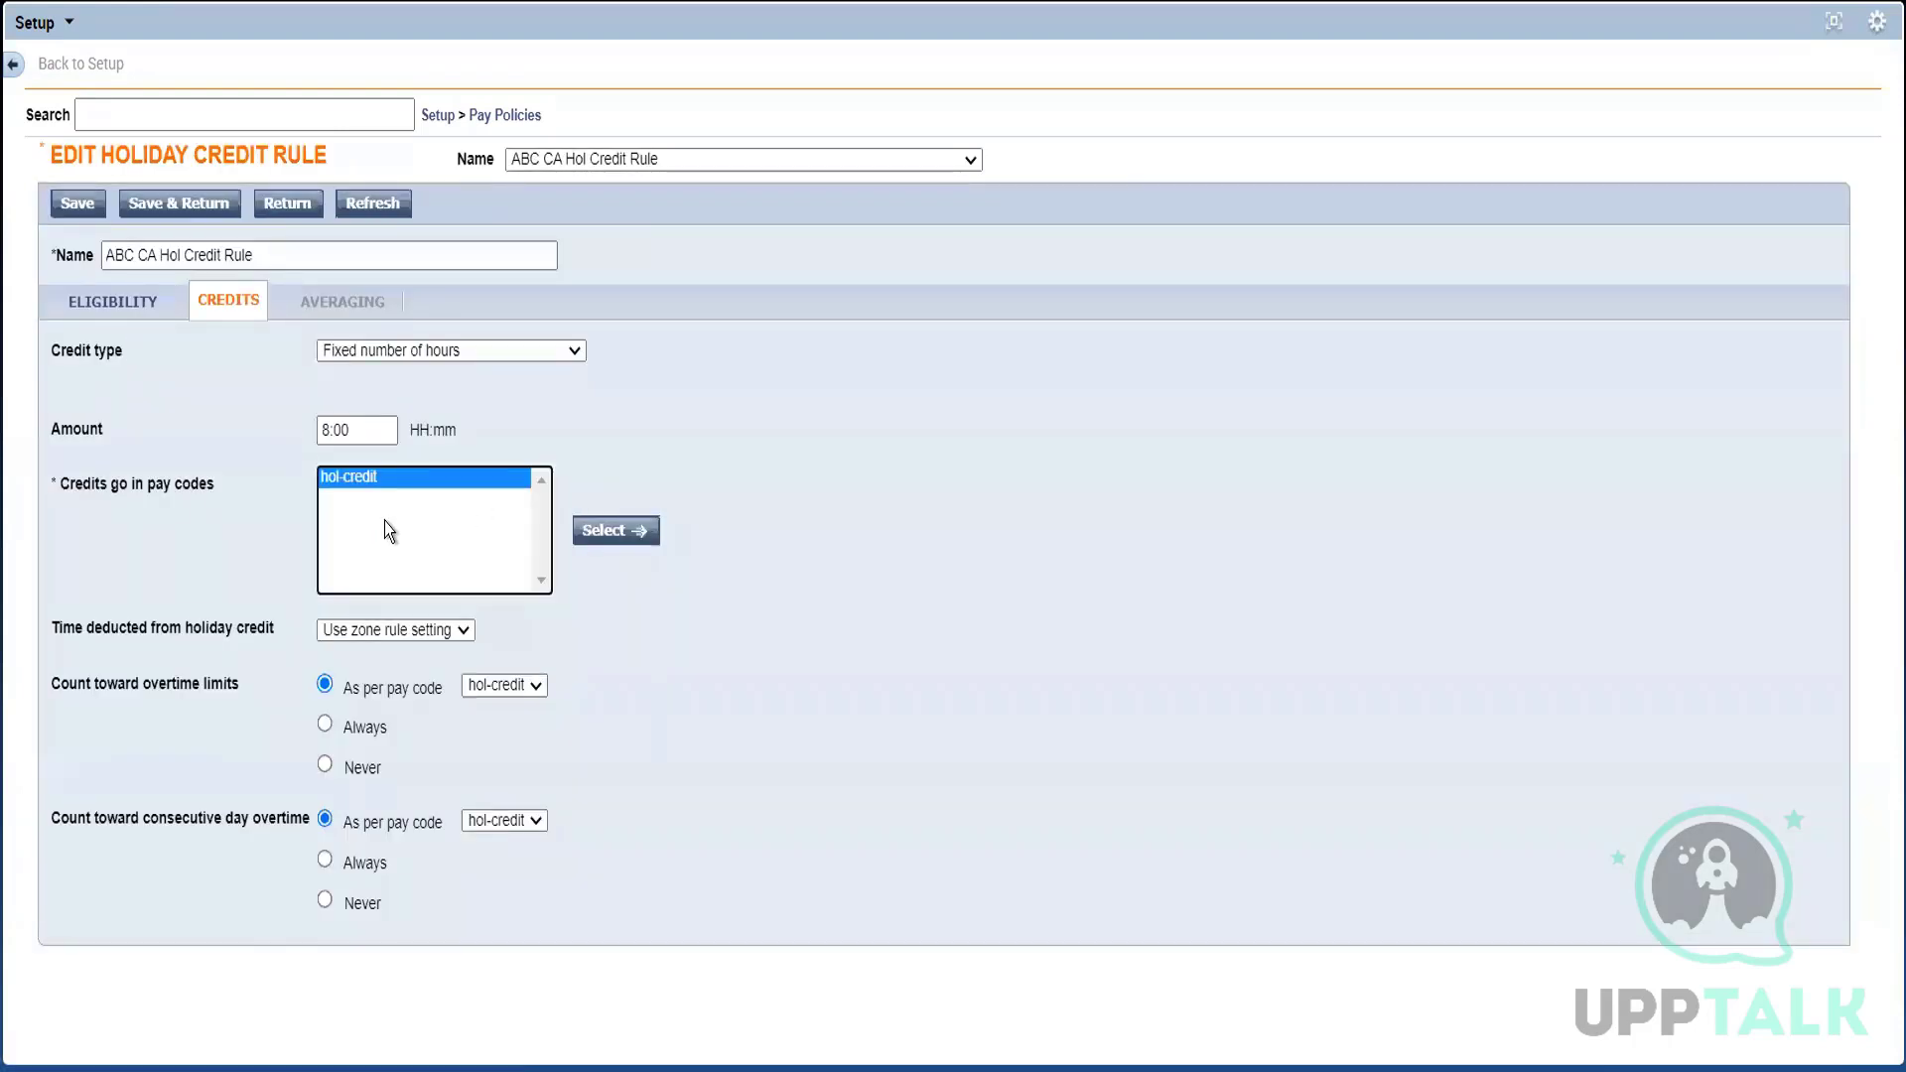
Step: Review the credit types available for ABC CA Hol Credit Rule and set its credit type to Hours from schedule
click(735, 395)
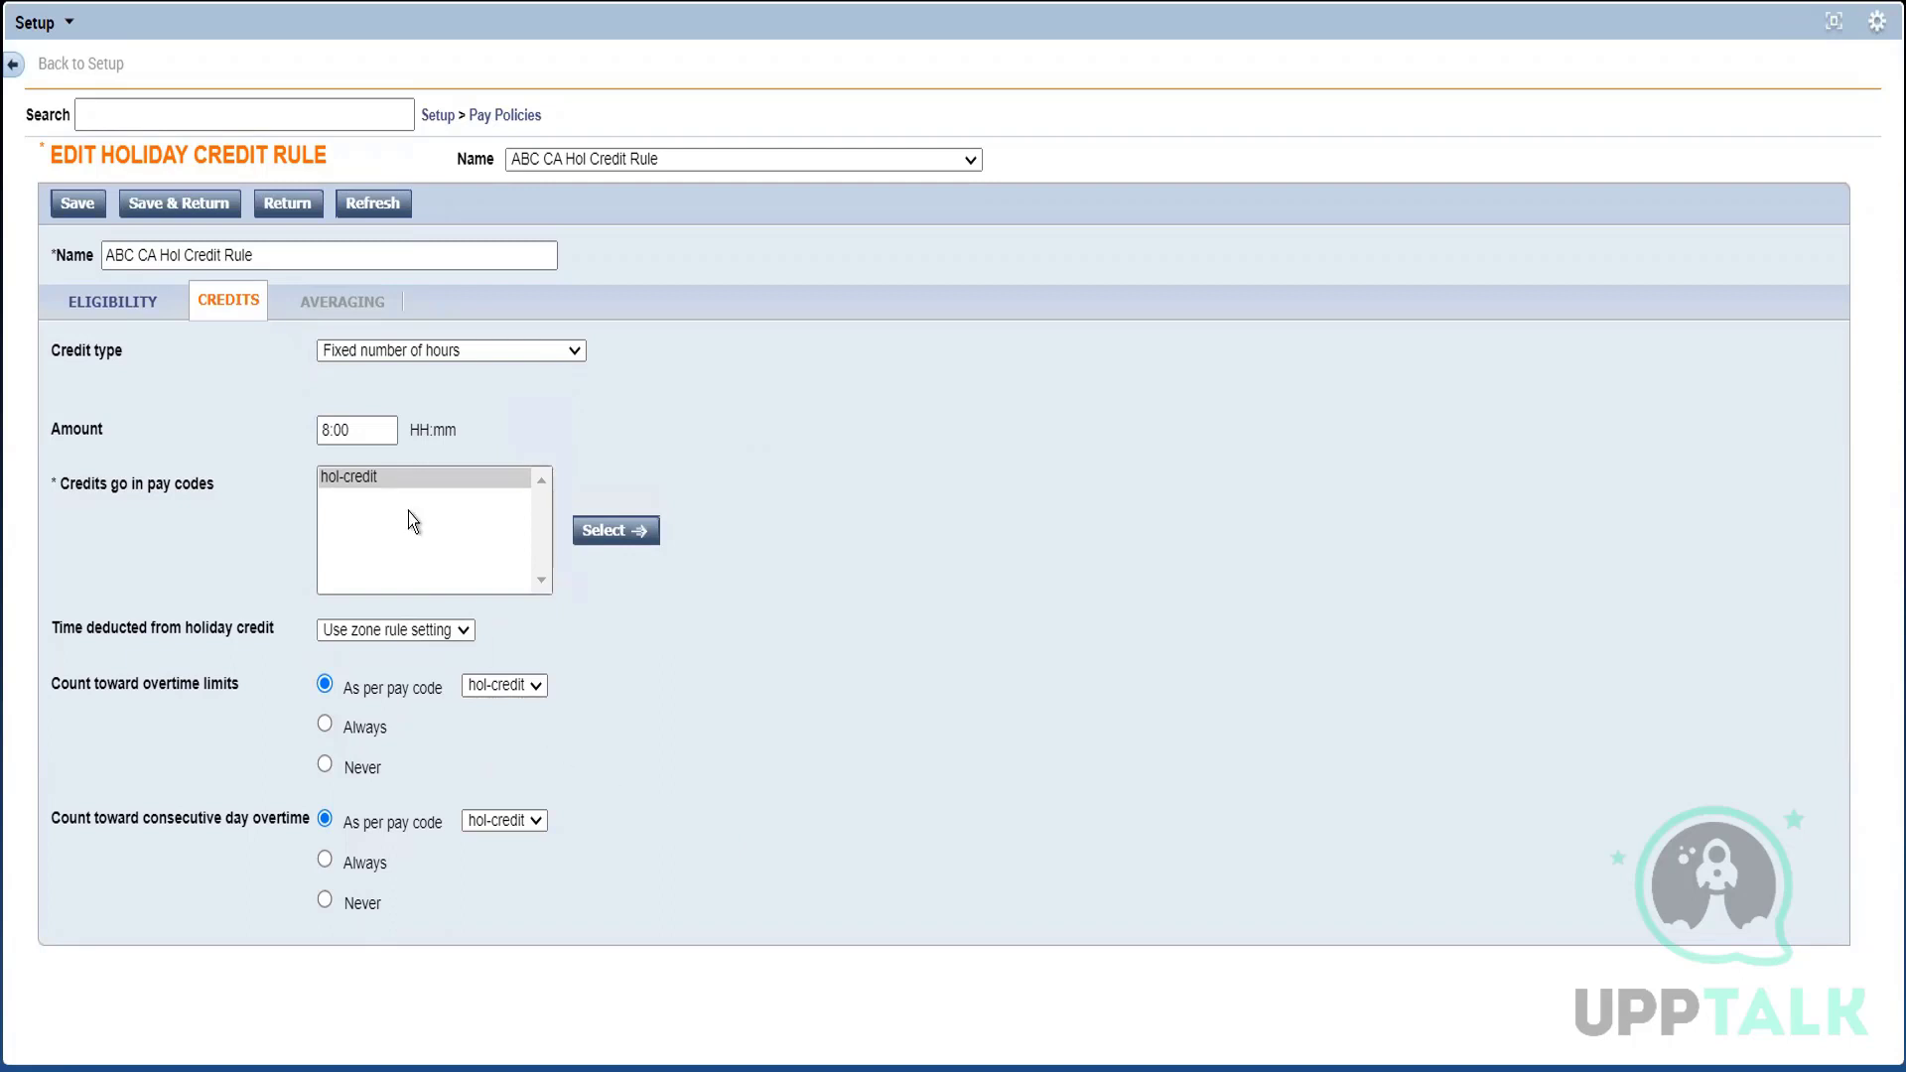
click(383, 353)
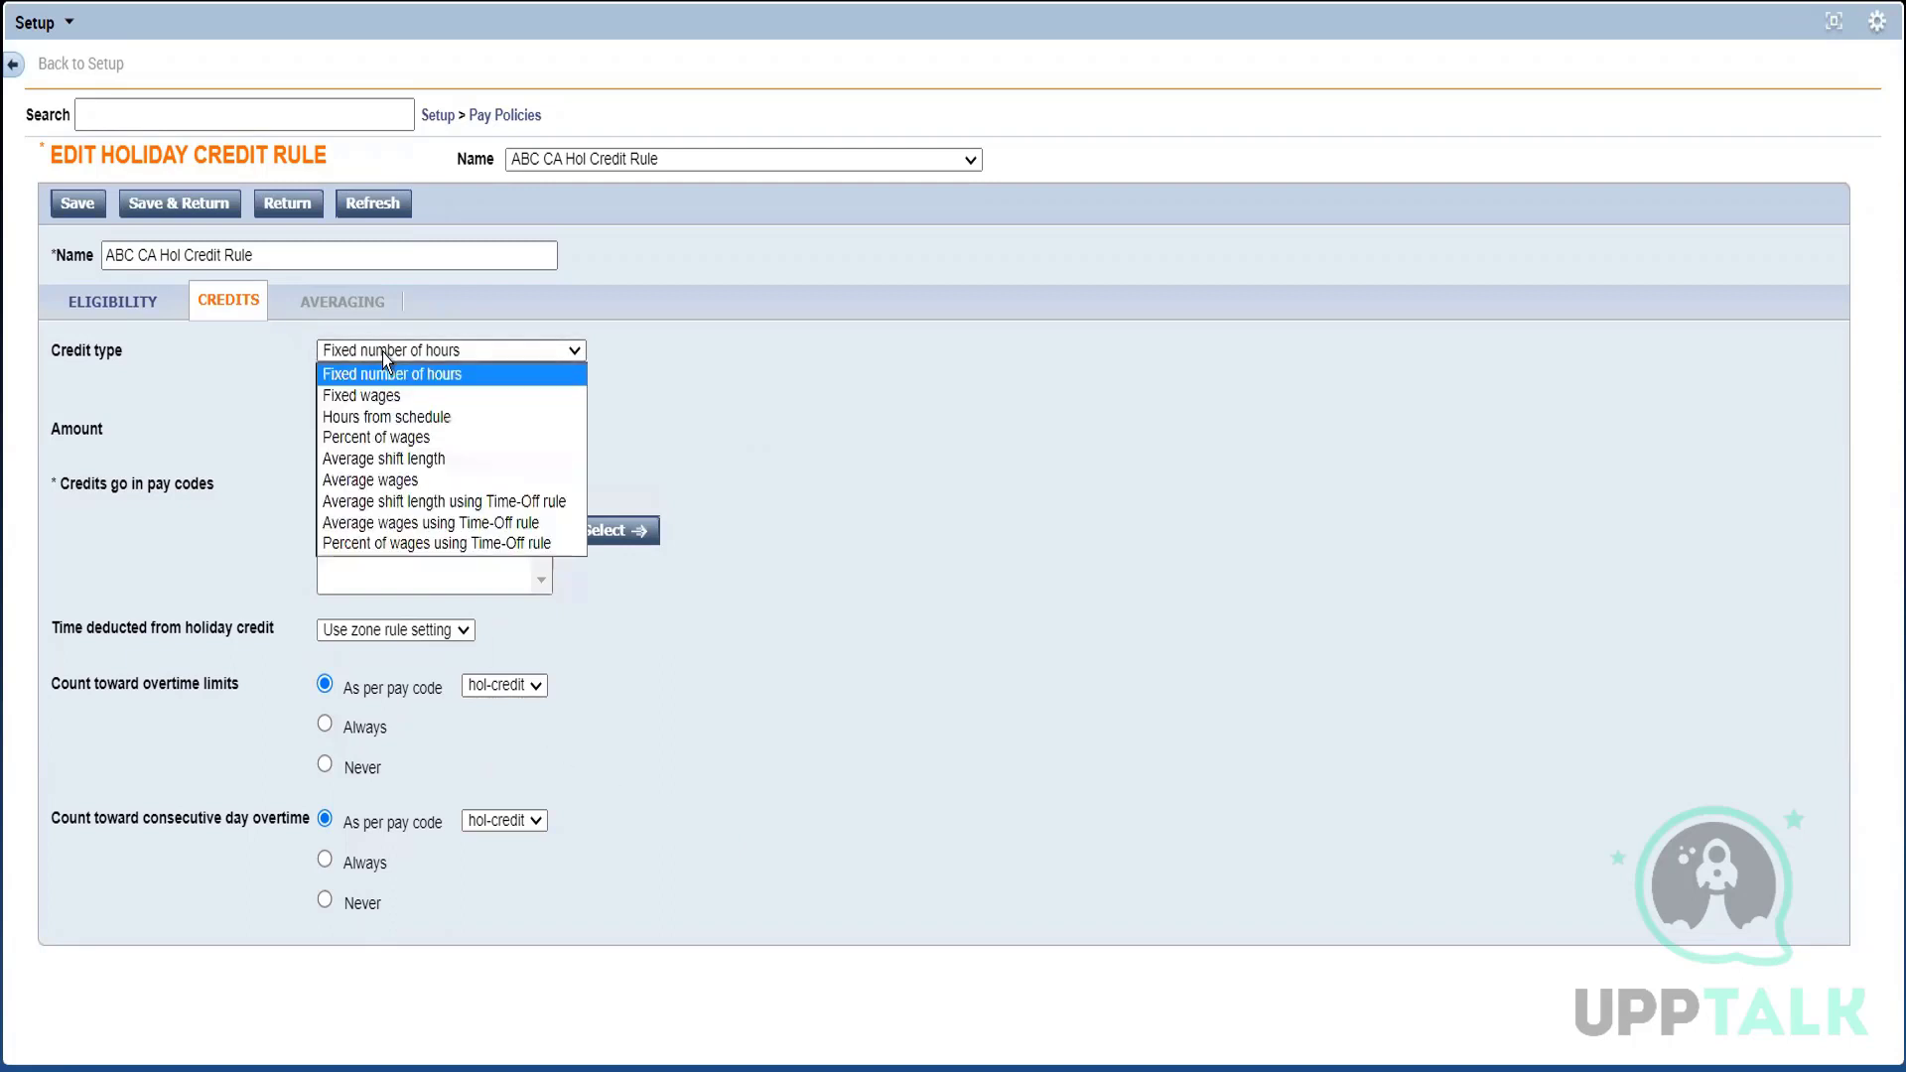
click(384, 354)
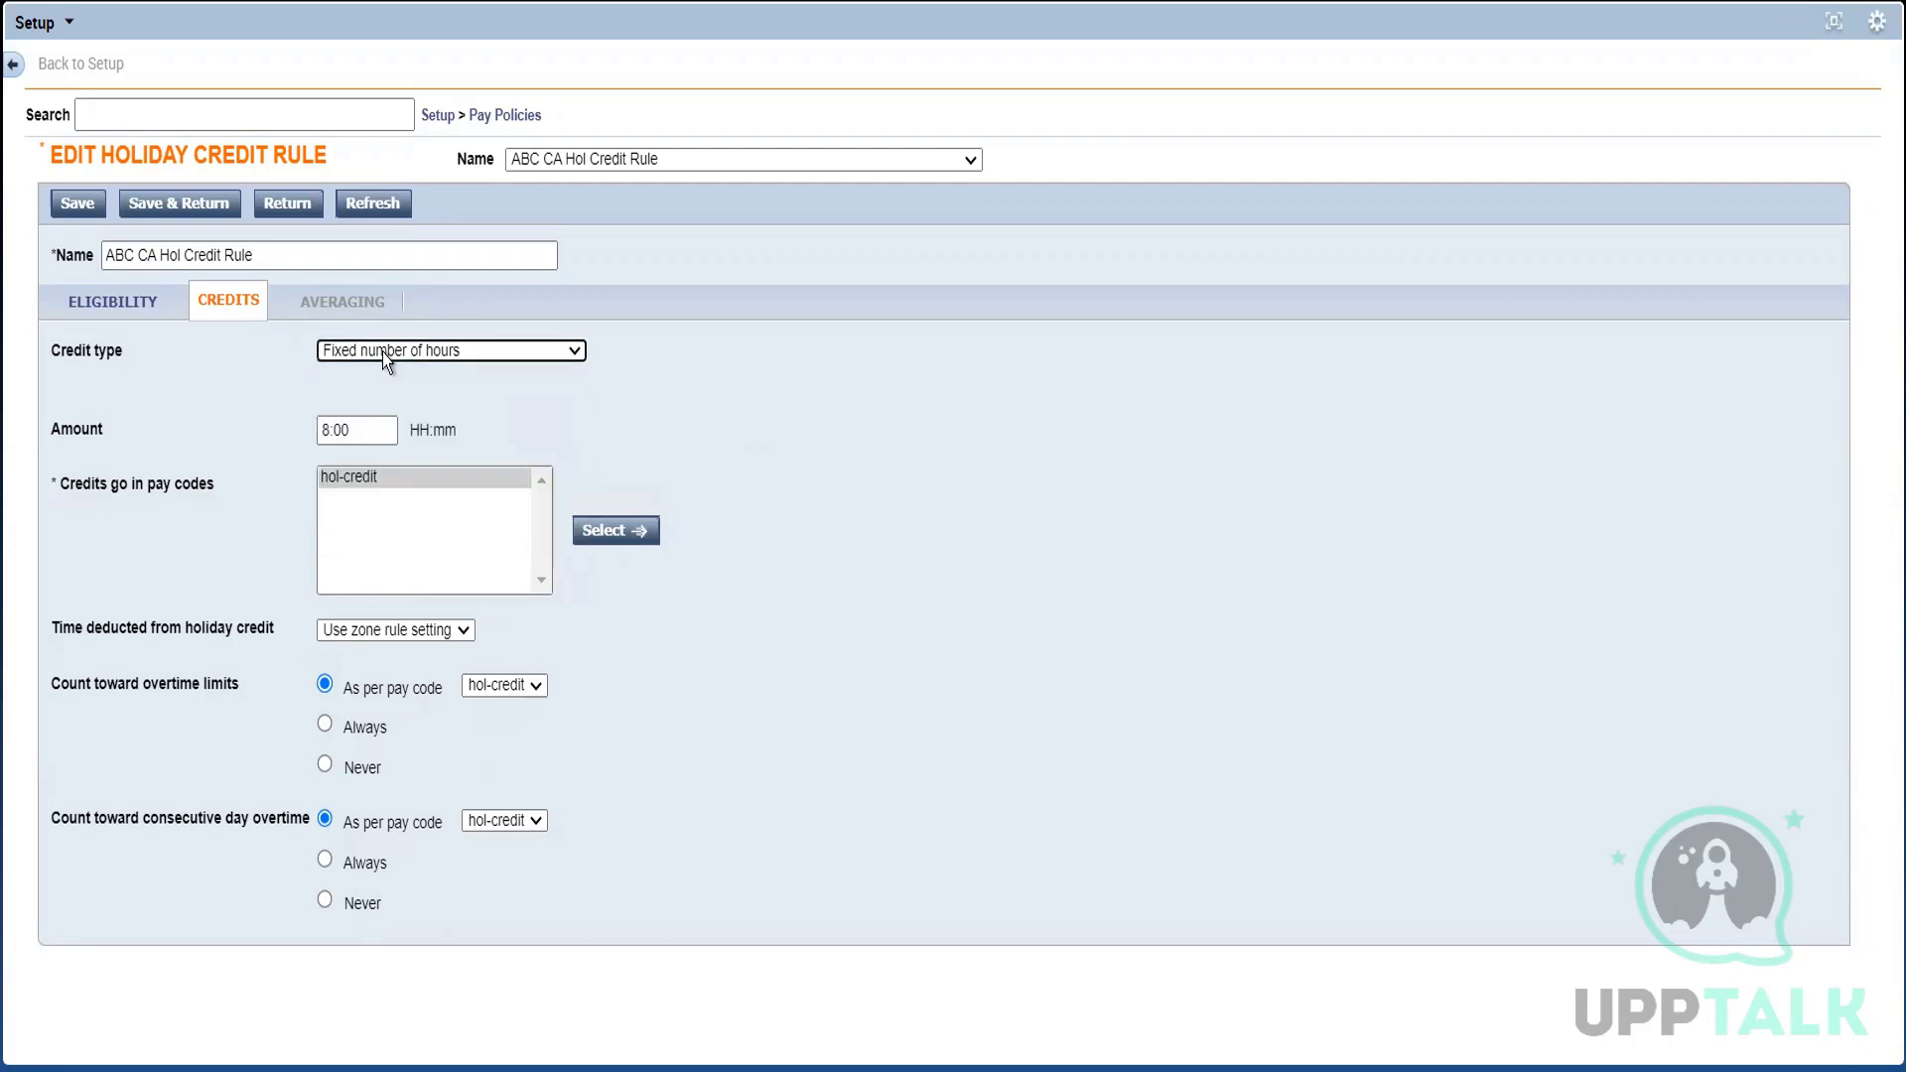
click(383, 353)
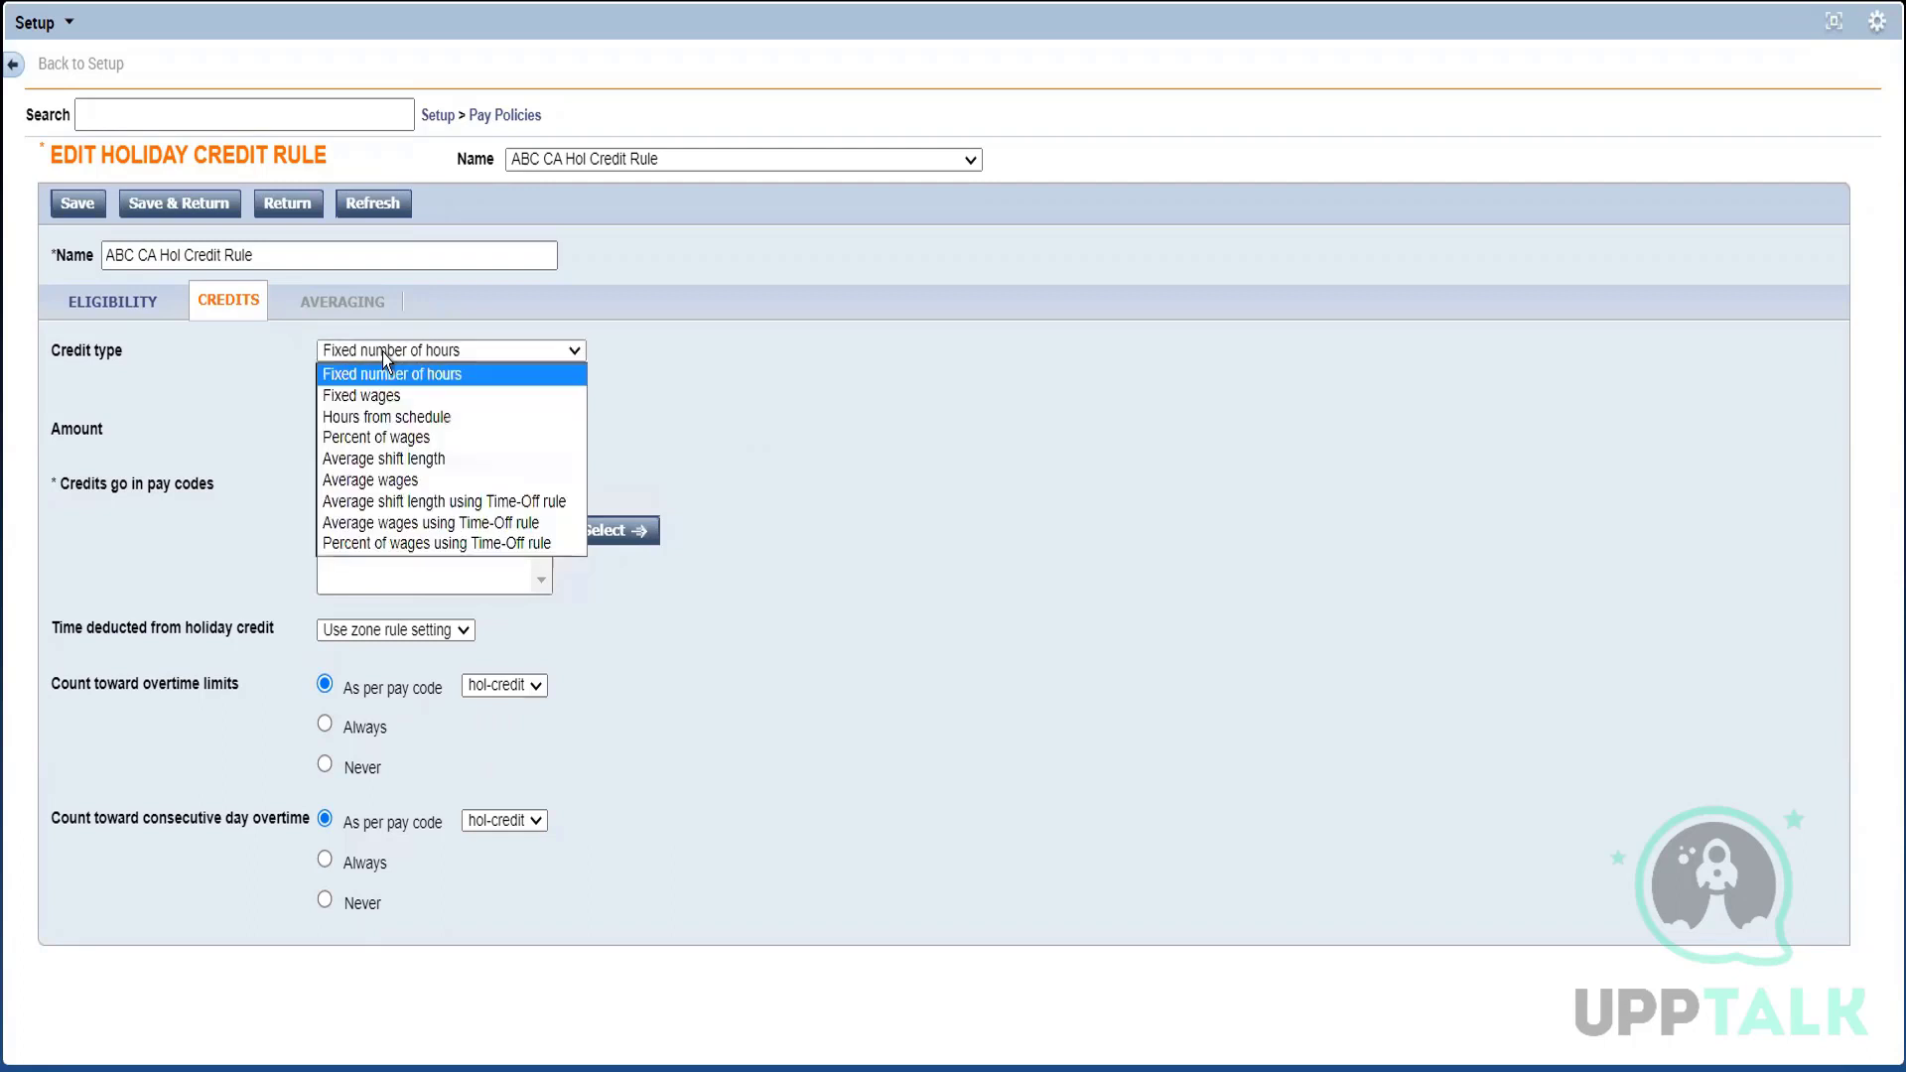
click(378, 355)
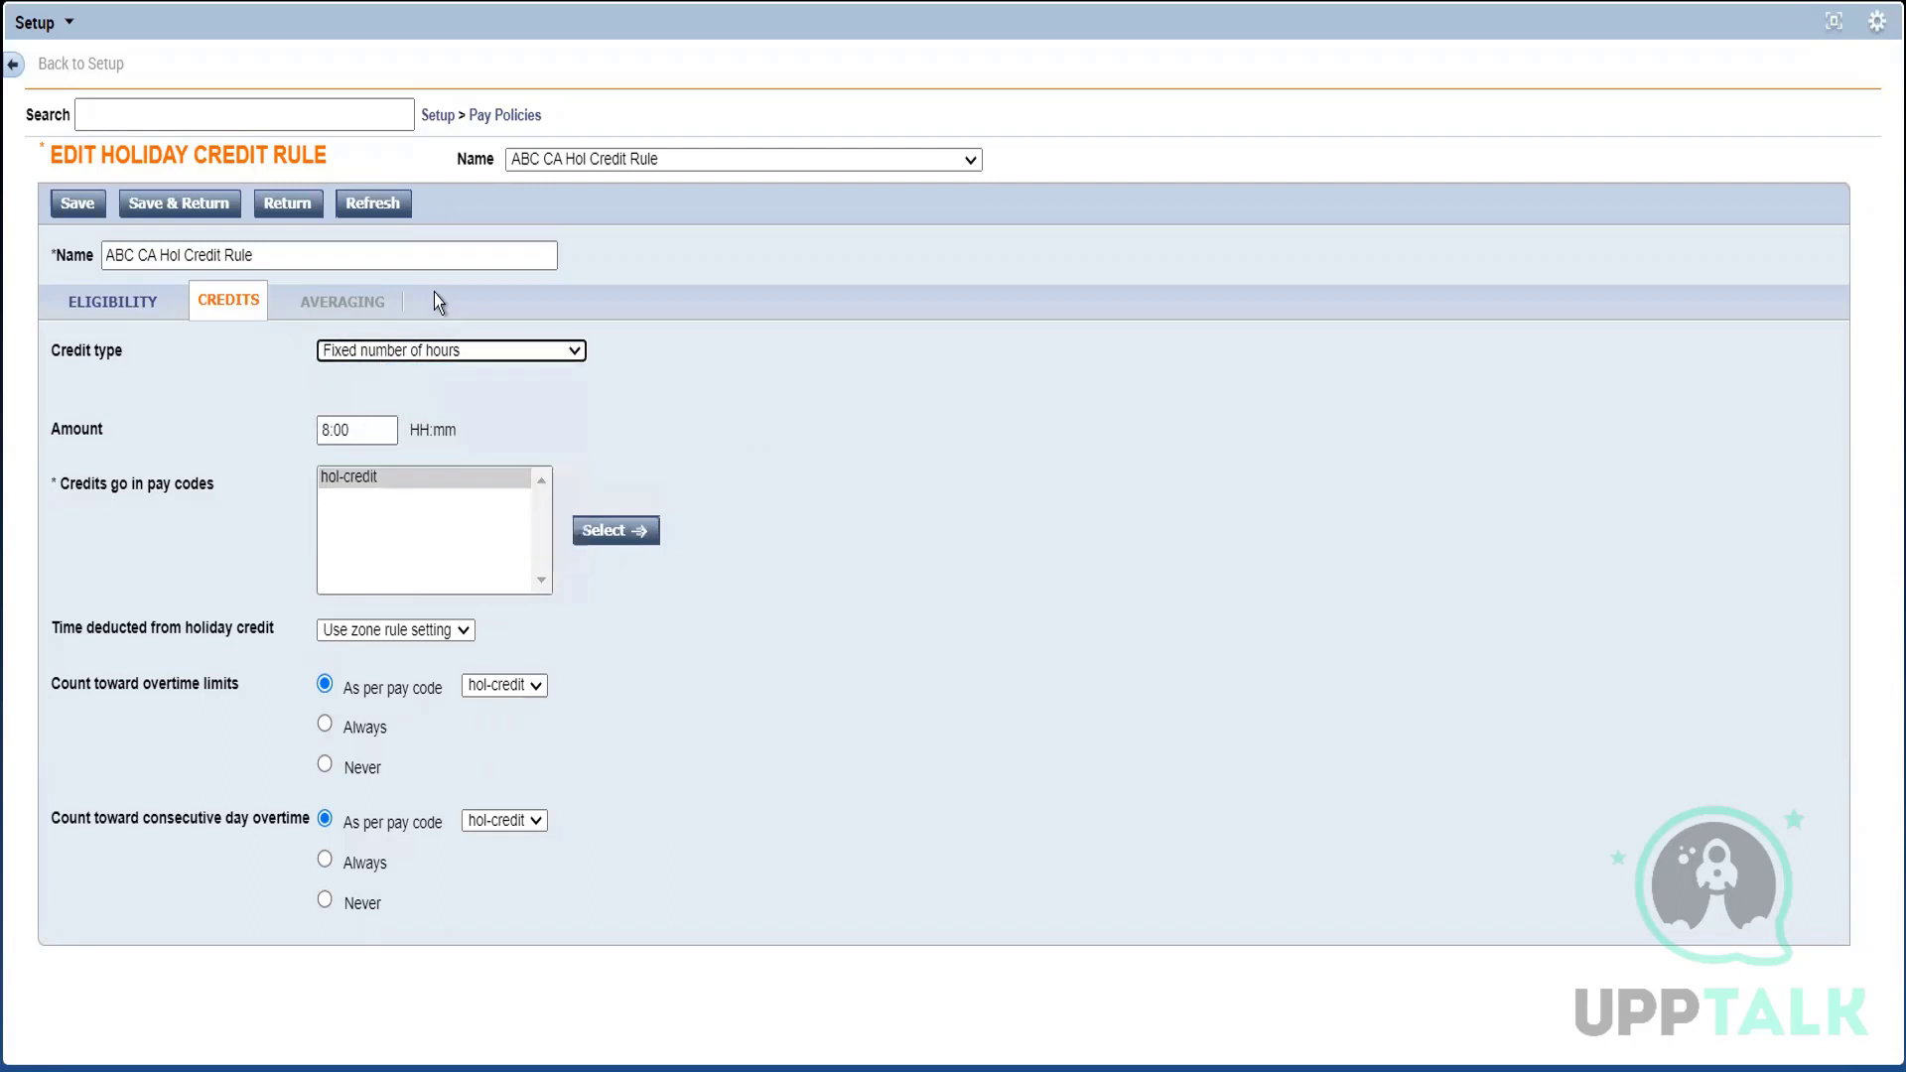
click(384, 359)
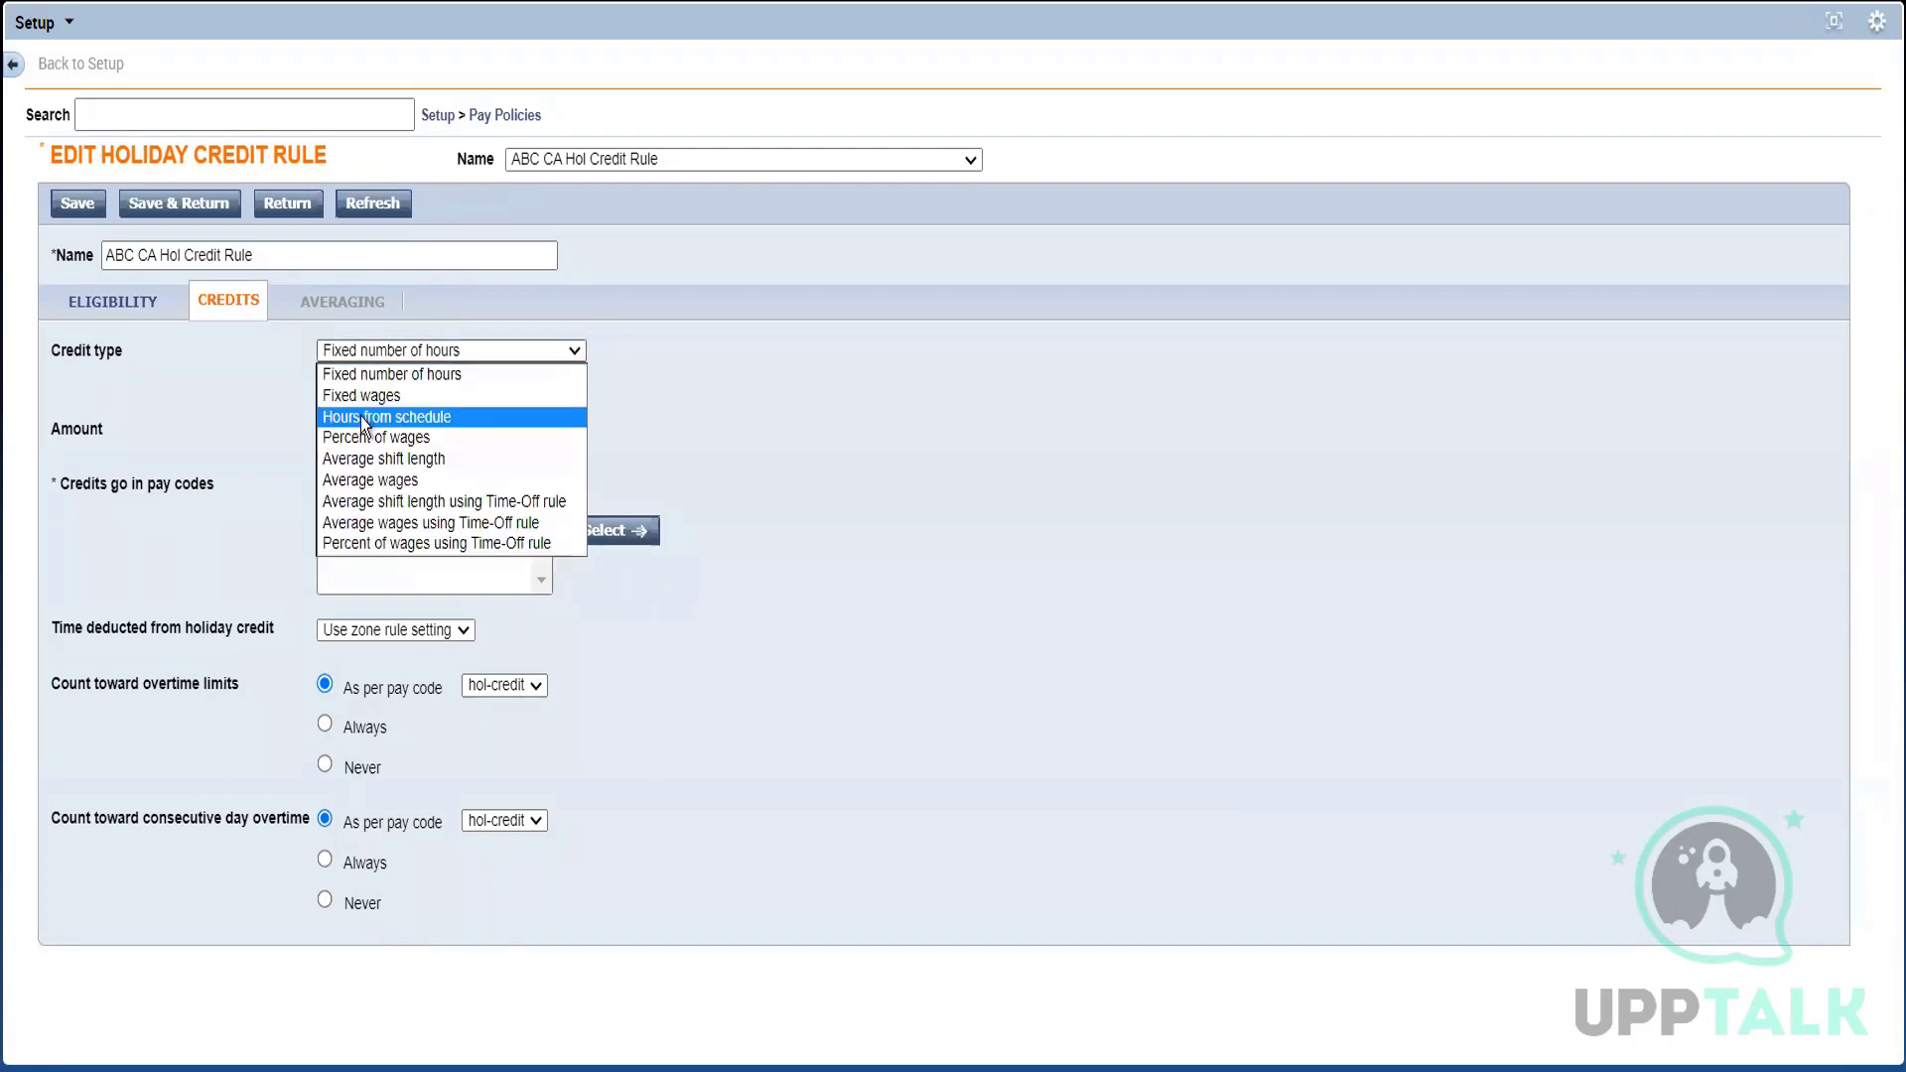
click(360, 416)
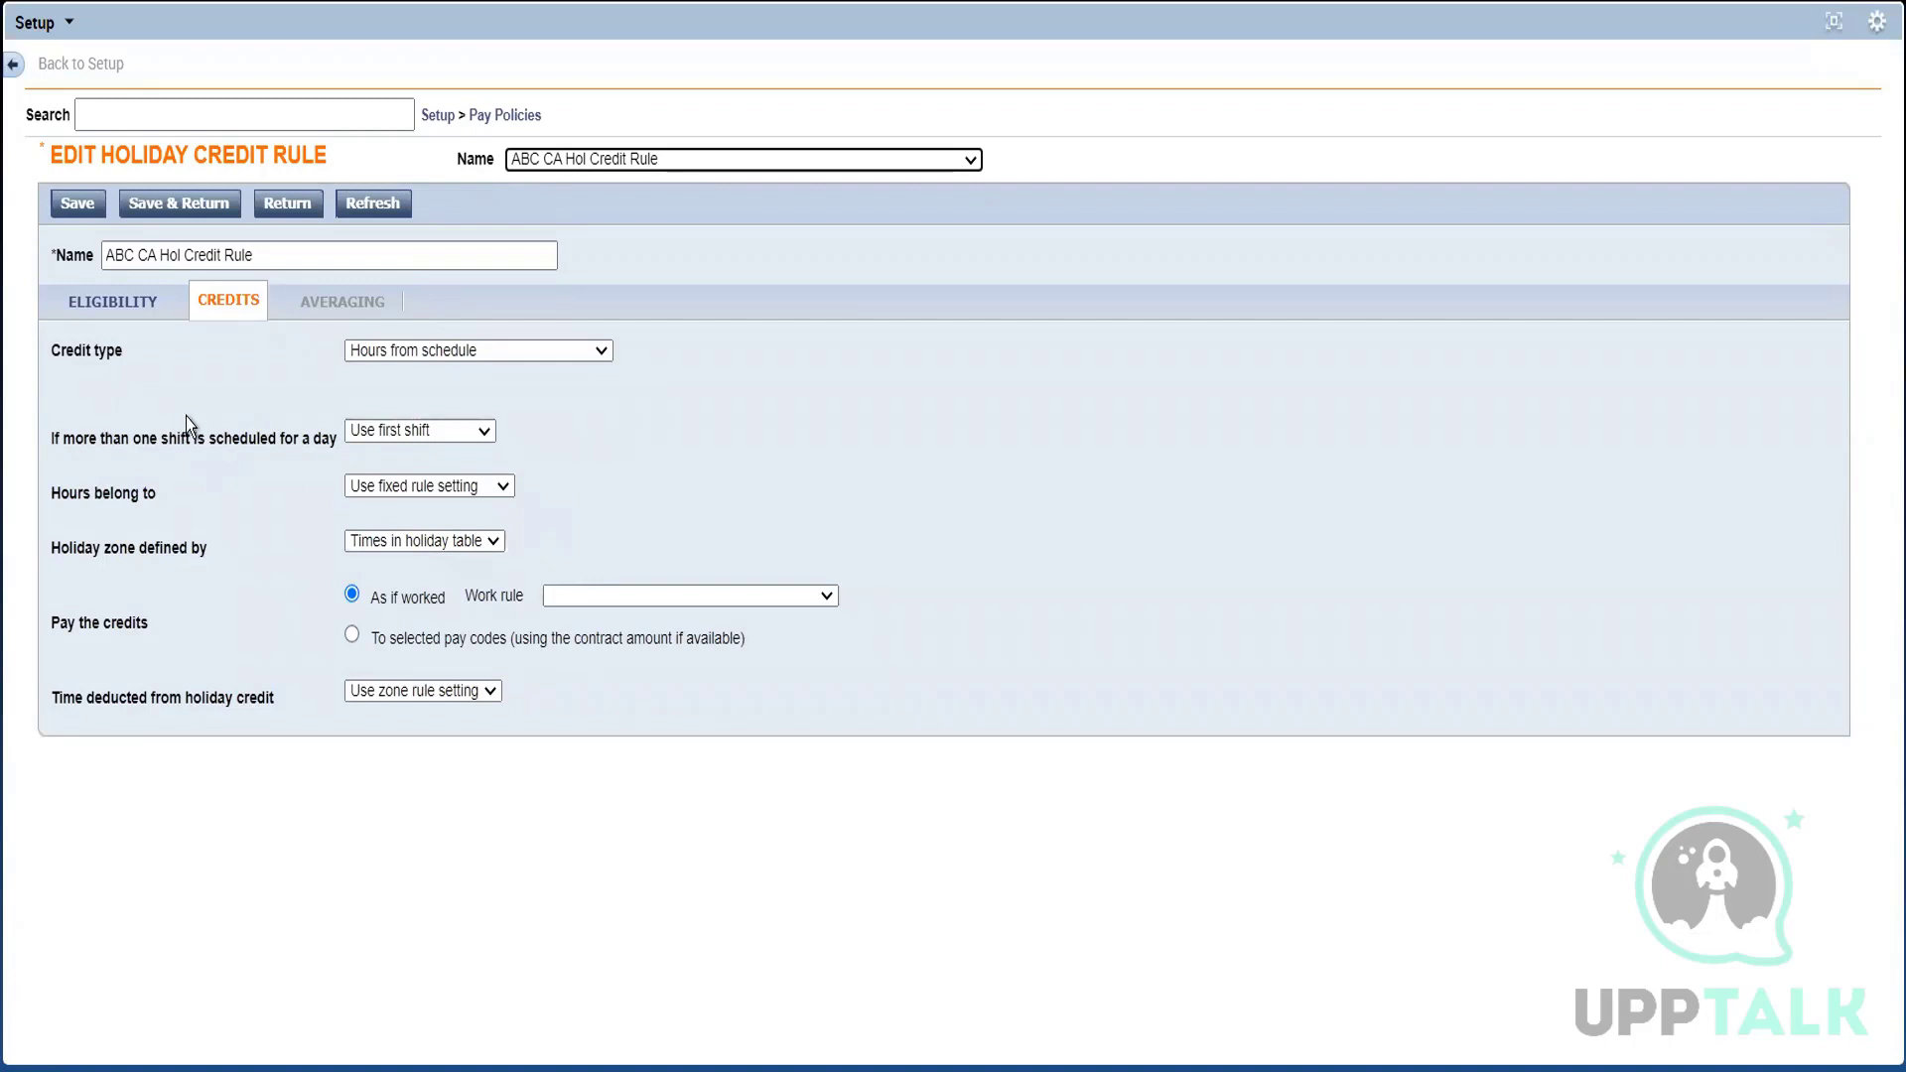
Step: Examine the options for handling more than one scheduled shift in a day, leaving the choice as it is
click(140, 441)
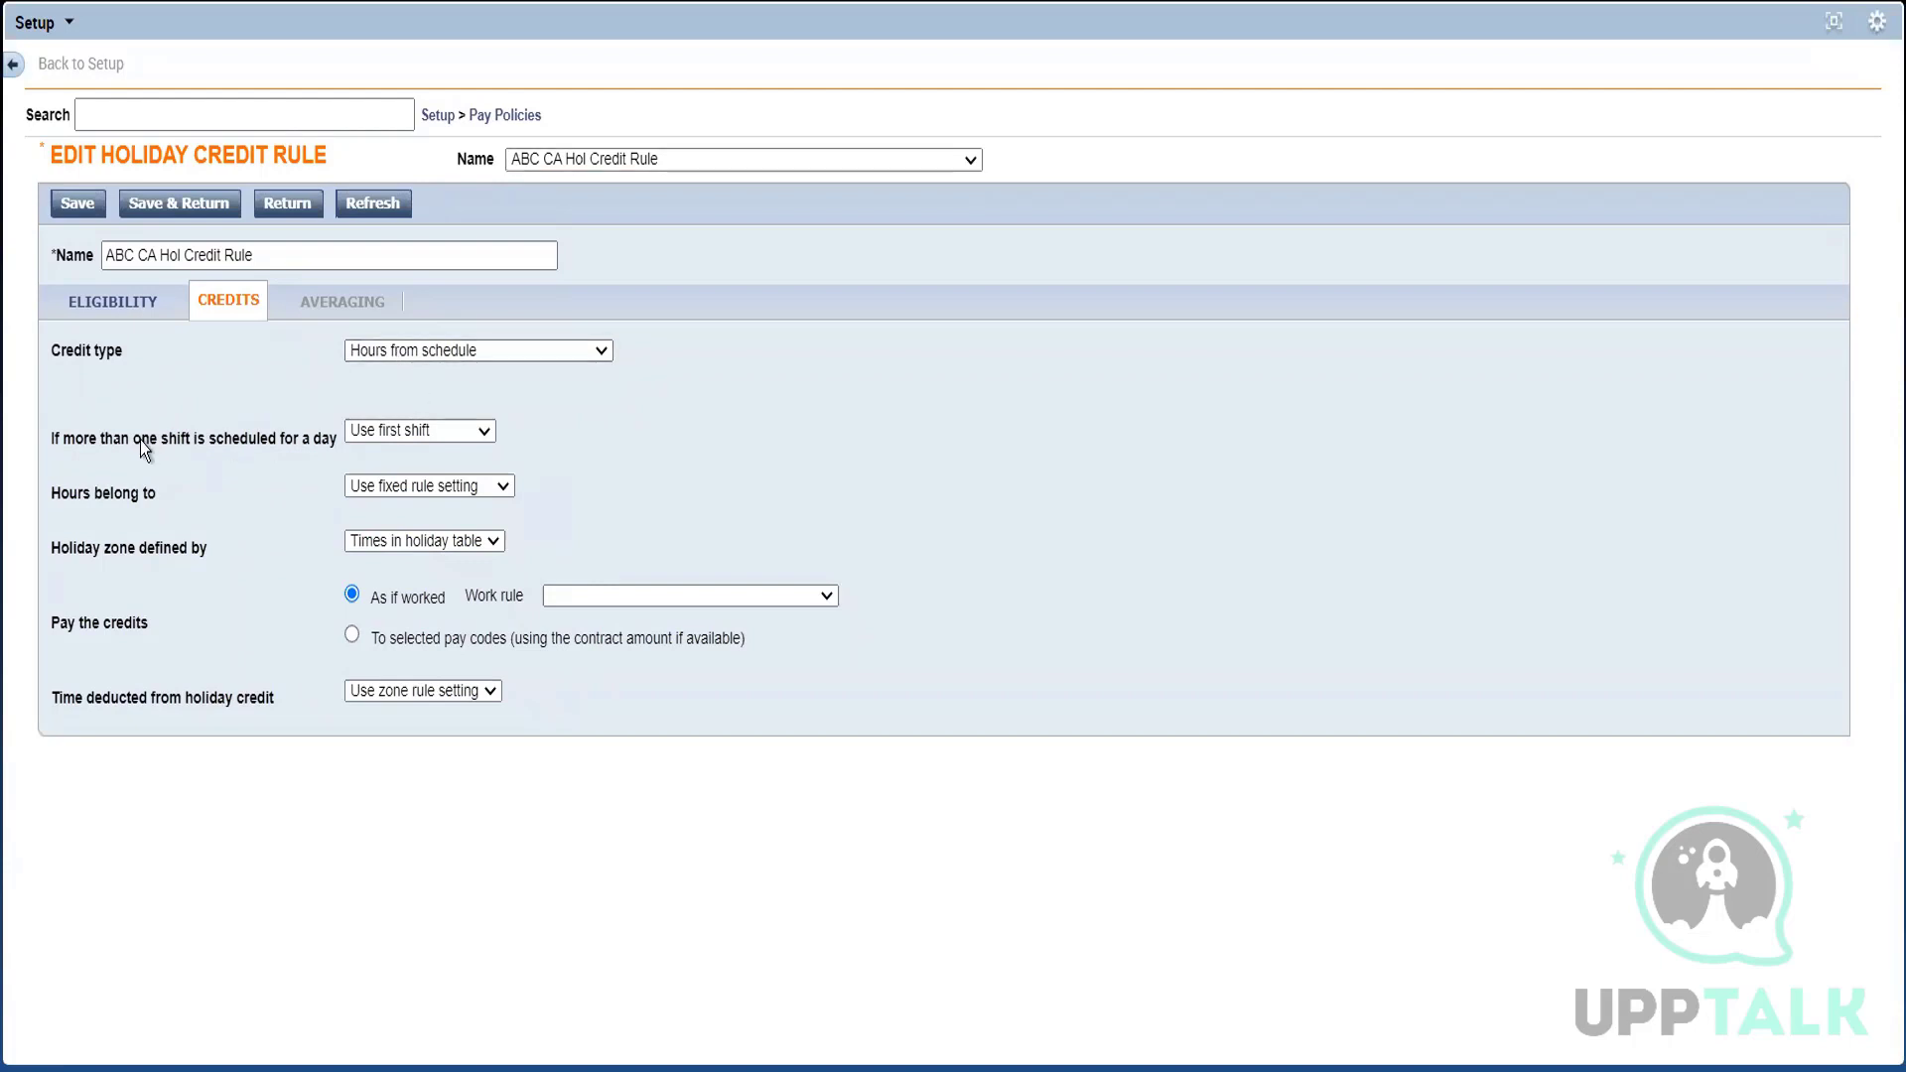
click(374, 441)
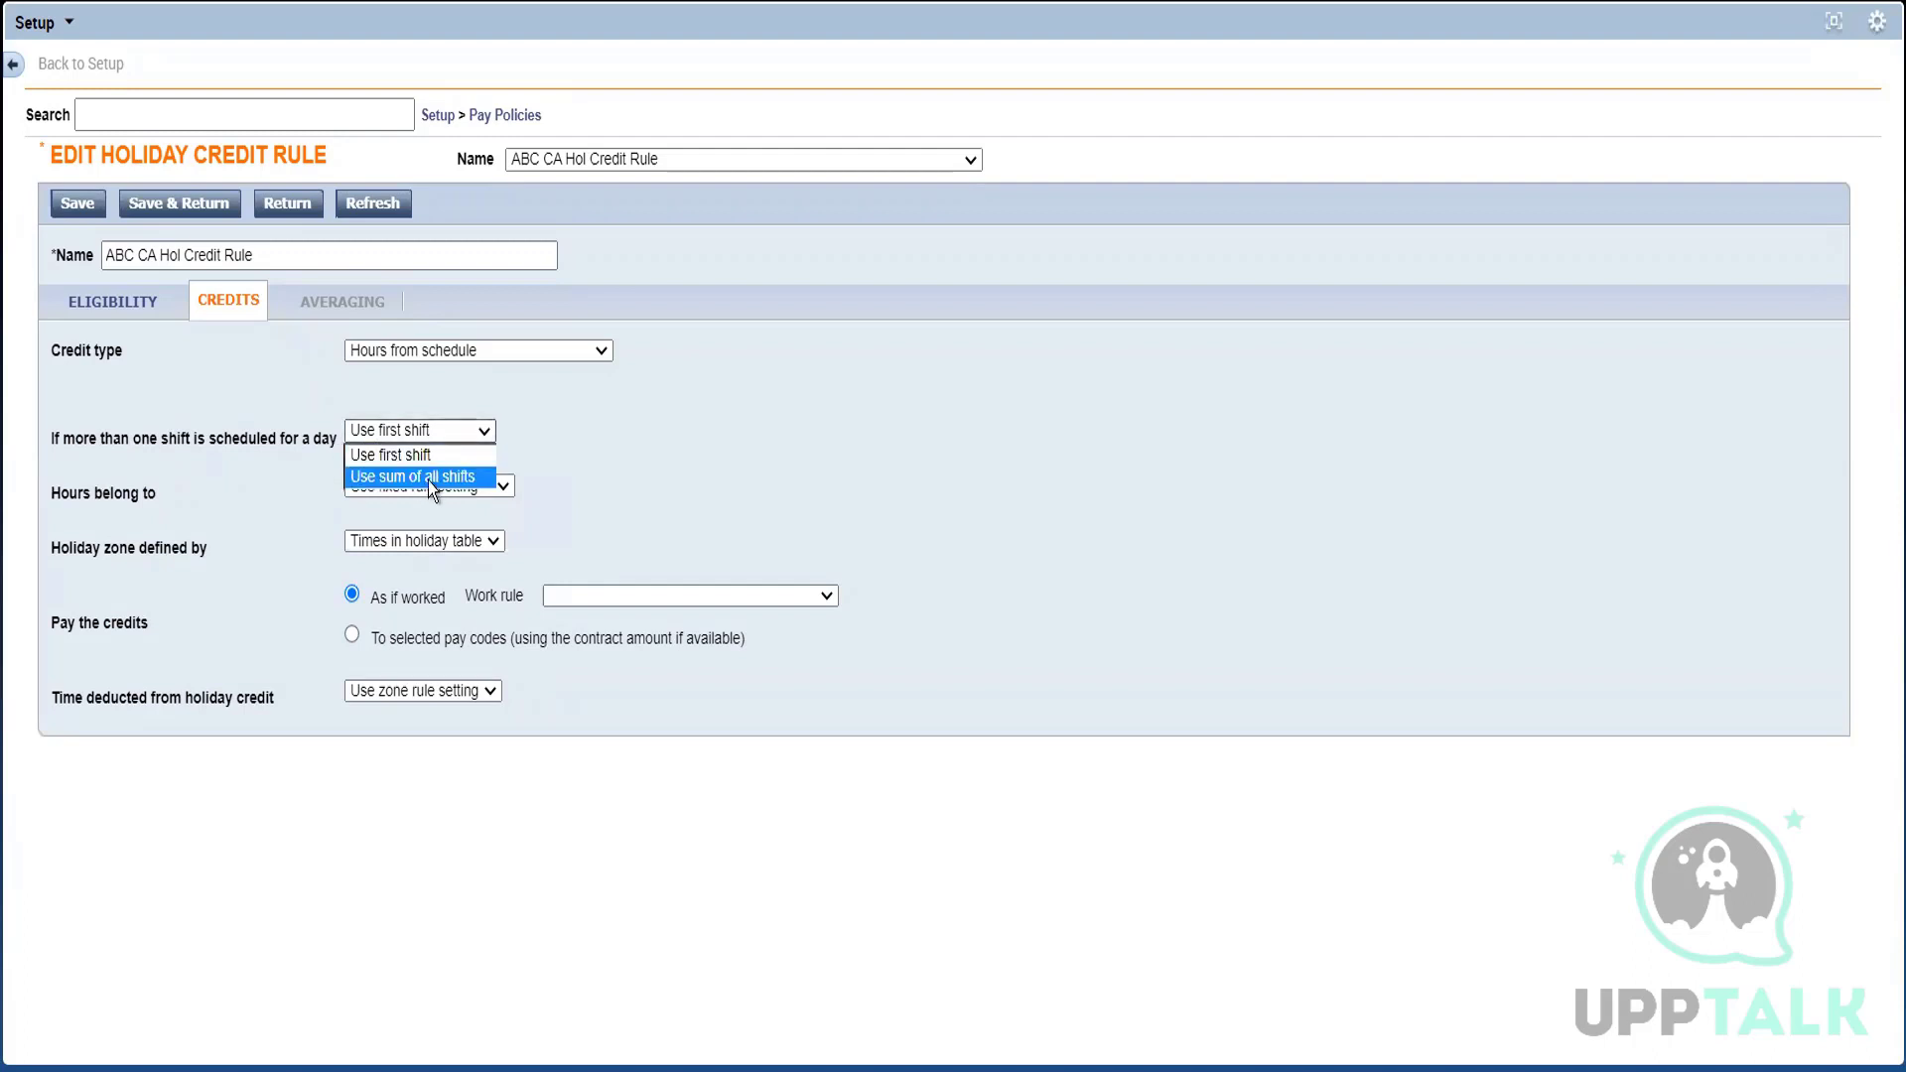
click(574, 441)
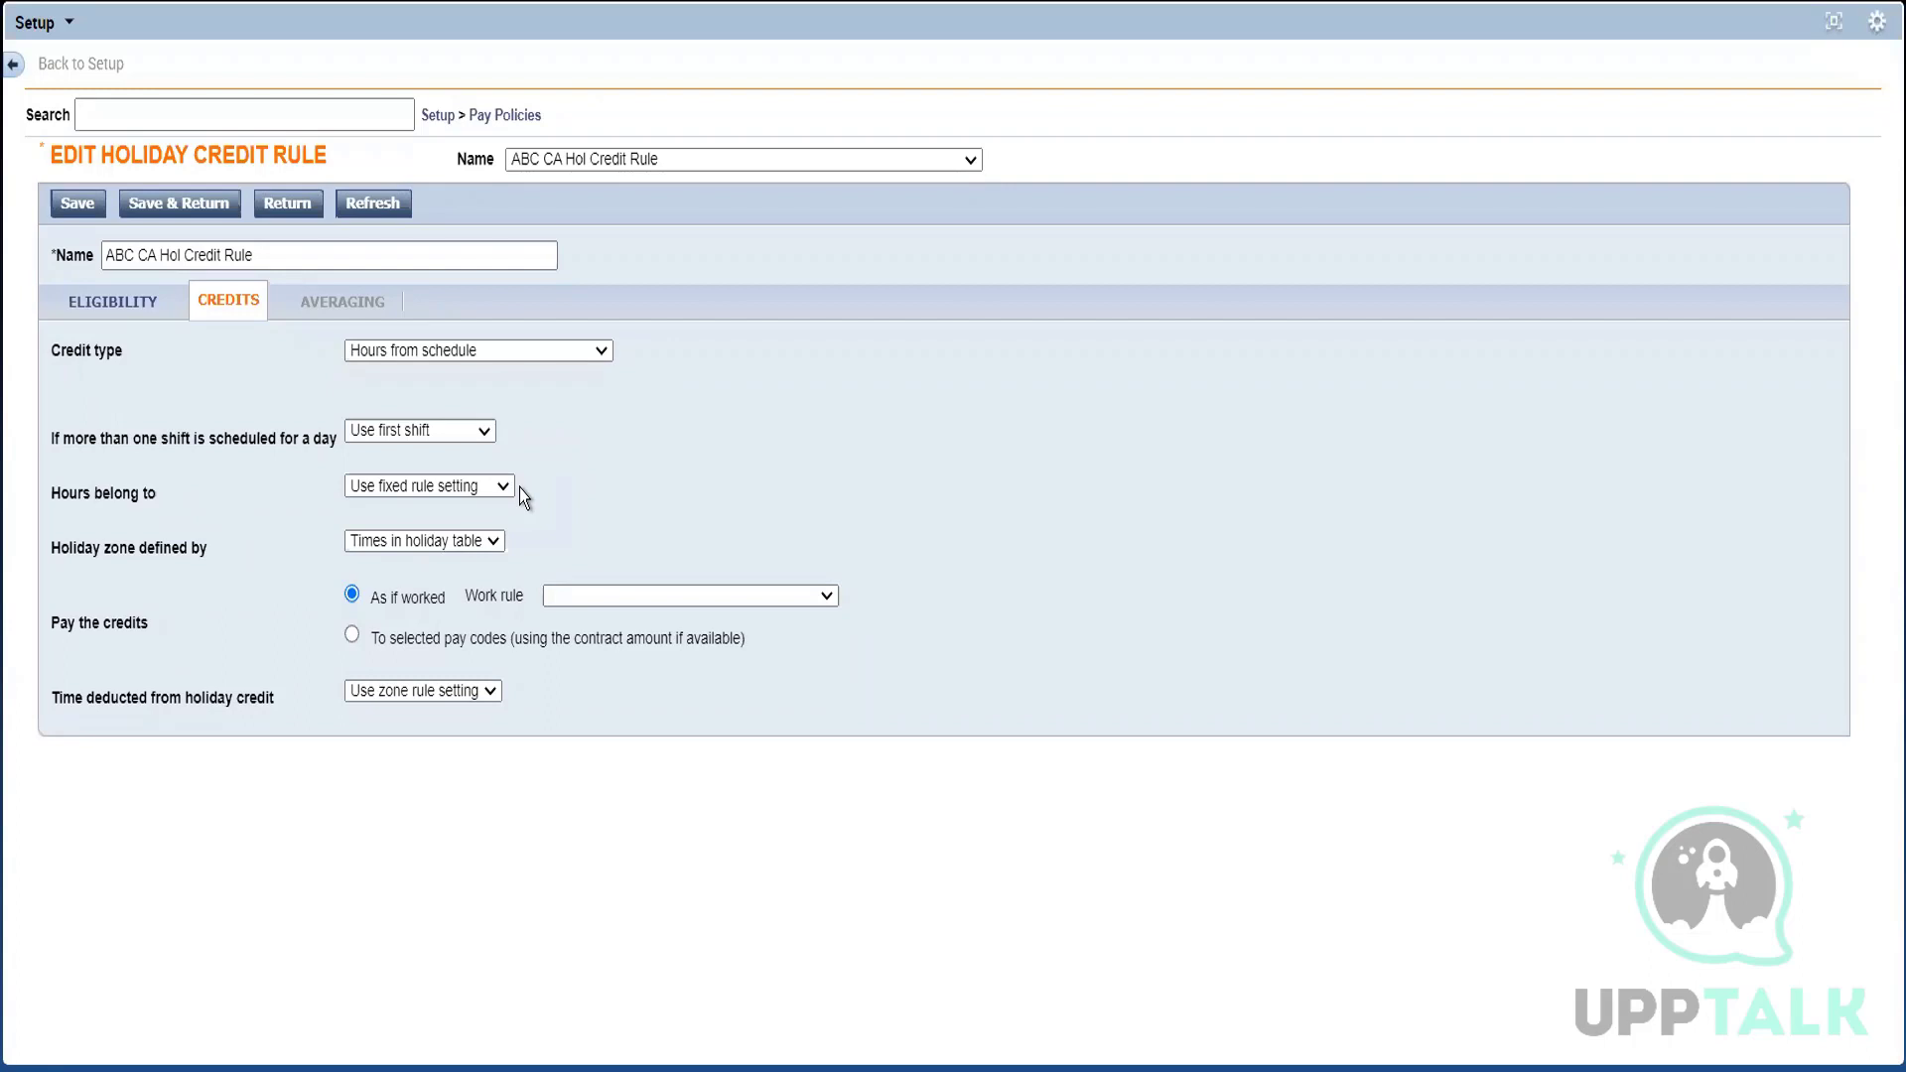
click(439, 433)
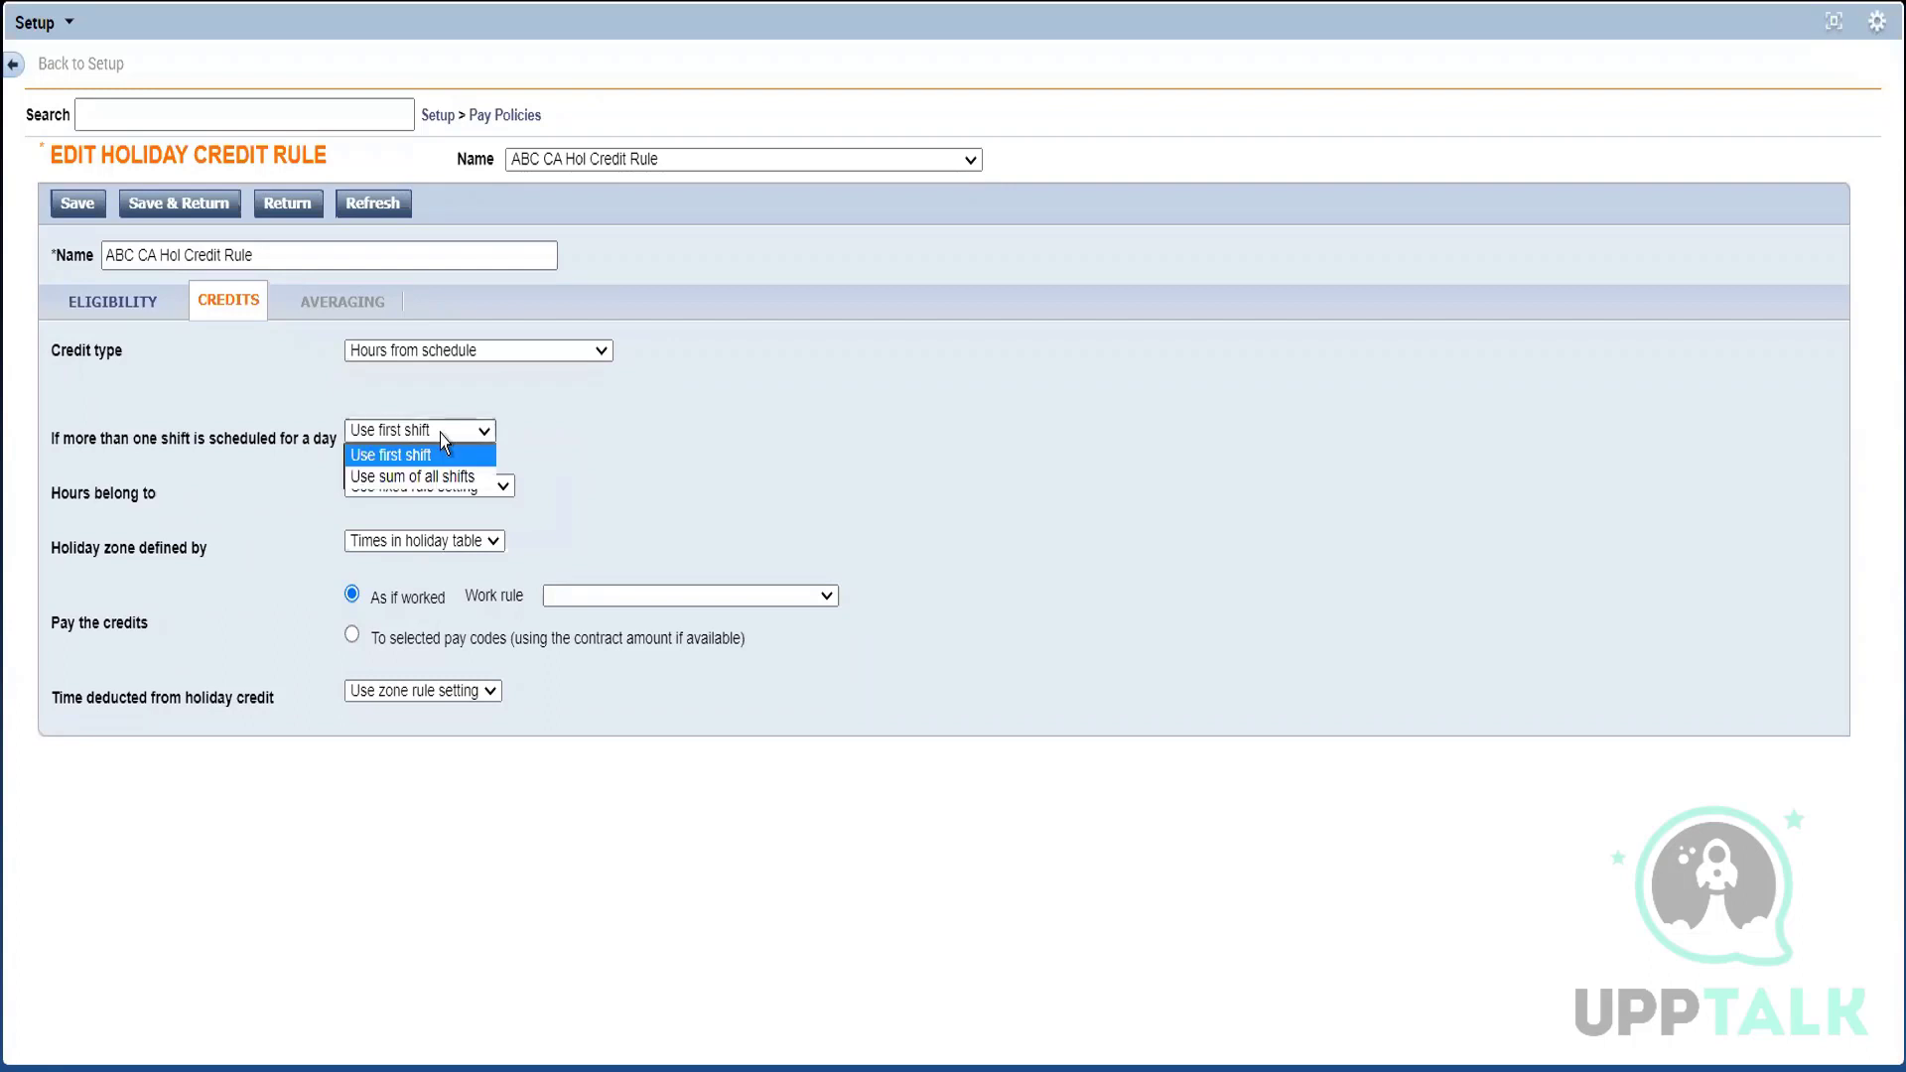
click(653, 478)
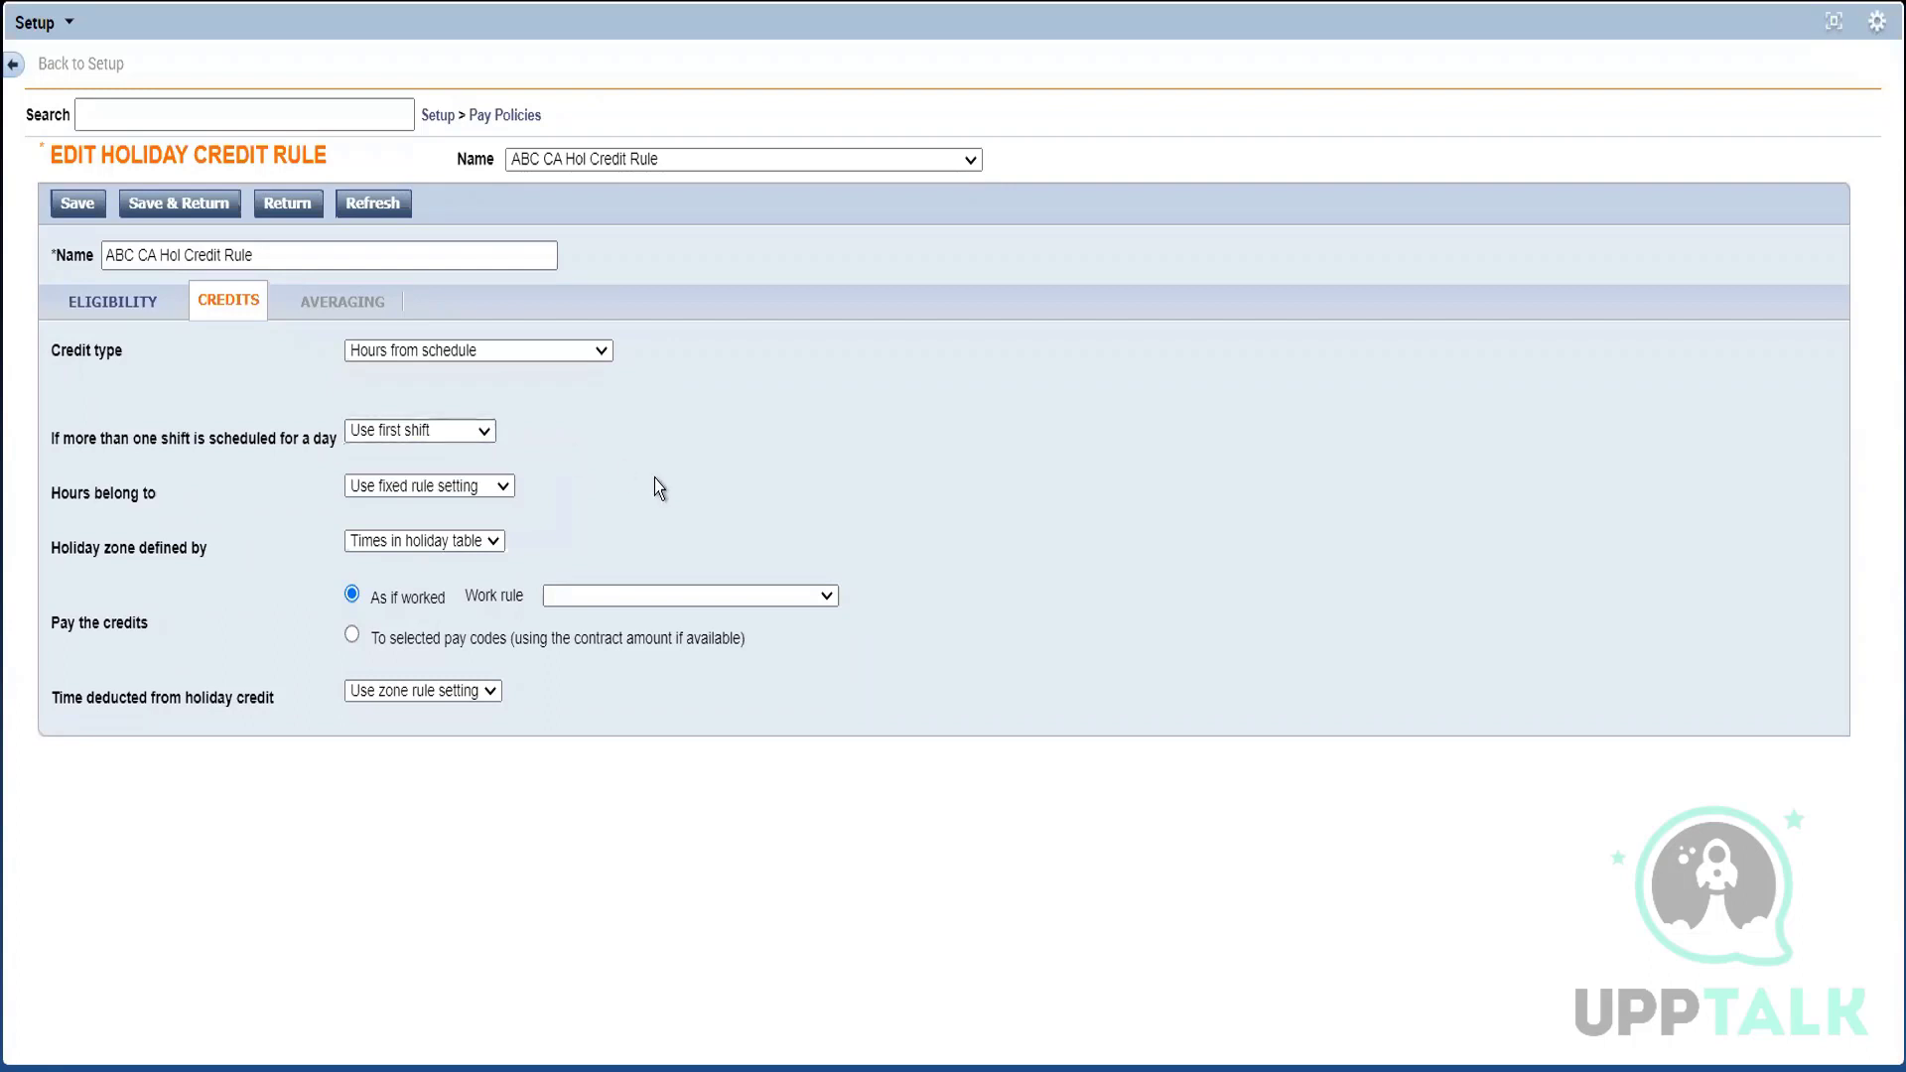
Step: Examine the Hours belong to options that decide which day the scheduled hours are assigned to
triple_click(134, 497)
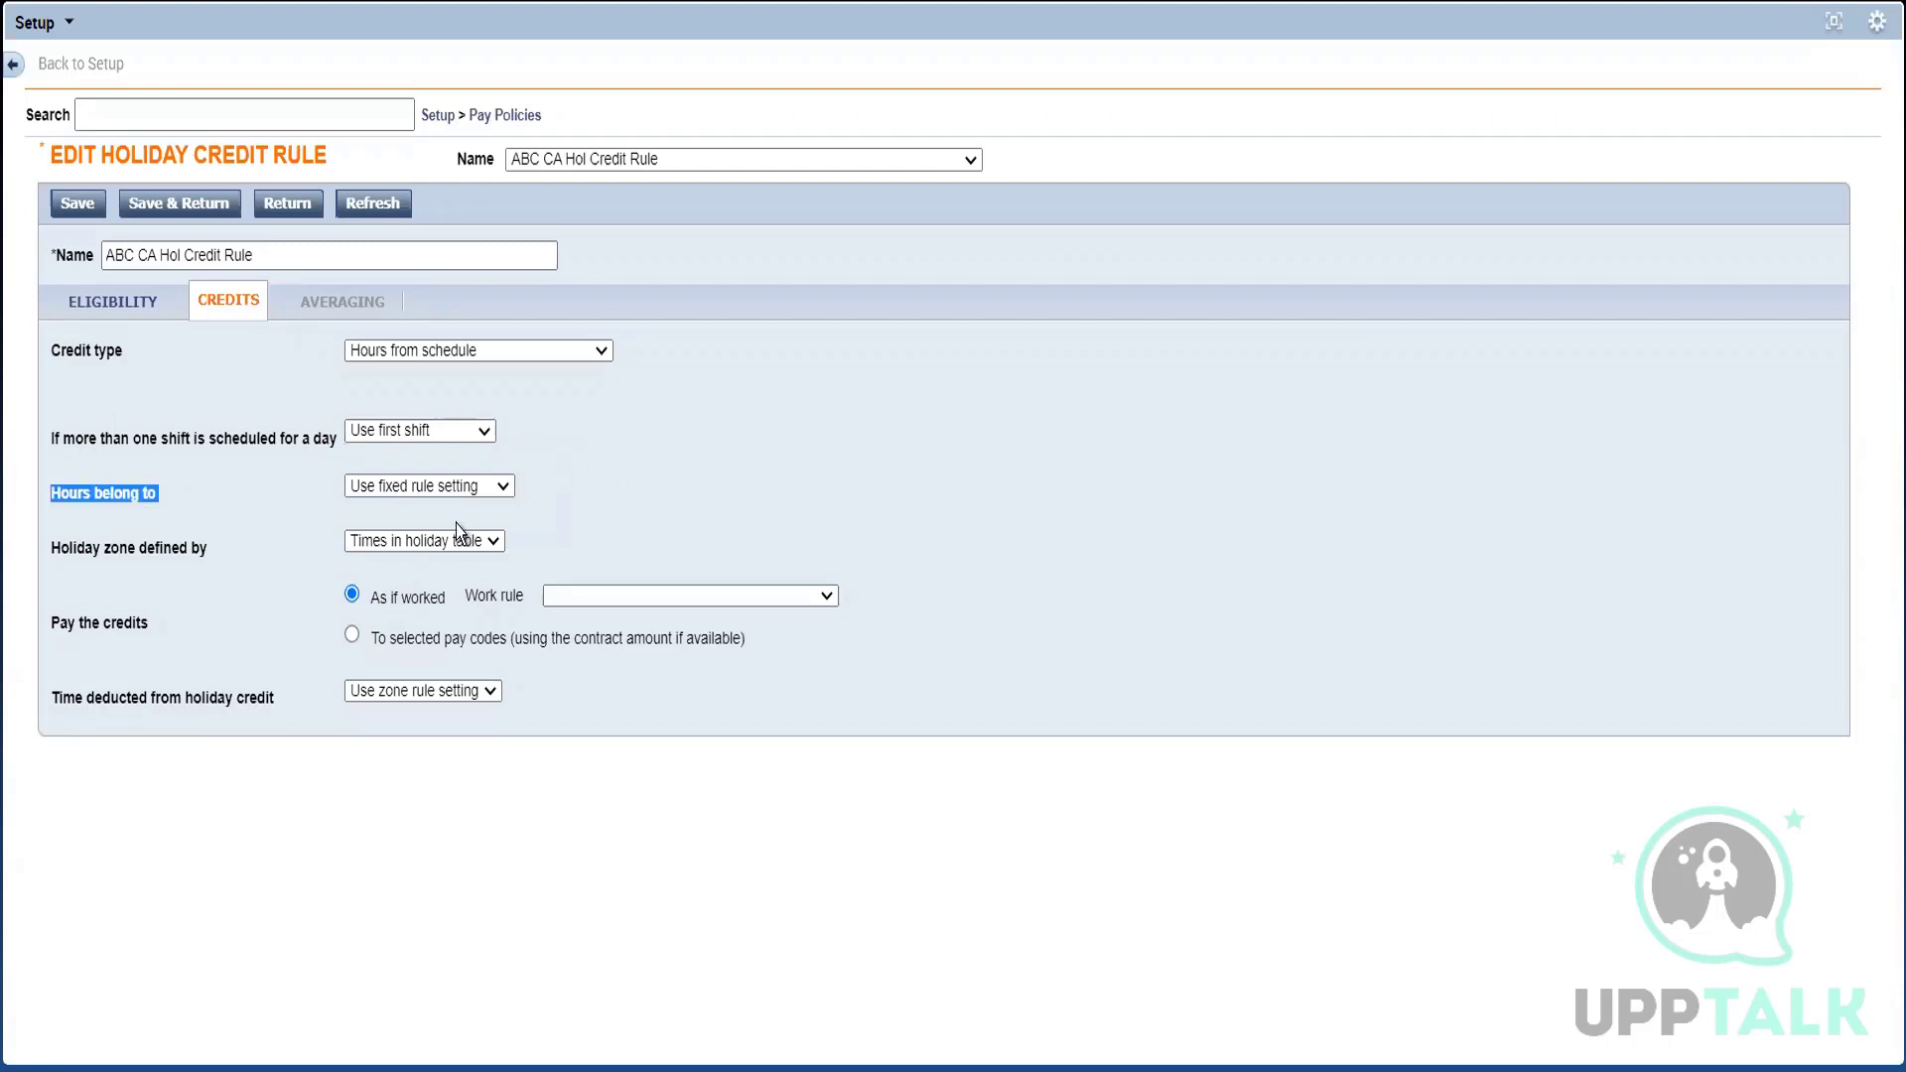
click(420, 493)
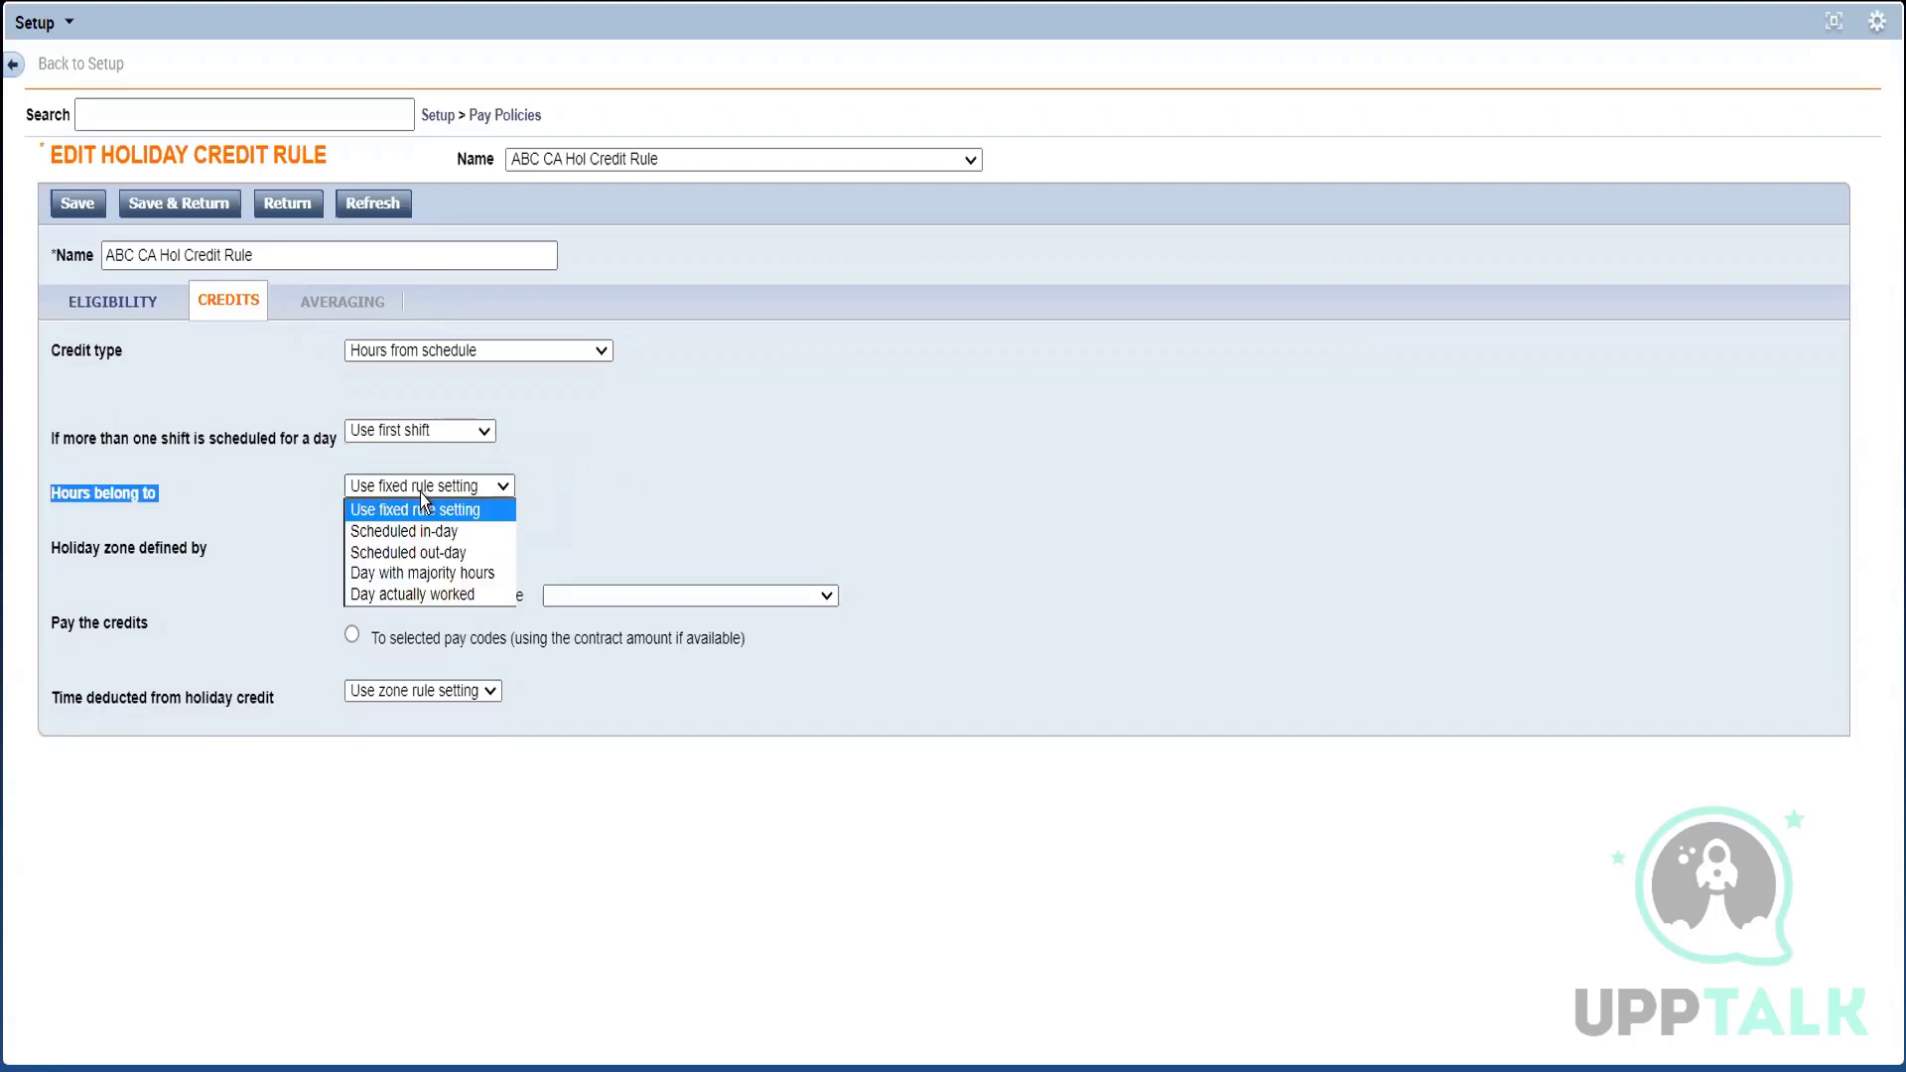
click(420, 492)
click(420, 492)
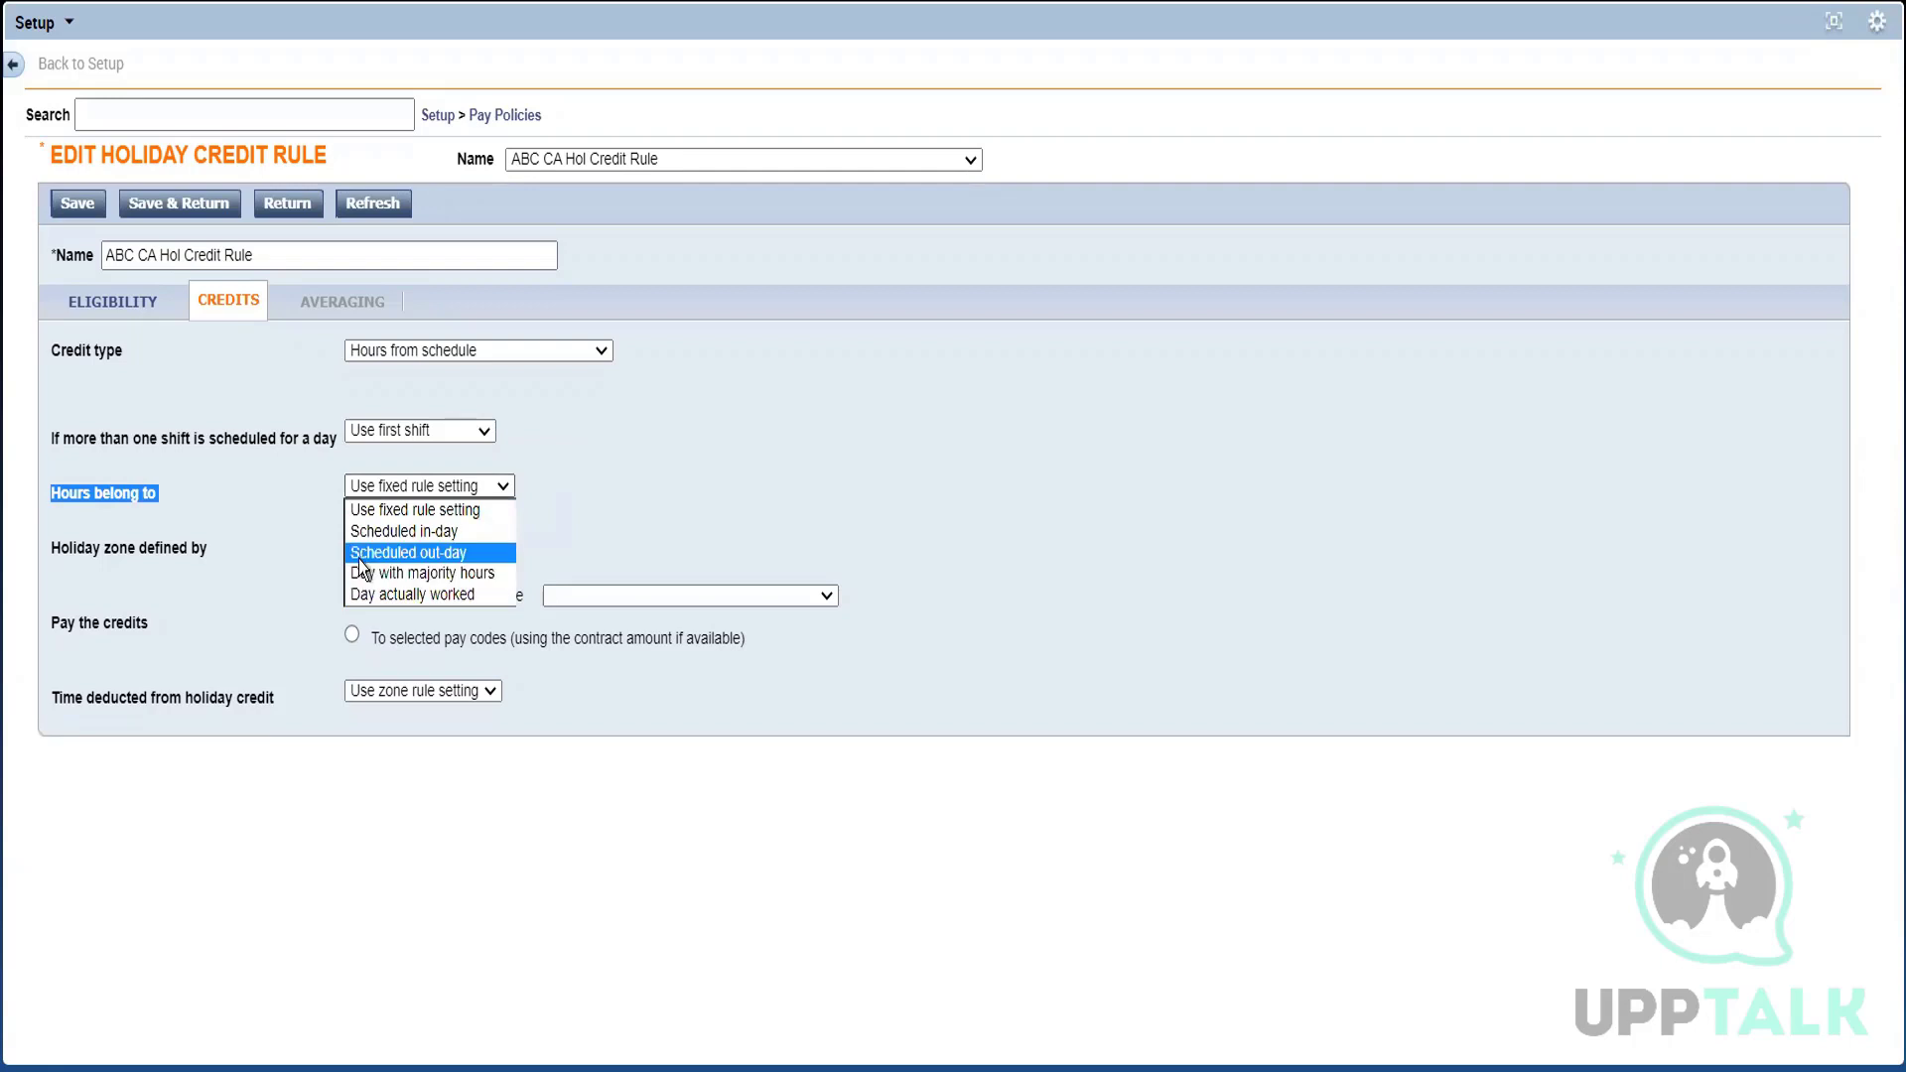
click(771, 461)
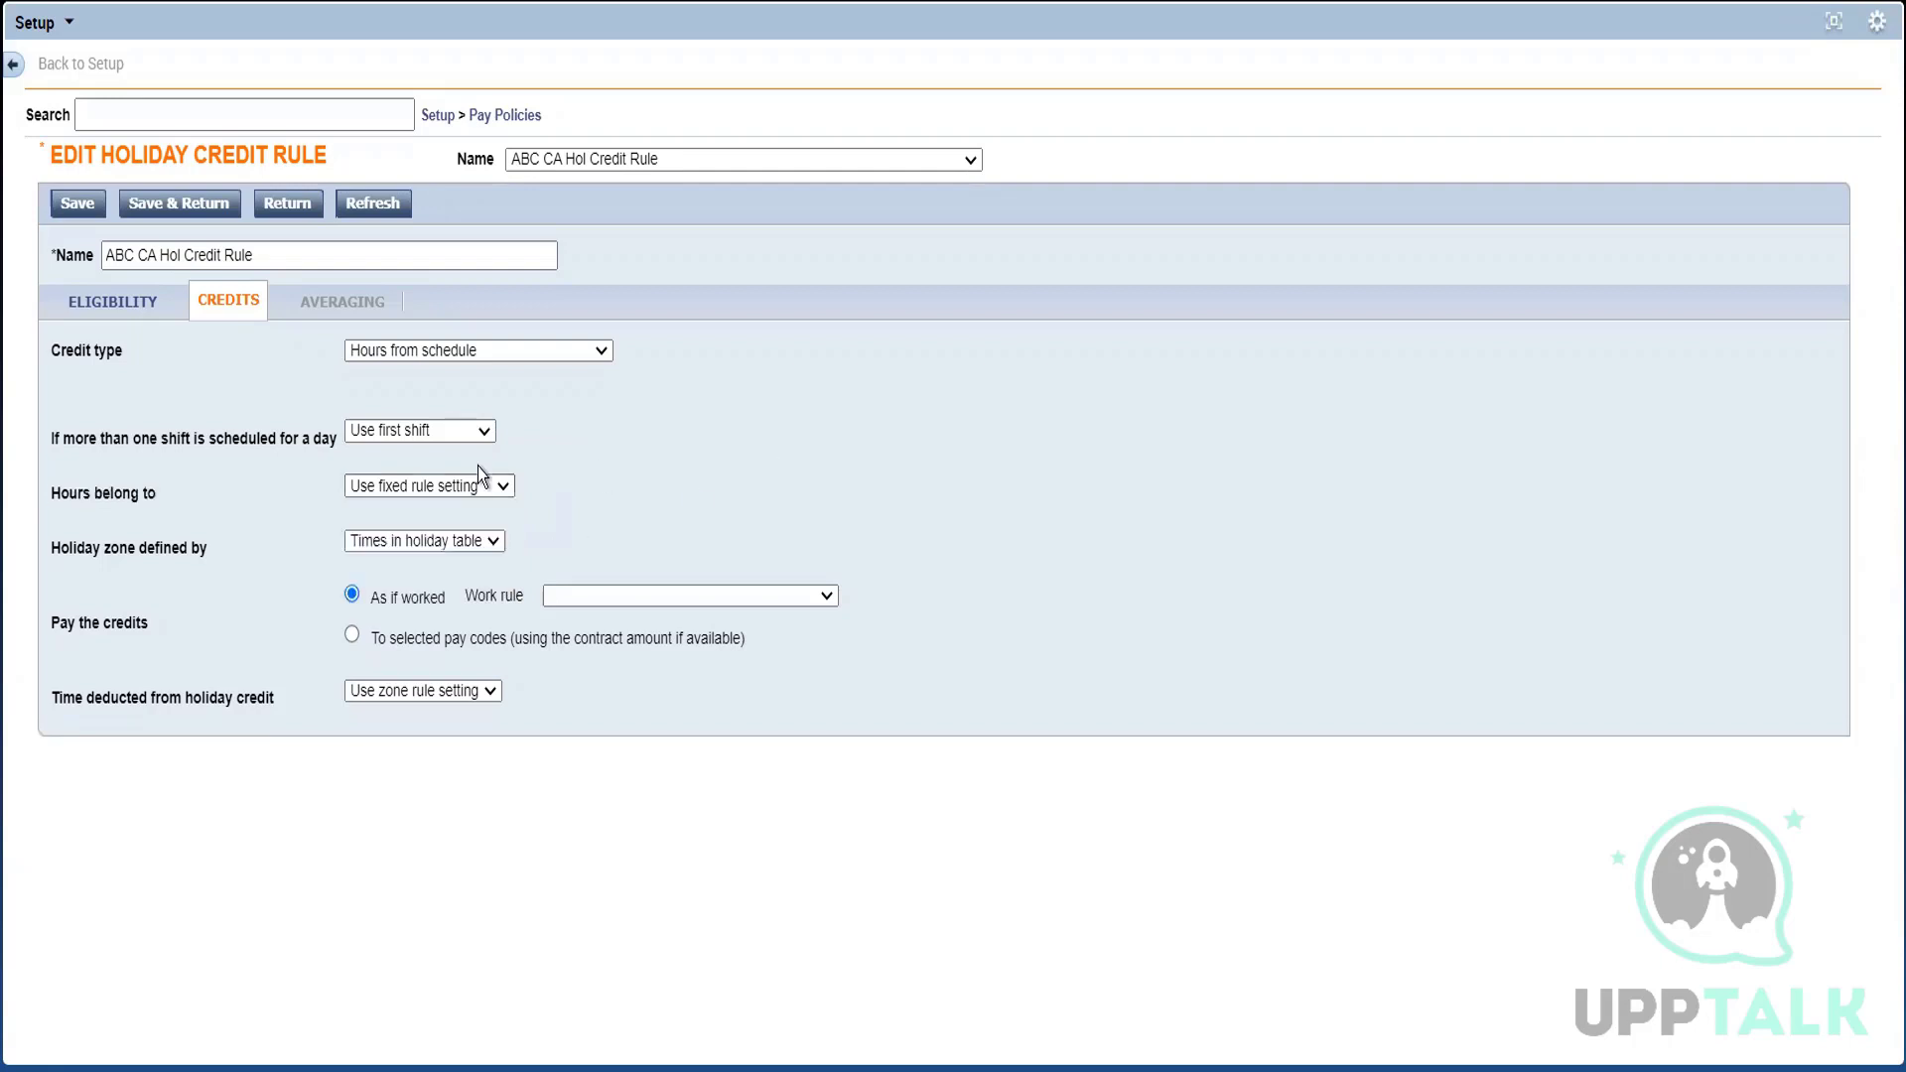
click(366, 495)
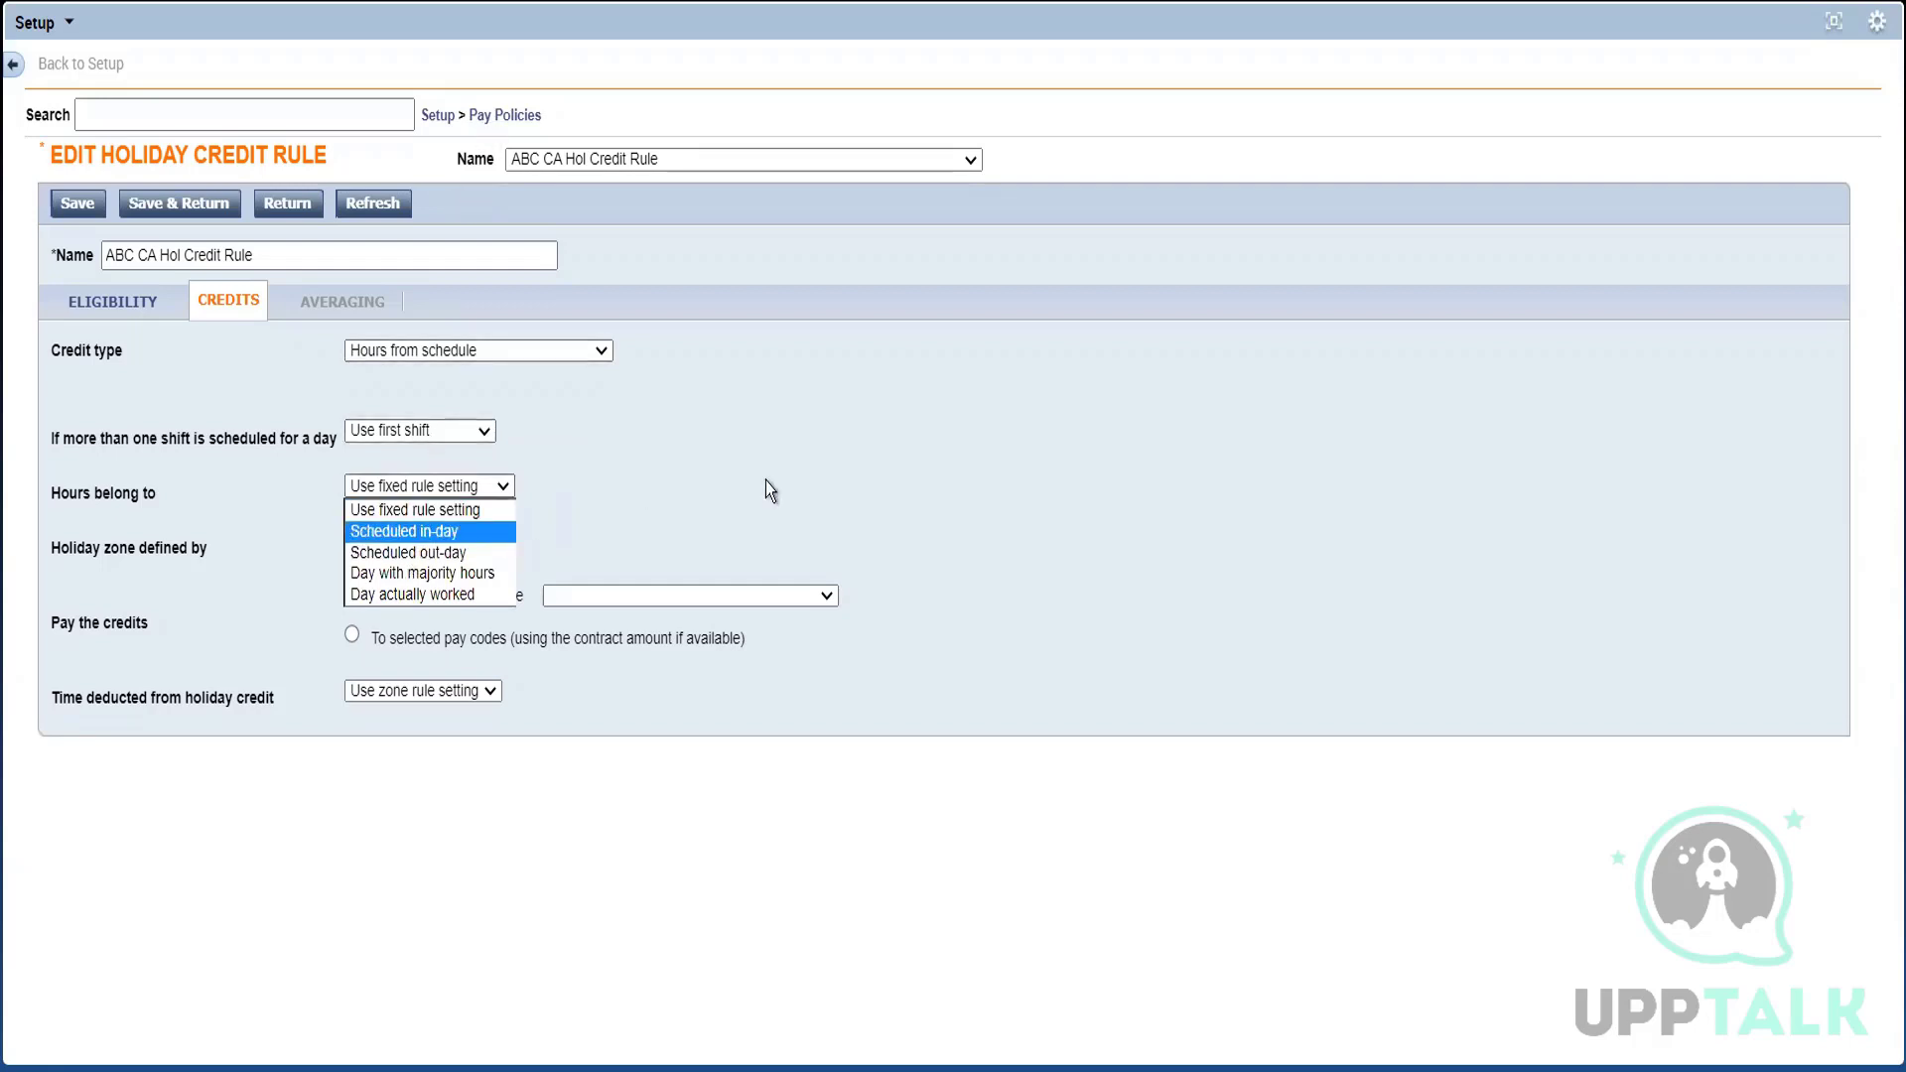
click(666, 462)
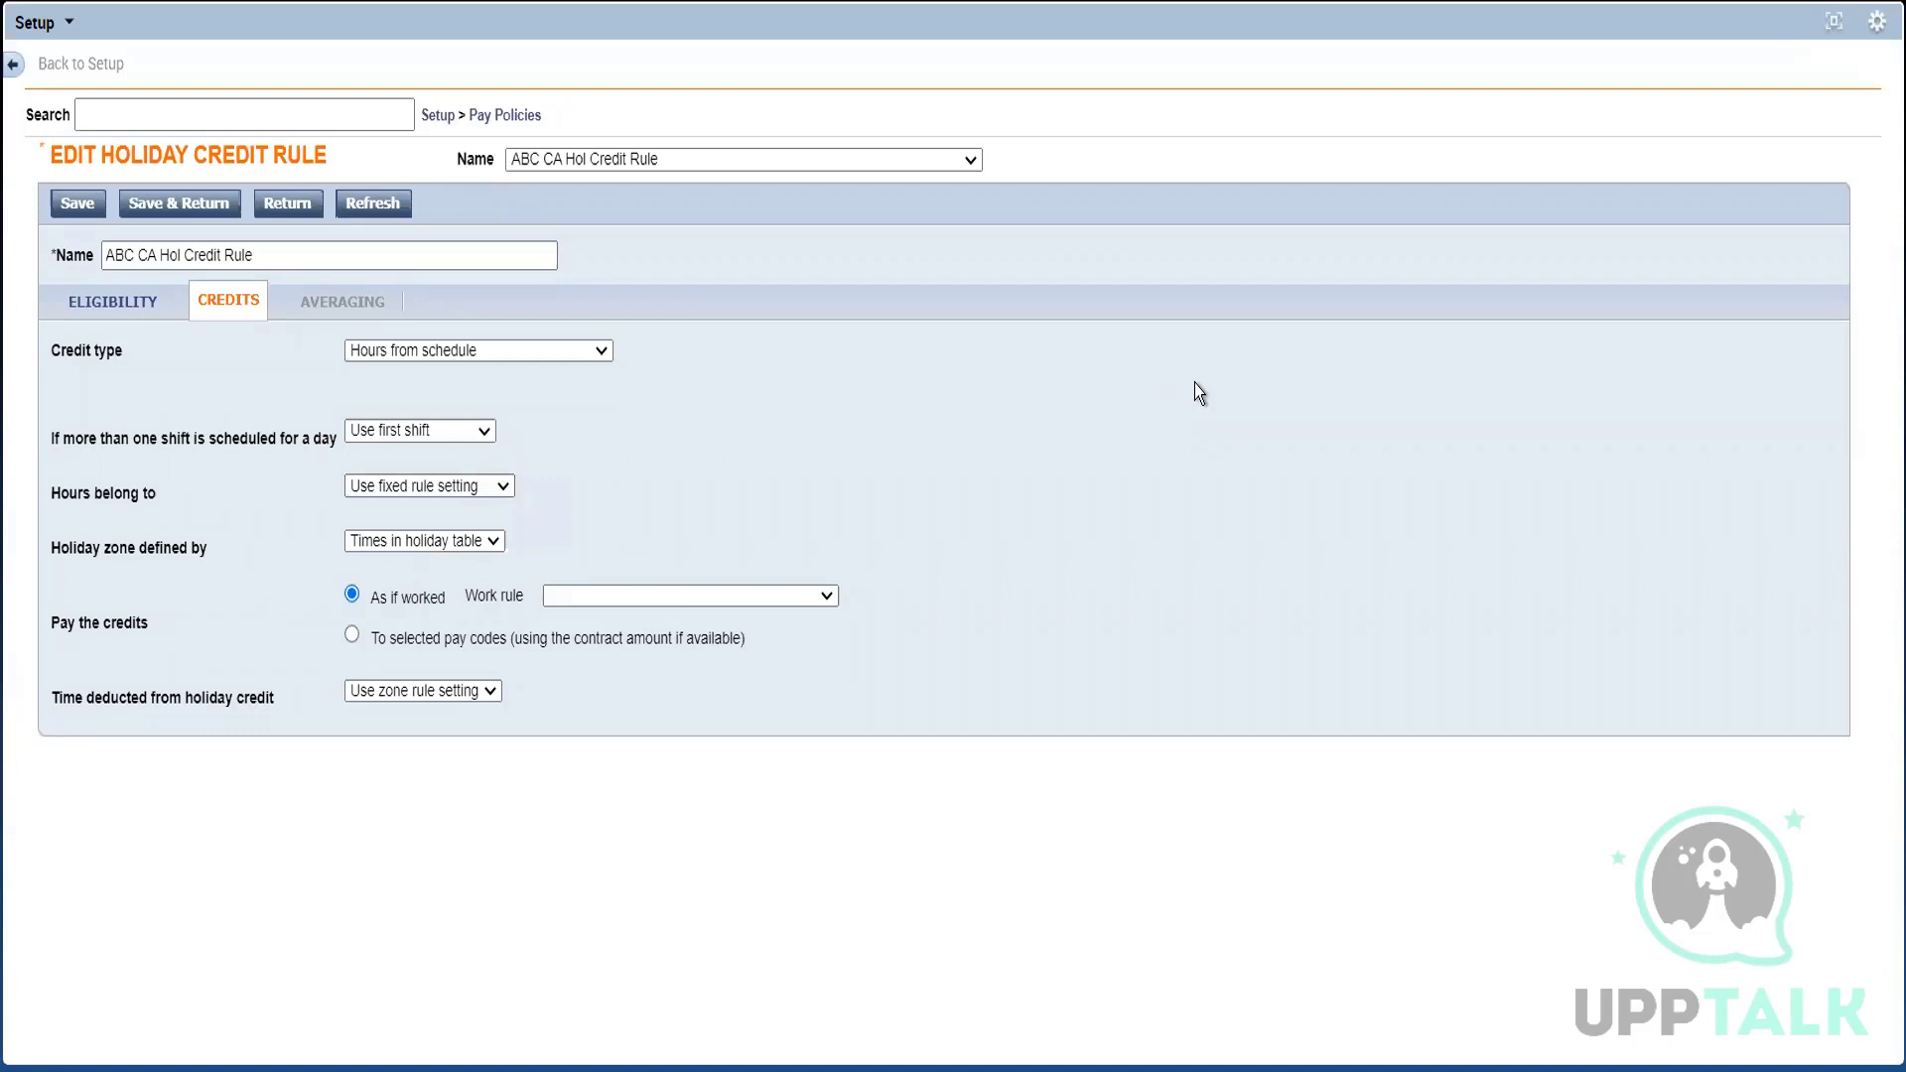
Step: Switch the credit type to Fixed number of hours, then return to the holiday credit rules list, discarding the unsaved changes
click(558, 358)
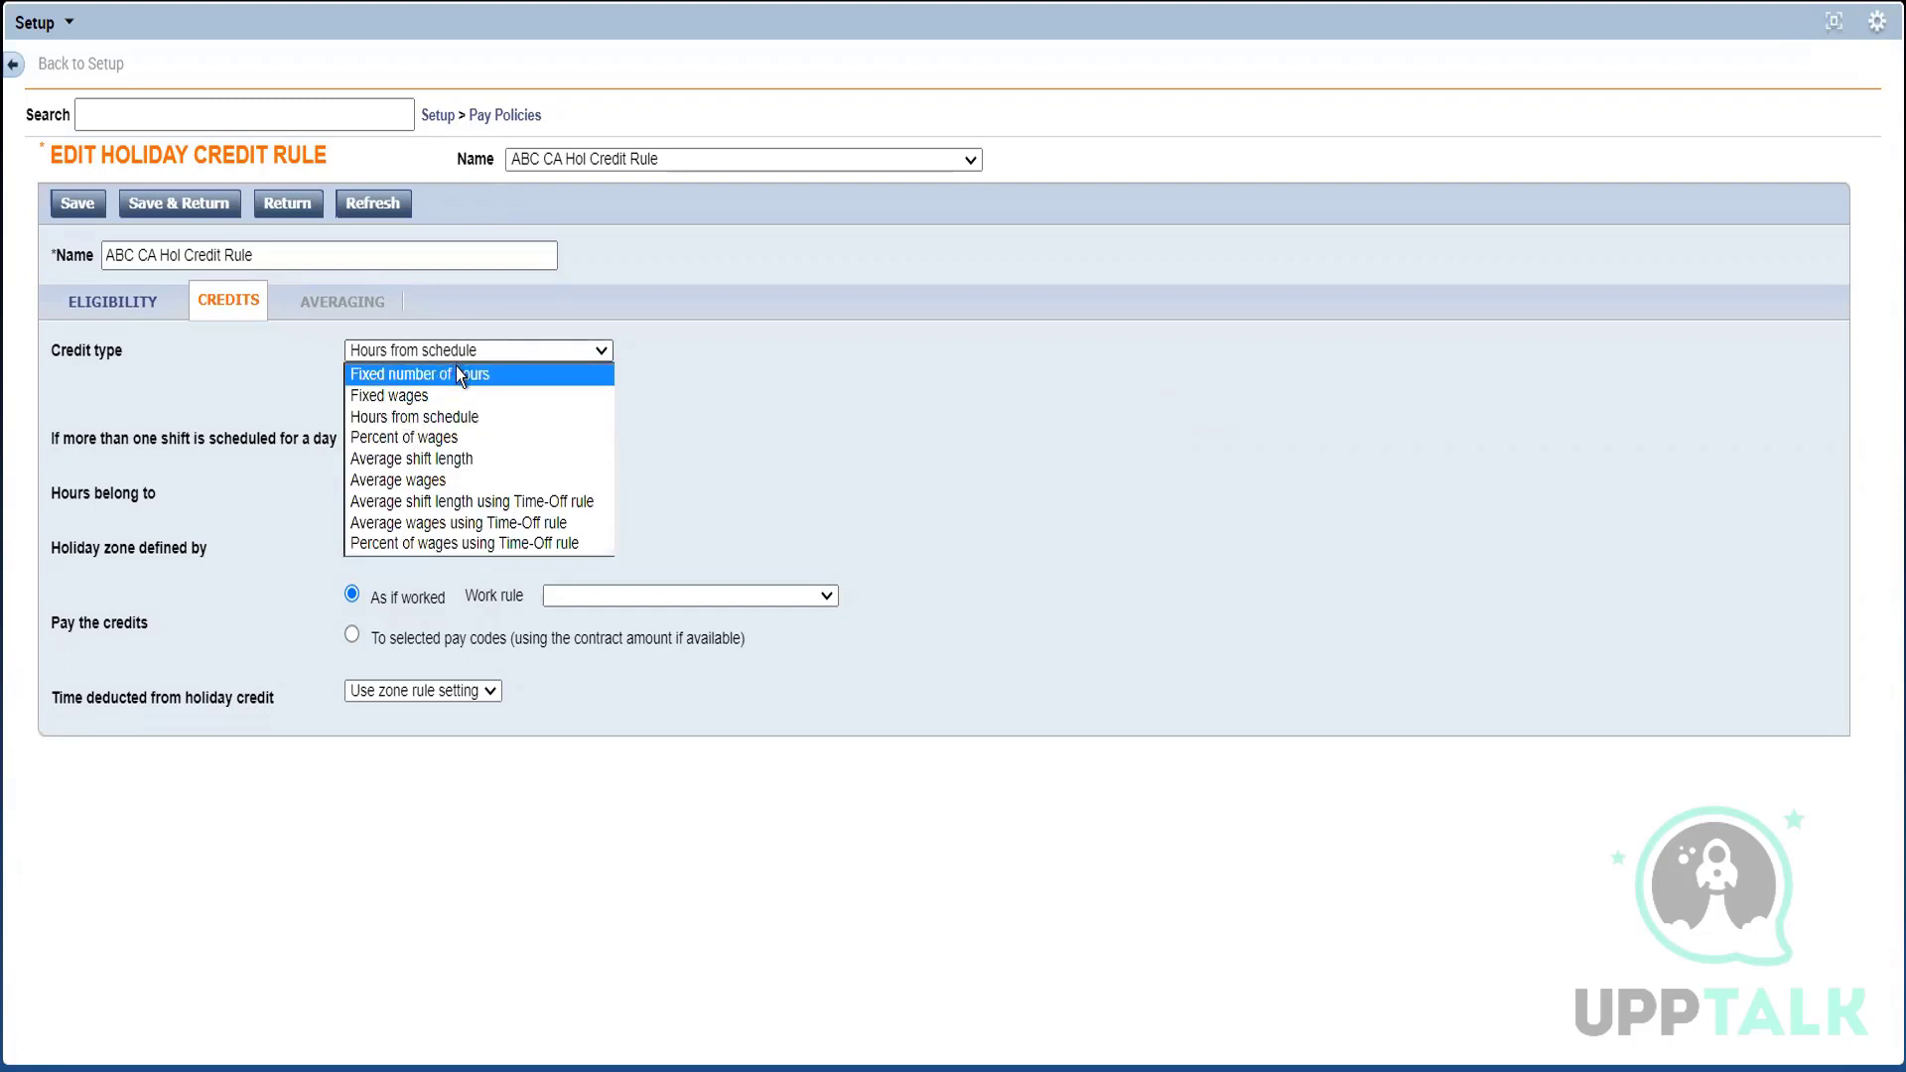
click(456, 373)
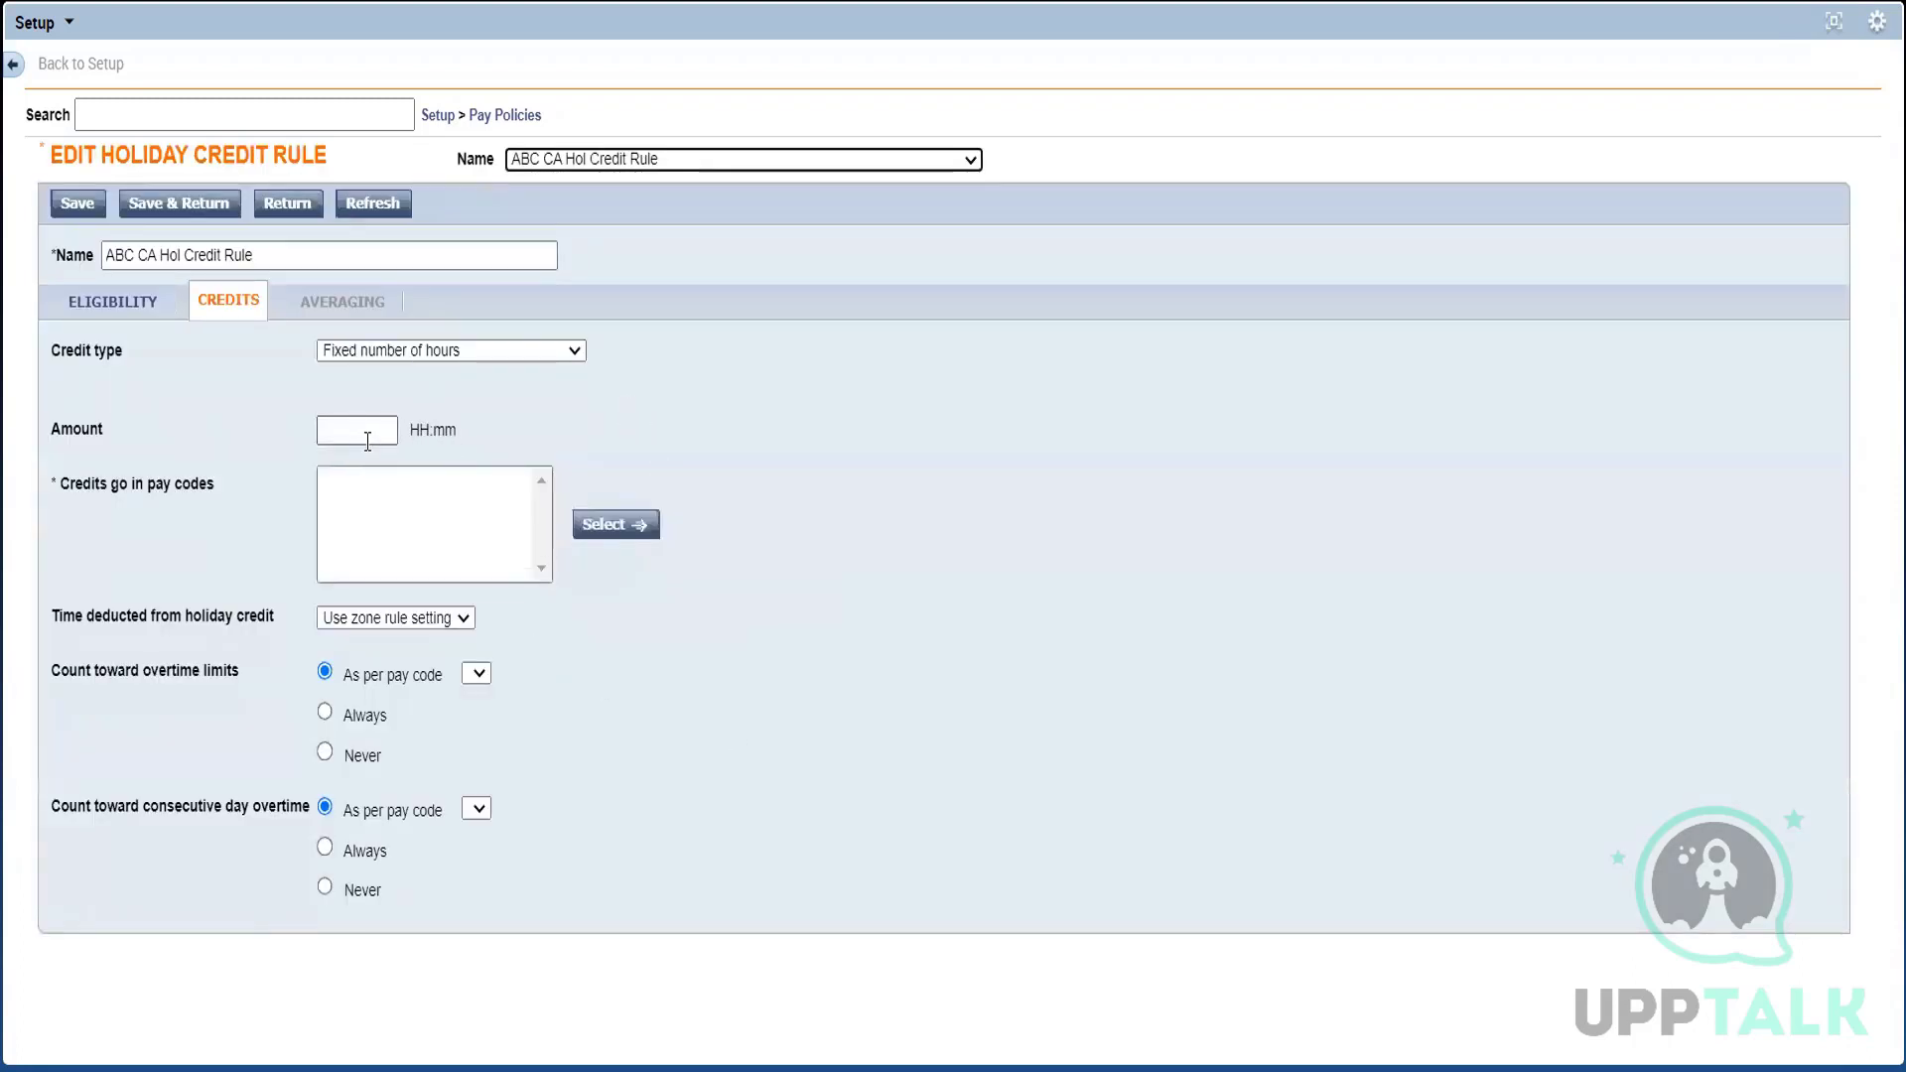
click(285, 208)
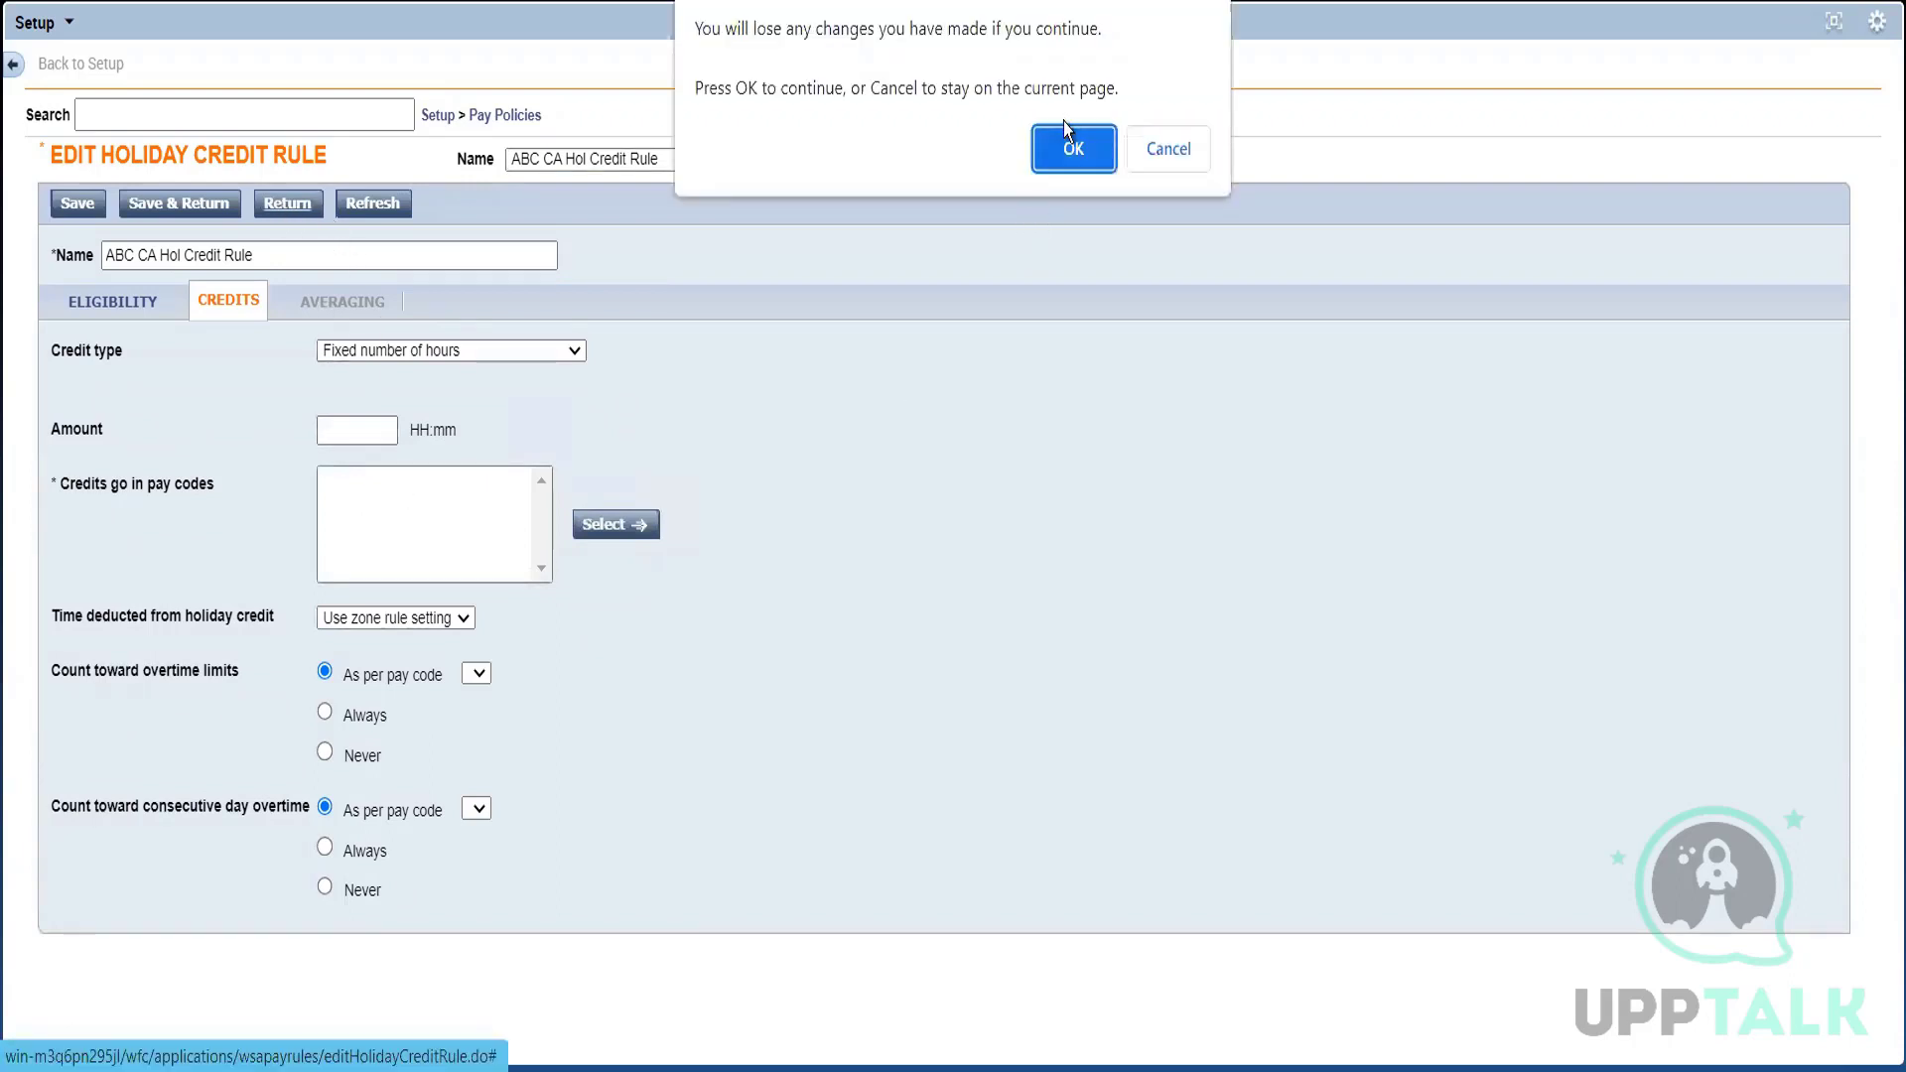
click(1071, 151)
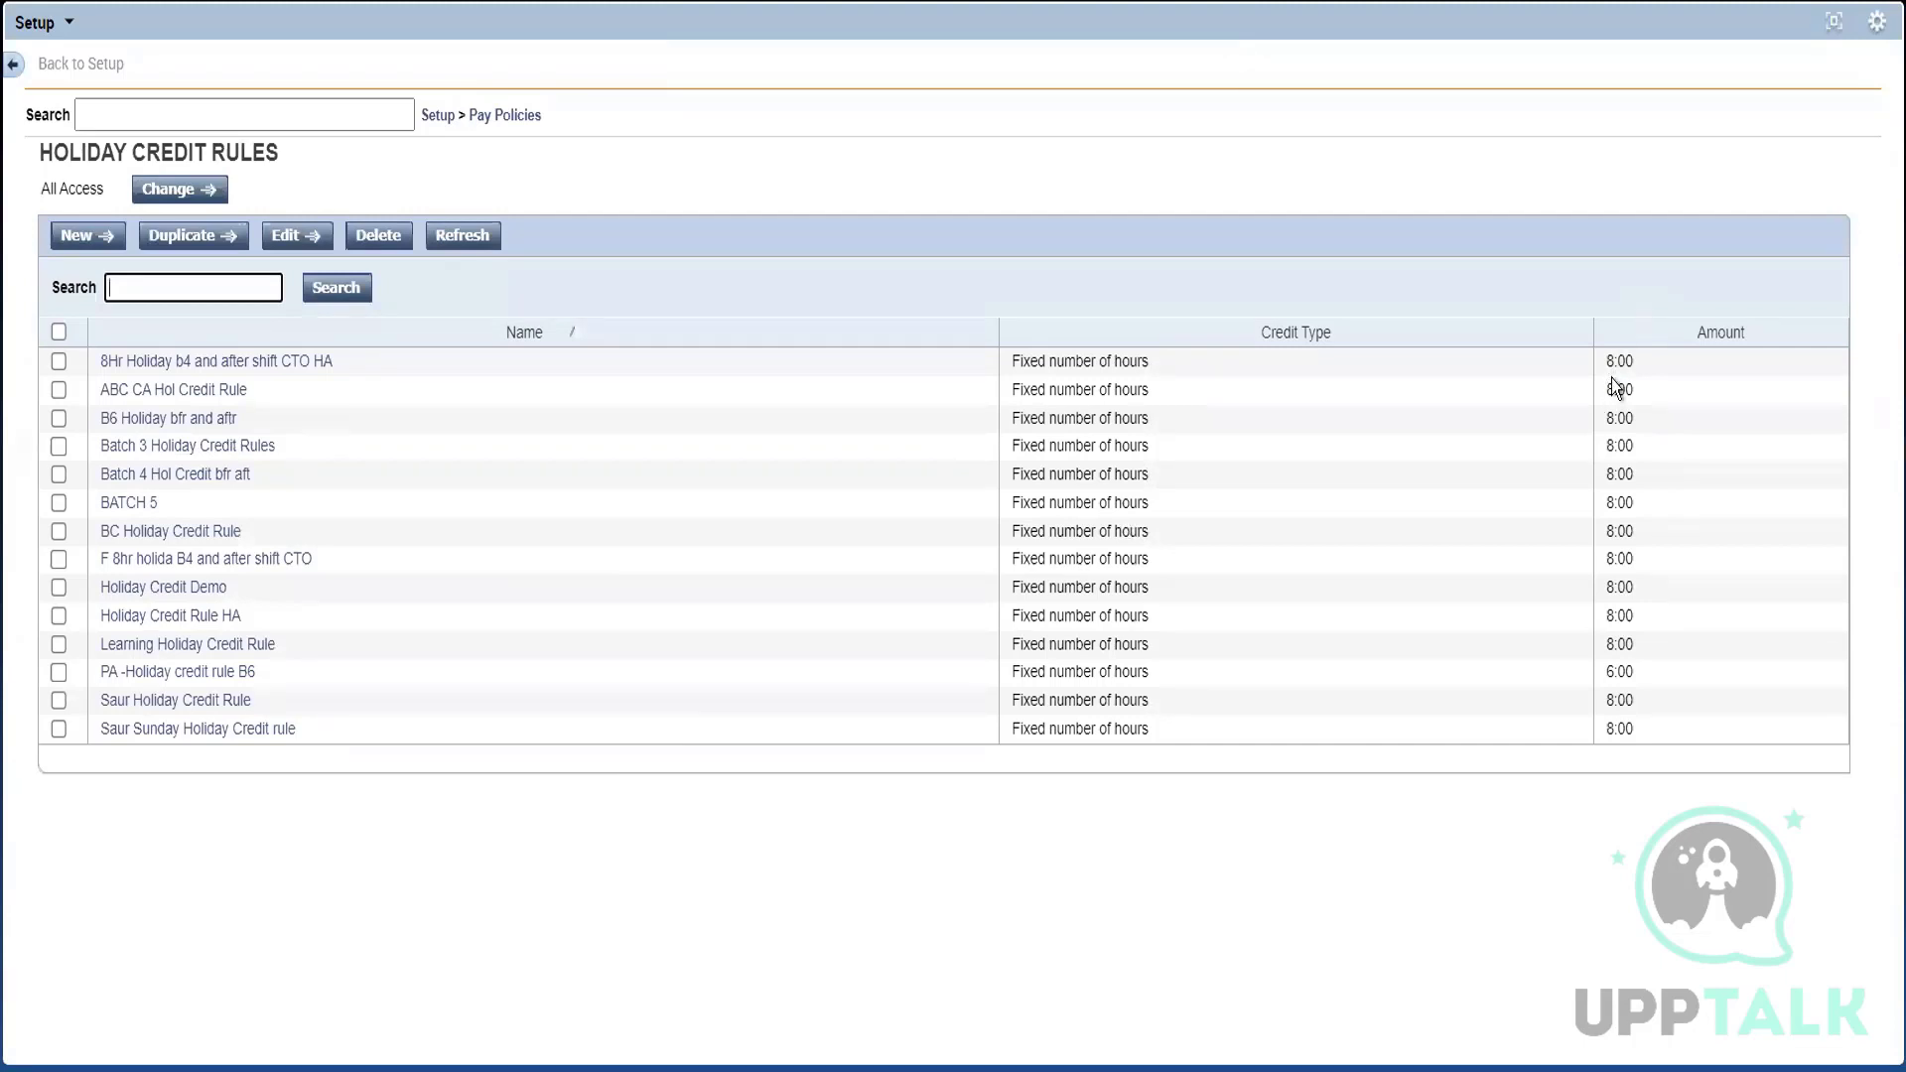
drag(1630, 358, 1528, 378)
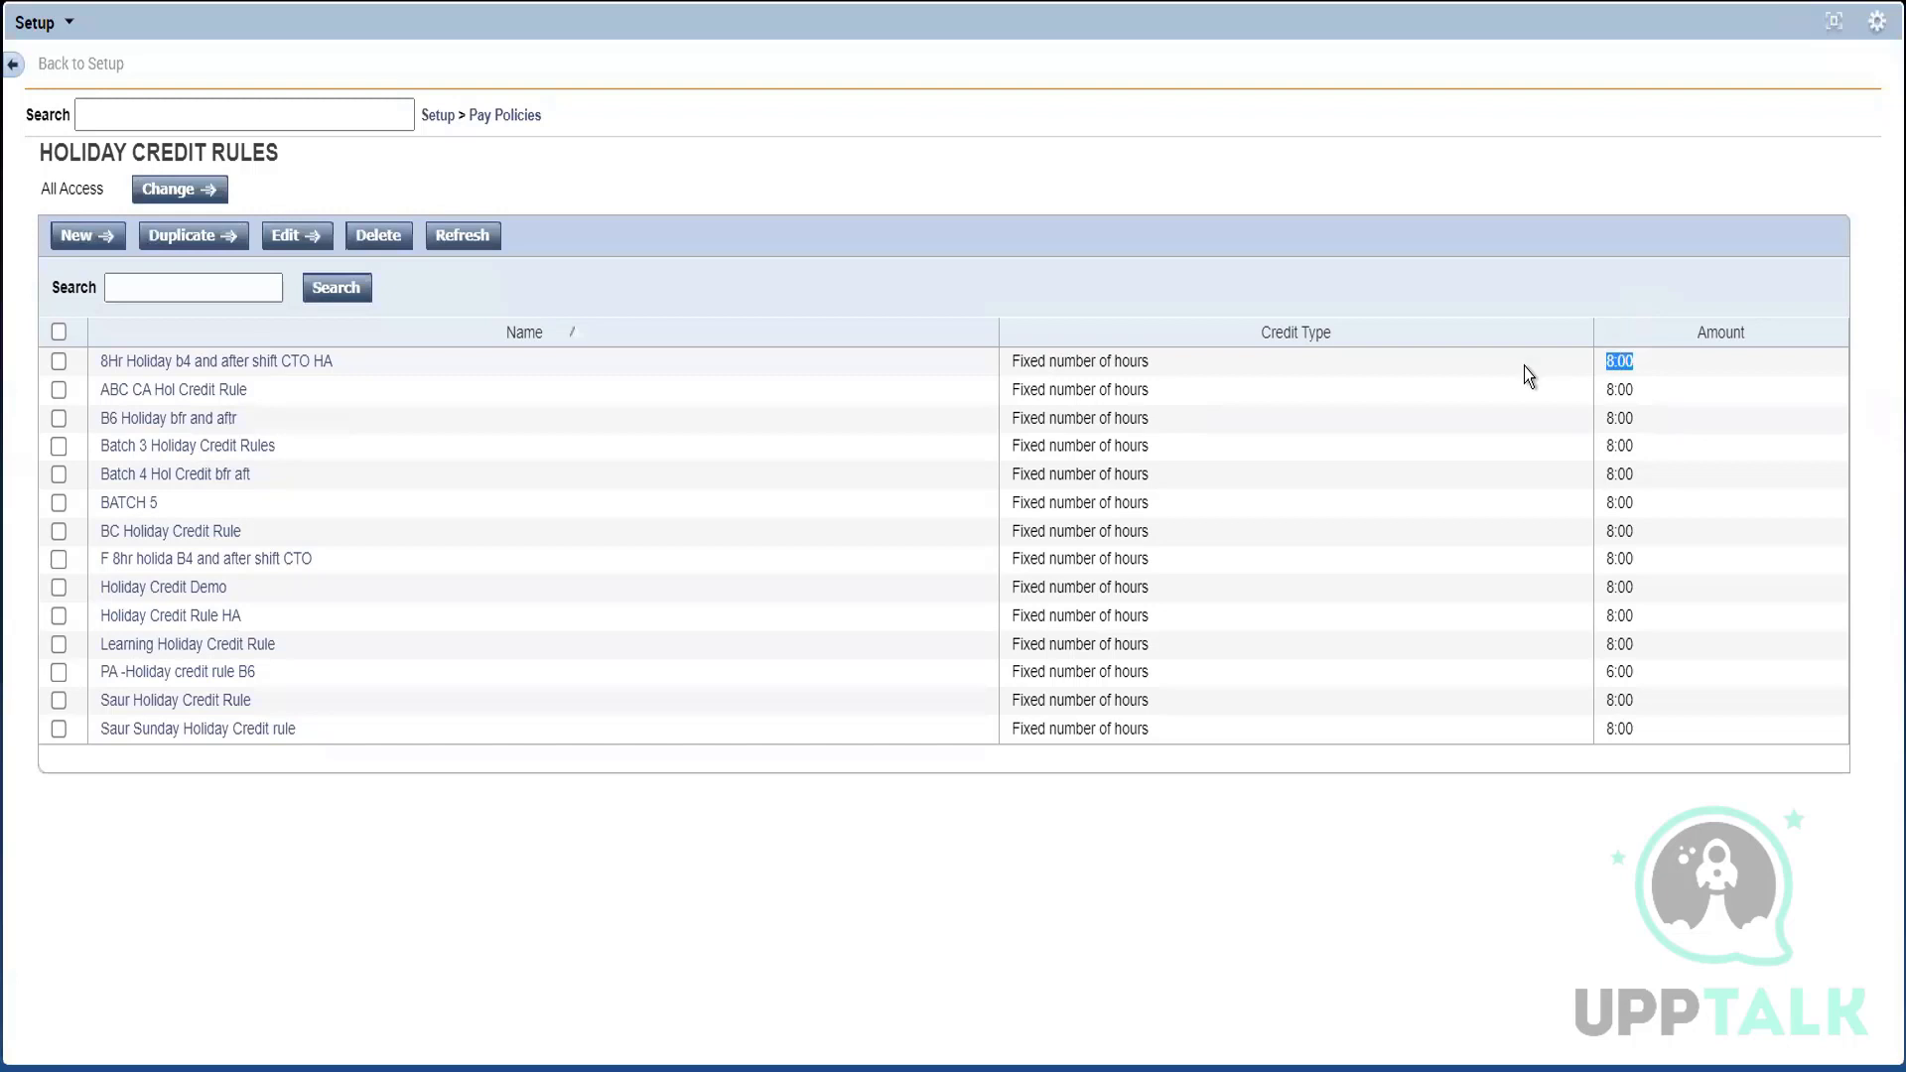
click(518, 127)
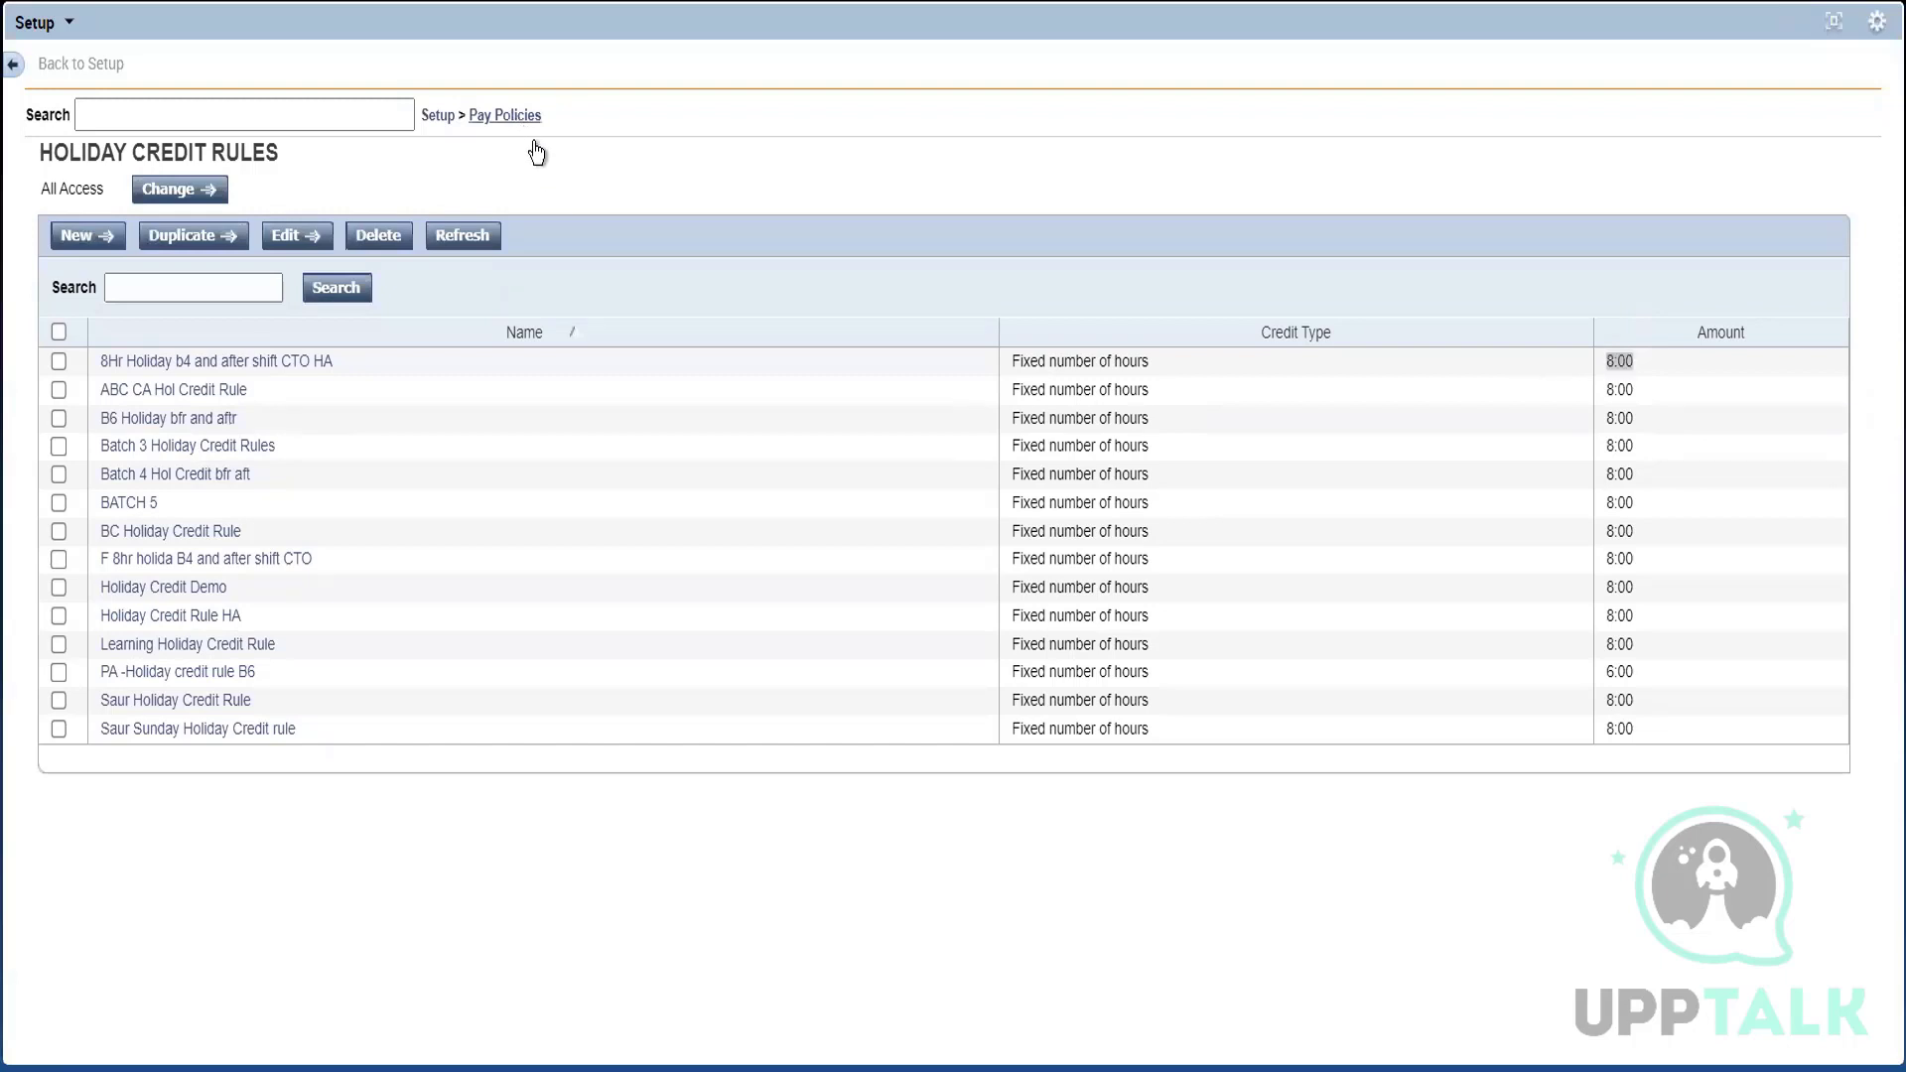
Step: Duplicate ABC CA Hol Credit Rule and name the copy Aus FT
click(59, 392)
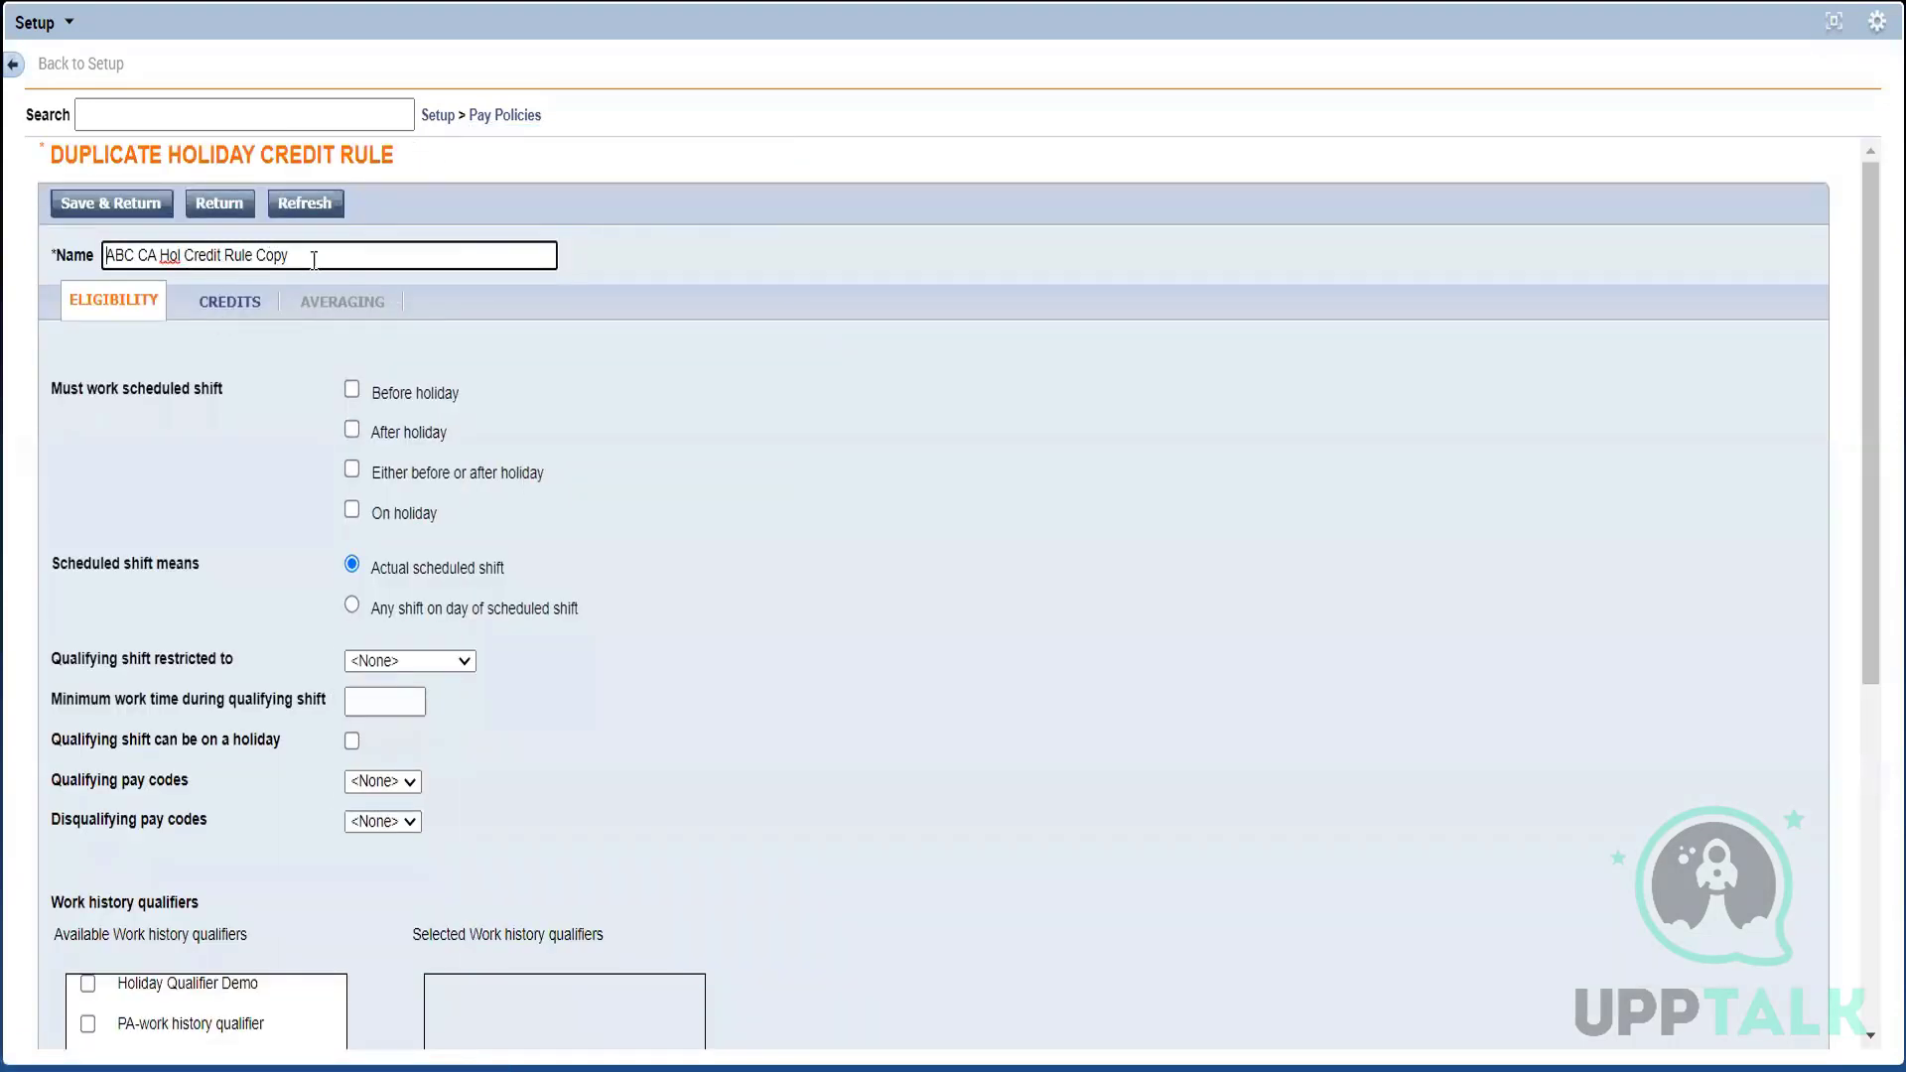
drag(311, 258, 14, 281)
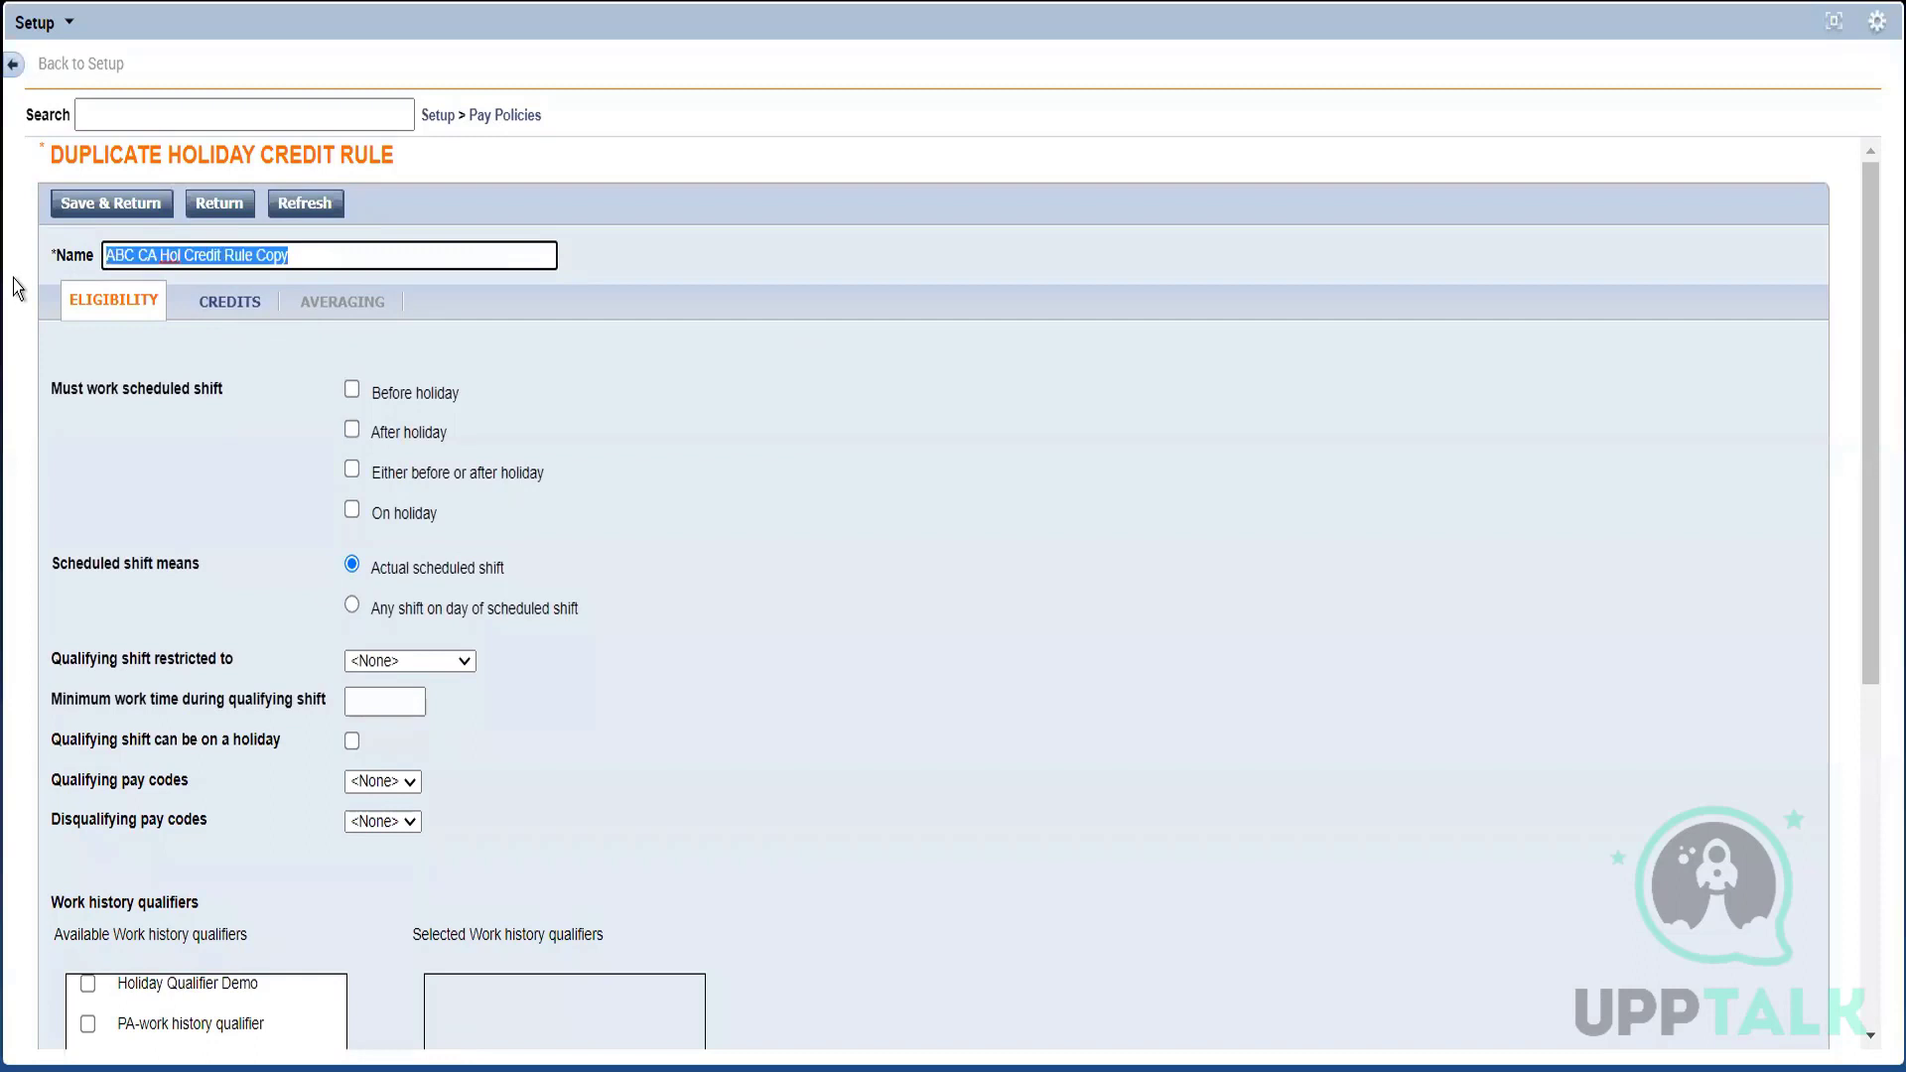
text(Aust)
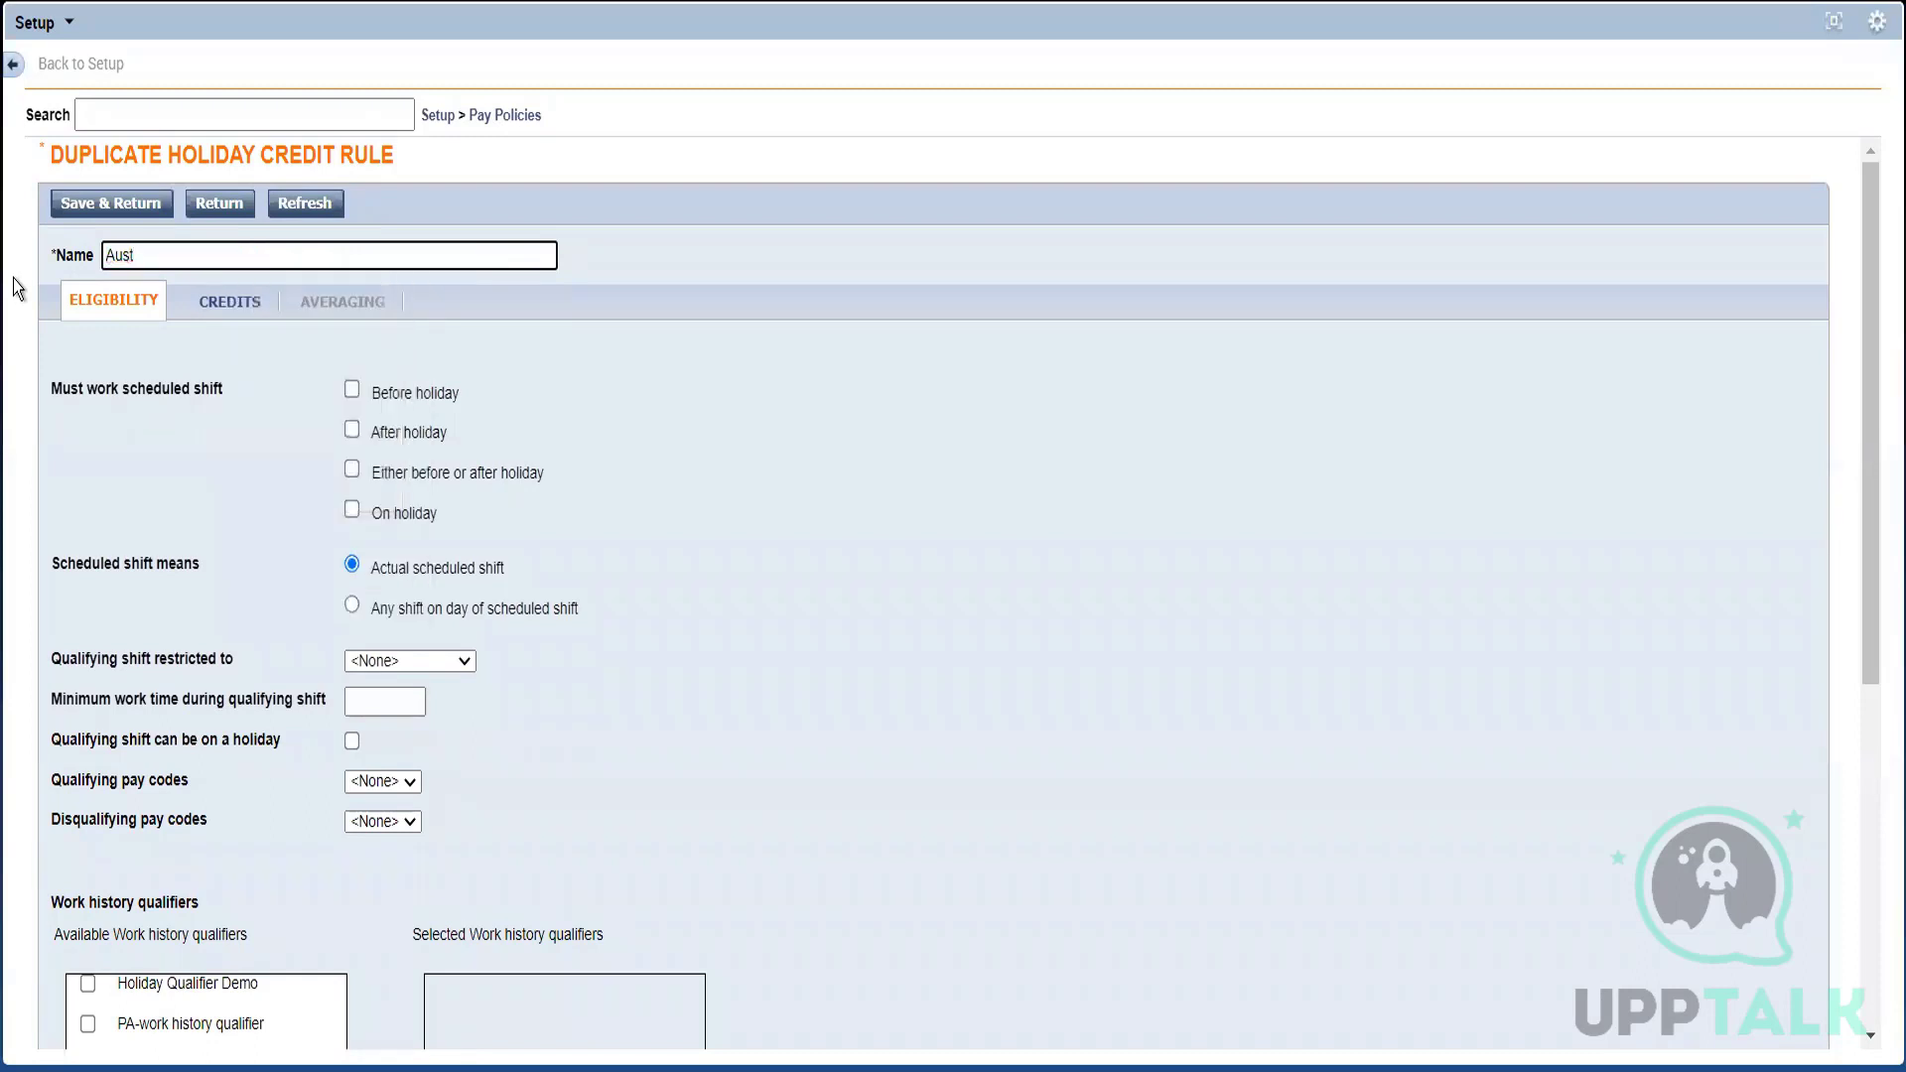
key(BackSpace)
text(FT)
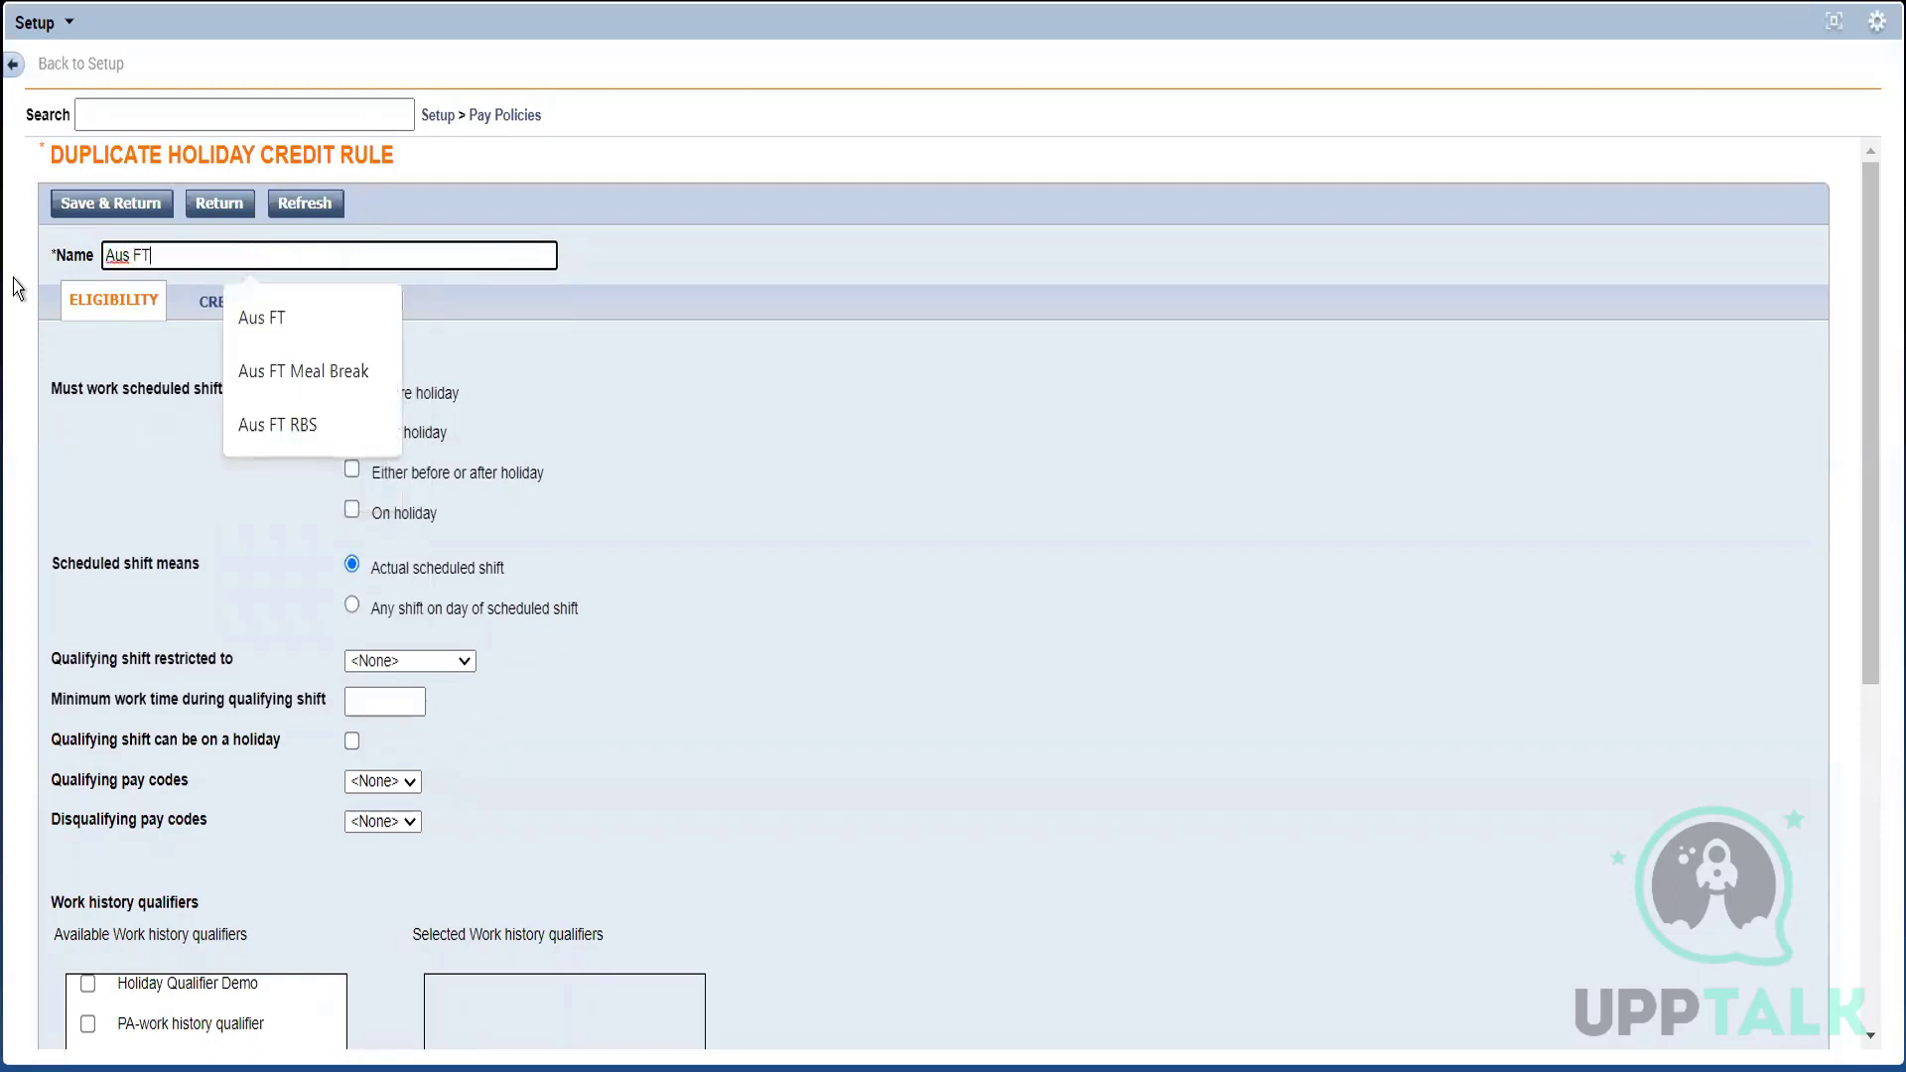
click(587, 432)
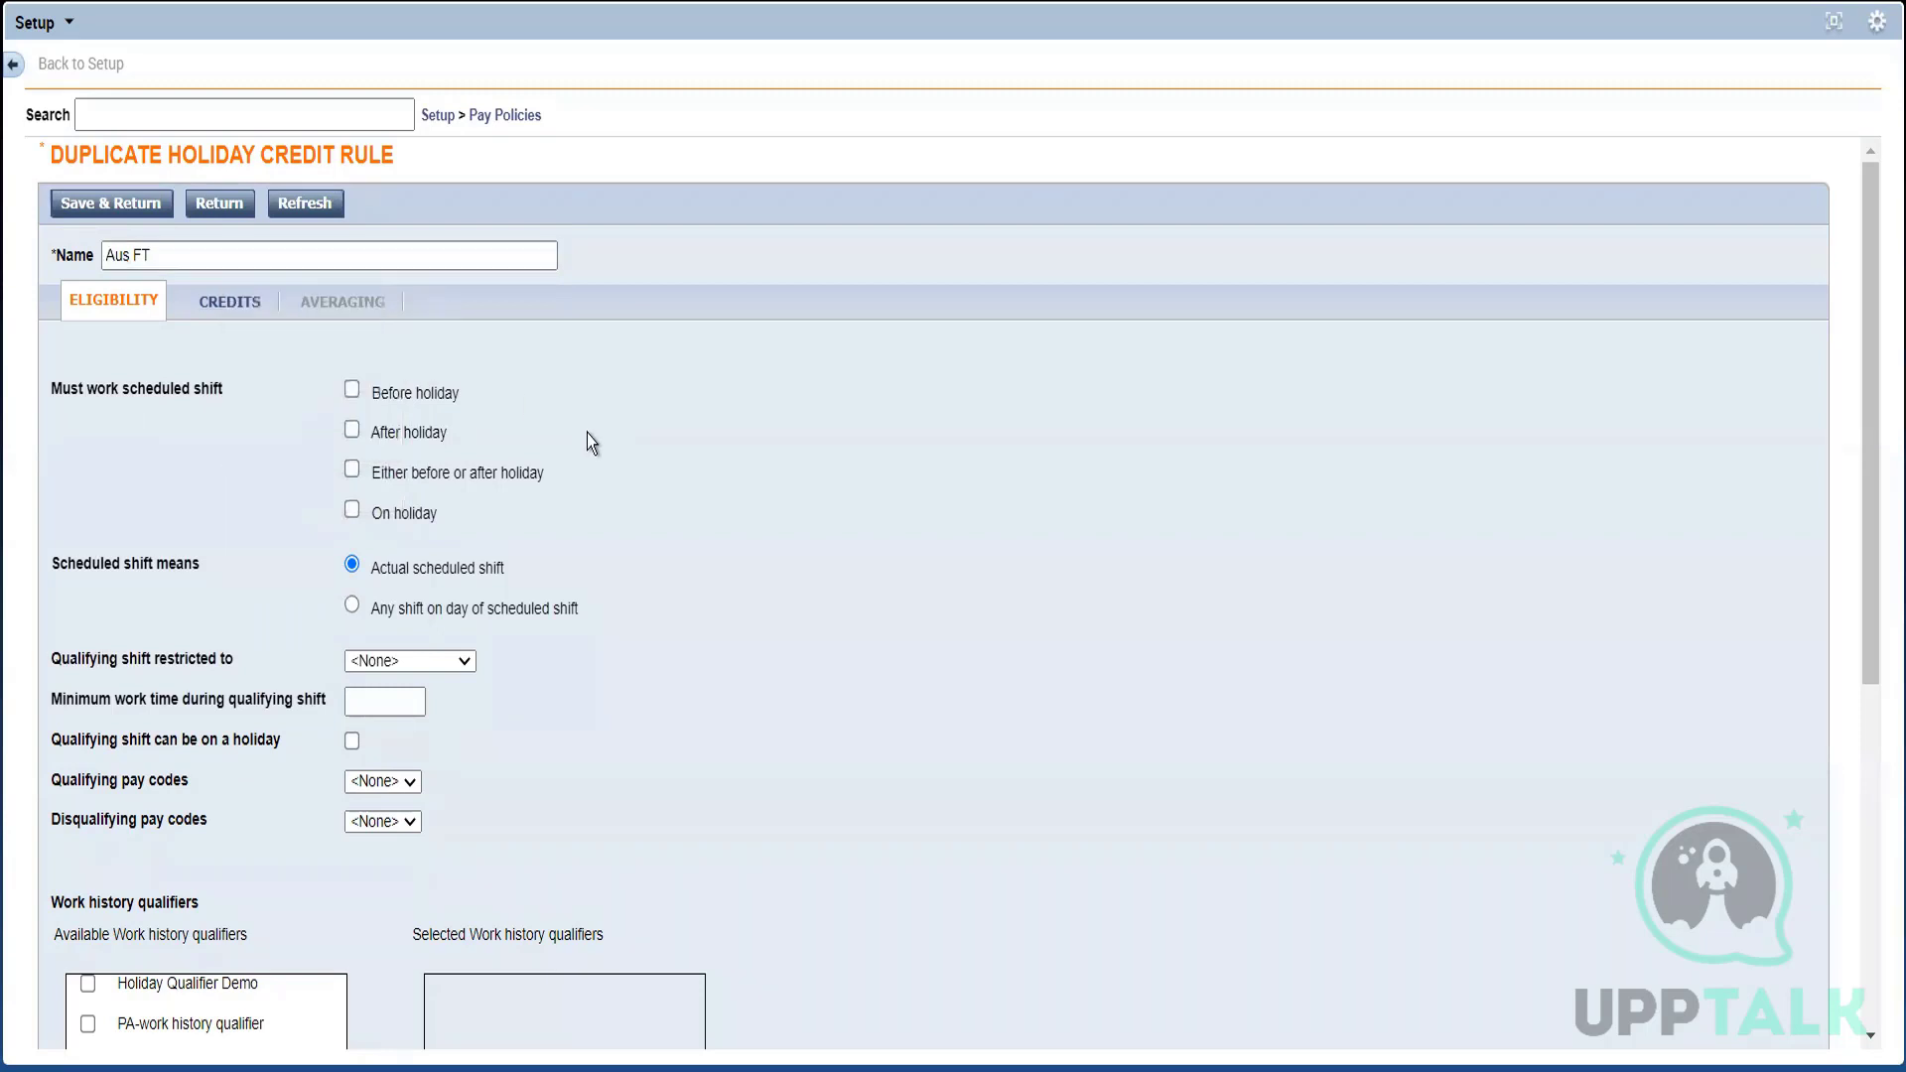
Step: Check the hol-credit pay code in the duplicate's credit settings, then save the new holiday credit rule and return to the list
click(235, 300)
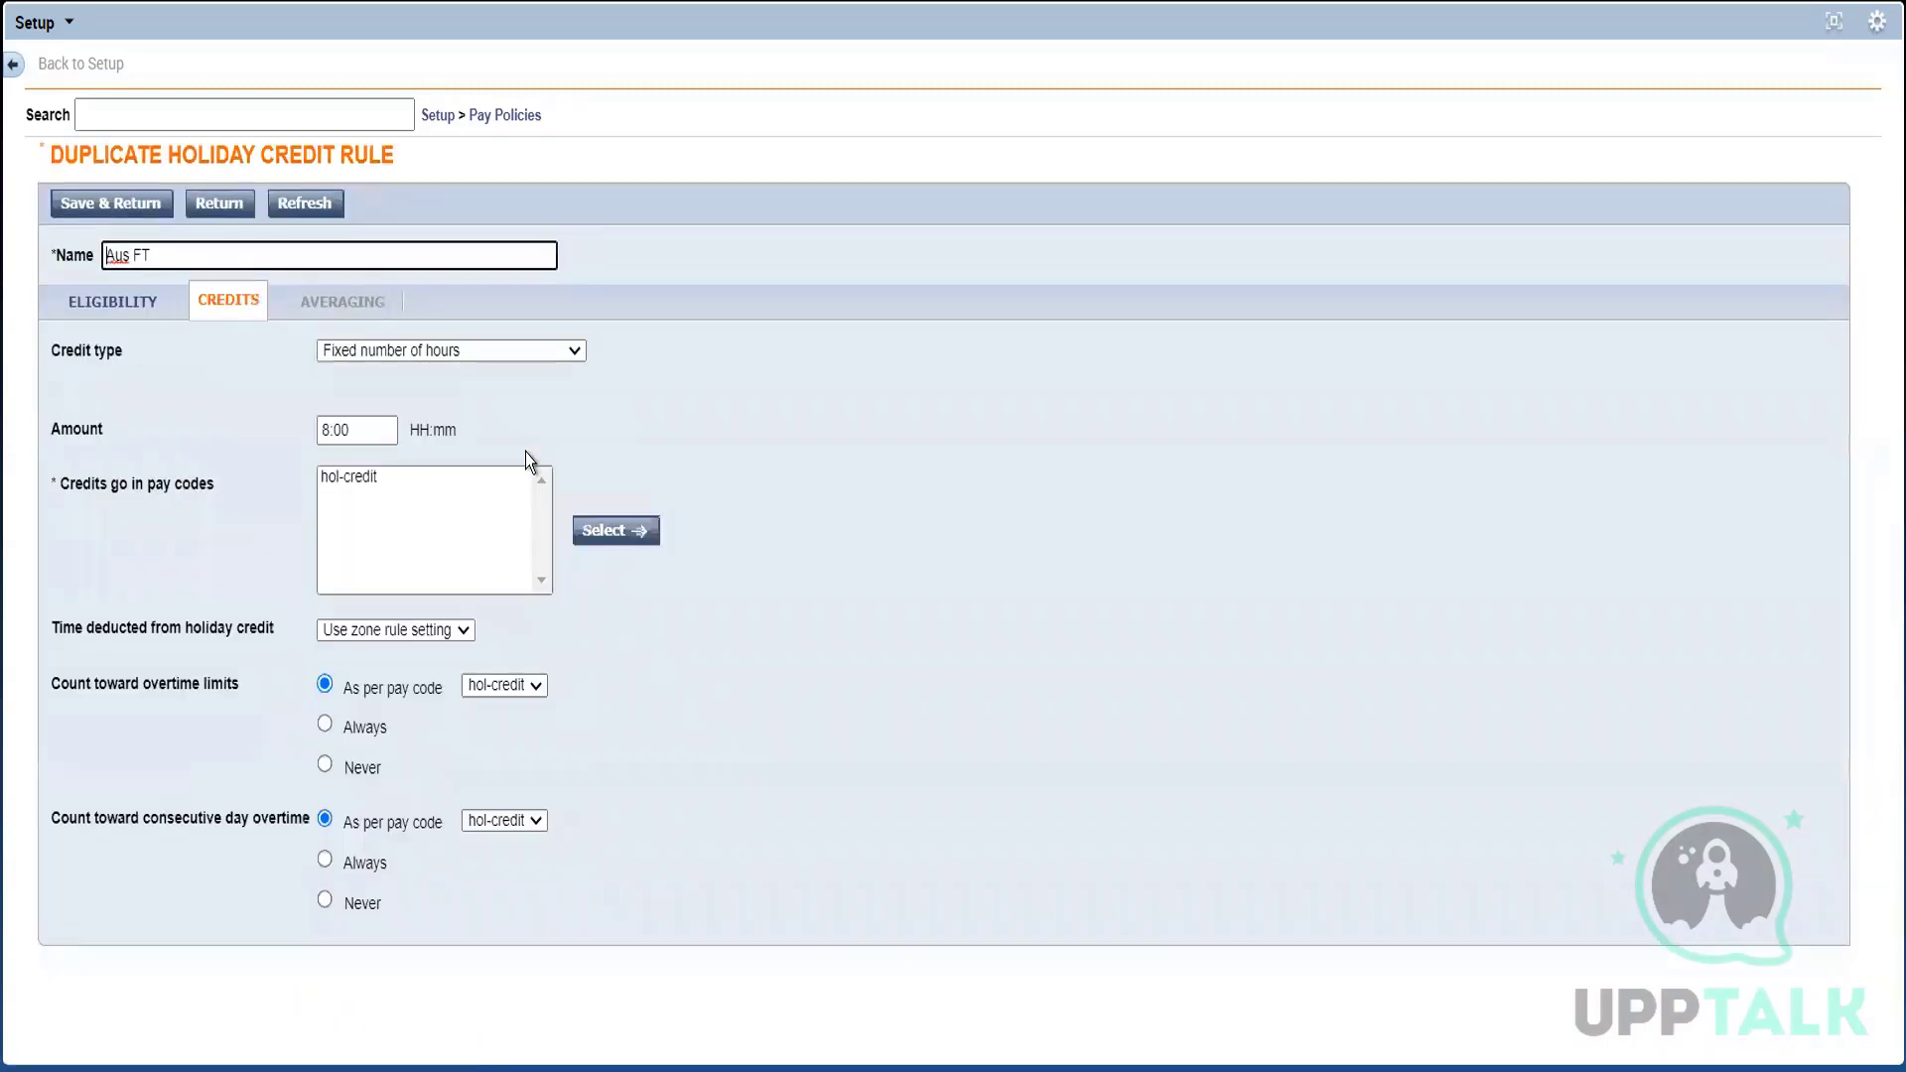
click(408, 480)
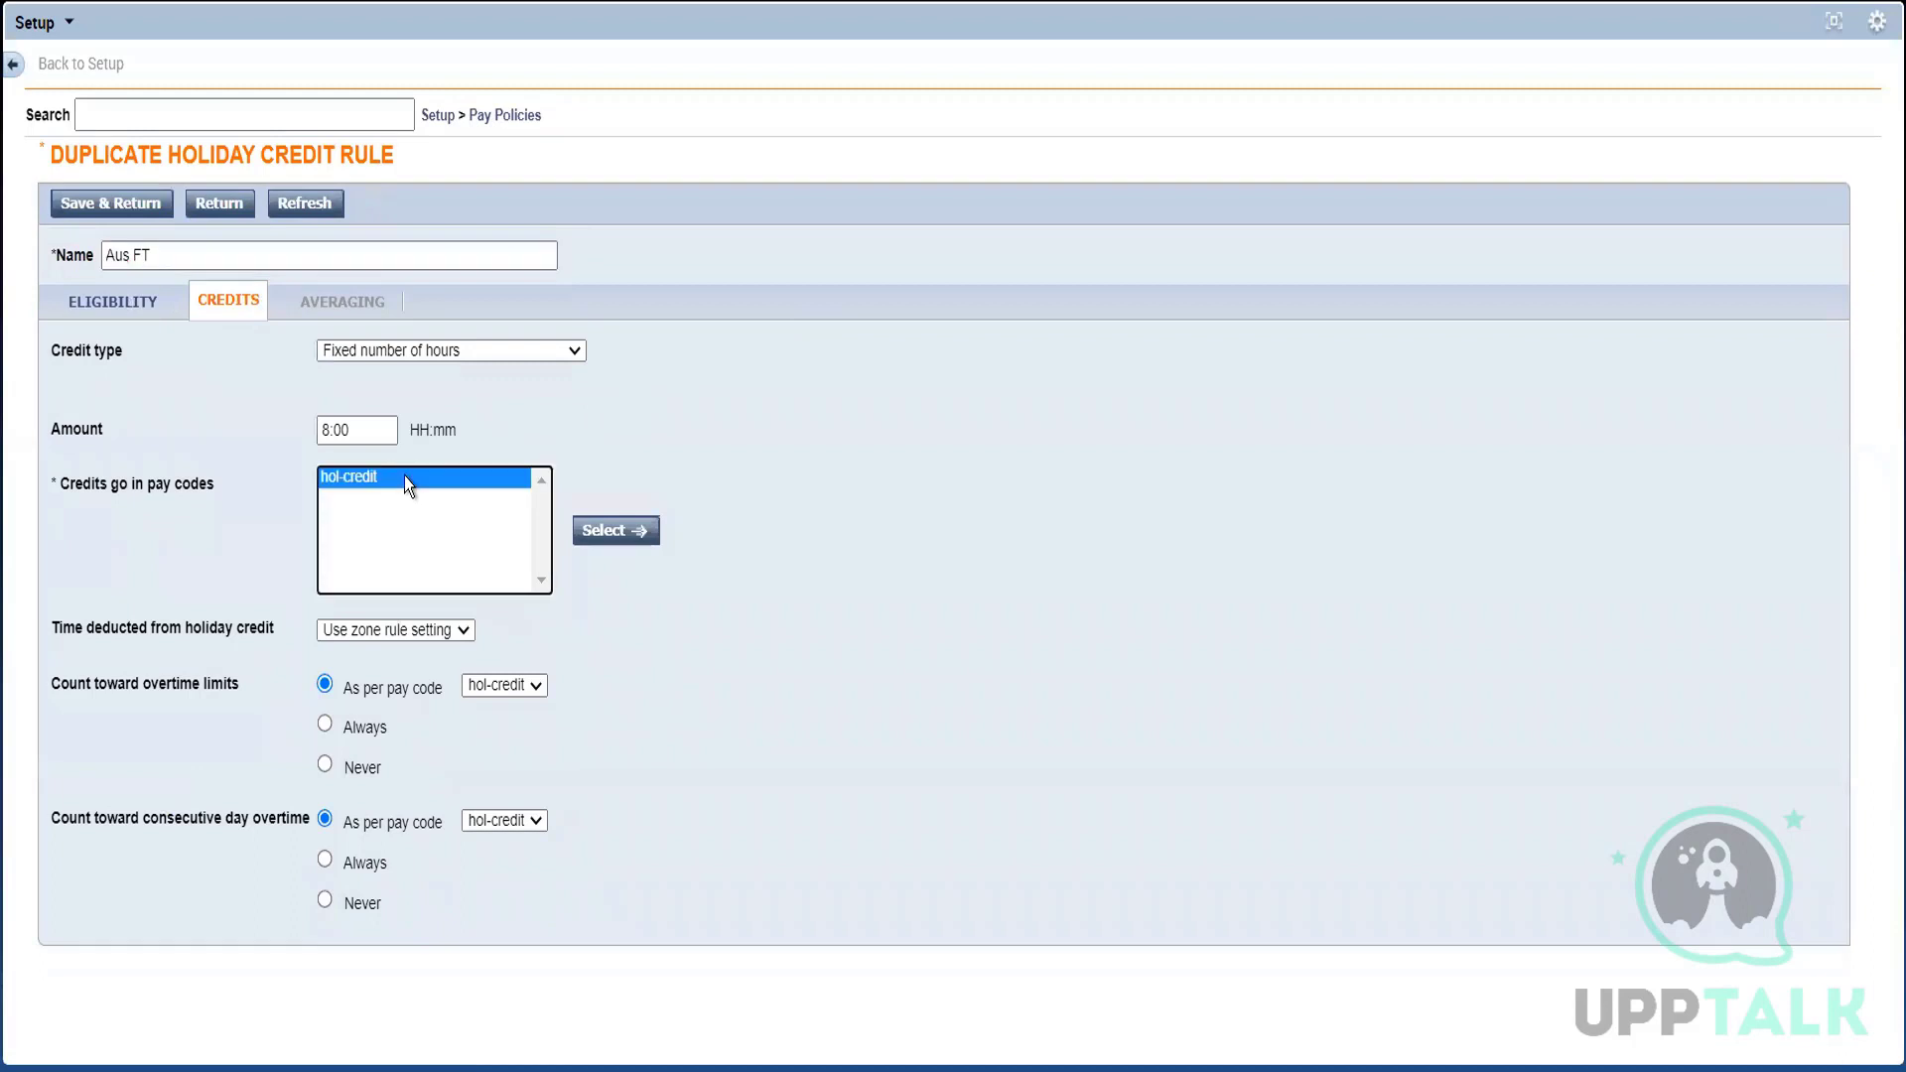
click(111, 202)
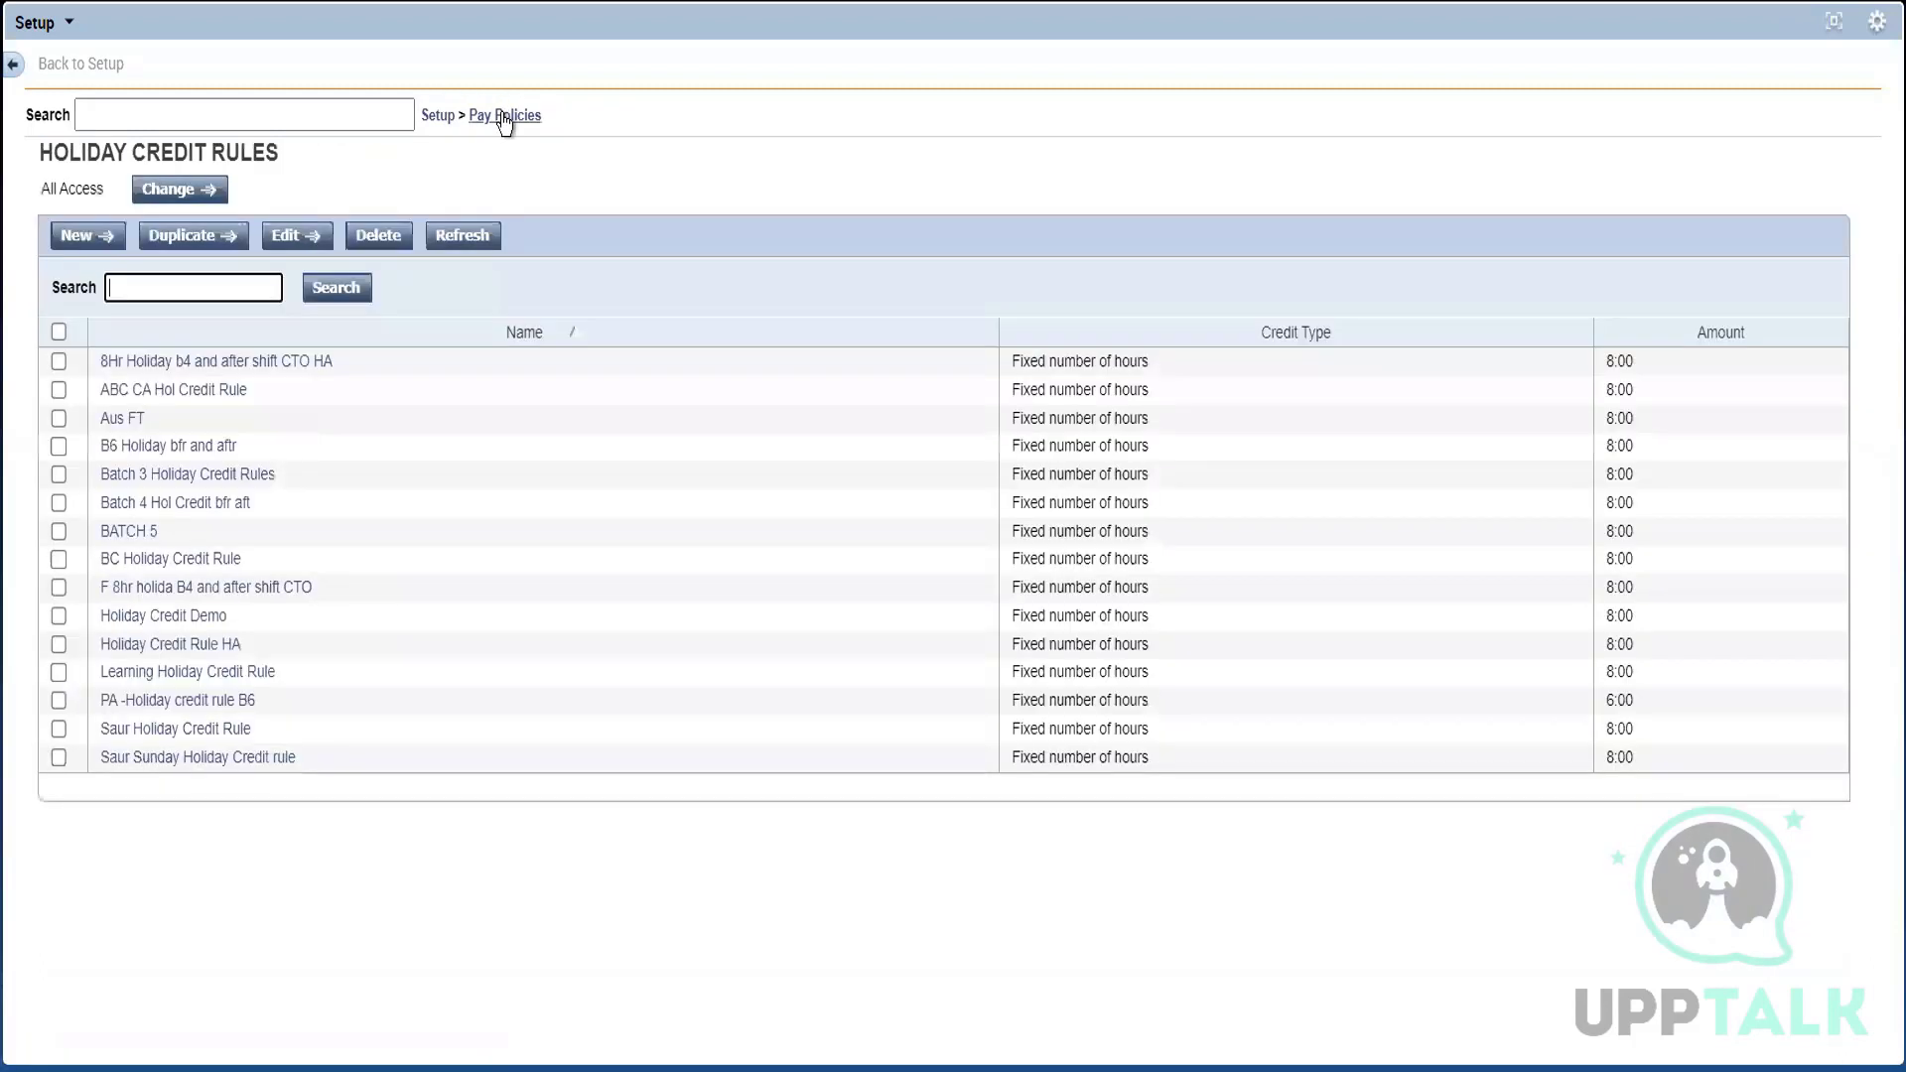
Step: Open the Aus FT pay rule from the Pay Policies pay rules for editing
click(505, 118)
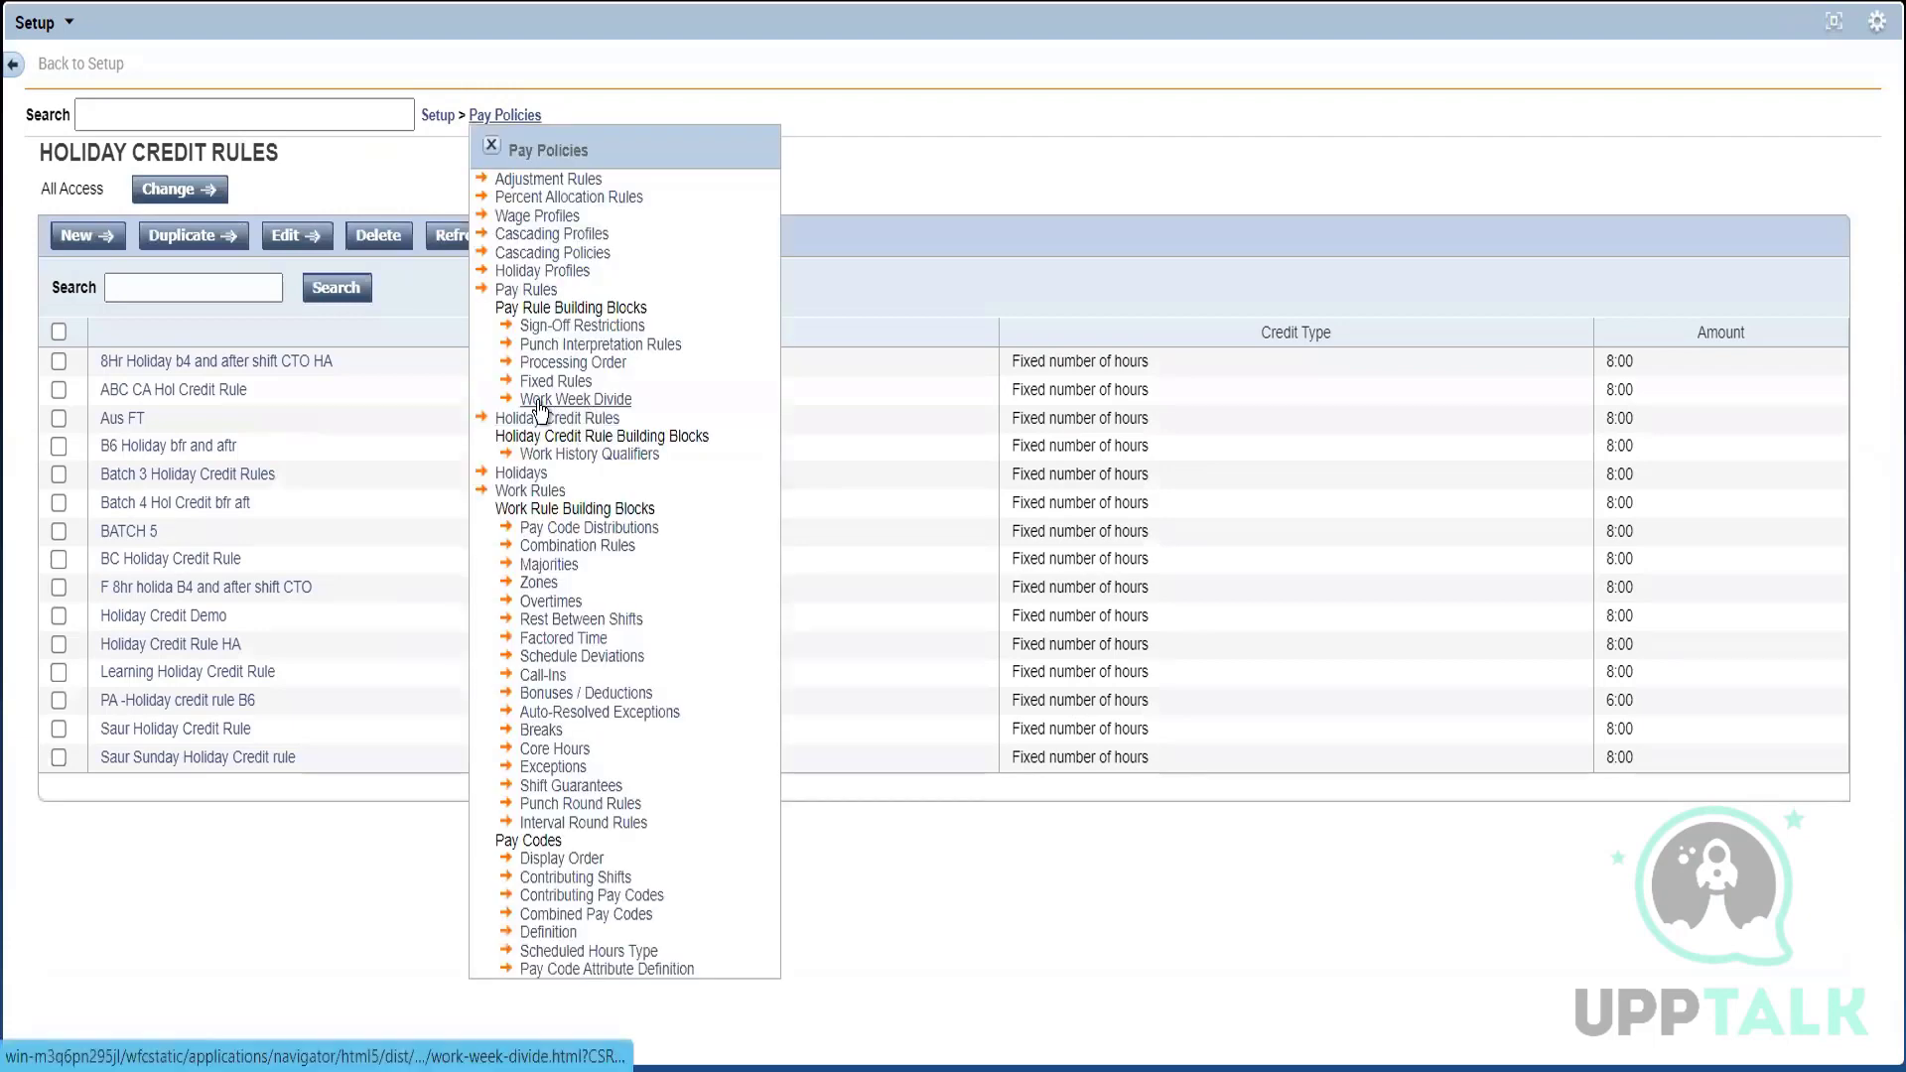
click(508, 291)
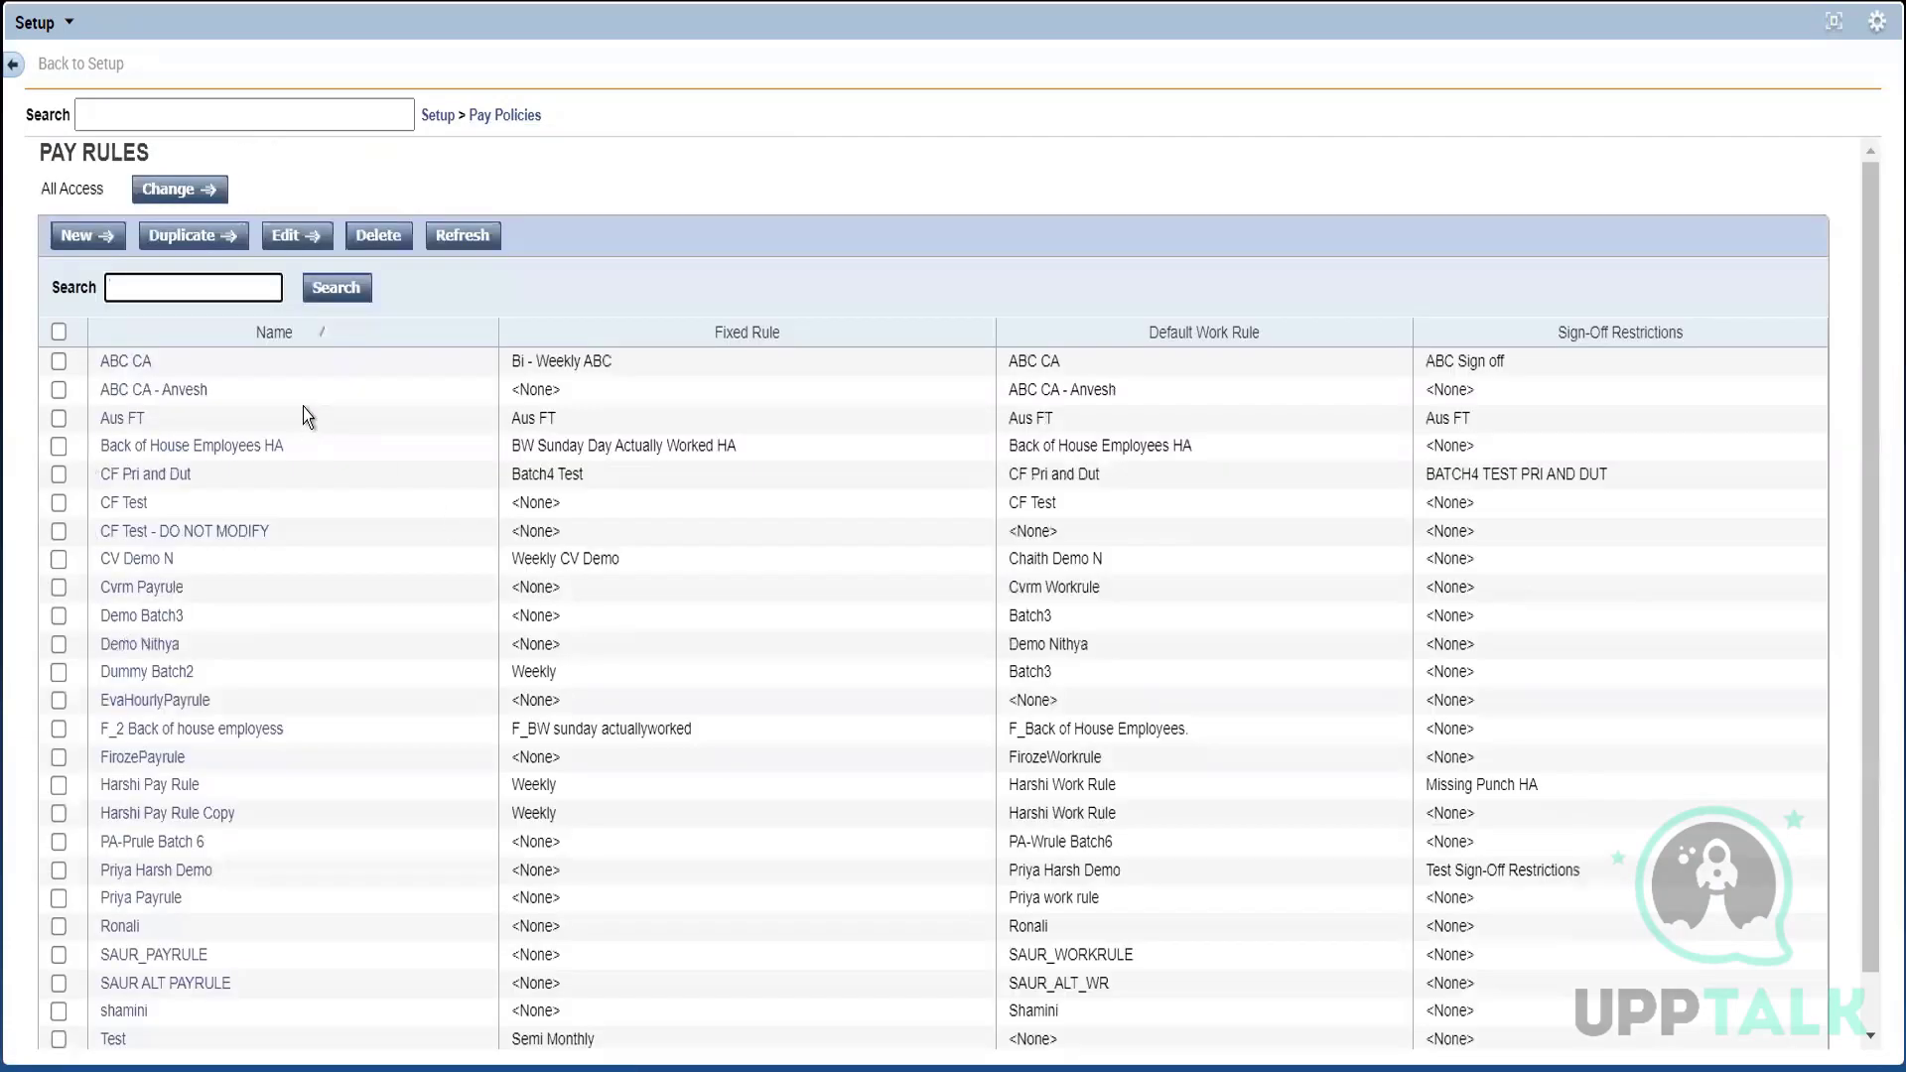
click(129, 421)
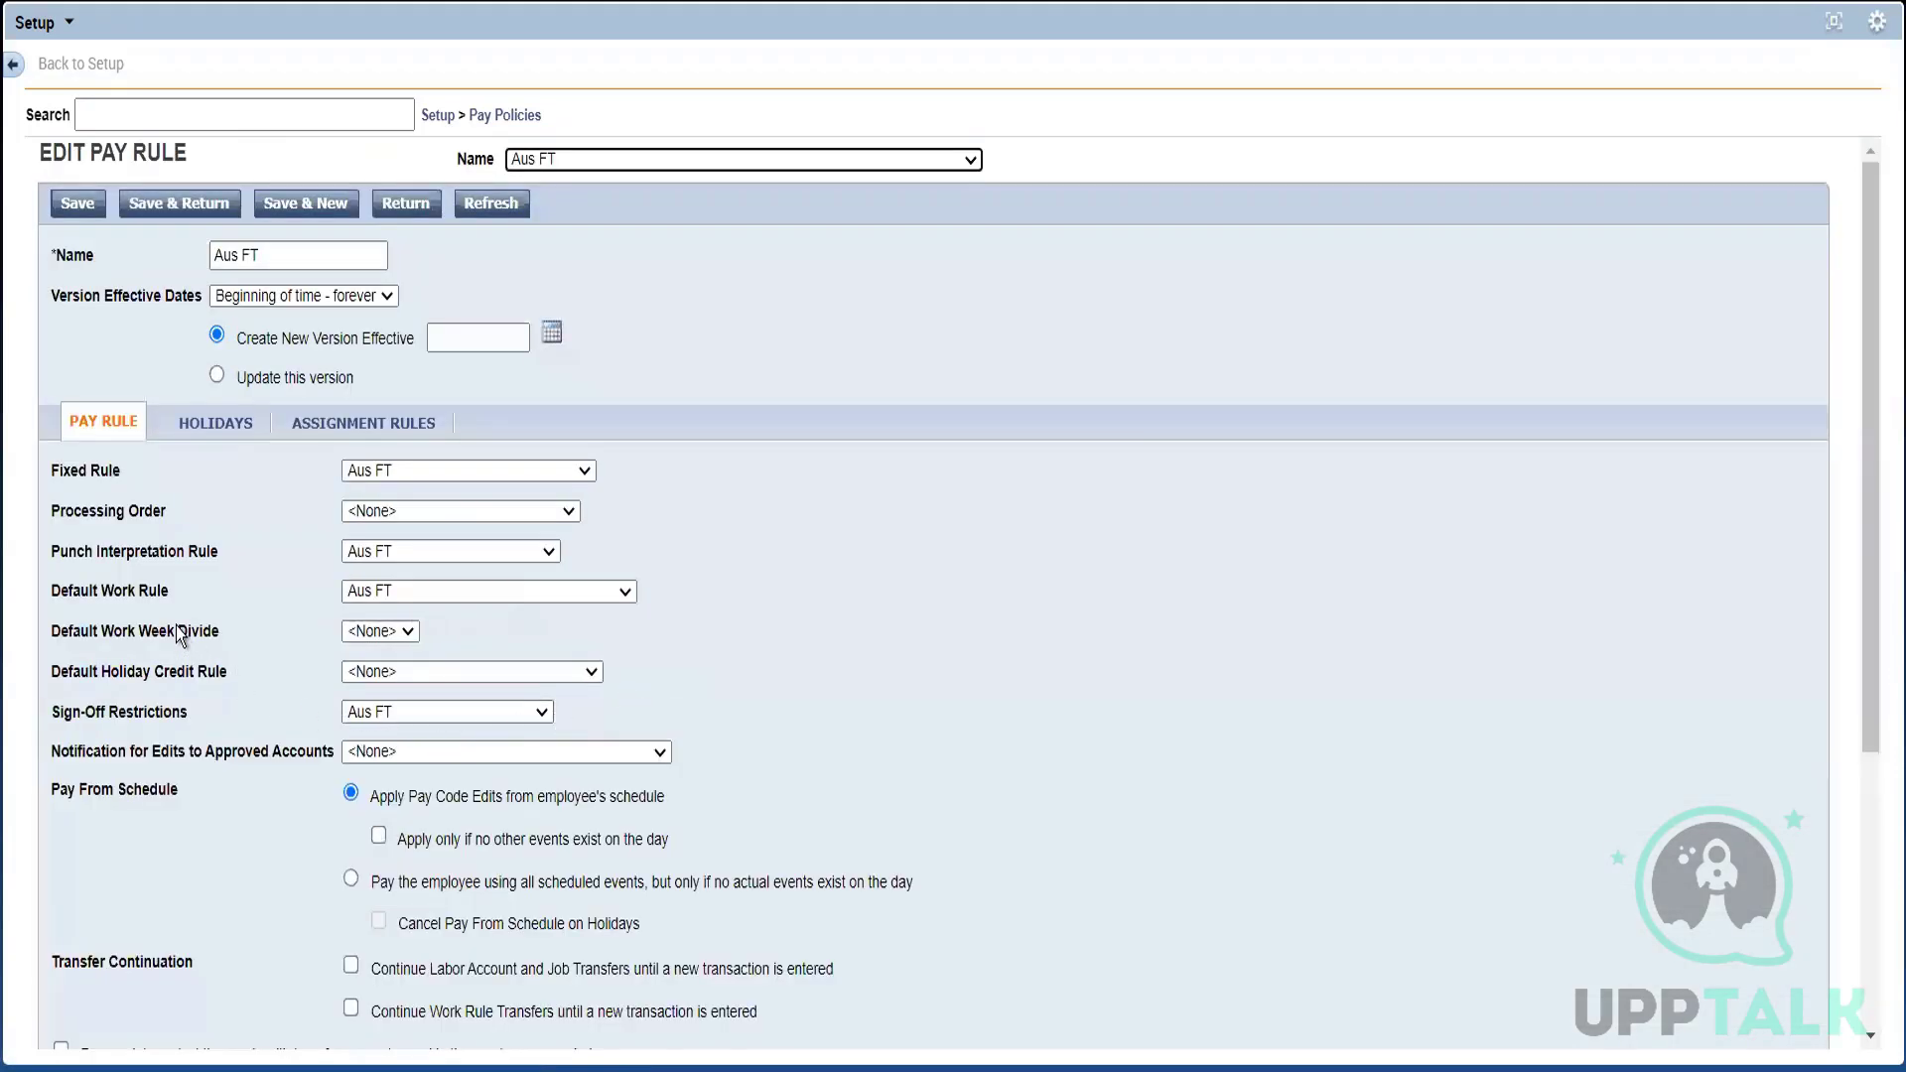
Step: Set the pay rule's default holiday credit rule to Aus FT, then save it as an update to the existing version and return to the list
click(403, 671)
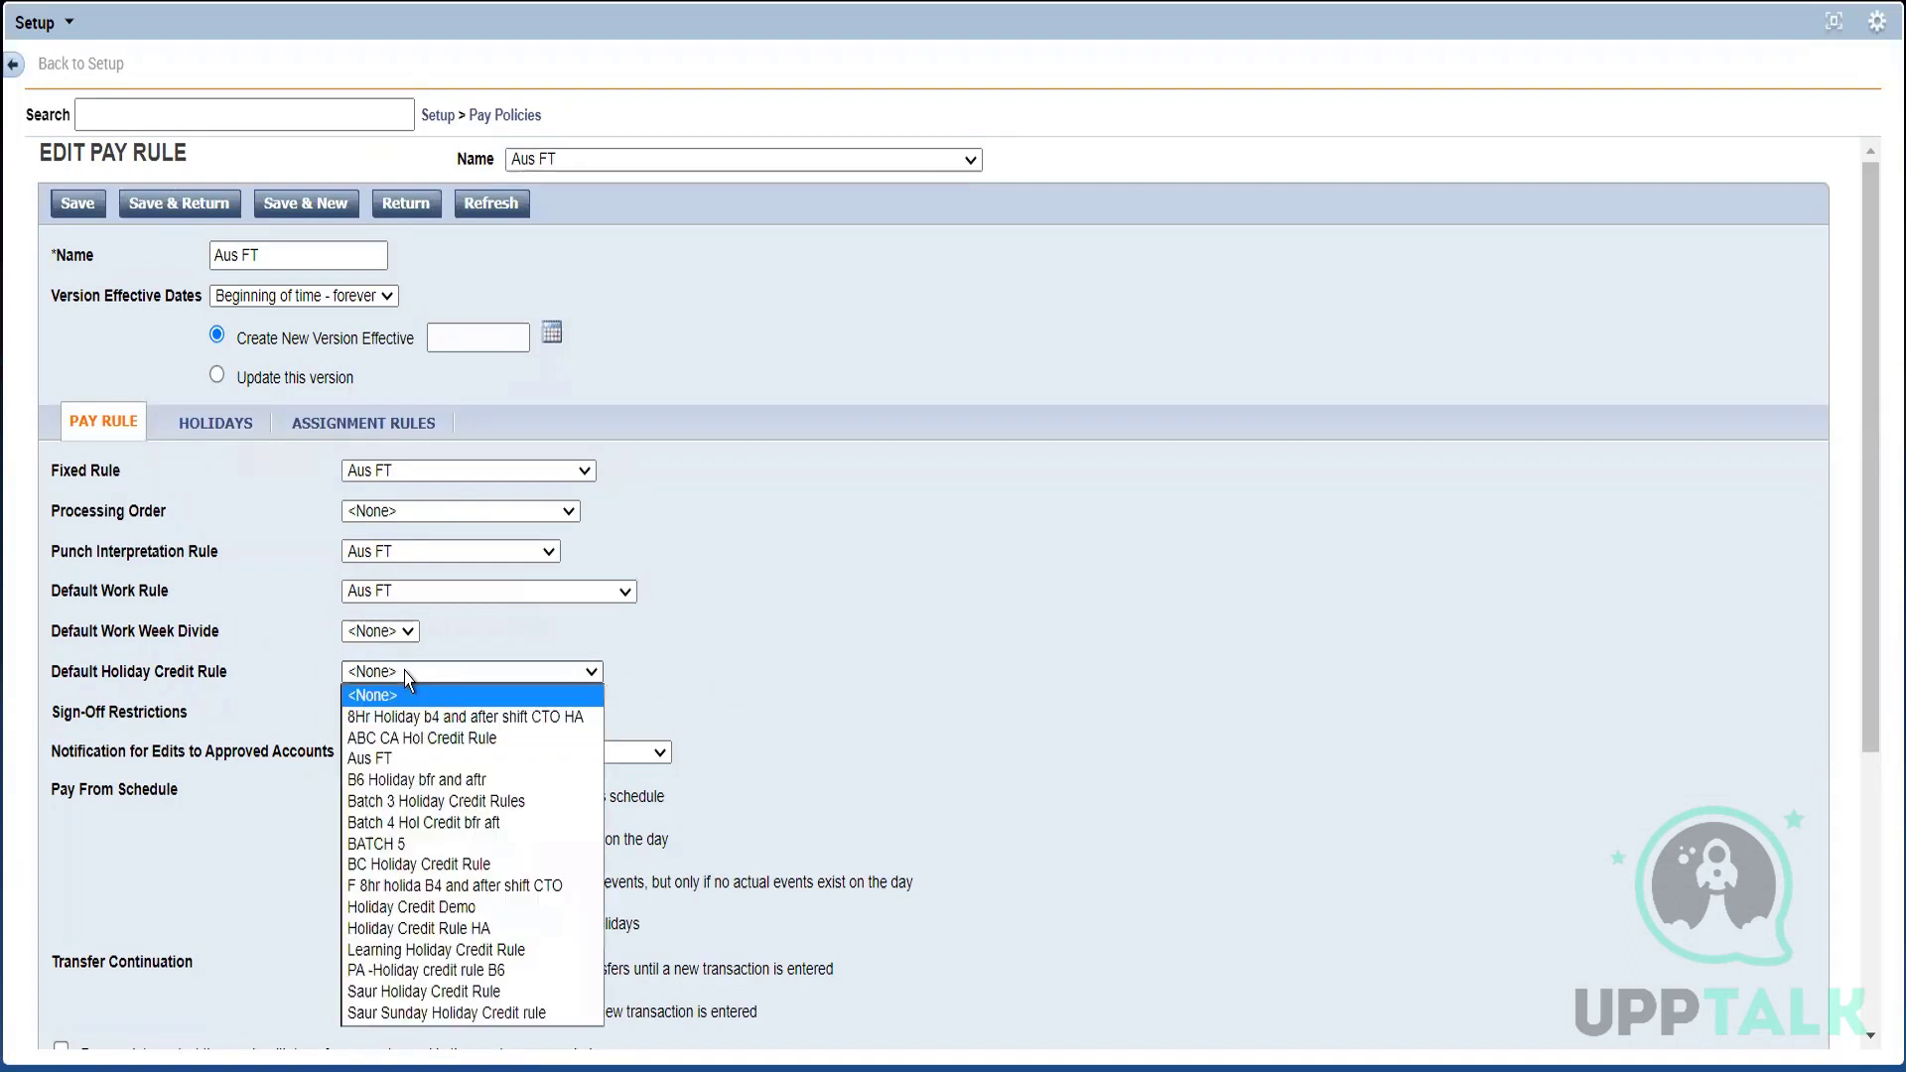
click(390, 757)
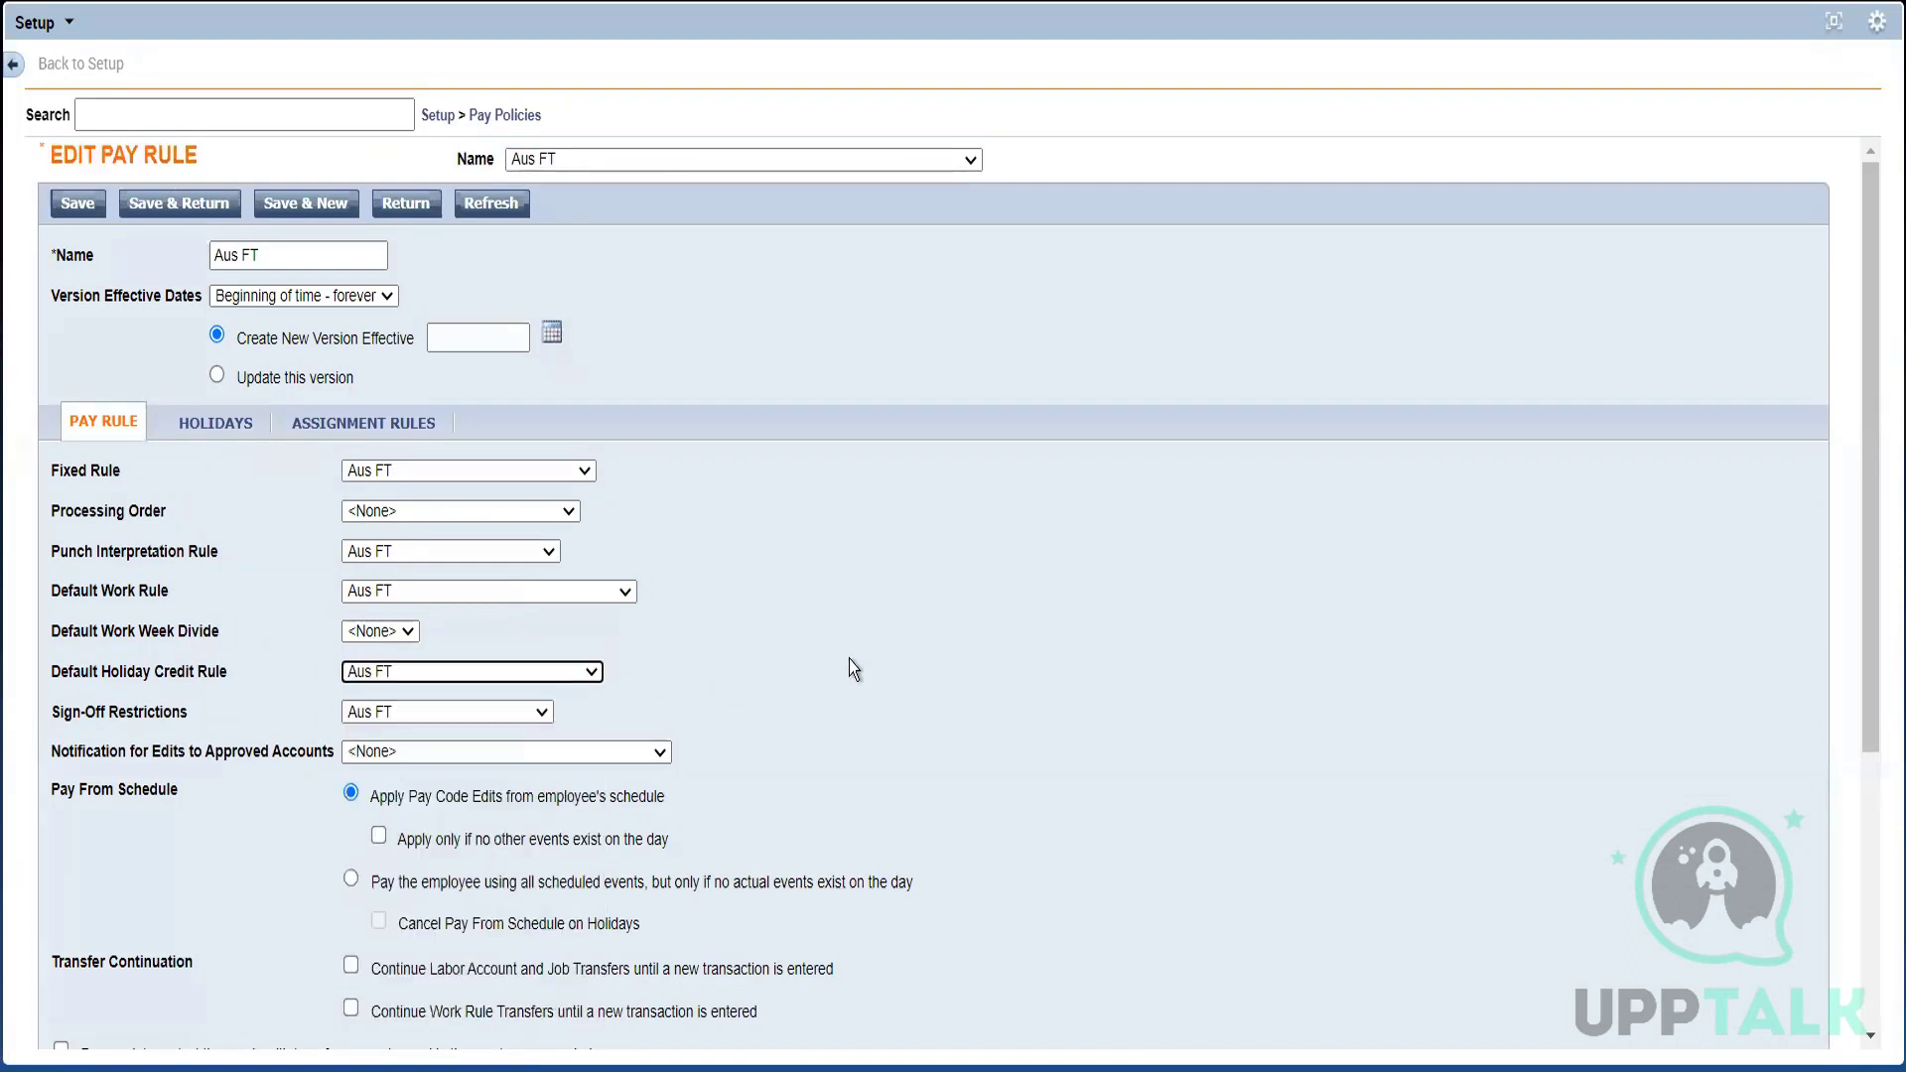
click(79, 213)
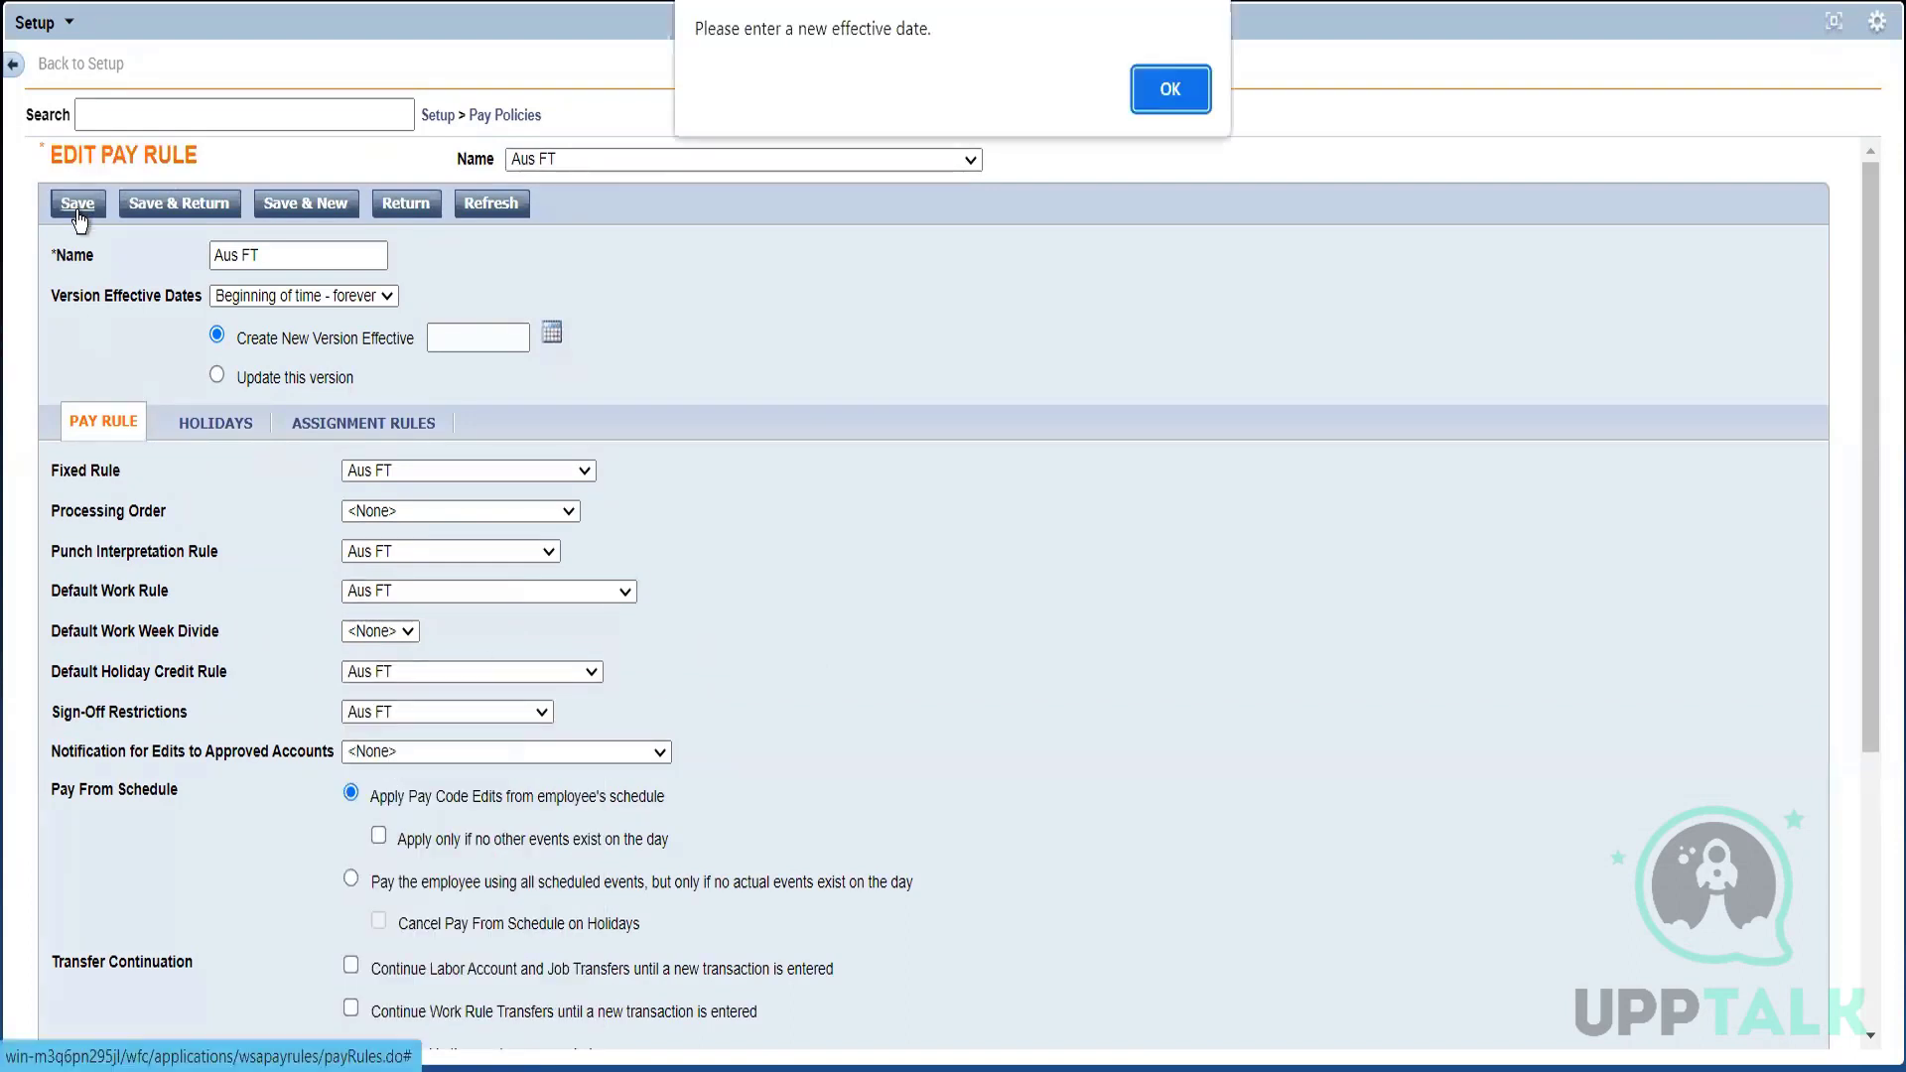
click(1151, 93)
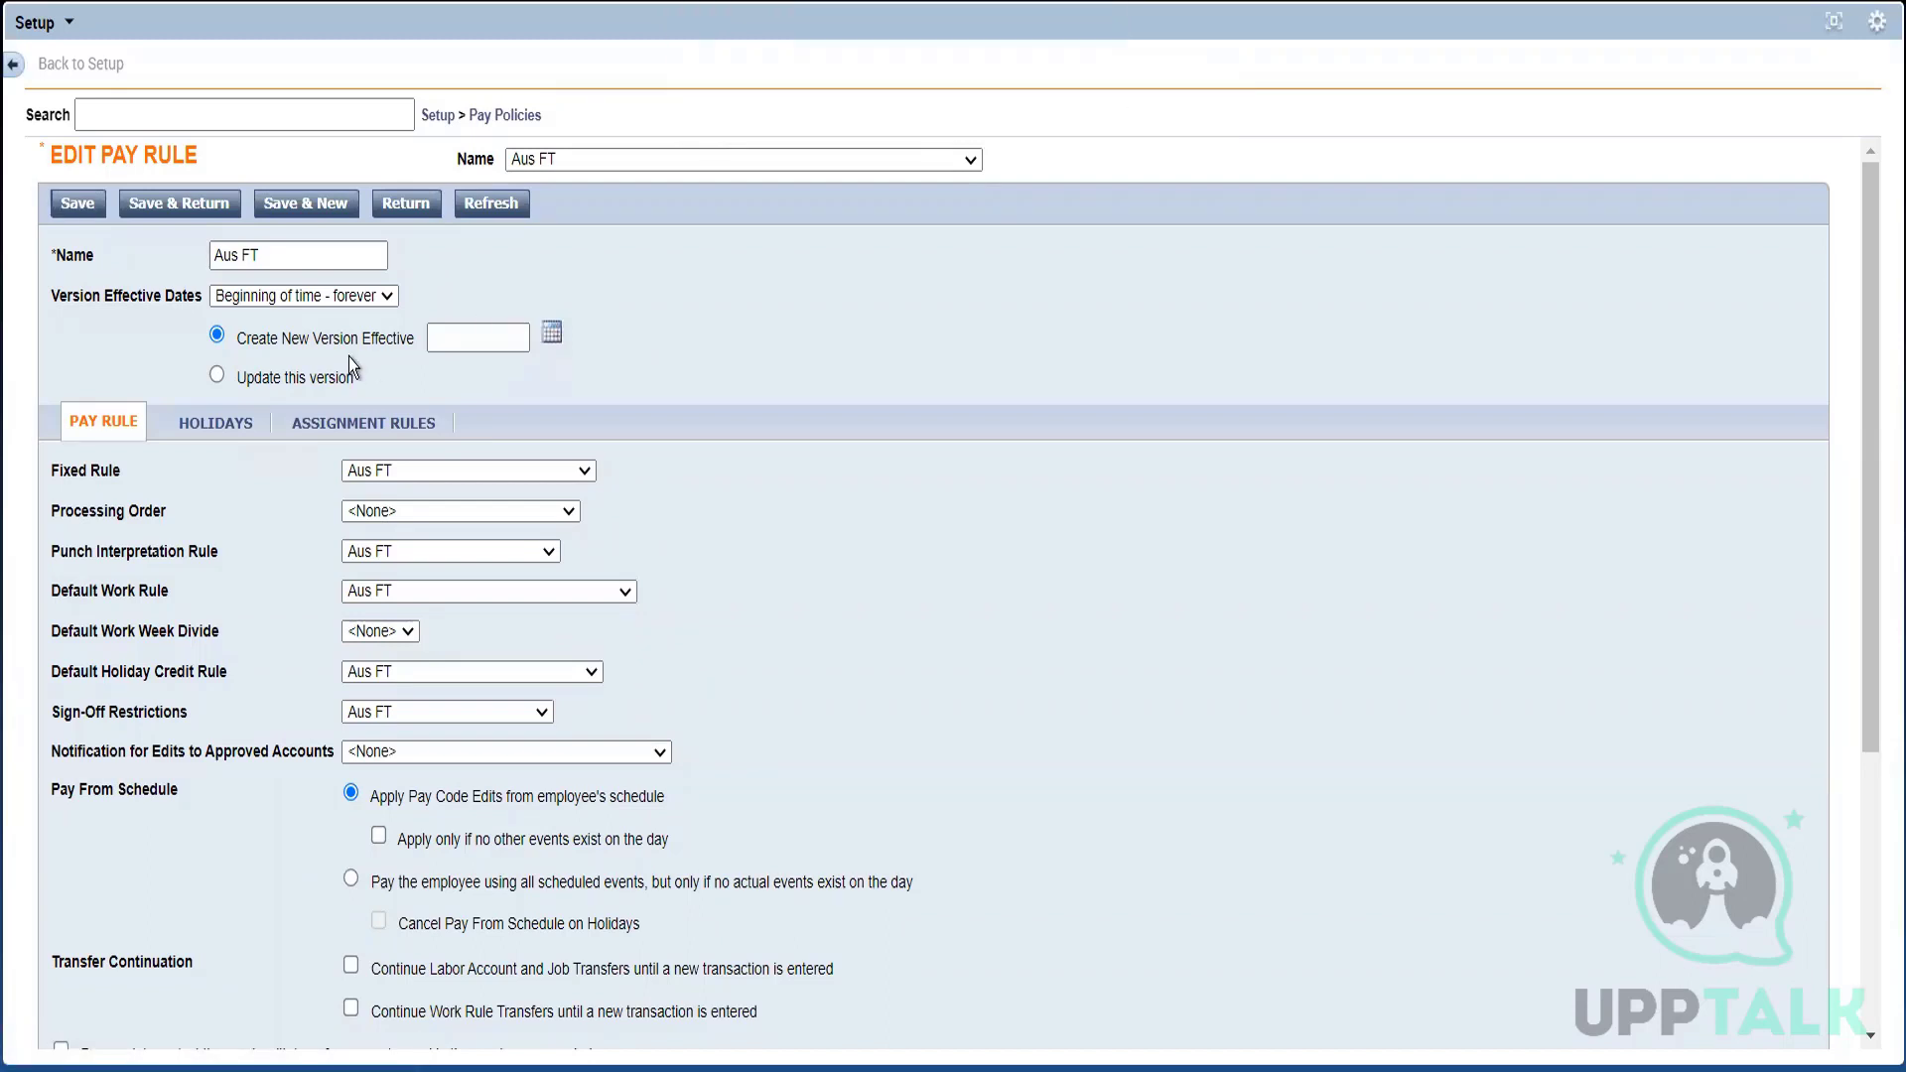
click(217, 377)
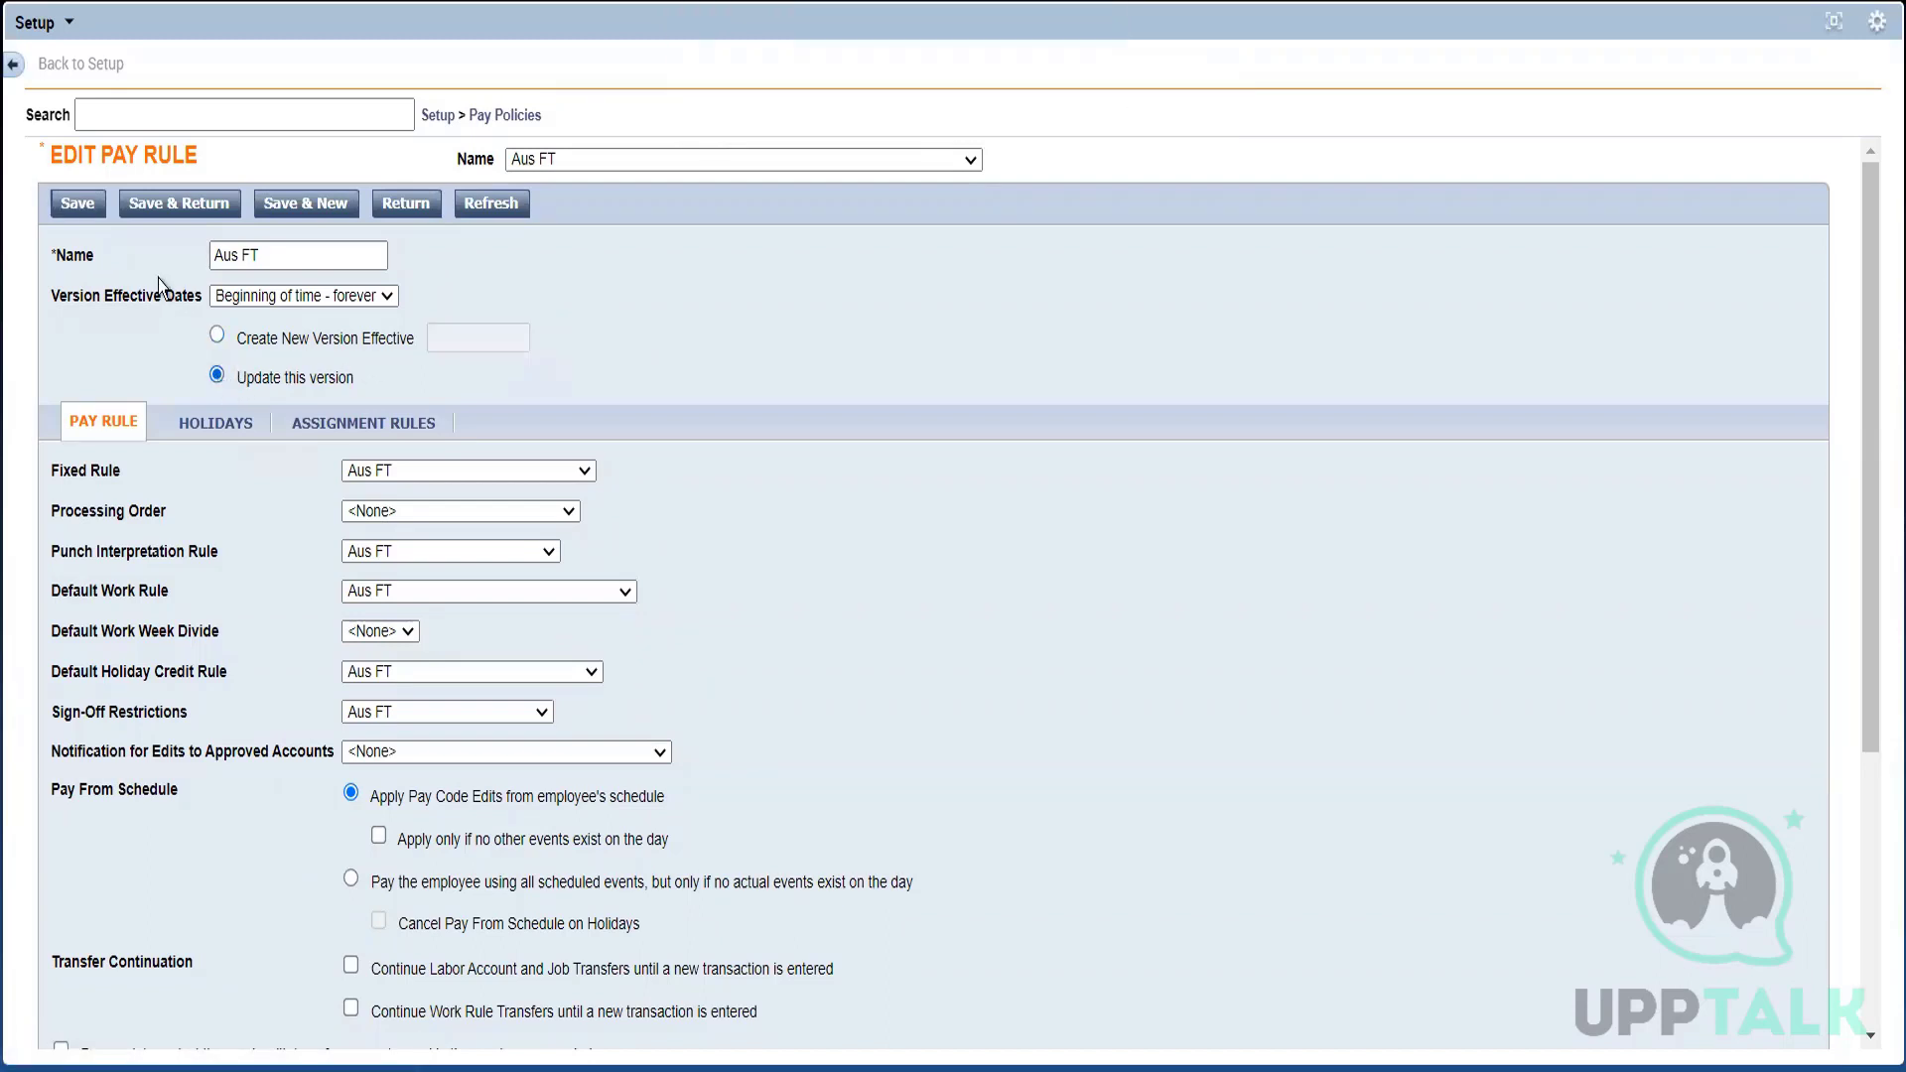
click(162, 206)
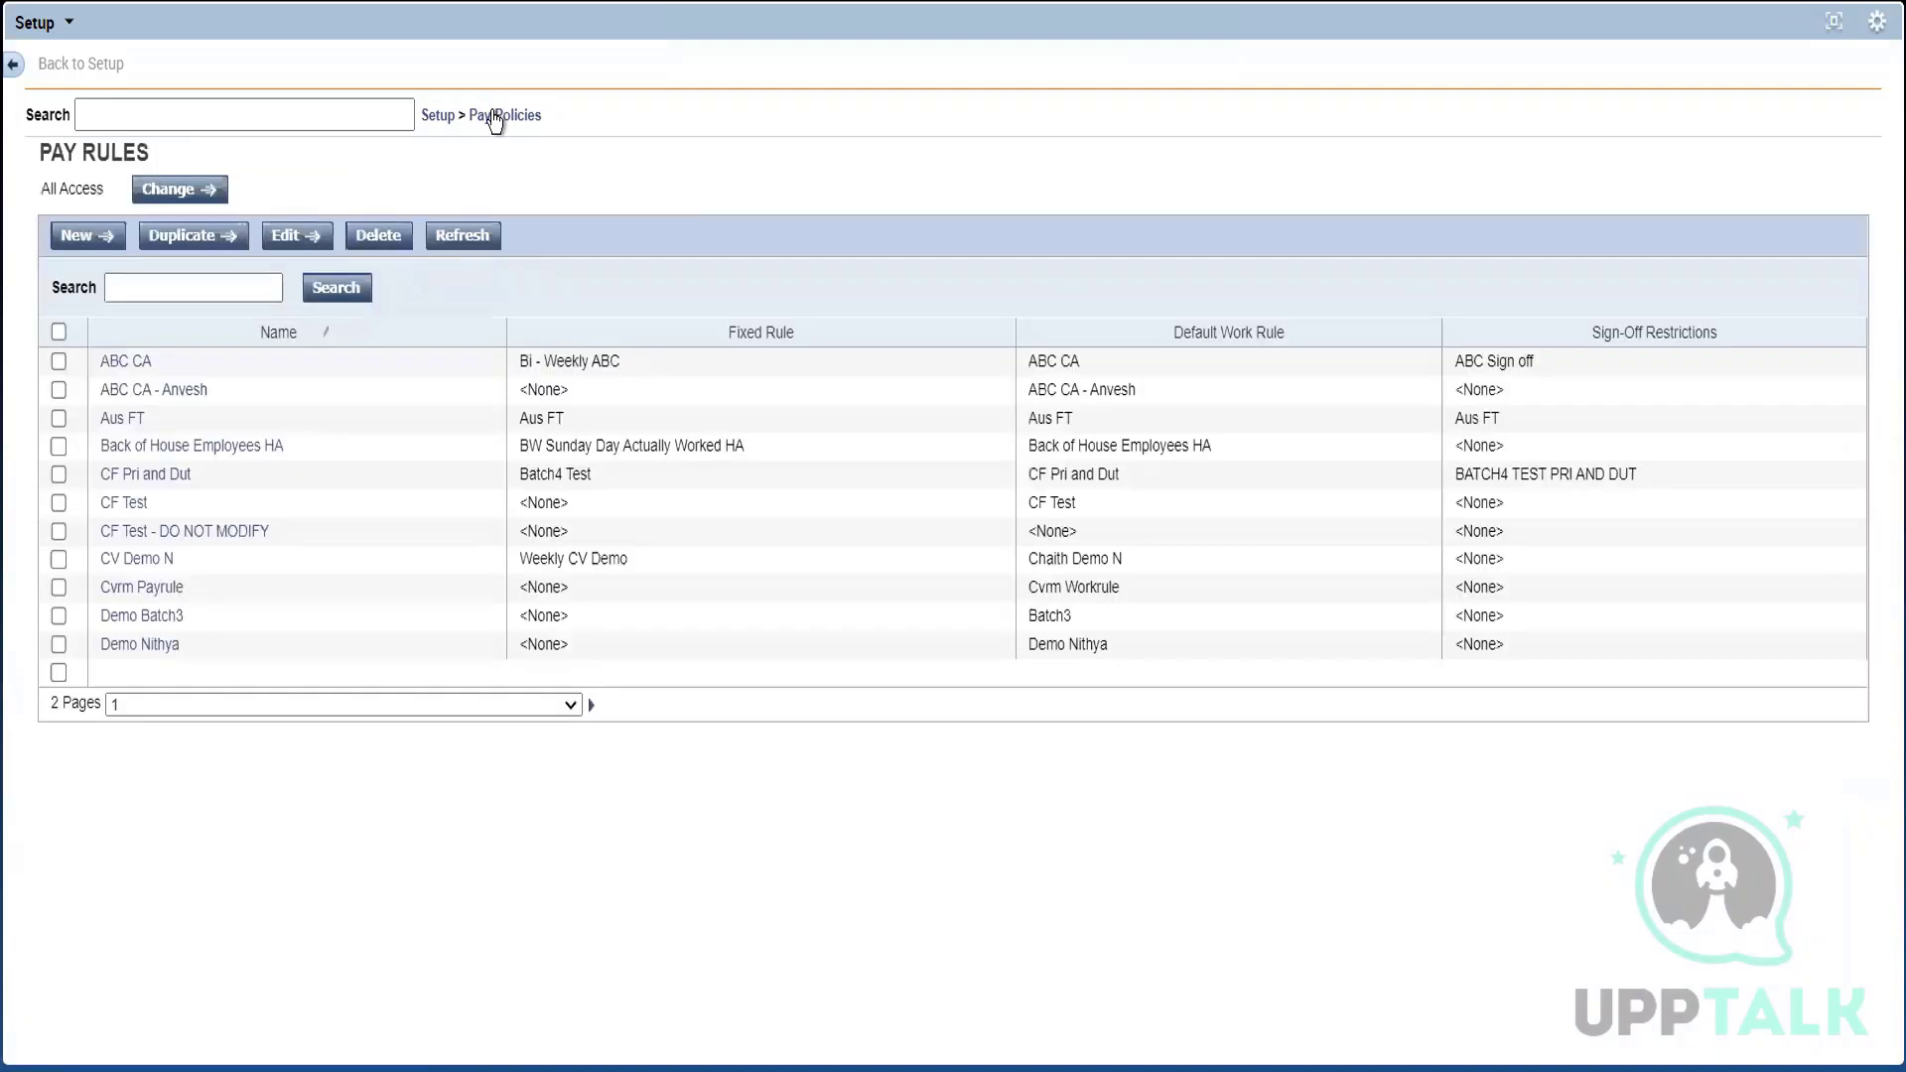